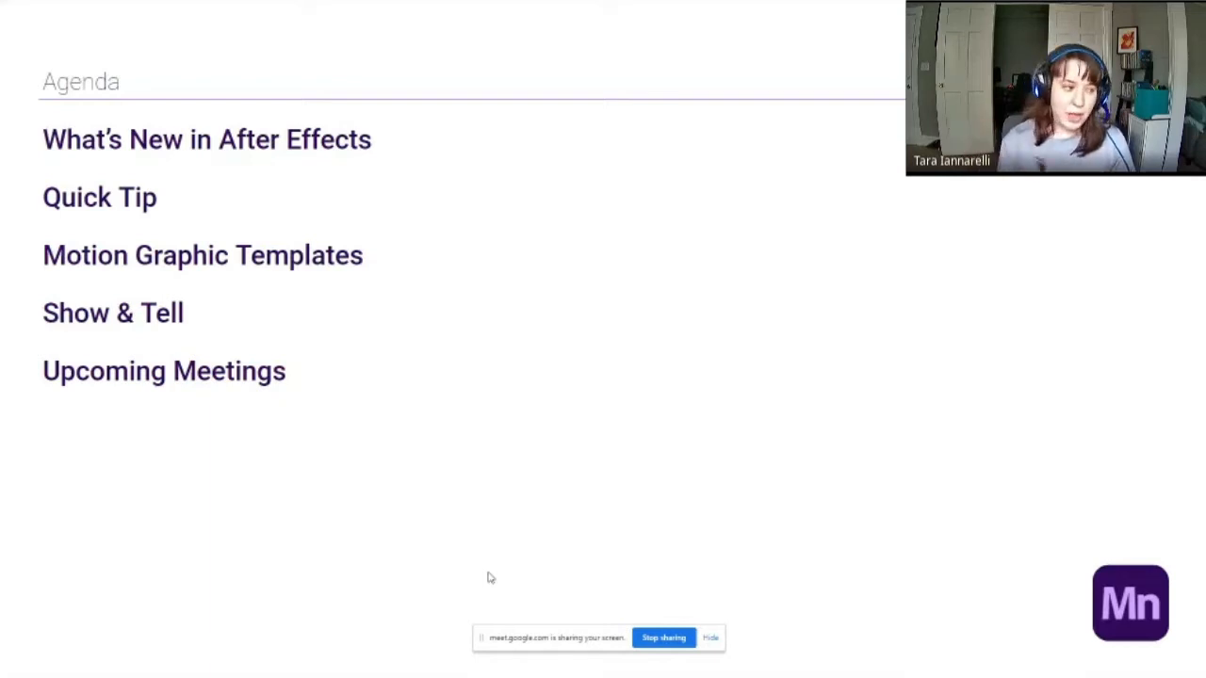
click(571, 580)
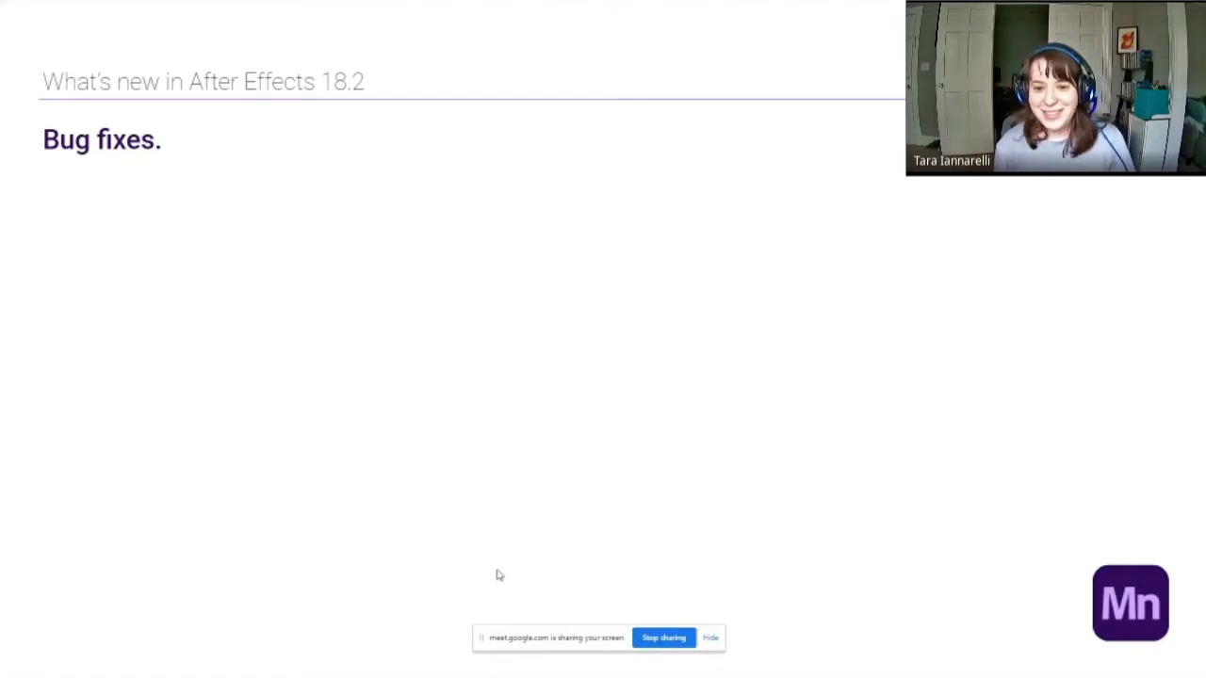
key(Right)
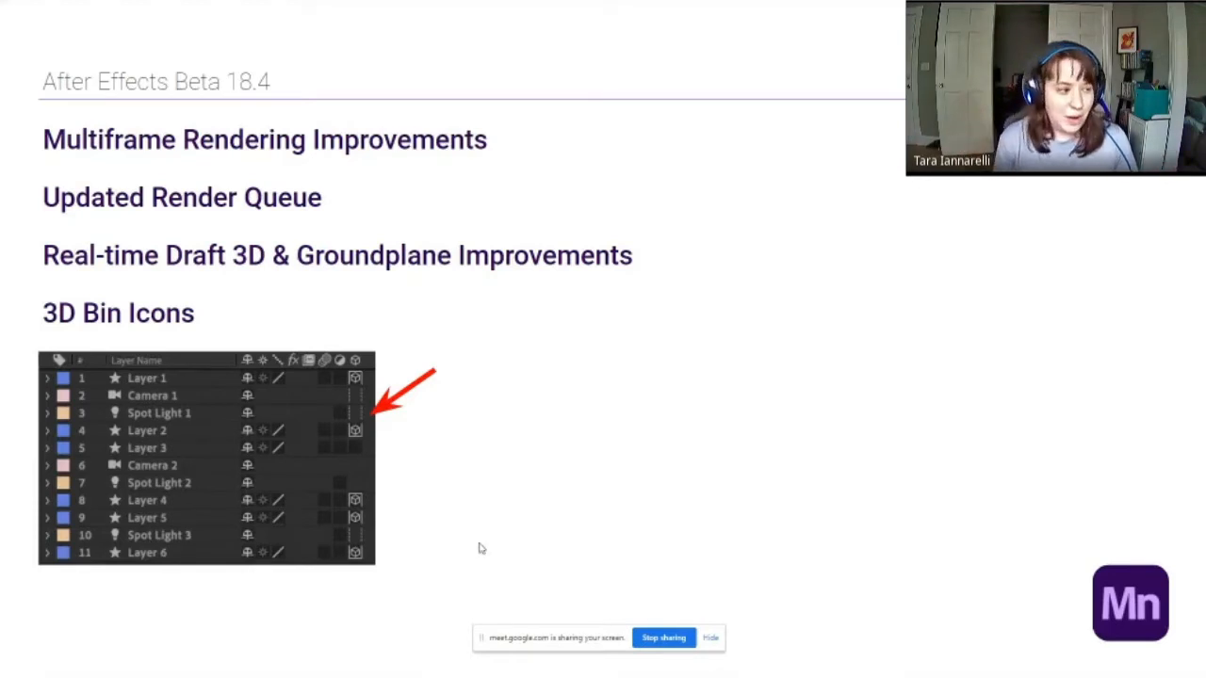
click(756, 591)
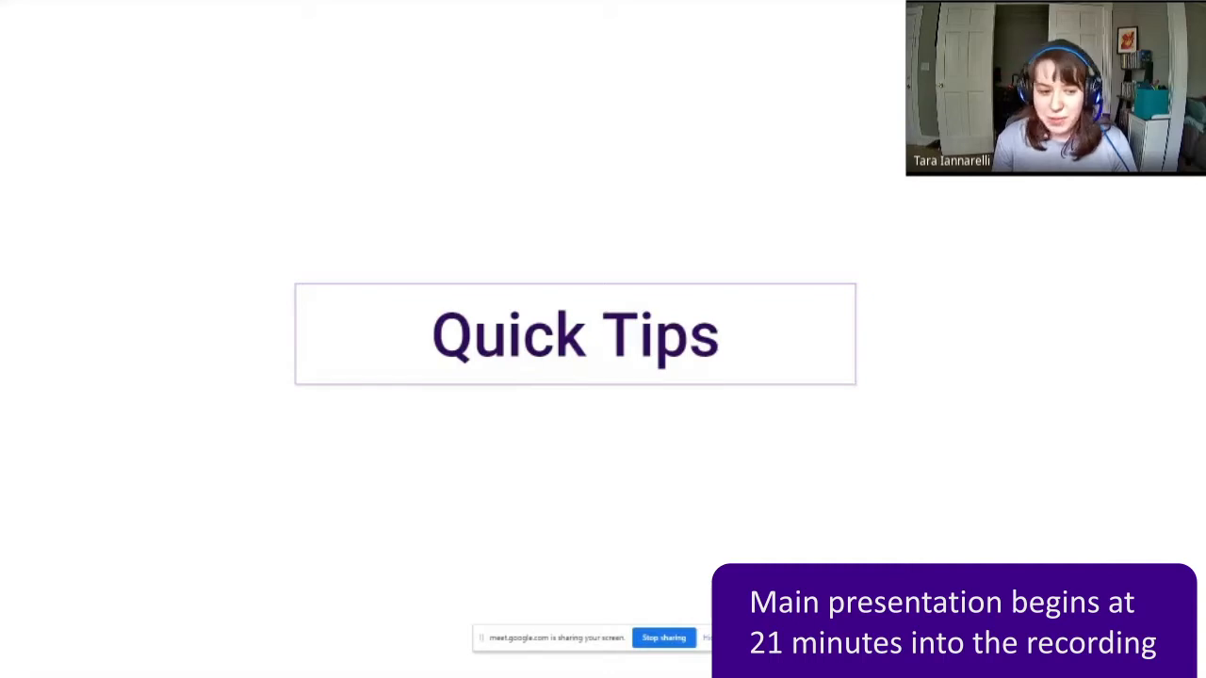
click(667, 642)
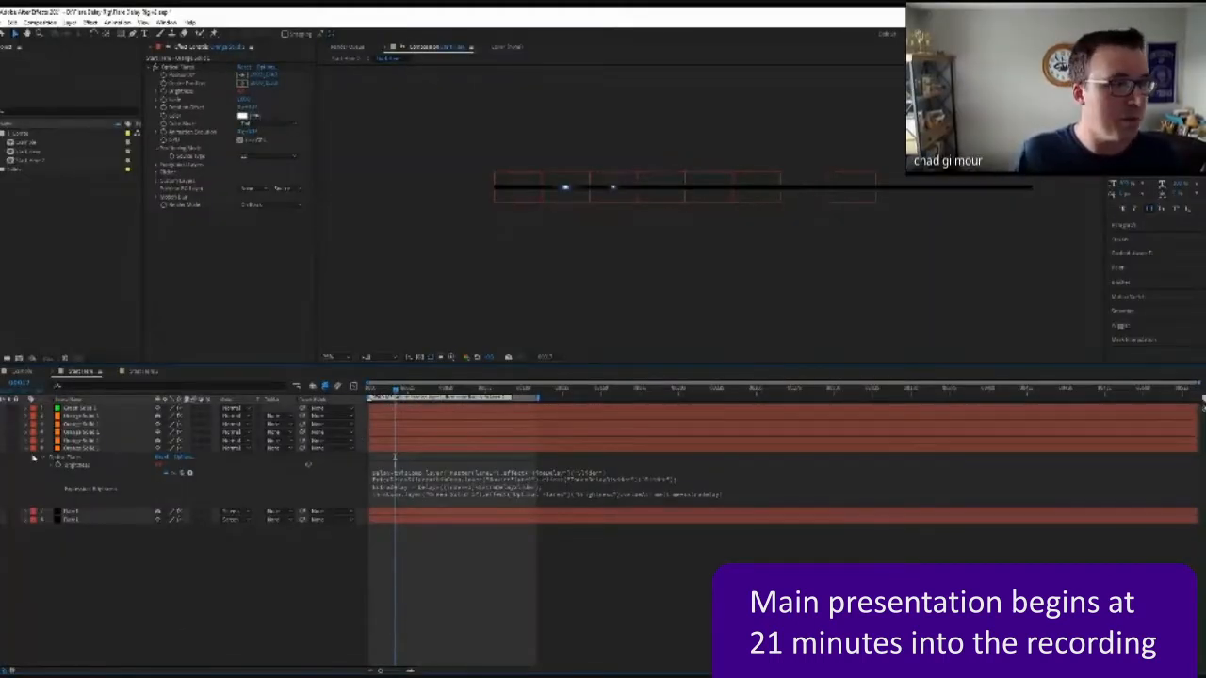
Step: Collapse the expanded layer properties and preview the delayed flare animation from the start of the timeline
click(33, 457)
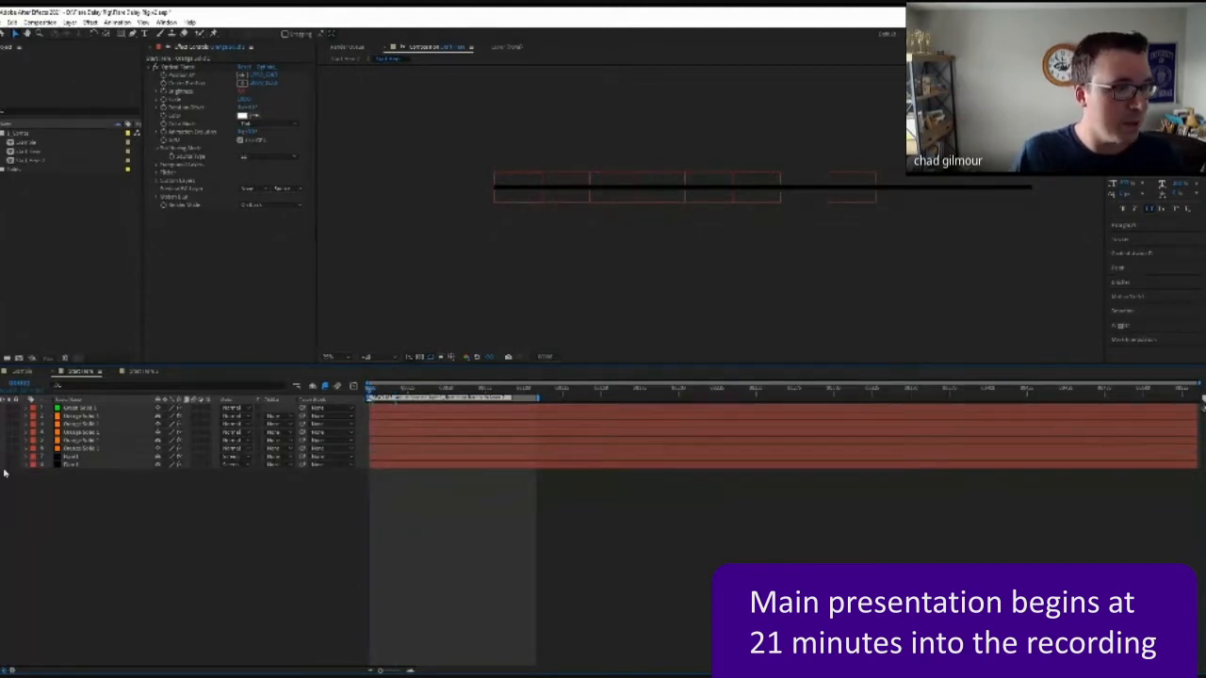
key(space)
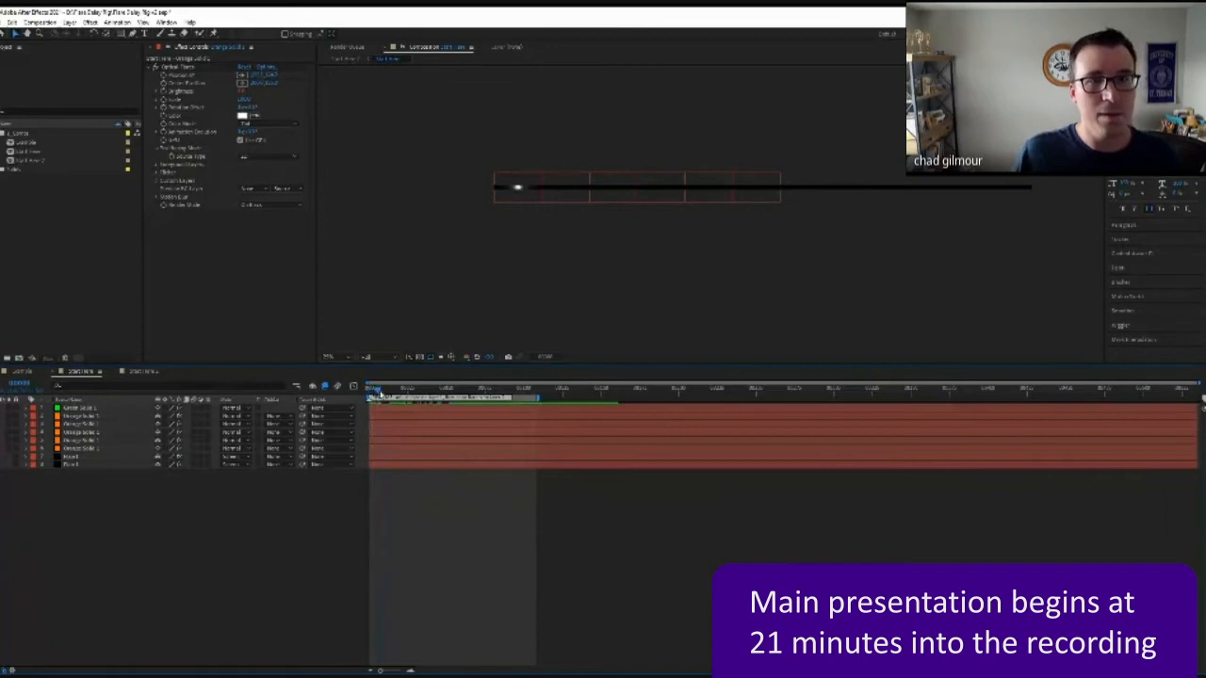
mouse_move(379, 394)
mouse_down()
mouse_move(433, 401)
mouse_move(378, 407)
mouse_move(440, 412)
mouse_move(384, 409)
mouse_move(439, 412)
mouse_move(404, 417)
mouse_move(384, 390)
mouse_up()
click(395, 390)
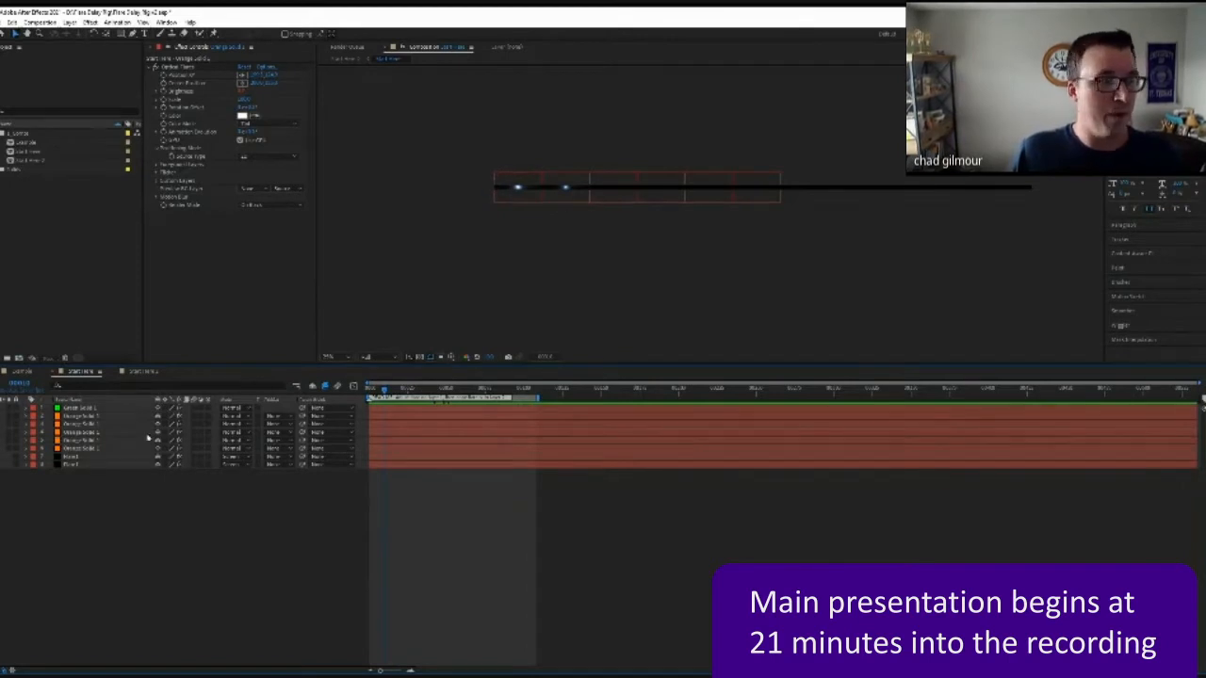
Step: Duplicate the topmost orange solid layer five times and scrub the timeline to check the flare sequence
click(104, 417)
key(ctrl+d)
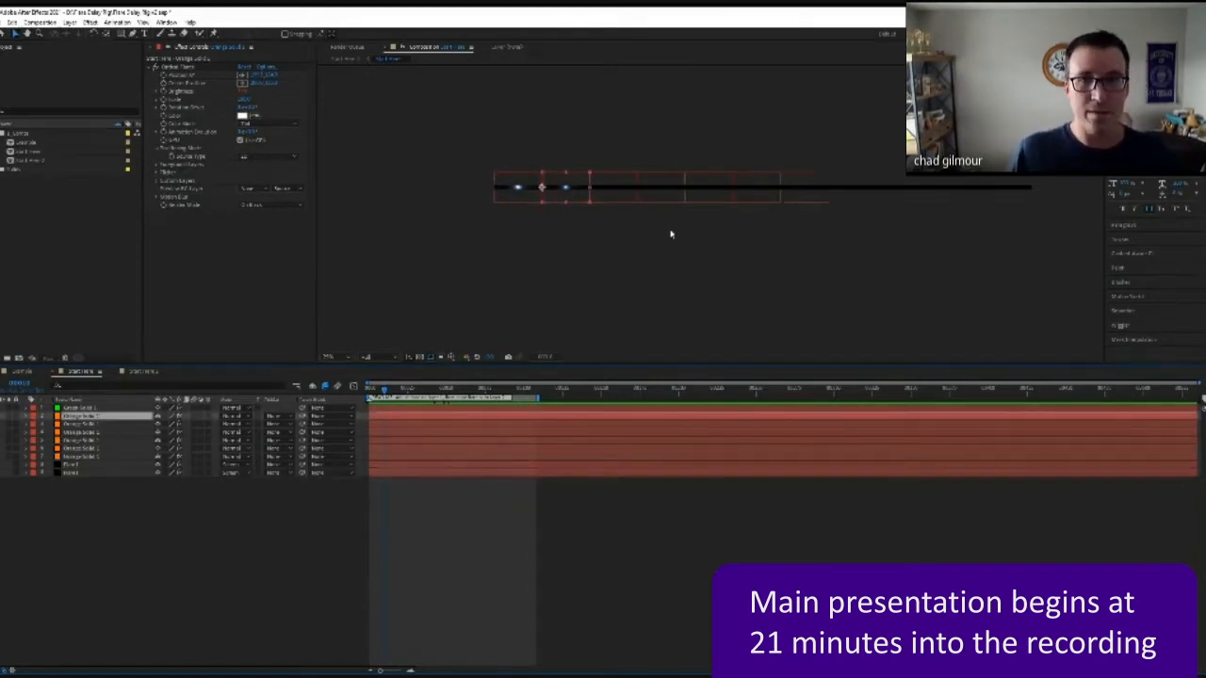
key(ctrl+d)
key(ctrl+d)
key(ctrl+d)
key(ctrl+d)
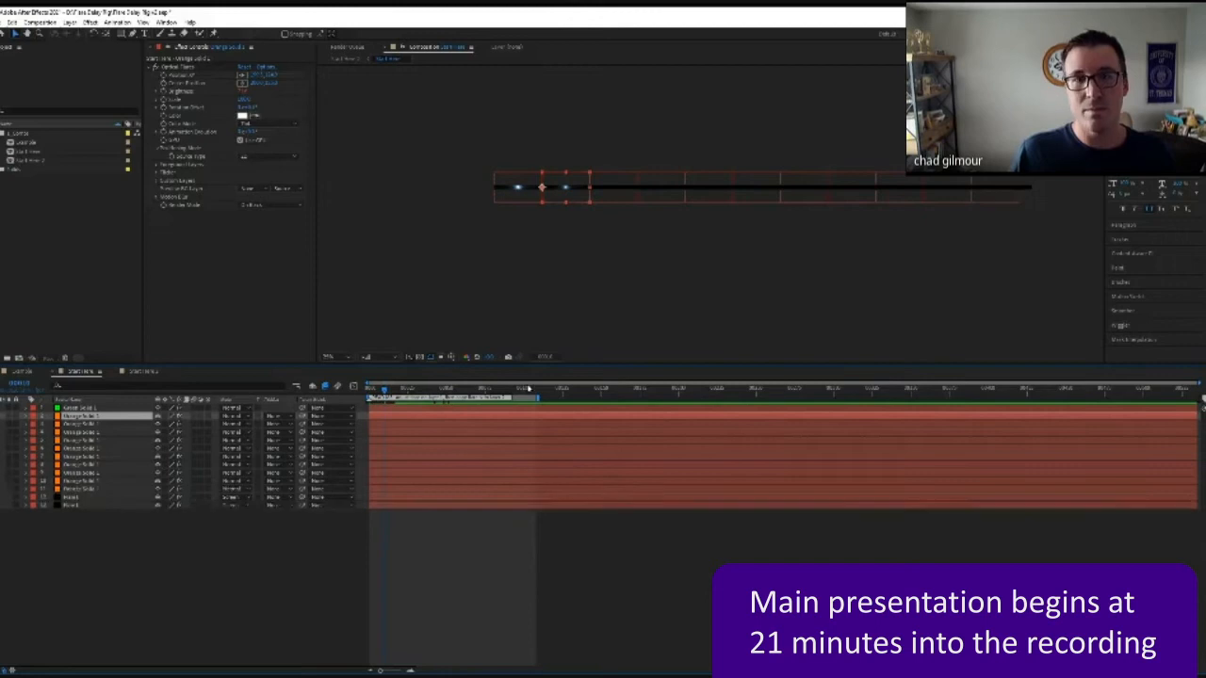
drag(388, 392, 410, 403)
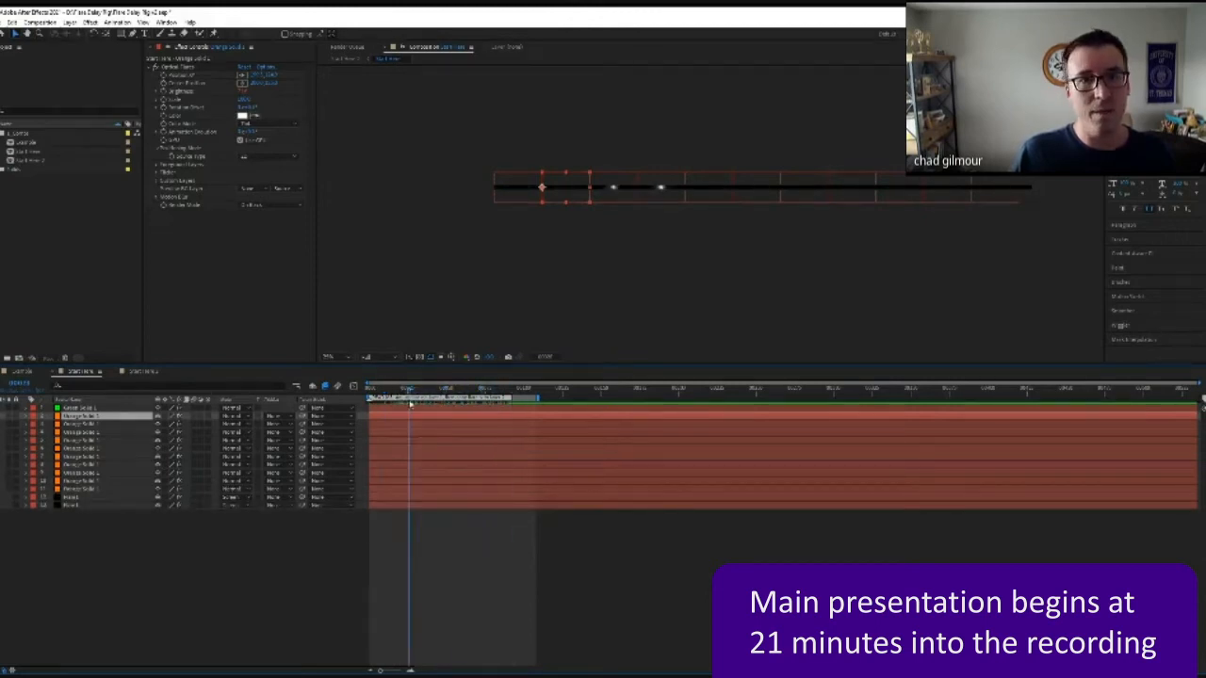
Step: Reduce the delay slider on the upper flare control layer and set its Position Offset slider to 1.2
click(101, 496)
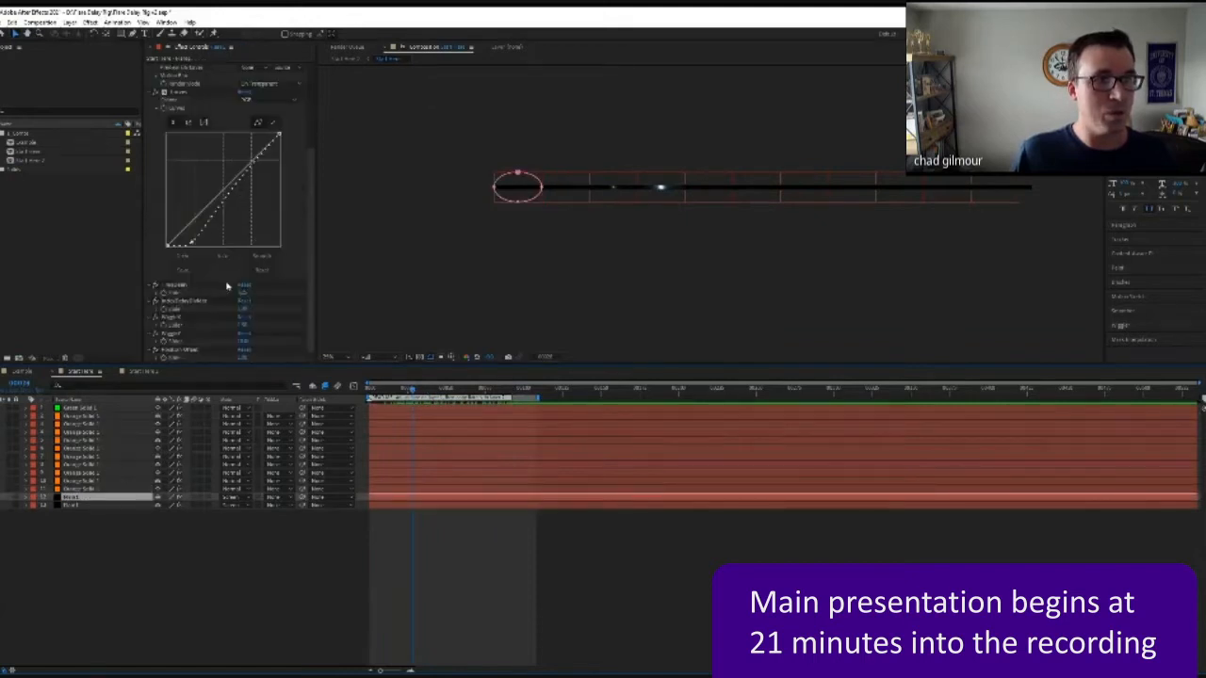
click(246, 293)
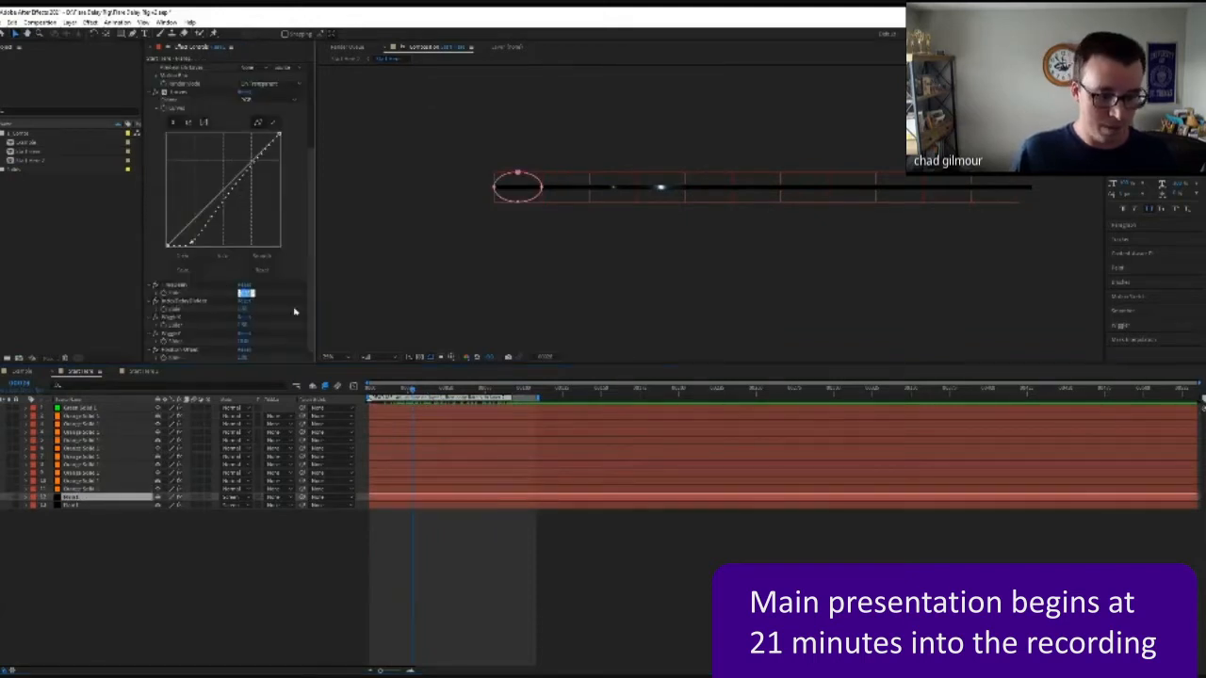
text(5)
key(Return)
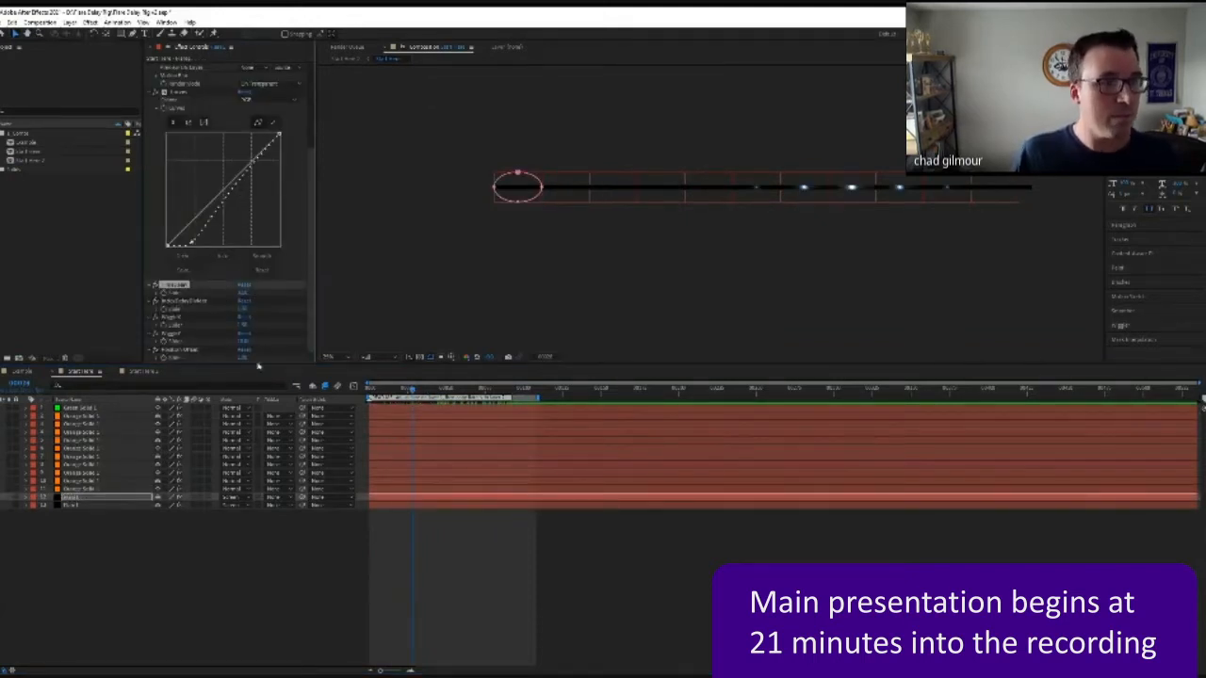
click(246, 358)
text(1.2)
key(Return)
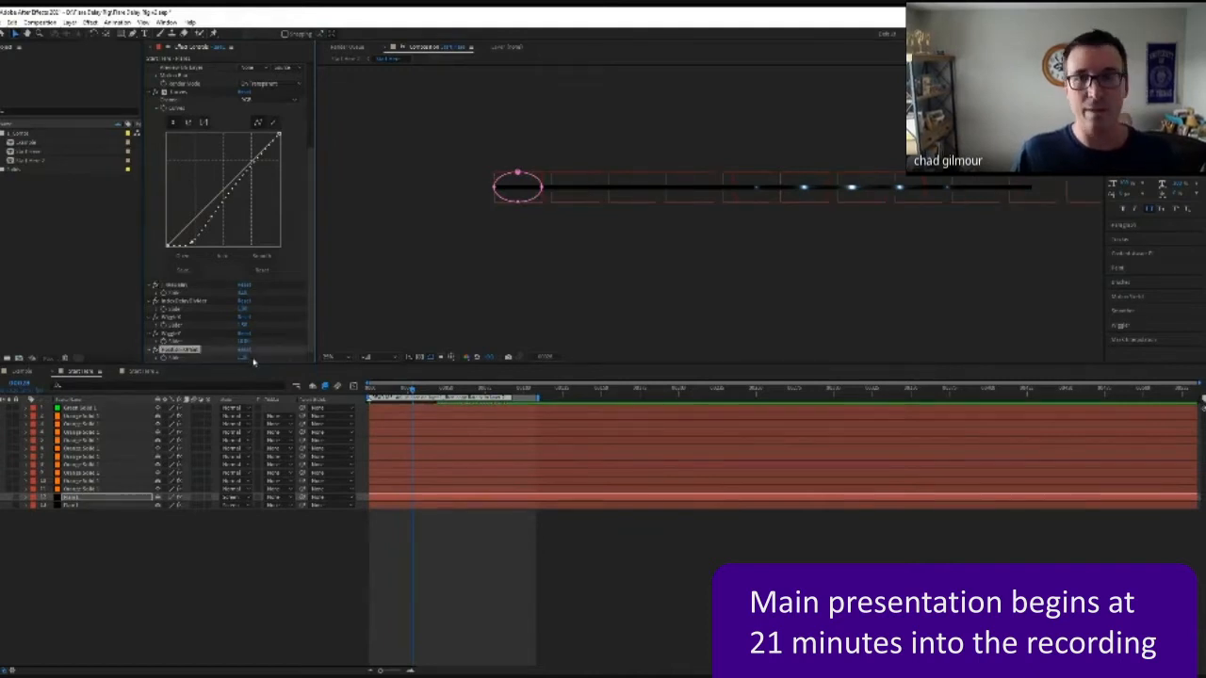
Step: Check the spaced flares on the timeline, then delete all orange solid layers except the bottom one
mouse_move(390, 392)
mouse_down()
mouse_move(372, 392)
mouse_move(415, 395)
mouse_move(381, 394)
mouse_up()
click(76, 529)
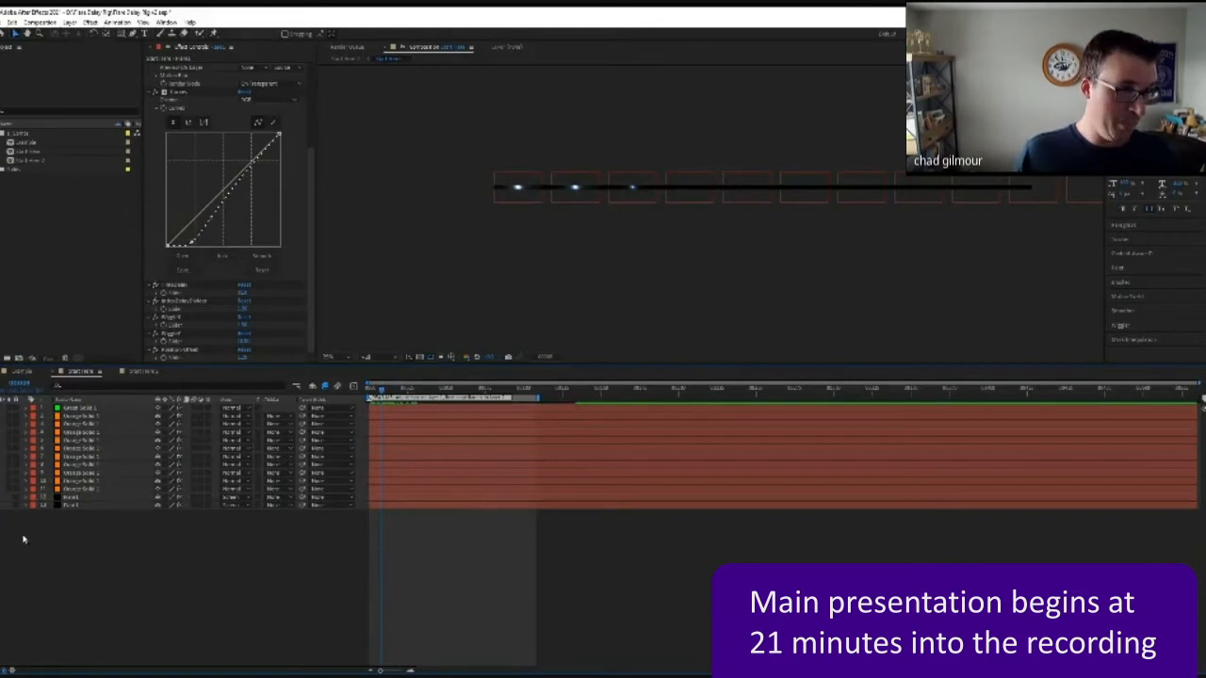
click(65, 415)
shift+click(82, 479)
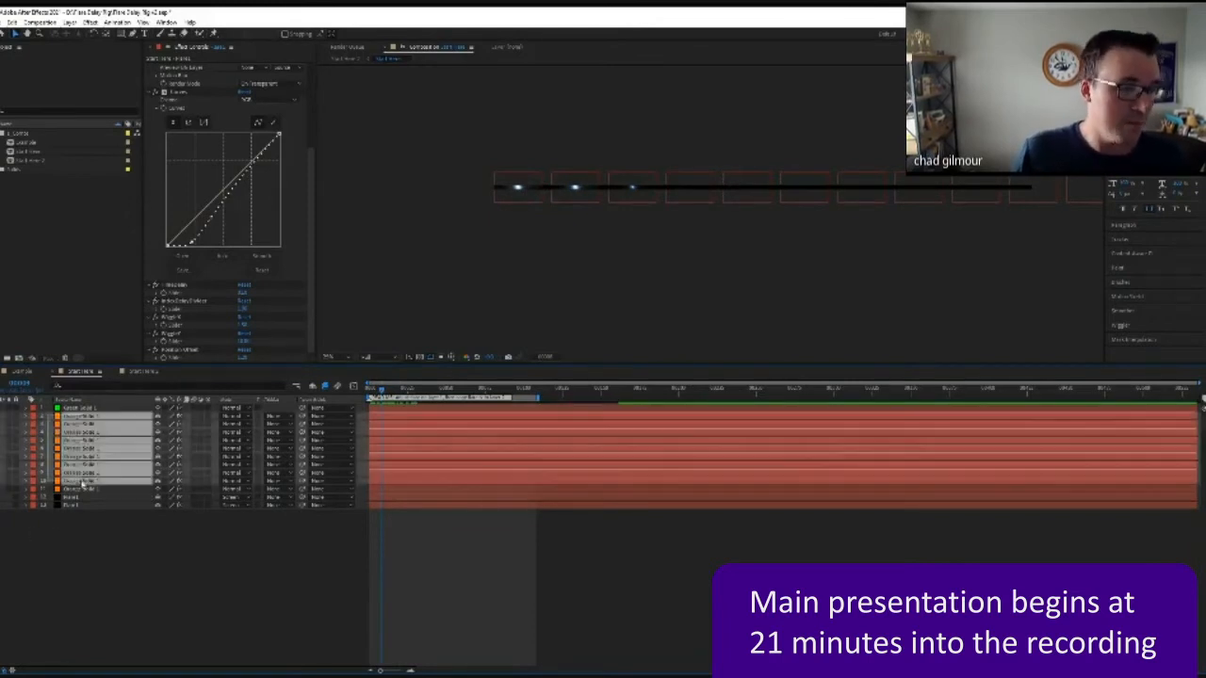
key(Delete)
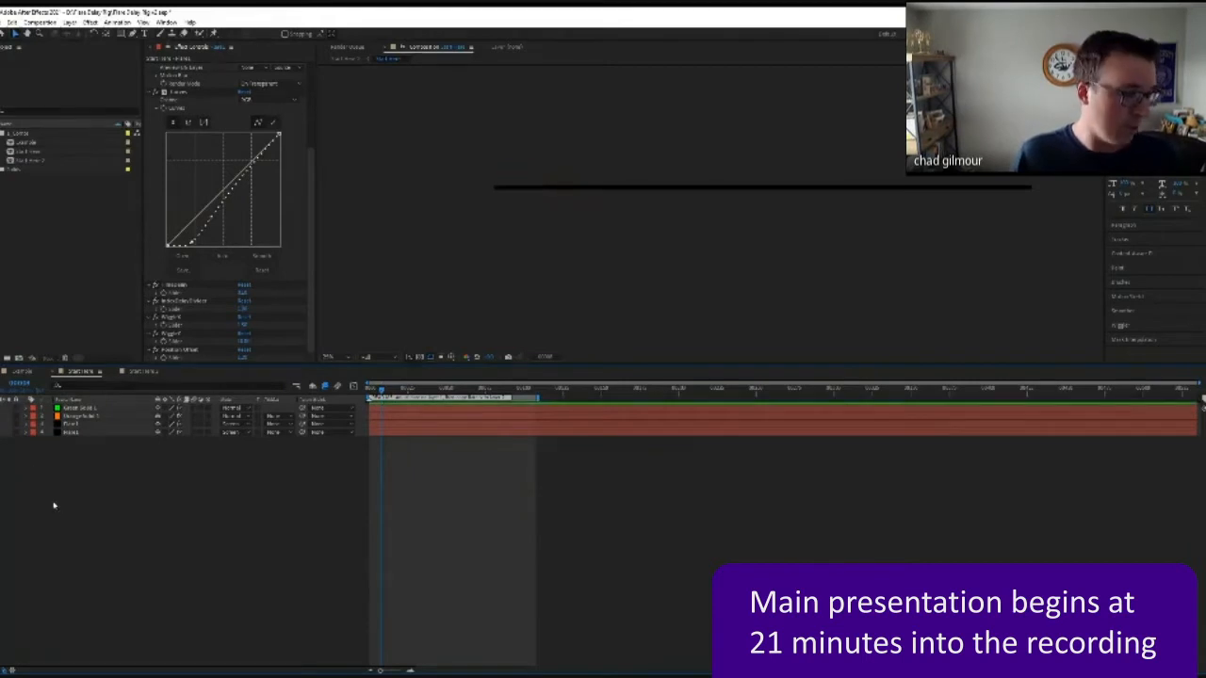
Step: Create a new solid layer with the current size settings and recolor it blue
key(ctrl+y)
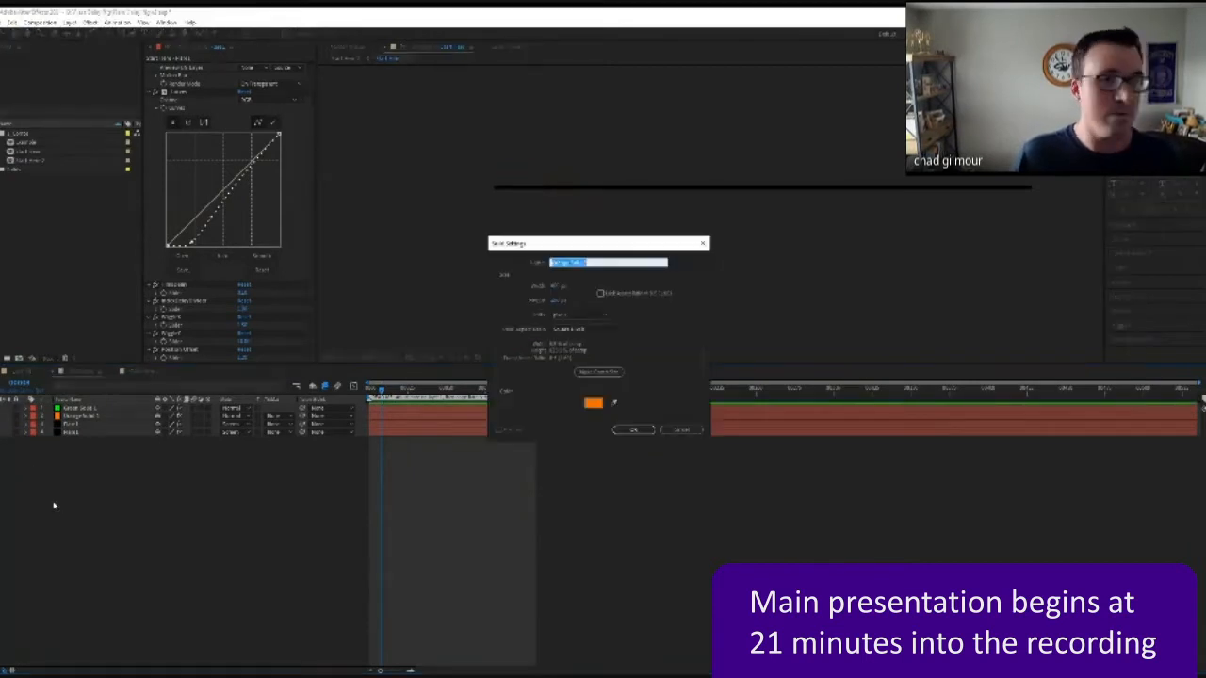
click(634, 431)
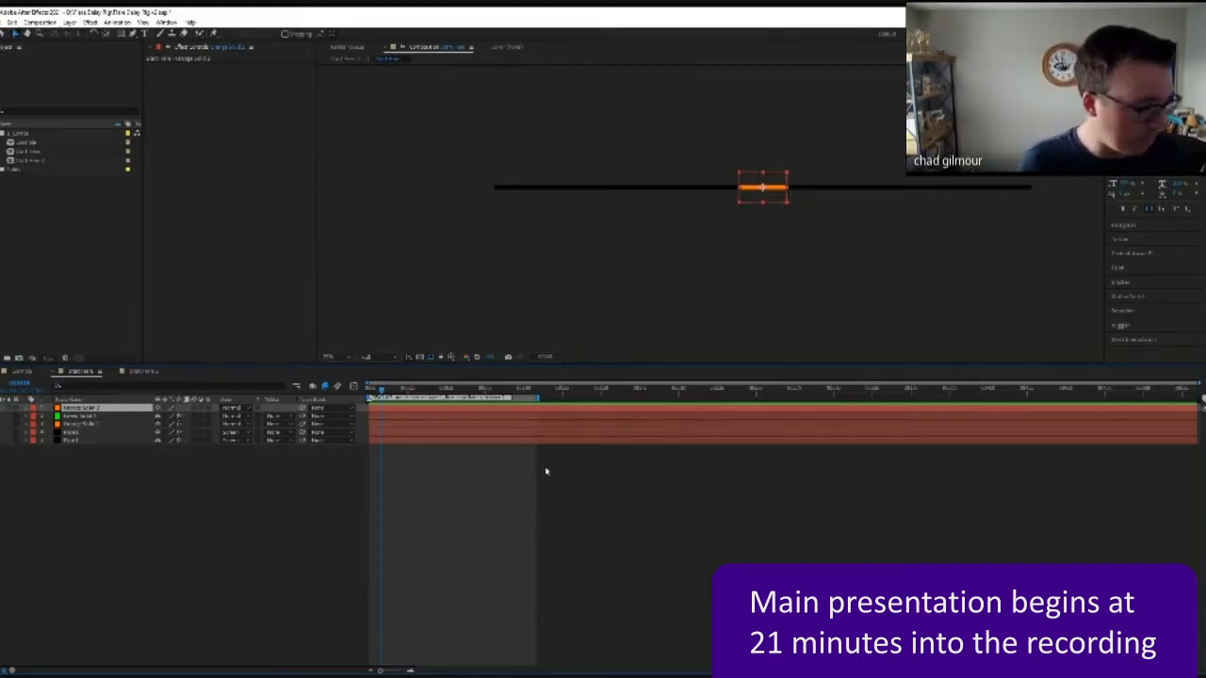
click(103, 474)
click(110, 407)
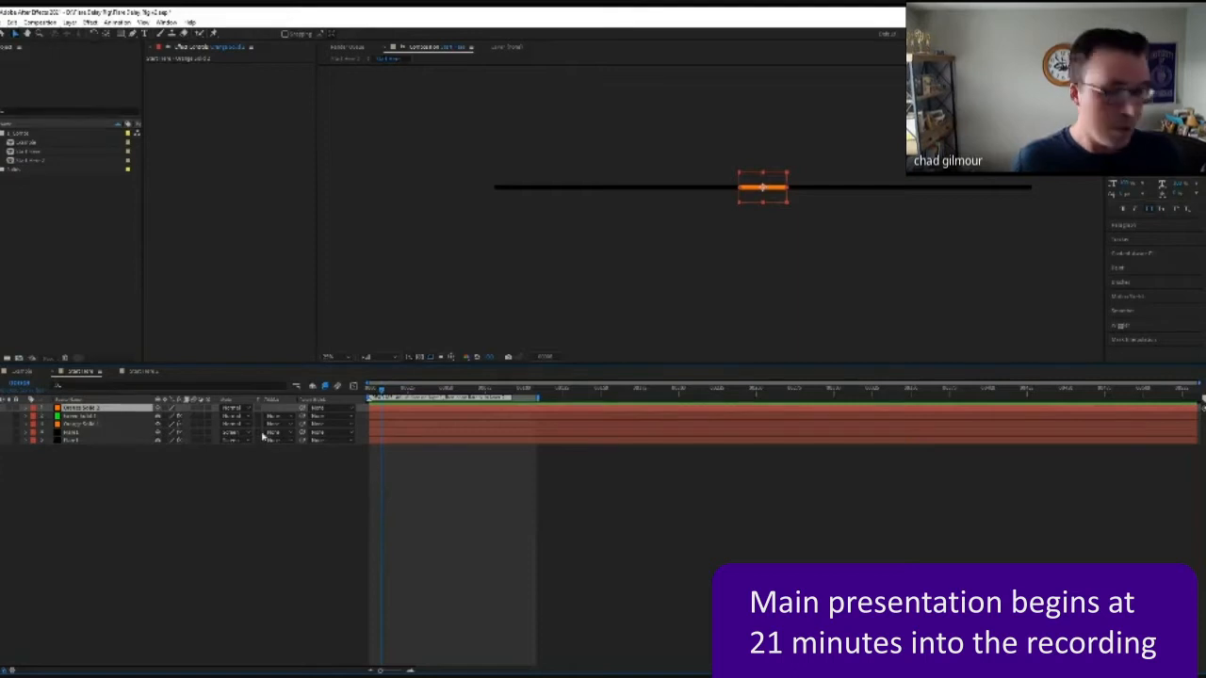
key(ctrl+shift+y)
click(593, 390)
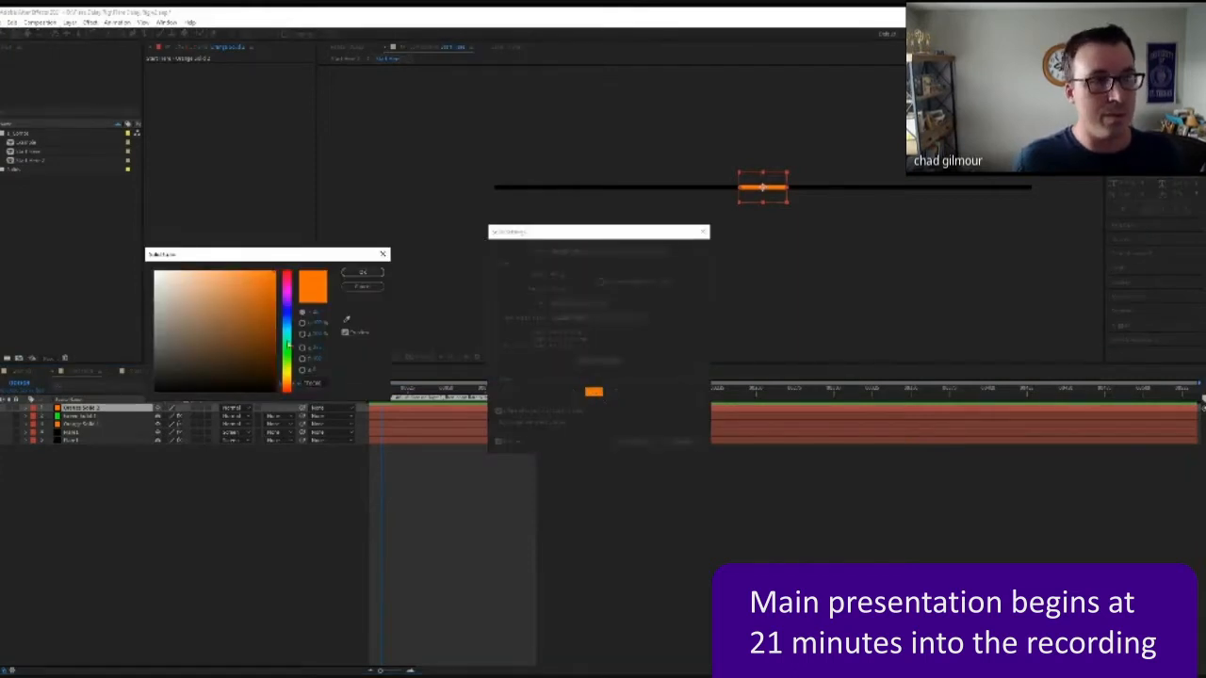
drag(286, 330, 287, 317)
click(378, 273)
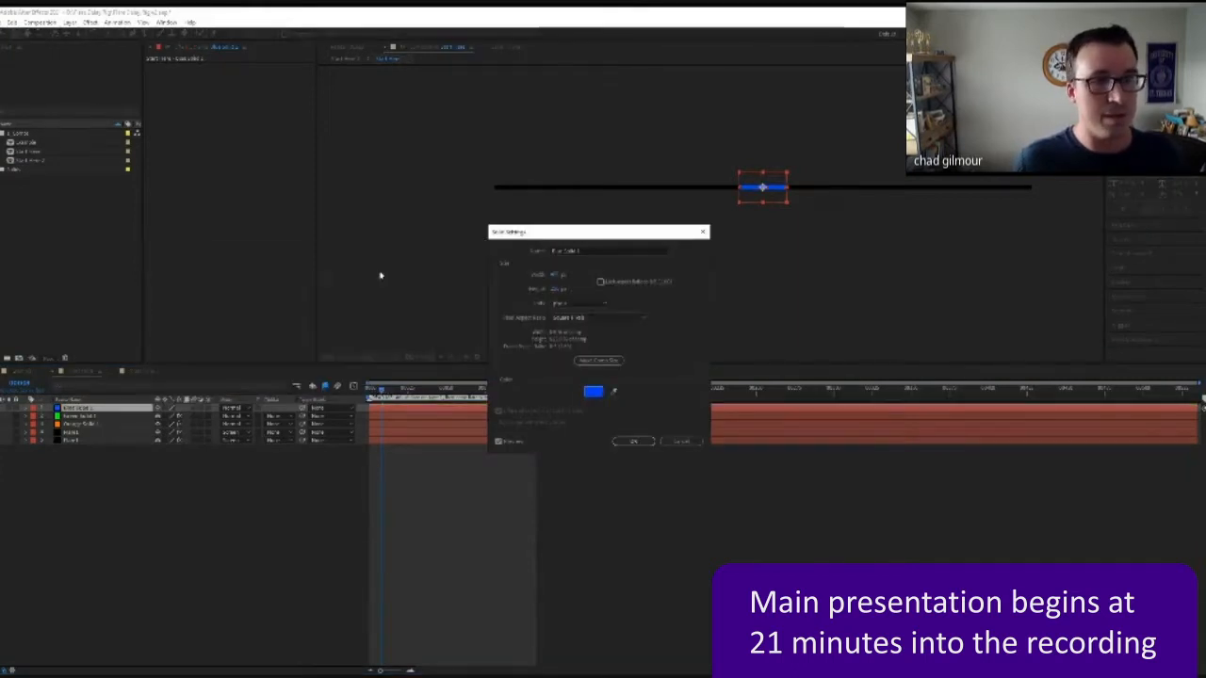
click(632, 440)
Step: Apply the Optical Flares effect to the blue solid
text(opt)
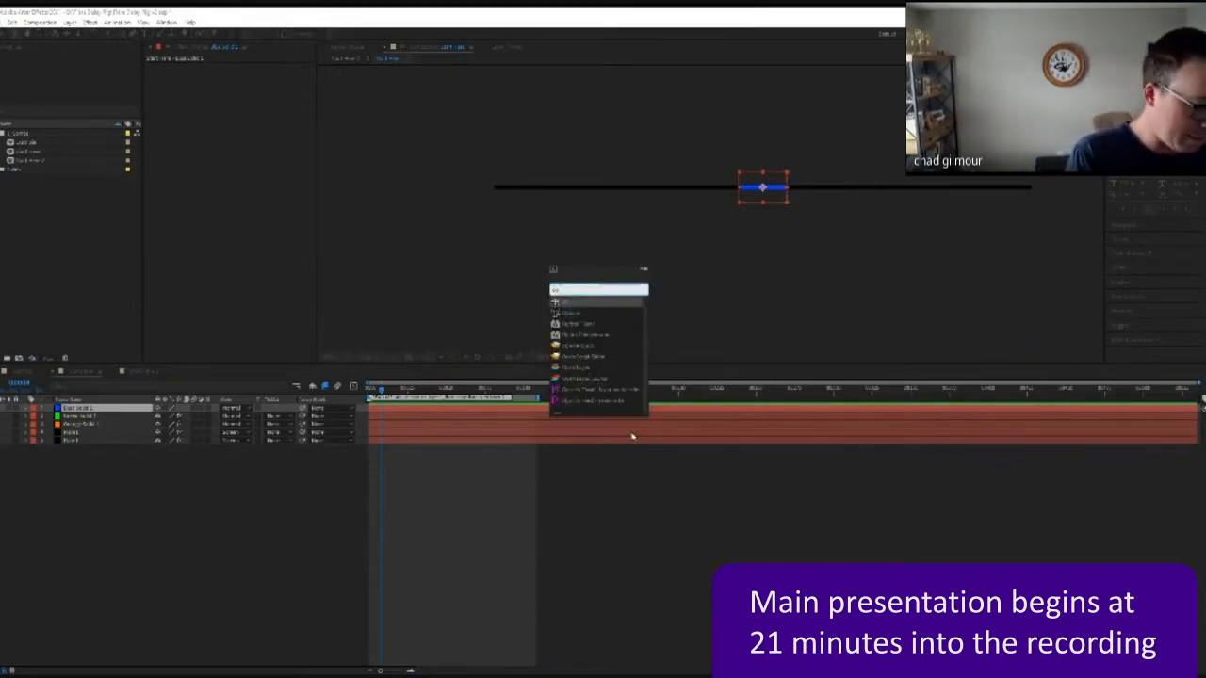
key(Return)
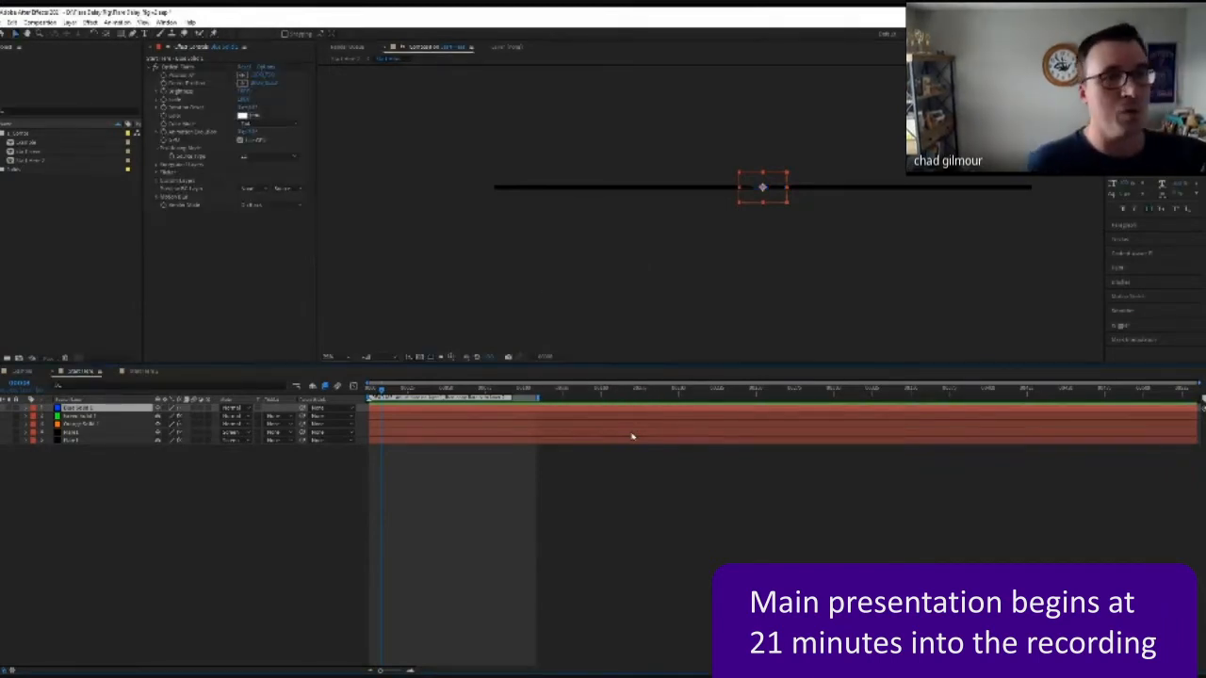
key(e)
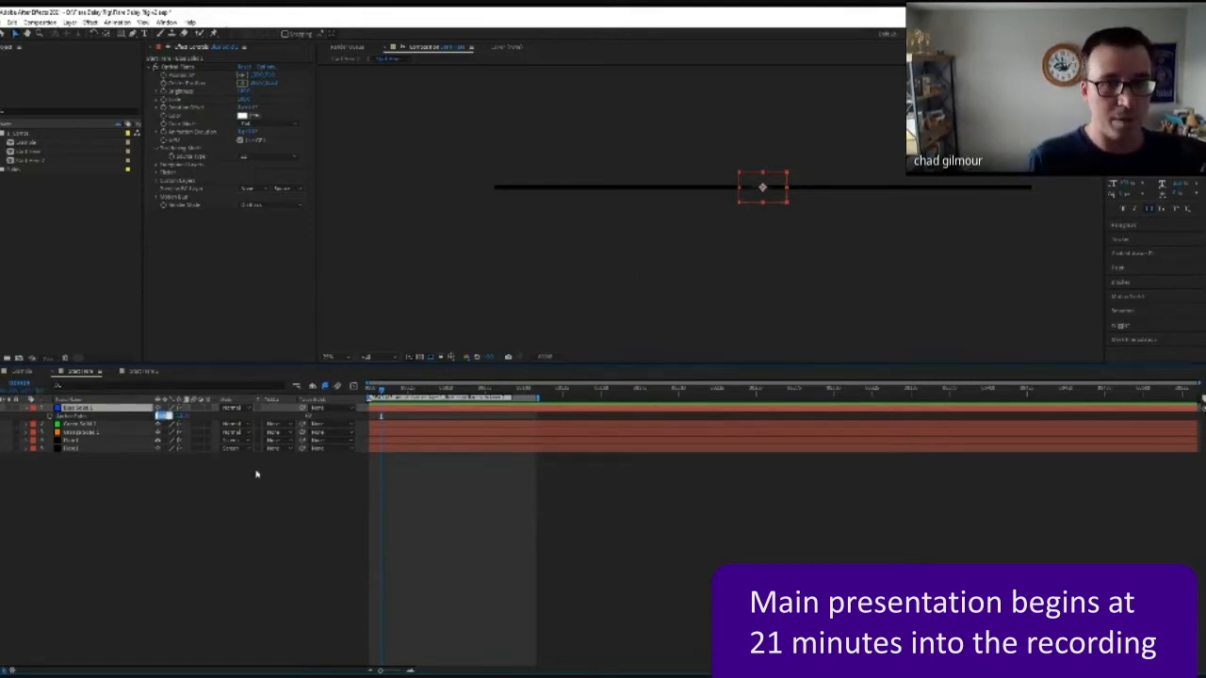
Step: Set the blue solid's anchor point X and position X both to 0
text(0)
key(Return)
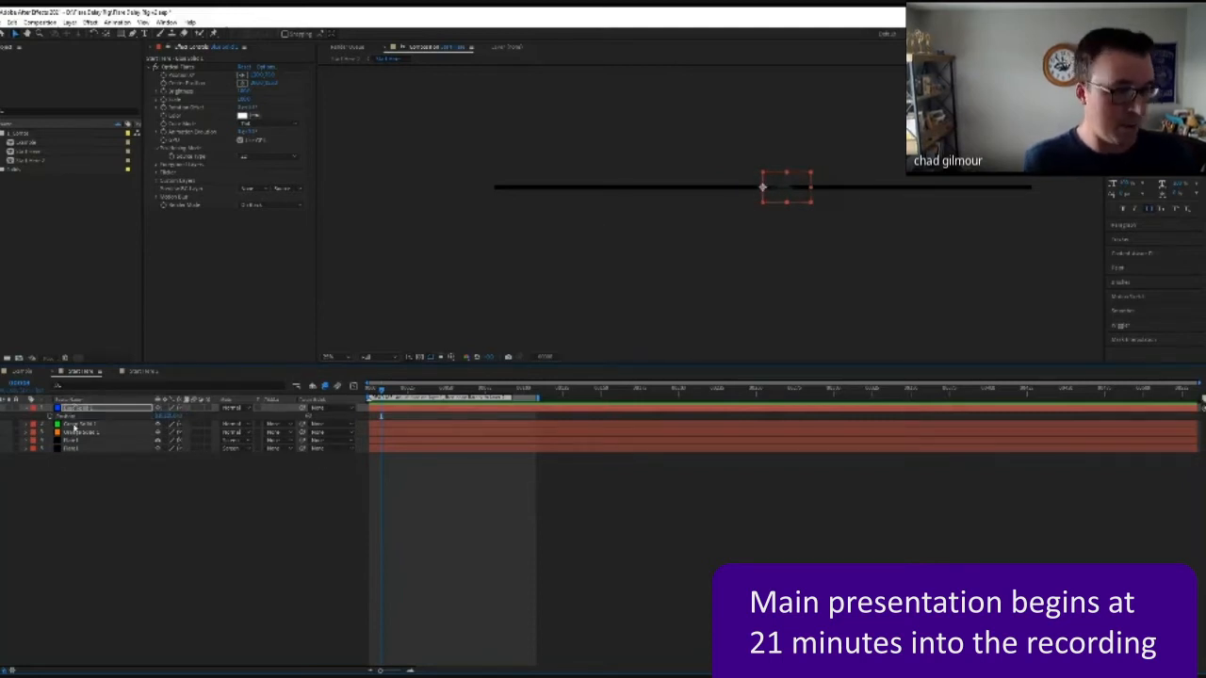
click(165, 415)
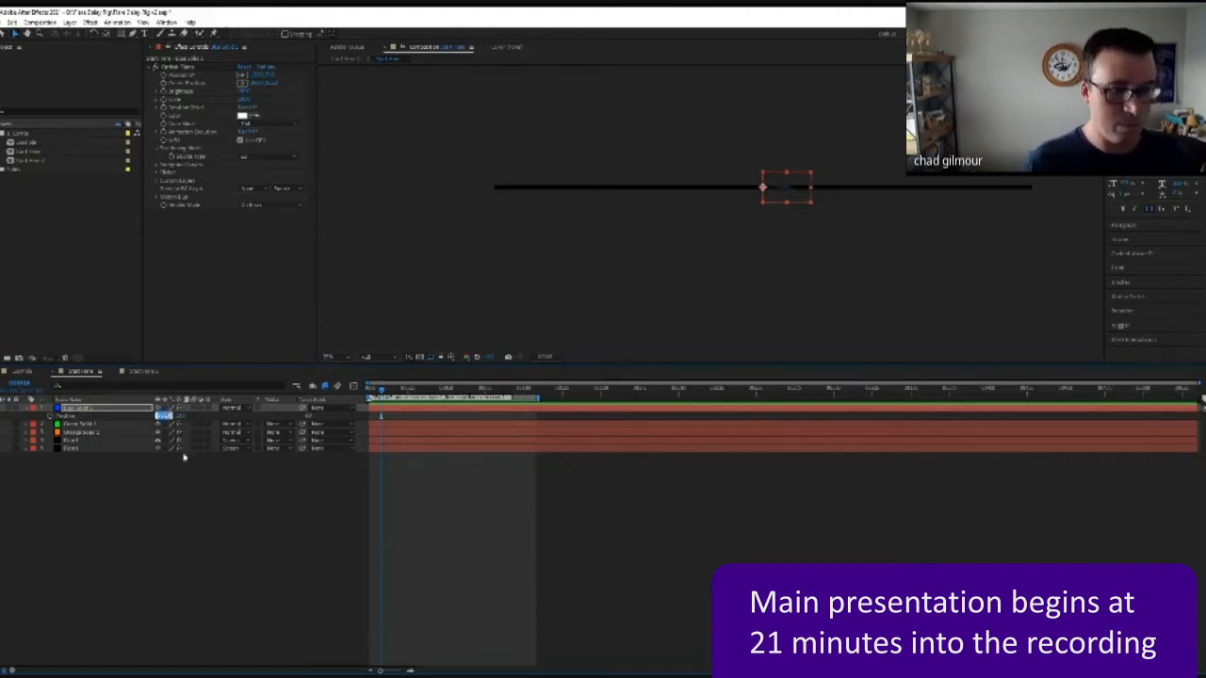
text(0)
key(Return)
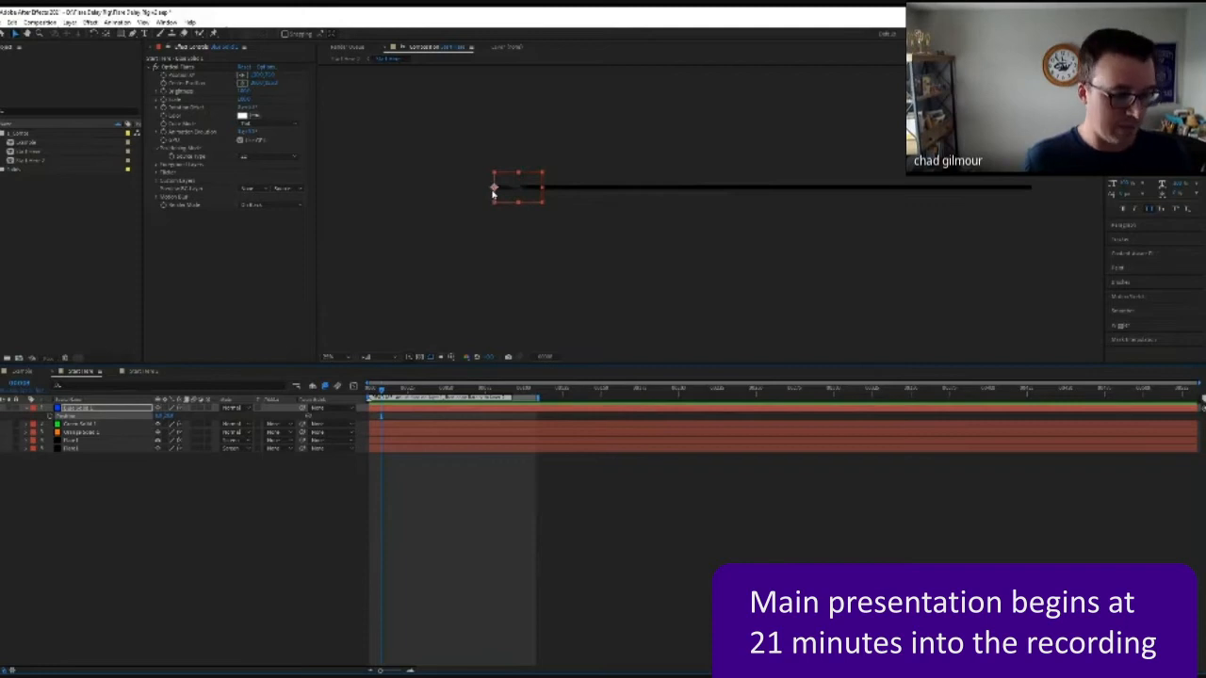
Step: Move the Optical Flares position to the center of the blue solid
scroll(492, 194, up, 1)
drag(420, 248, 610, 247)
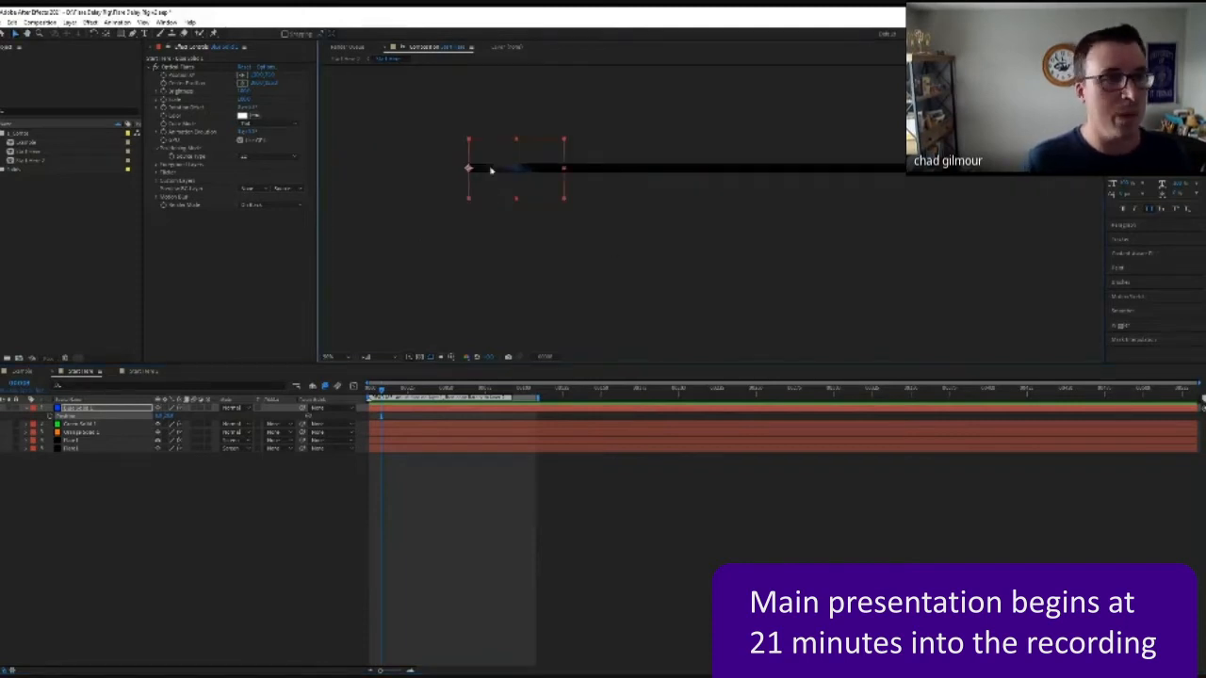
drag(271, 75, 287, 73)
click(500, 170)
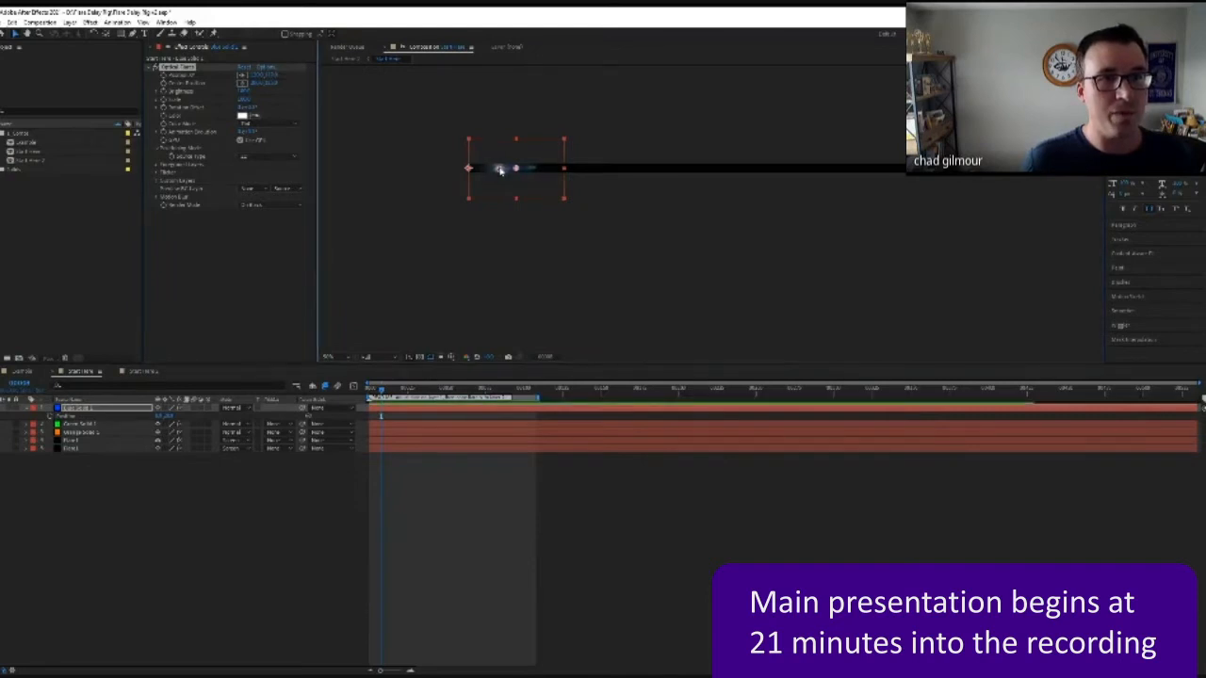
drag(500, 171, 515, 167)
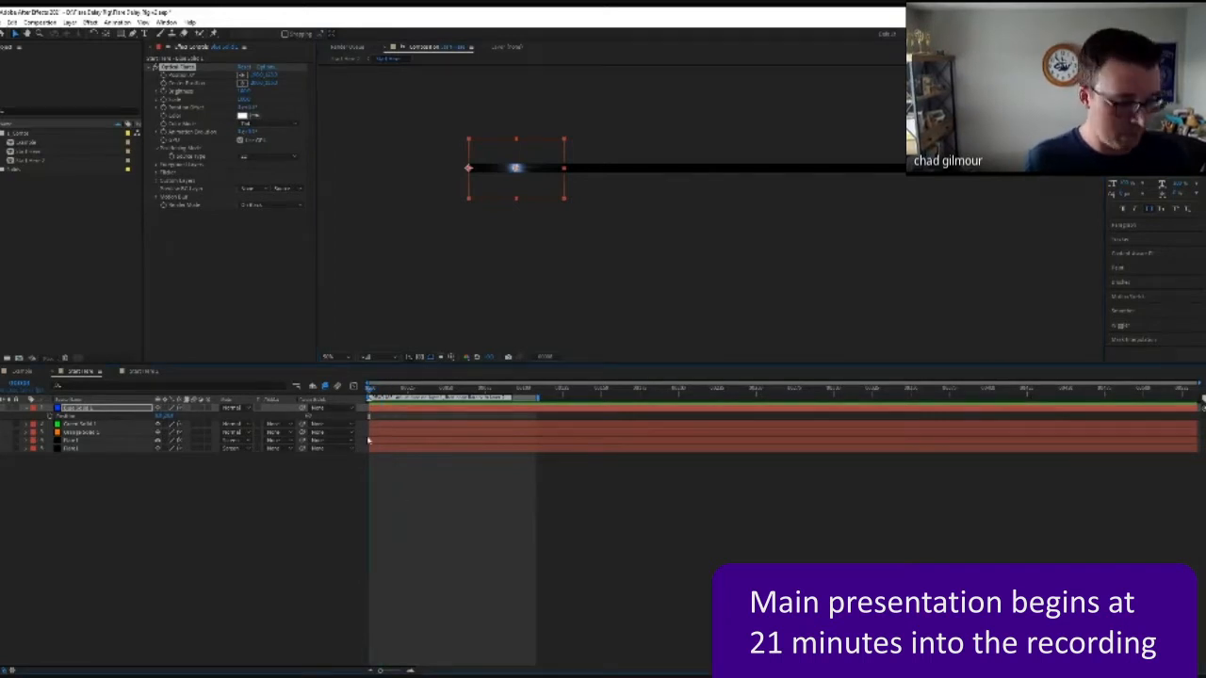
Step: At the first frame, set the Optical Flares brightness on the blue solid to 0
key(=)
click(74, 543)
click(246, 91)
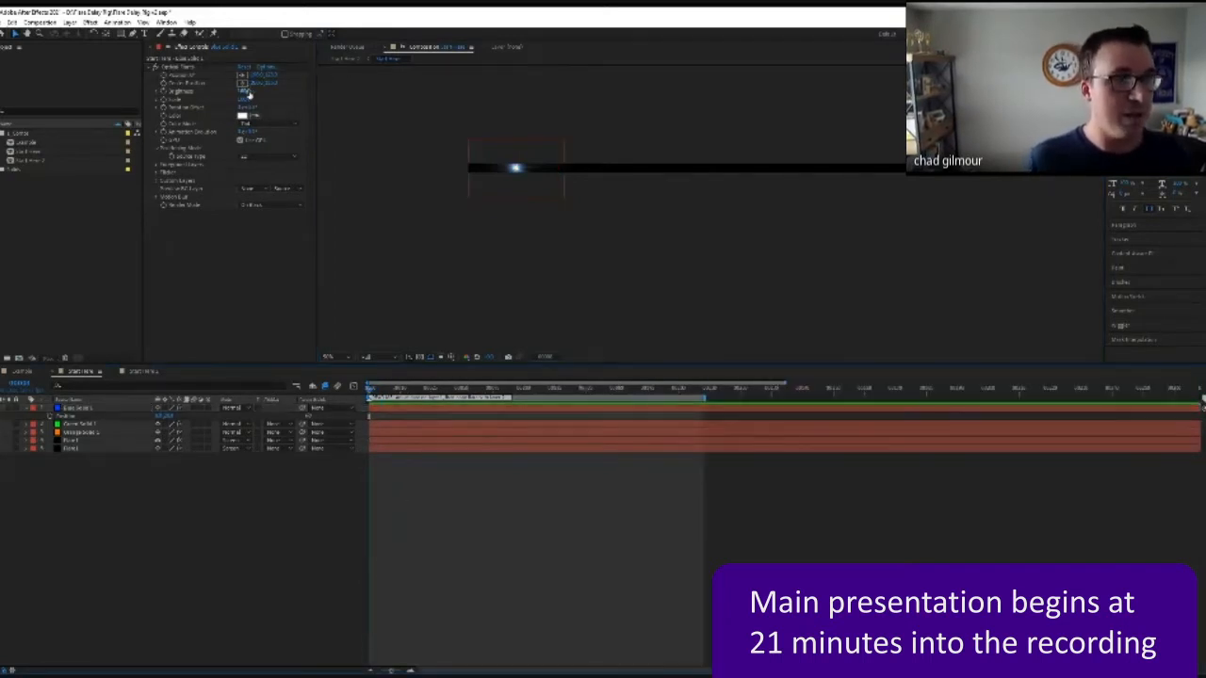
text(0)
key(Return)
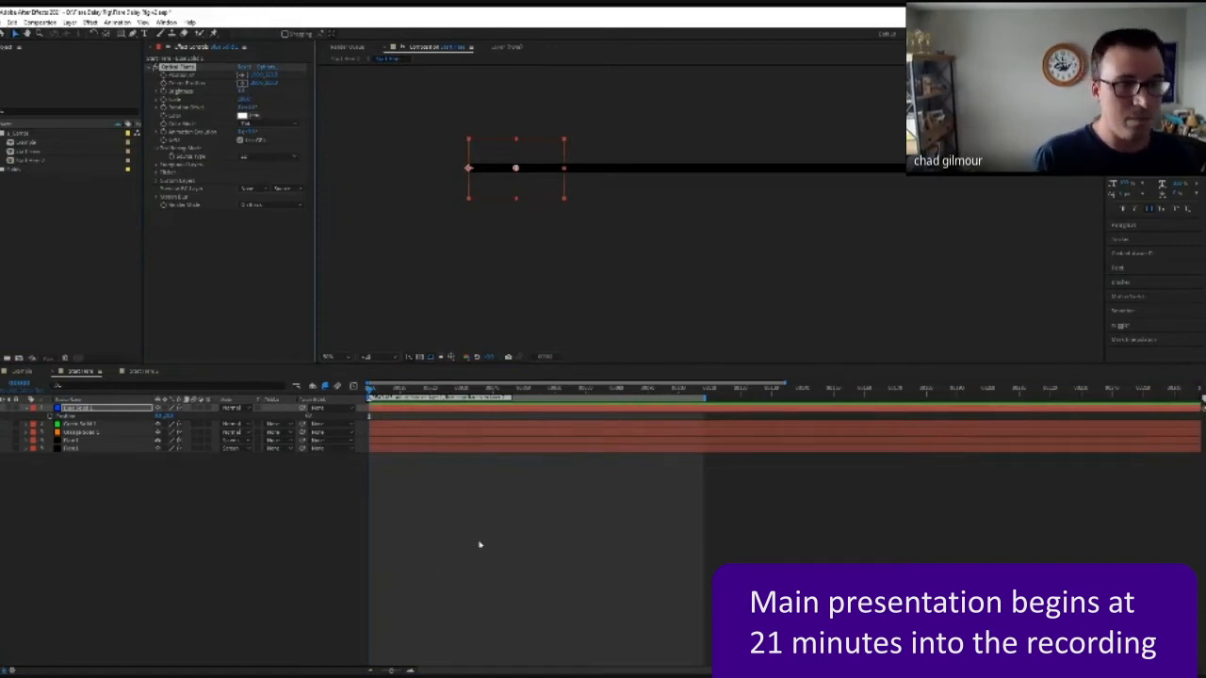
Step: Advance five frames and set the blue solid's Optical Flares brightness to 100
key(Page_Down)
key(Page_Down)
key(Page_Down)
key(Page_Down)
key(Page_Down)
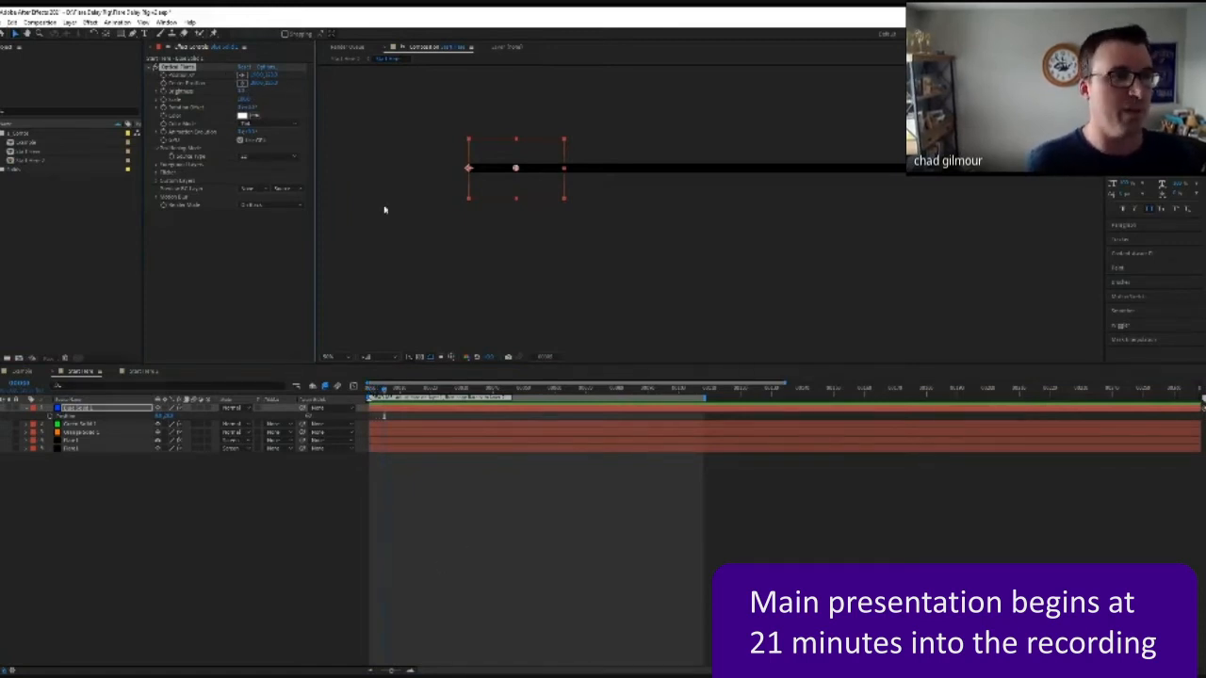
click(246, 93)
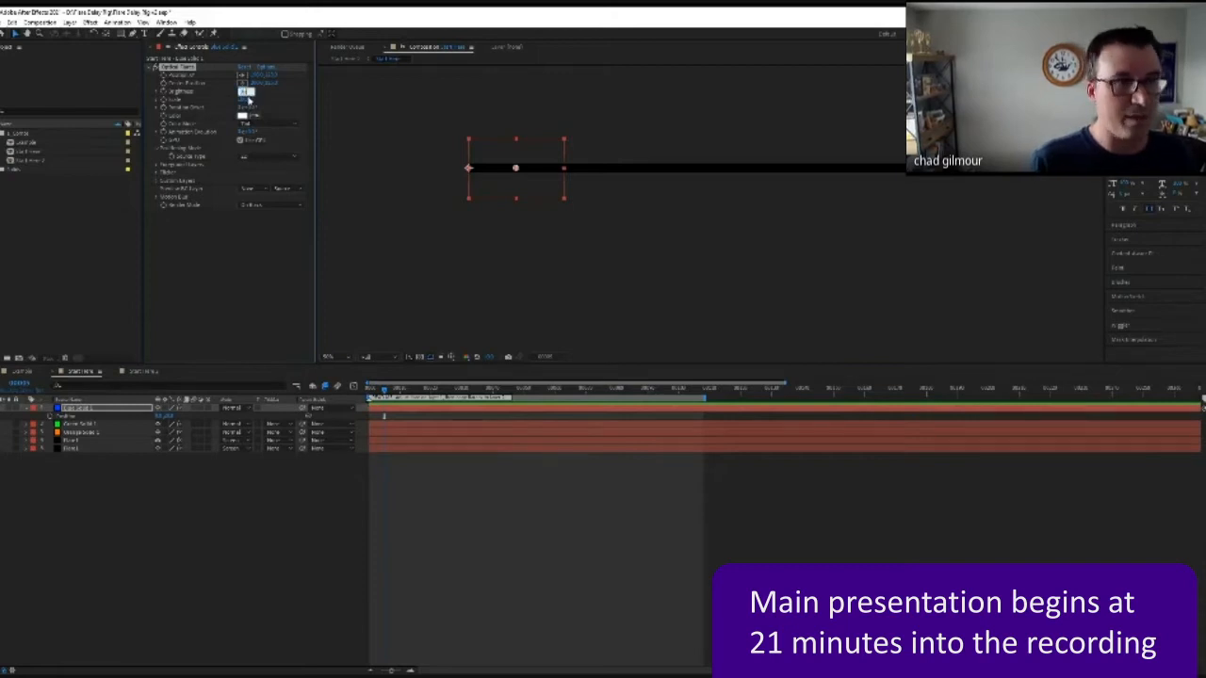
text(100)
key(Return)
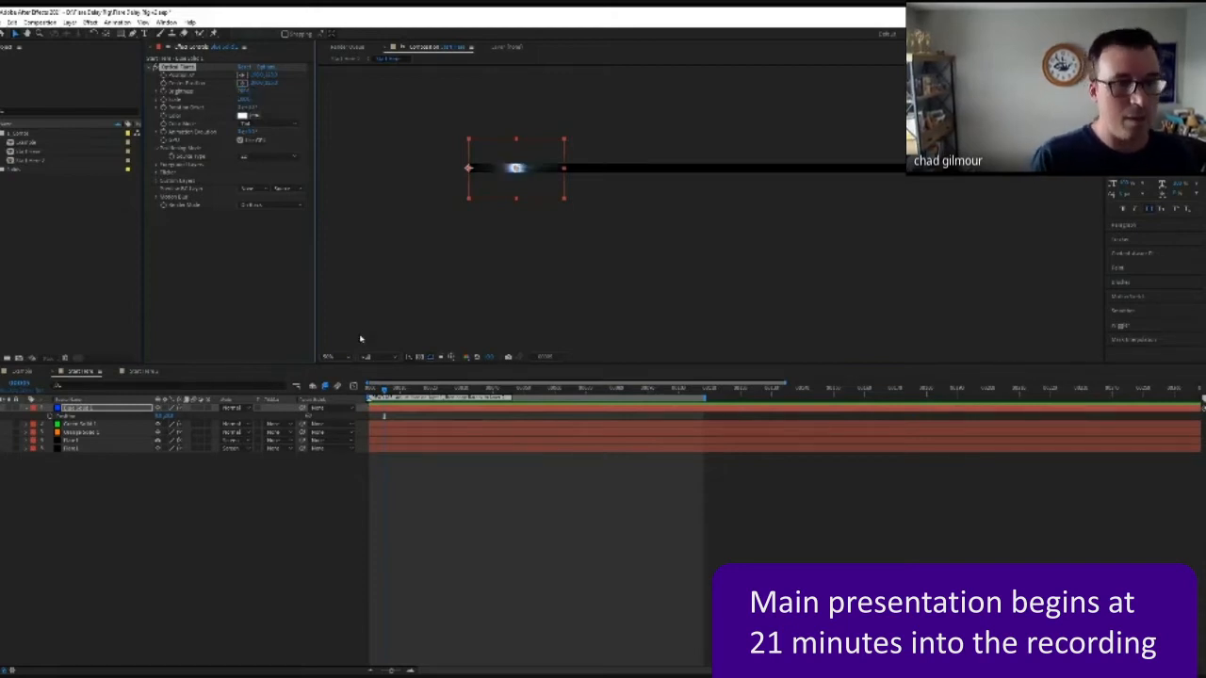
Step: Advance to frame 9, set the Optical Flares brightness to 0, and check the blue solid for keyframed properties
key(Page_Down)
key(Page_Down)
key(Page_Down)
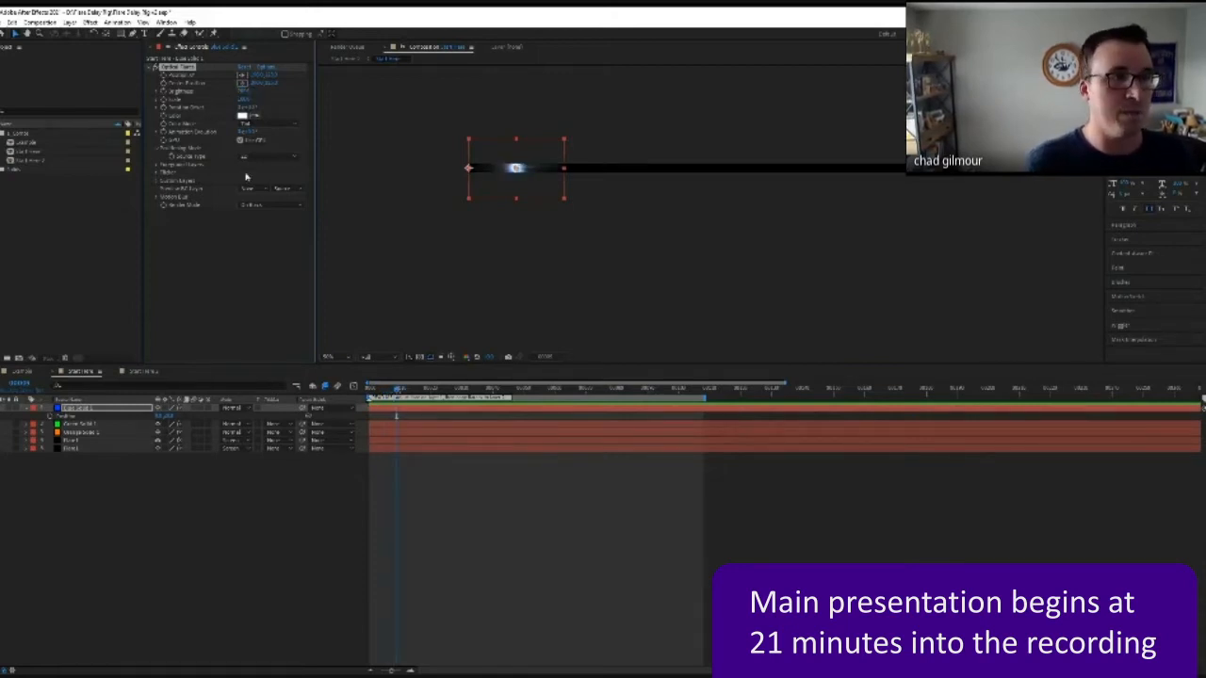
click(247, 93)
text(0)
key(Return)
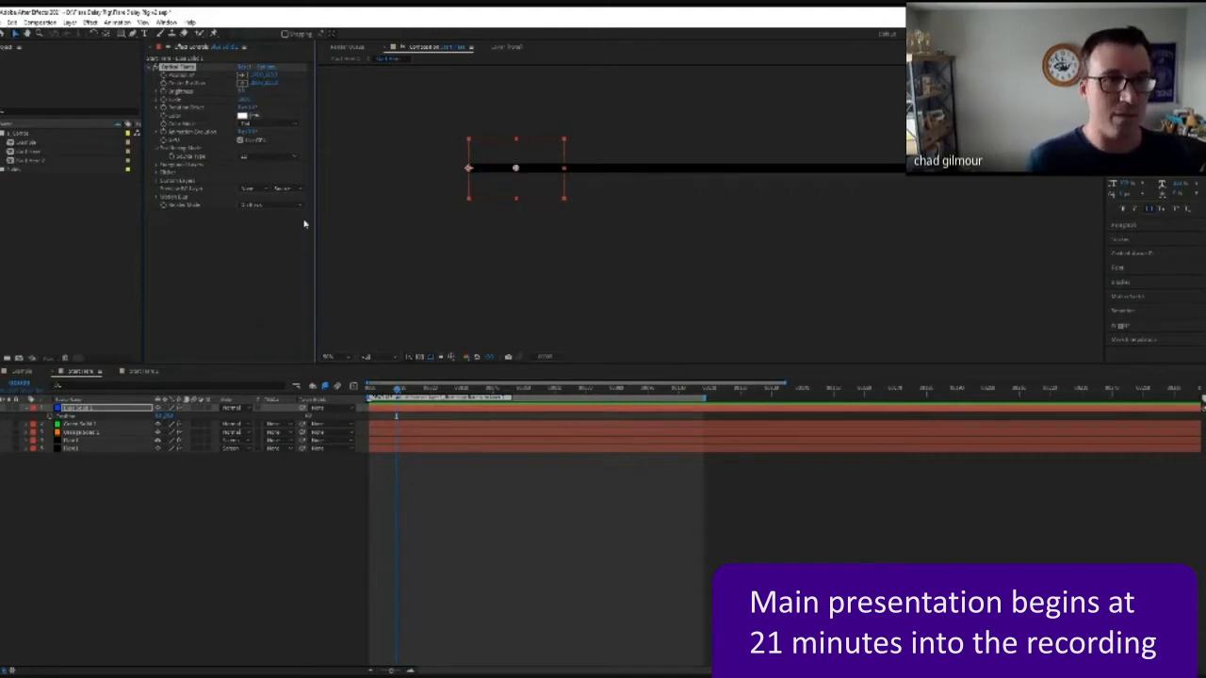
click(162, 554)
click(455, 408)
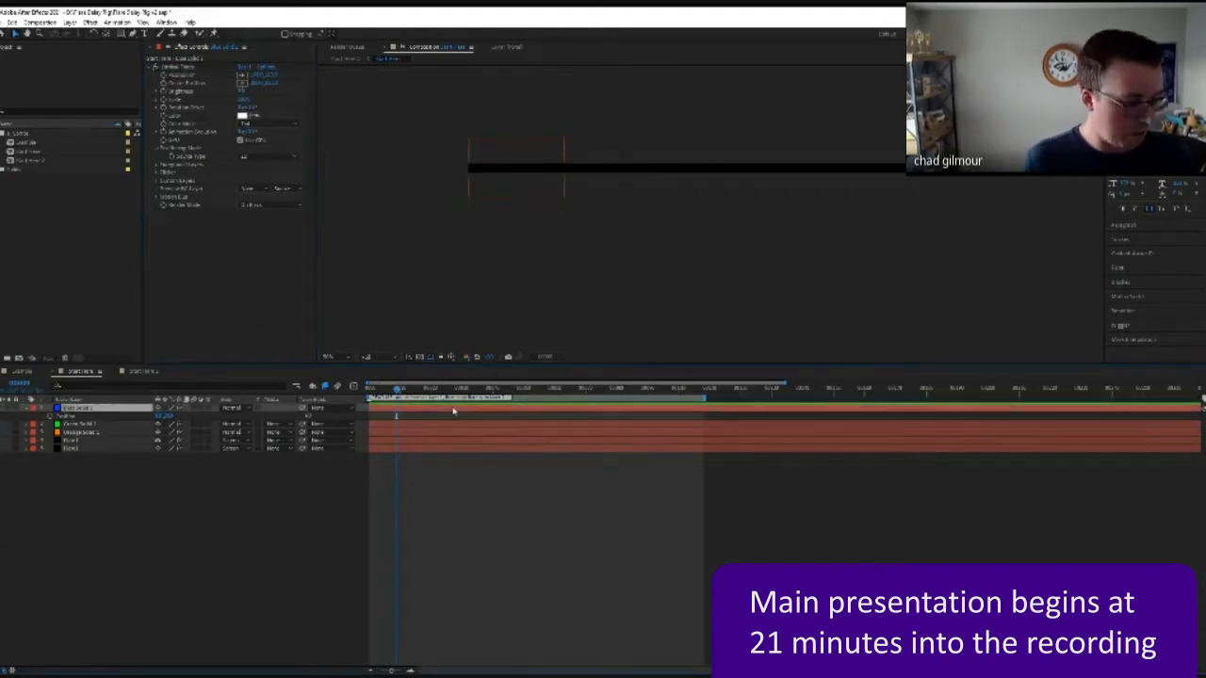
key(u)
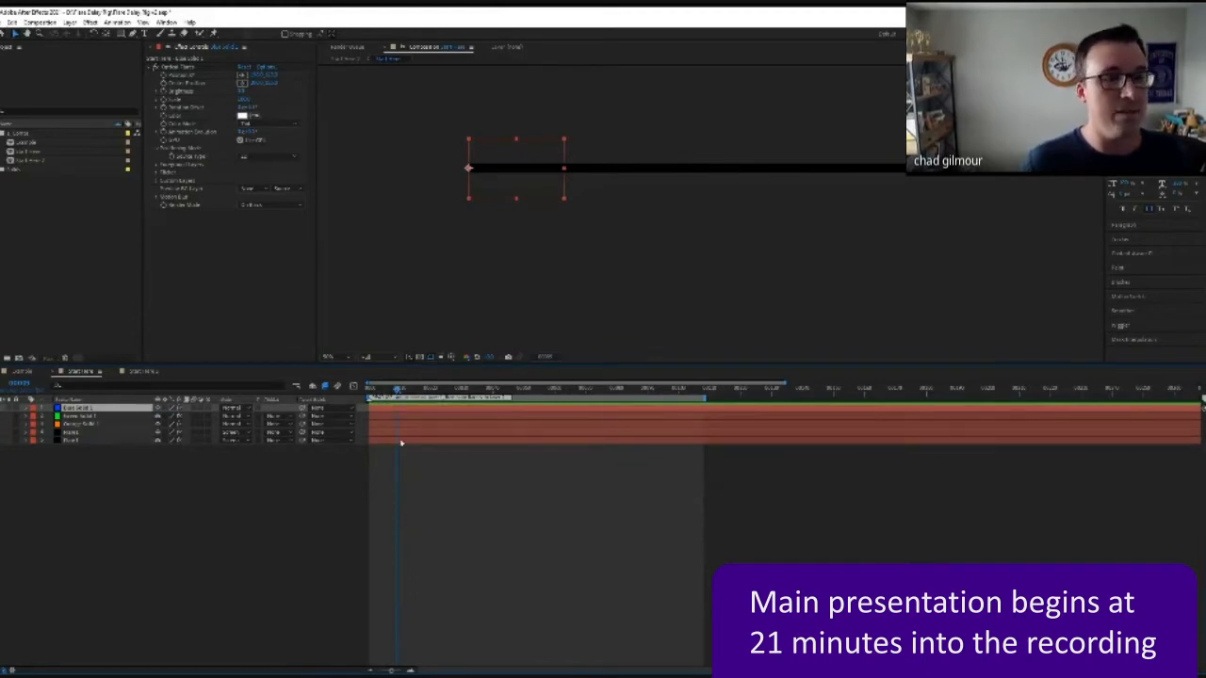
Step: Keyframe the Optical Flares brightness at frame 9, then go back five frames and set it to 100
click(179, 68)
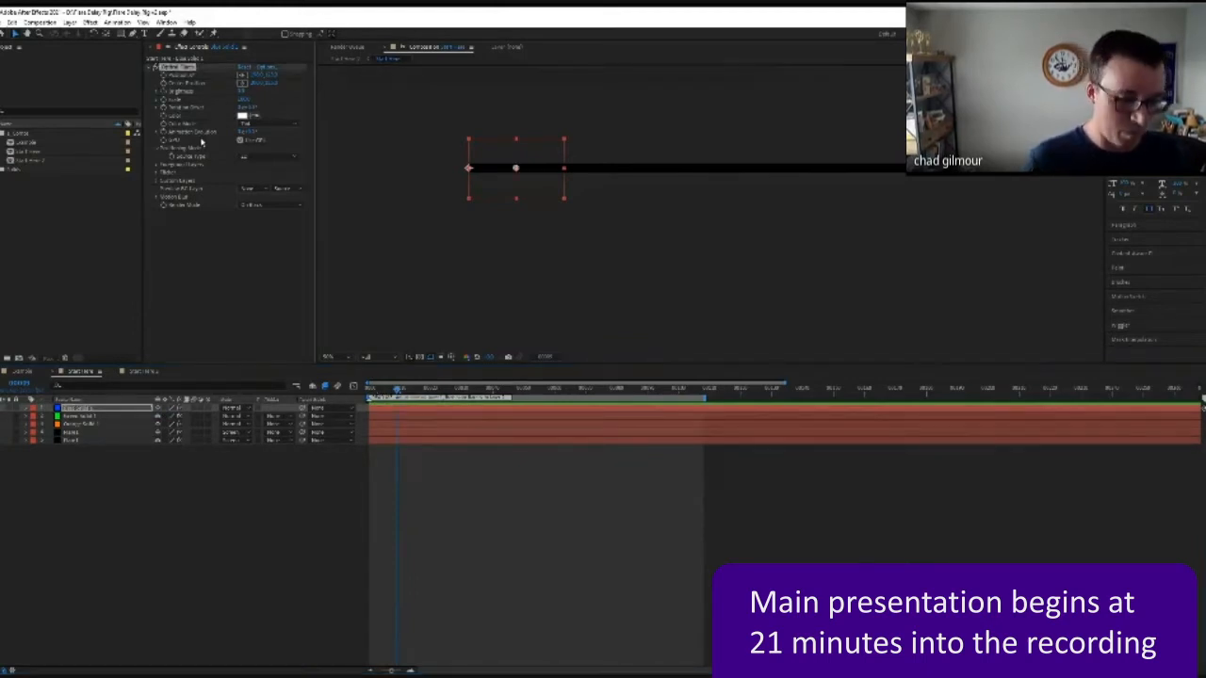
key(Page_Up)
key(Page_Up)
key(Page_Up)
key(Page_Up)
key(Page_Up)
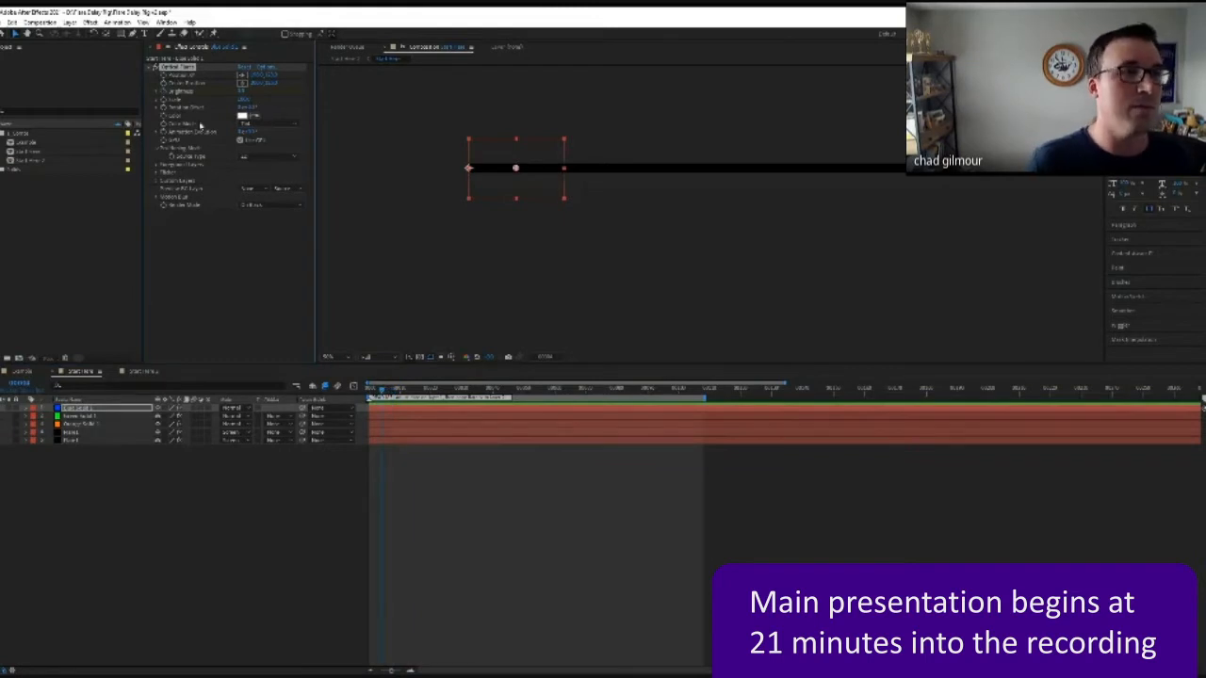
text(100)
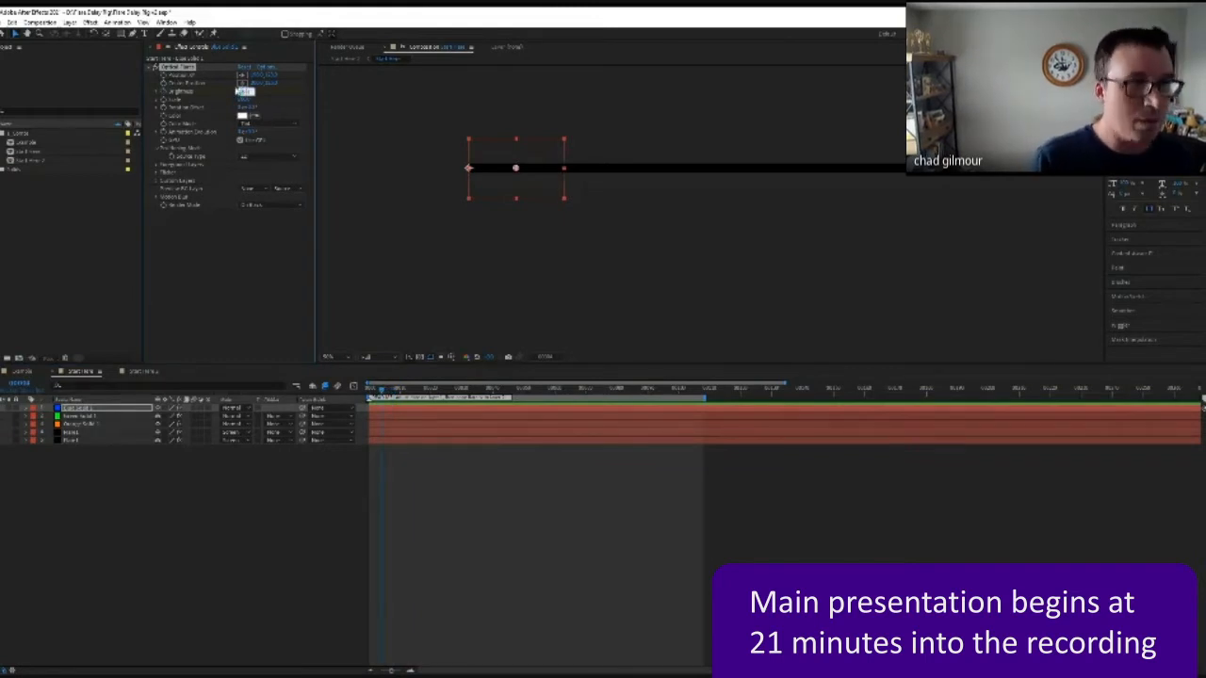
key(Return)
Step: Set the Optical Flares brightness to 0 at the first frame and reveal the blue solid's keyframes
key(Home)
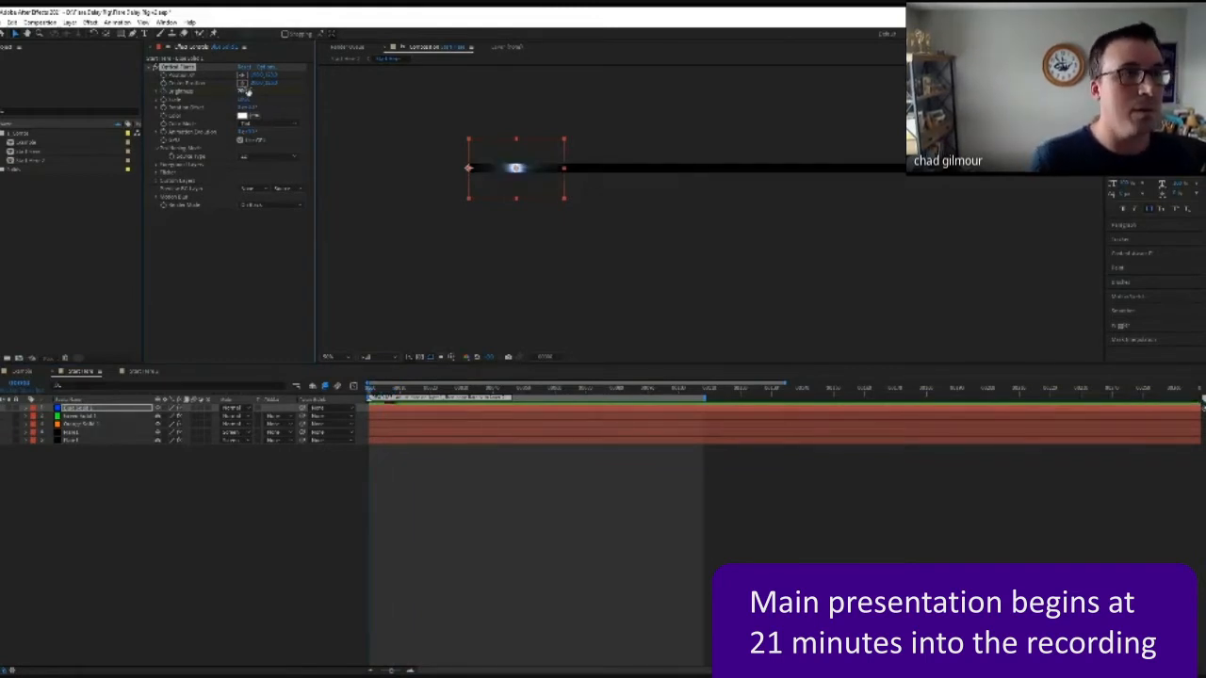
click(245, 91)
text(0)
key(Return)
click(121, 578)
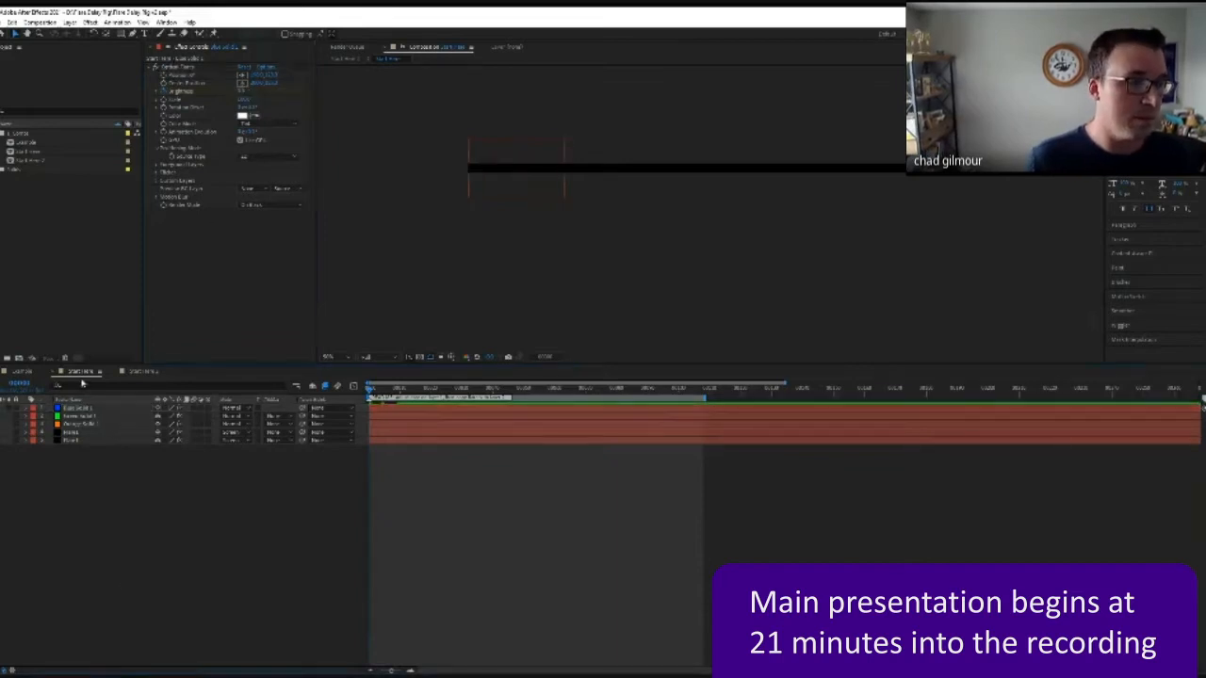
click(86, 409)
key(u)
click(213, 559)
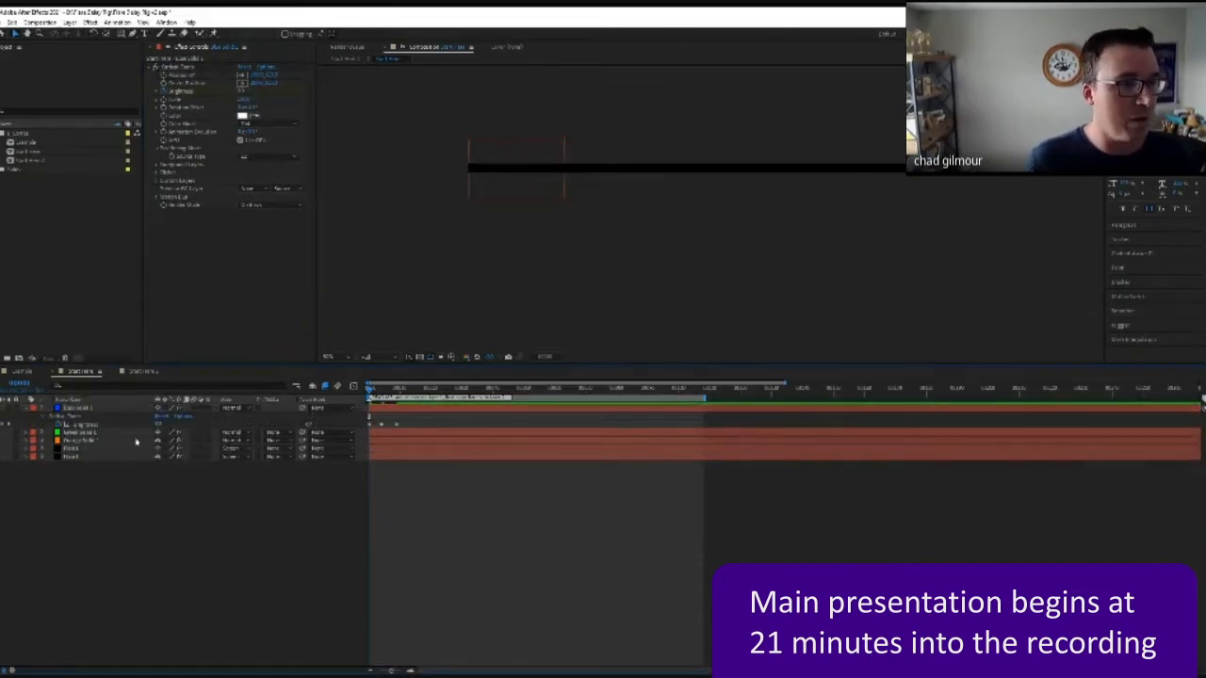
Step: Duplicate the keyframed blue solid and place the copy directly below the original in the layer order
click(113, 409)
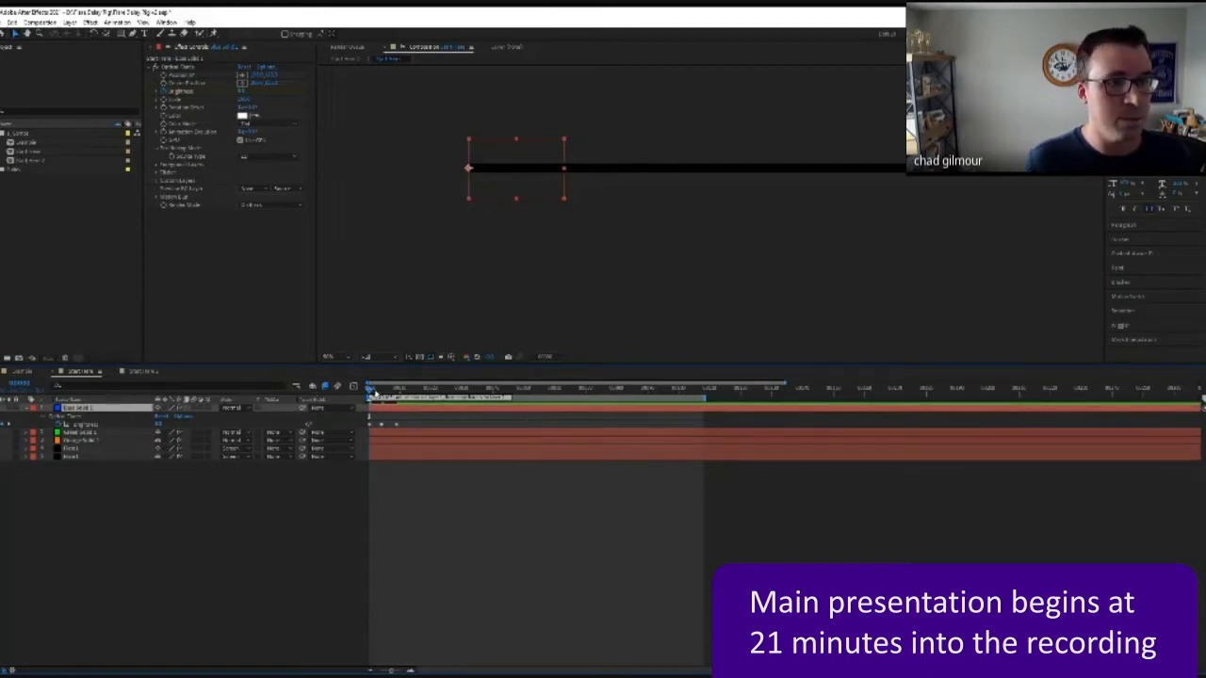
mouse_move(374, 393)
mouse_down()
mouse_move(407, 400)
mouse_move(361, 407)
mouse_up()
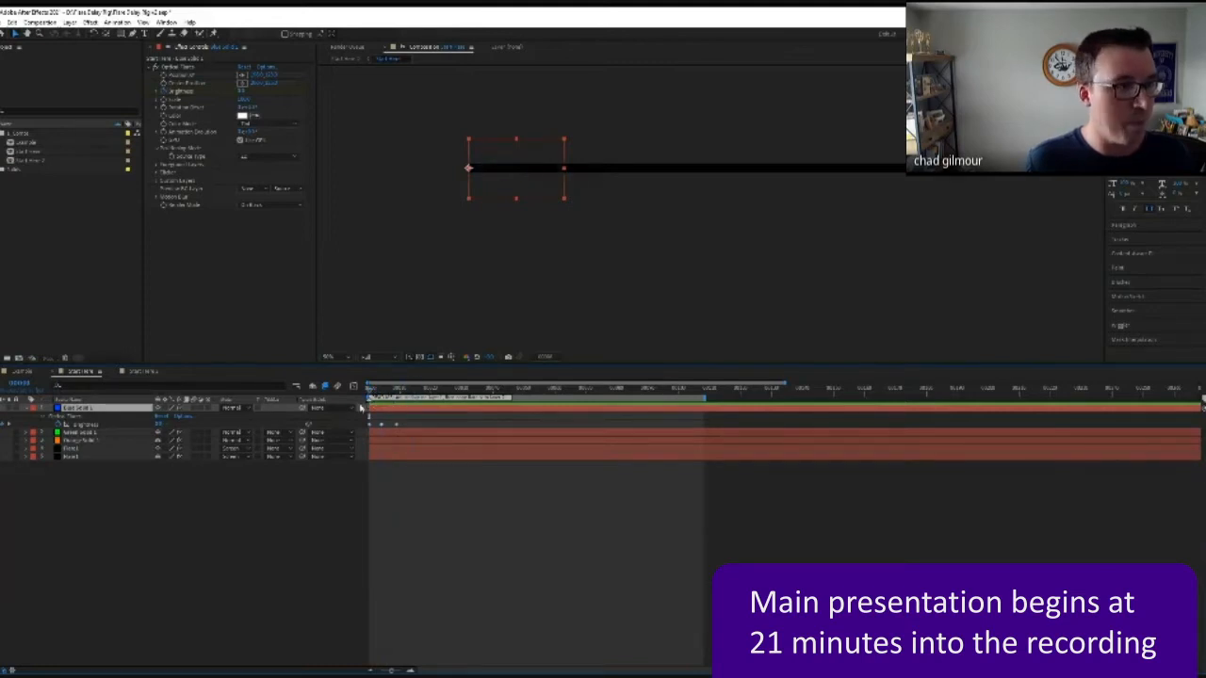
click(166, 505)
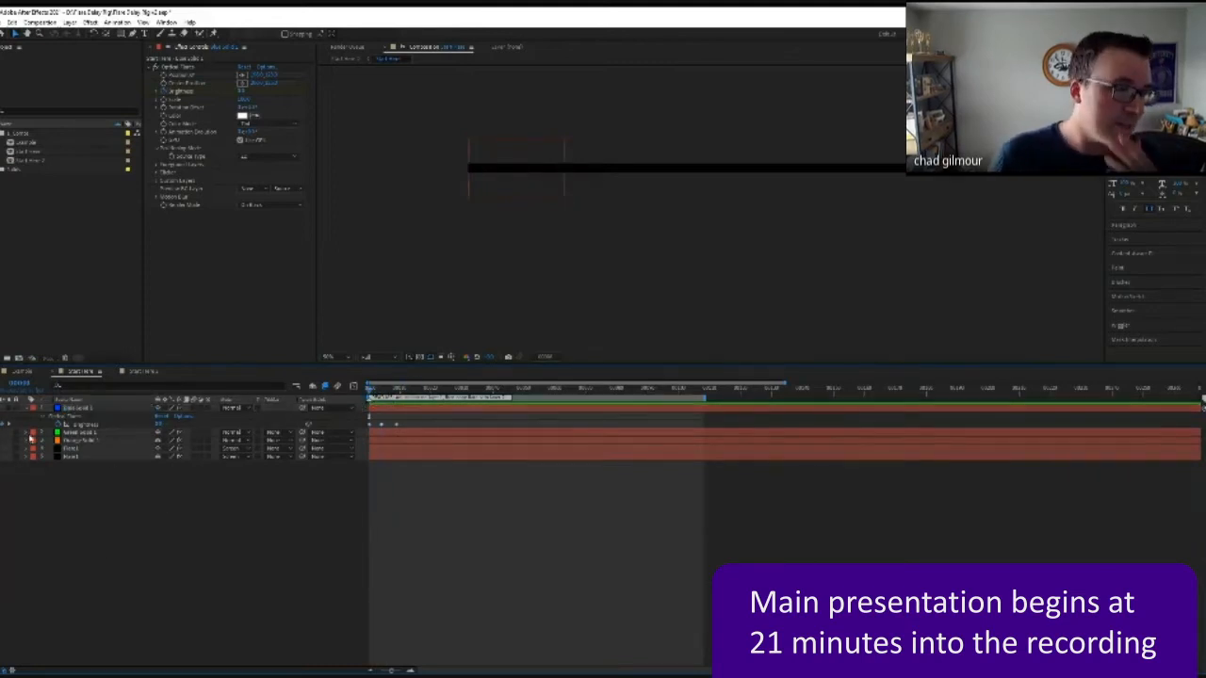
click(101, 411)
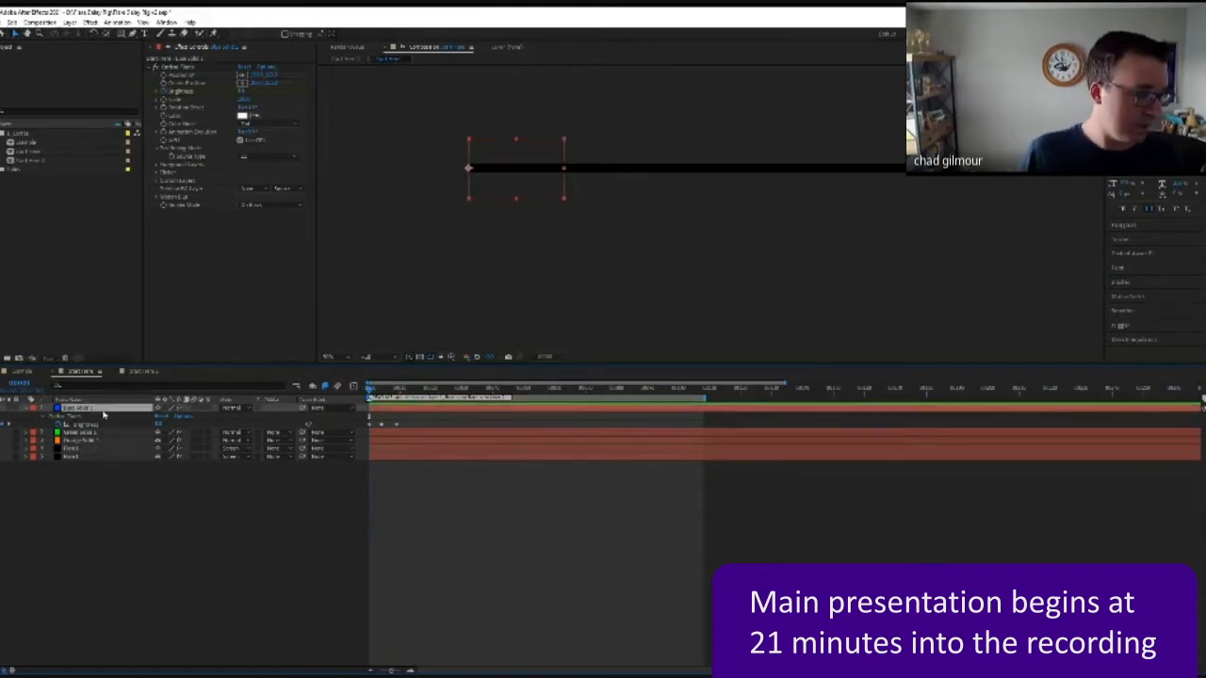
key(ctrl+d)
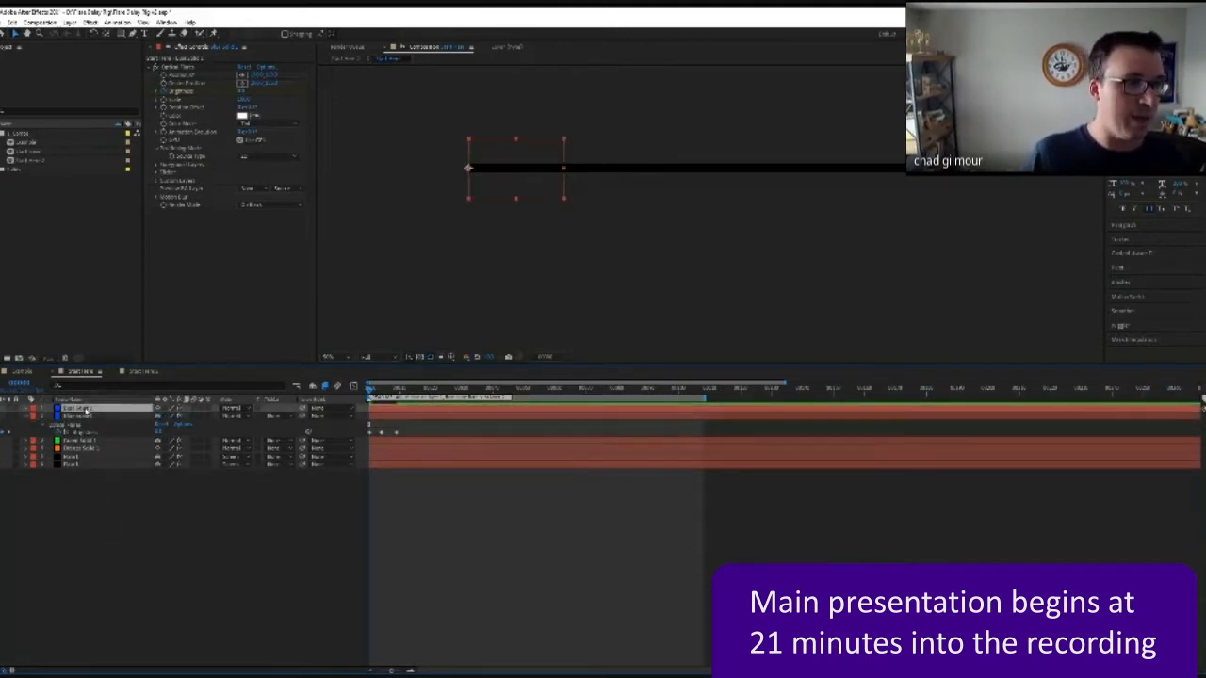
drag(89, 413, 83, 439)
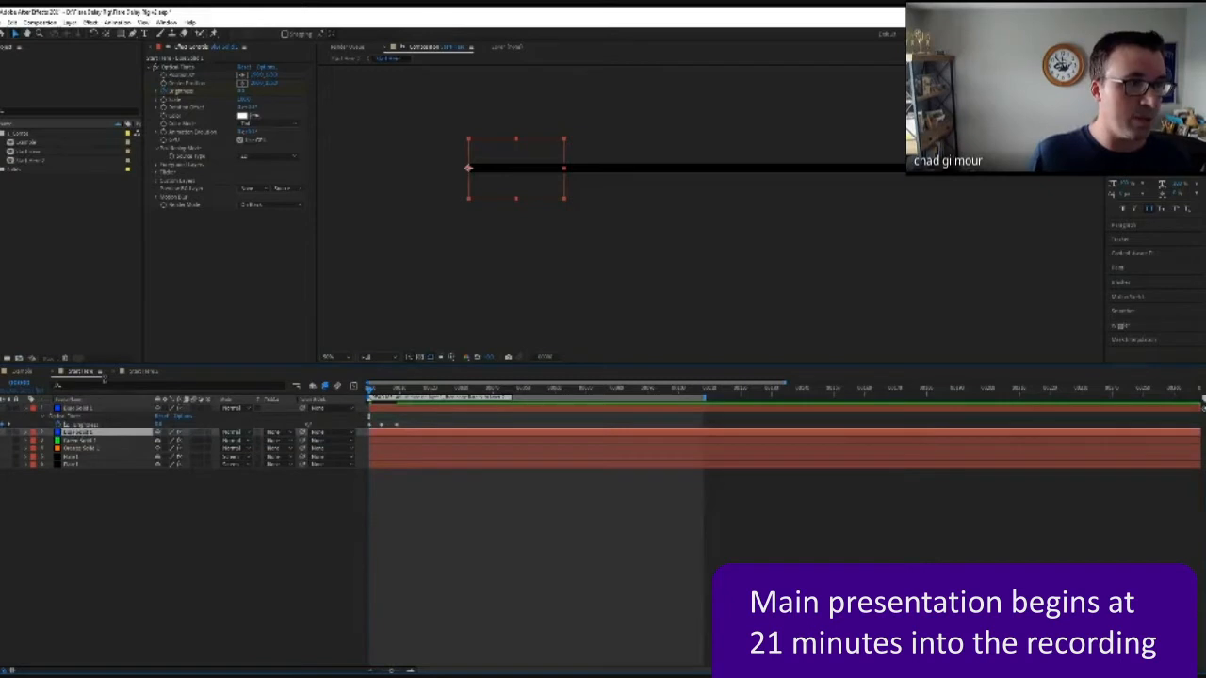
Step: Reveal and examine the expressions on the upper black flare layer
click(179, 68)
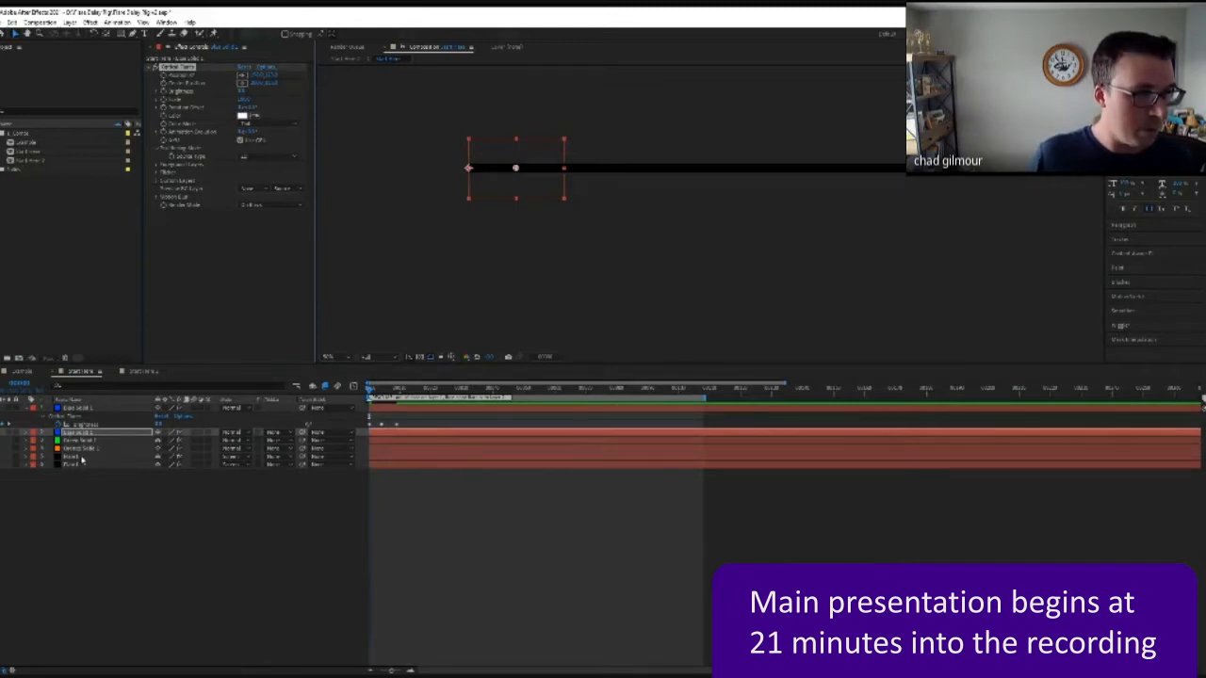
click(83, 458)
key(u)
key(e)
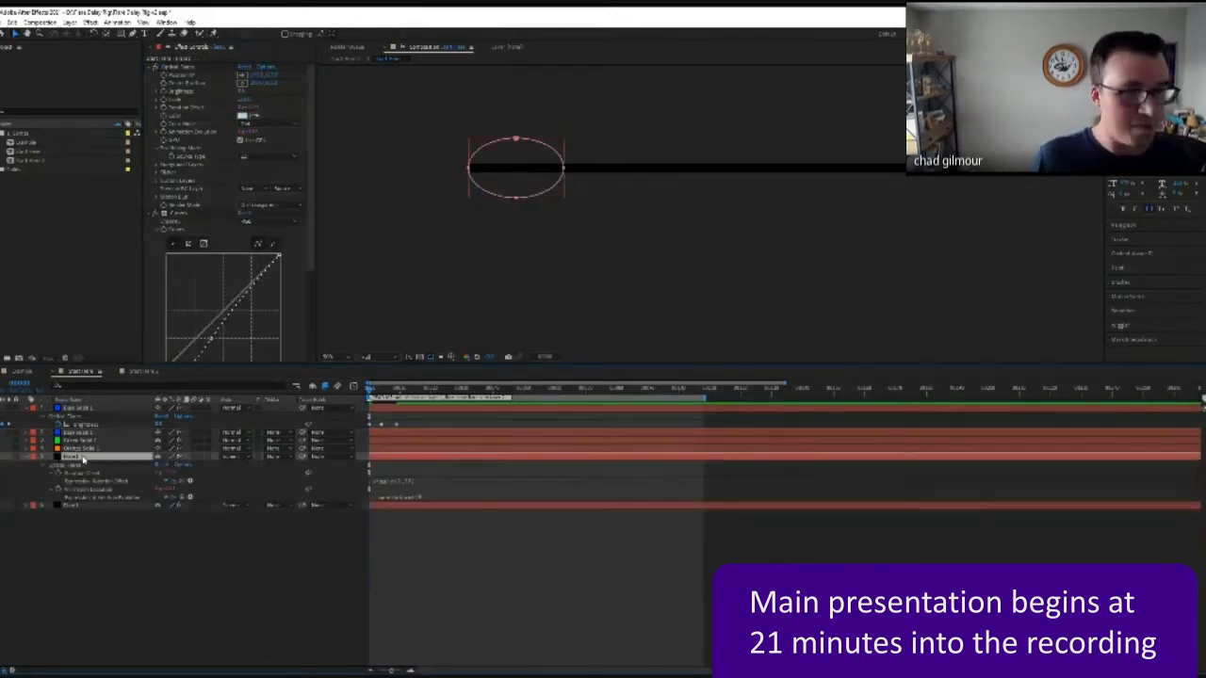
click(81, 483)
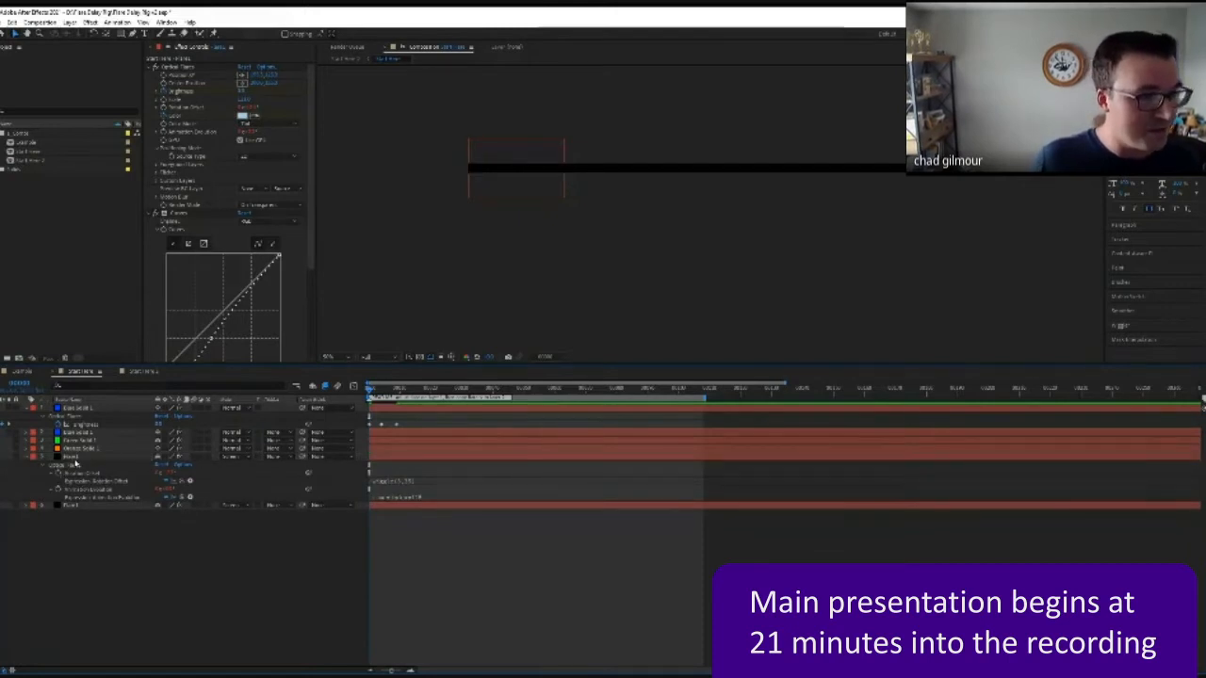
click(73, 458)
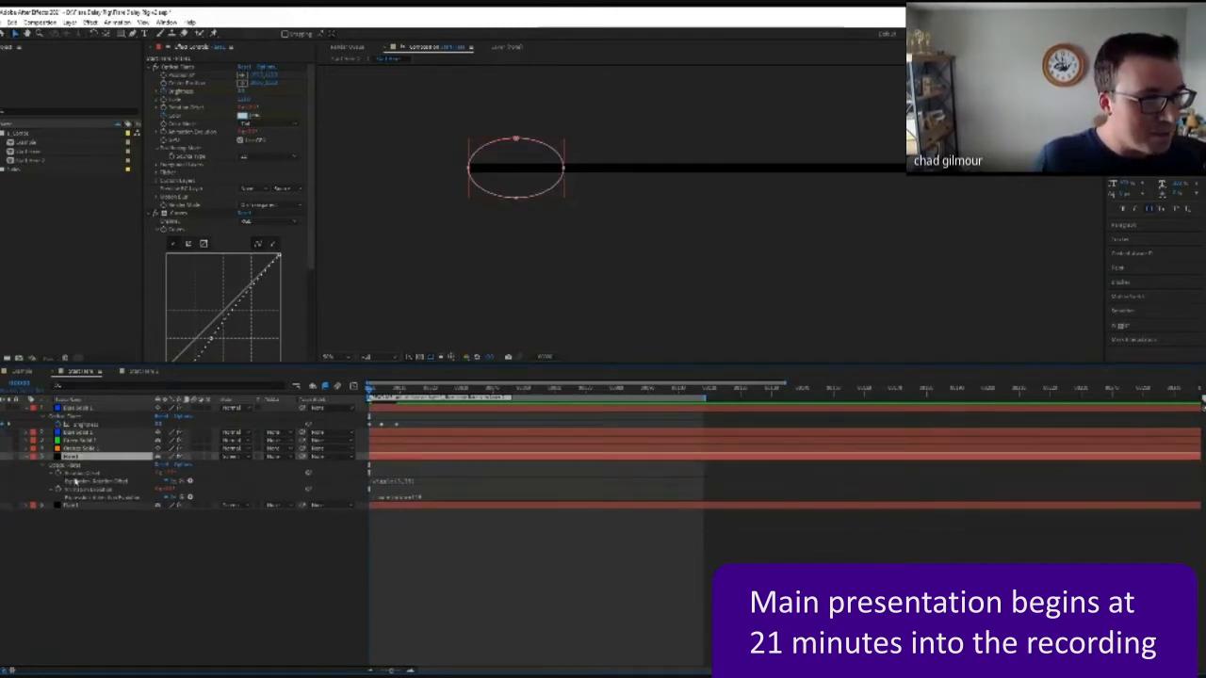
key(u)
key(u)
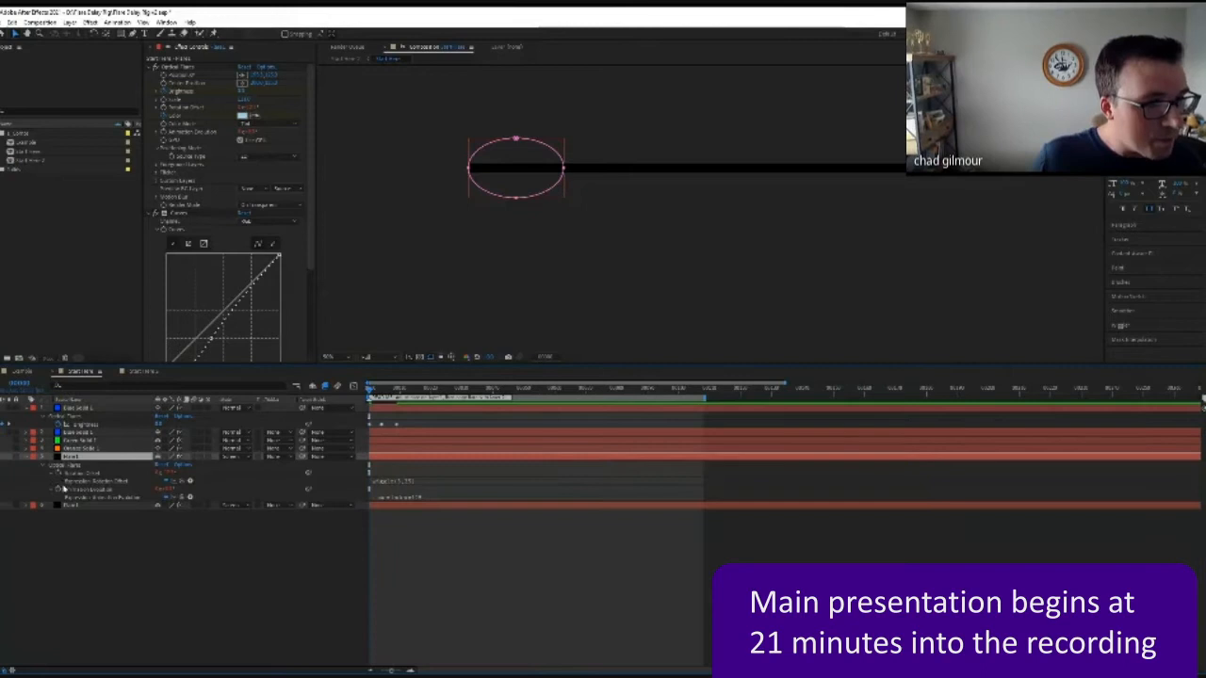
Step: Reveal the orange solid's expressions and highlight valueAtTime in its brightness expression
click(76, 448)
key(u)
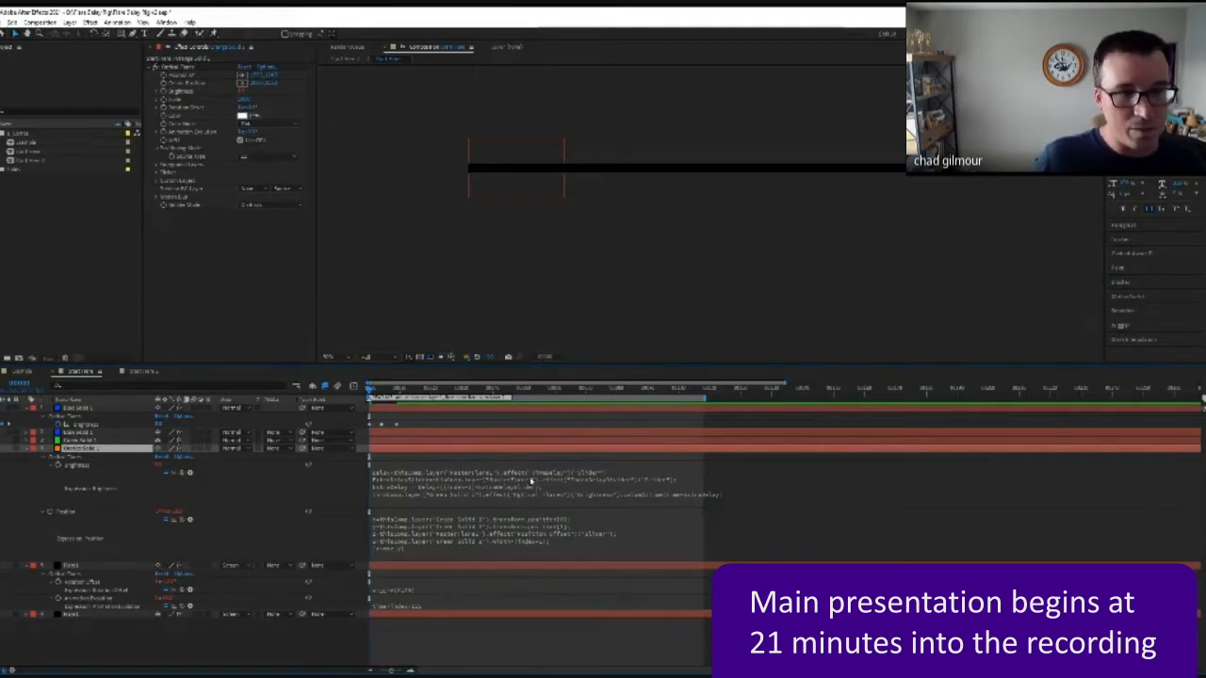
click(631, 498)
drag(633, 494, 670, 495)
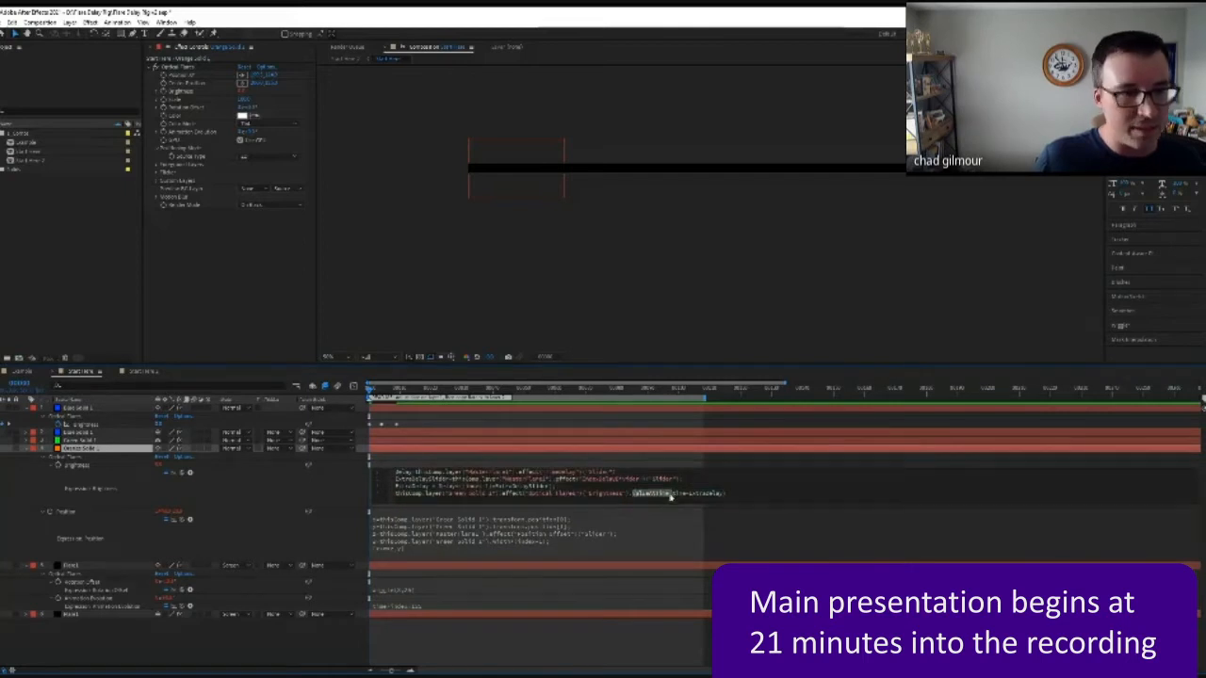
click(12, 497)
Step: Add a brightness expression to the duplicate solid that assigns the original's Optical Flares brightness to x and returns x
click(85, 433)
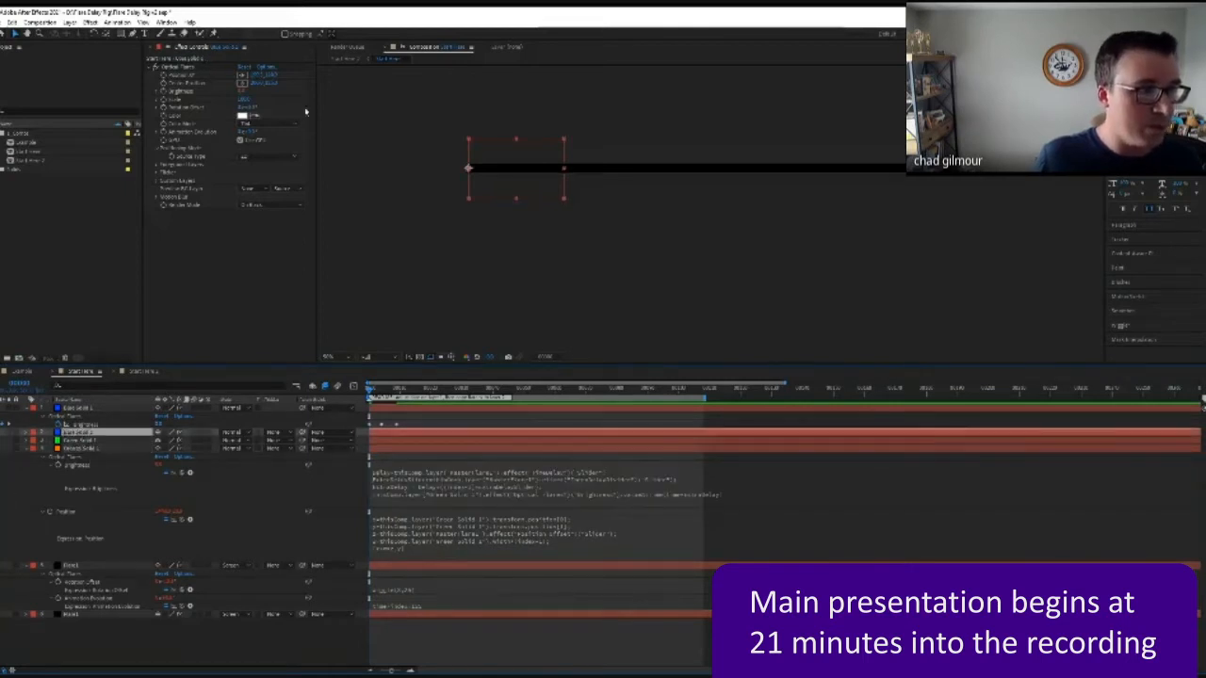
key(e)
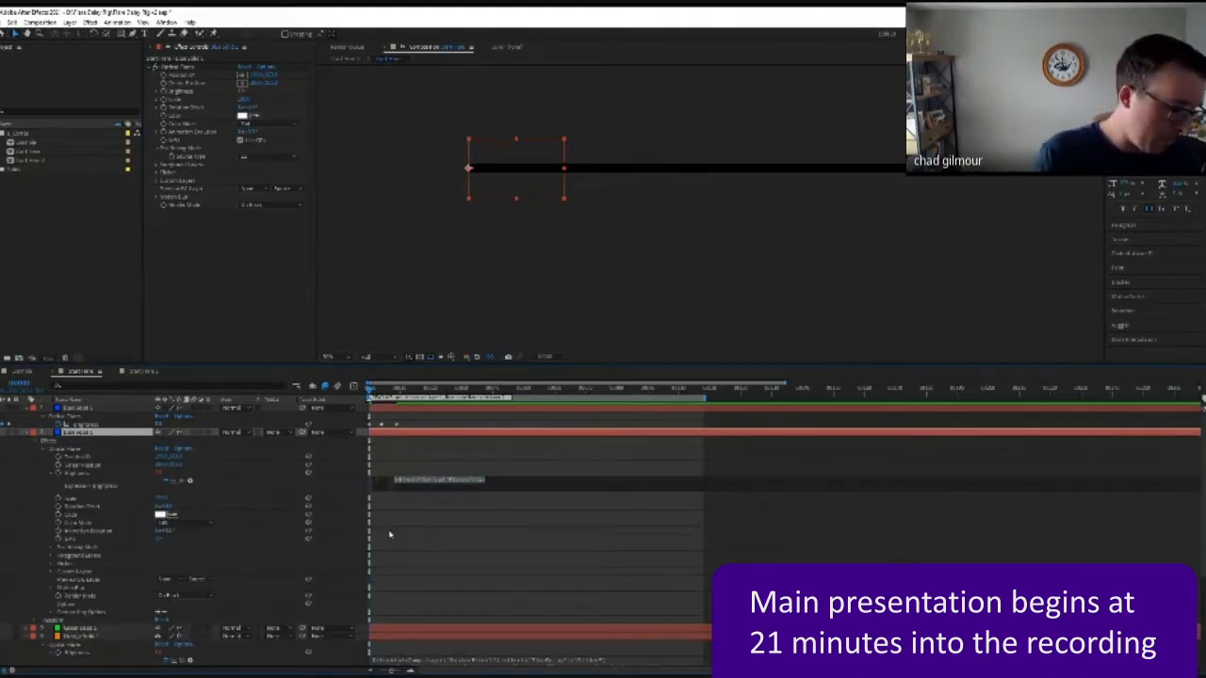
text(x=)
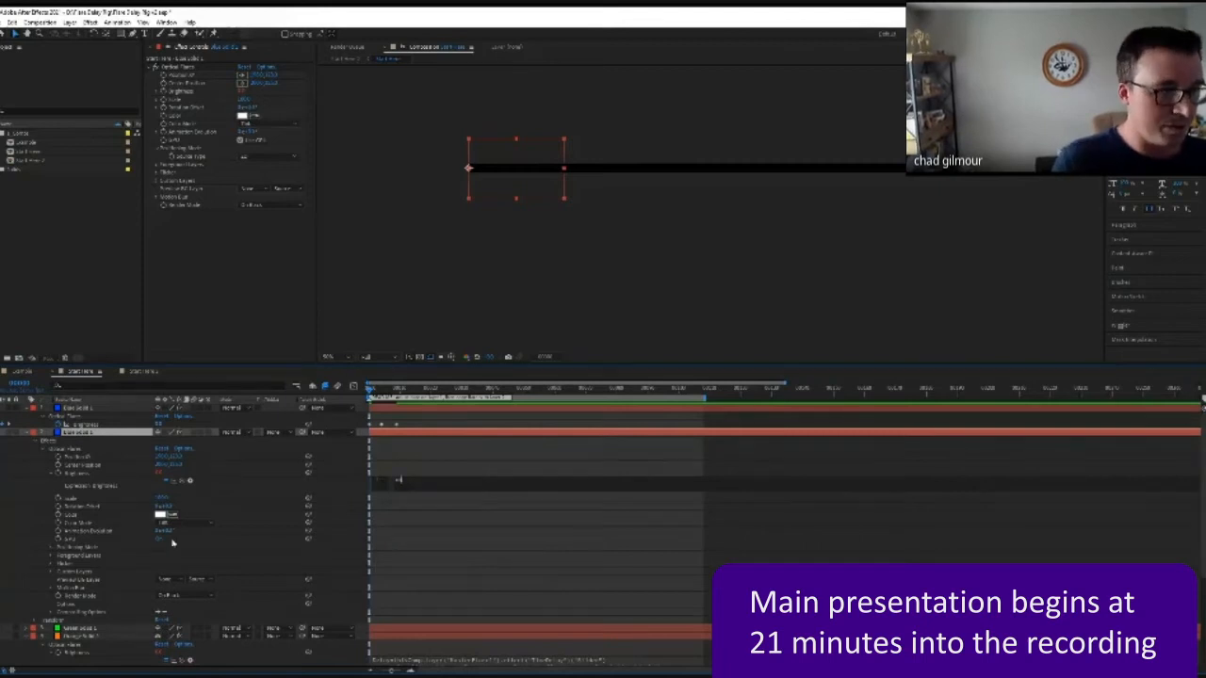
drag(182, 482, 97, 436)
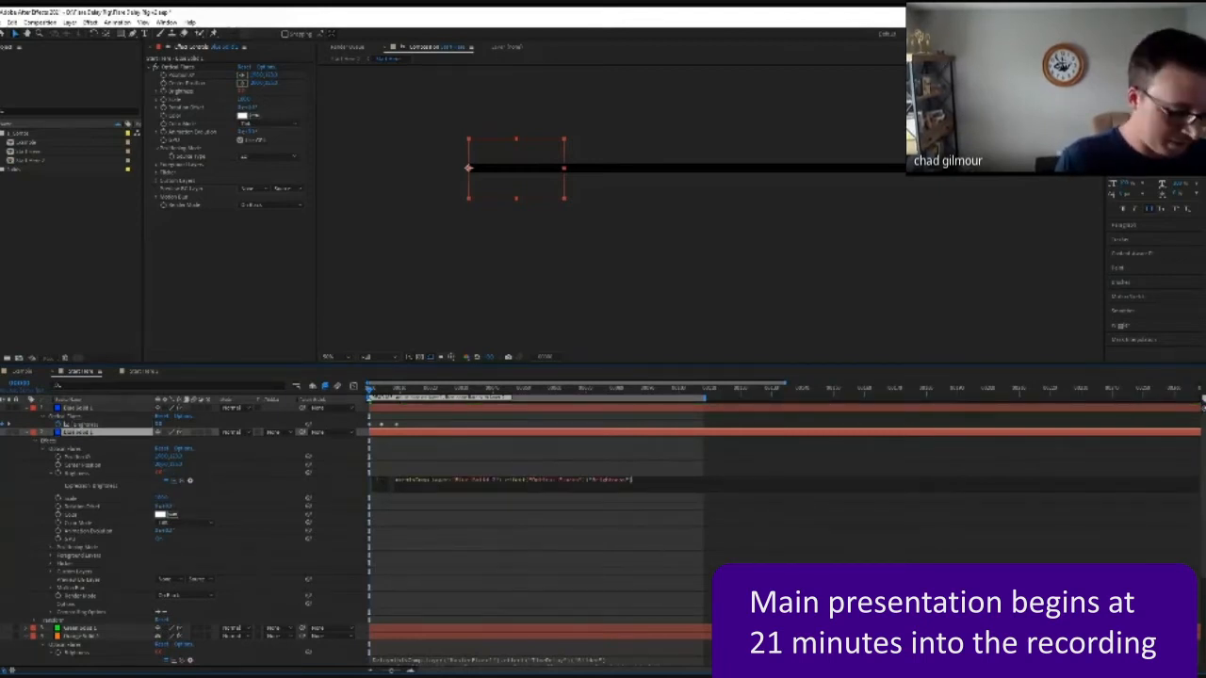
text(;)
key(Return)
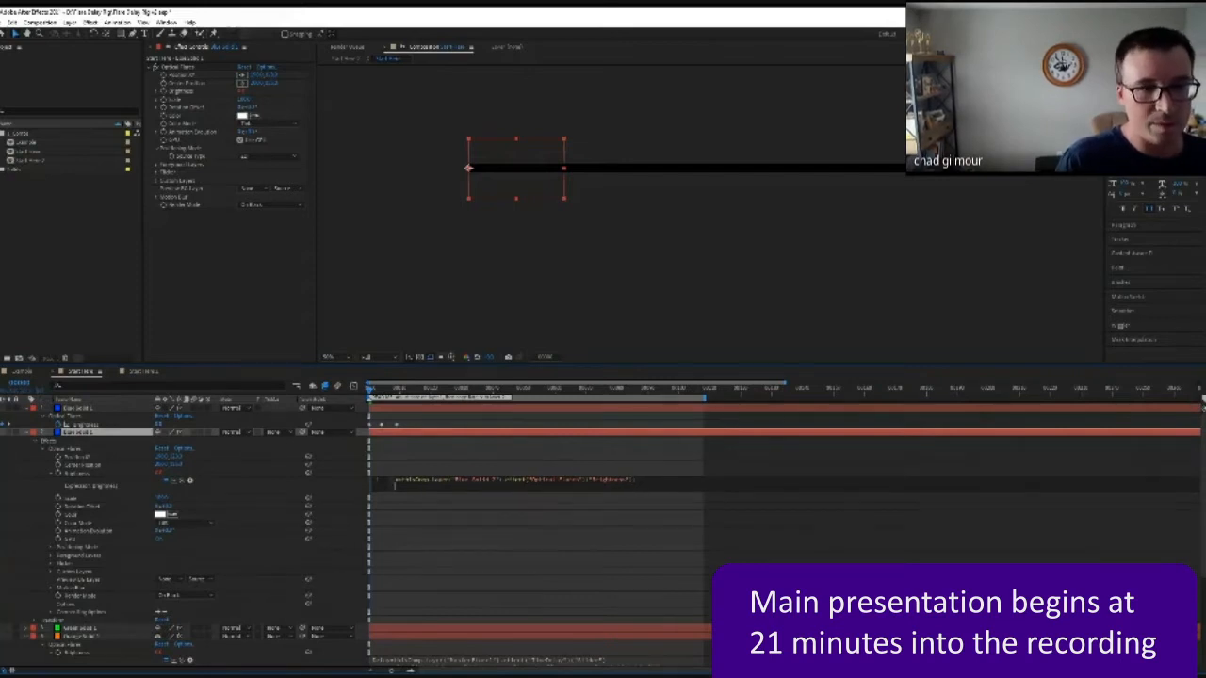
text(t)
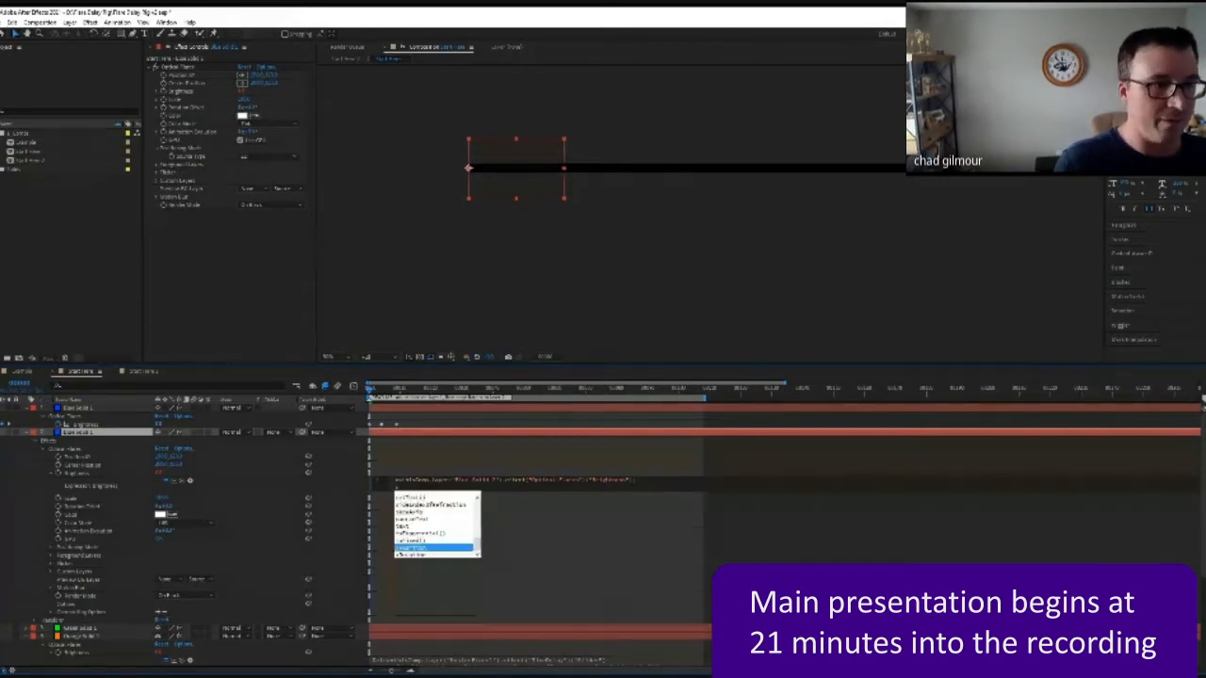
click(53, 490)
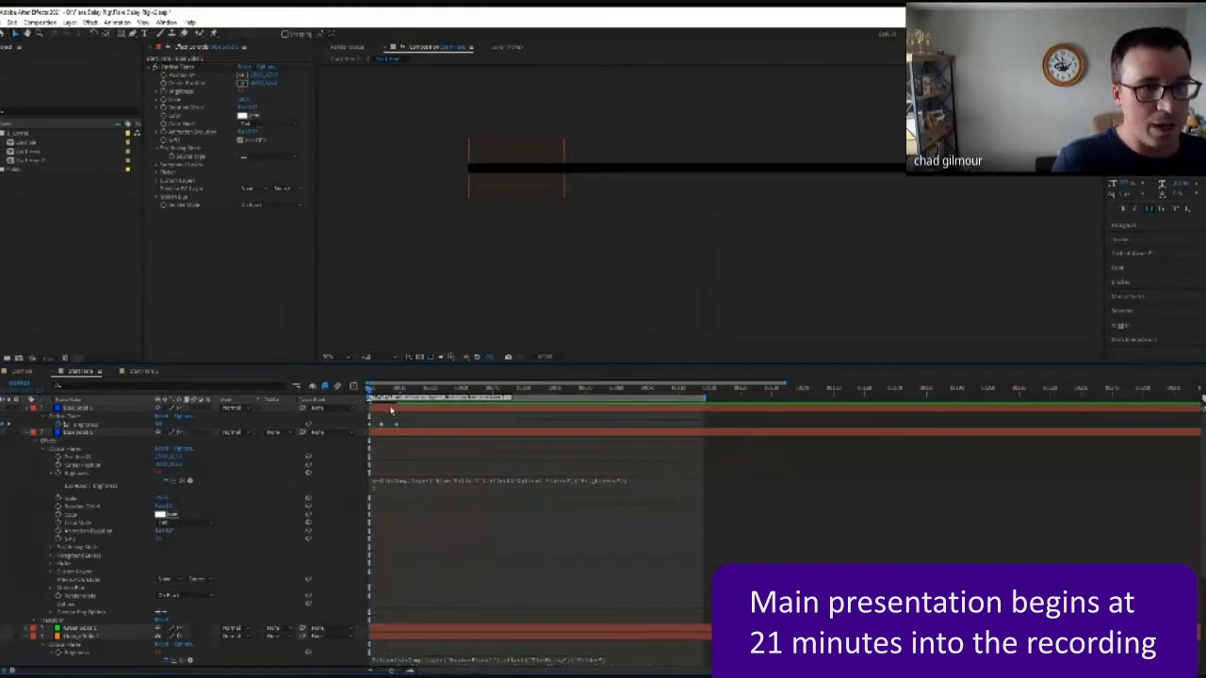
Step: Move the duplicate blue solid to the right of the original and preview the brightness animation
click(62, 434)
drag(486, 181, 605, 184)
key(space)
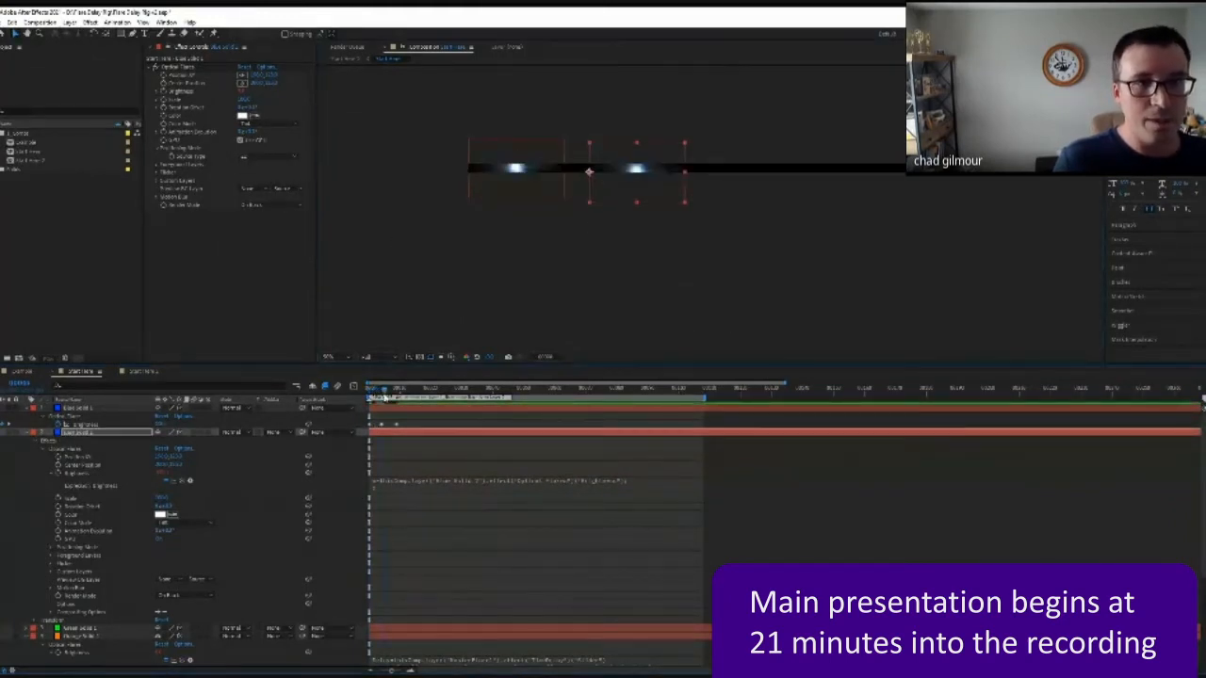
Step: Edit the duplicate blue solid's brightness expression so its last line calls valueAtTime on x, using the orange solid's expression as reference
click(377, 482)
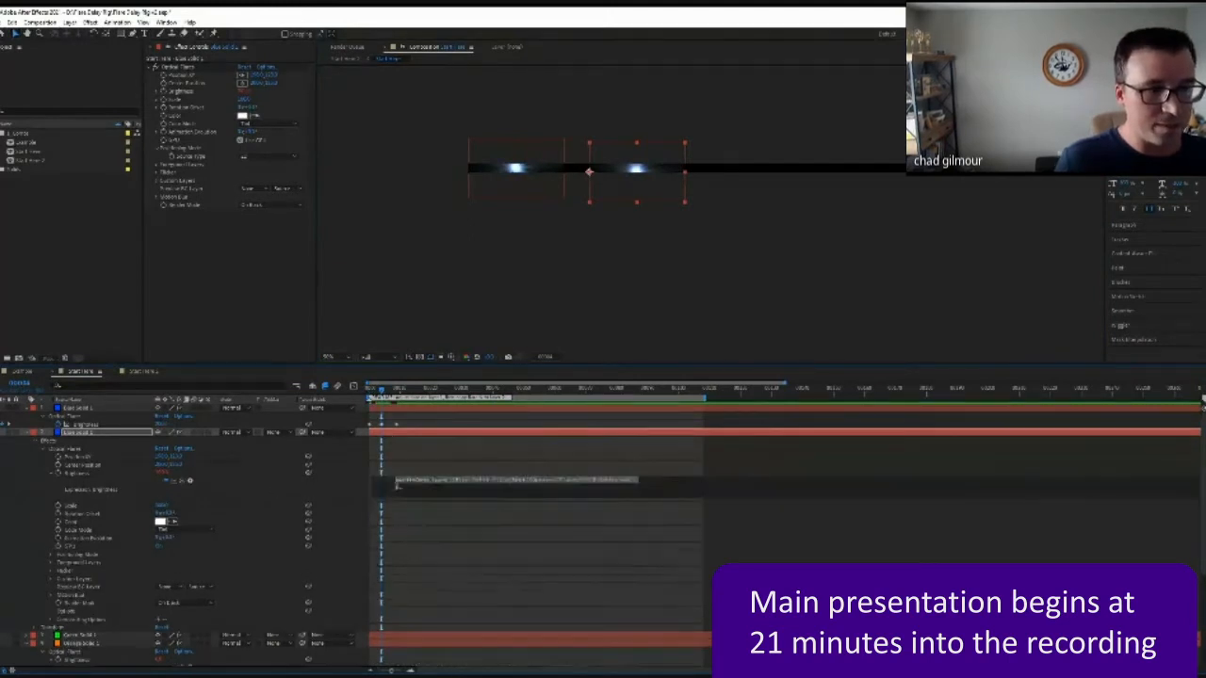
click(87, 424)
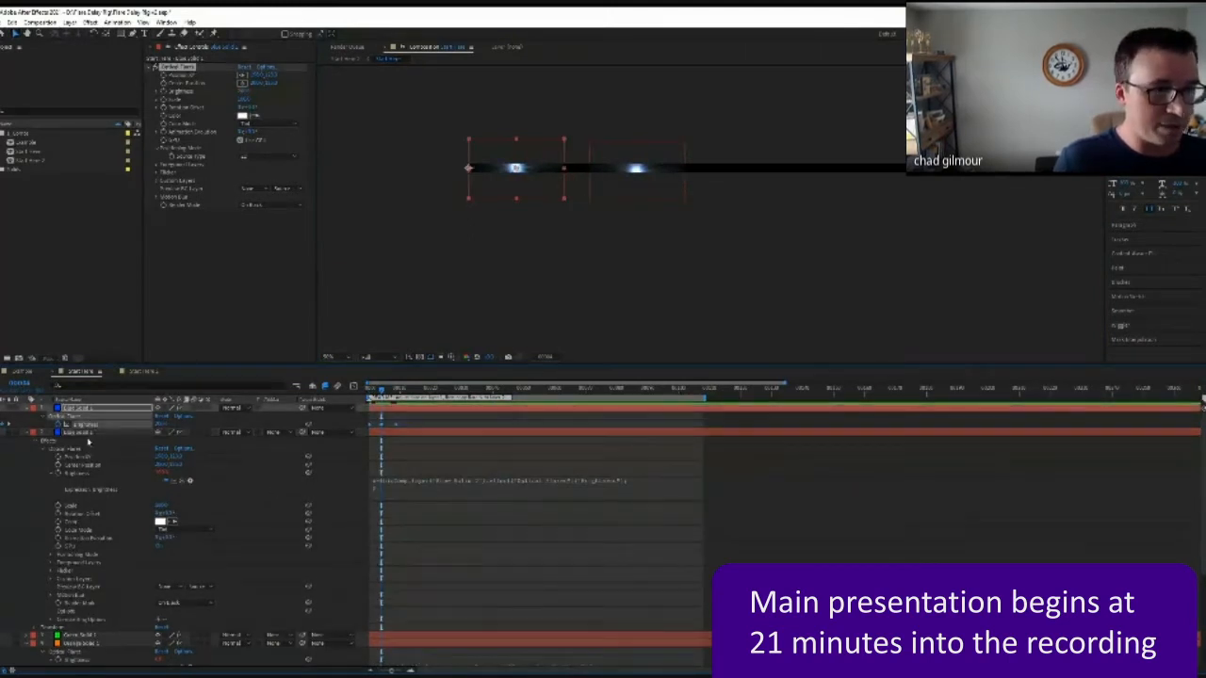
click(417, 492)
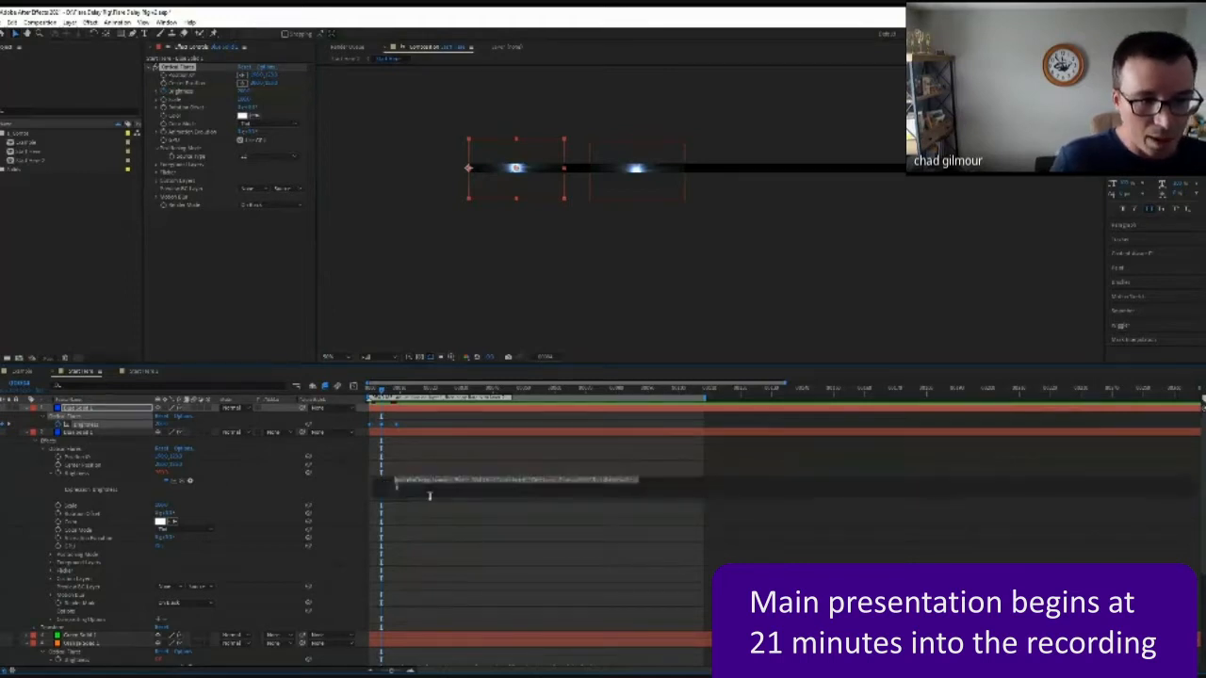
scroll(467, 548, down, 1)
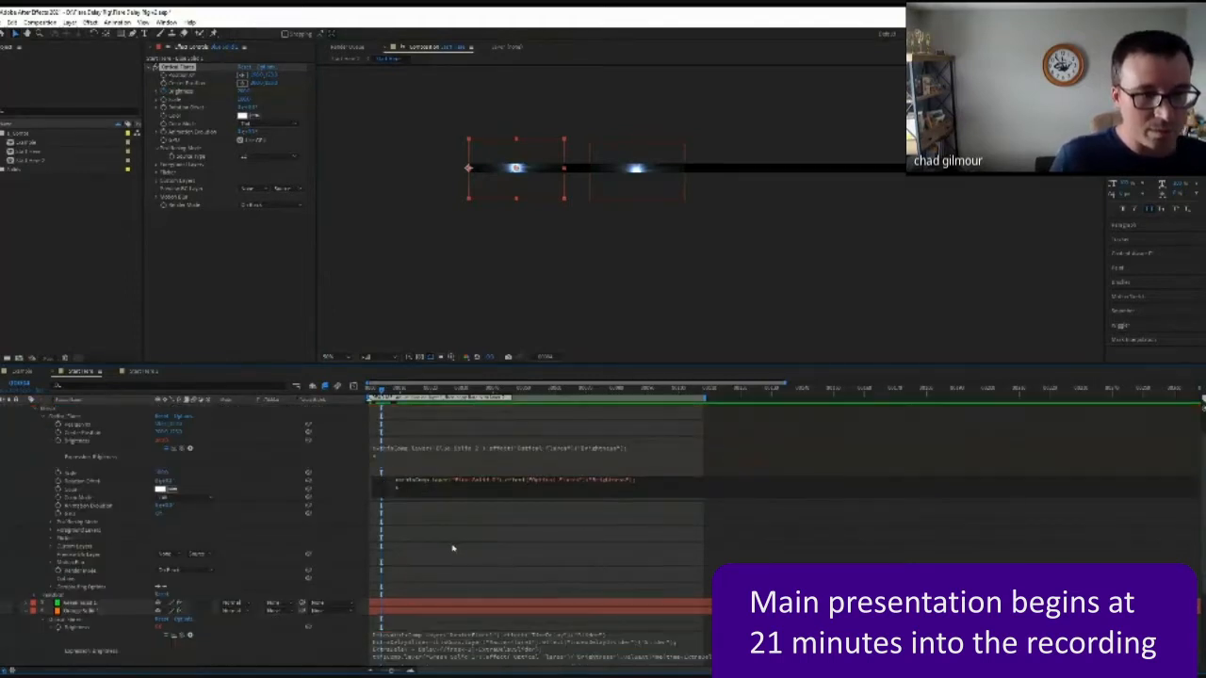
scroll(420, 579, down, 1)
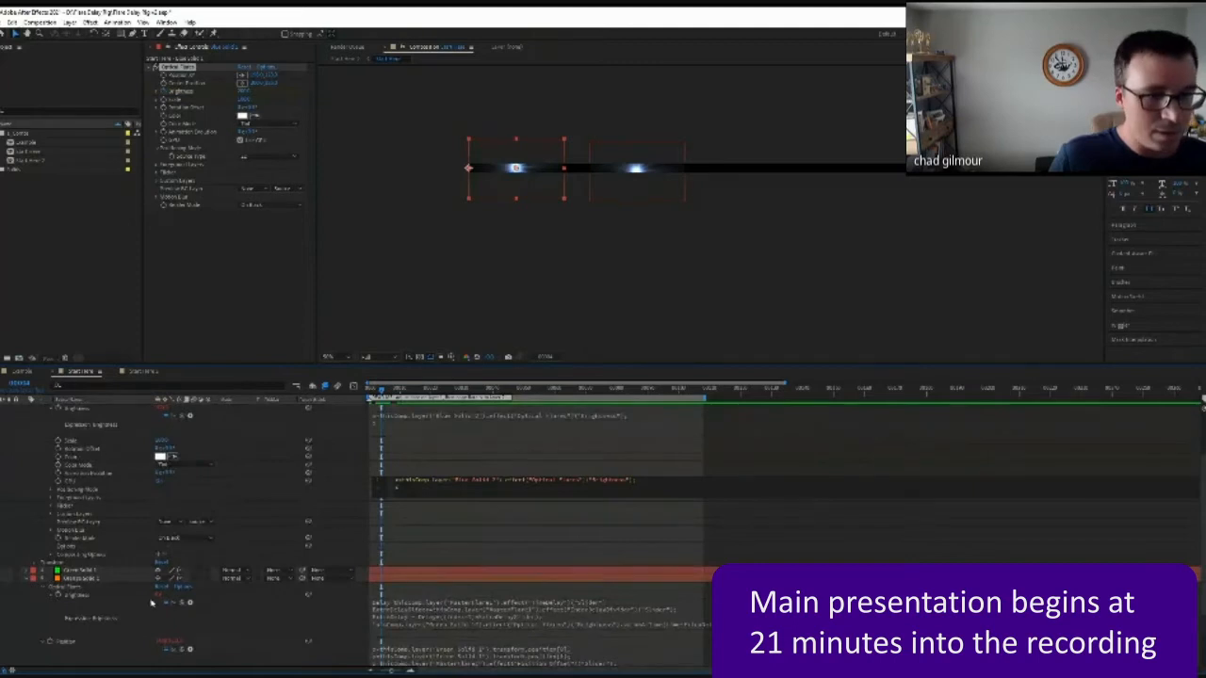
scroll(146, 606, down, 1)
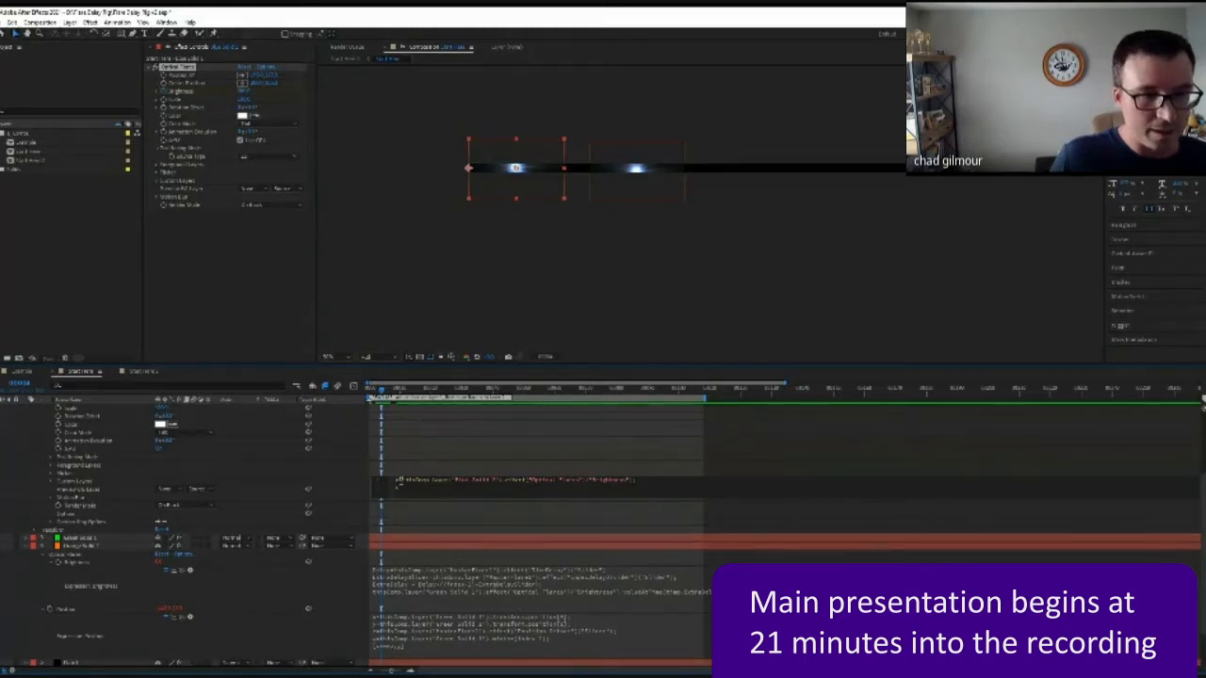
drag(403, 479, 631, 478)
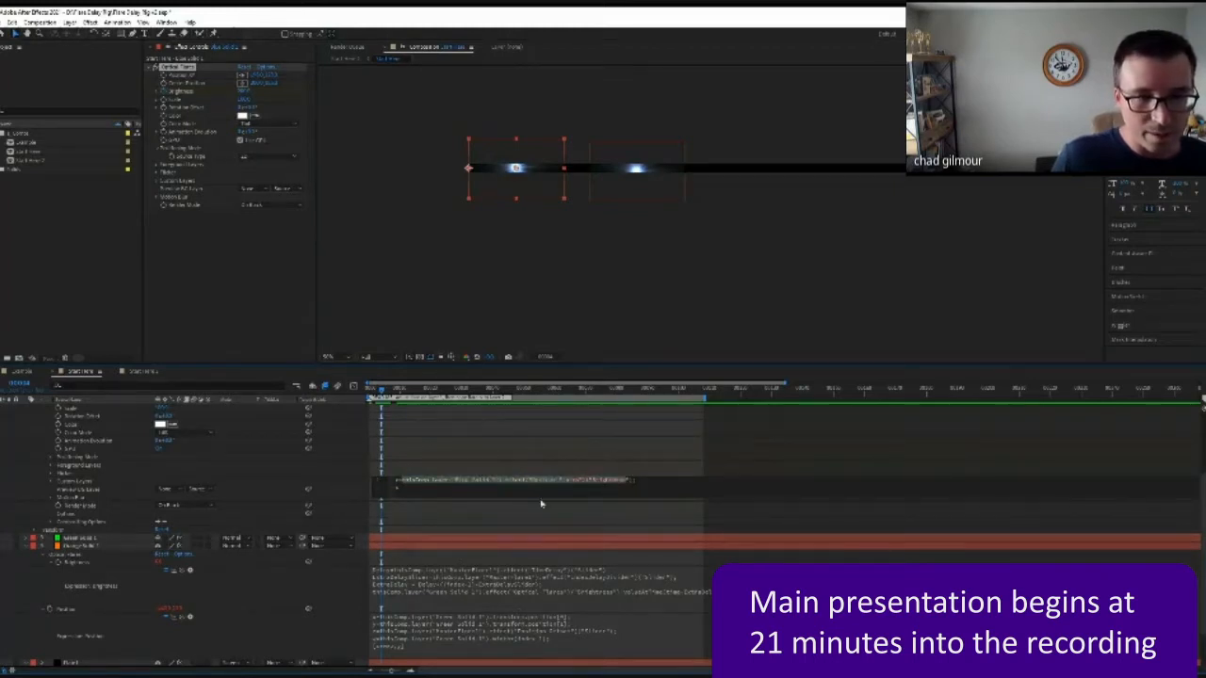
click(468, 488)
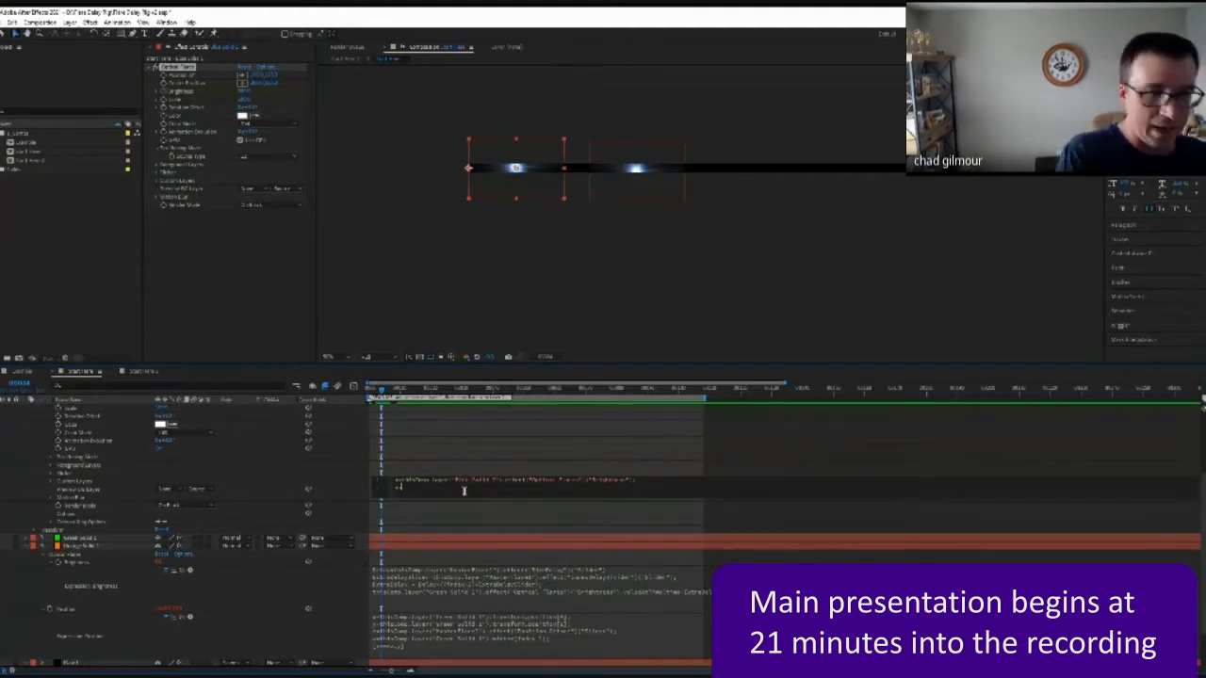
text(x.valu)
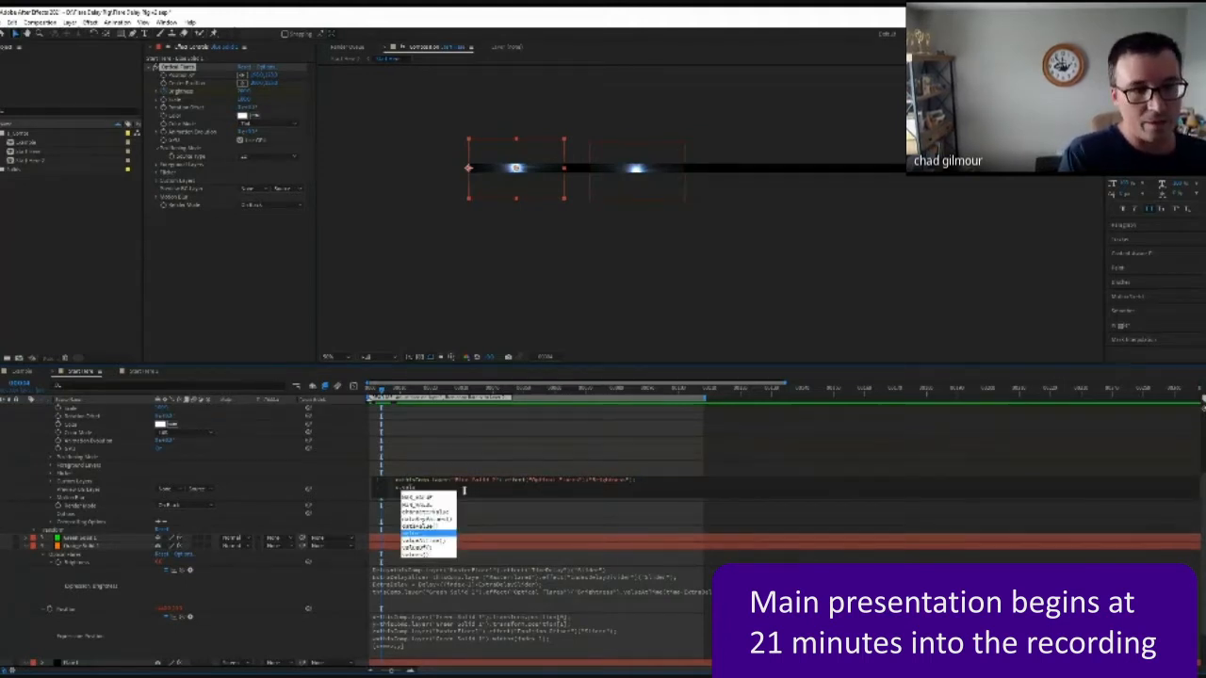
key(Down)
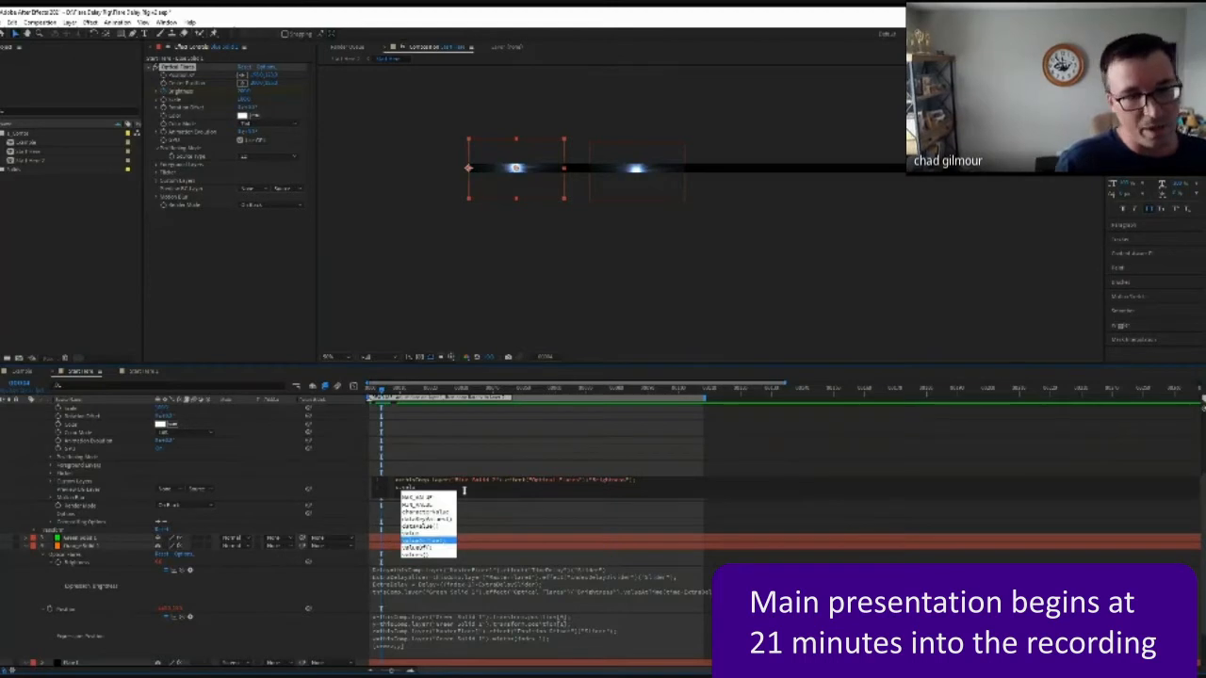
key(Return)
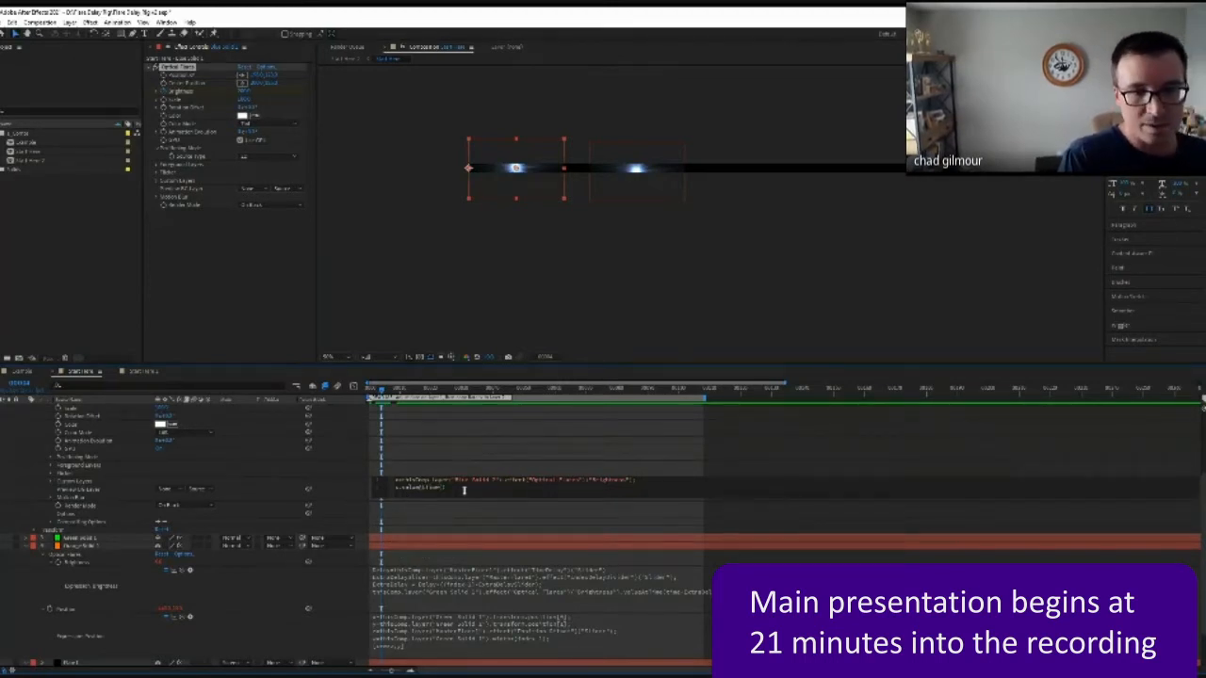
Step: Complete the brightness expression's last line as x.valueAtTime(time-.5) and apply it
text(tim)
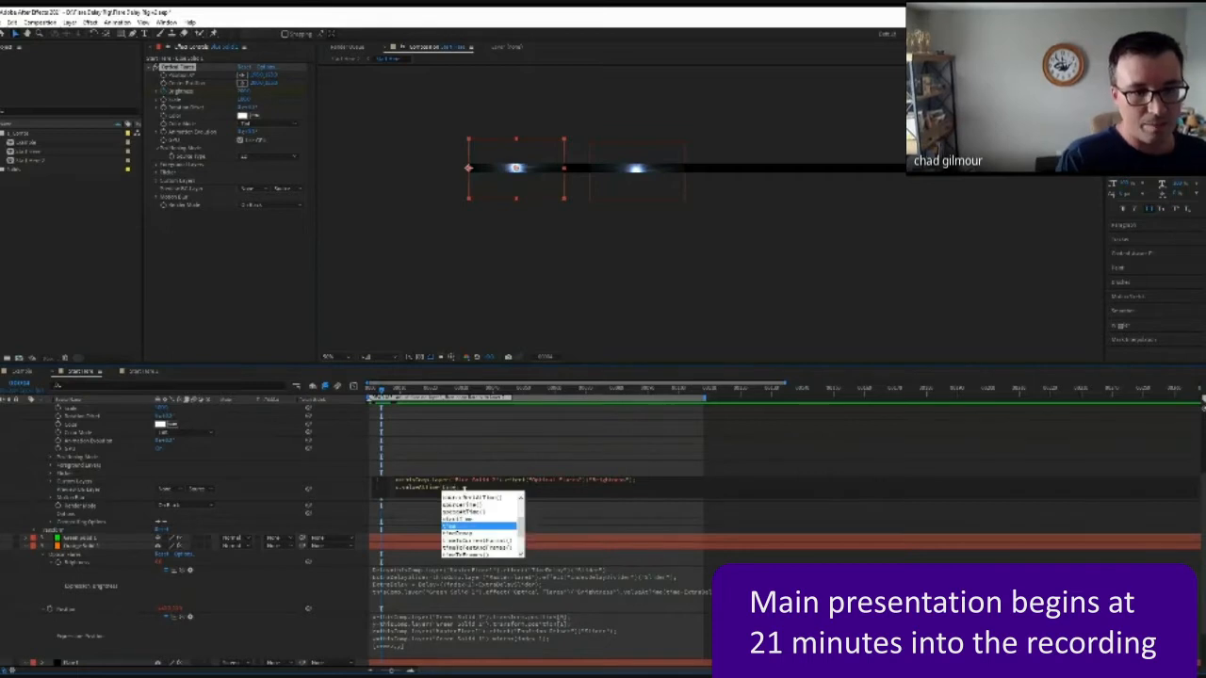
key(Return)
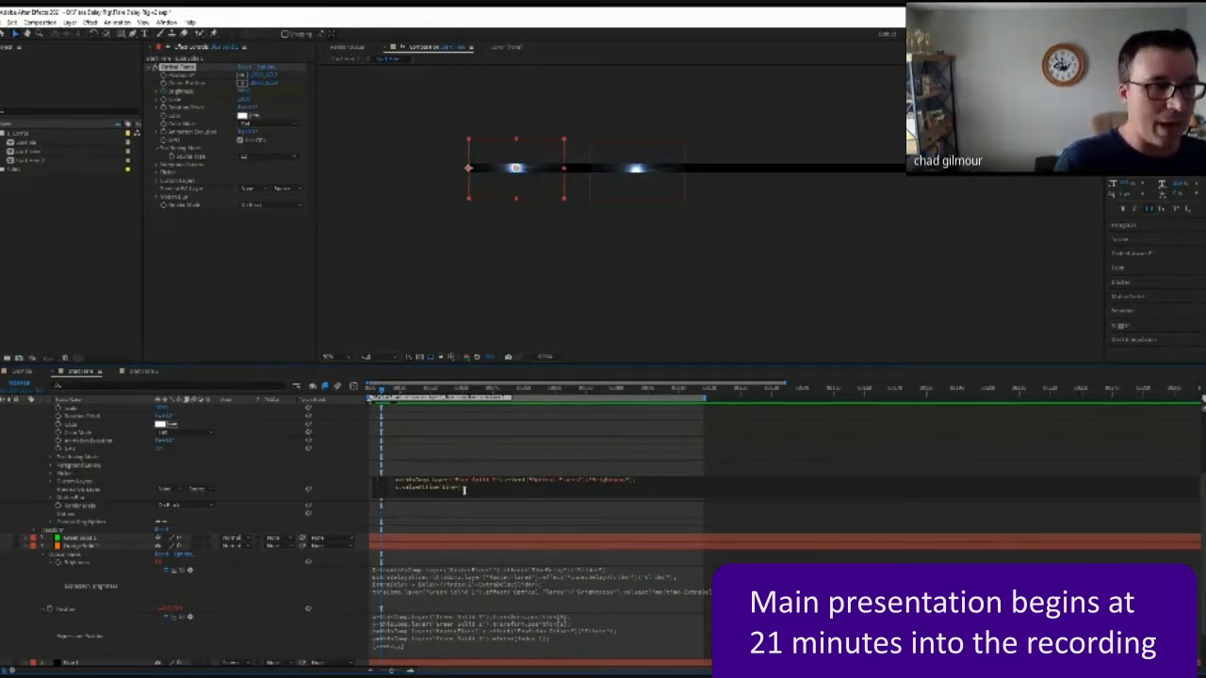
click(56, 472)
scroll(279, 538, up, 4)
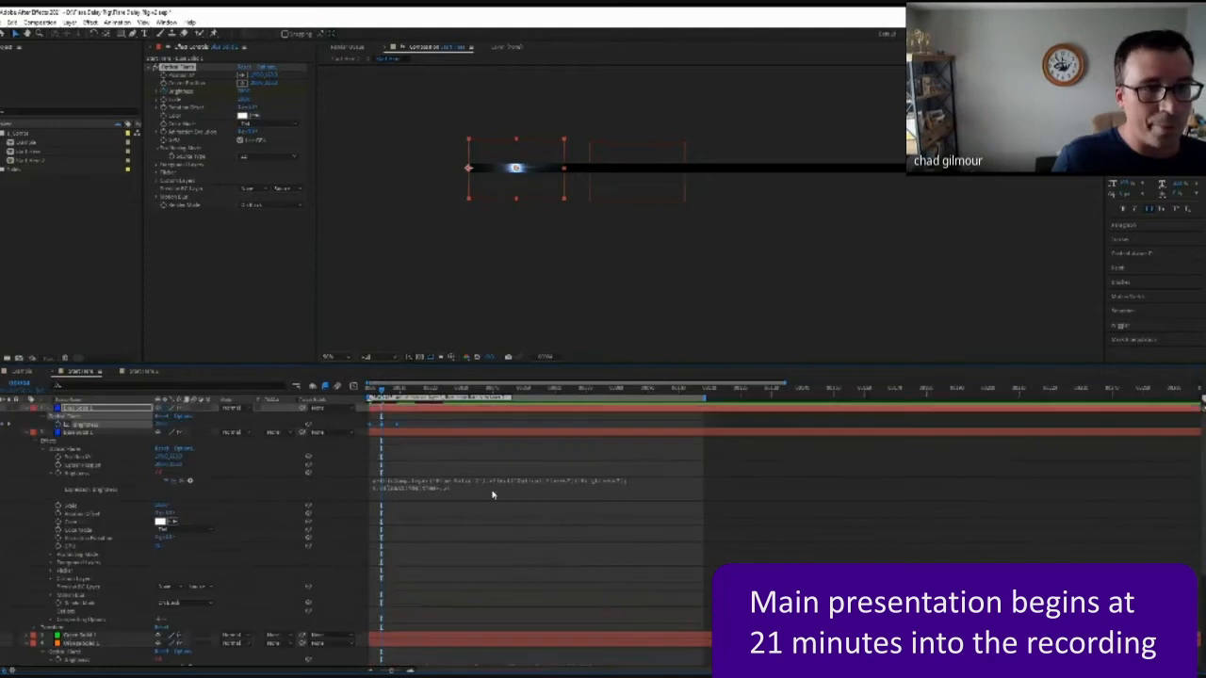
Step: Nudge the duplicate blue solid slightly up in the composition and preview the brightness delay between the two flares
click(107, 432)
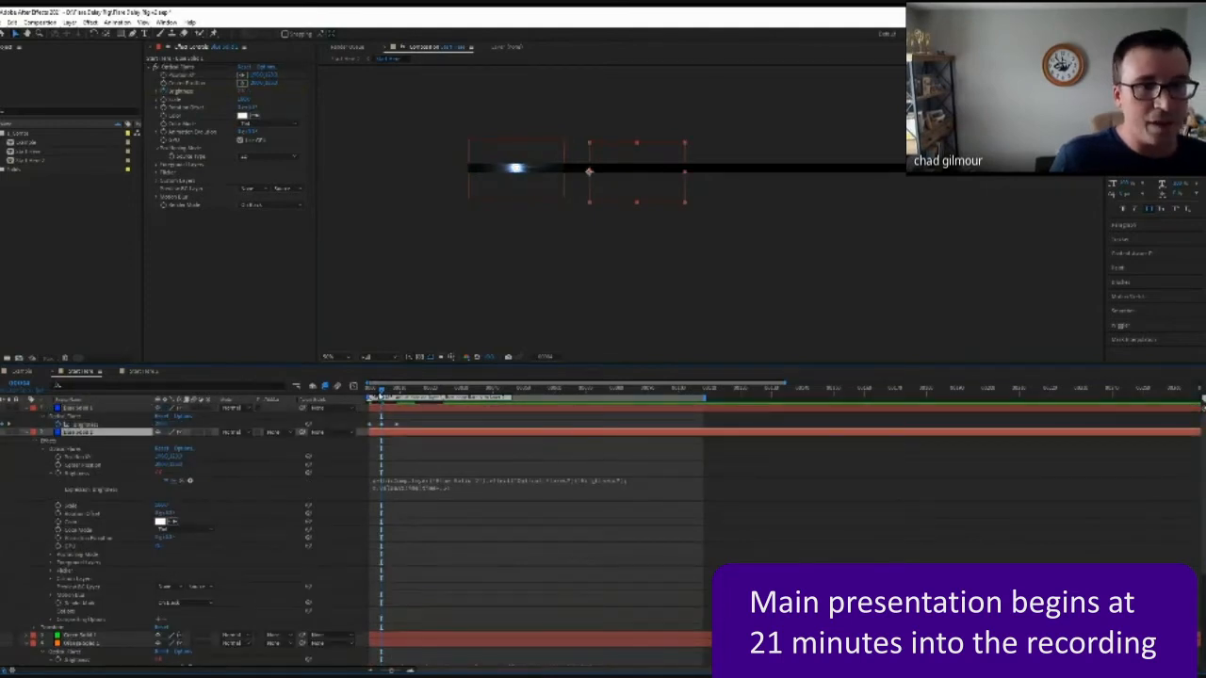
drag(397, 401, 428, 413)
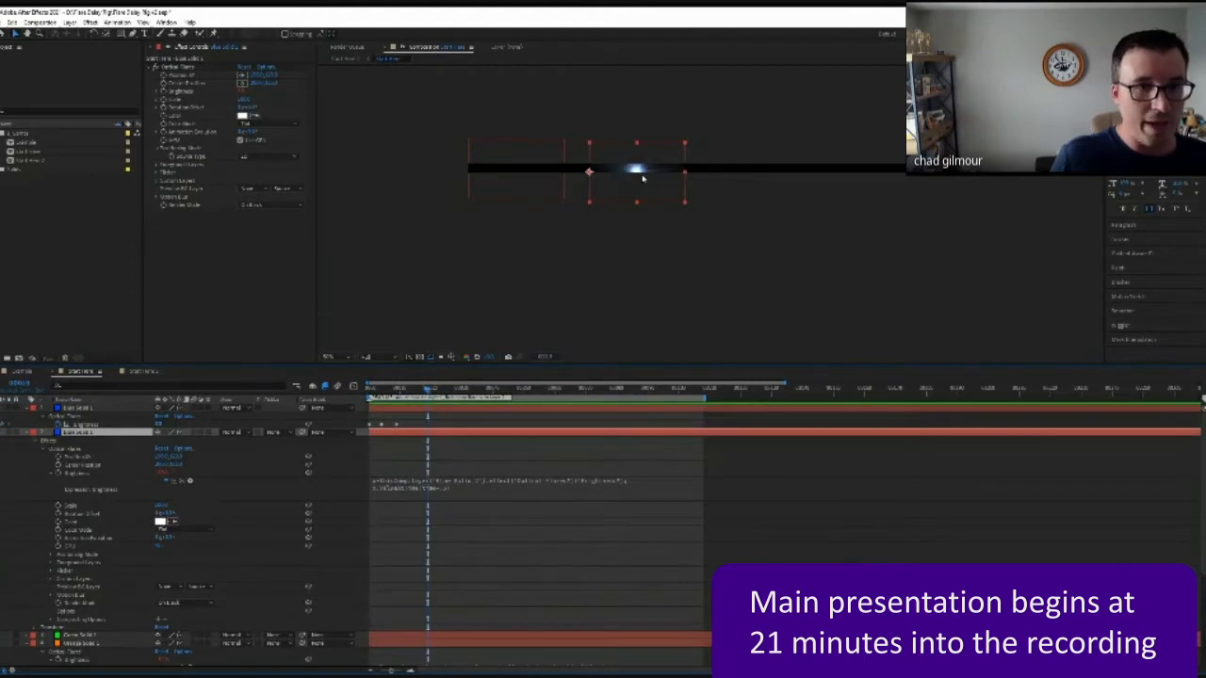
drag(646, 179, 649, 174)
drag(398, 392, 425, 393)
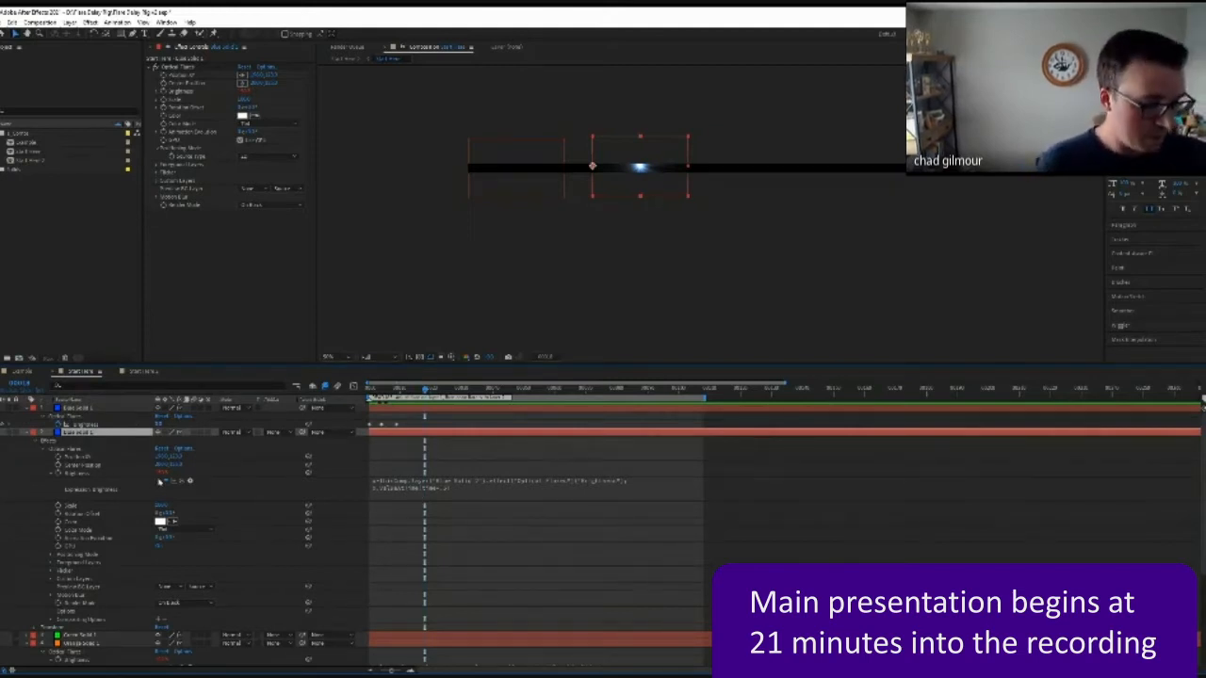
Step: Add an expression to the duplicate solid's Position that assigns its own position to x
click(35, 628)
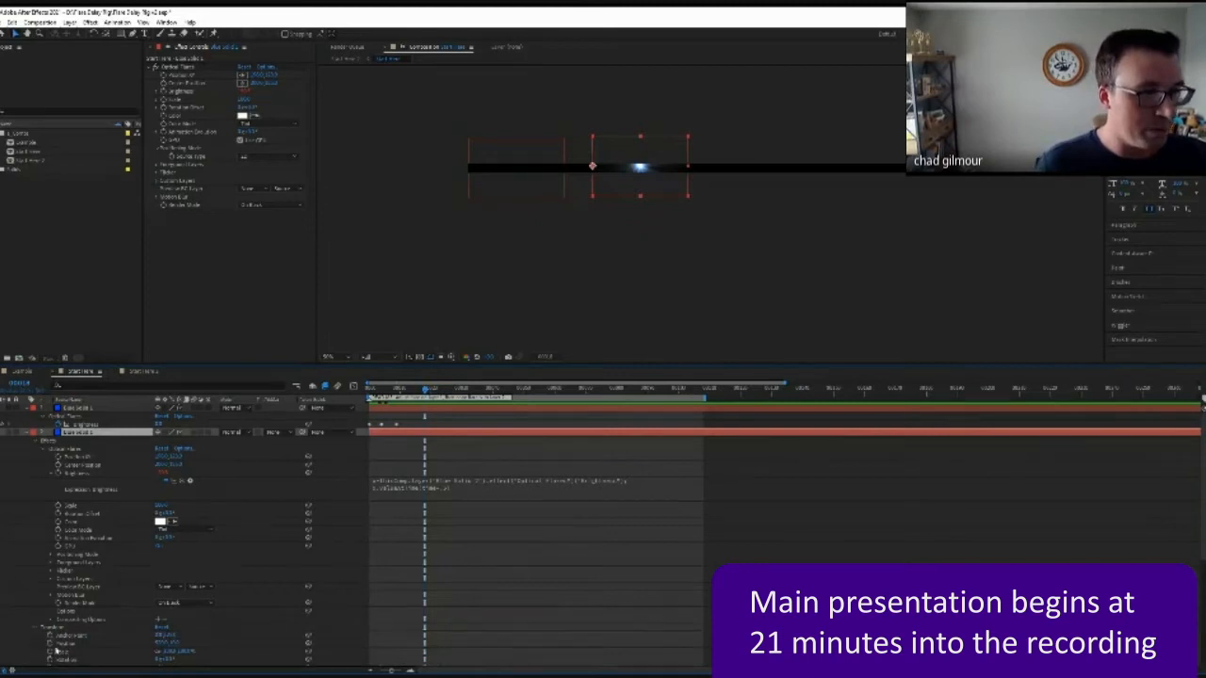
click(52, 644)
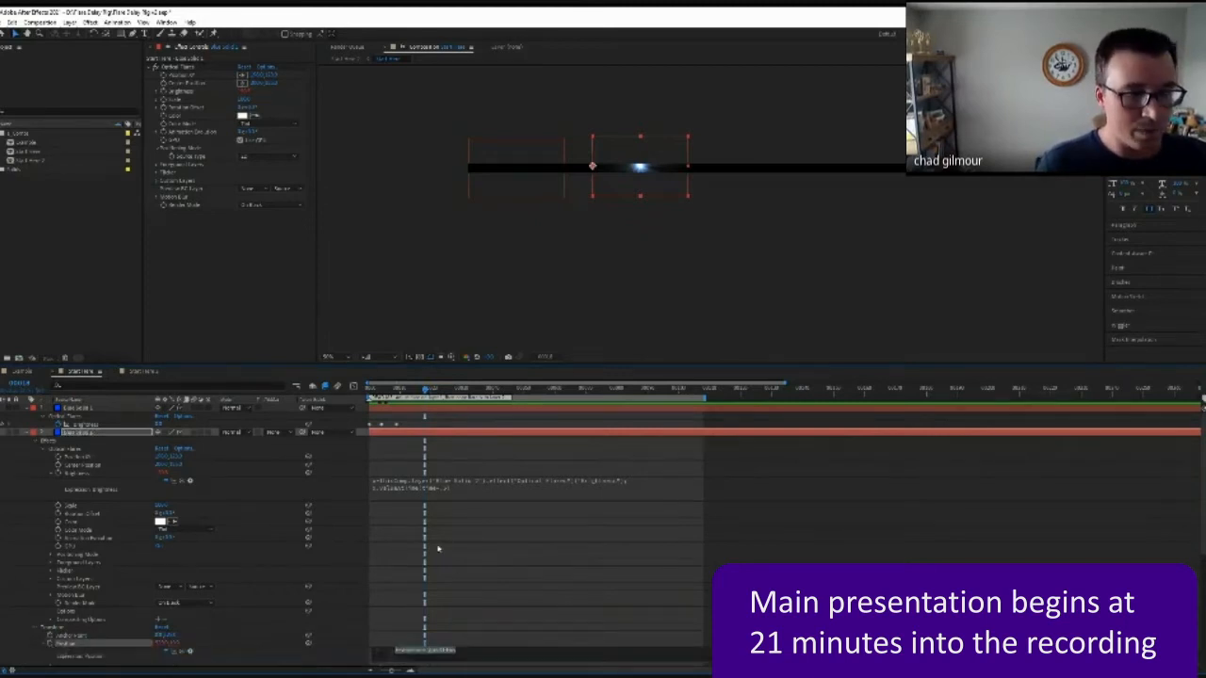
text(x=)
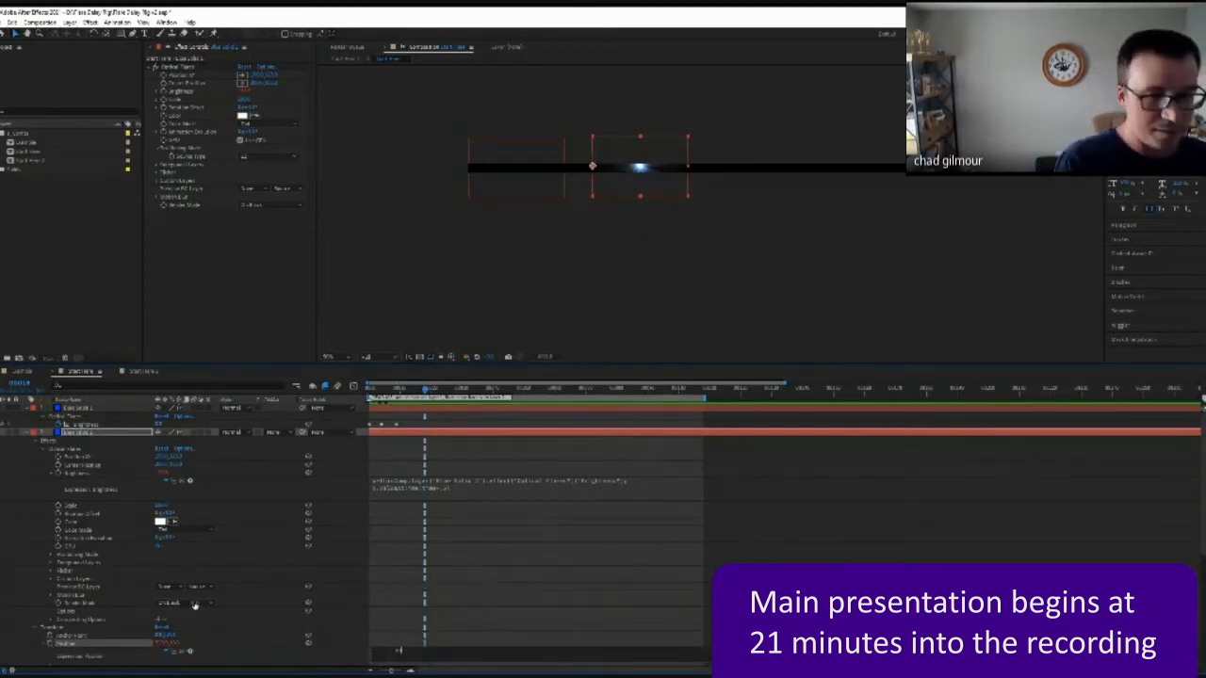
mouse_move(182, 651)
mouse_down()
mouse_move(173, 627)
mouse_move(180, 638)
mouse_move(165, 643)
mouse_up()
click(24, 569)
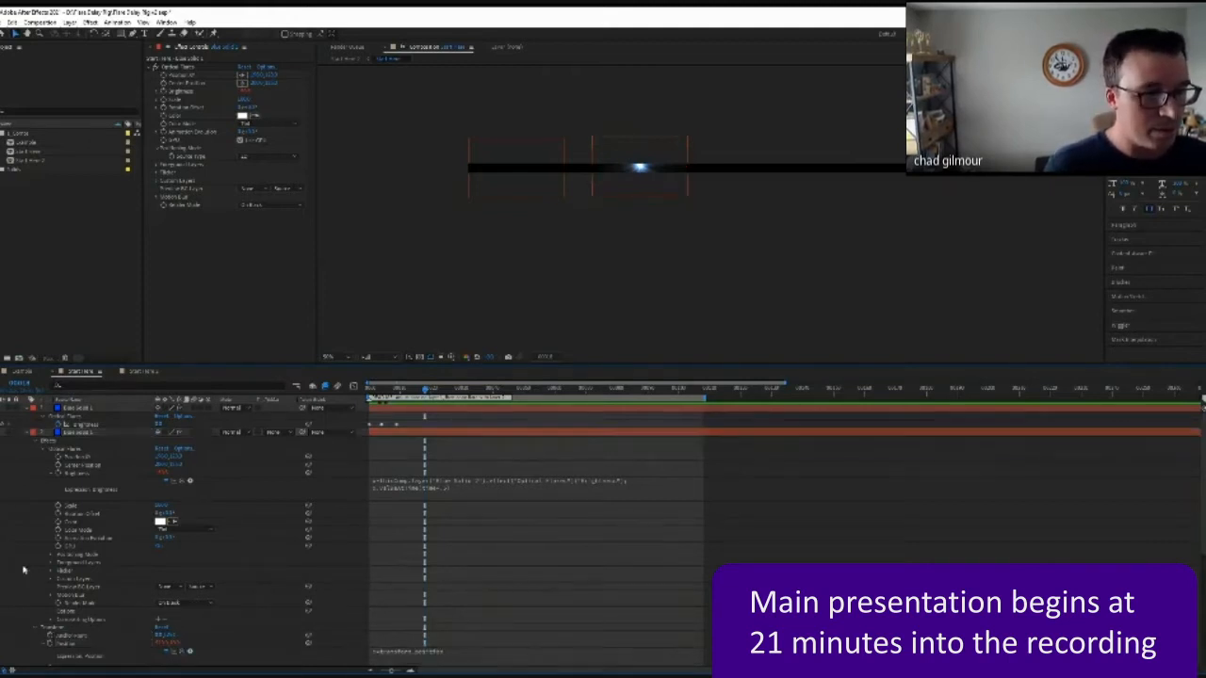
Step: Reveal the original solid's Position and rewrite the duplicate's position expression so x equals the original's transform.position[0]
click(94, 409)
key(shift+p)
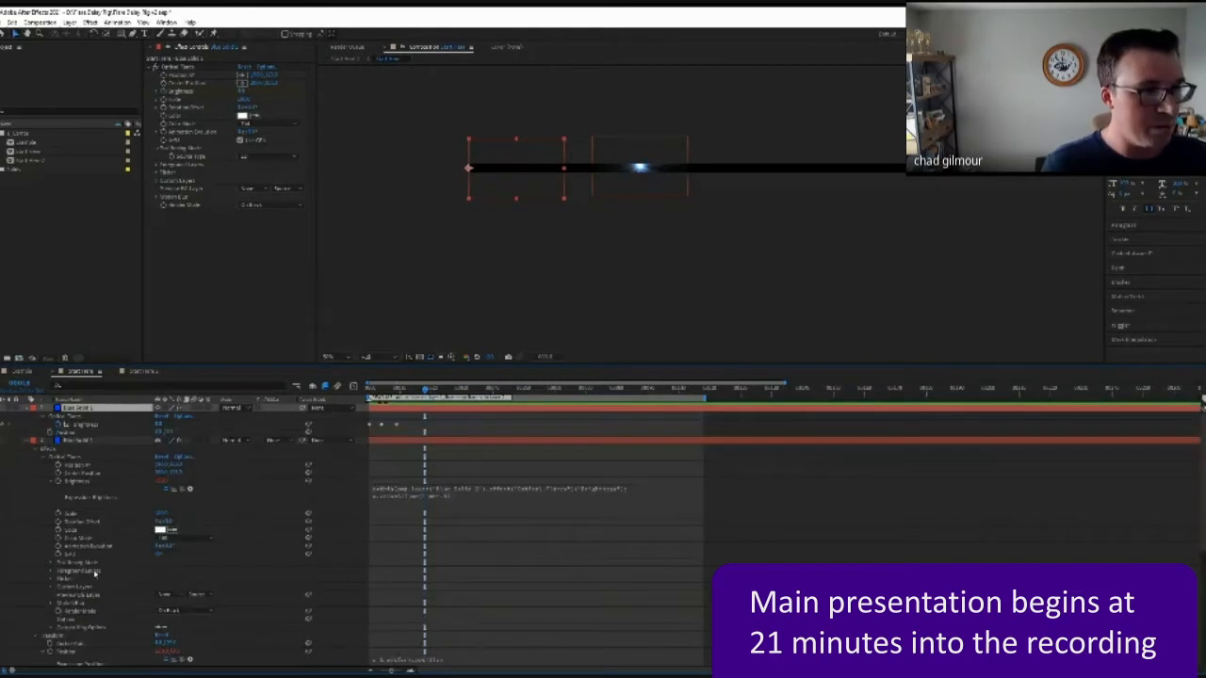
scroll(88, 572, down, 3)
click(404, 600)
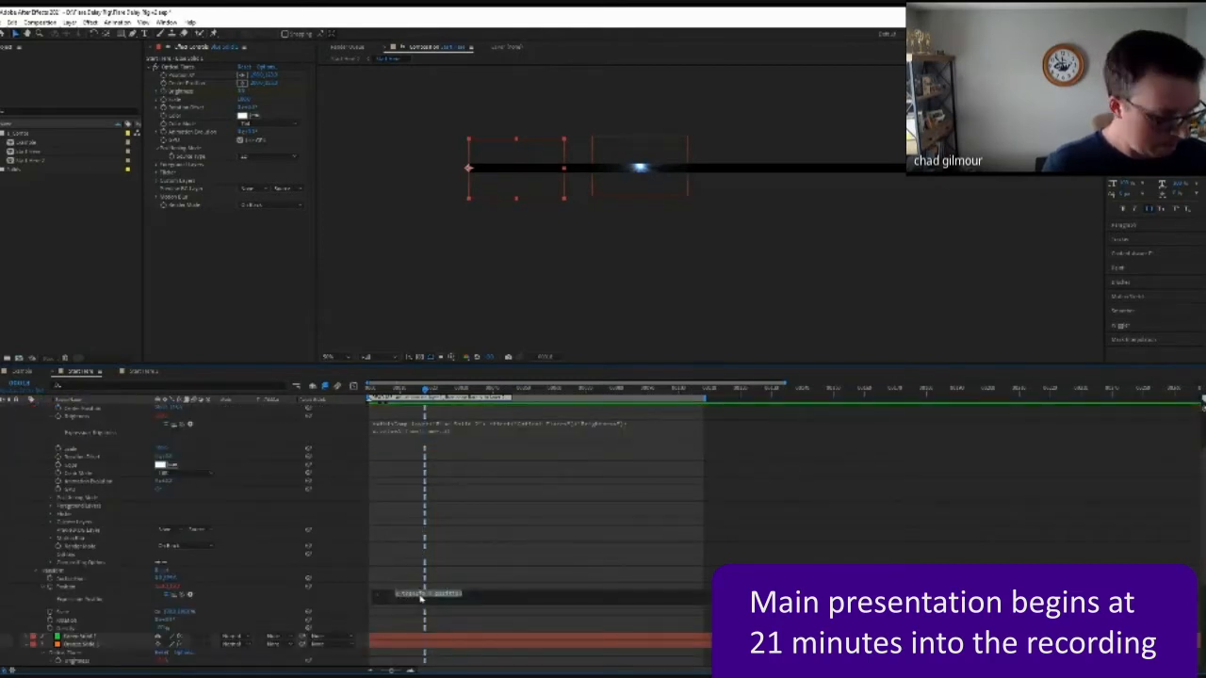
text(x=)
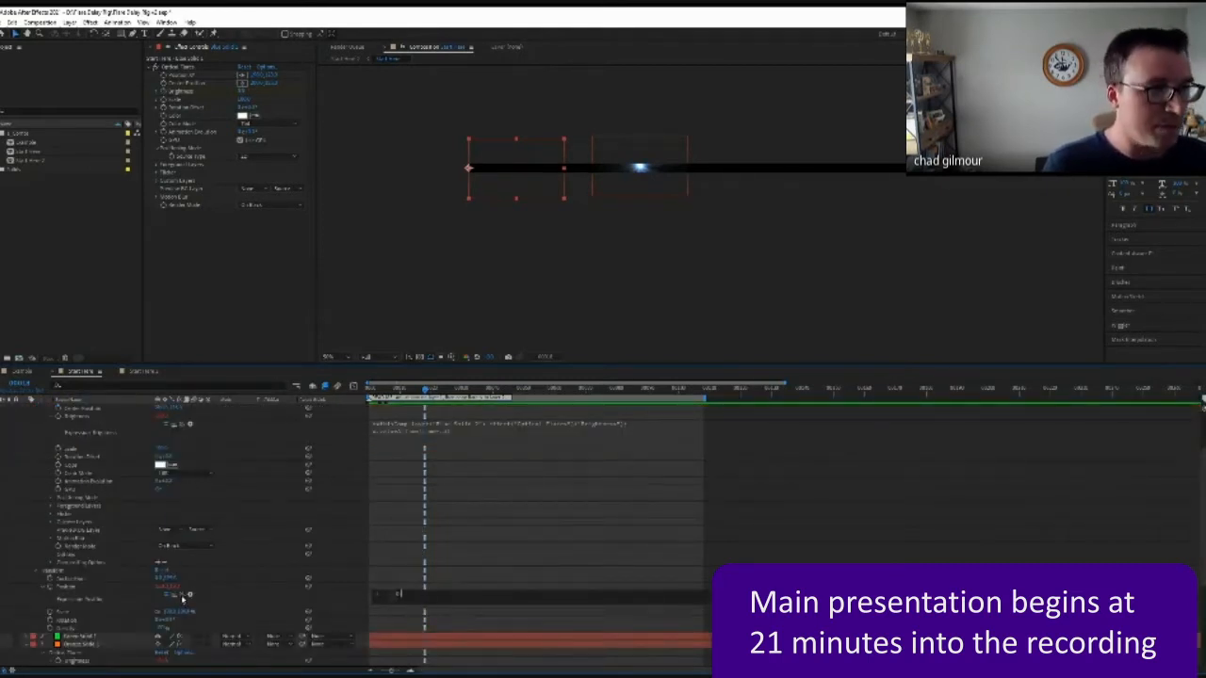
drag(186, 596, 158, 435)
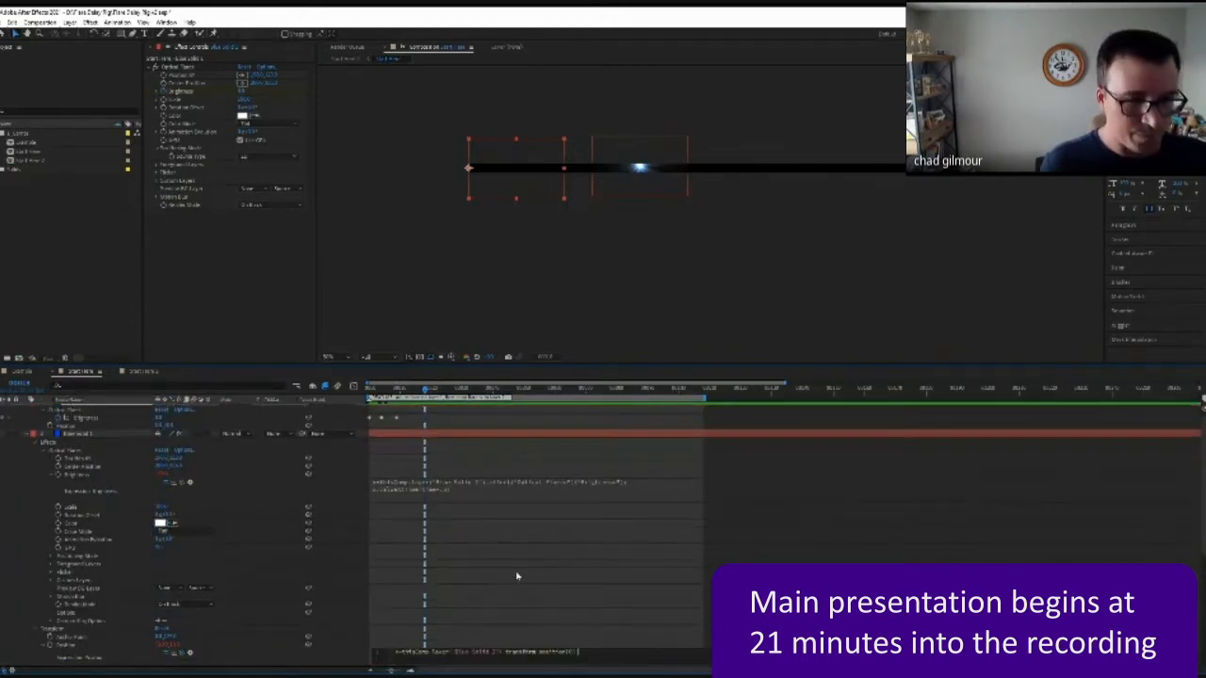
click(27, 553)
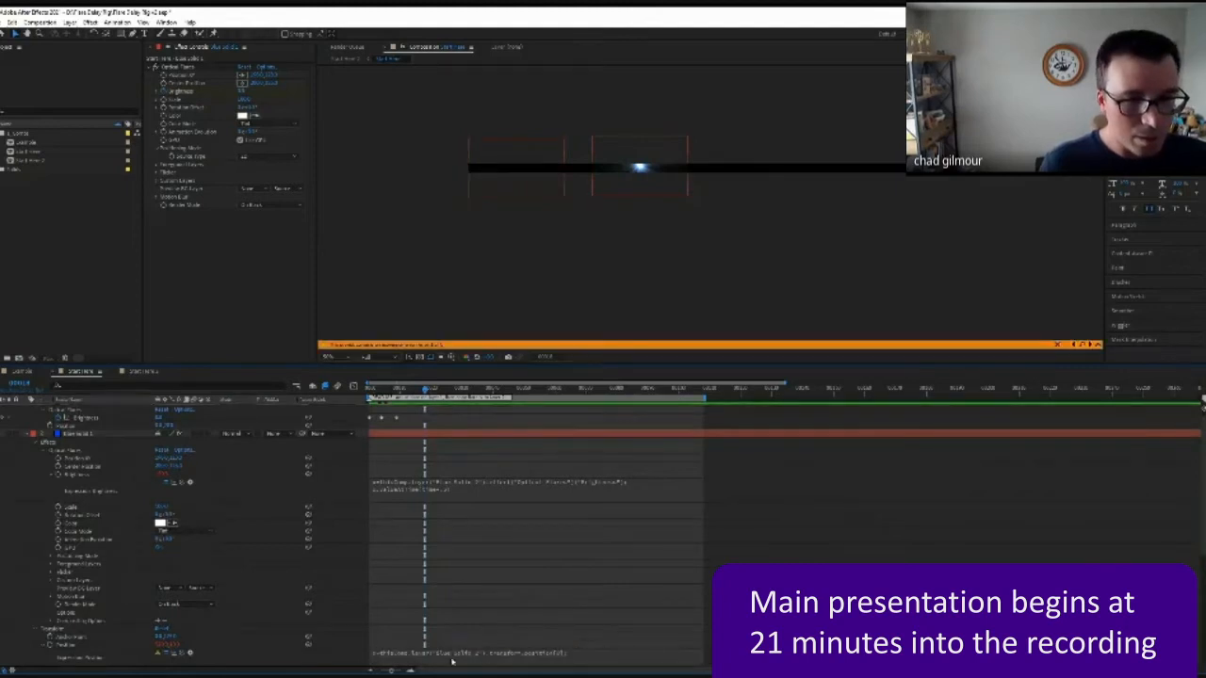
Step: Add a second line to the duplicate's position expression that assigns the original's transform.position[1] to y
scroll(496, 592, down, 3)
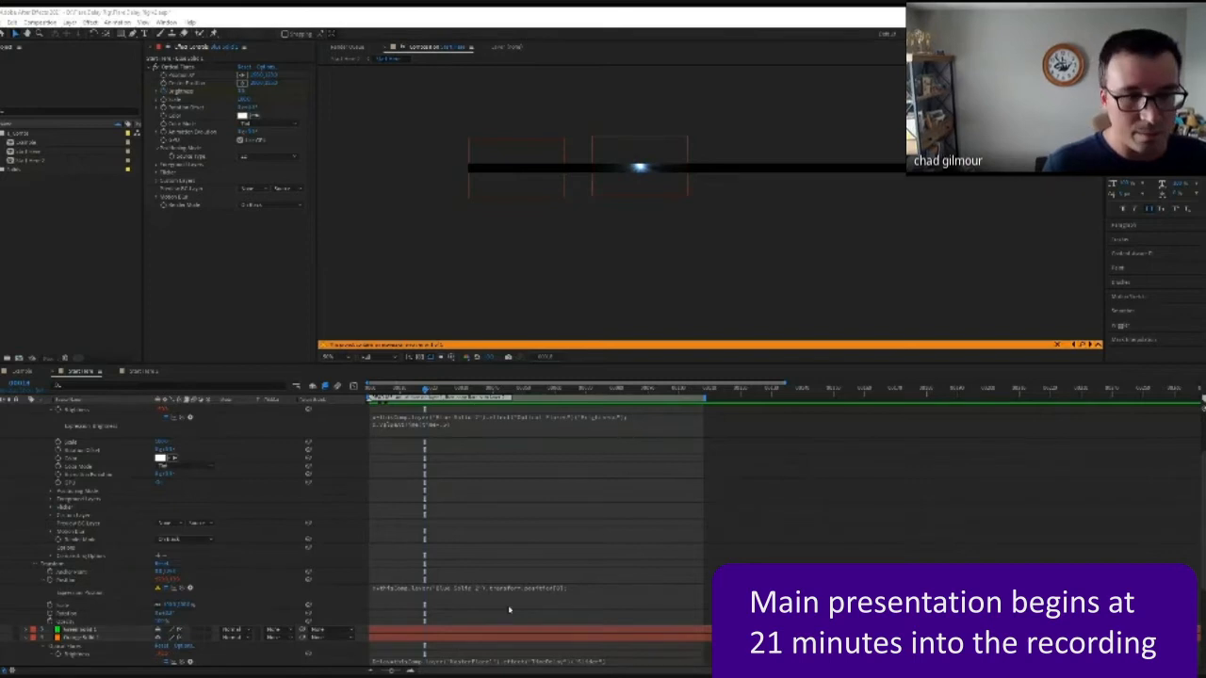
click(557, 593)
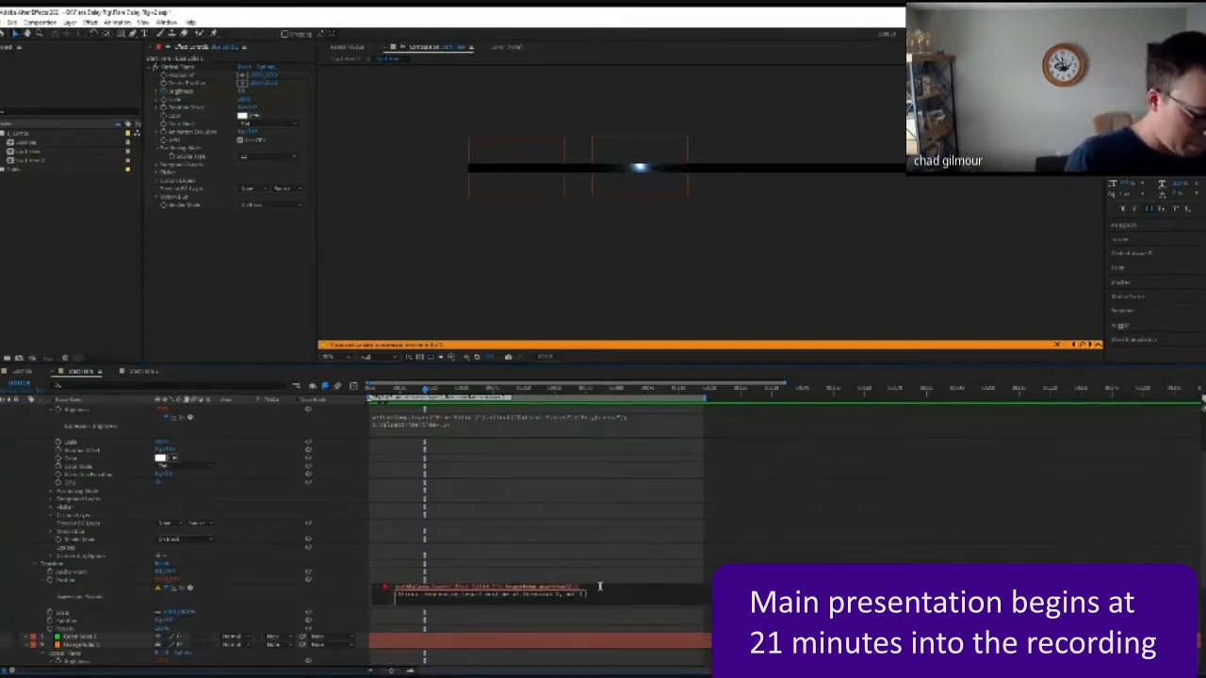
text(x.)
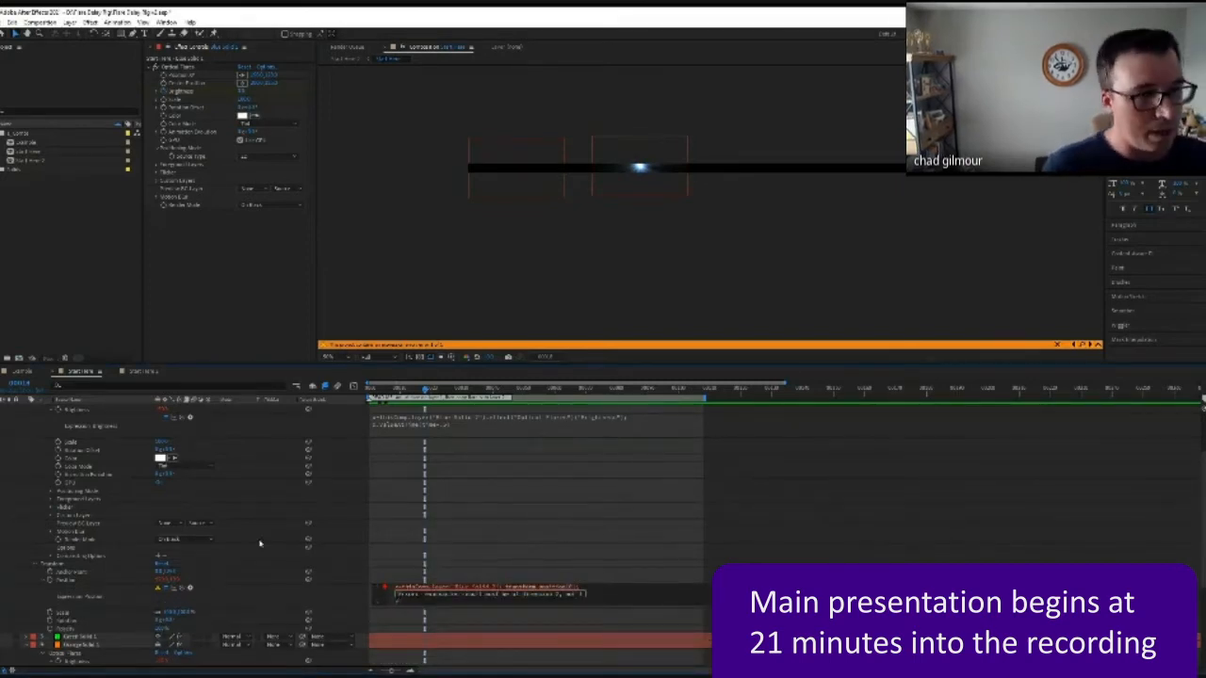
drag(182, 591, 167, 431)
click(573, 619)
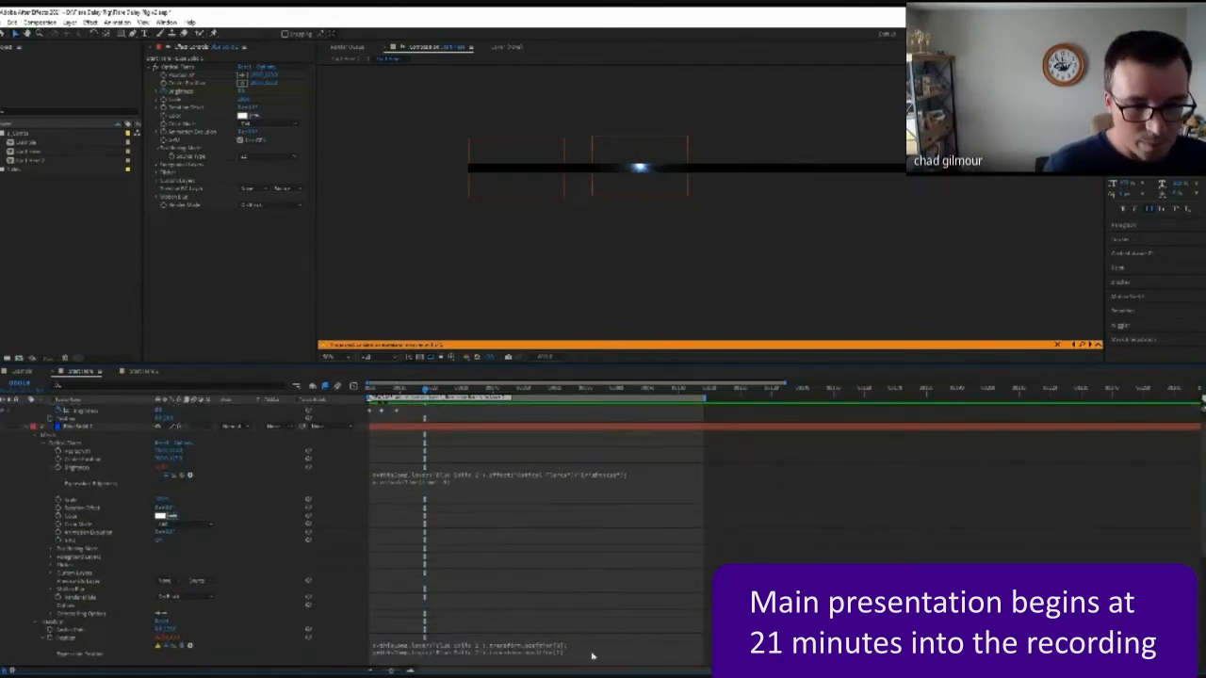
Step: Finish the duplicate's position expression with a closing line that returns [x,y], and apply it
click(592, 656)
click(600, 657)
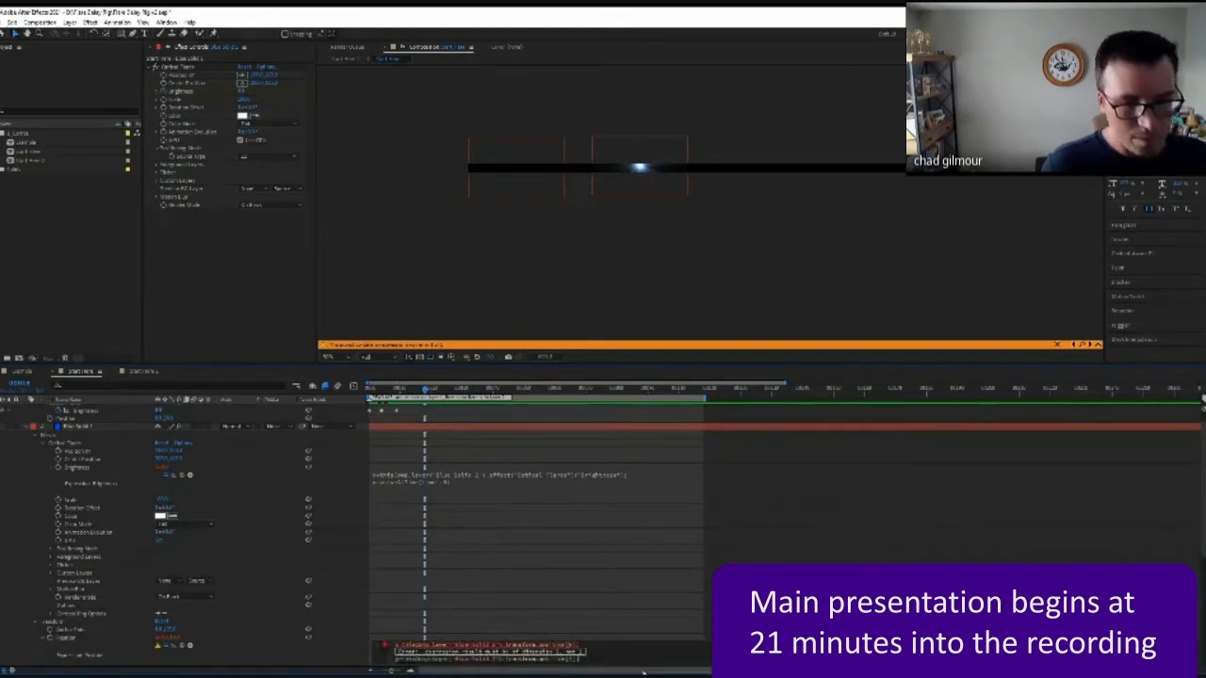
key(Return)
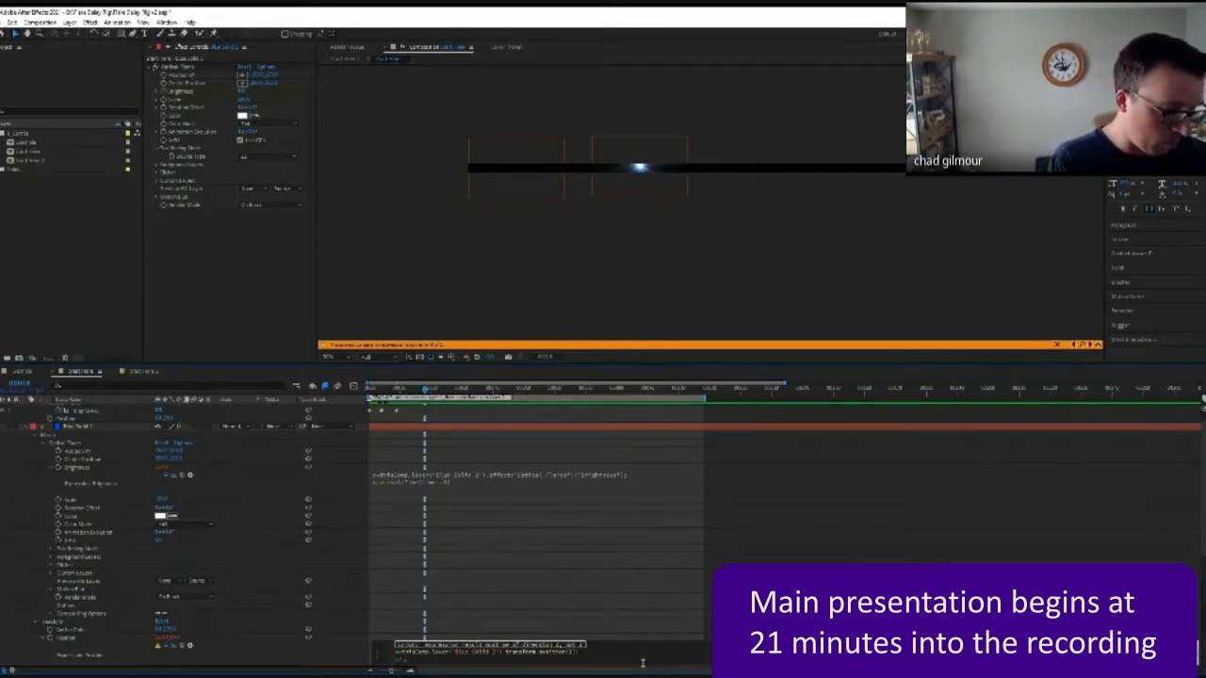
text(])
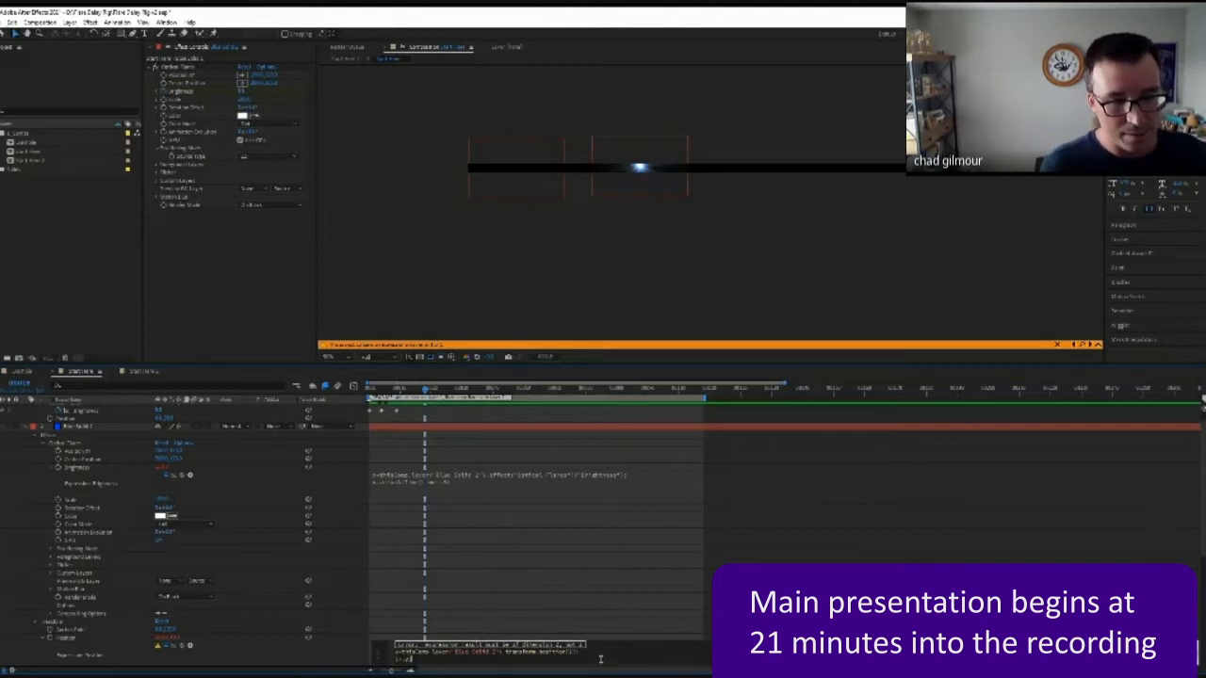
click(39, 567)
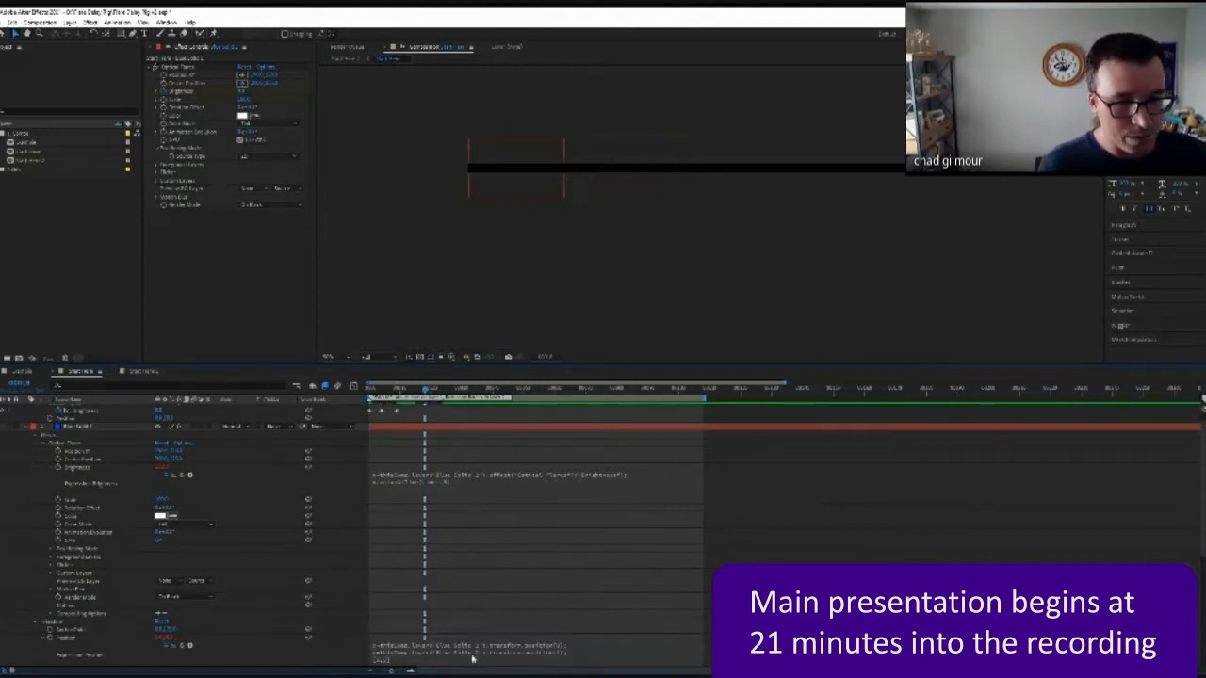
Step: Test the expression link by changing the original solid's X position, and undo that change
click(438, 652)
click(397, 648)
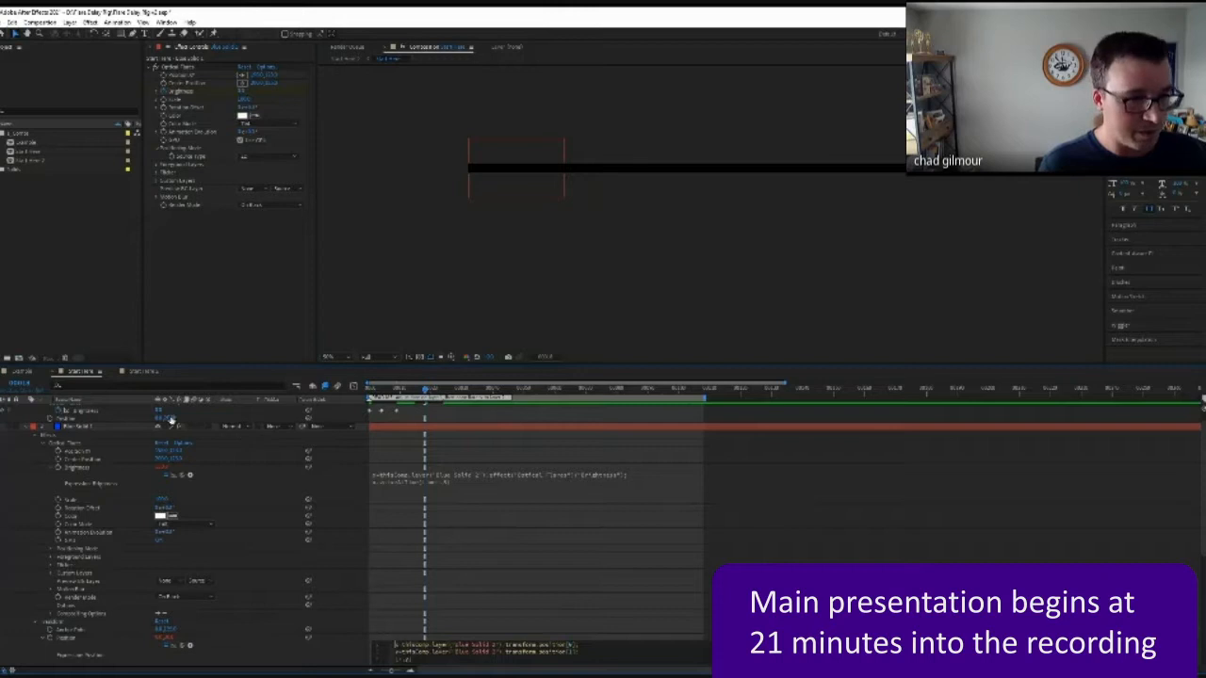
click(38, 504)
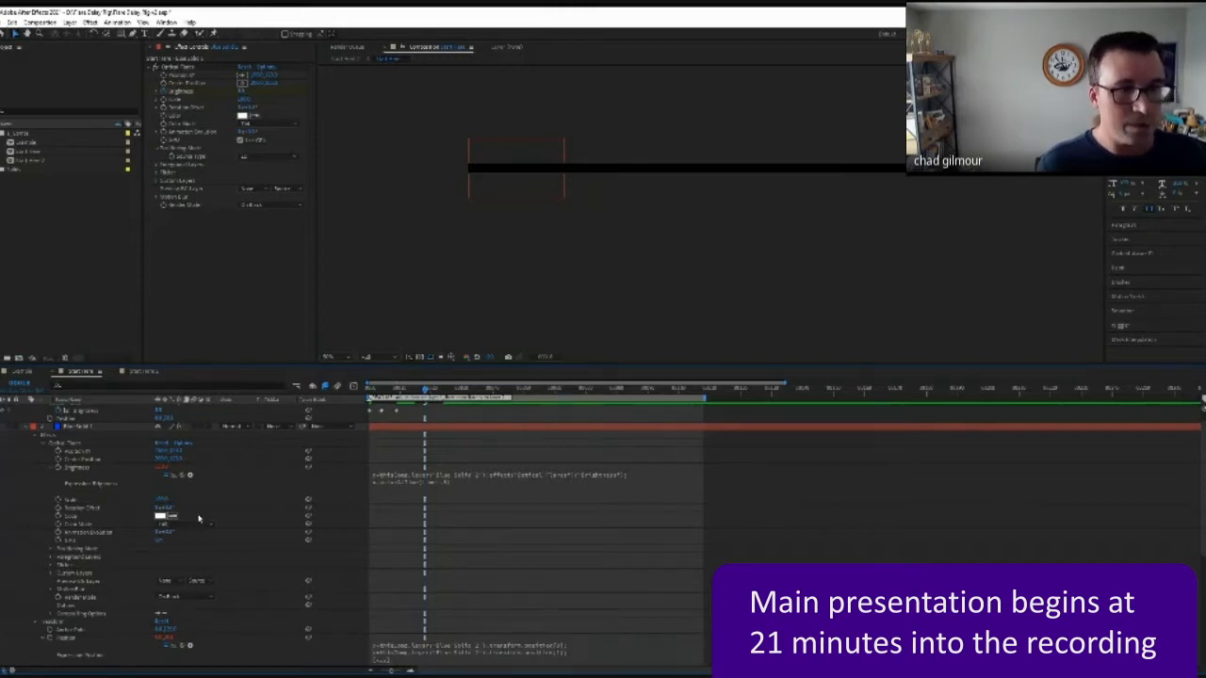
scroll(424, 485, up, 1)
click(80, 409)
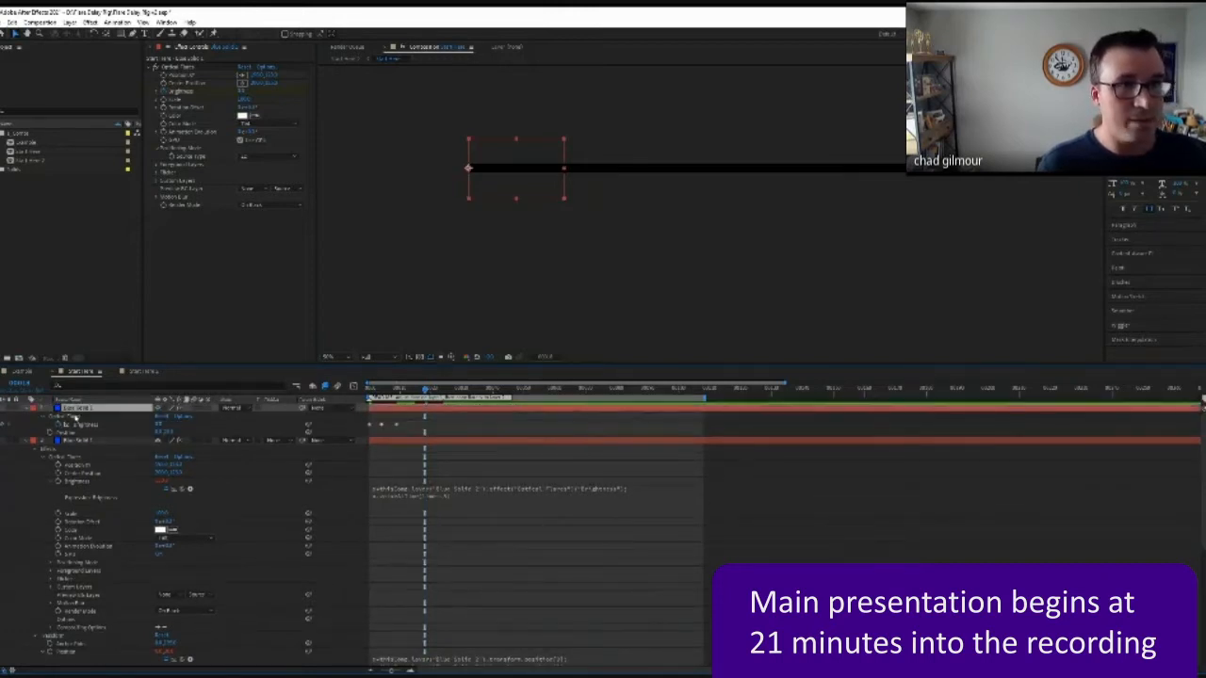
click(83, 441)
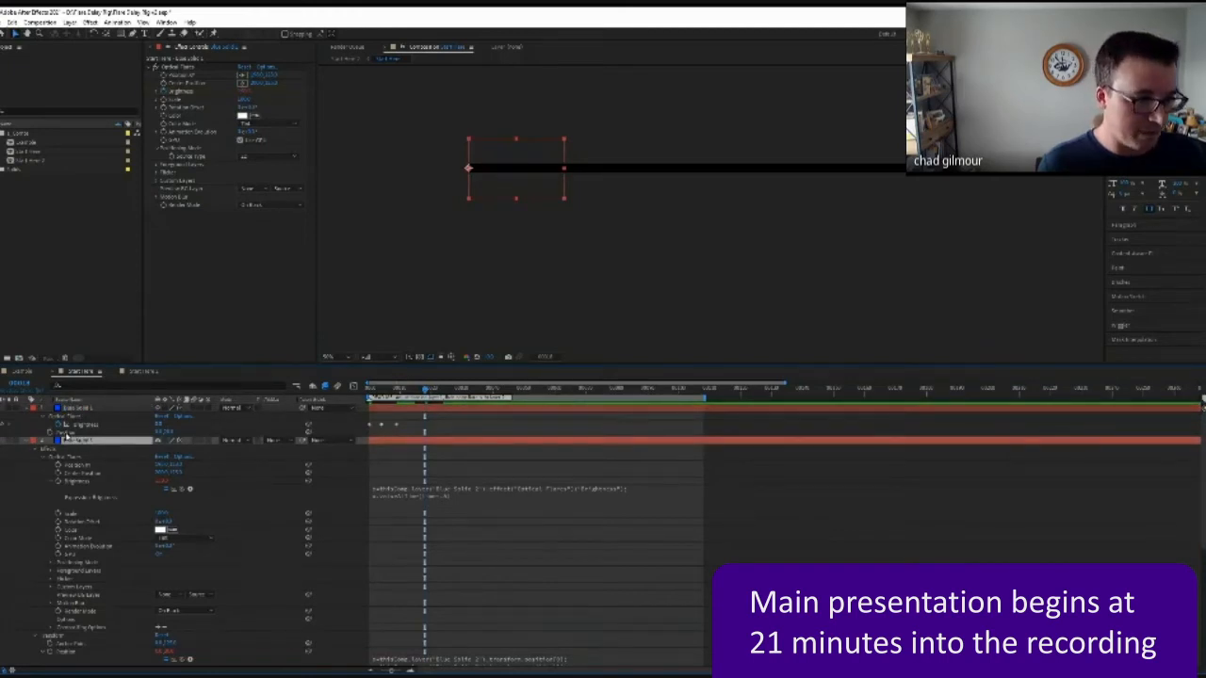
drag(157, 433, 399, 432)
key(ctrl+z)
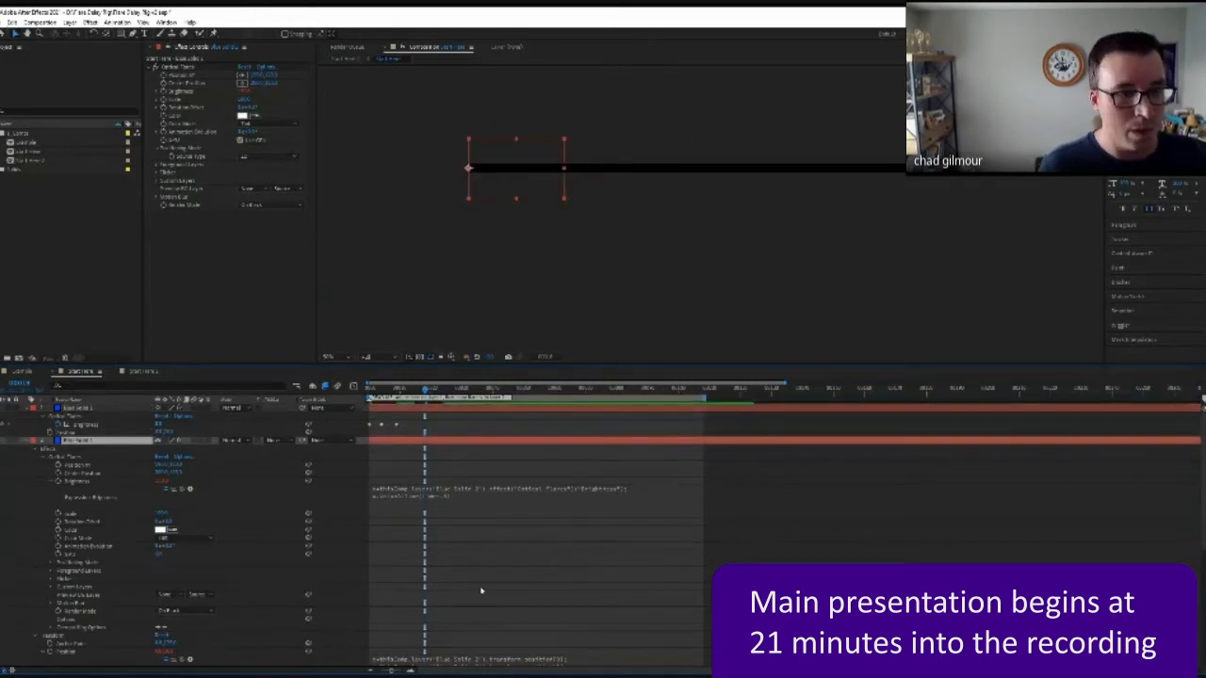
Step: Review the duplicate's position expression and which solid it references, switching between the original and duplicate layers
scroll(480, 589, down, 1)
scroll(480, 590, down, 1)
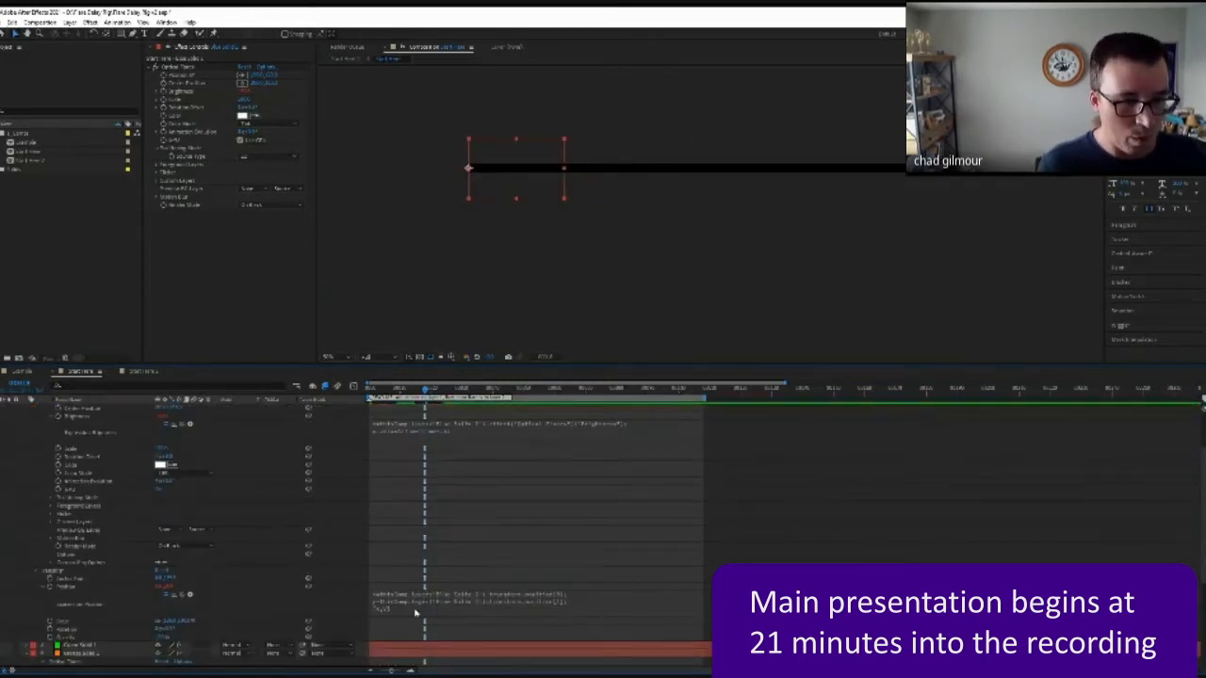
click(581, 612)
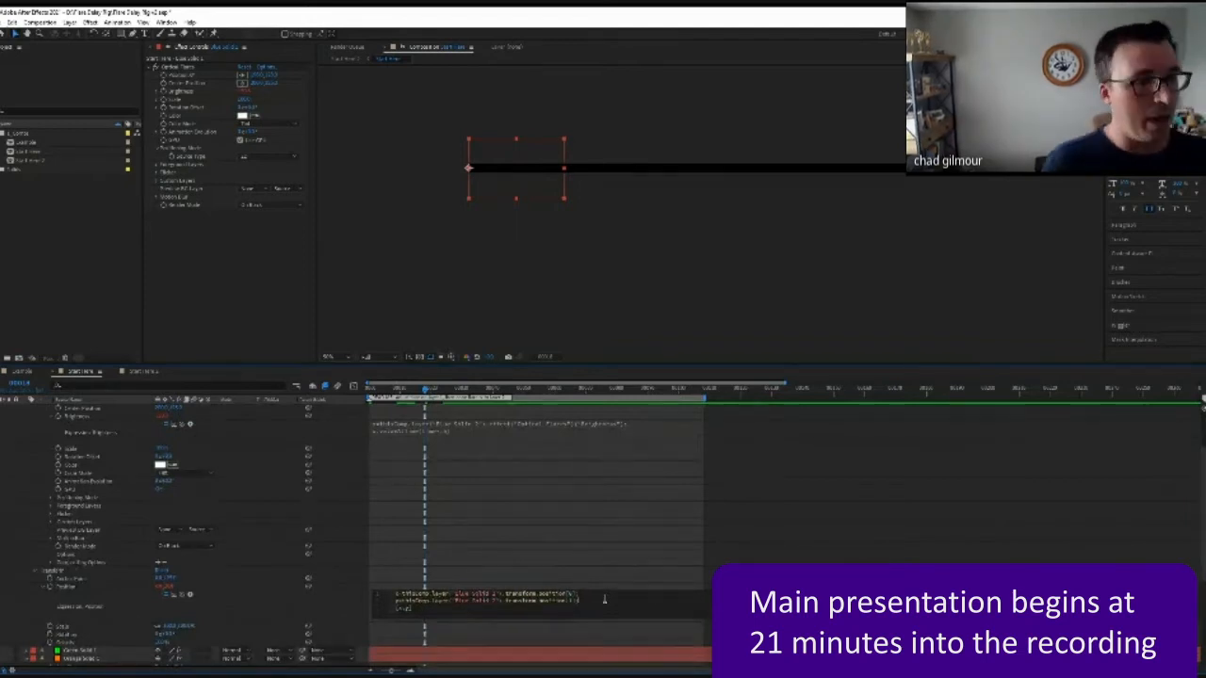
scroll(605, 599, up, 2)
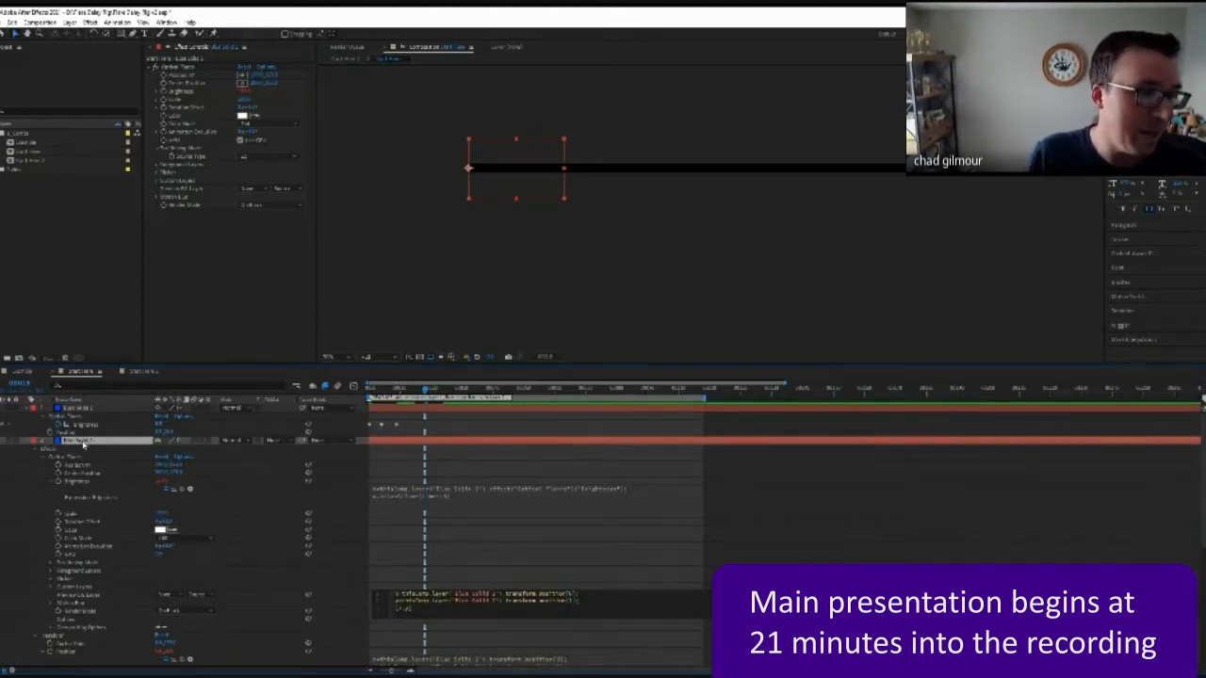
click(86, 408)
click(72, 441)
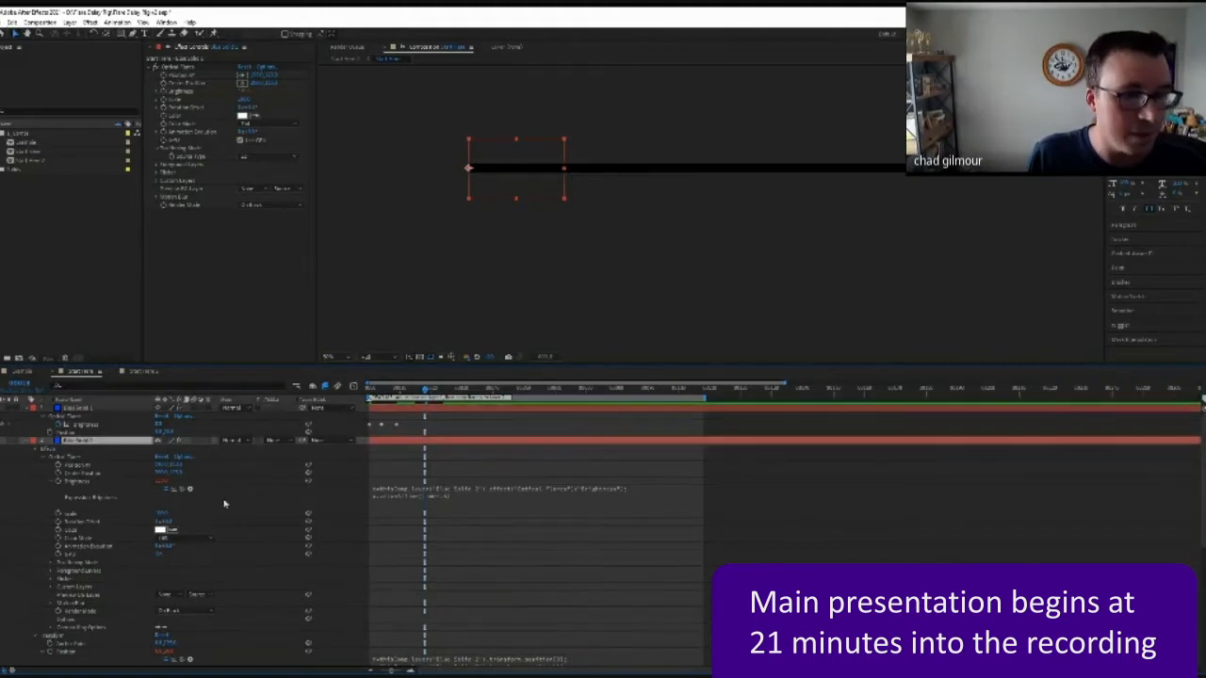
scroll(424, 638, down, 1)
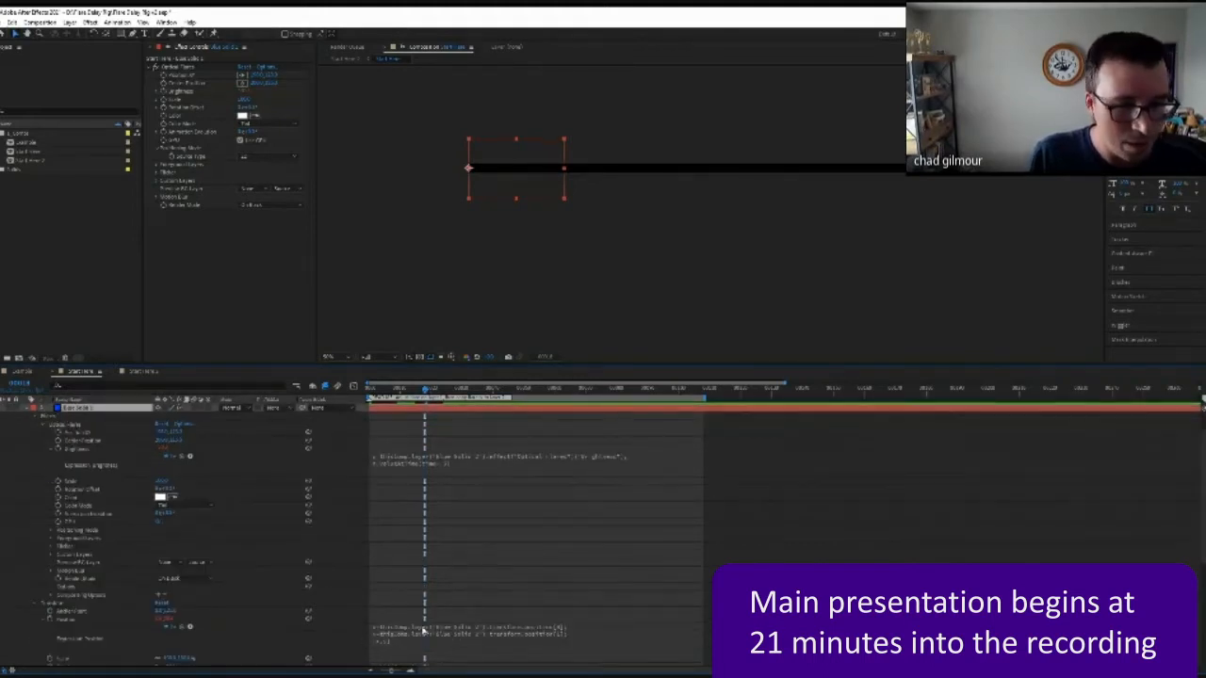
Step: Insert the line offset=x.width; in the duplicate's position expression, change its closing line to [x+offset,y], and apply it
click(424, 637)
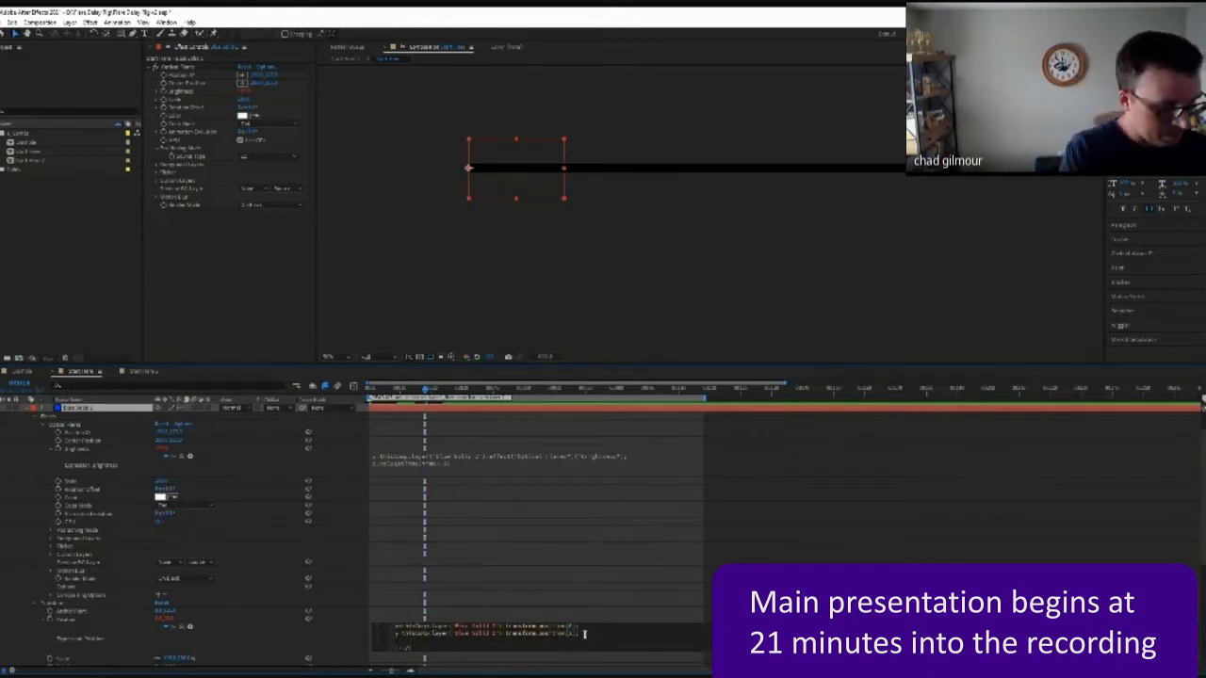
text(offset)
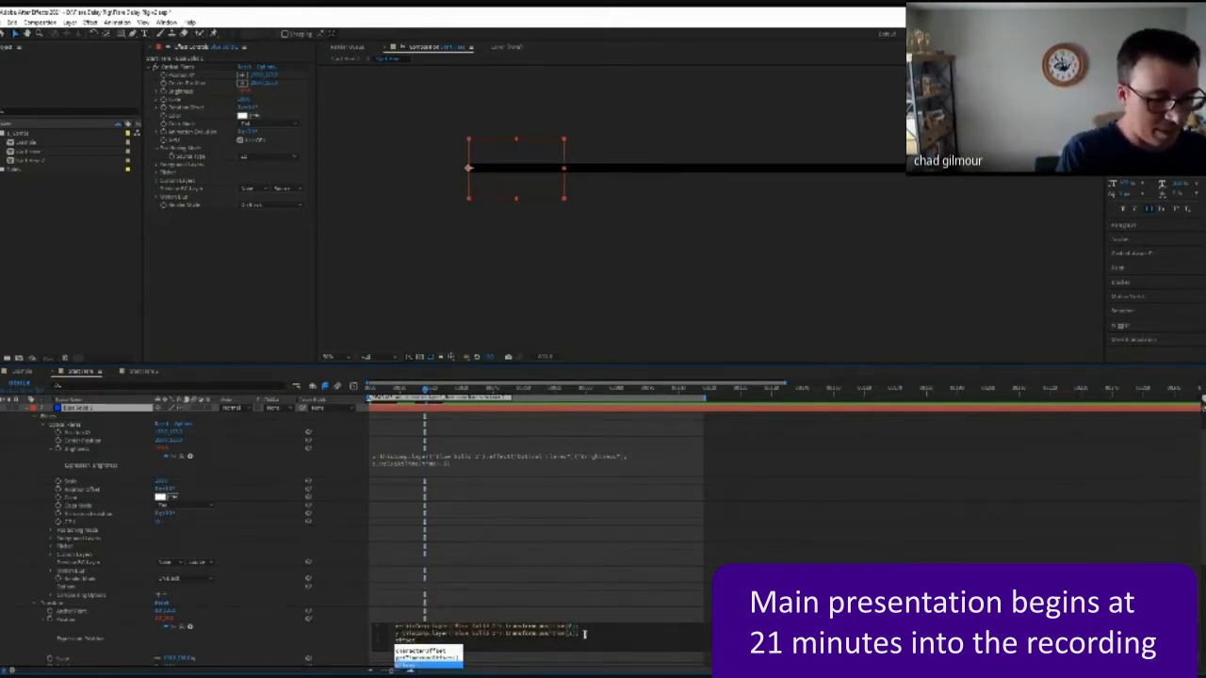
text(=)
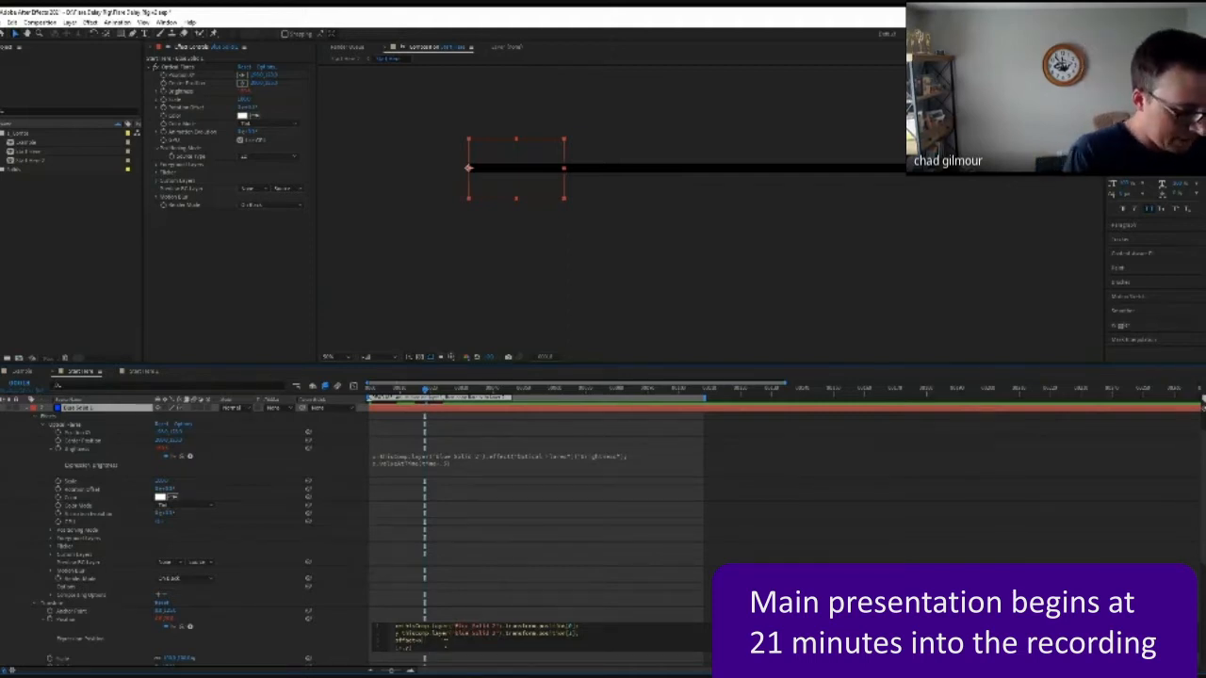
text(dth)
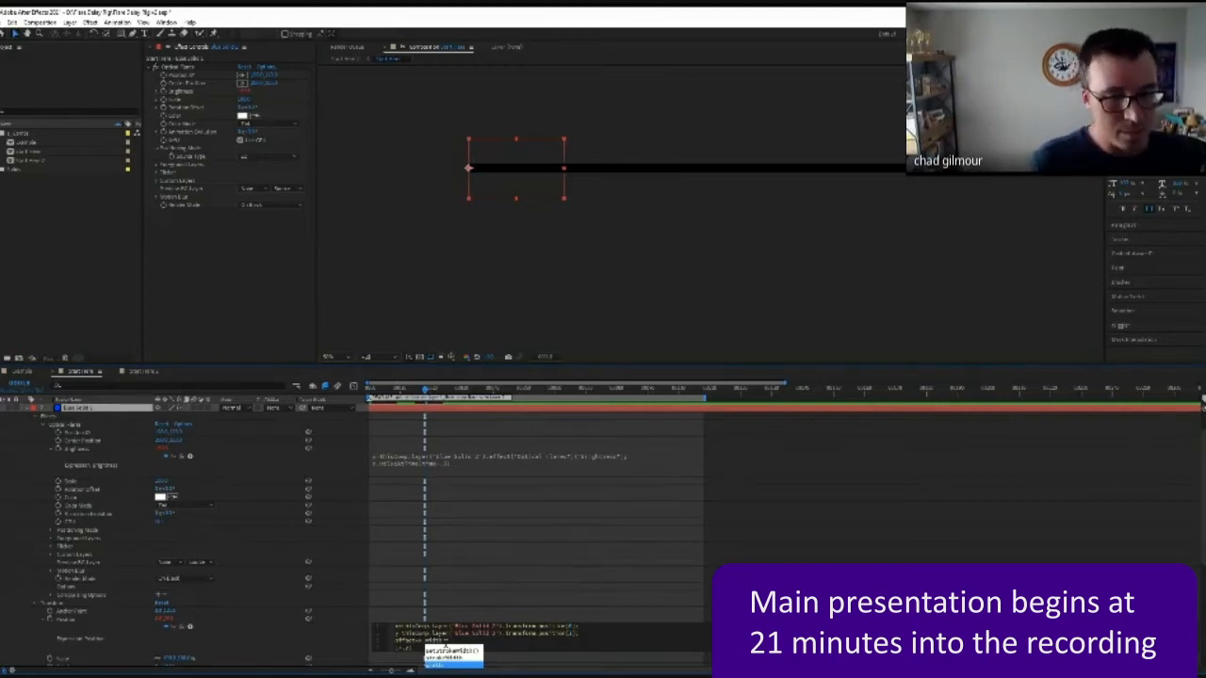
key(Return)
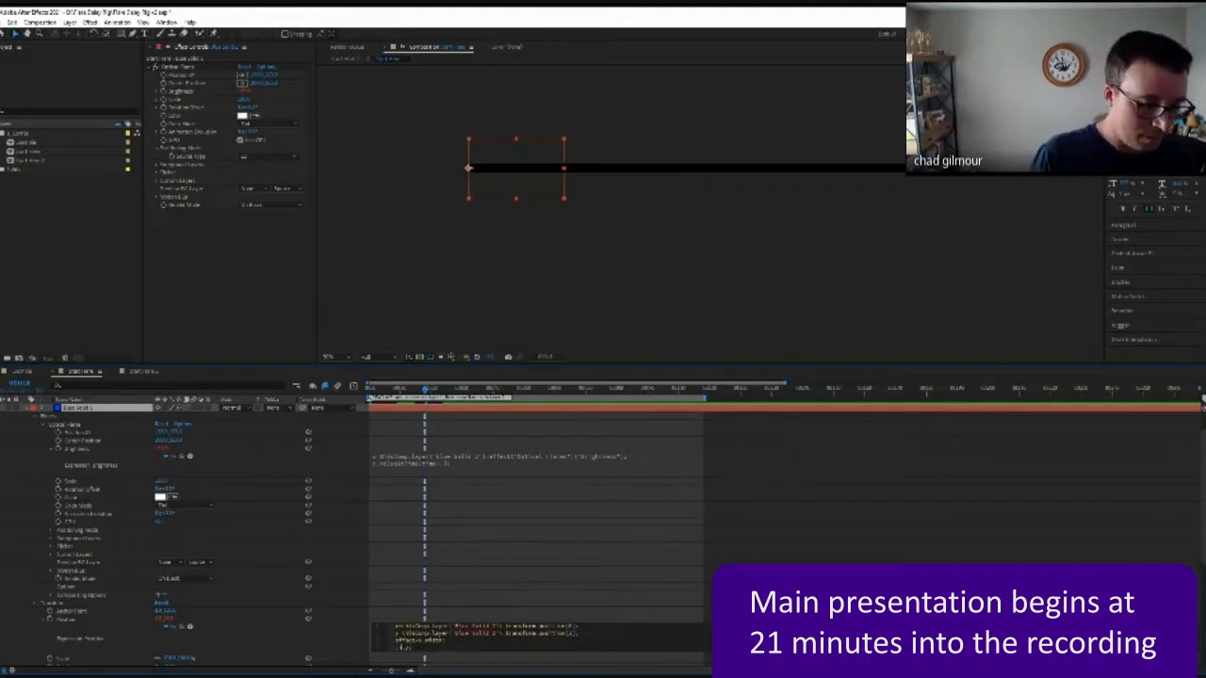
text(offset)
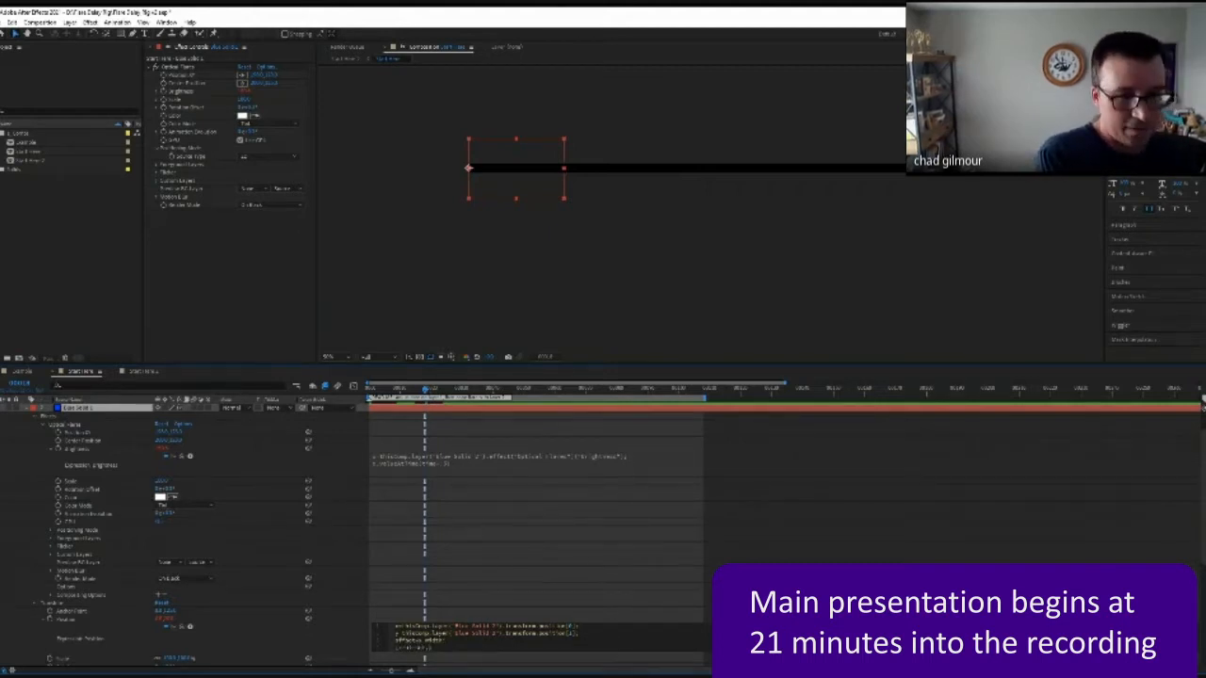
click(23, 525)
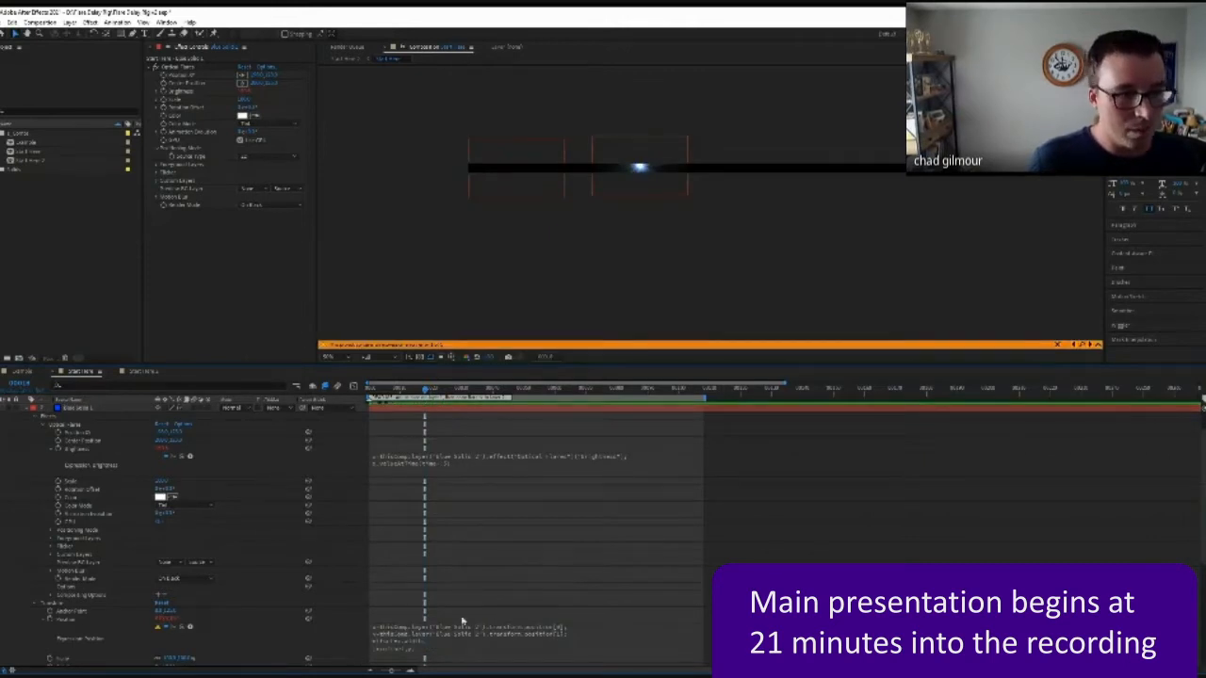
Step: Compare the duplicate's position expression with the orange solid's position expression
click(424, 633)
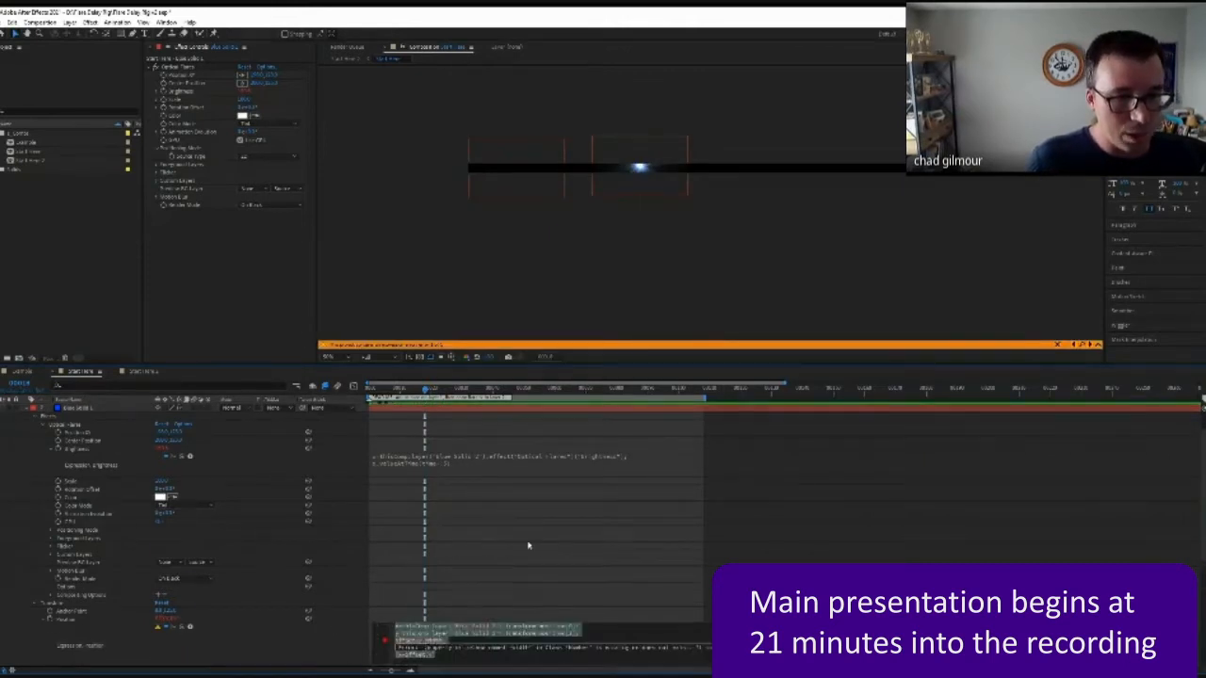
scroll(406, 515, down, 5)
scroll(449, 525, down, 2)
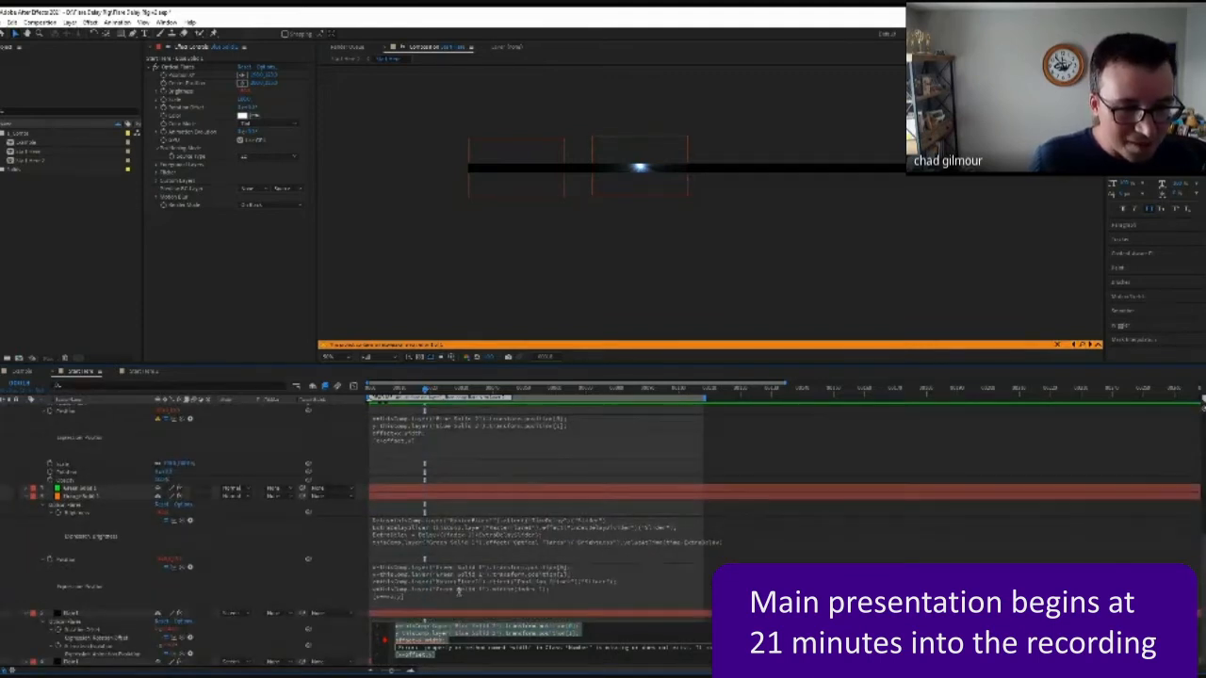
scroll(500, 588, down, 2)
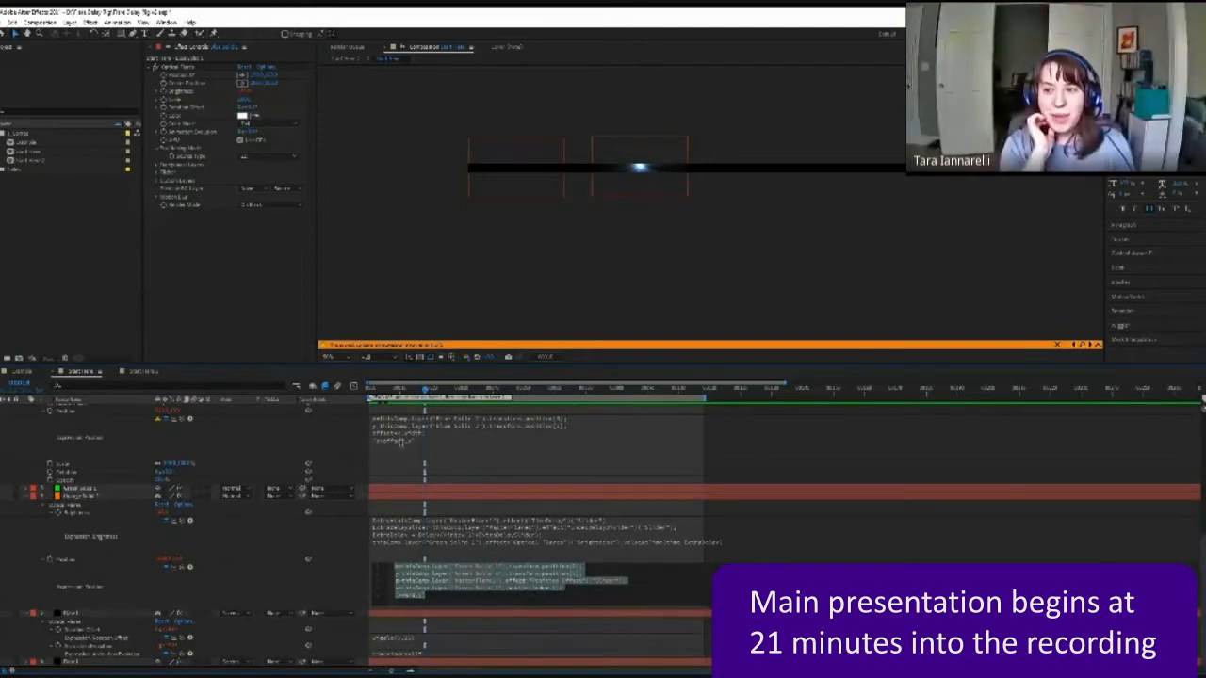
Step: Add the line offsetX=x+width; above the closing line of the duplicate's position expression
click(409, 446)
click(424, 448)
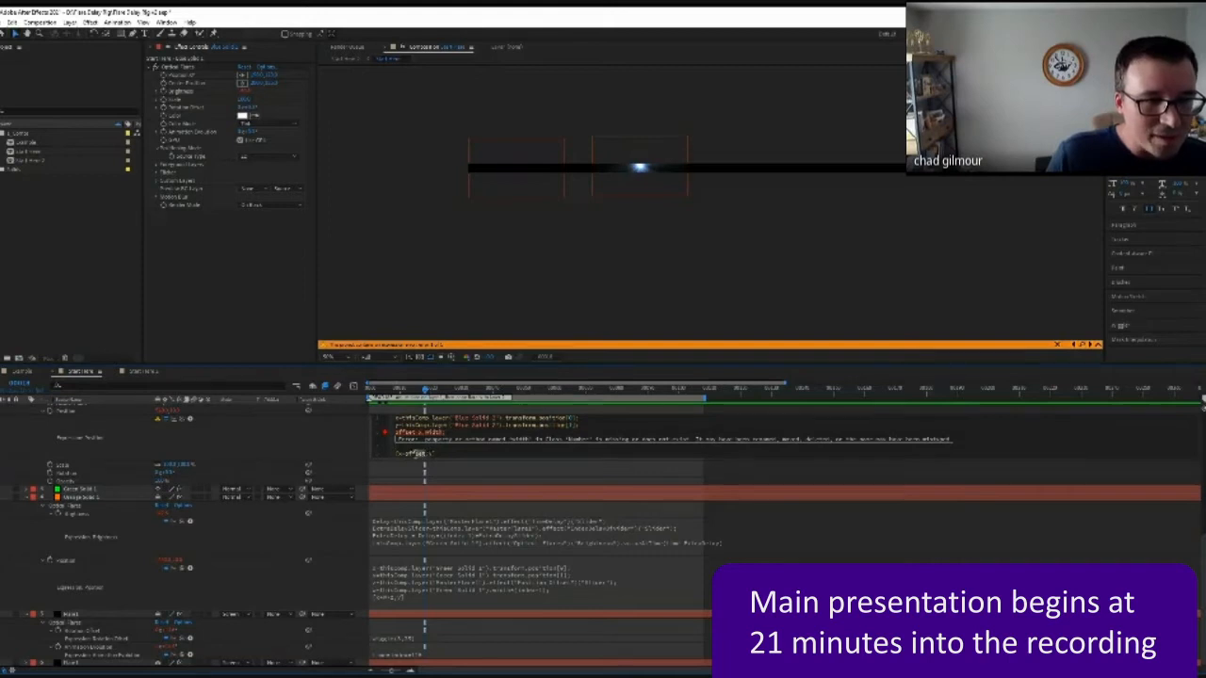
click(423, 454)
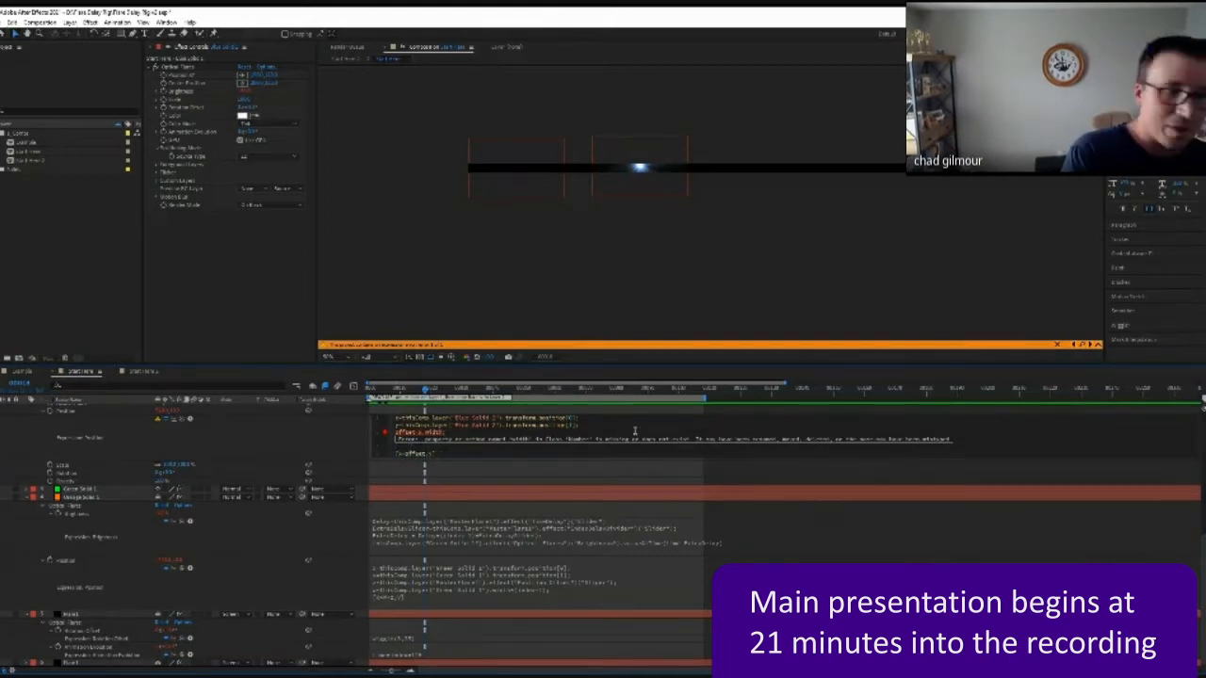
text(offset)
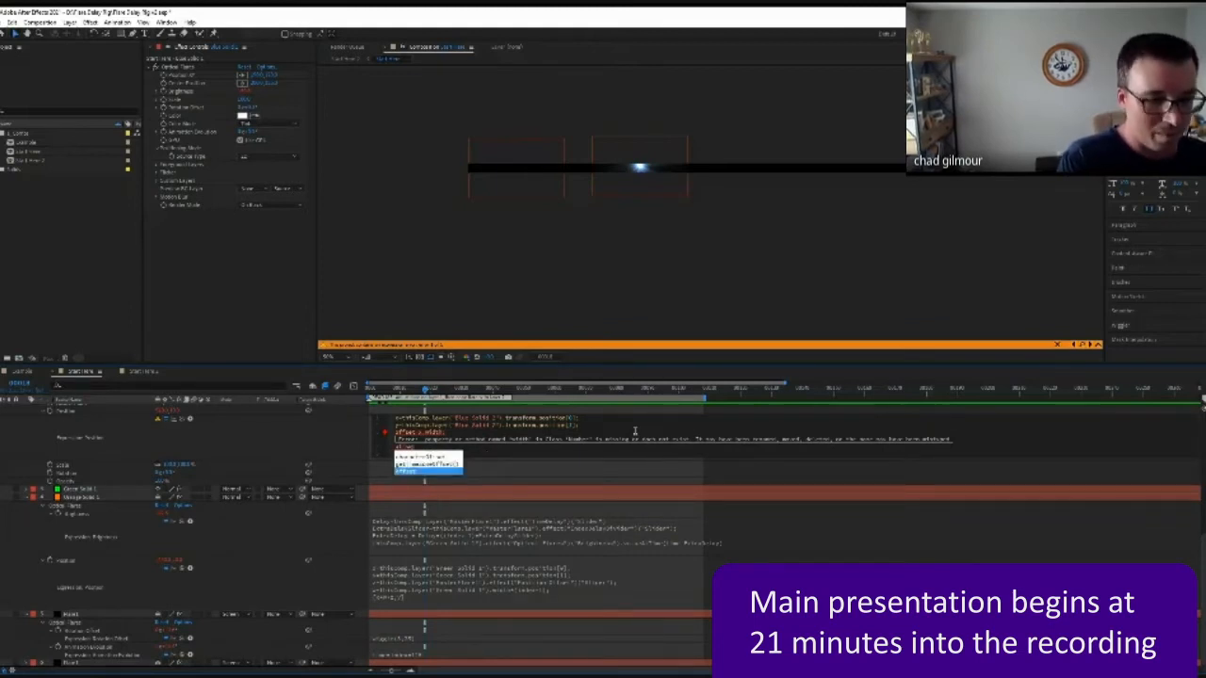
text(=)
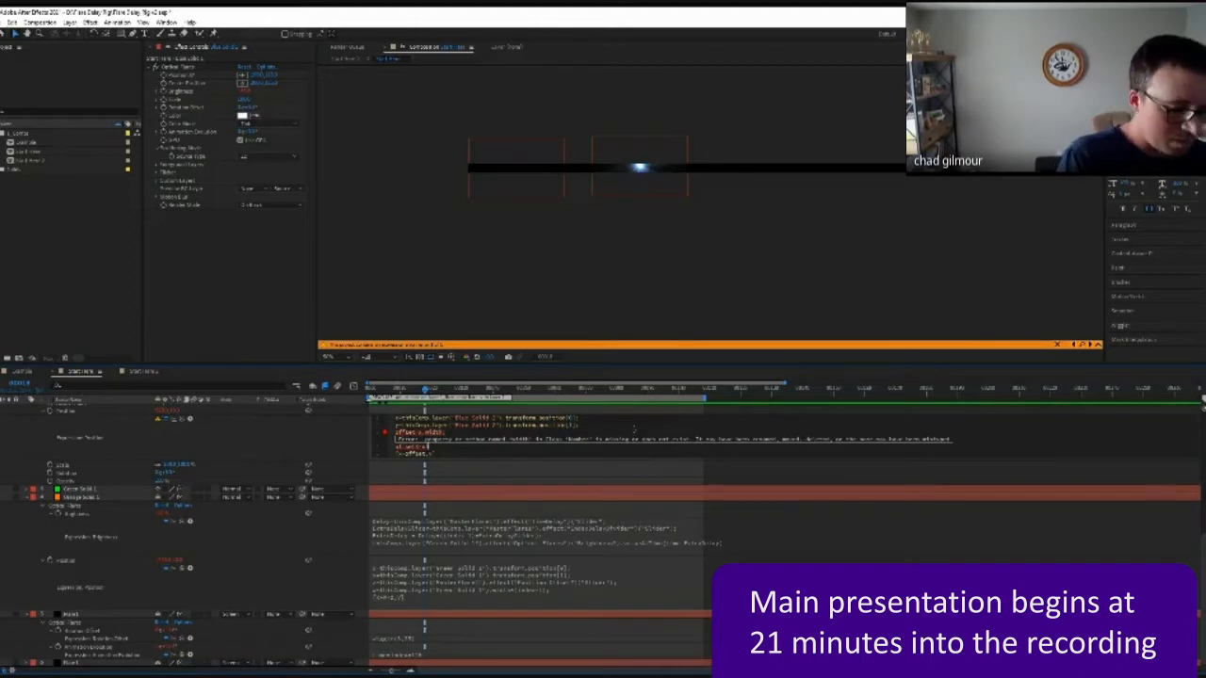
text(width)
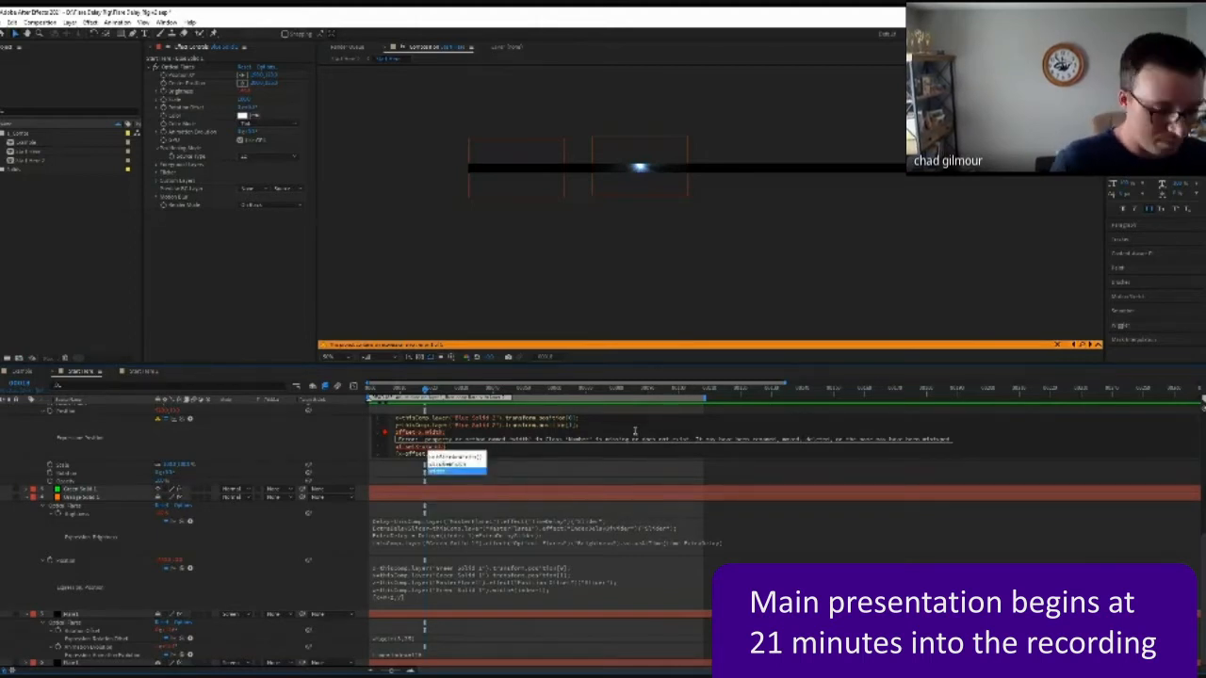
text(;)
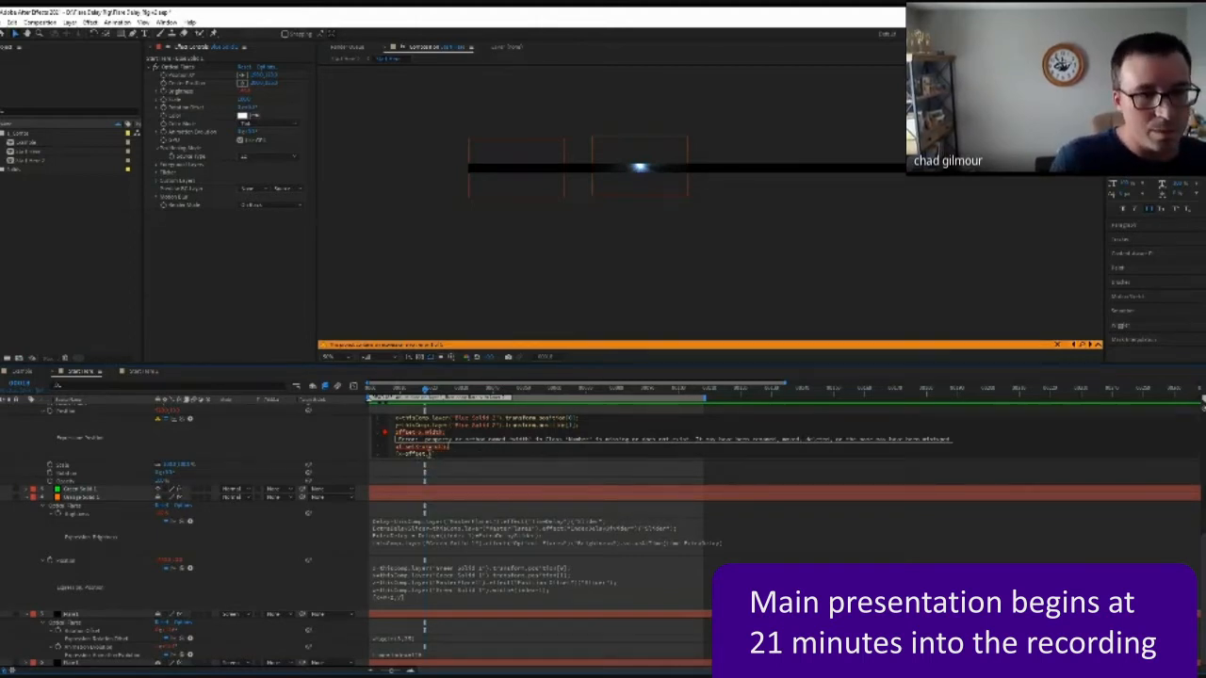
Step: Change the closing line of the duplicate's position expression to [offsetX,y] and apply it
drag(426, 455, 396, 456)
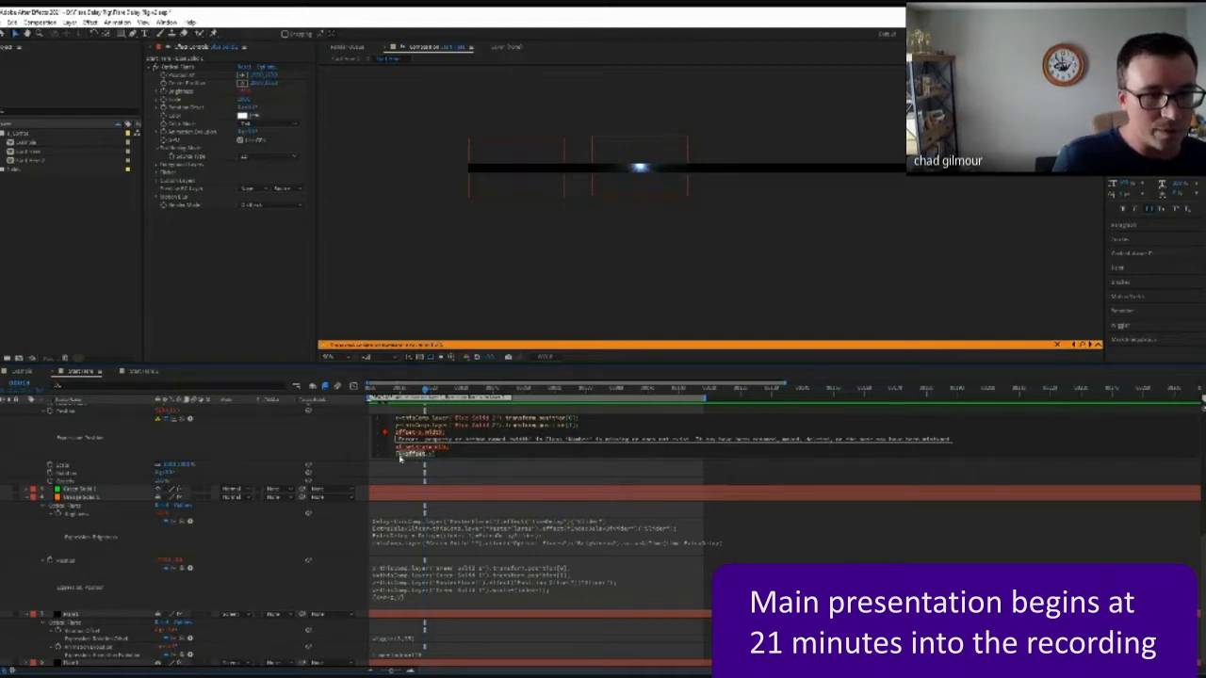
text(offset)
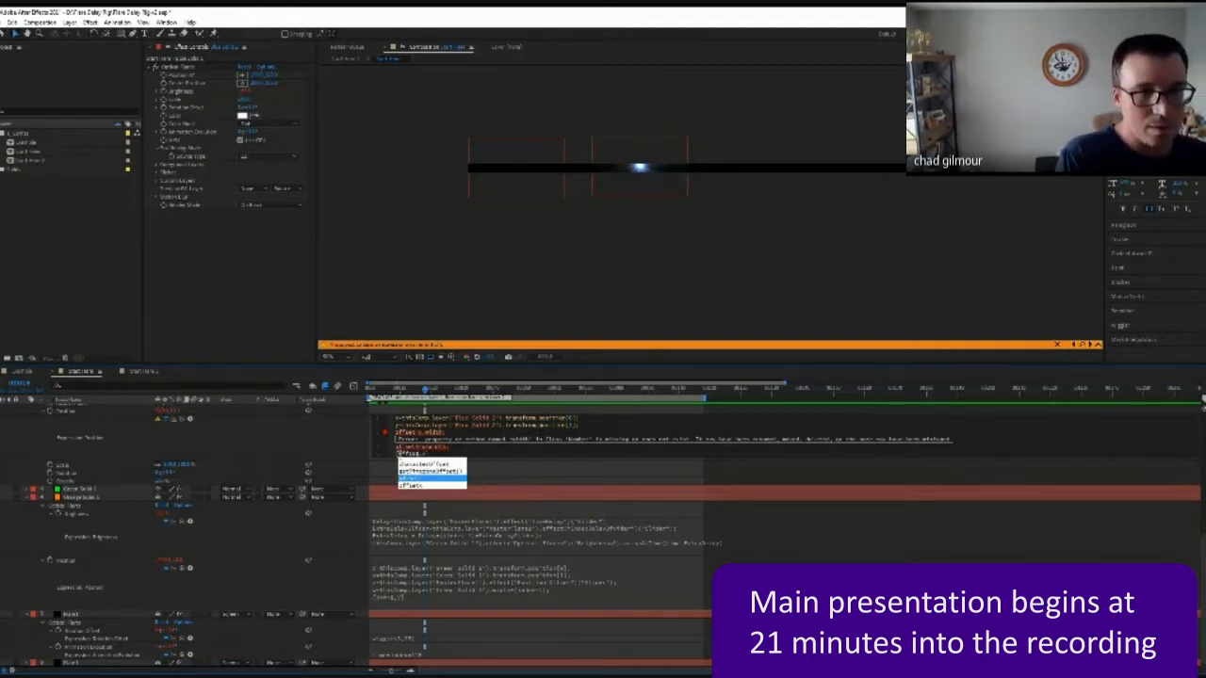
text(X)
click(6, 451)
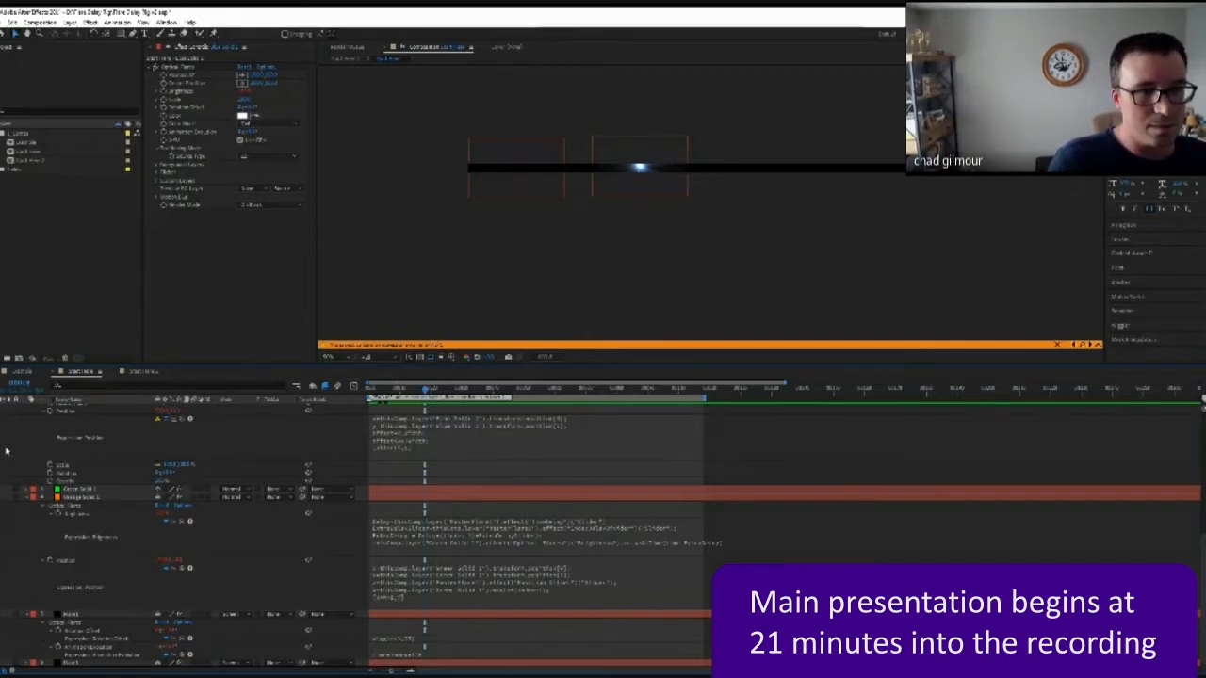
Step: Check the edited position expression for its faulty line and examine how the orange solid's expression handles width
click(435, 439)
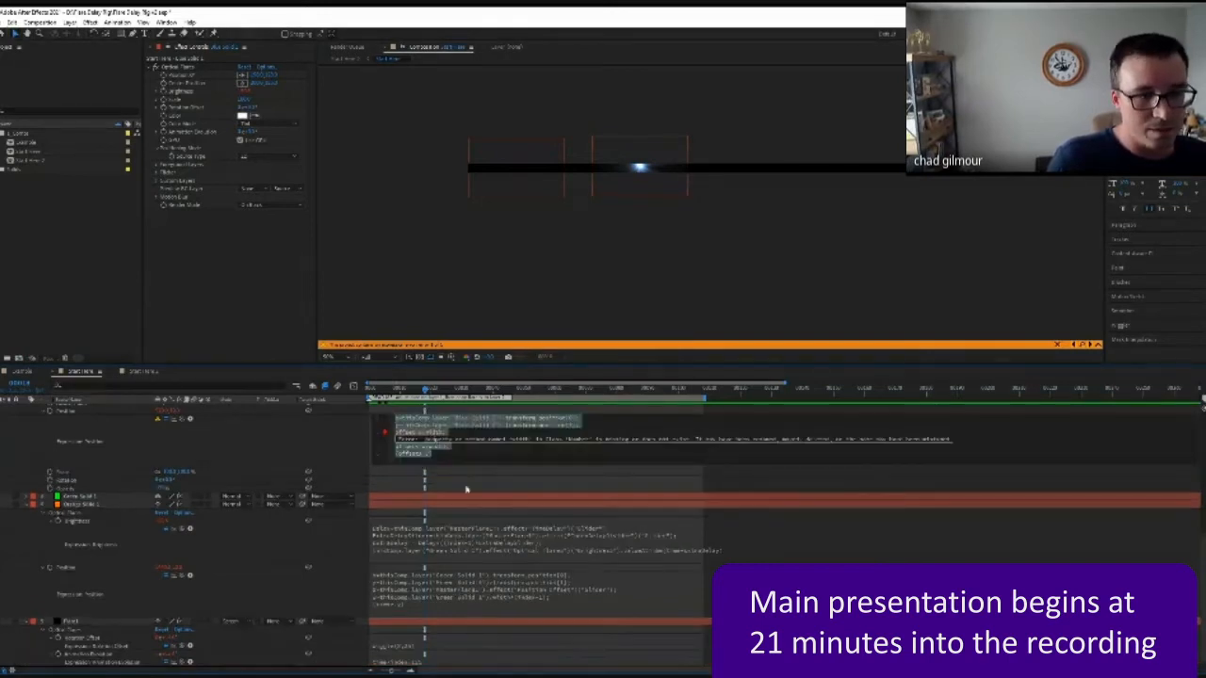
click(533, 596)
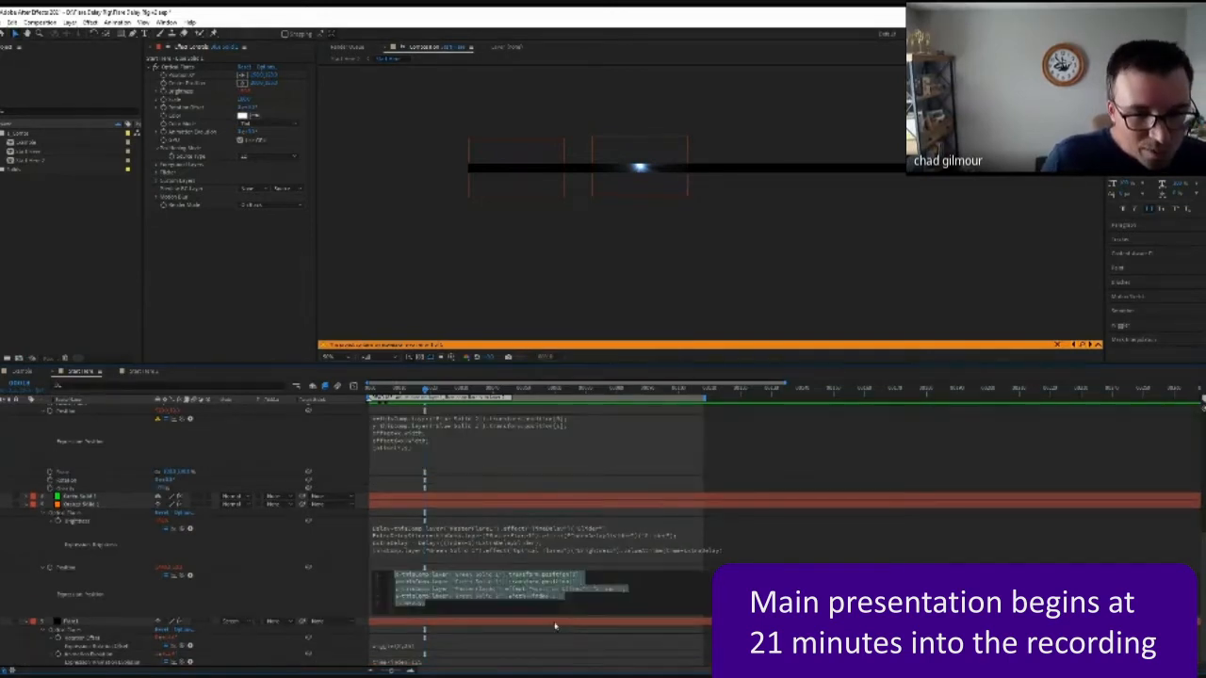
click(568, 605)
click(420, 456)
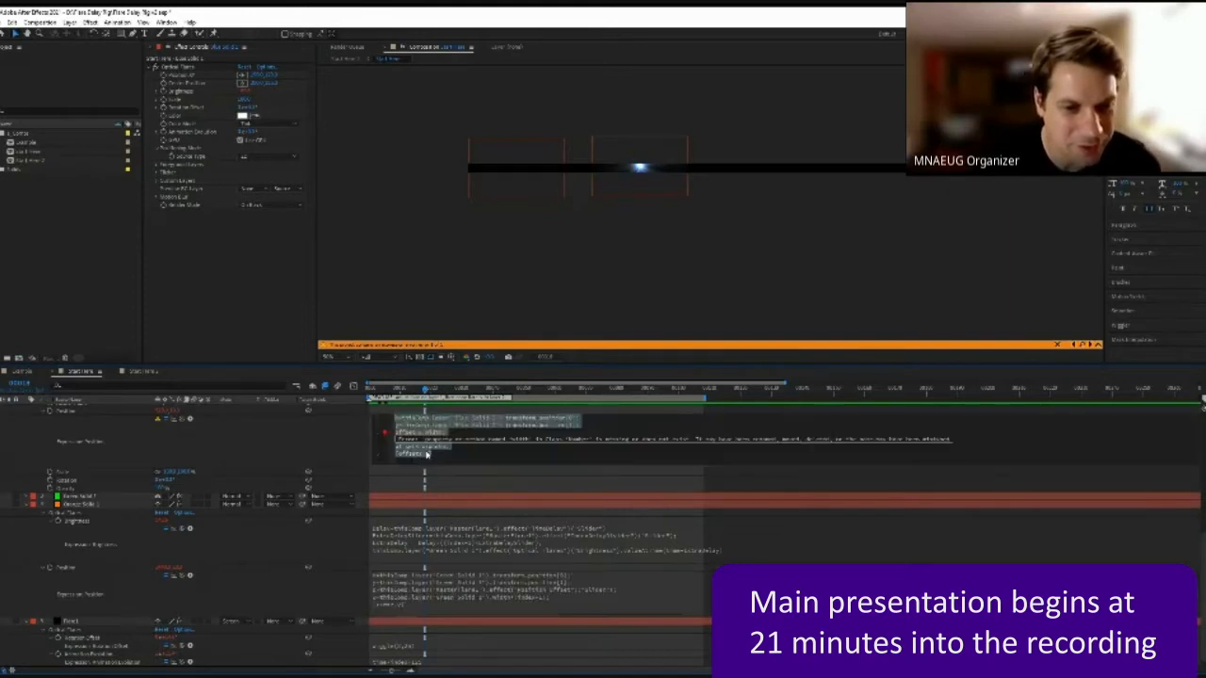
Step: Replace x.width in the offset line of the duplicate's position expression with thisComp.layer("Blue Solid 2").width and apply it
click(426, 456)
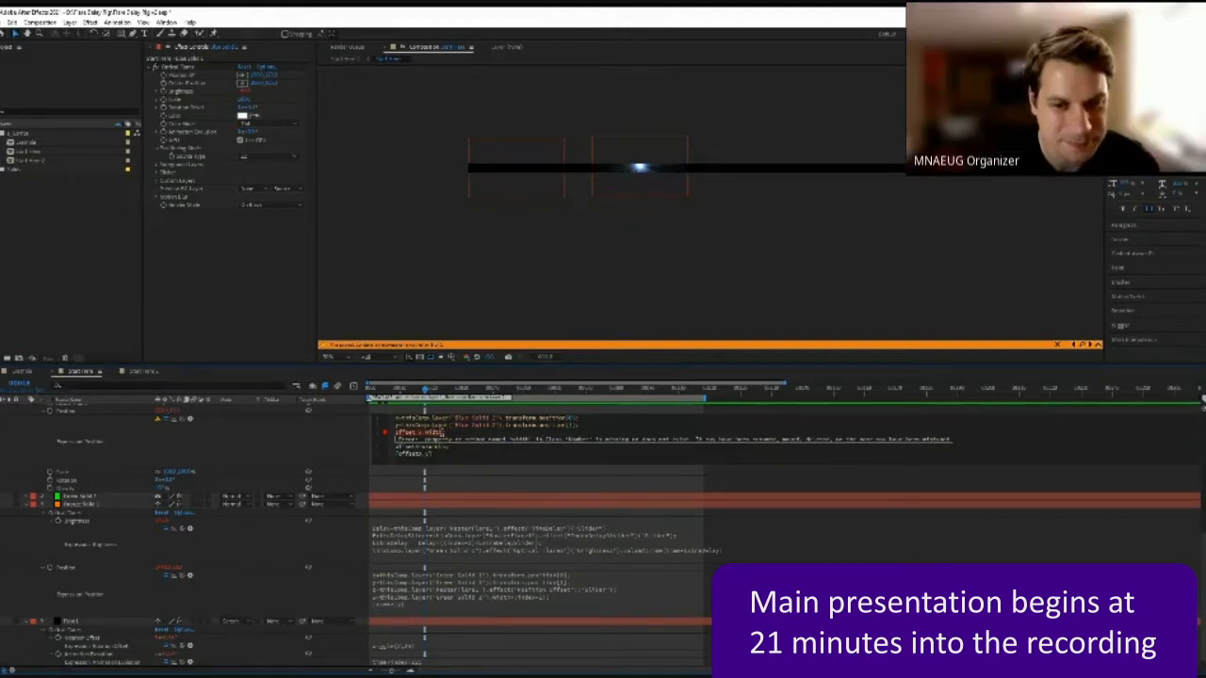
drag(442, 433, 419, 432)
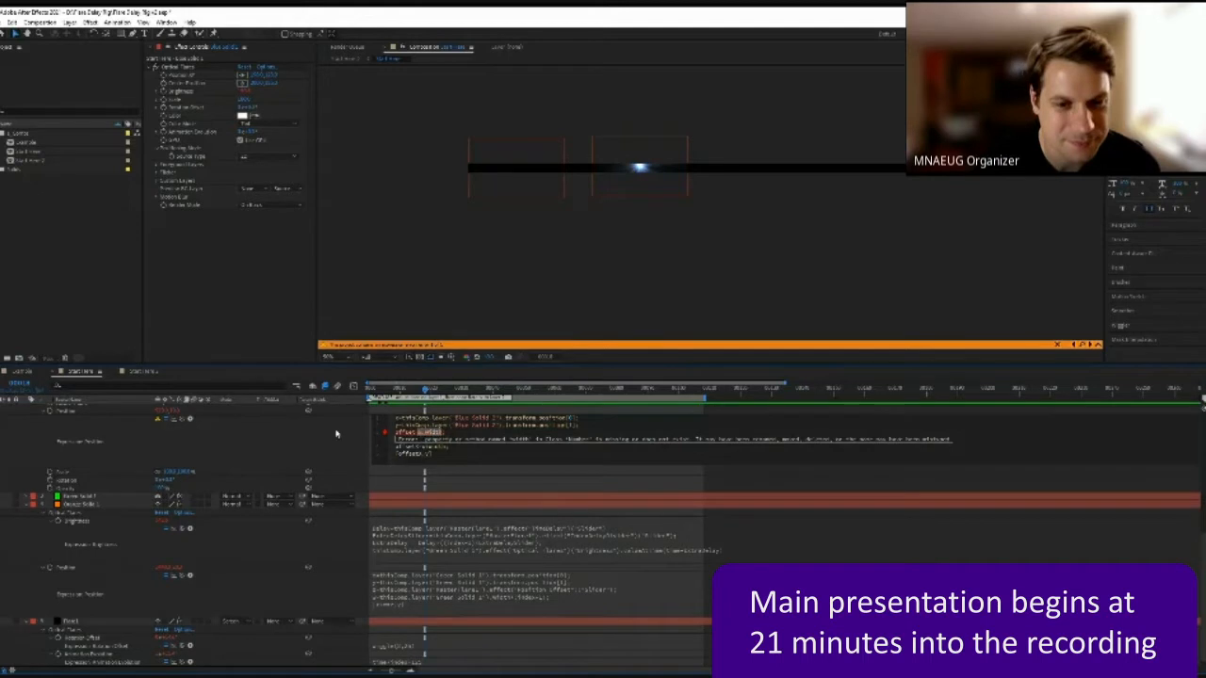
scroll(335, 433, up, 4)
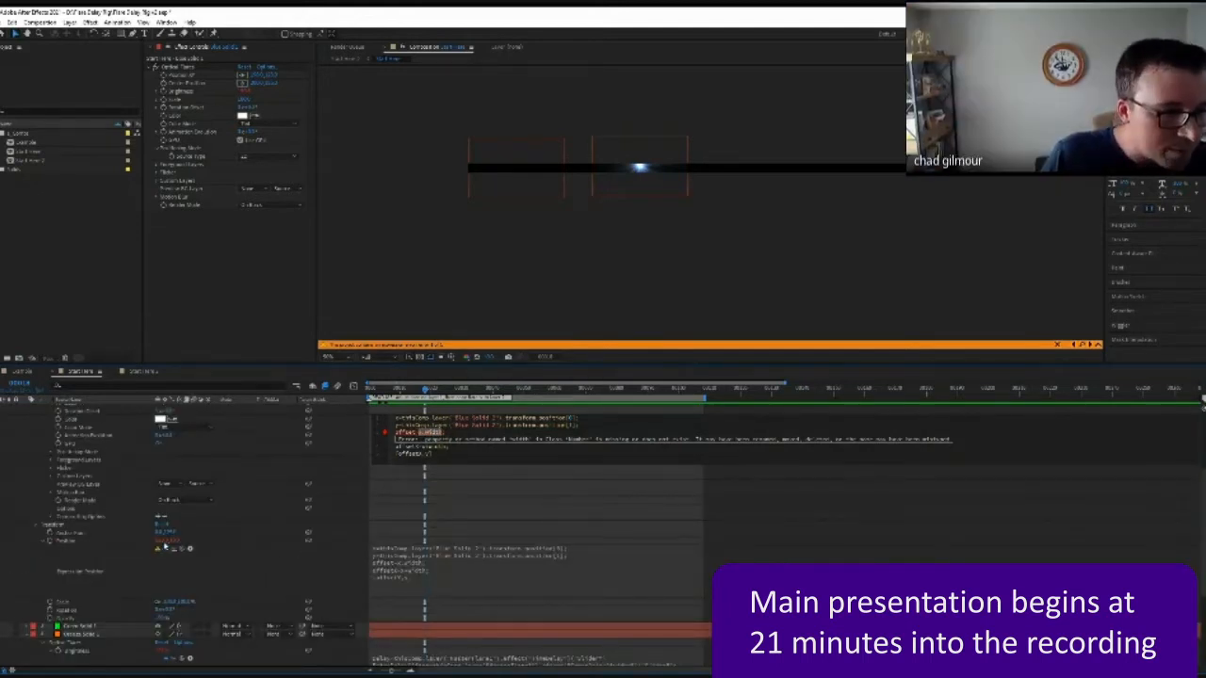
scroll(223, 518, down, 6)
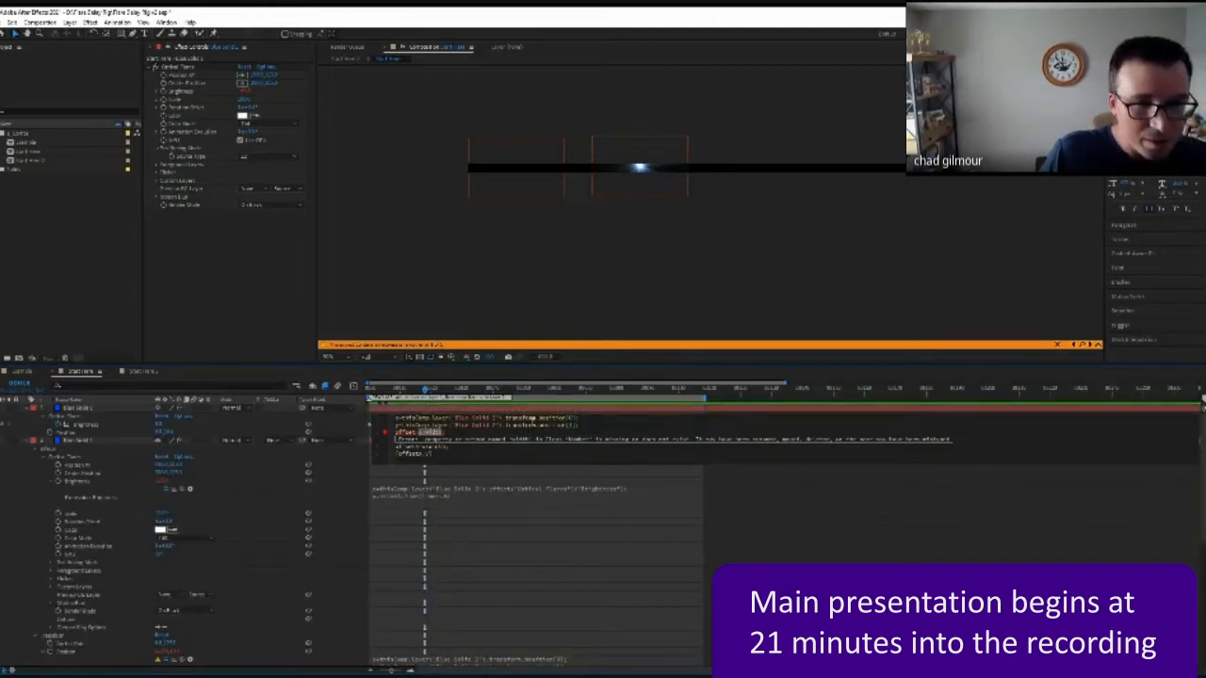
drag(184, 663, 95, 411)
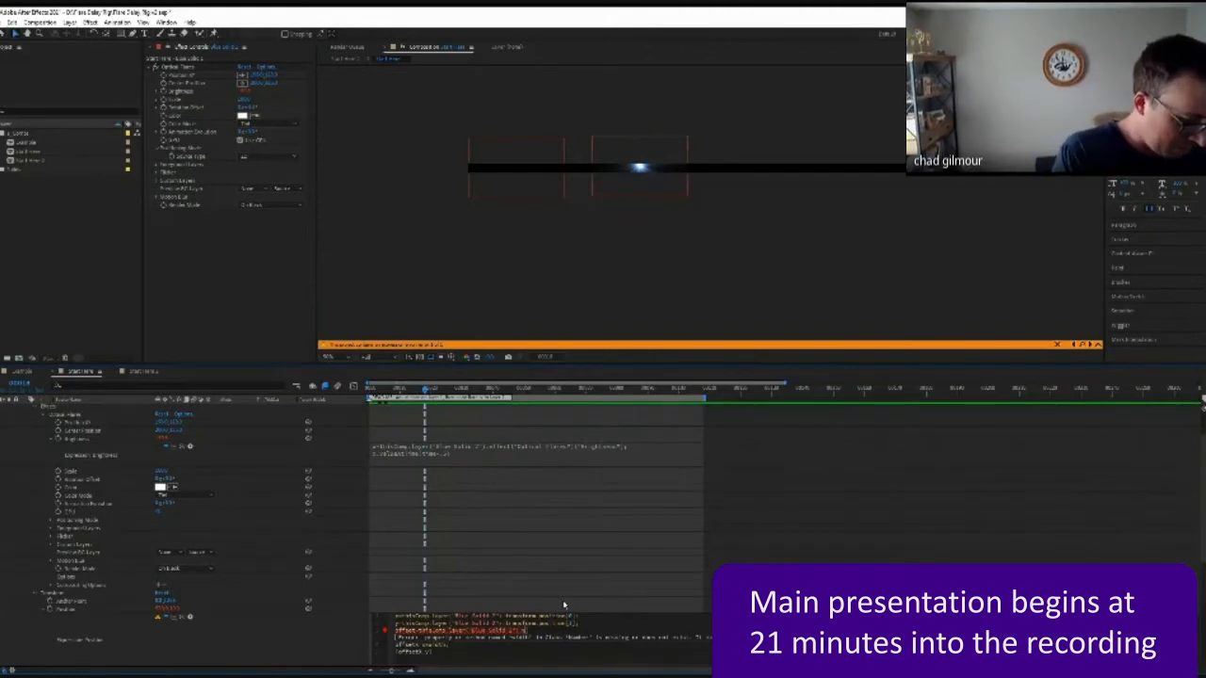
text(idth)
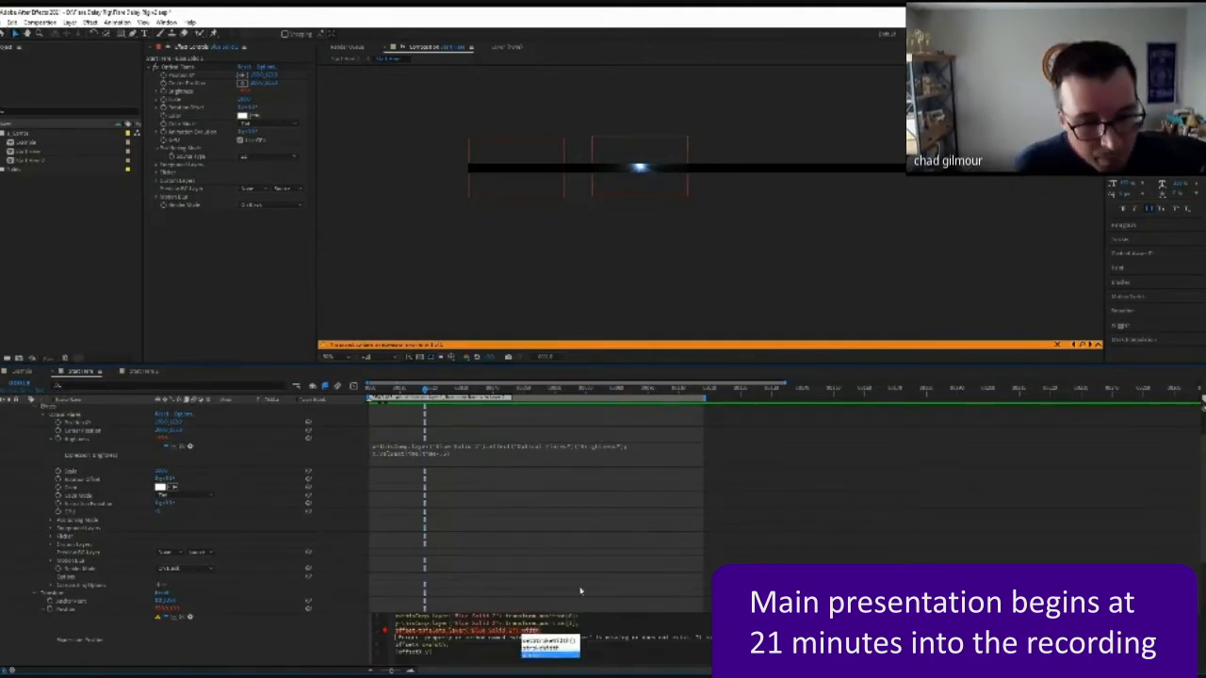
click(576, 589)
click(450, 643)
click(467, 637)
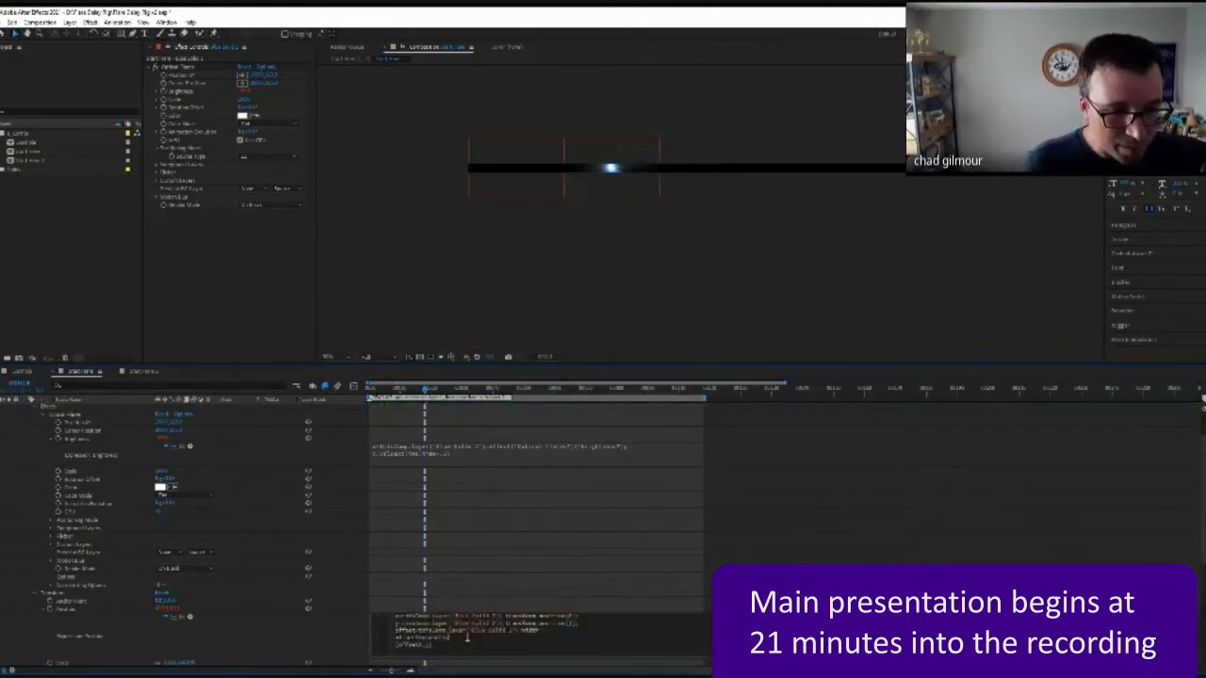
Step: Delete the offsetX line from the duplicate's position expression and make the closing line [offset+x,y]
drag(467, 638, 392, 639)
key(BackSpace)
key(BackSpace)
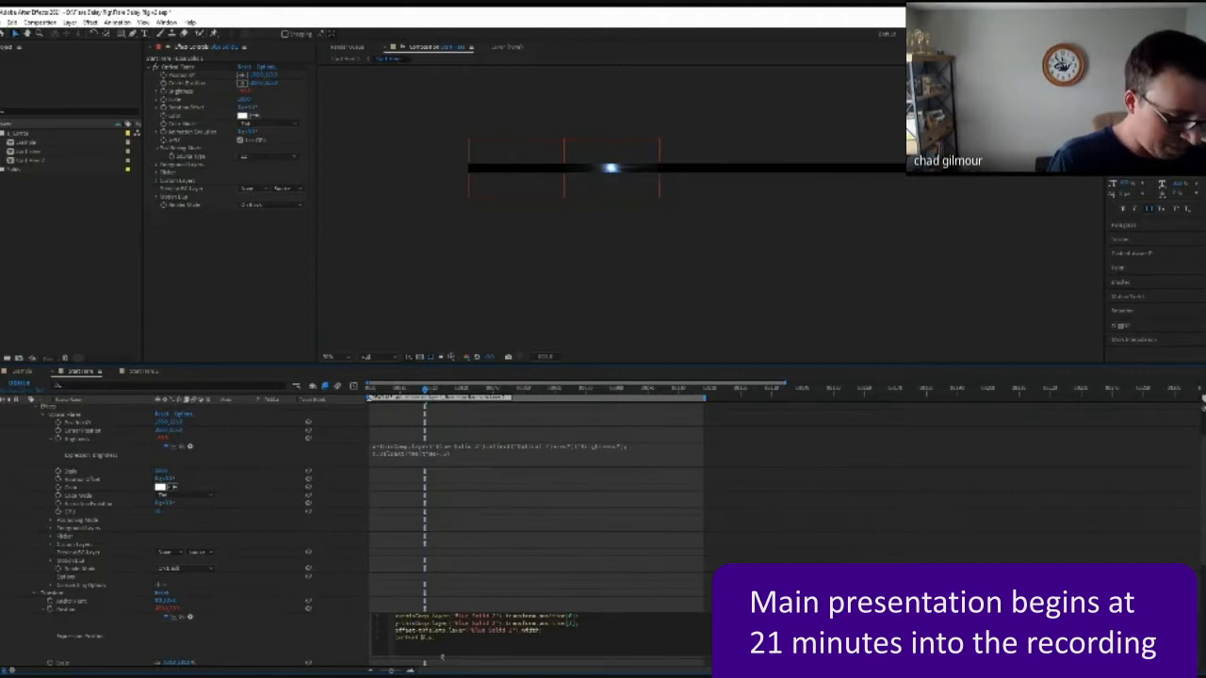
click(35, 534)
click(436, 643)
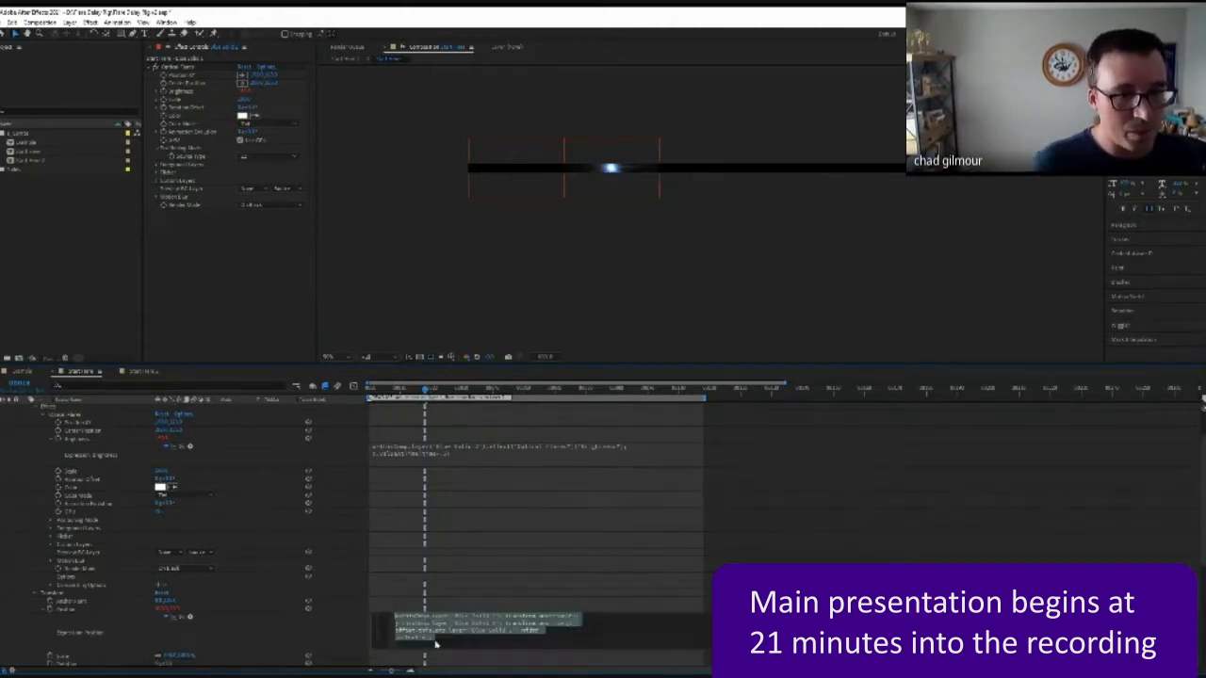
click(485, 644)
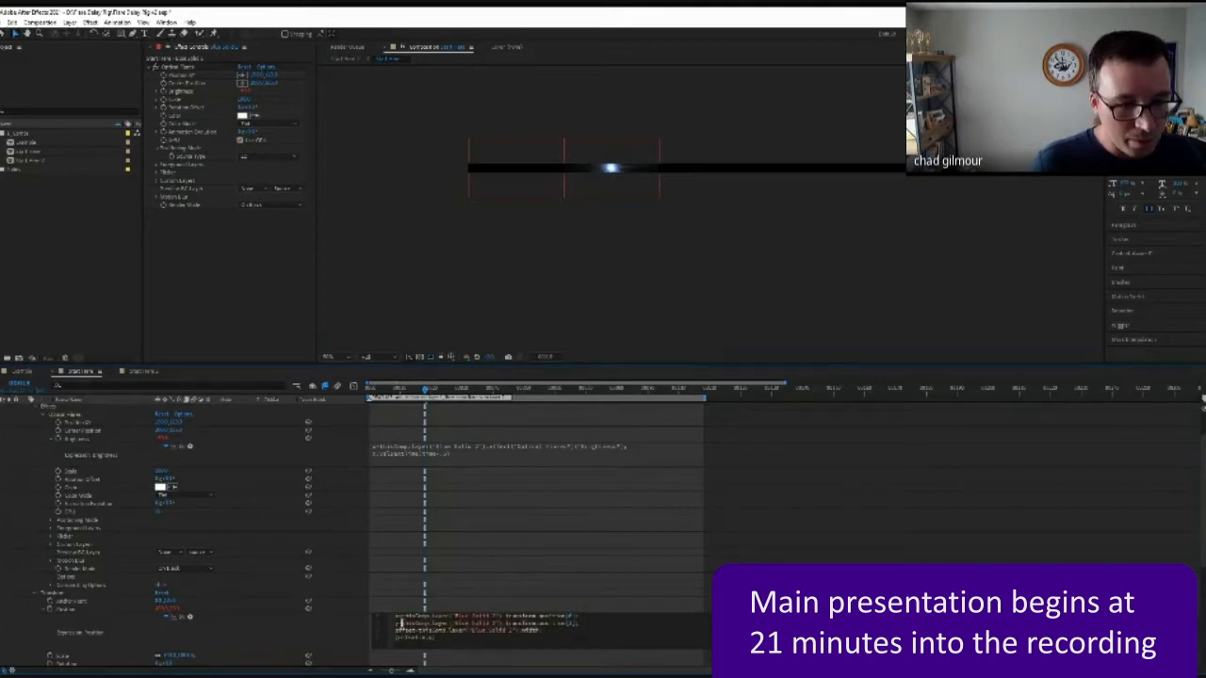
Step: Review the offset line's layer width reference and the closing line of the duplicate's position expression
drag(397, 631, 539, 630)
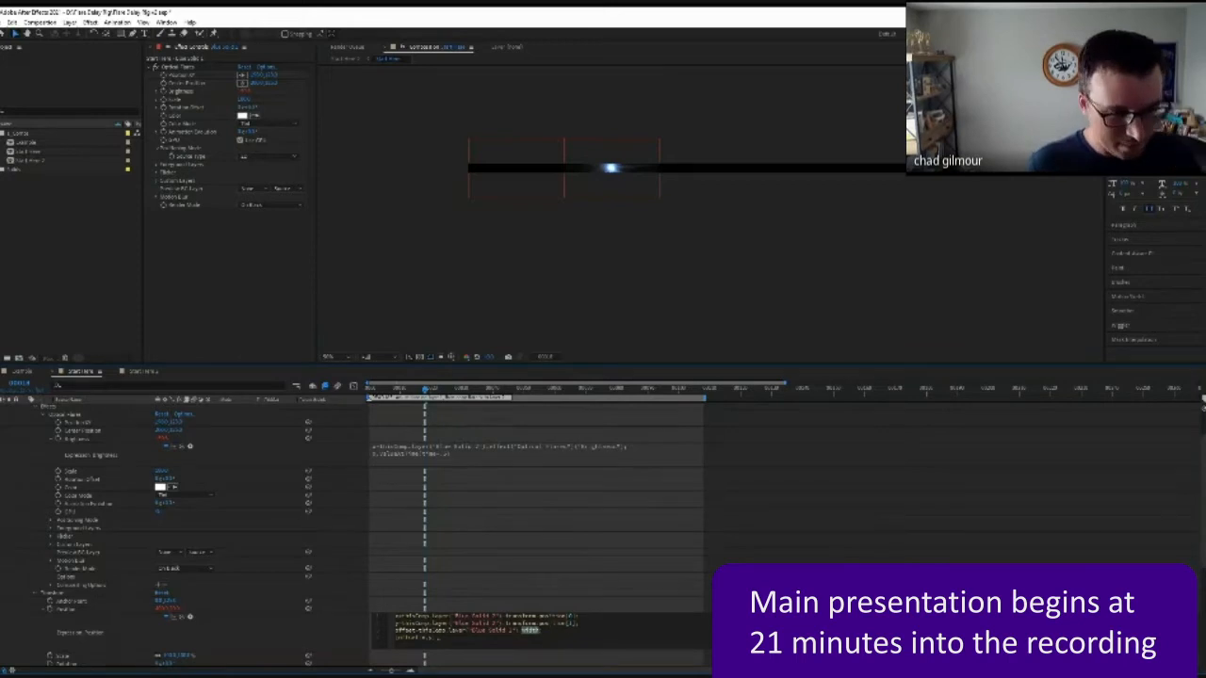
click(443, 637)
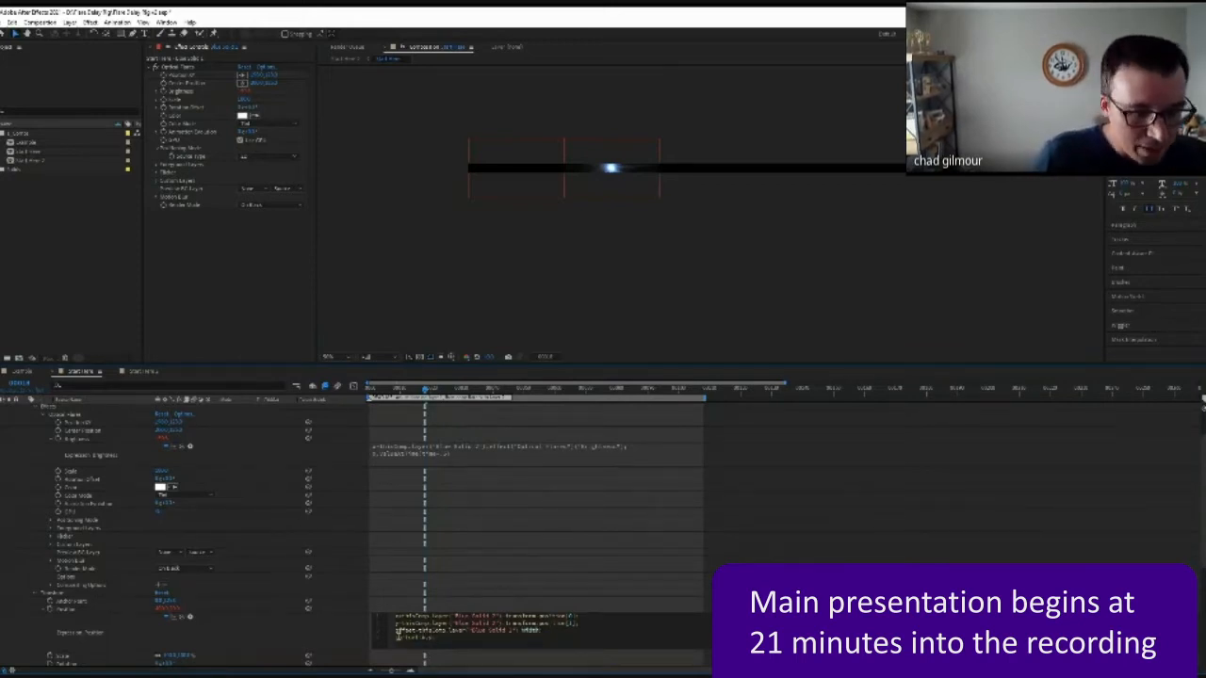
drag(420, 629, 537, 631)
click(423, 638)
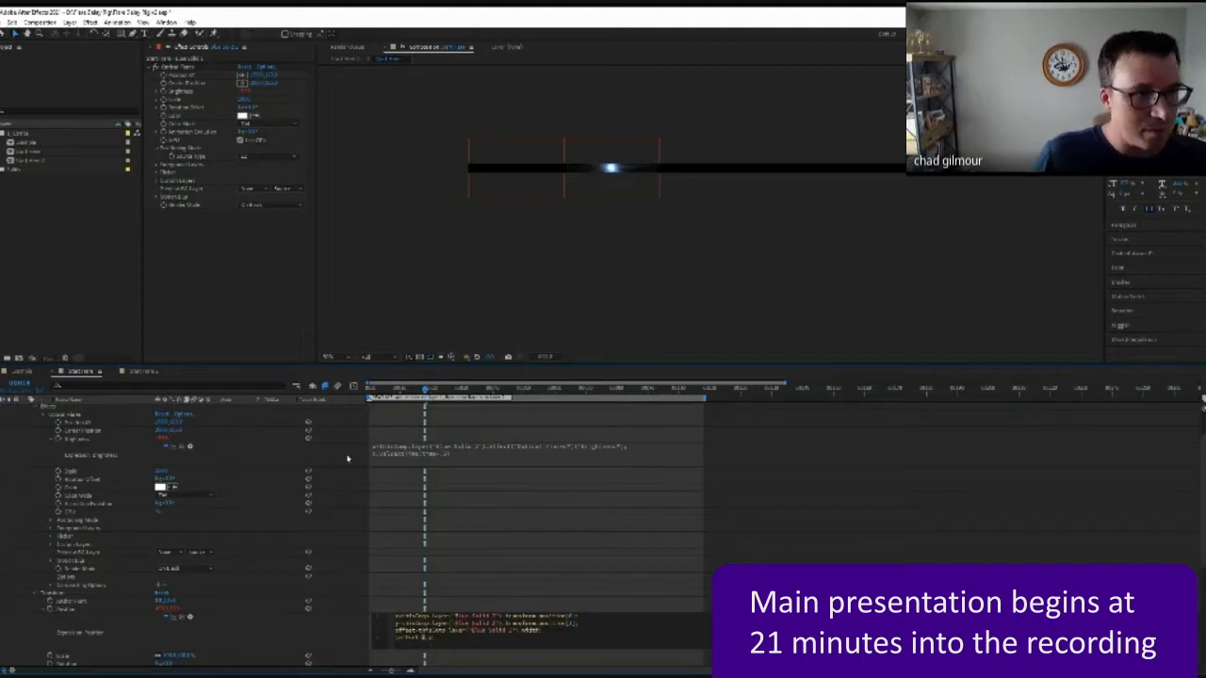
Step: Shift the original blue solid horizontally to test whether the duplicate follows it
scroll(91, 494, up, 2)
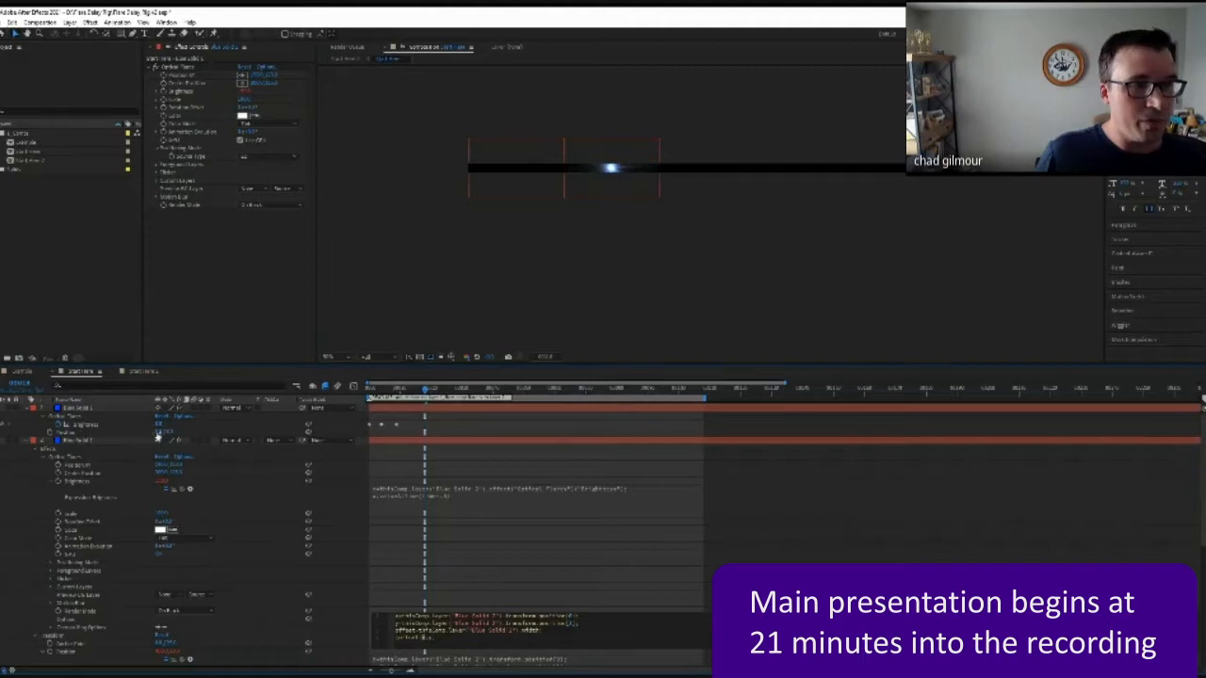
drag(159, 433, 268, 432)
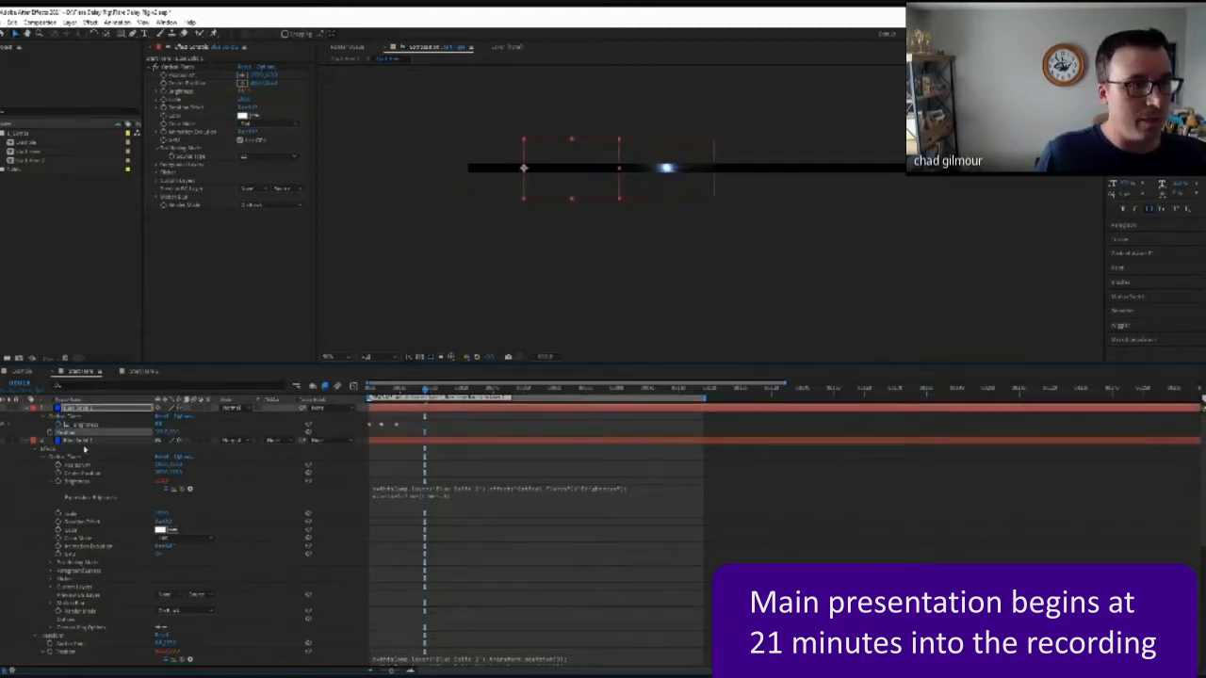
click(88, 441)
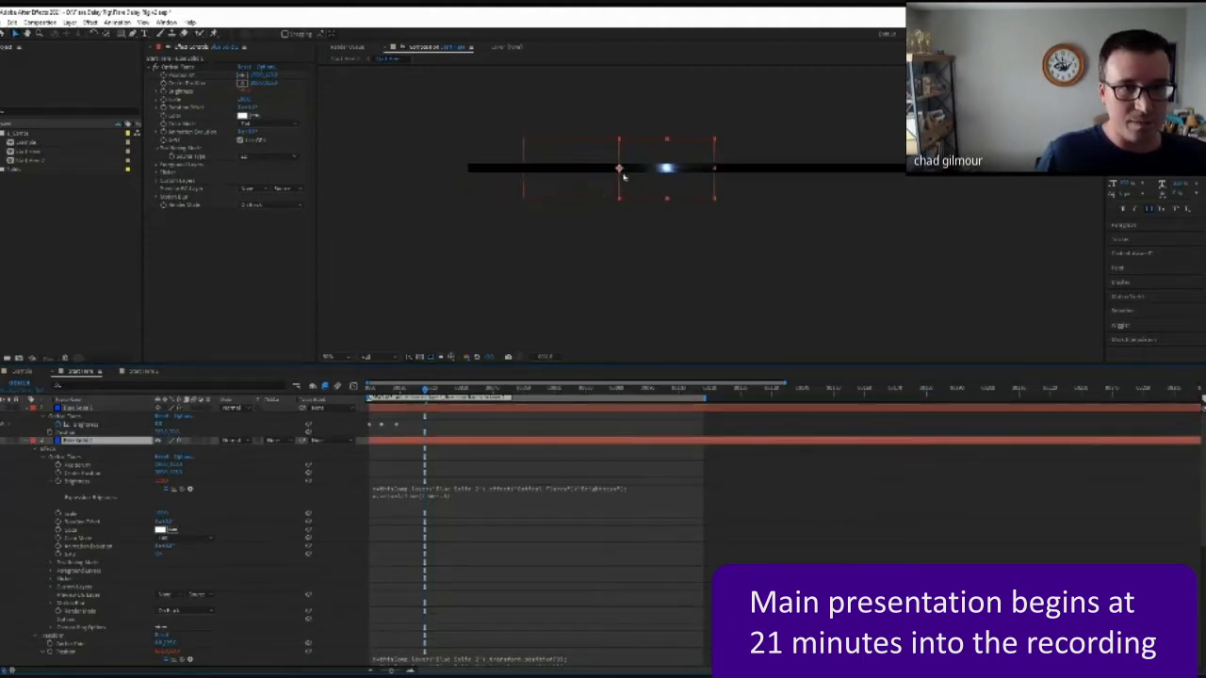
click(164, 431)
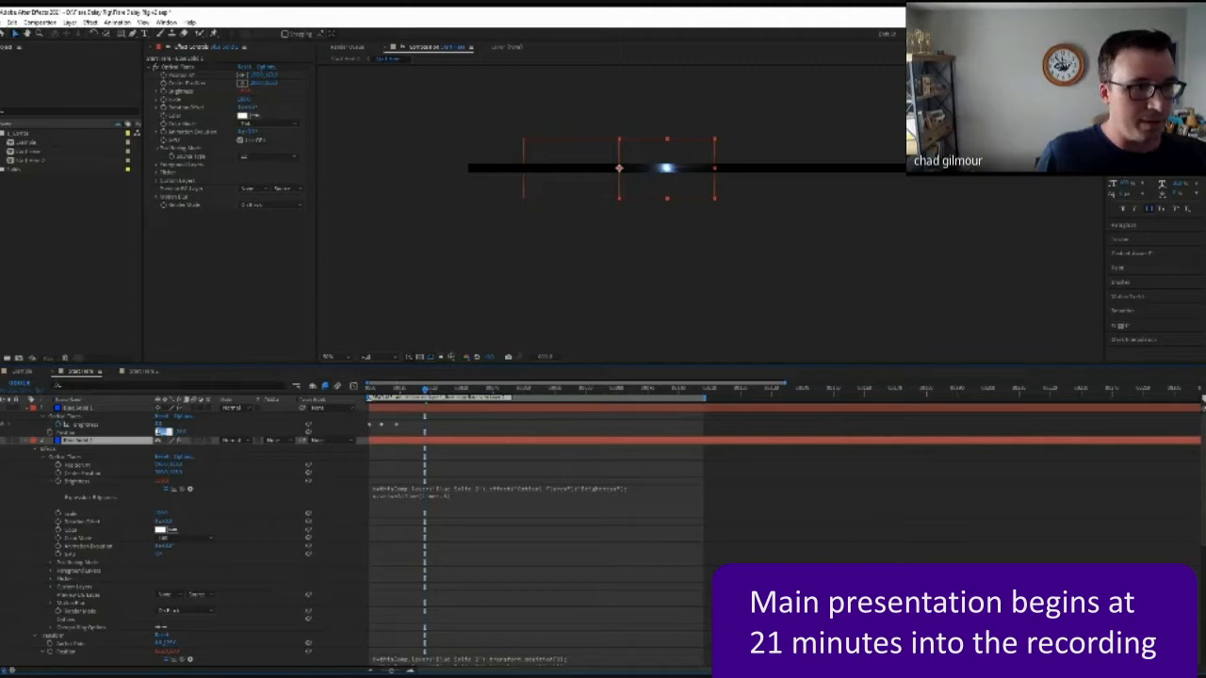
Step: Preview a larger width for the original blue solid in its solid settings and cancel the change
click(94, 409)
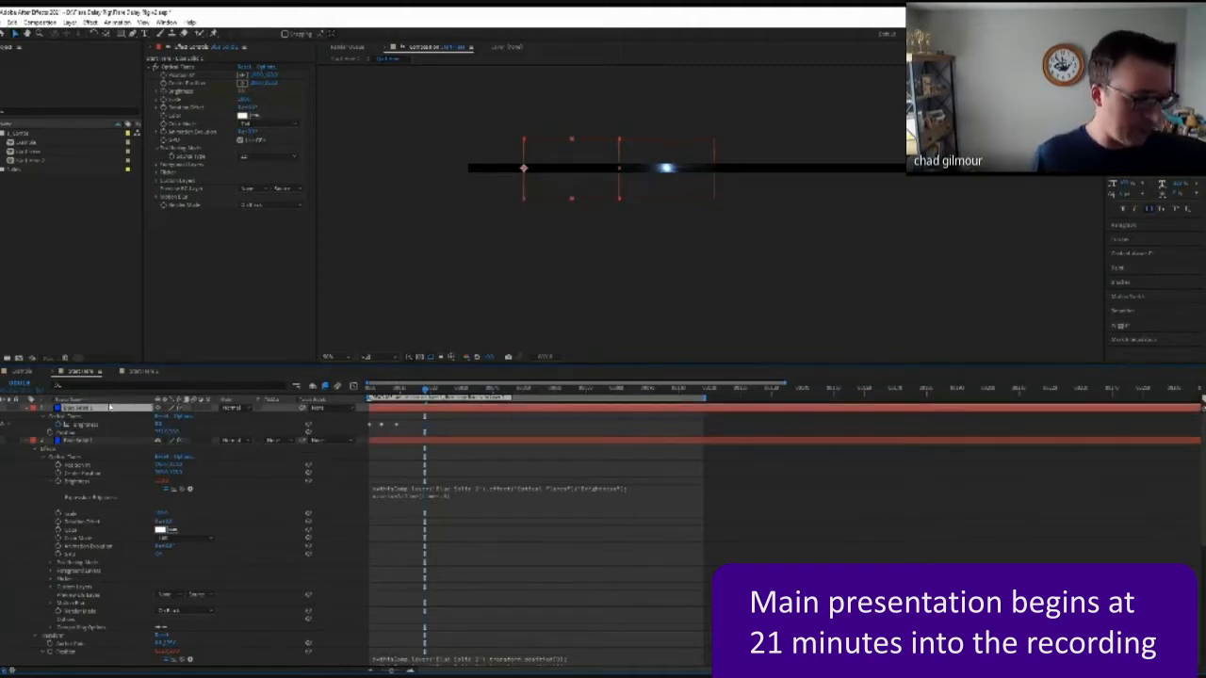
key(ctrl+shift+y)
drag(554, 276, 839, 240)
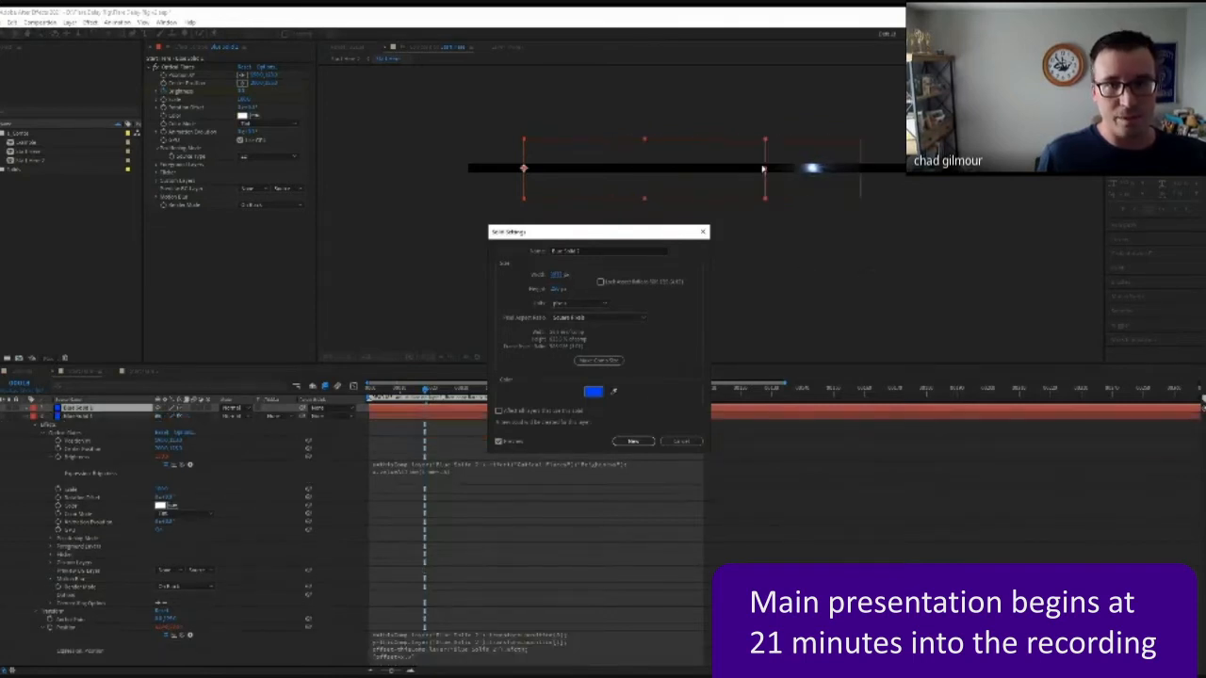
click(681, 442)
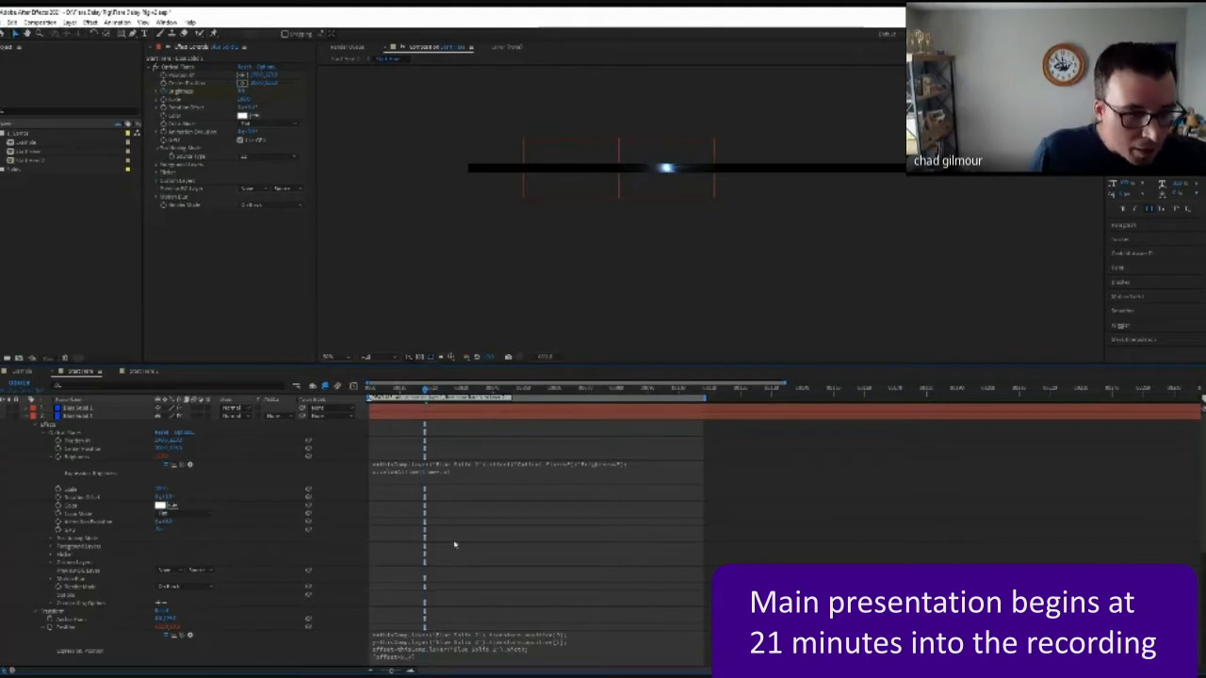
Step: Collapse the duplicate solid's properties and recolor that layer bright green as a new solid
click(26, 415)
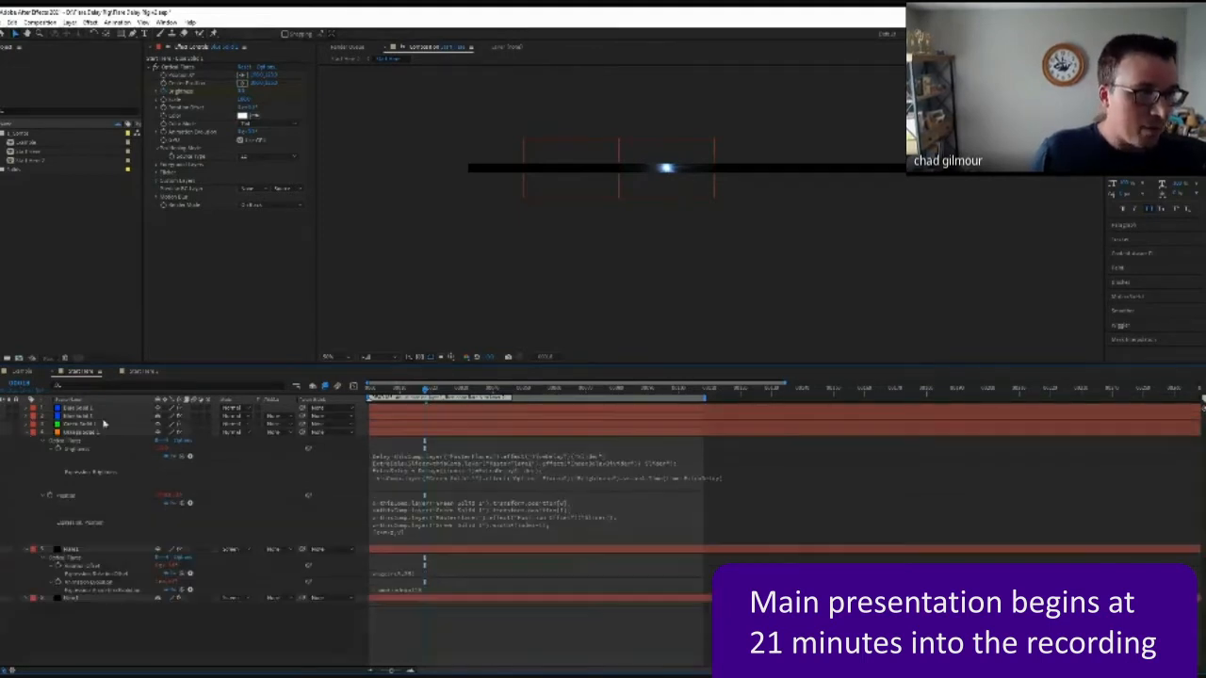
click(99, 415)
key(ctrl+shift+y)
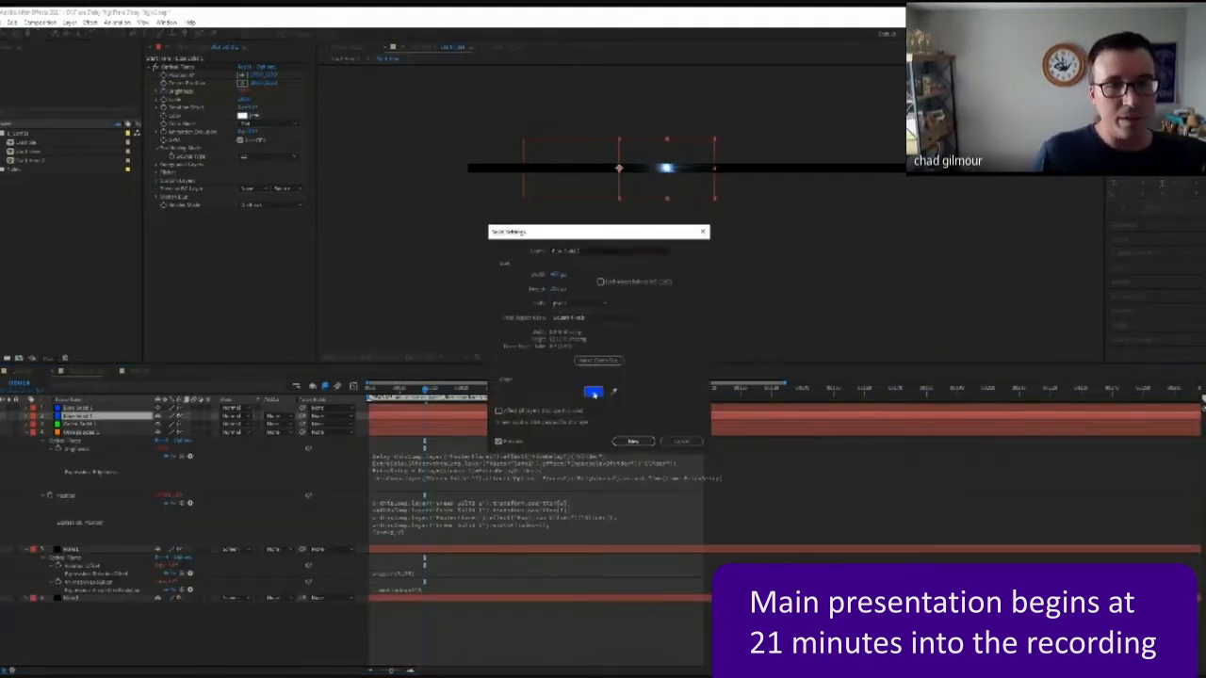
click(594, 392)
click(281, 360)
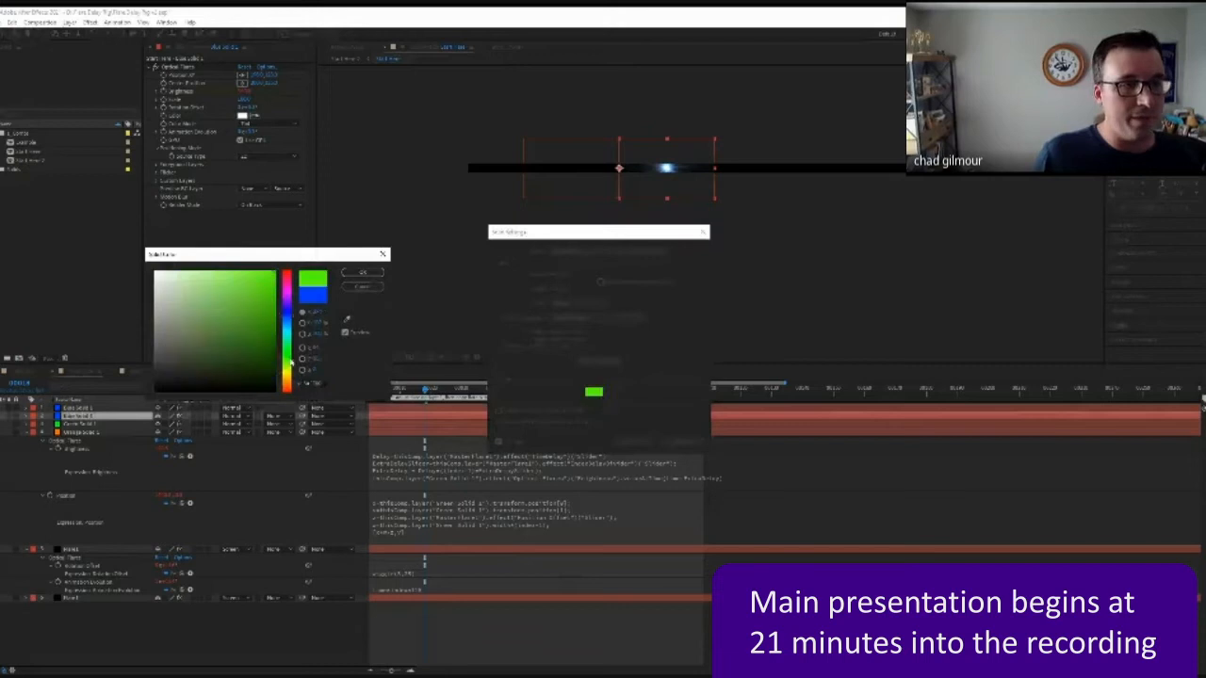
click(354, 274)
click(629, 452)
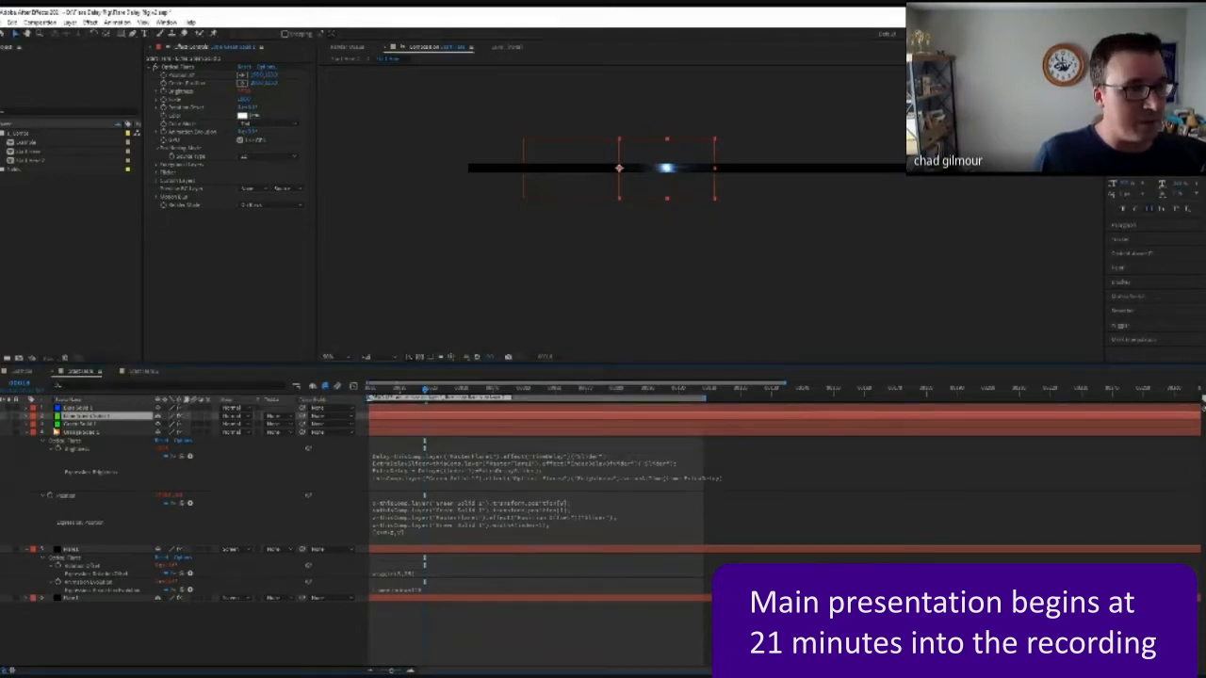
Step: Change the duplicate solid's color from green to cyan in its solid settings
key(ctrl+shift+y)
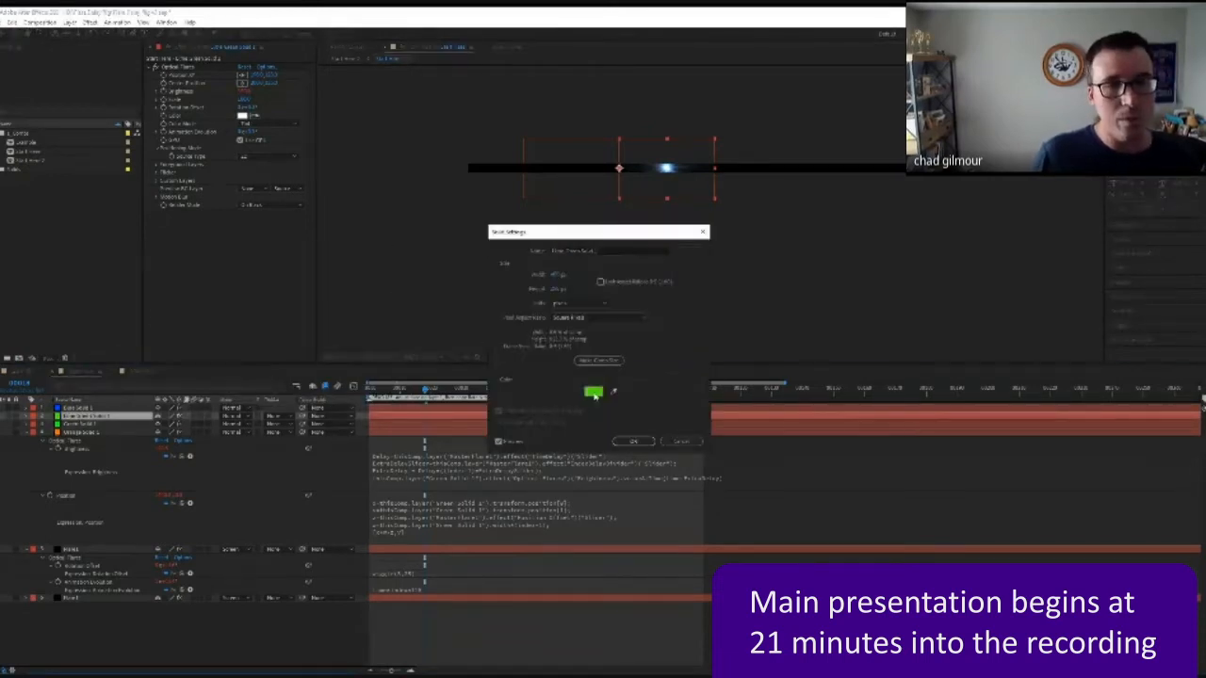
click(594, 393)
drag(289, 344, 289, 323)
click(363, 275)
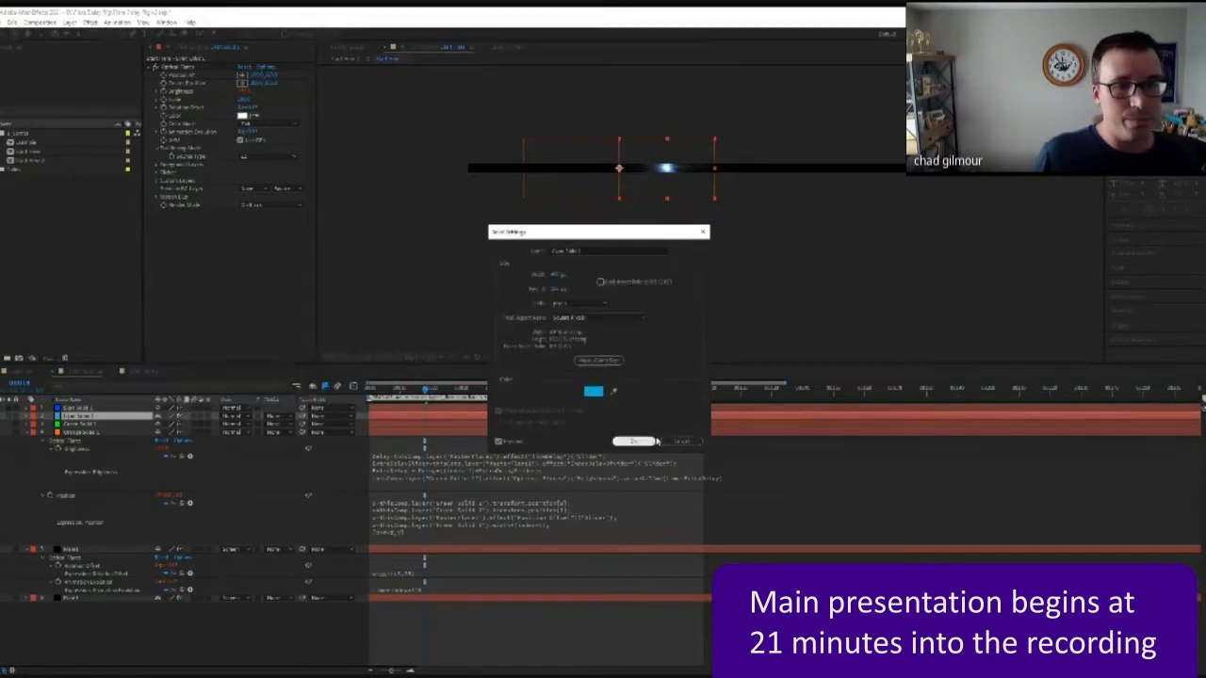
click(633, 441)
Step: Duplicate the cyan solid four times
key(ctrl+d)
key(ctrl+d)
key(ctrl+d)
key(ctrl+d)
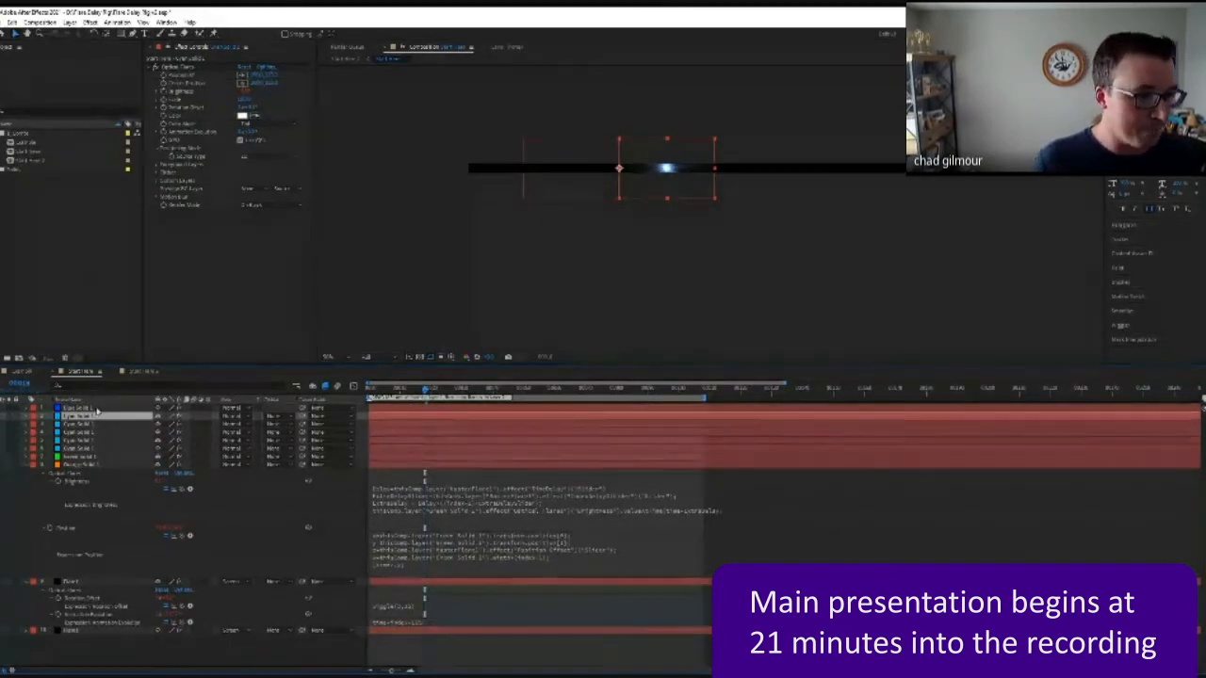
Step: Set the original blue solid's X position to 0
key(ctrl+d)
click(164, 416)
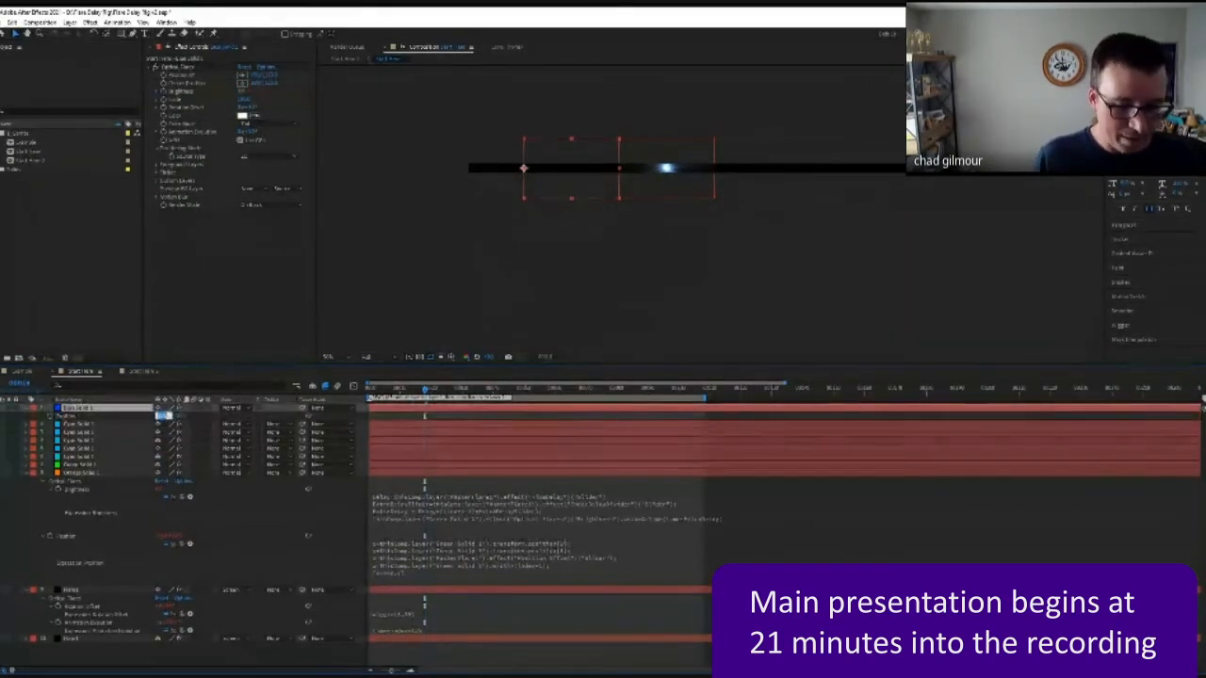
text(0)
key(Return)
Step: Delete the four extra cyan solid copies and collapse the orange solid's and the upper flare layer's properties
drag(50, 427, 76, 455)
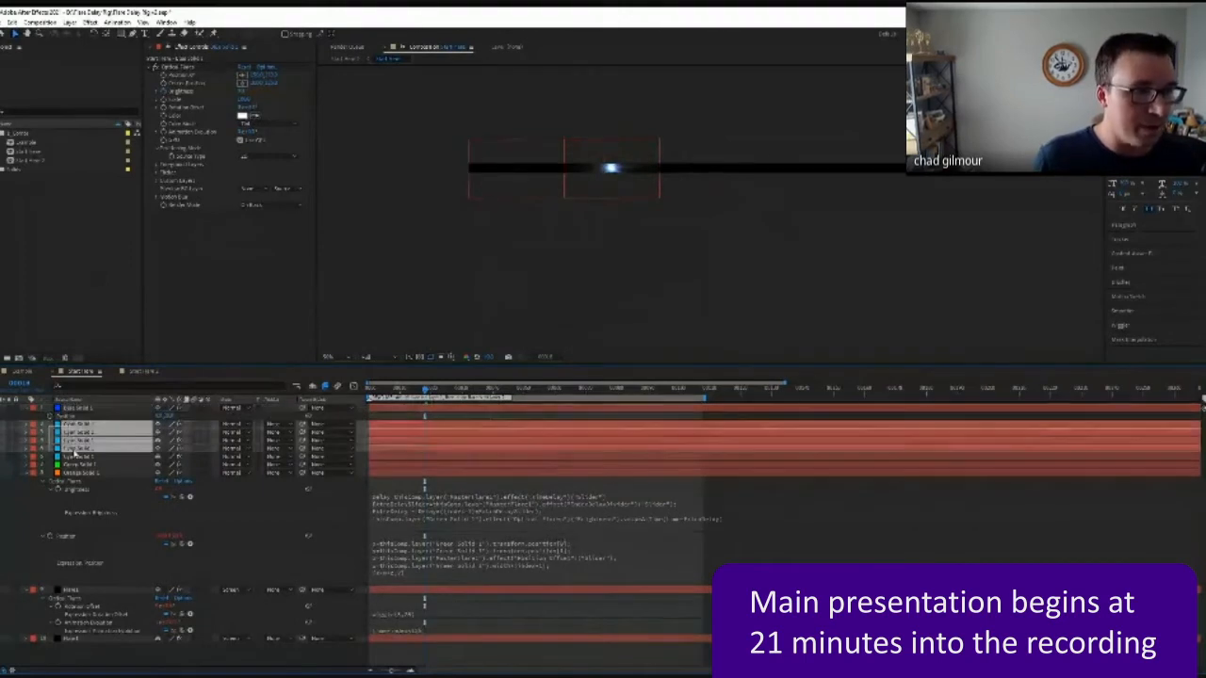
key(Delete)
click(26, 440)
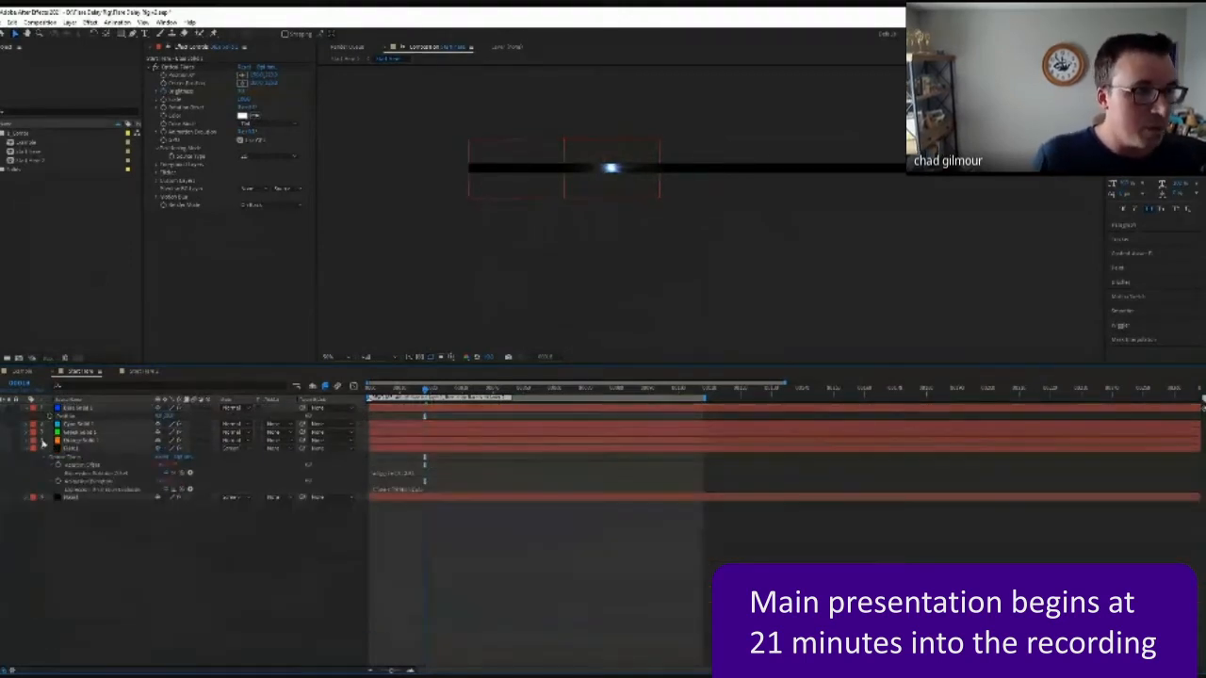
click(27, 449)
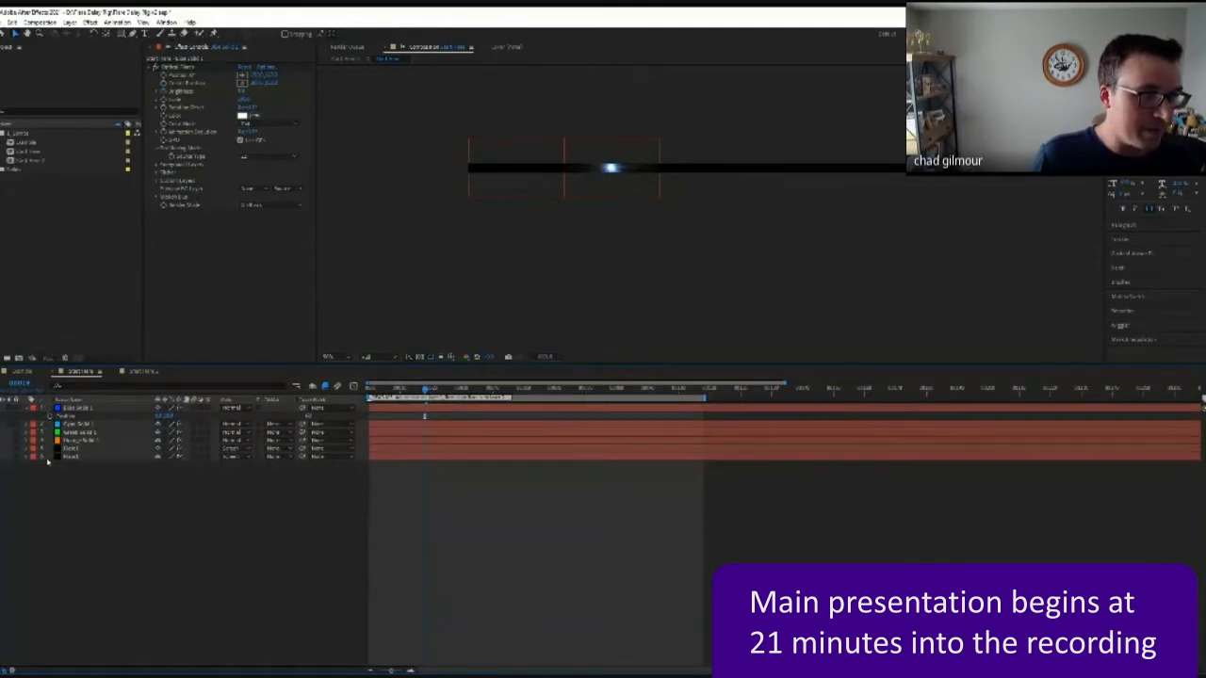
Step: Reveal the brightness and position expressions on the cyan solid and the orange solid for comparison
click(73, 410)
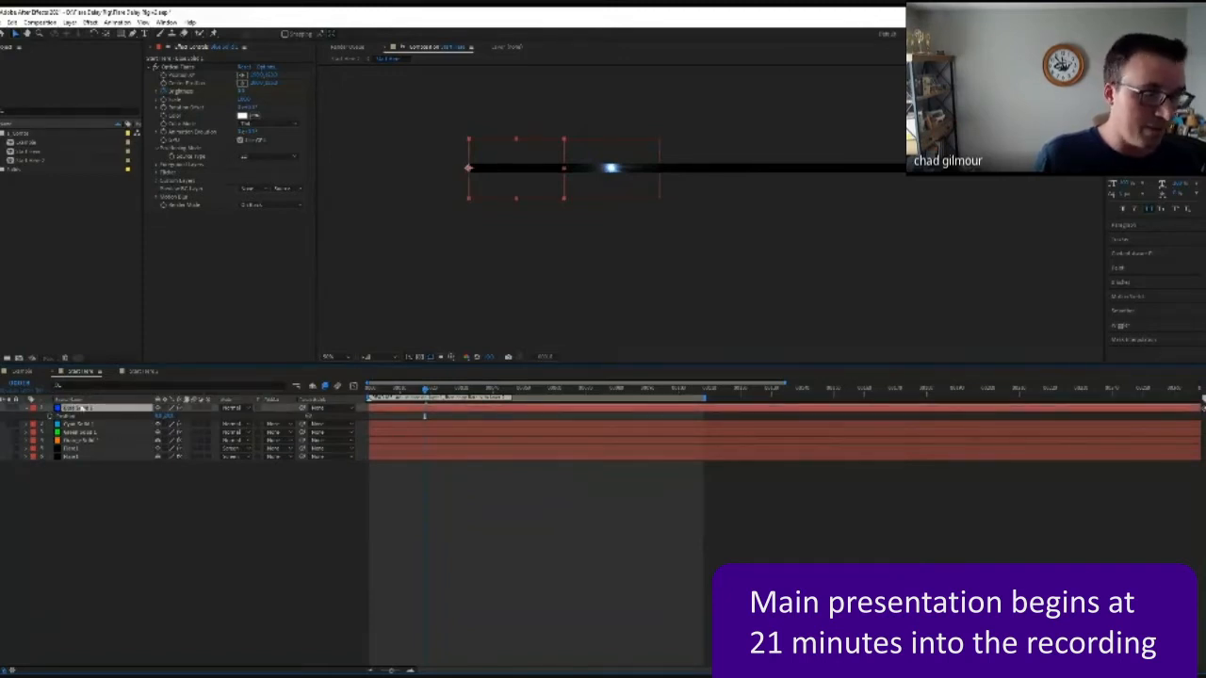
click(75, 426)
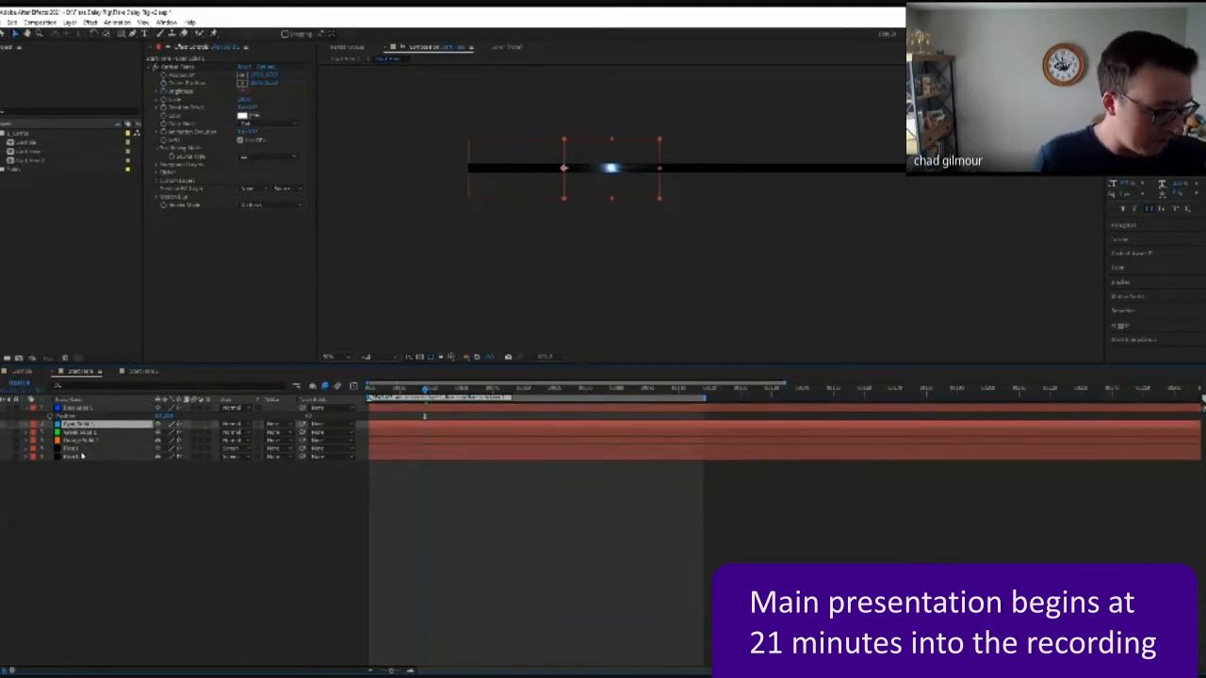
key(e)
key(e)
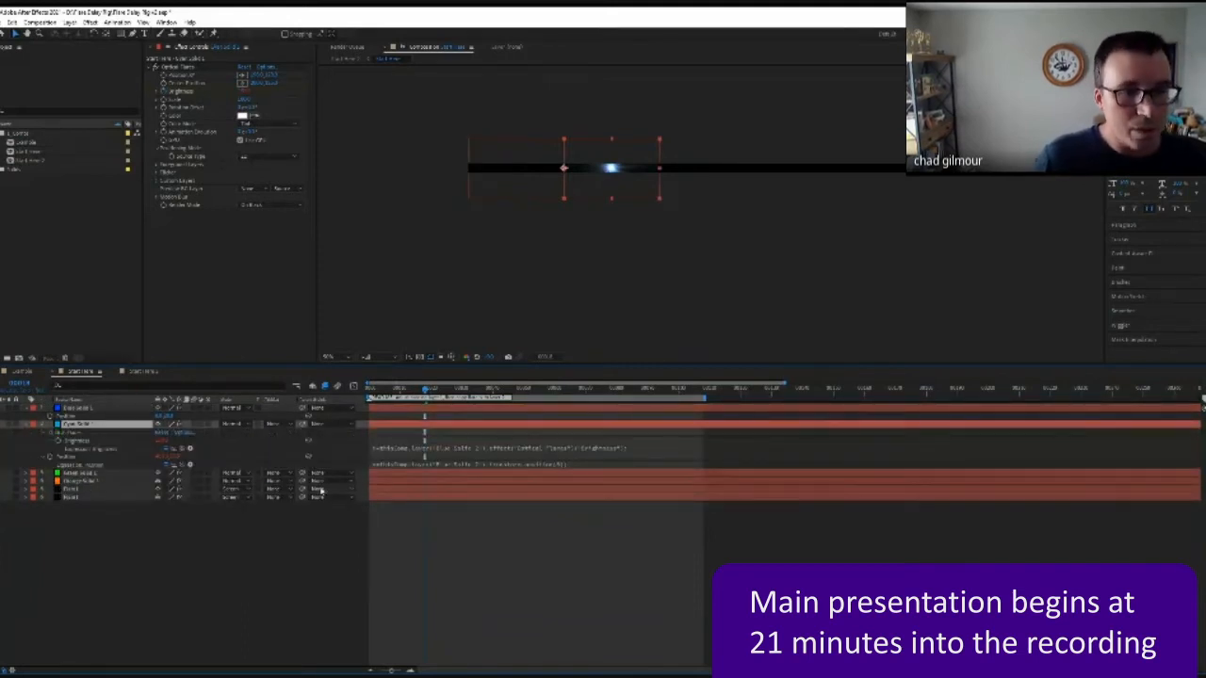
click(85, 473)
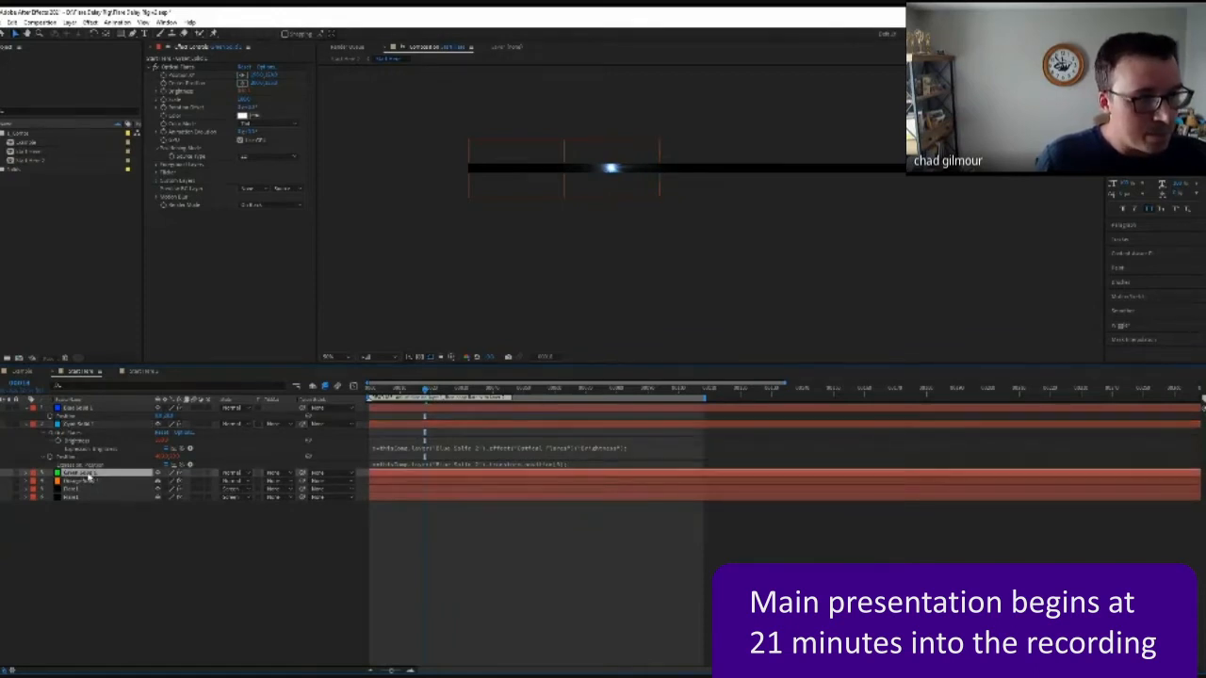
click(95, 481)
key(e)
key(e)
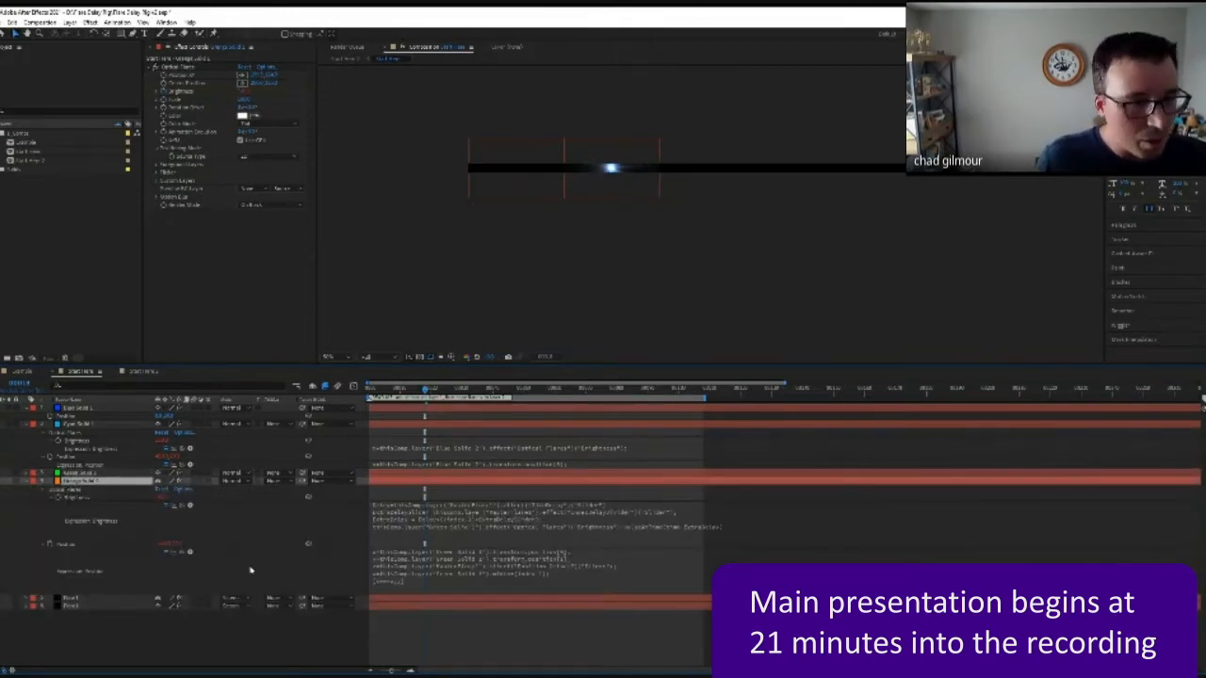
Step: Multiply the width-based offset by index in the cyan solid's position expression
click(83, 425)
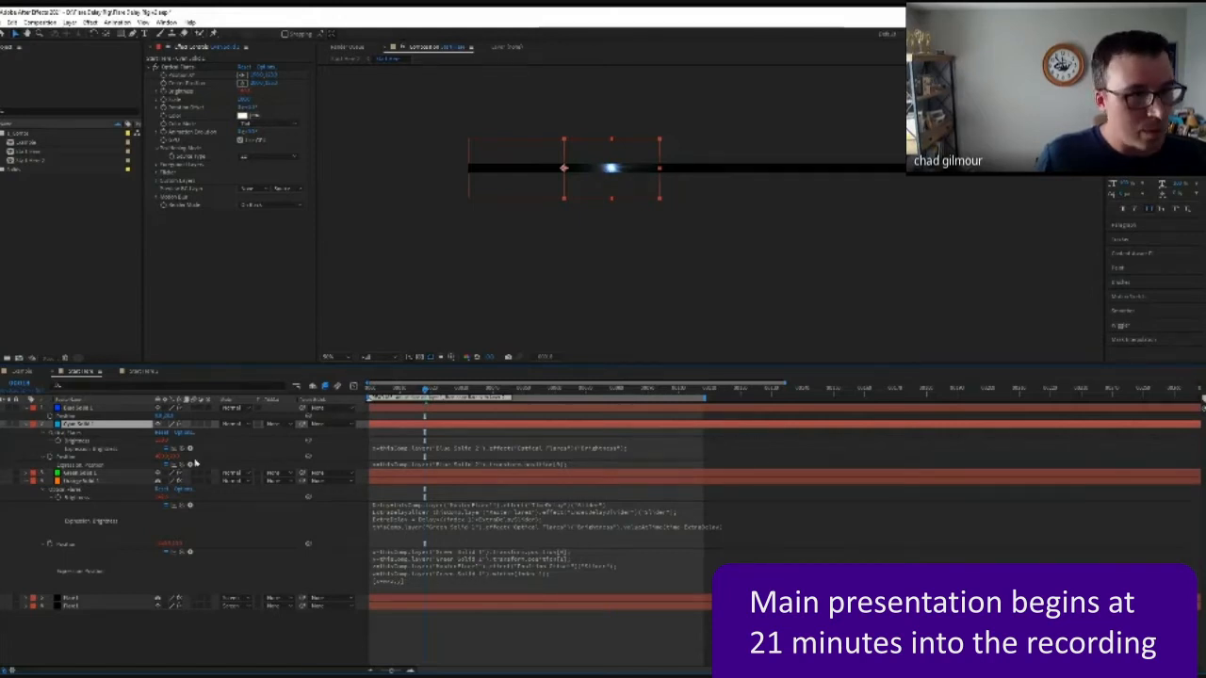
click(458, 467)
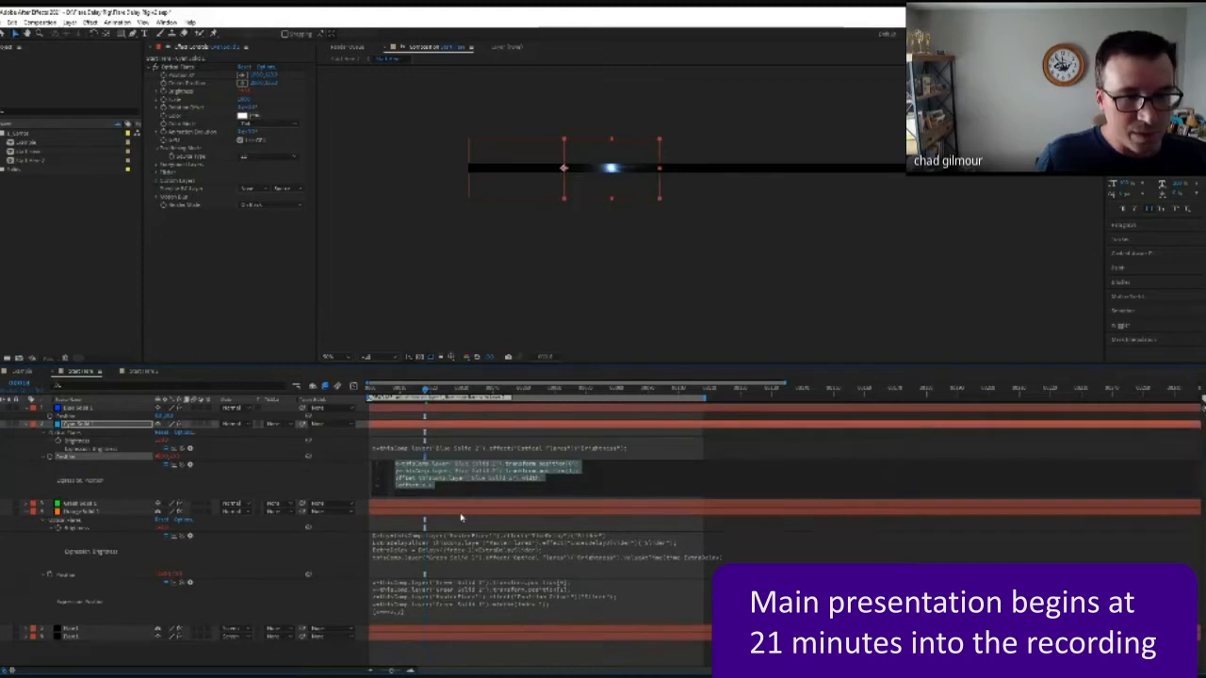
click(465, 490)
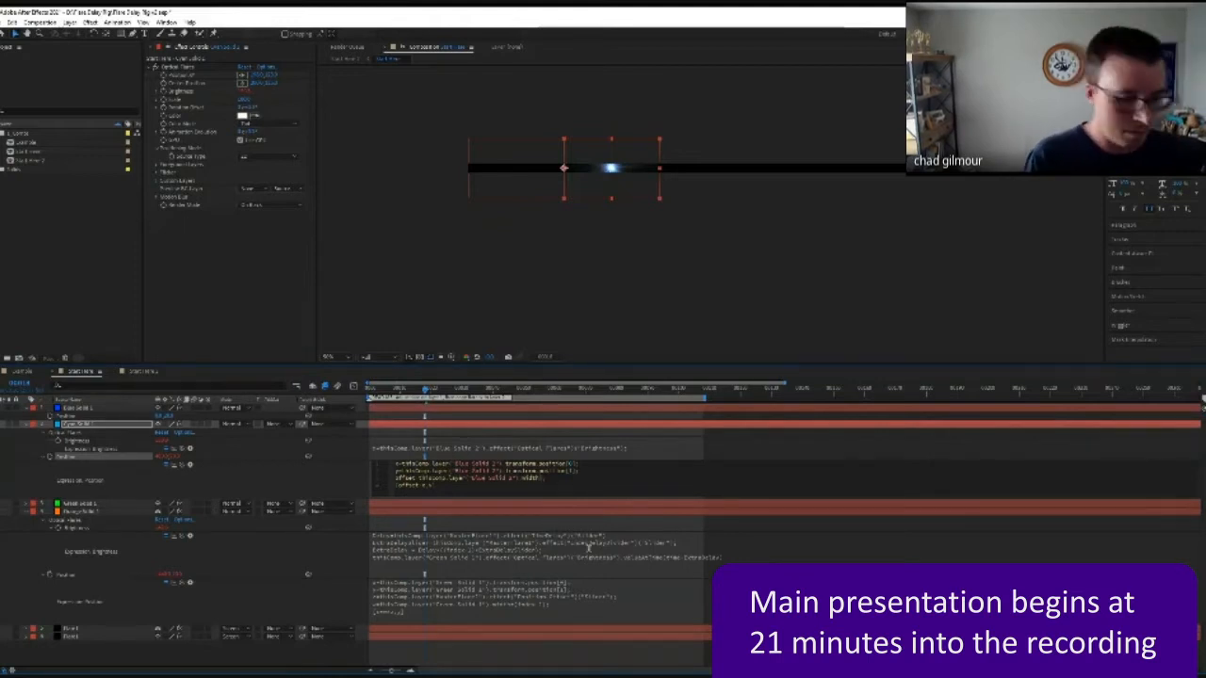
text(index)
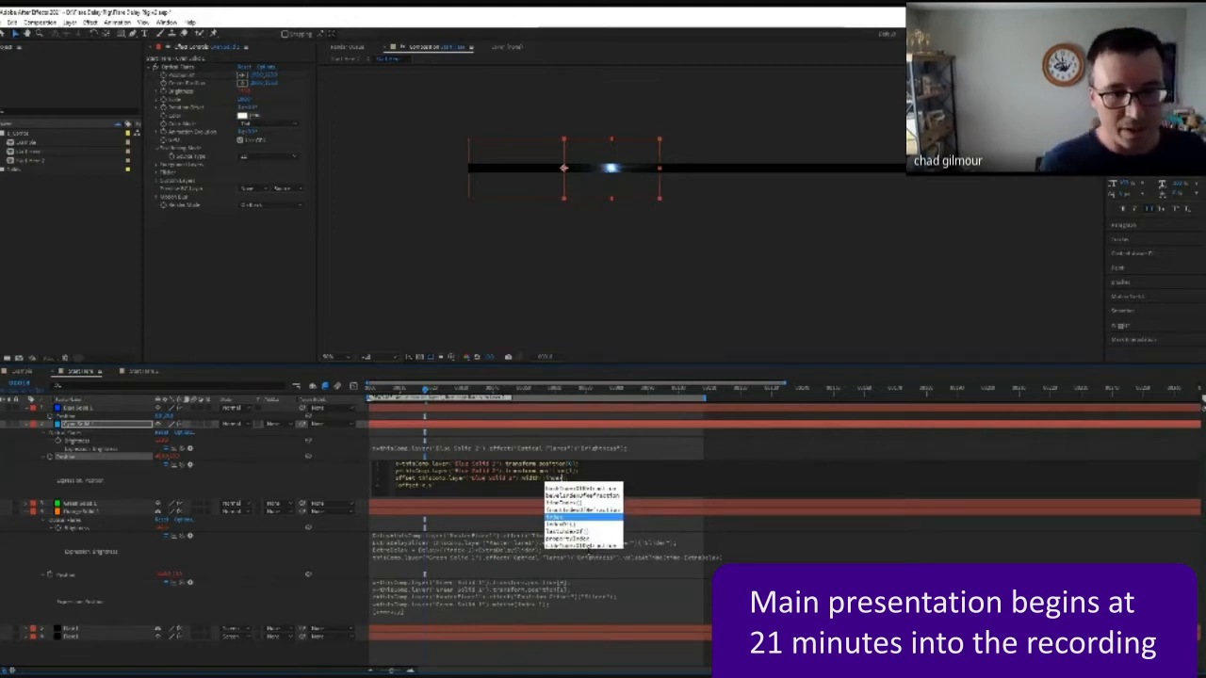
click(24, 478)
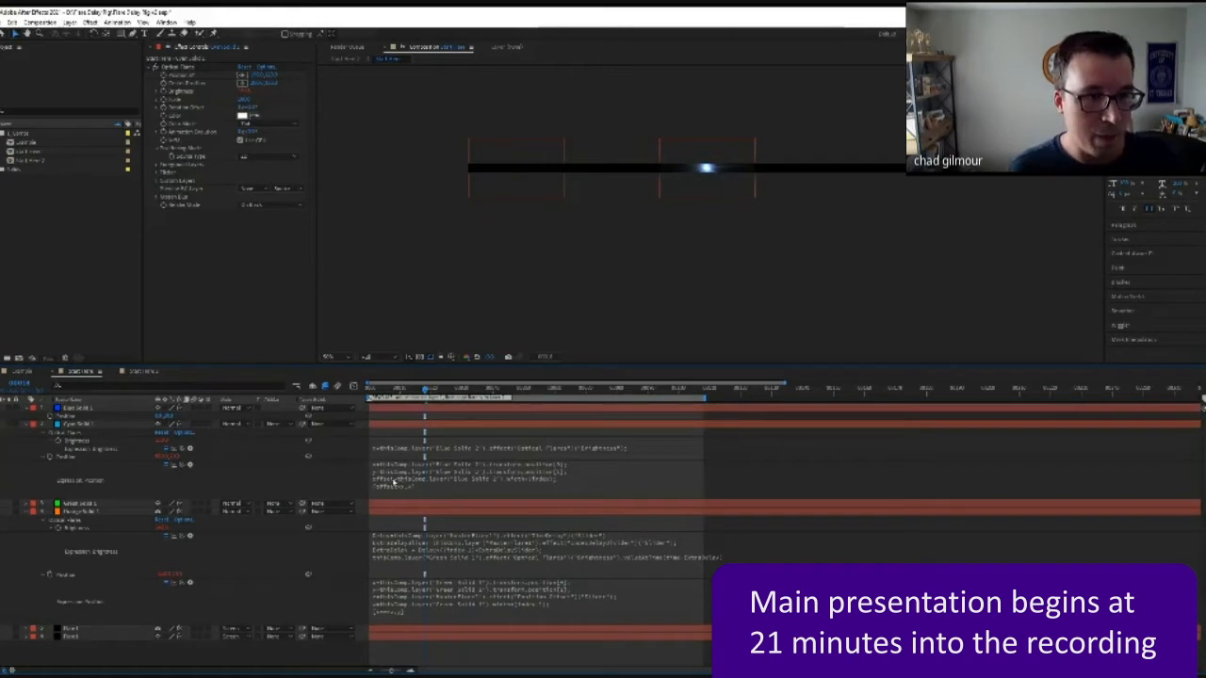
Step: Examine the layer width reference in the offset line of the cyan solid's position expression
click(398, 490)
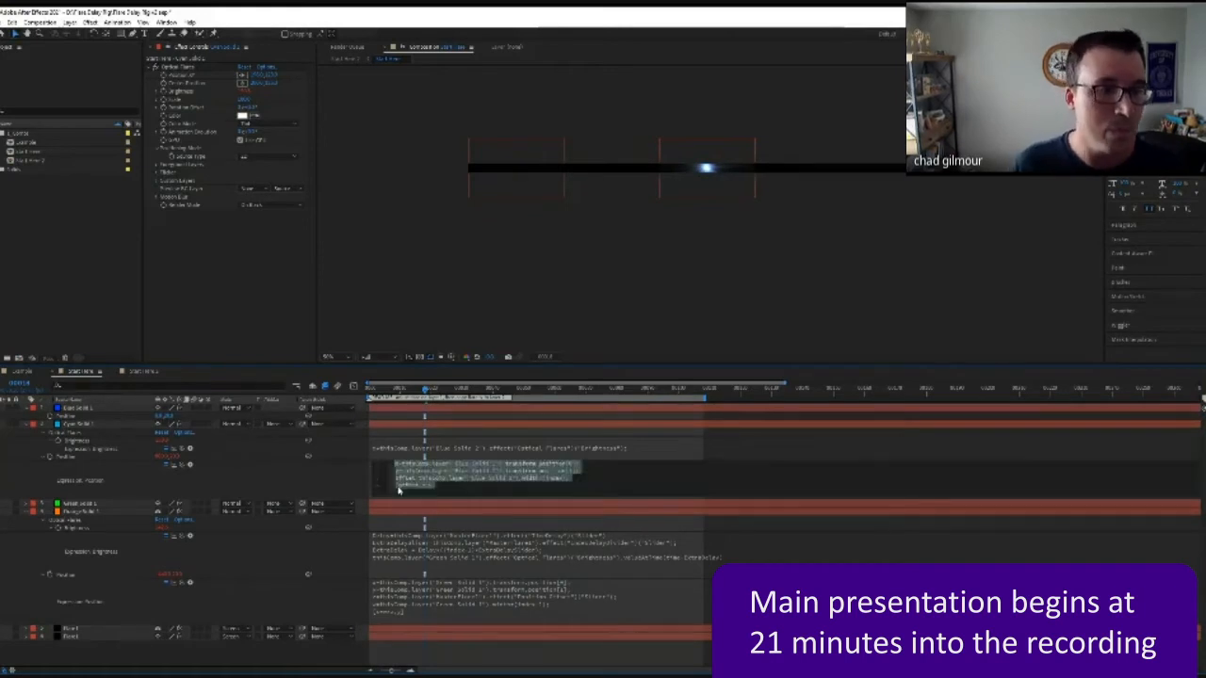
click(407, 481)
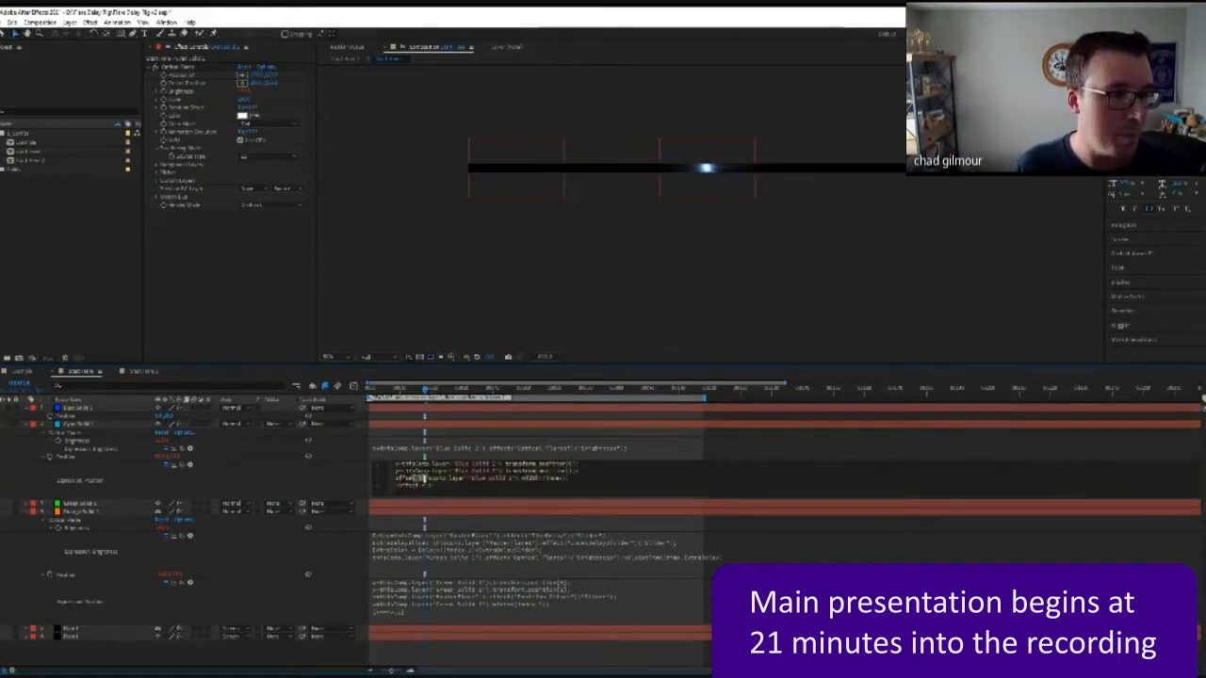
drag(419, 478, 520, 479)
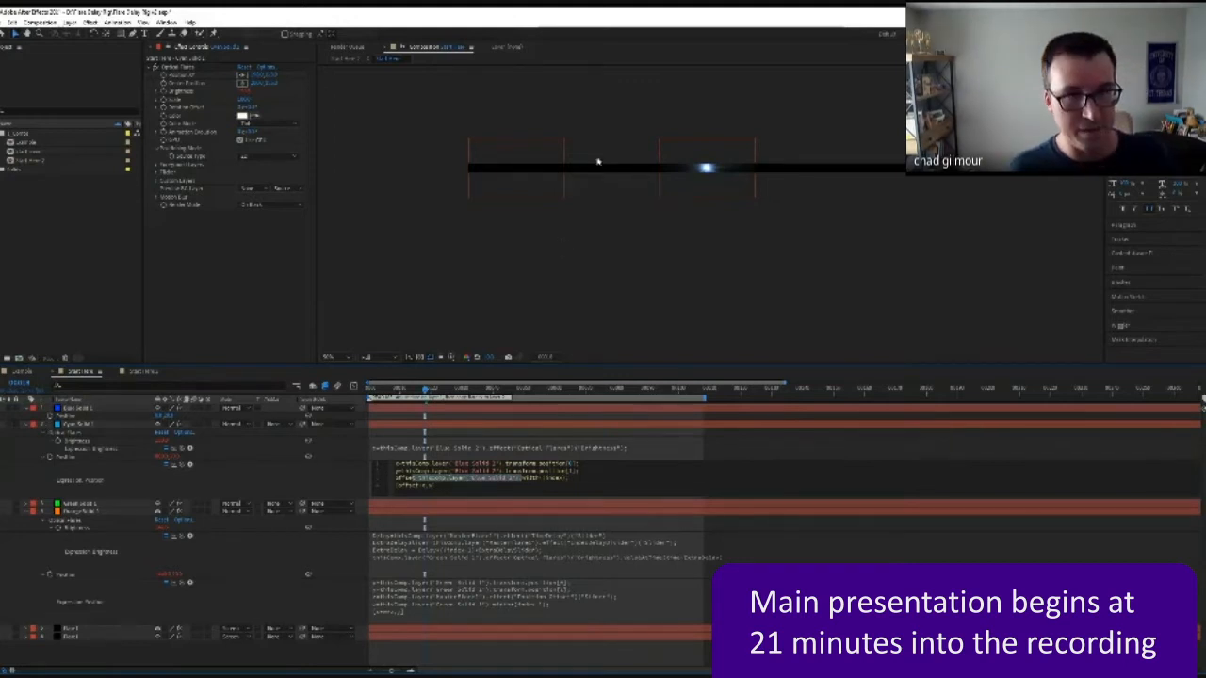
Step: Duplicate the cyan solid twice to test the index-based spacing, and undo the copies
click(96, 428)
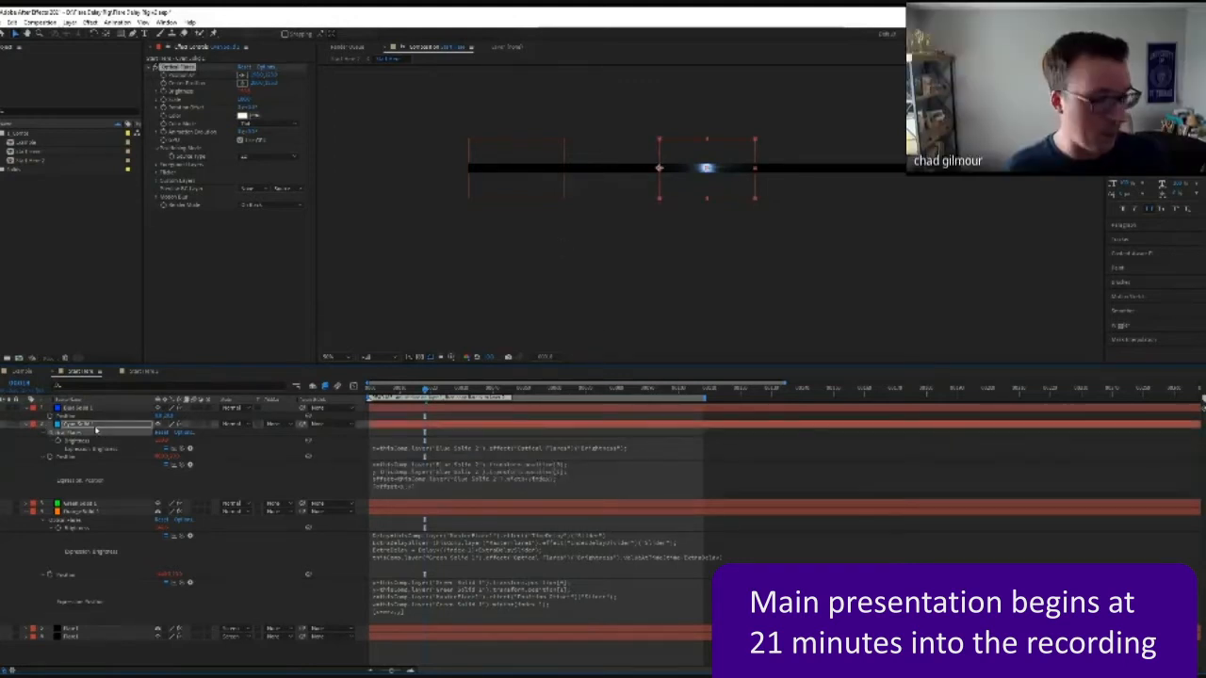
key(ctrl+d)
key(ctrl+z)
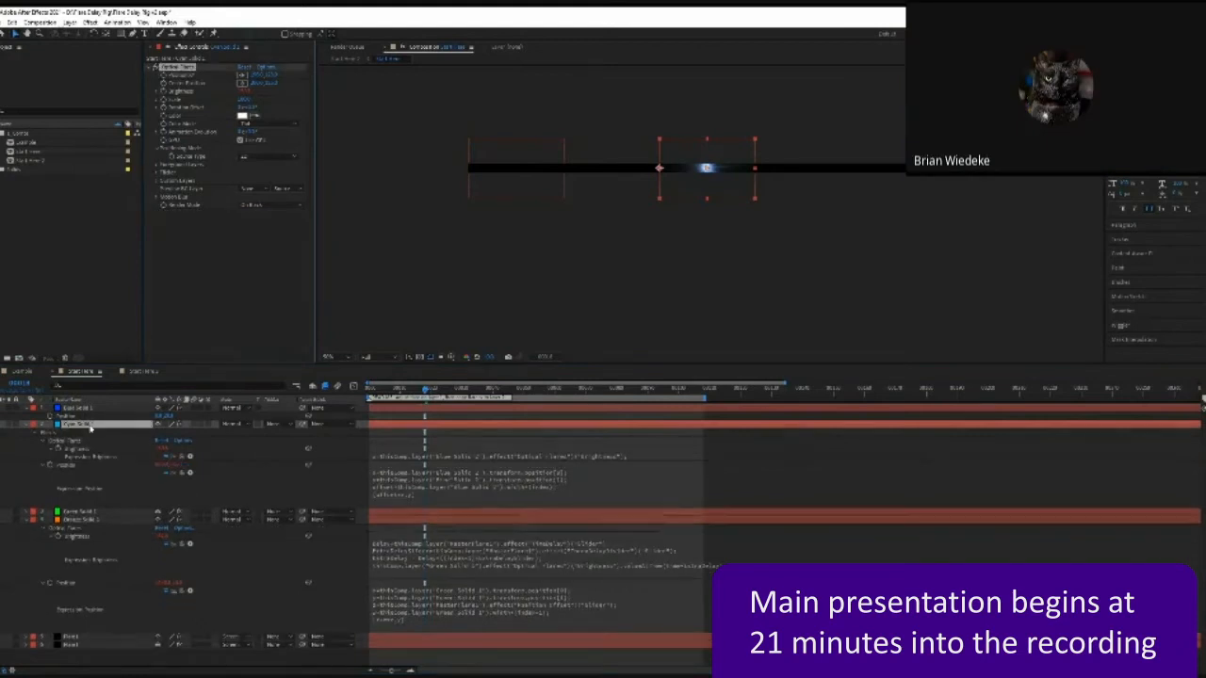
key(ctrl+d)
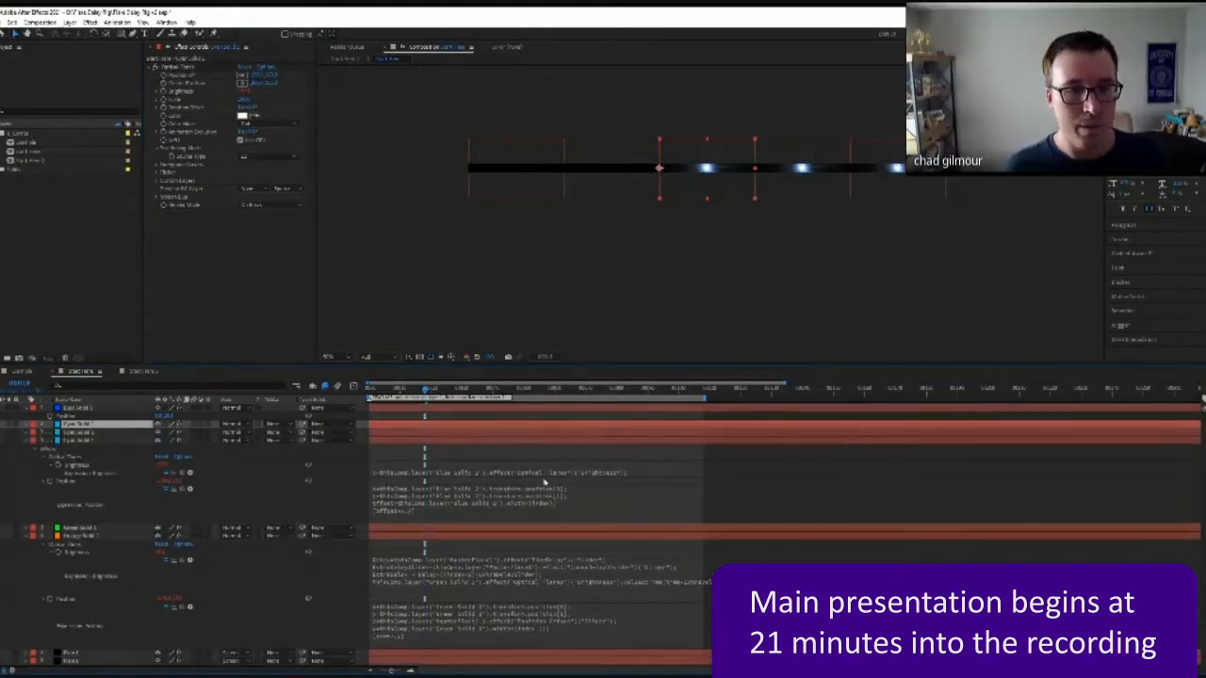
key(ctrl+z)
key(ctrl+z)
Step: Change the offset multiplier in the cyan solid's position expression to (index-1)
click(565, 490)
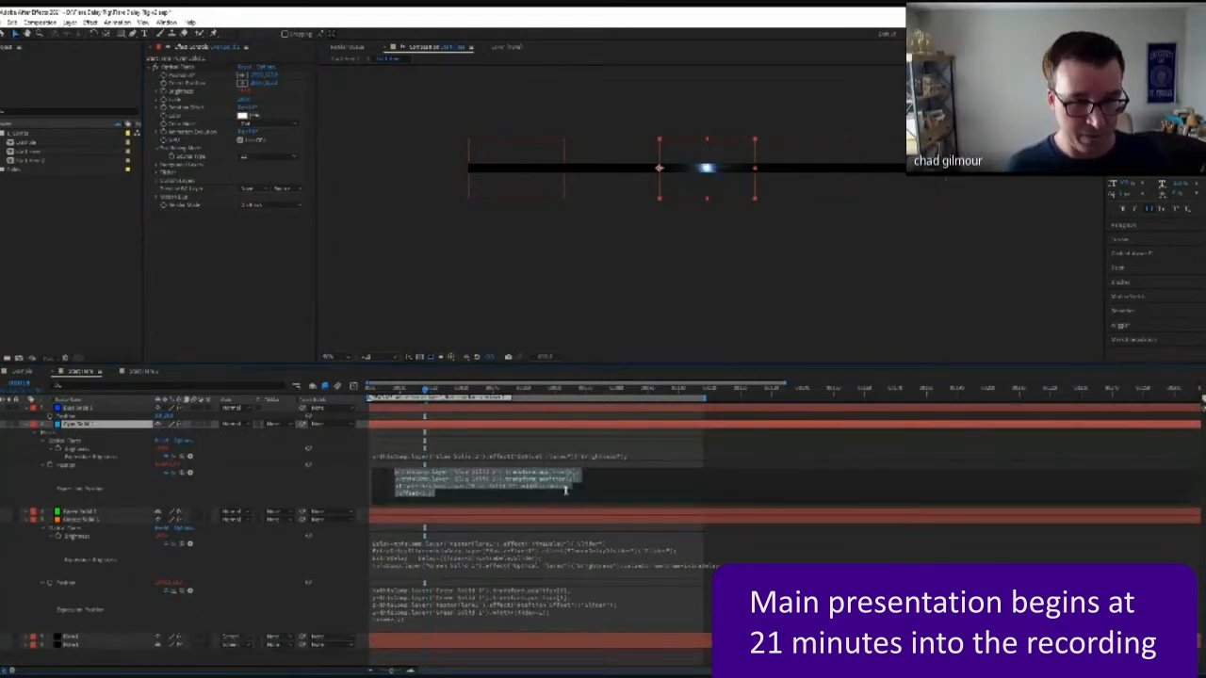
double_click(561, 488)
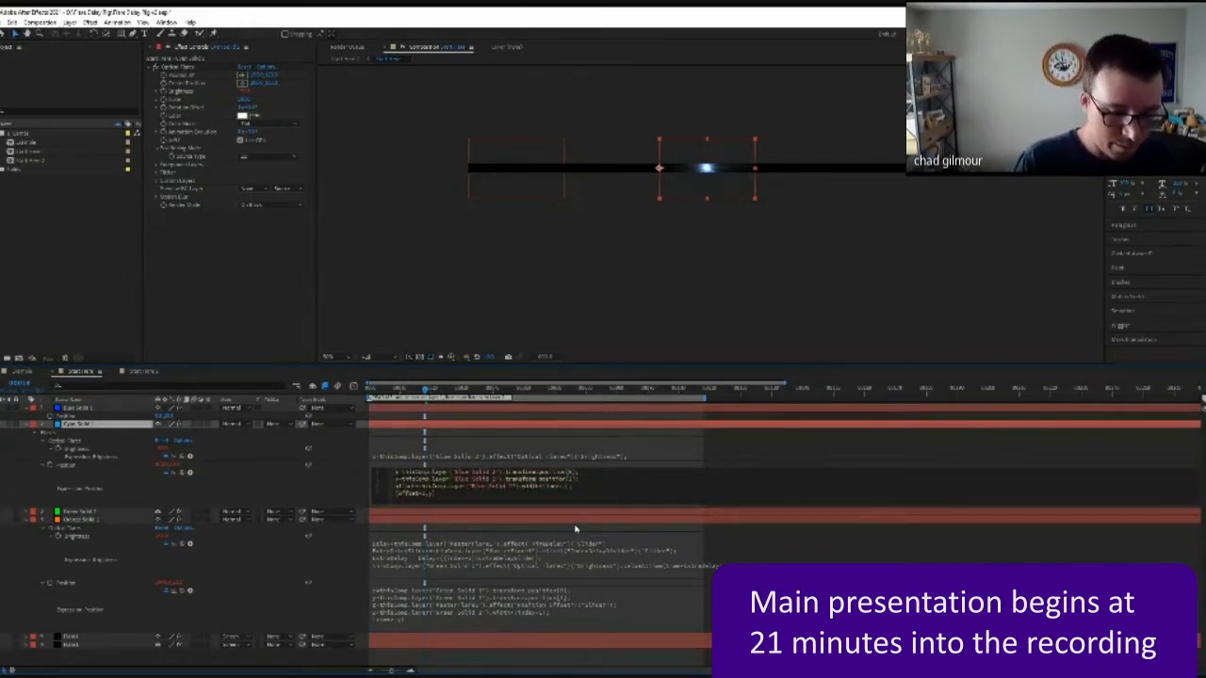
click(576, 529)
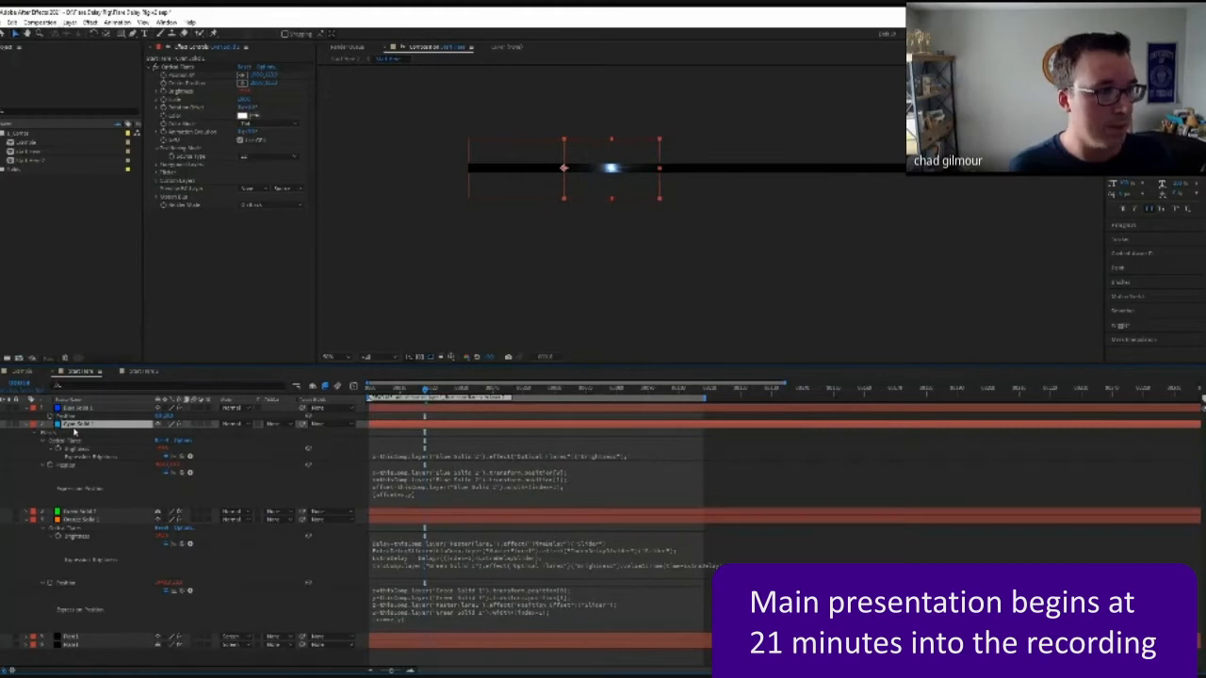
Step: Duplicate the cyan solid several times and delete two of the copies to test the automatic spacing
key(ctrl+d)
key(ctrl+d)
key(ctrl+d)
key(ctrl+d)
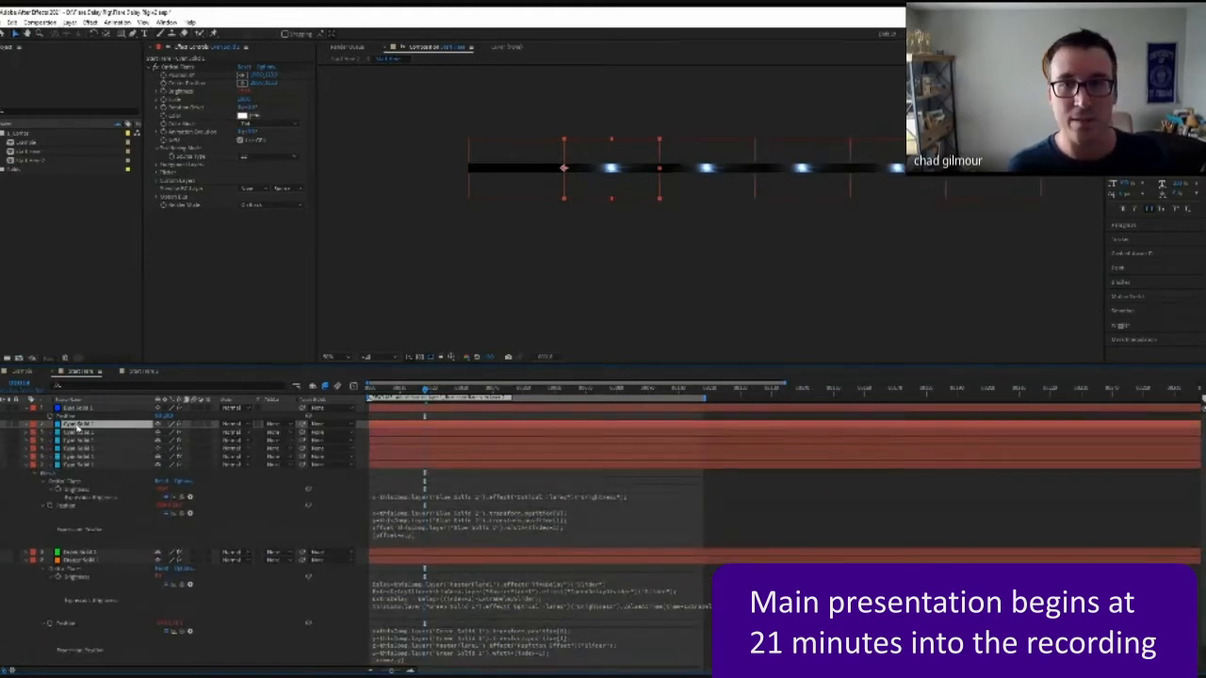
click(89, 432)
key(Delete)
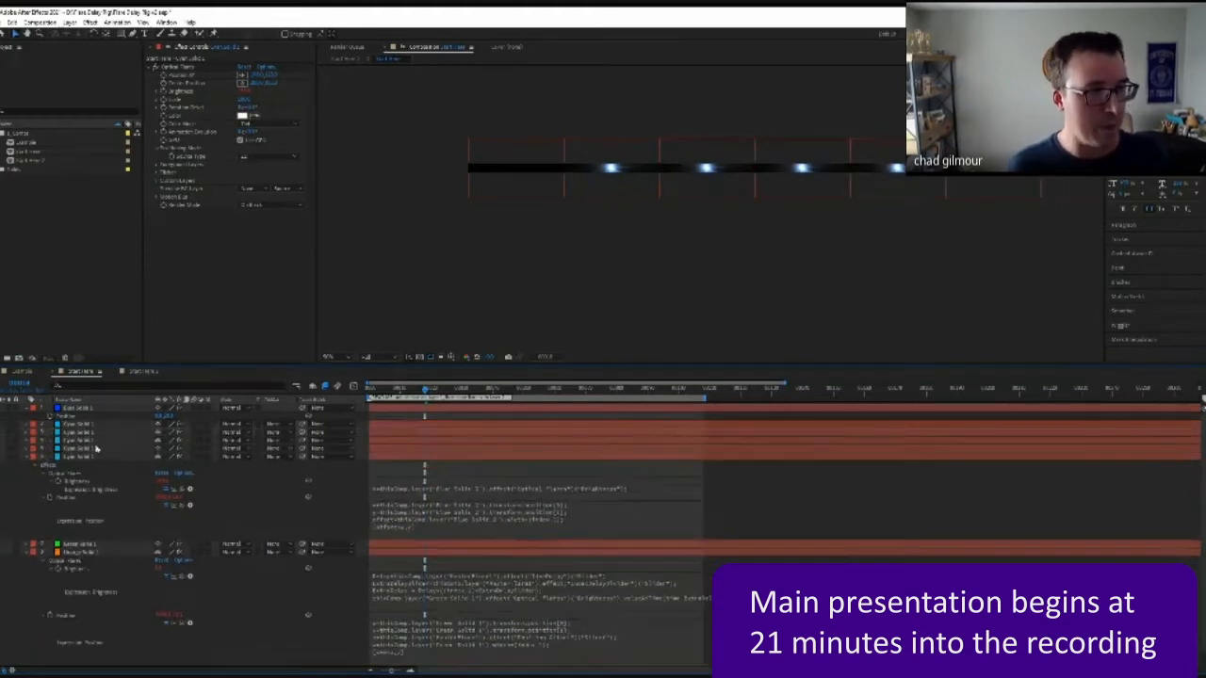
click(96, 449)
key(Delete)
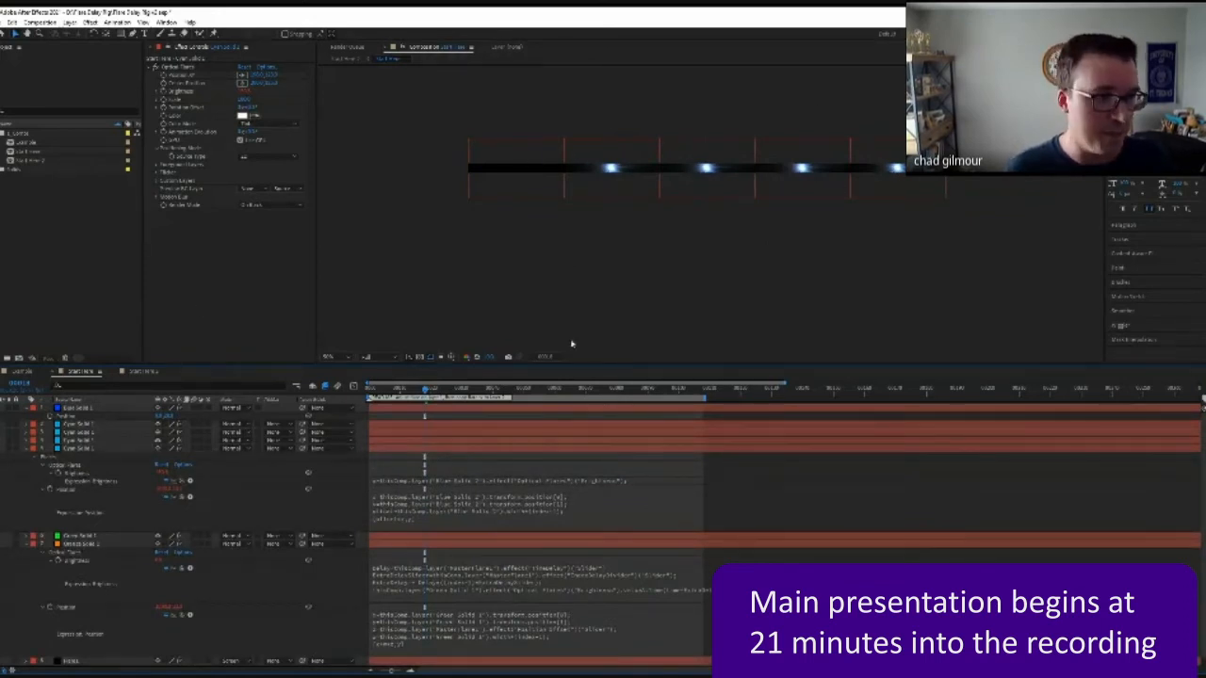
Step: Delete the three upper cyan solid copies and select the remaining cyan solid
click(92, 425)
shift+click(90, 439)
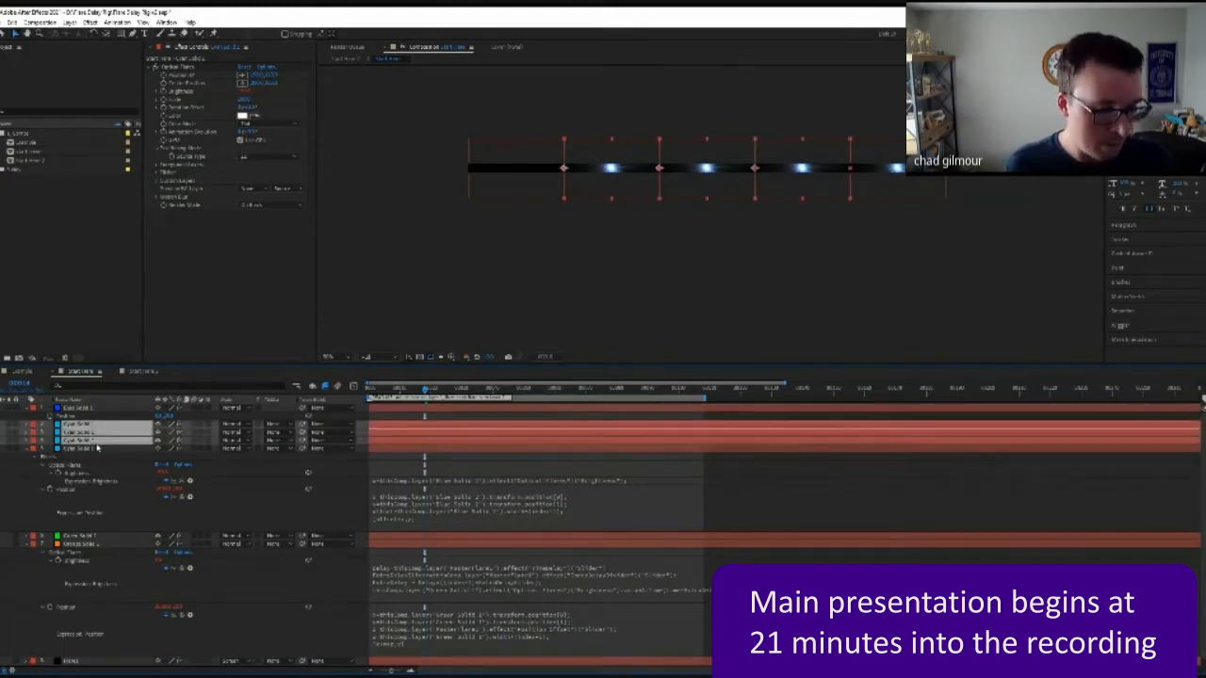
key(Delete)
click(85, 425)
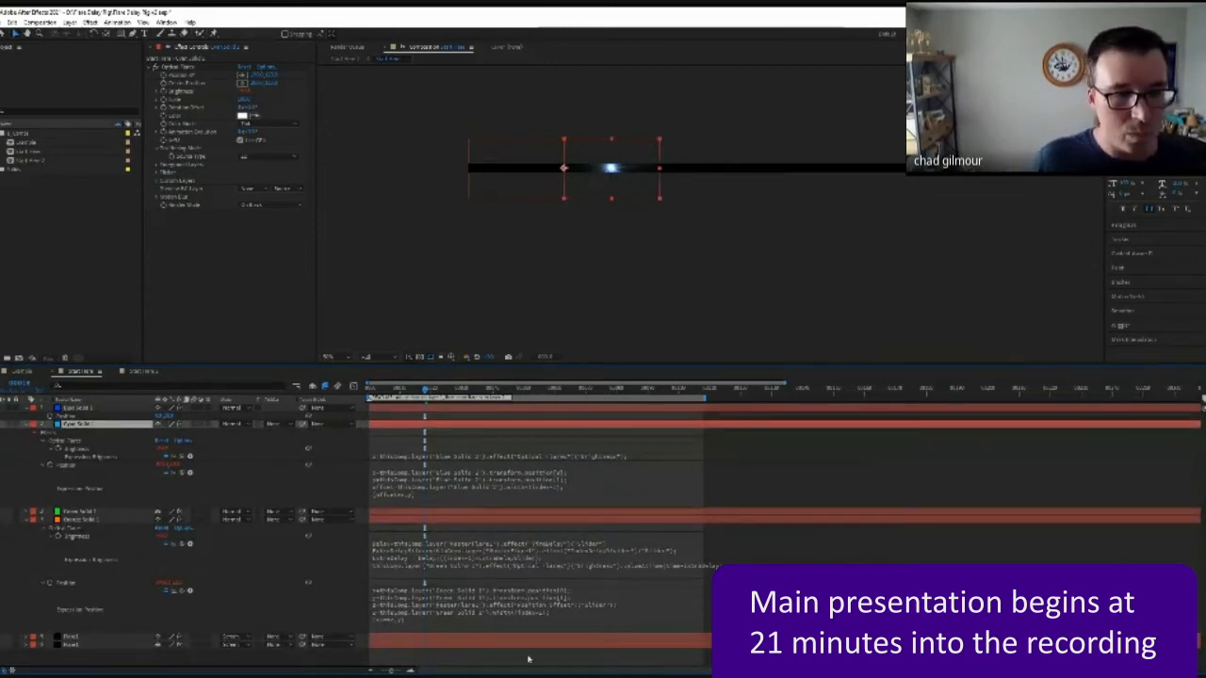
Step: Review the complete position expression of the cyan solid, including its width and index terms
click(442, 496)
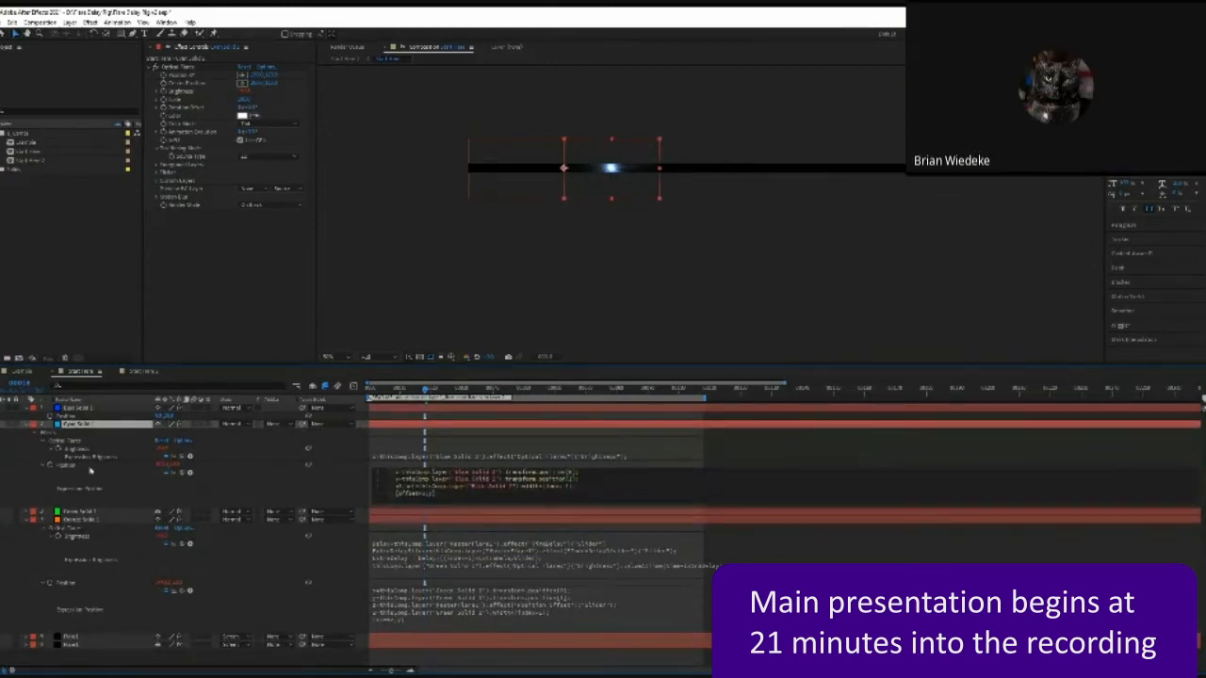
click(27, 454)
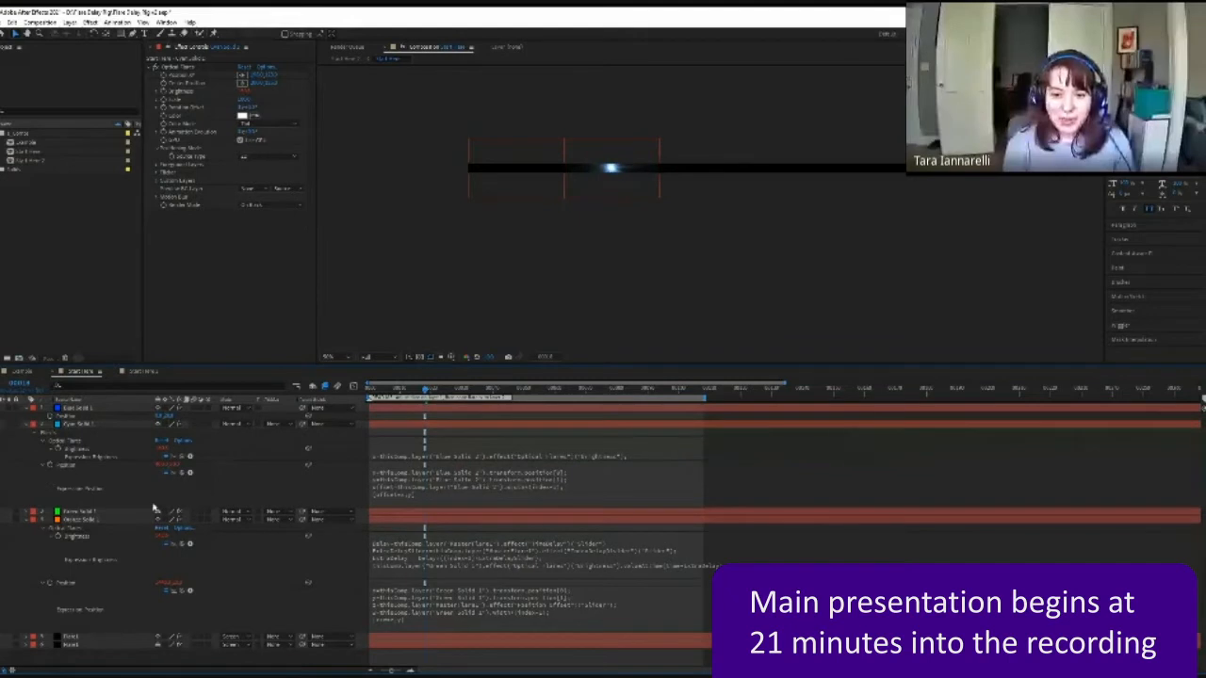
click(573, 485)
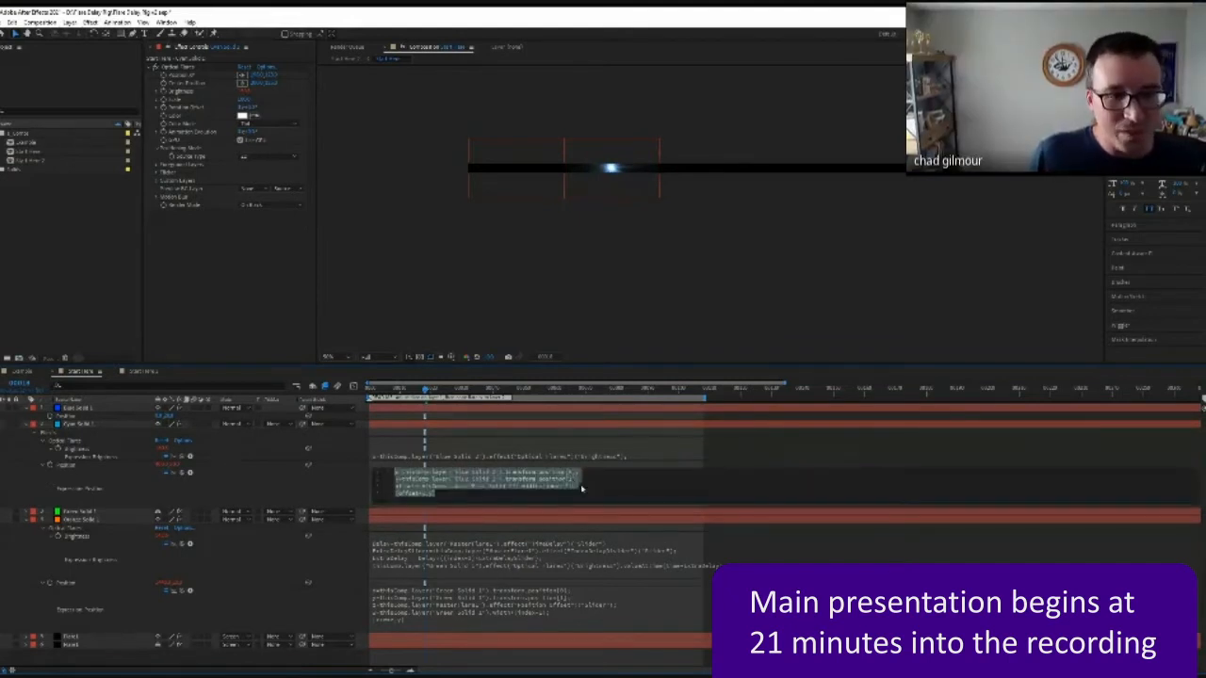
click(511, 506)
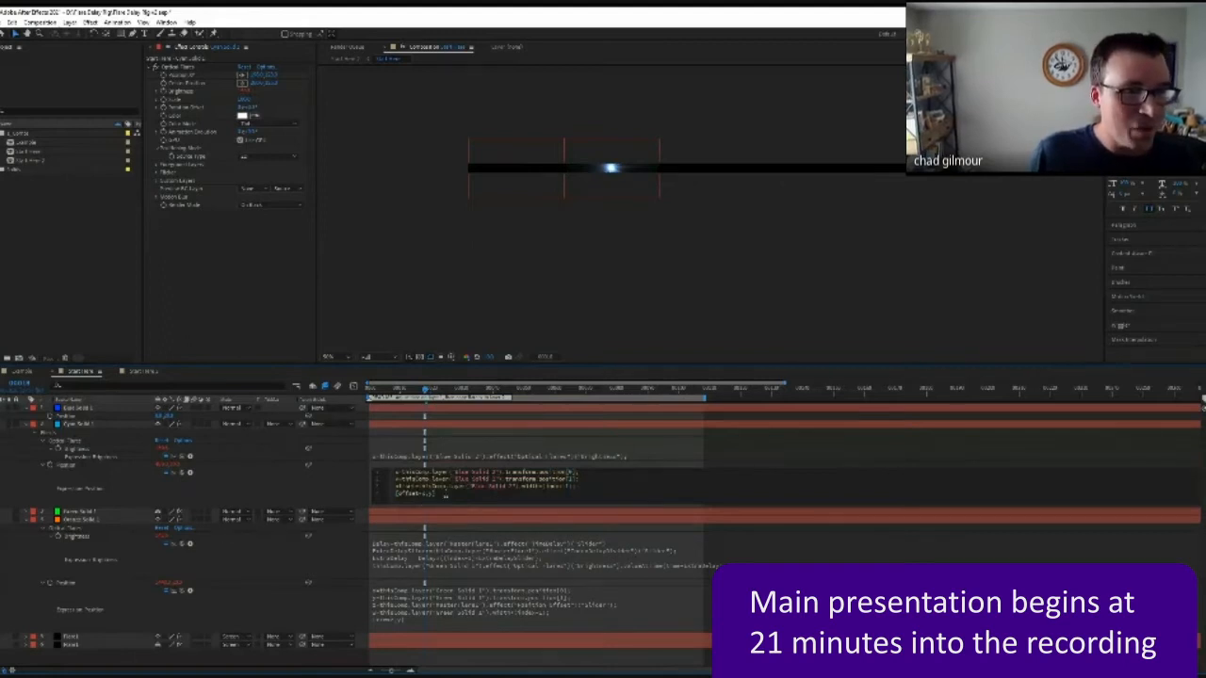
drag(575, 486, 408, 486)
click(13, 478)
Step: Add a valueAtTime line with a fixed time delay to the cyan solid's brightness expression, with a blank line above it
click(80, 450)
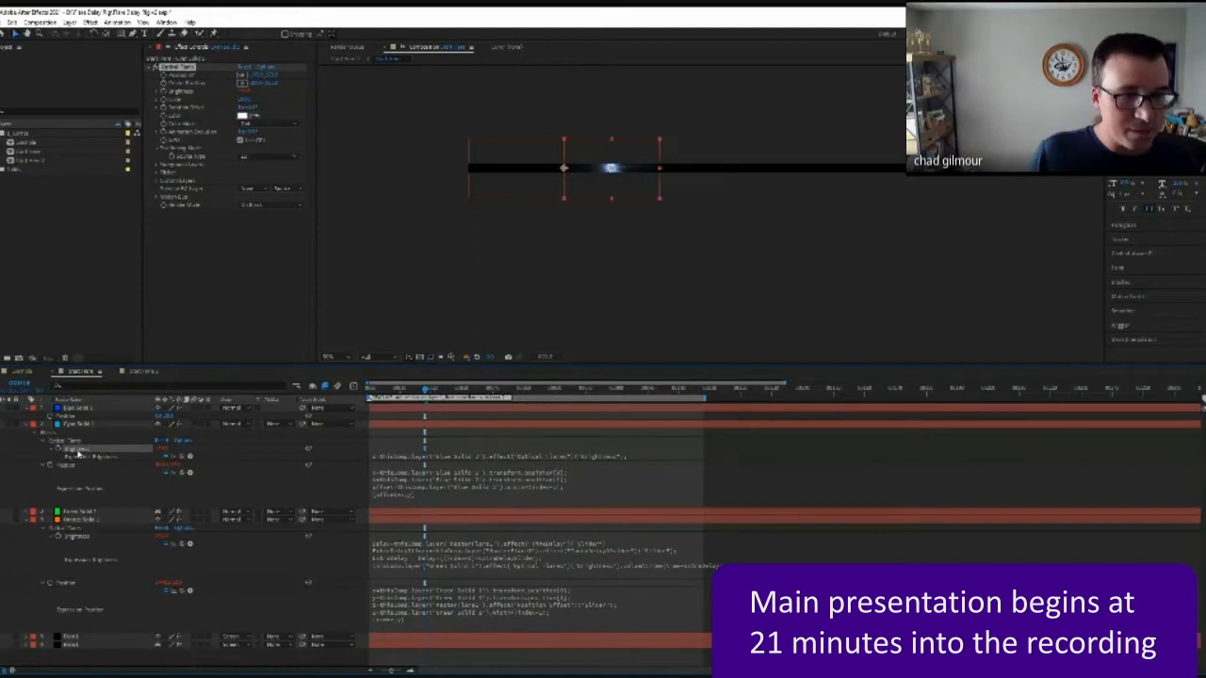
click(609, 458)
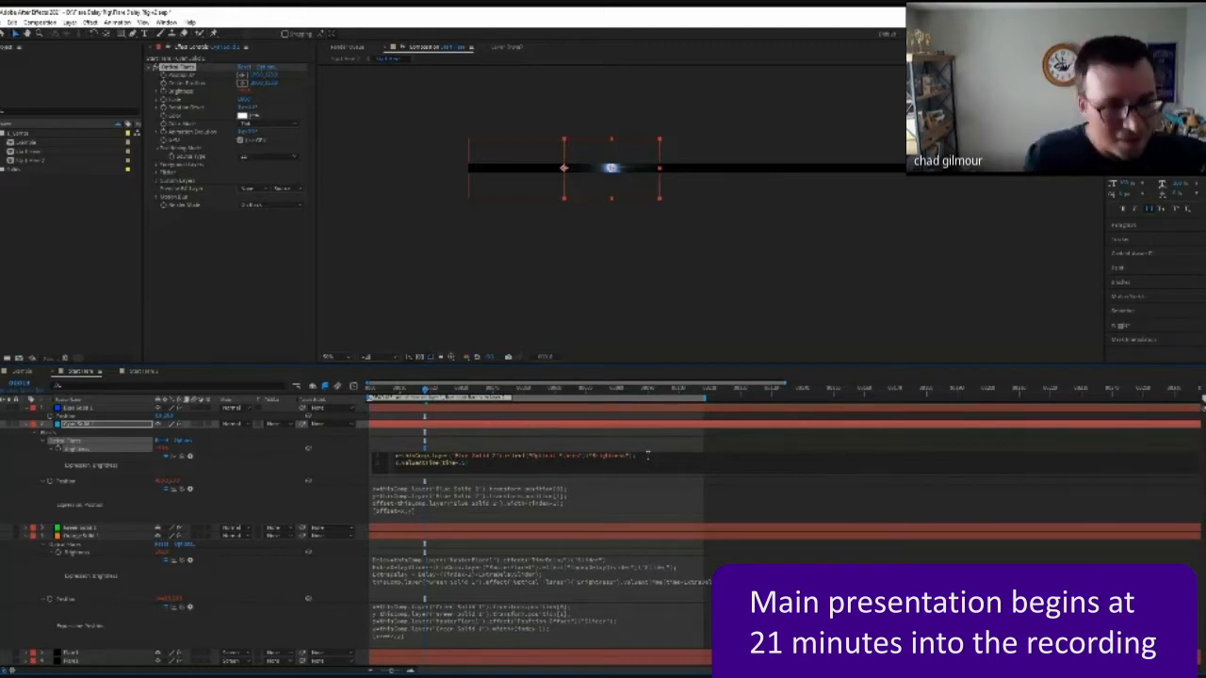
key(Return)
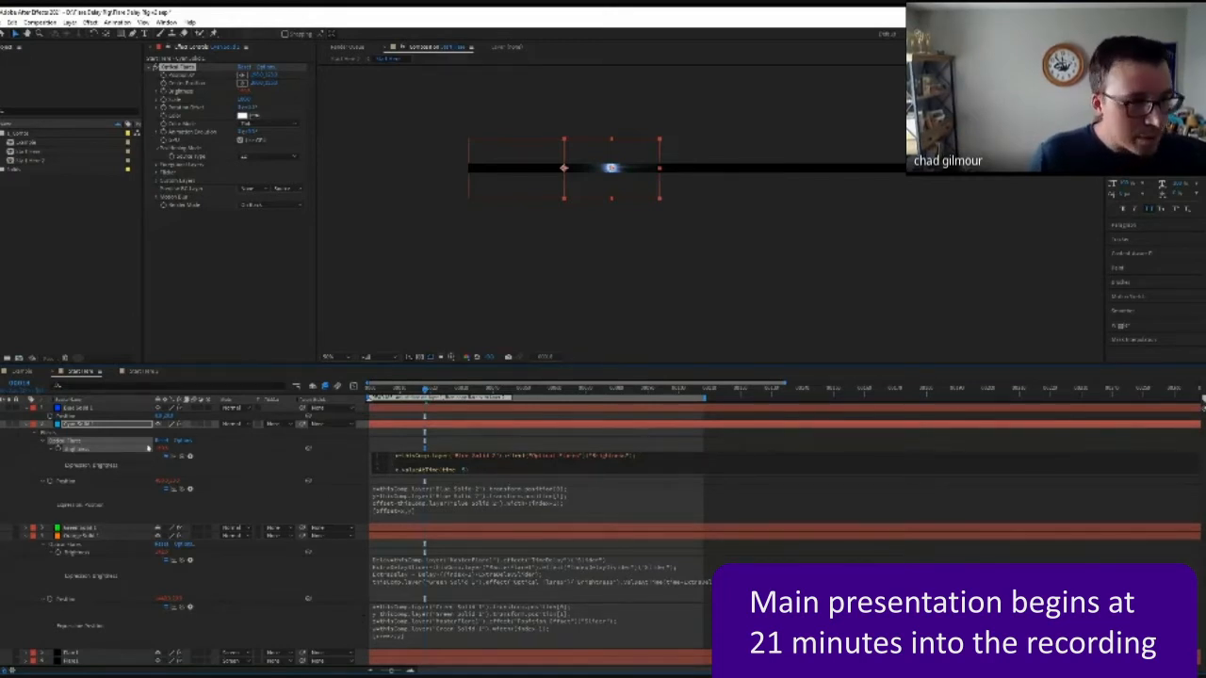
click(215, 329)
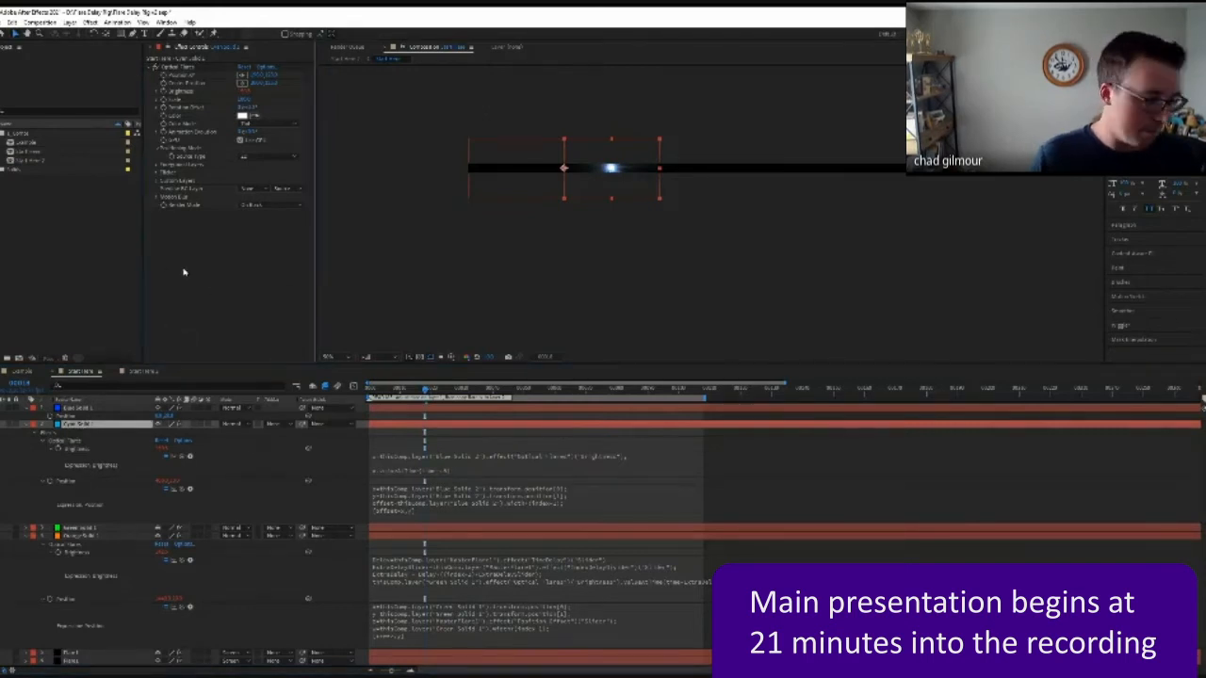
Step: Add a Slider Control effect to the cyan solid and rename it TimeDelay
key(ctrl+space)
text(slid)
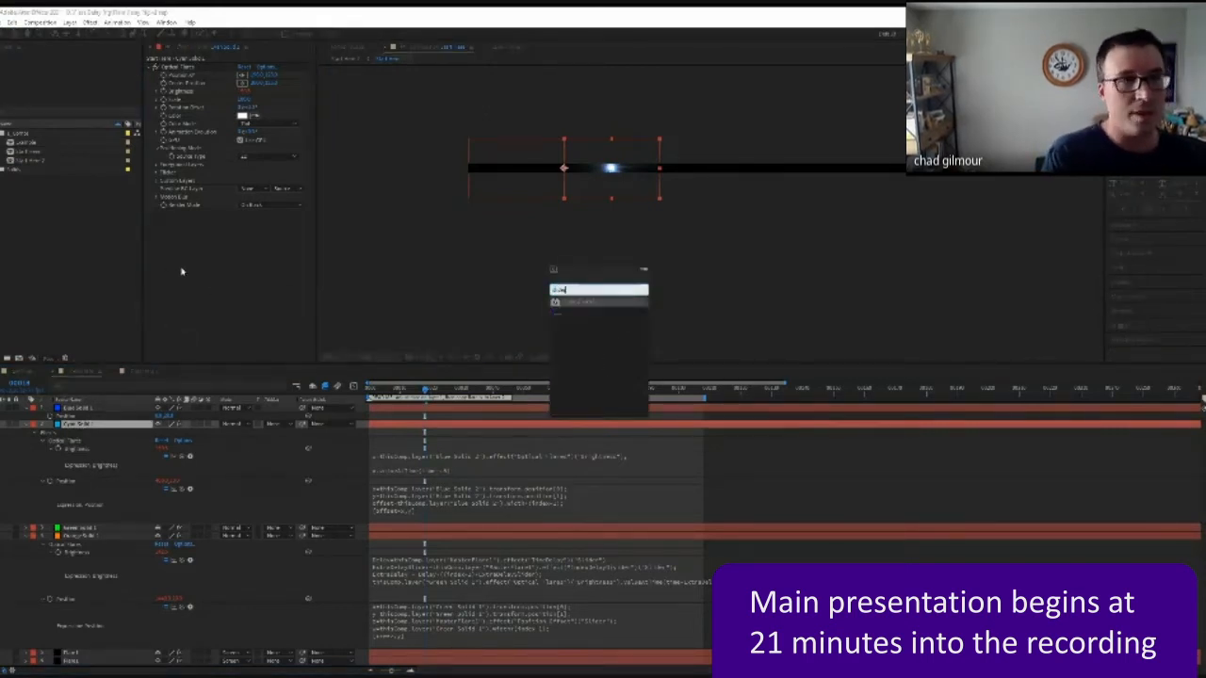
key(Return)
click(165, 215)
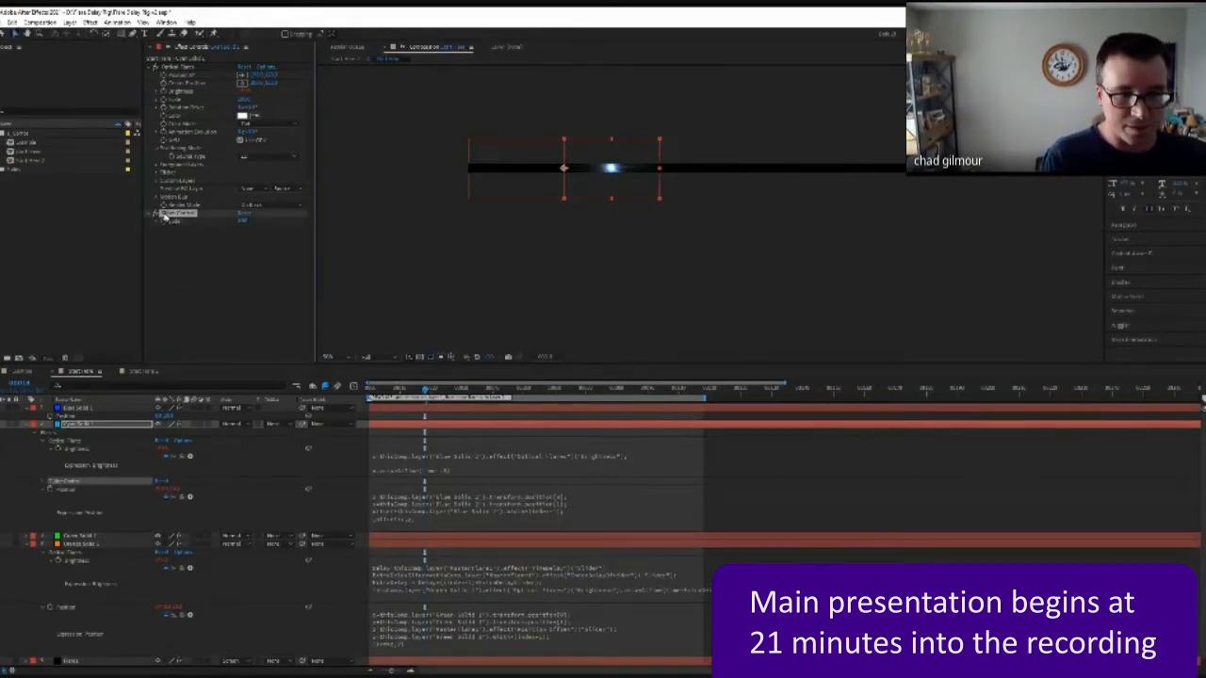
key(Return)
text(Time)
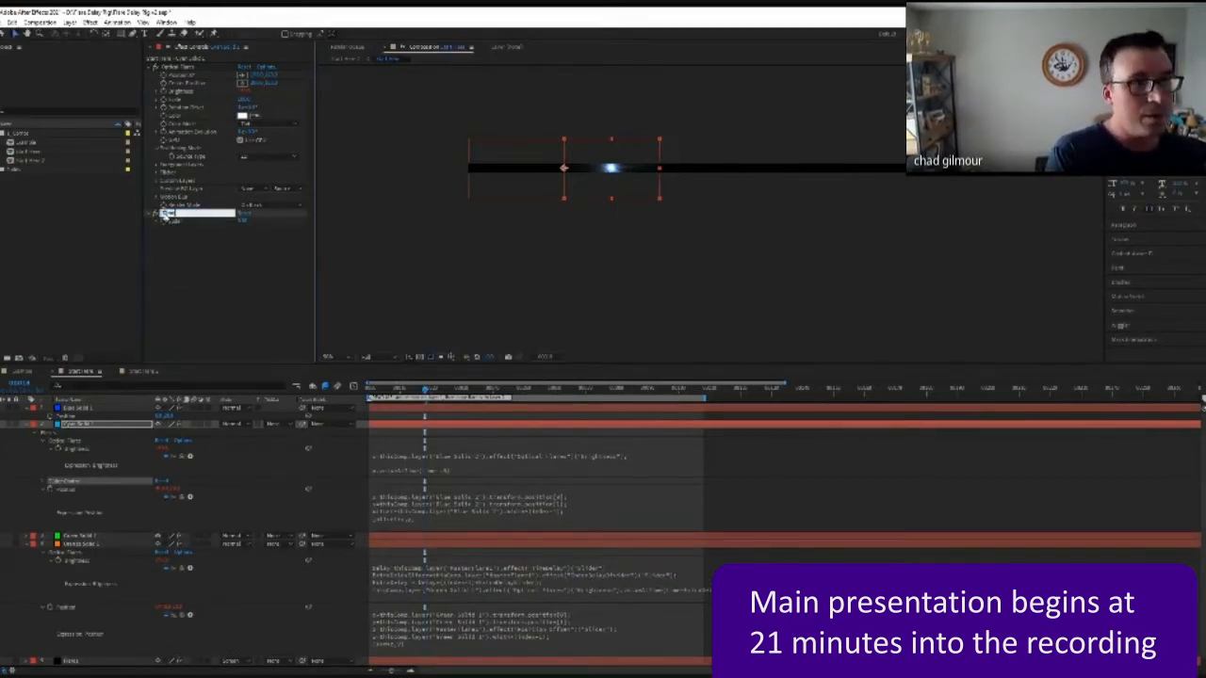
text(Delay)
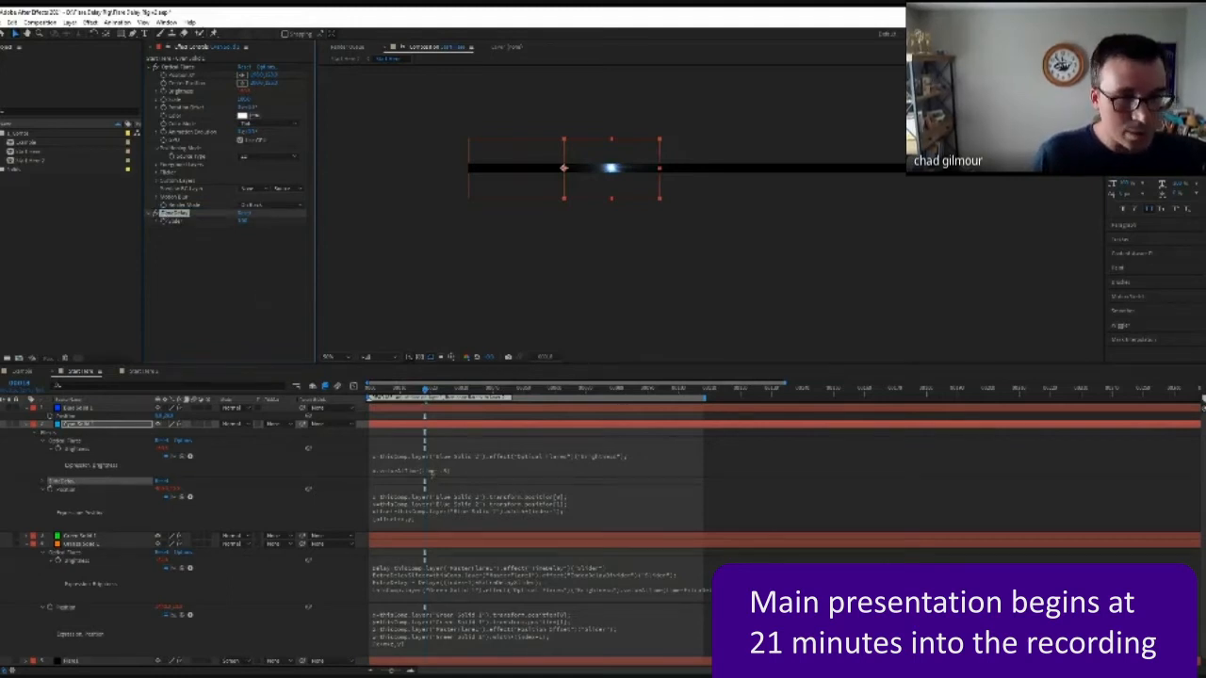
Step: Define a delay variable in the cyan solid's brightness expression, link it to the TimeDelay slider, and set the slider to 5
click(433, 472)
click(412, 462)
text(d)
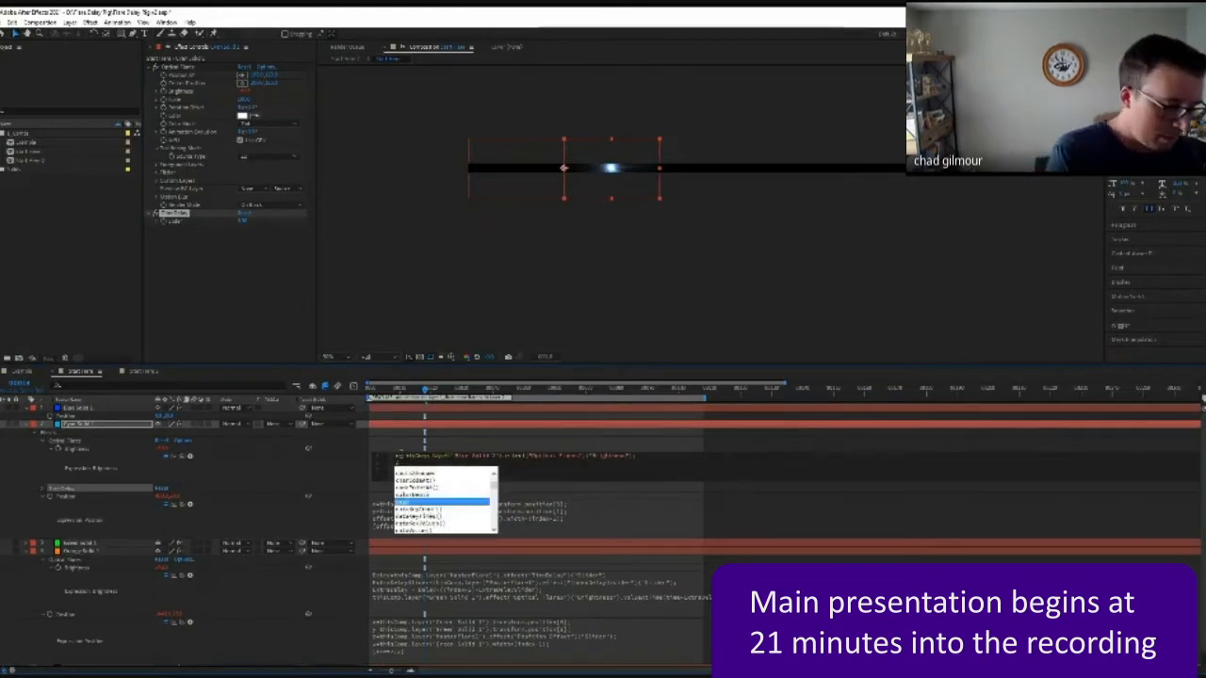
text(elay;)
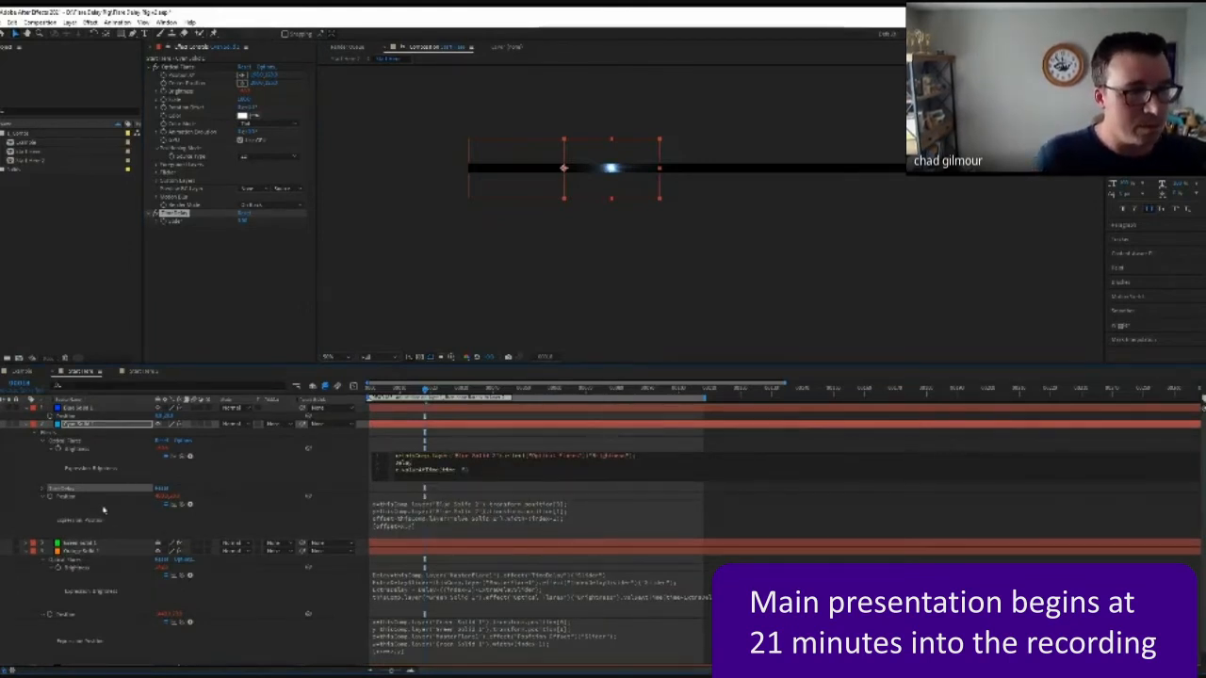
drag(187, 457, 240, 221)
click(240, 223)
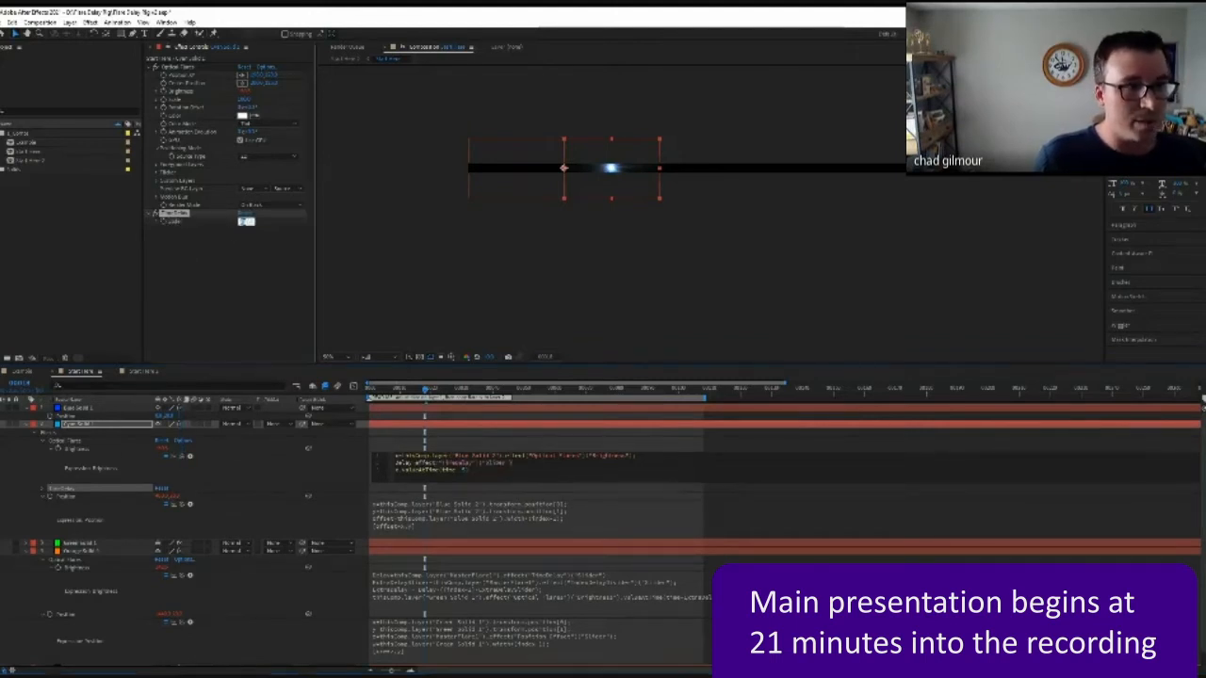
text(5)
key(Return)
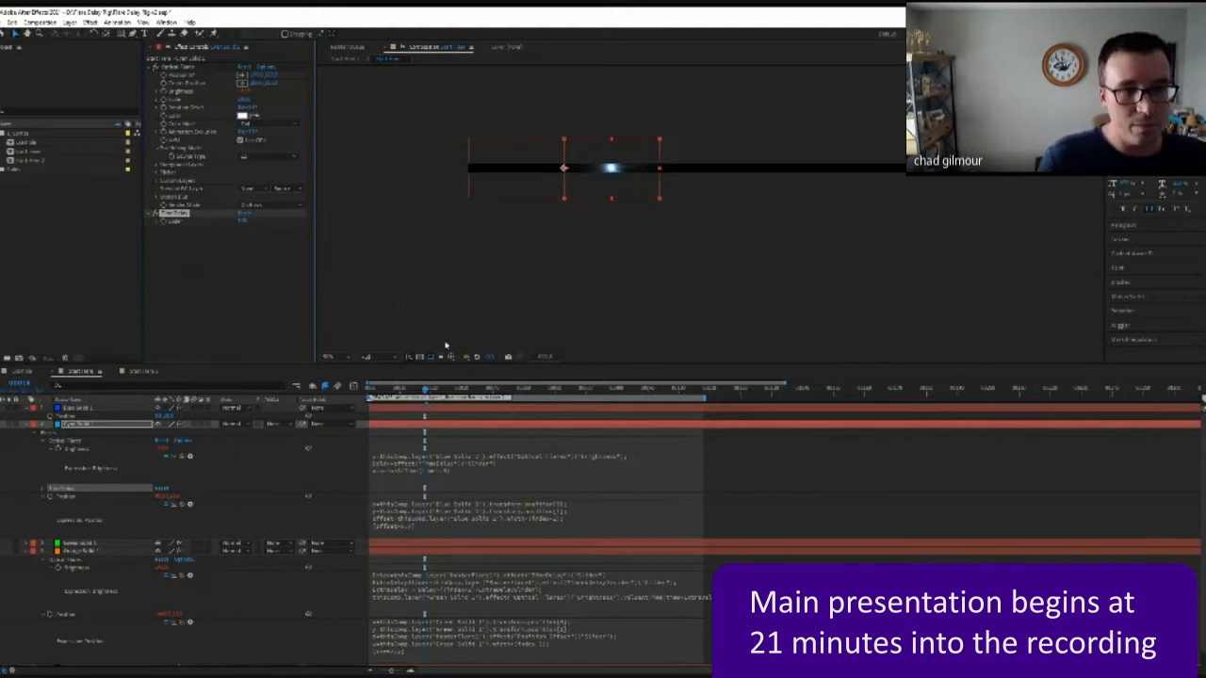
Step: Insert a blank line below the delay variable and replace the fixed time value in the valueAtTime line with delay
click(525, 463)
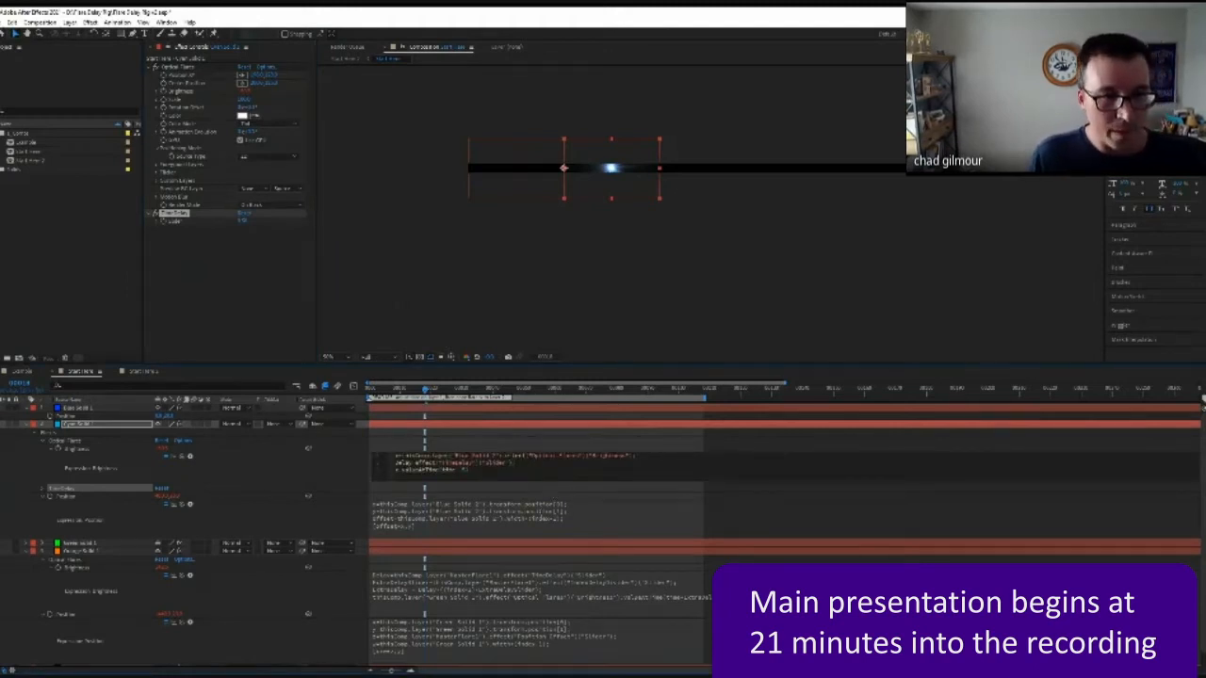
key(Return)
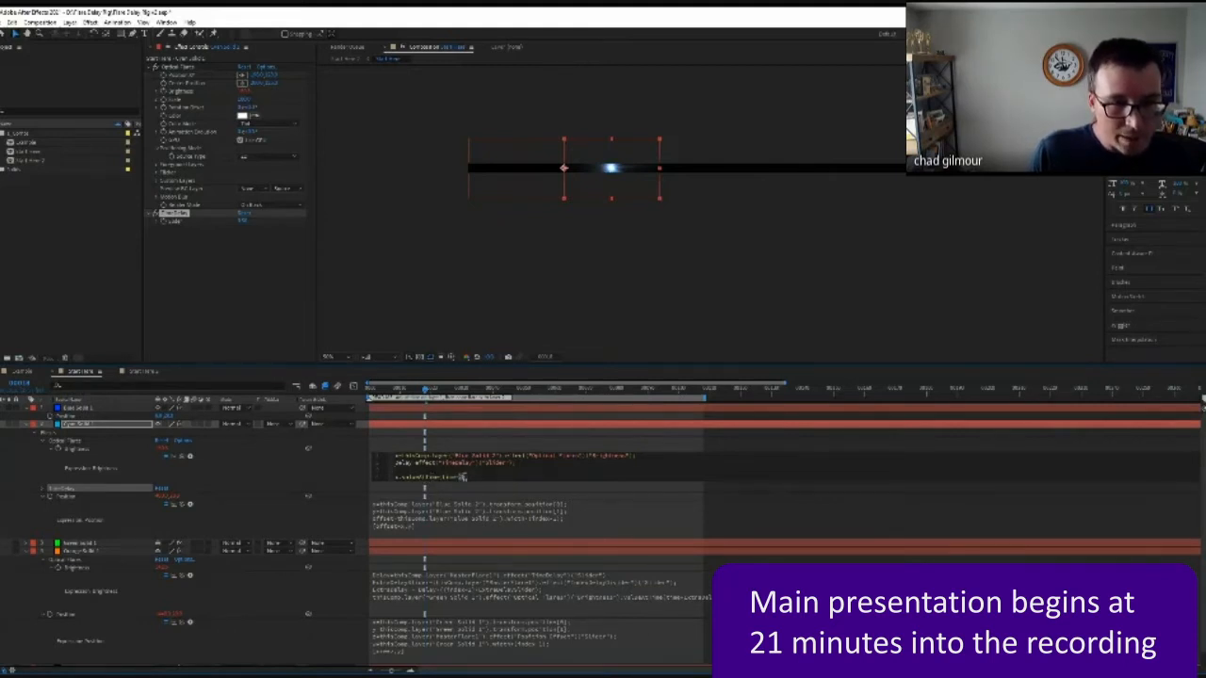
text(delay)
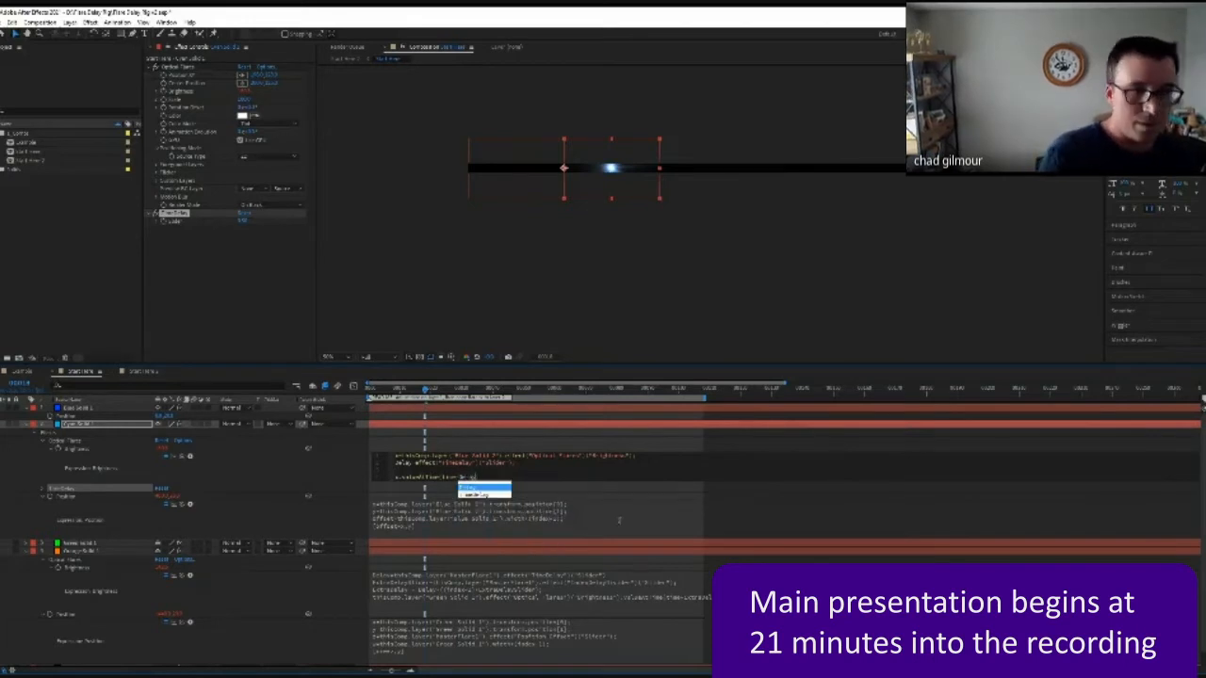
click(9, 474)
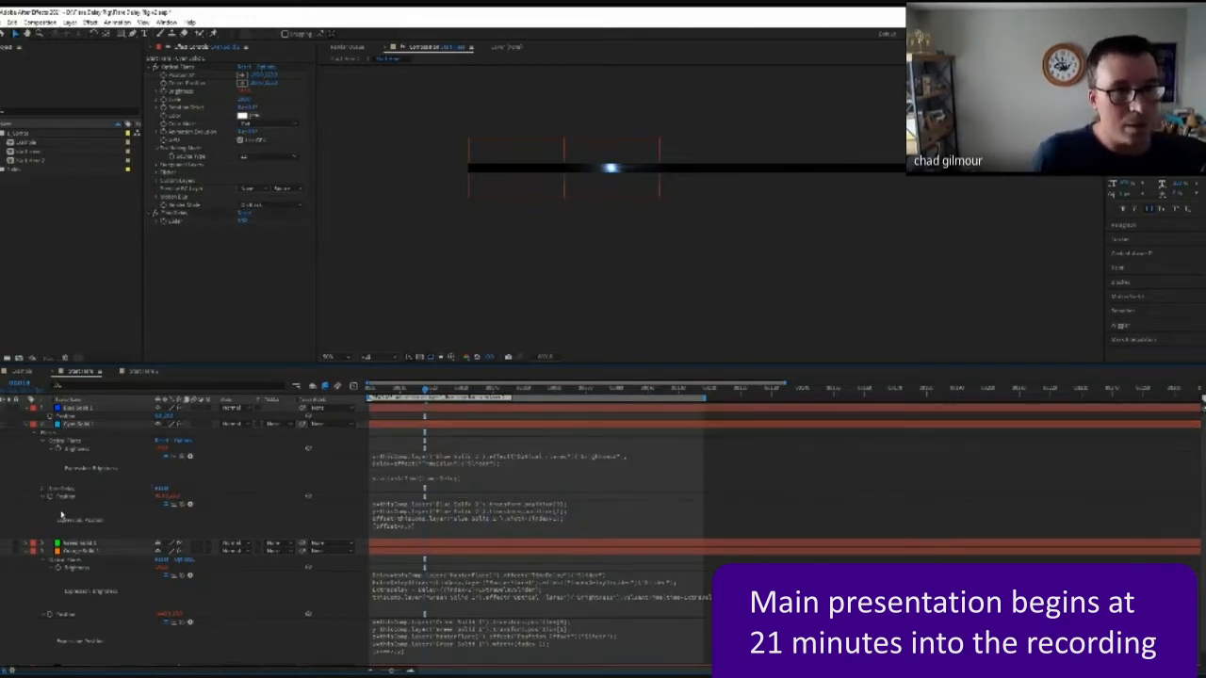
Step: Open the cyan solid's TimeDelay slider value and duplicate the solid three times
click(80, 427)
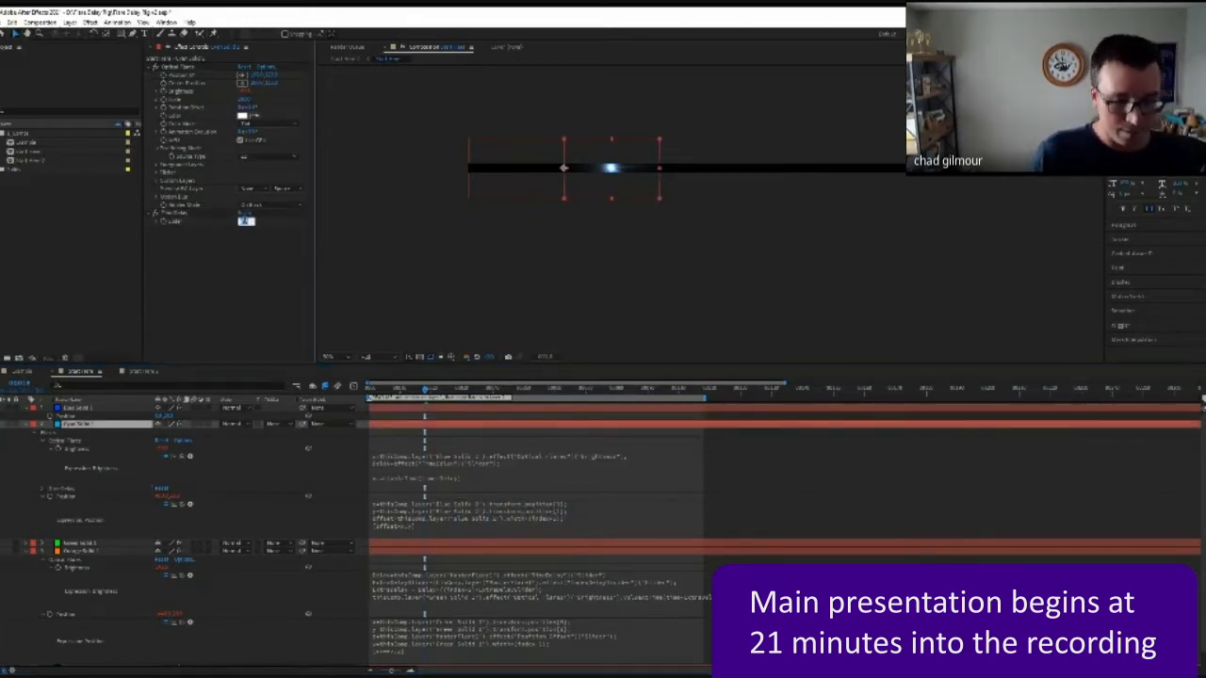
click(246, 223)
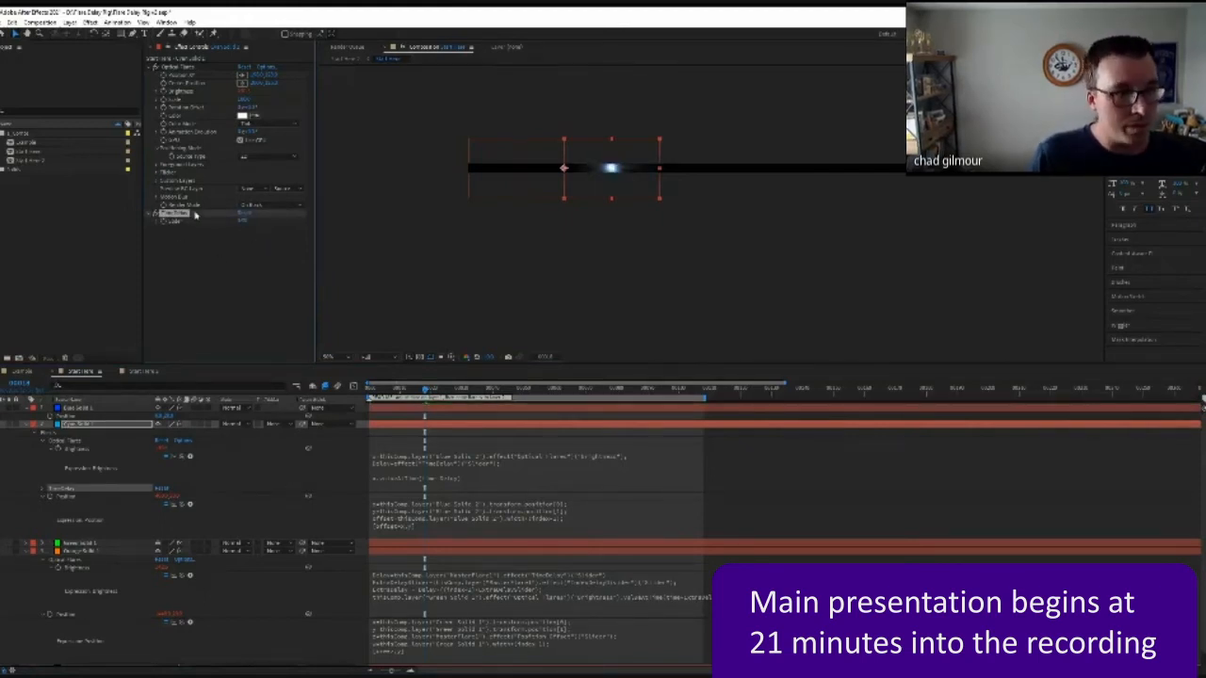
click(94, 426)
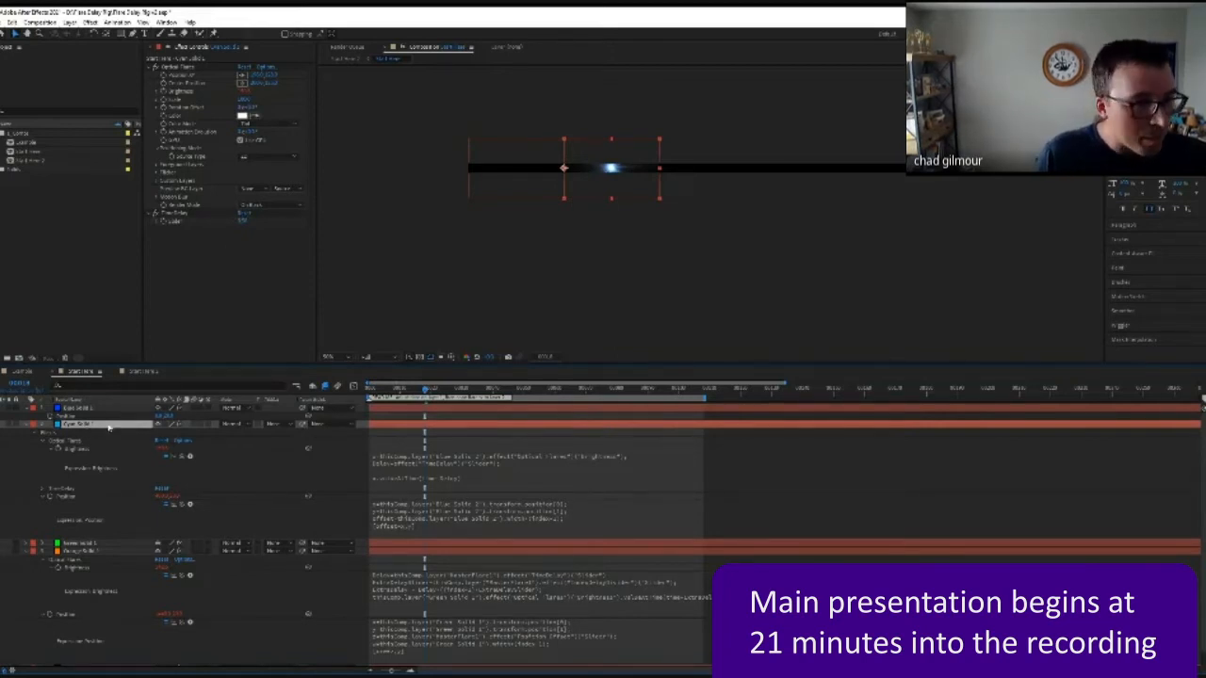
key(ctrl+d)
key(ctrl+d)
key(ctrl+d)
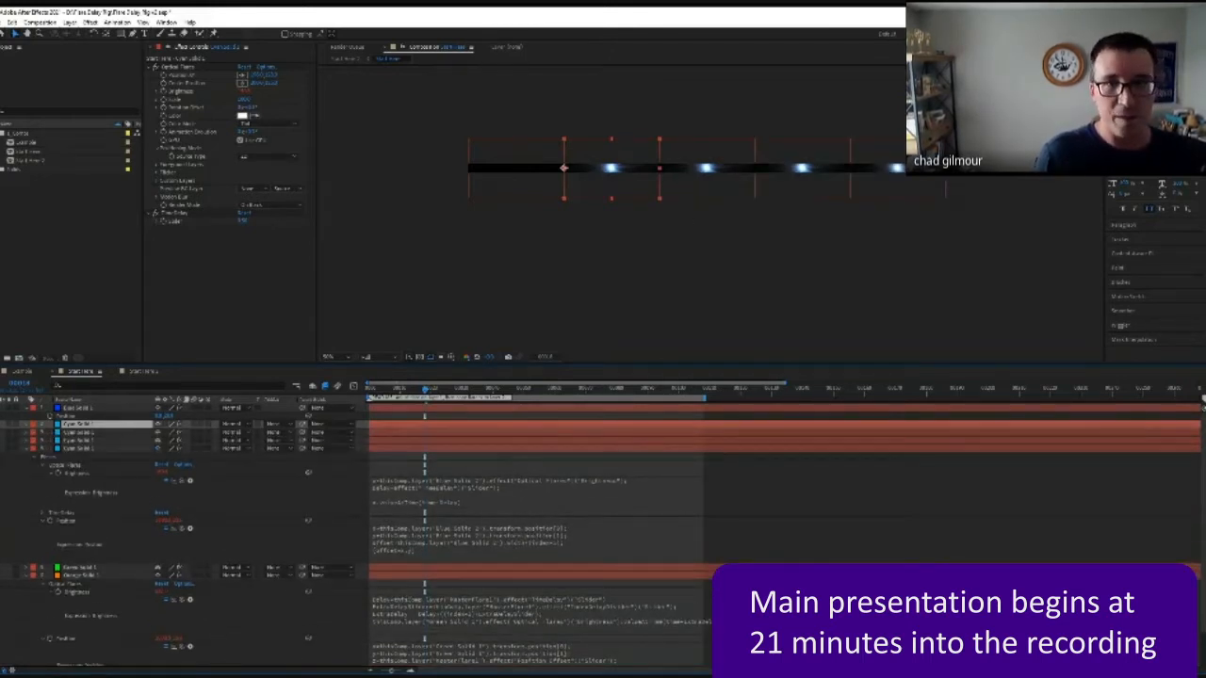
Step: Preview the flare timing of the copies across the start of the timeline and delete the three upper cyan copies
key(space)
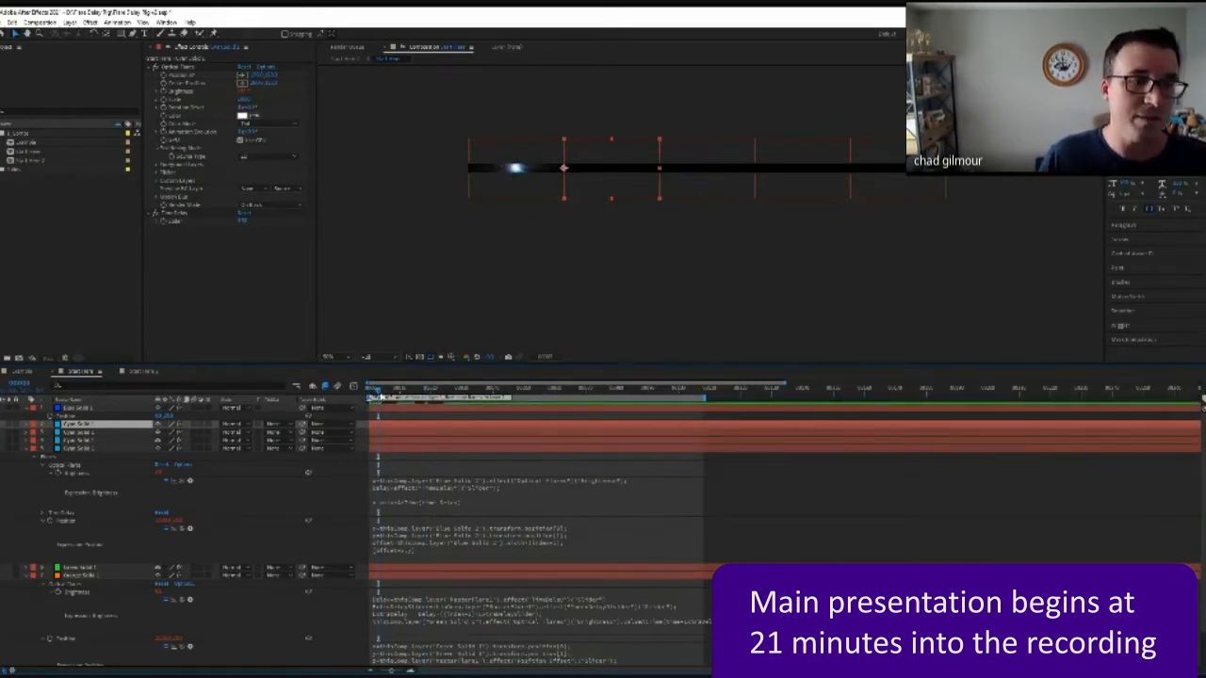
drag(380, 394, 423, 417)
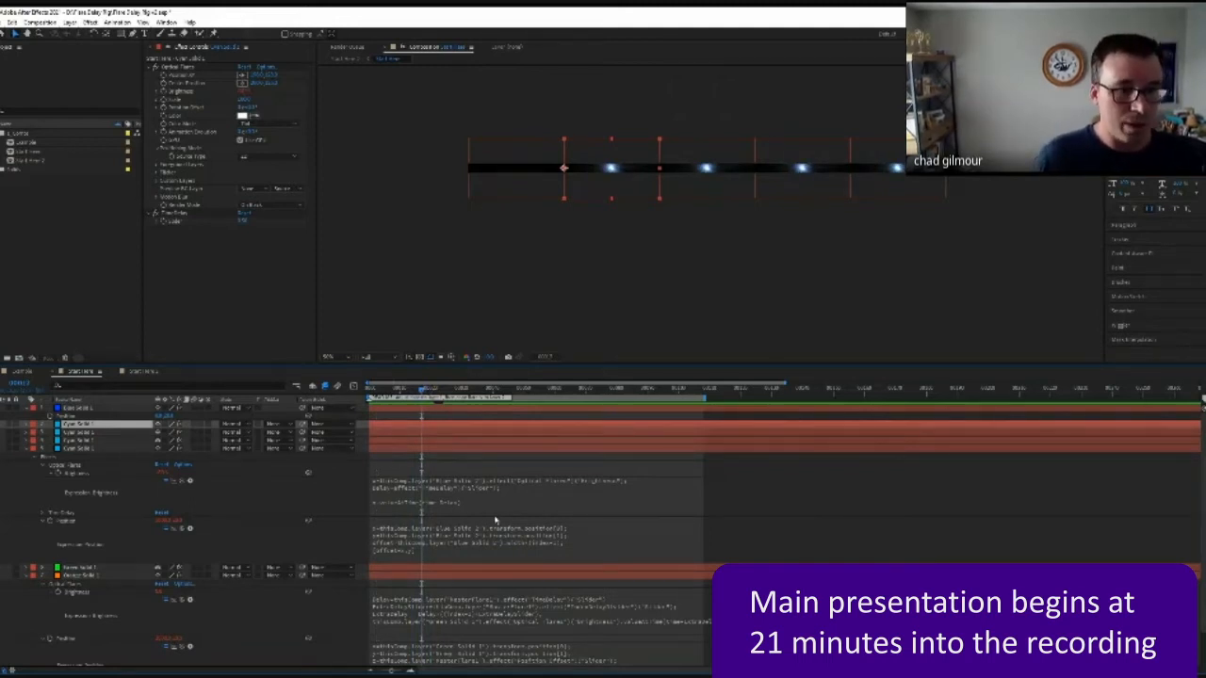
shift+click(72, 441)
key(Delete)
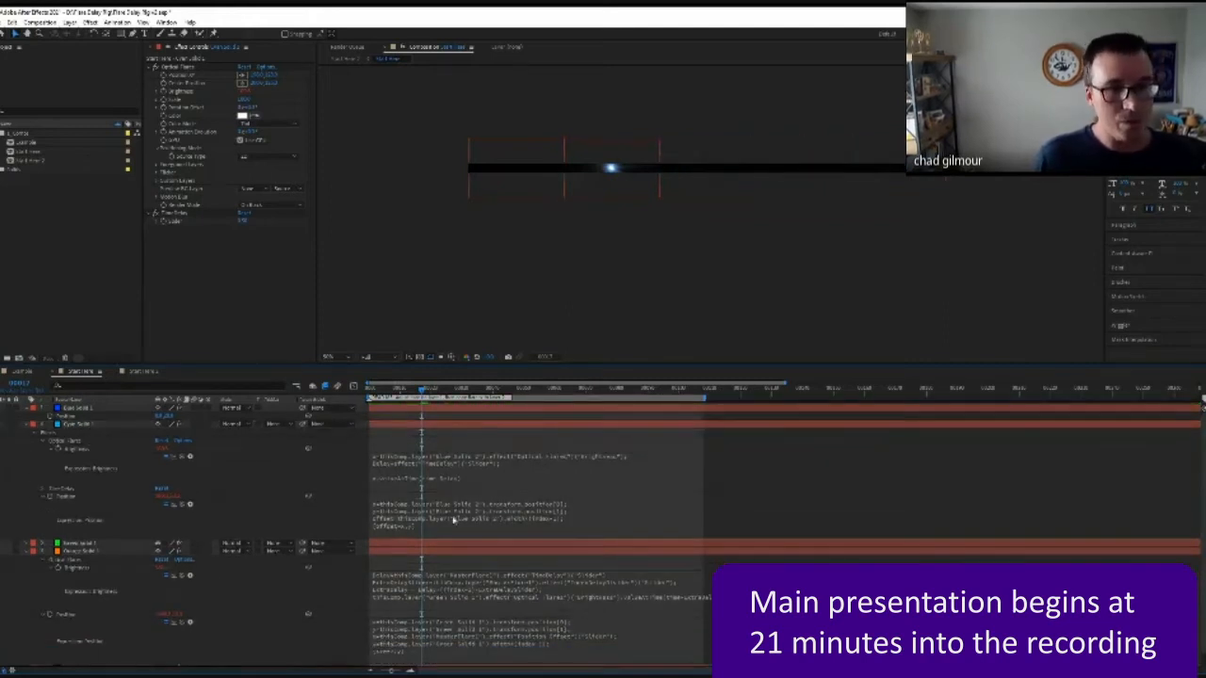
Step: Add an ExtraDelay line combining Delay with a parenthesised index term below the offset line in the cyan solid's position expression
click(491, 524)
click(456, 525)
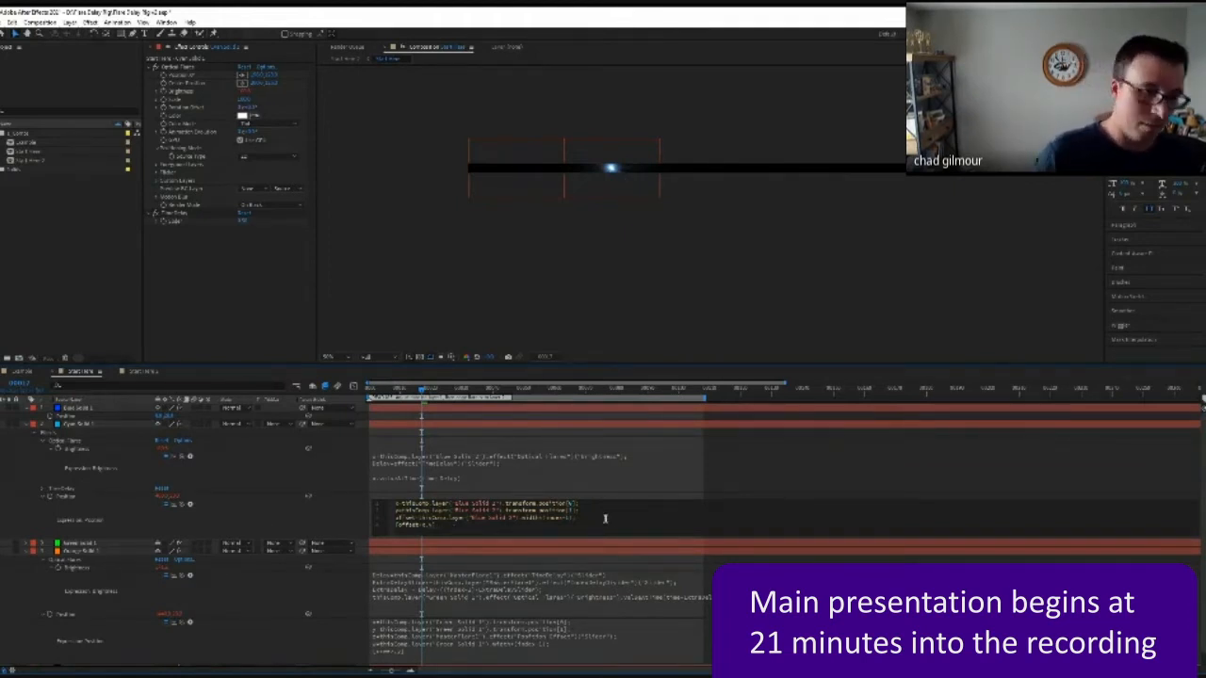
key(Return)
text(Extra)
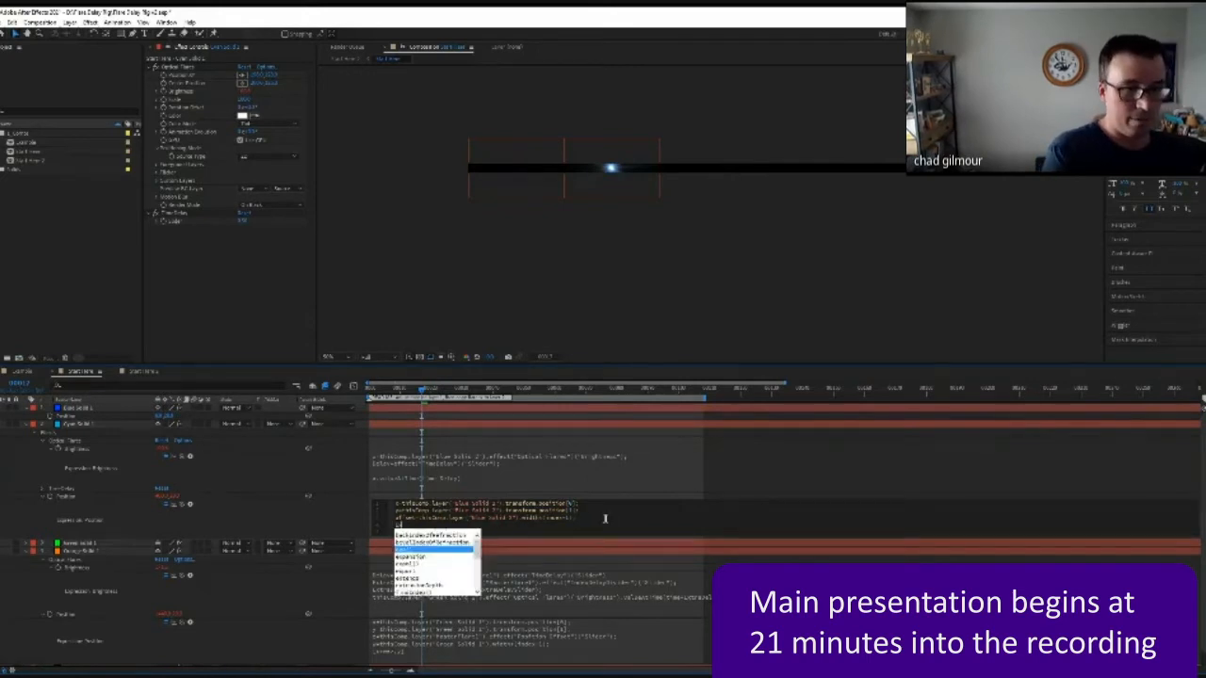
text(Dela)
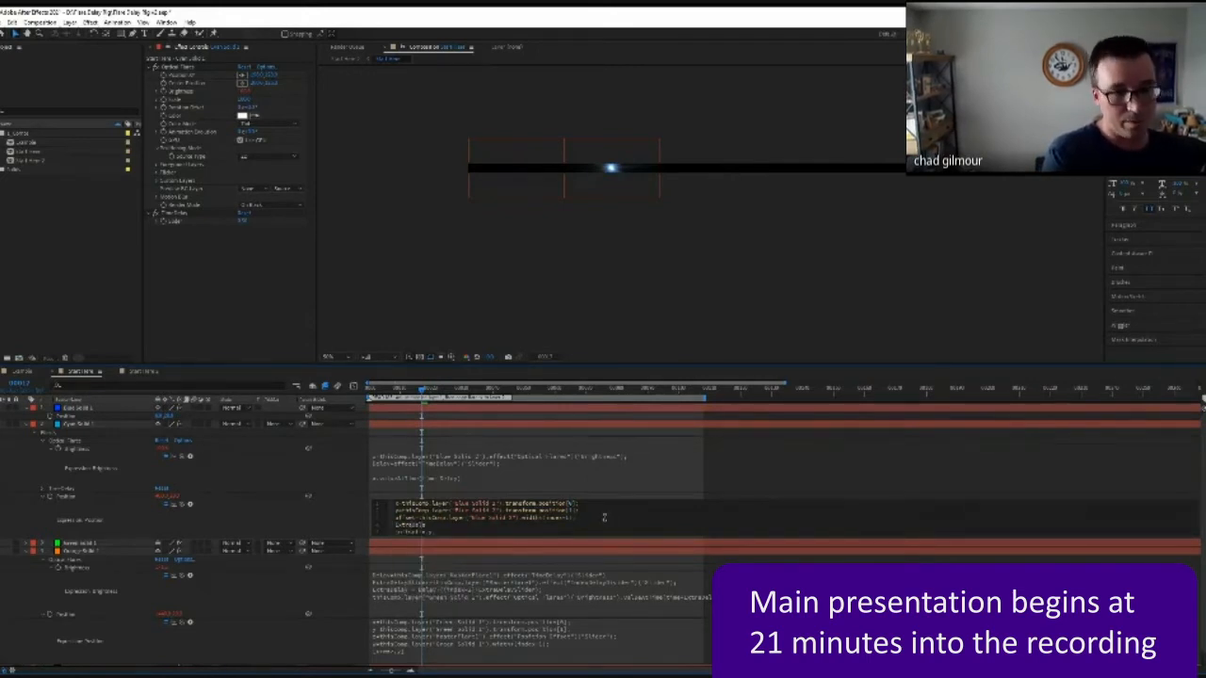
text(y=)
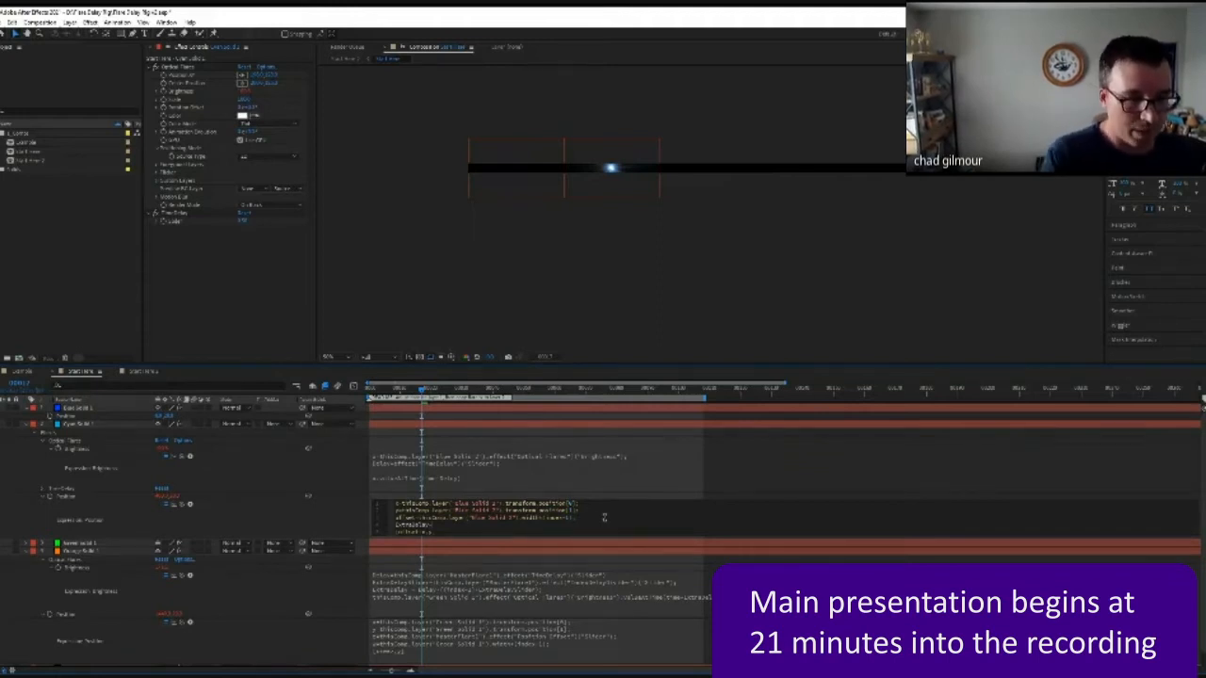
text(Delay)
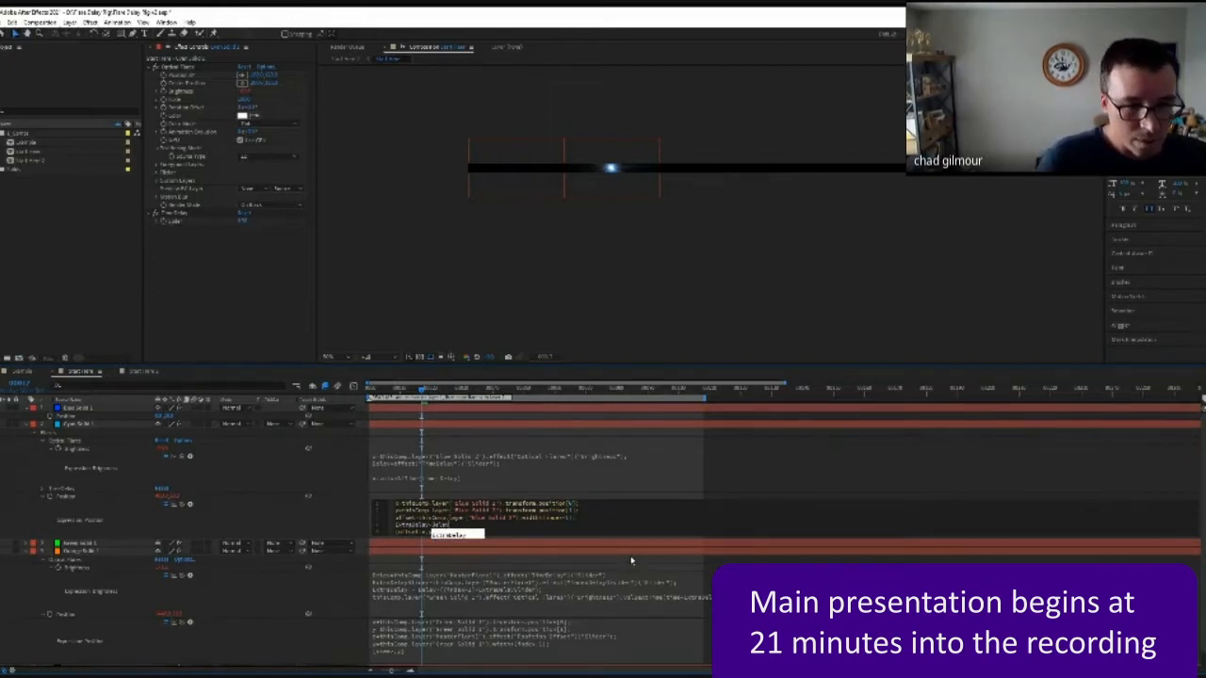
key(Escape)
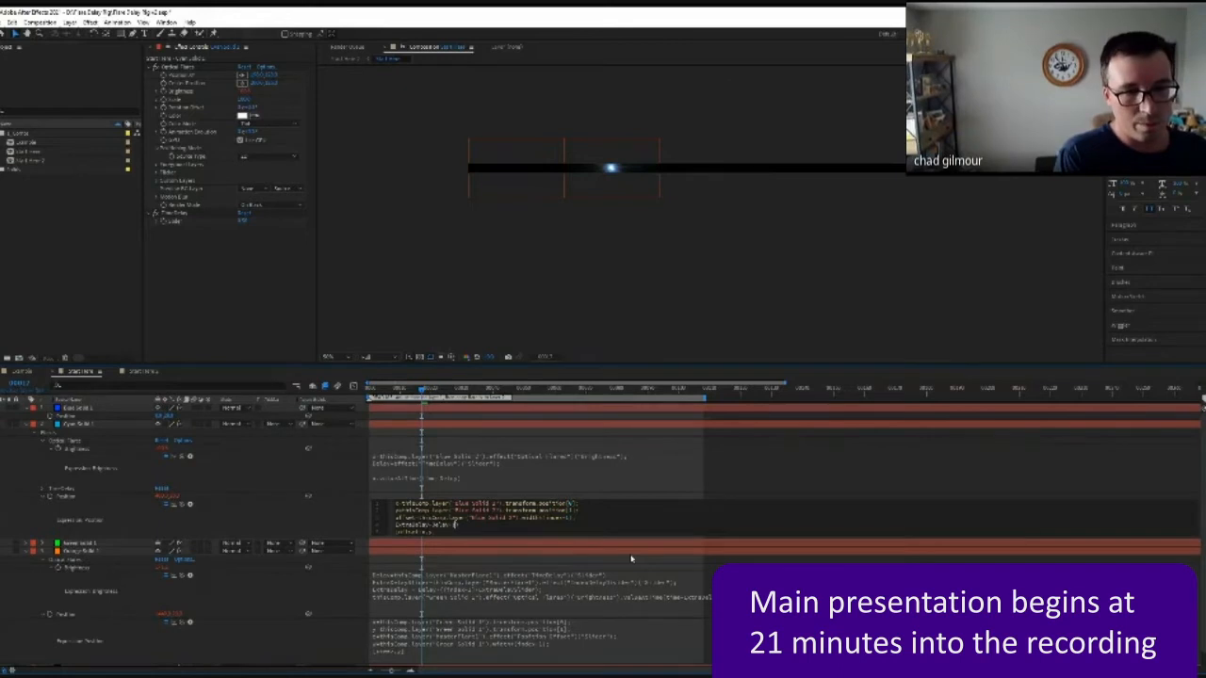
text(inde)
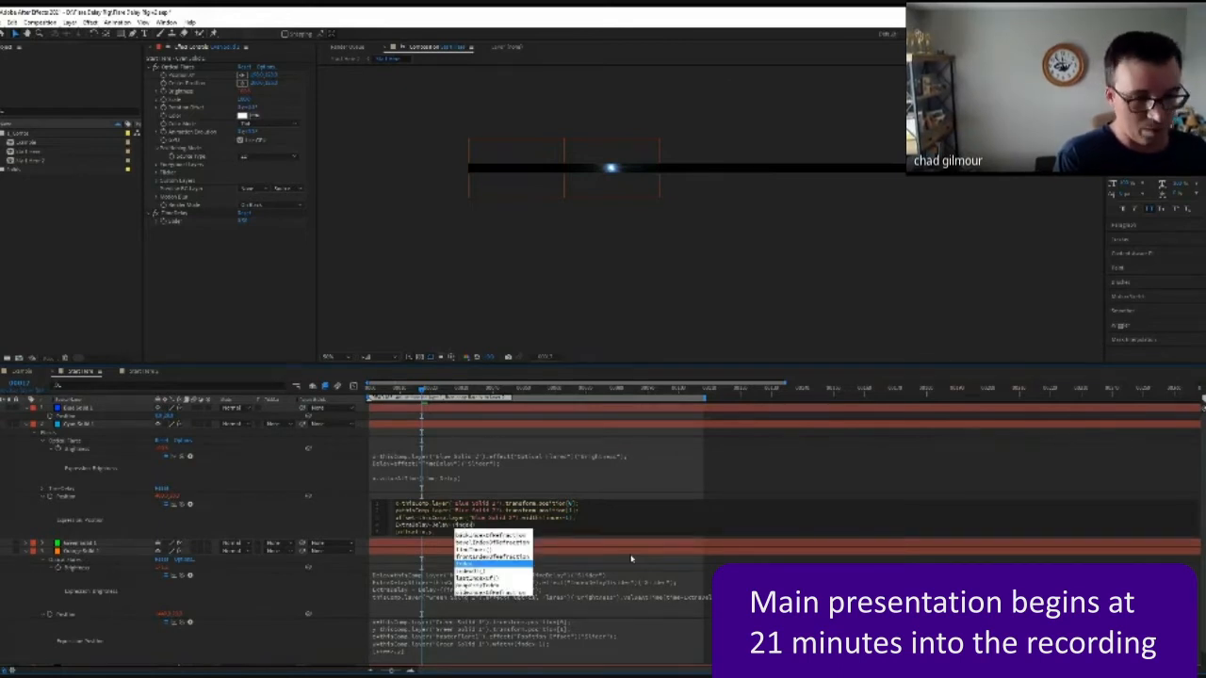
key(Return)
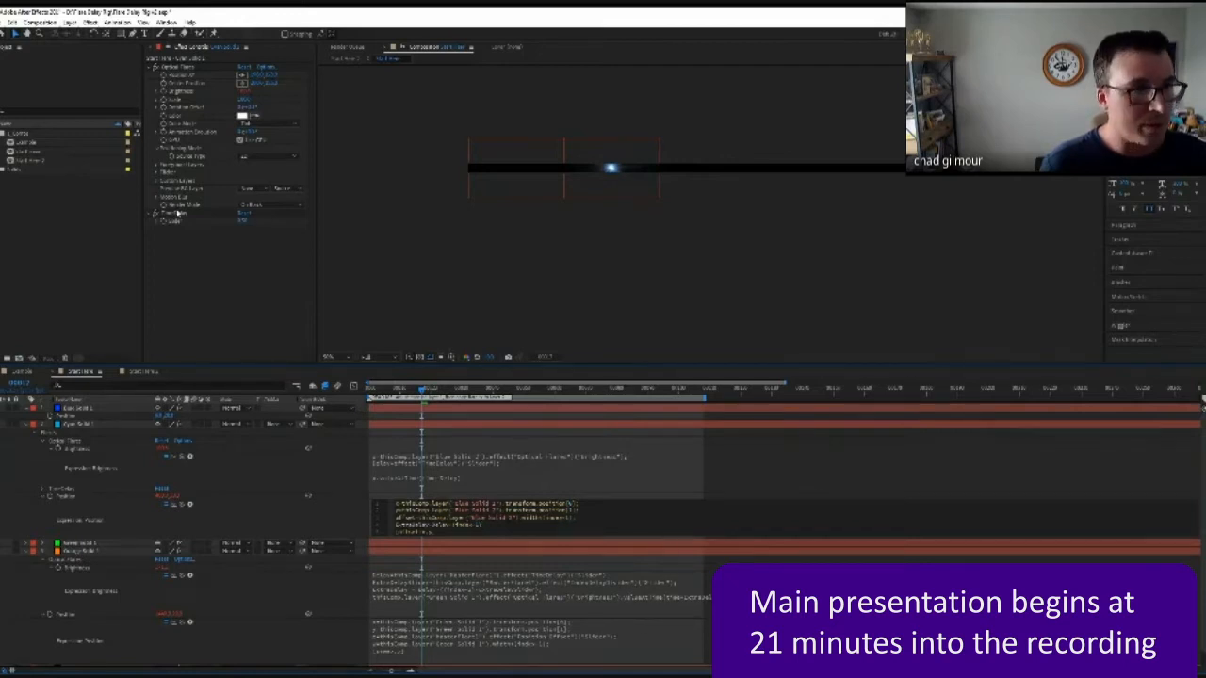
click(192, 253)
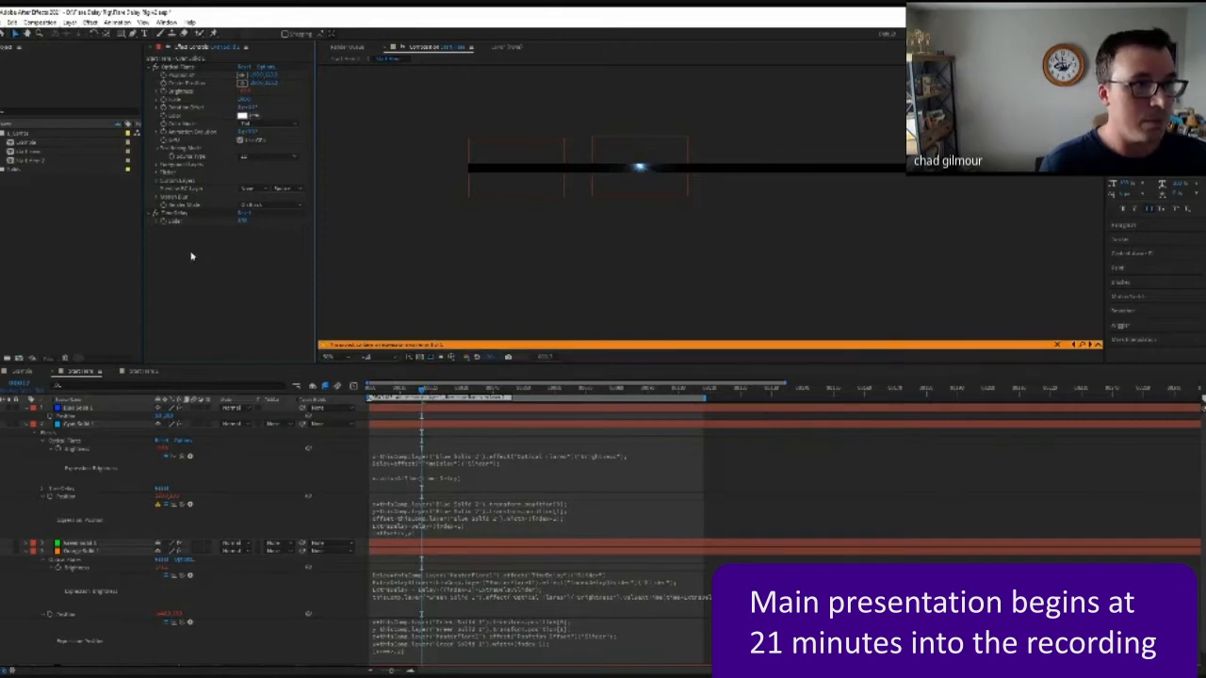
Step: Duplicate the TimeDelay slider effect on the cyan solid and rename the copy
click(188, 215)
key(ctrl+d)
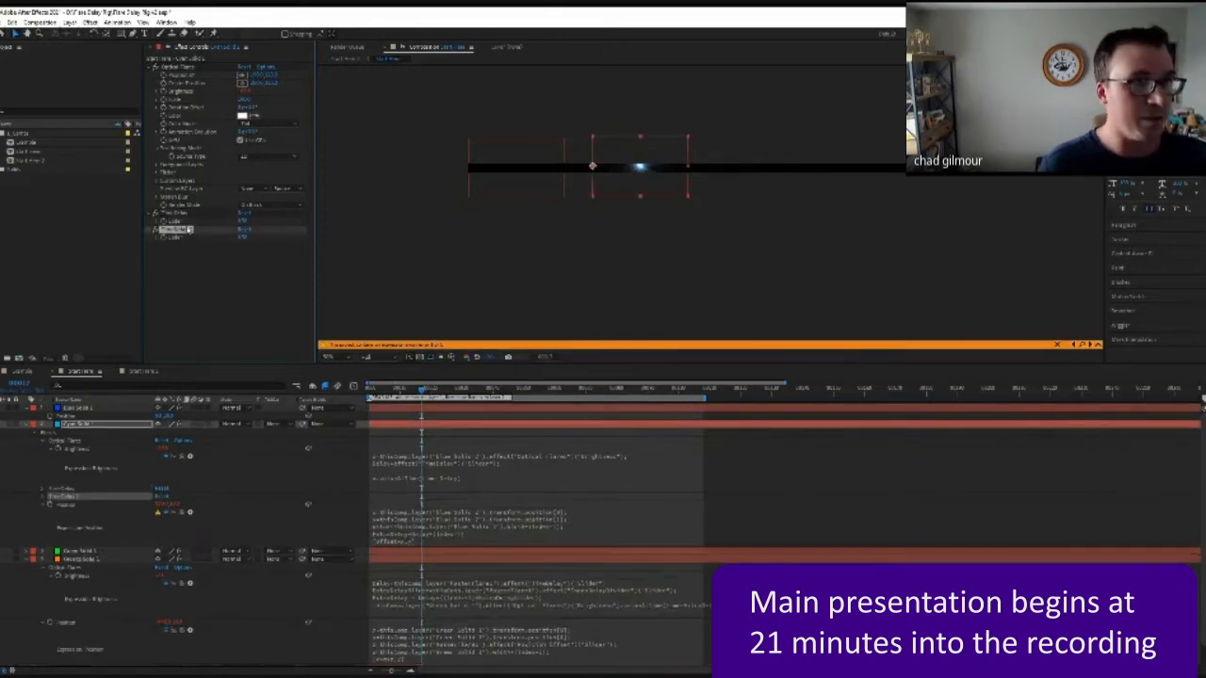
key(Return)
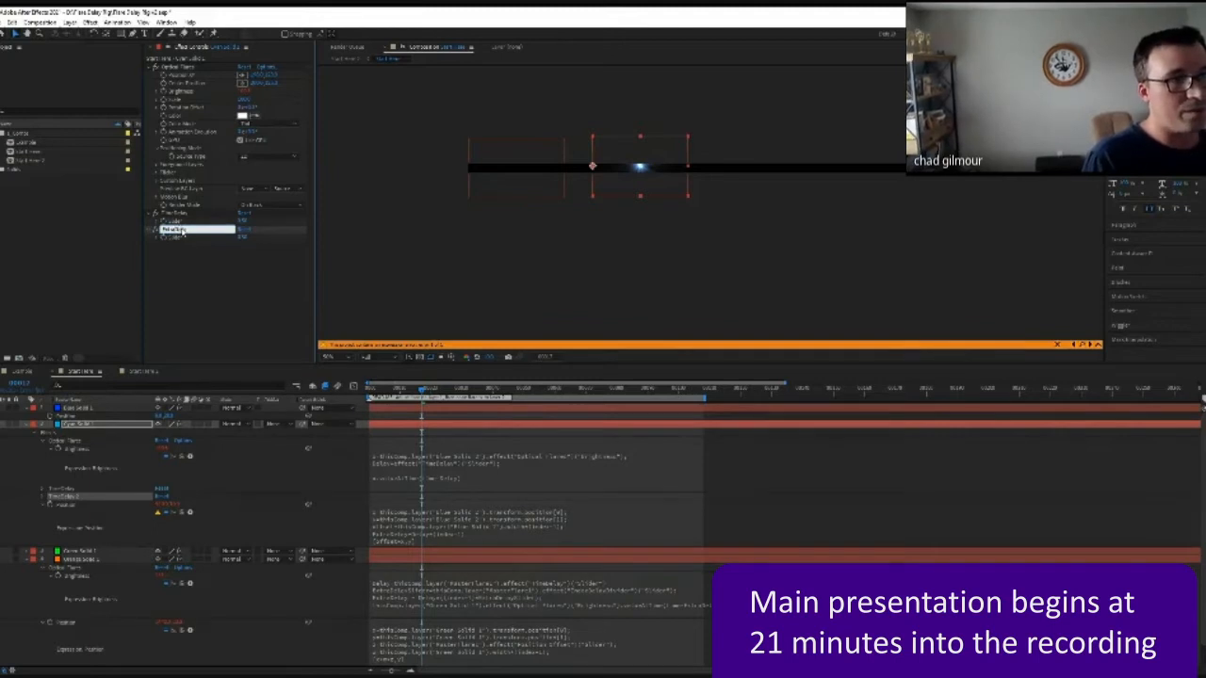
key(Return)
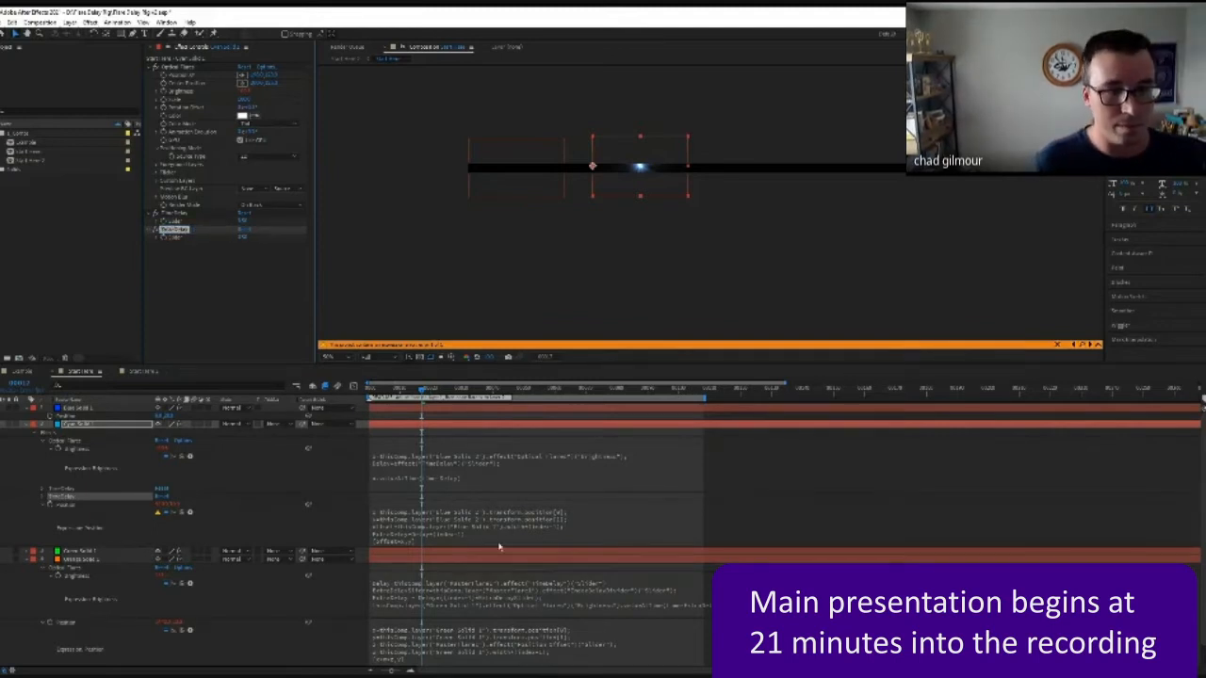
Step: Rename the duplicated slider effect on the cyan solid as BrightDelay
click(499, 546)
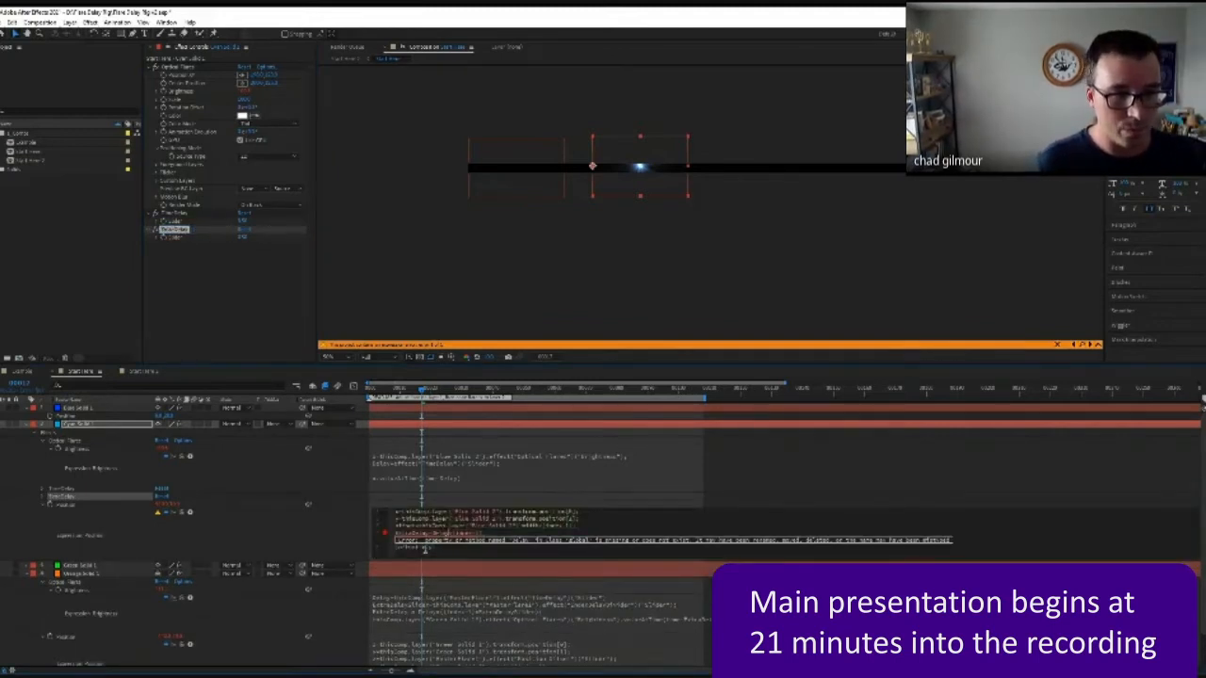
click(178, 231)
key(Return)
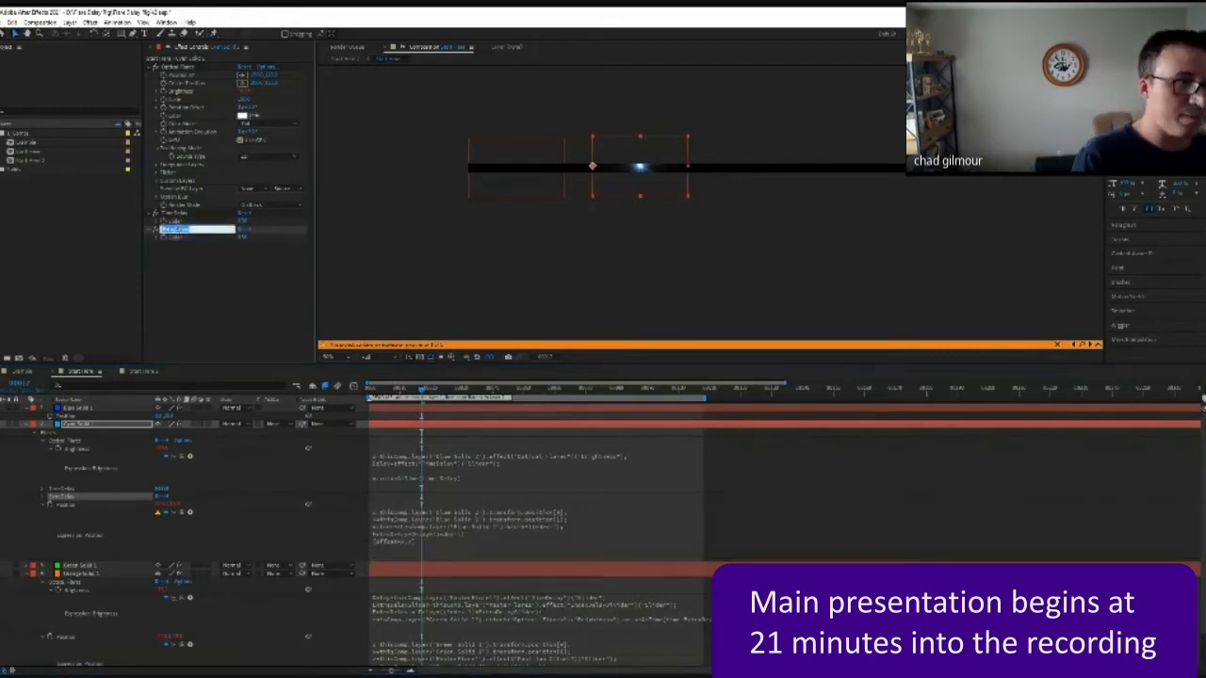
text(Brightness)
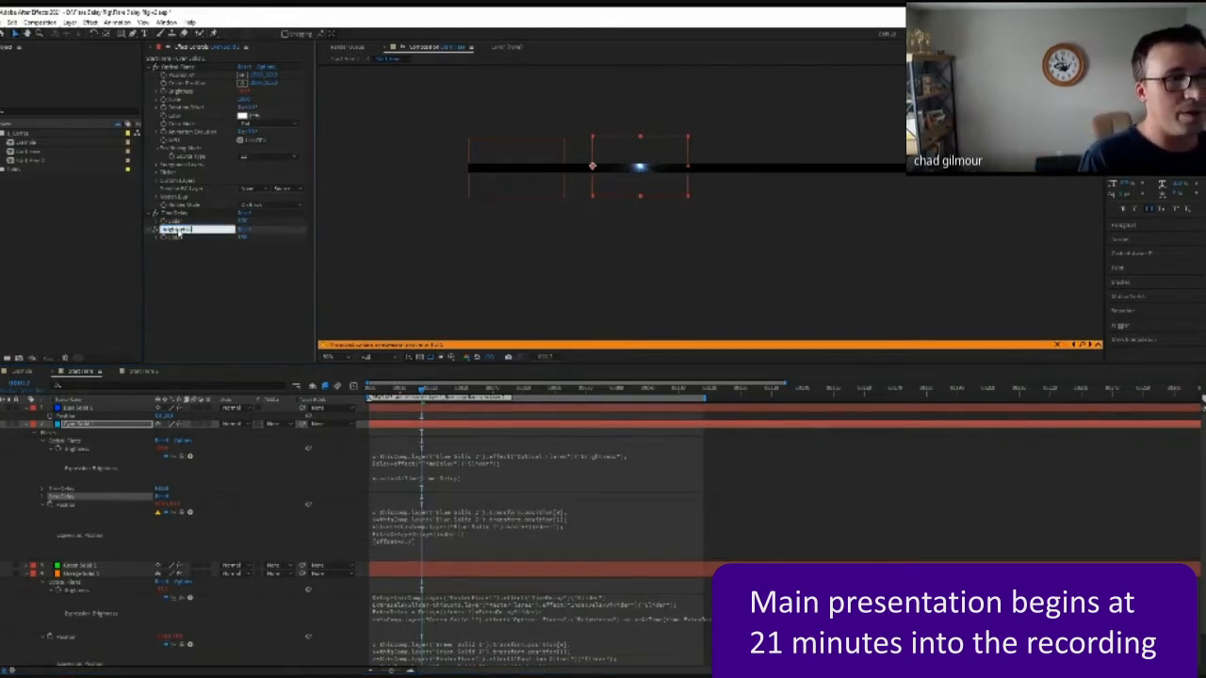
double_click(178, 231)
text(BrightDe)
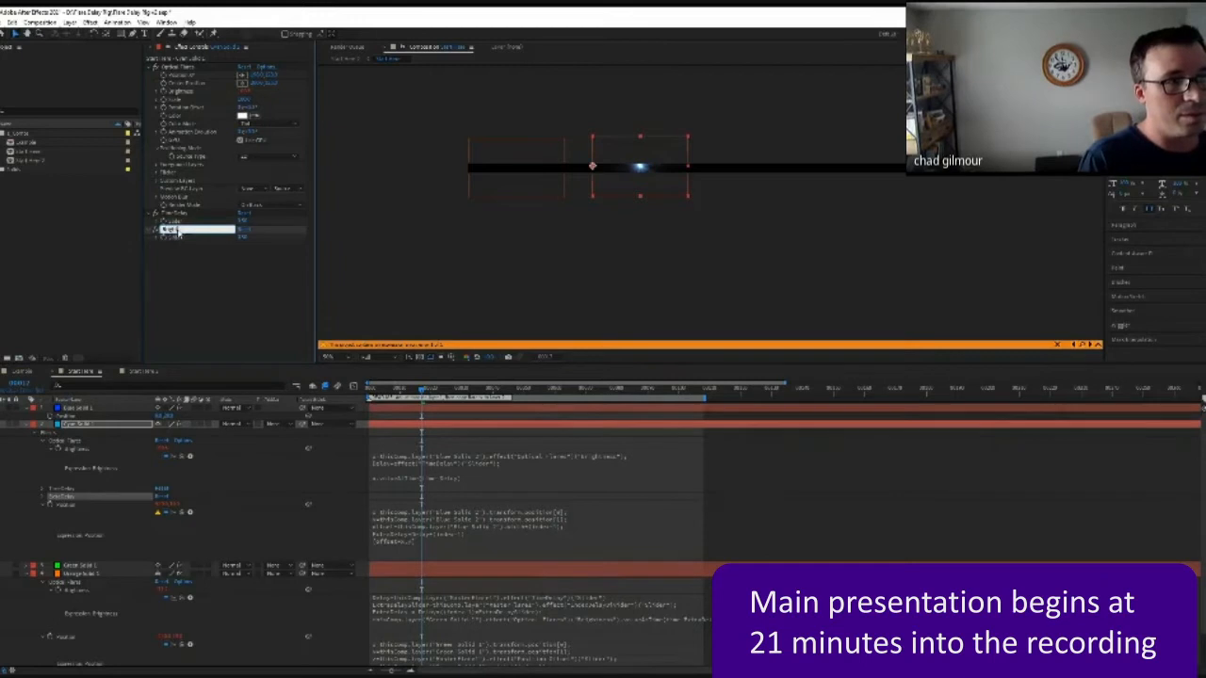
text(lay)
key(Return)
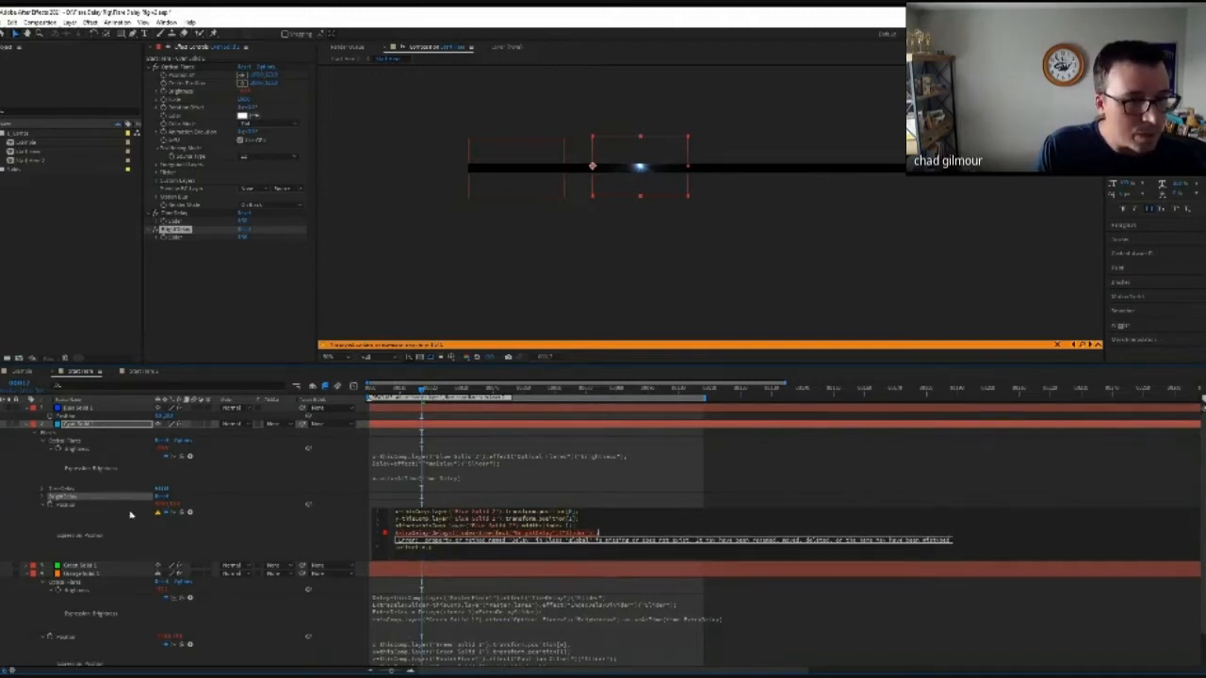
Step: Move the ExtraDelay line from the cyan solid's position expression into its brightness expression, directly below the Delay line
click(33, 464)
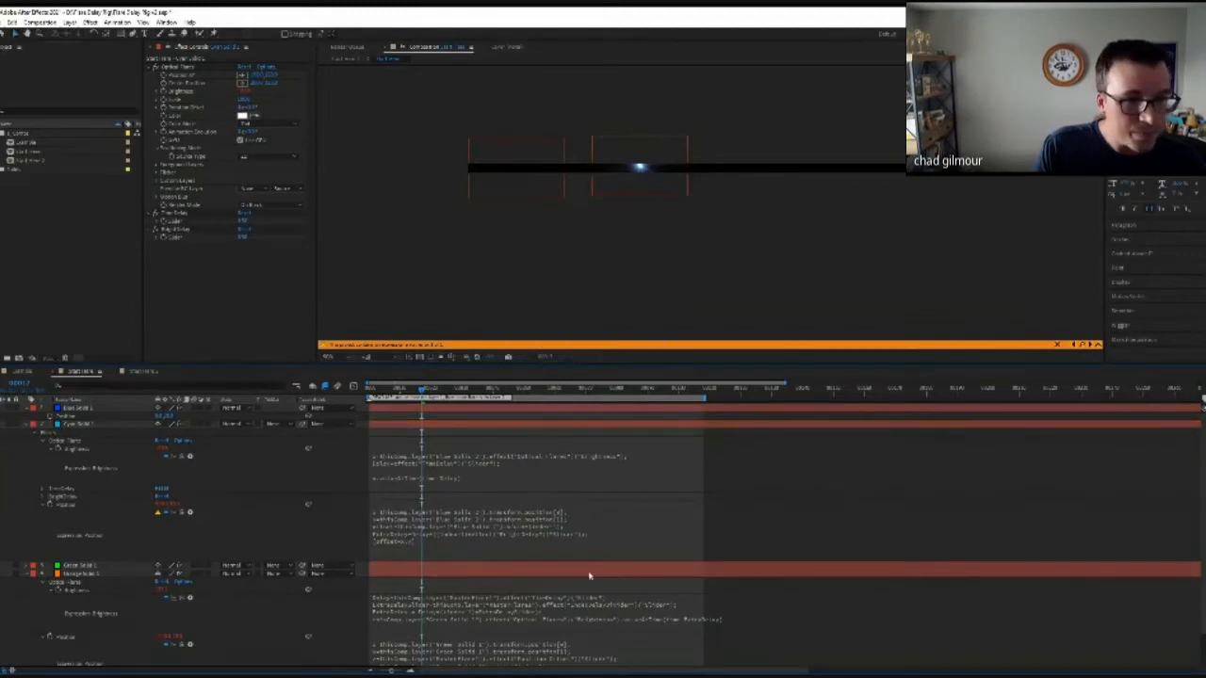
click(449, 554)
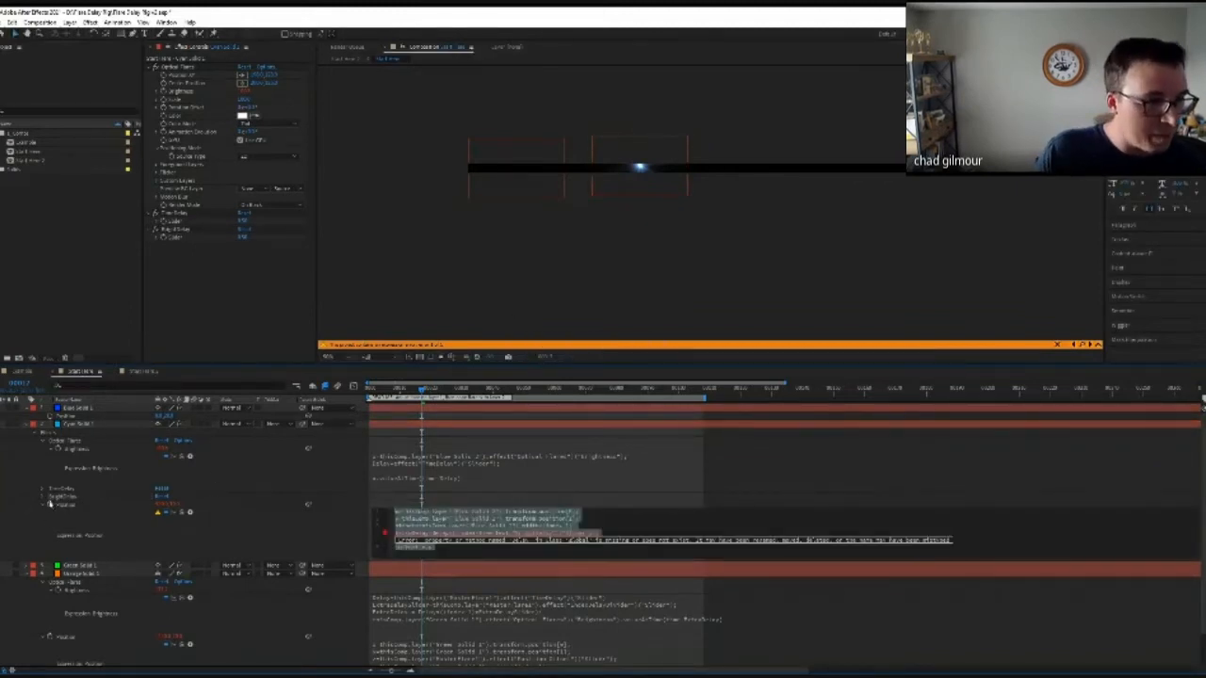
click(545, 545)
drag(605, 535, 395, 533)
key(BackSpace)
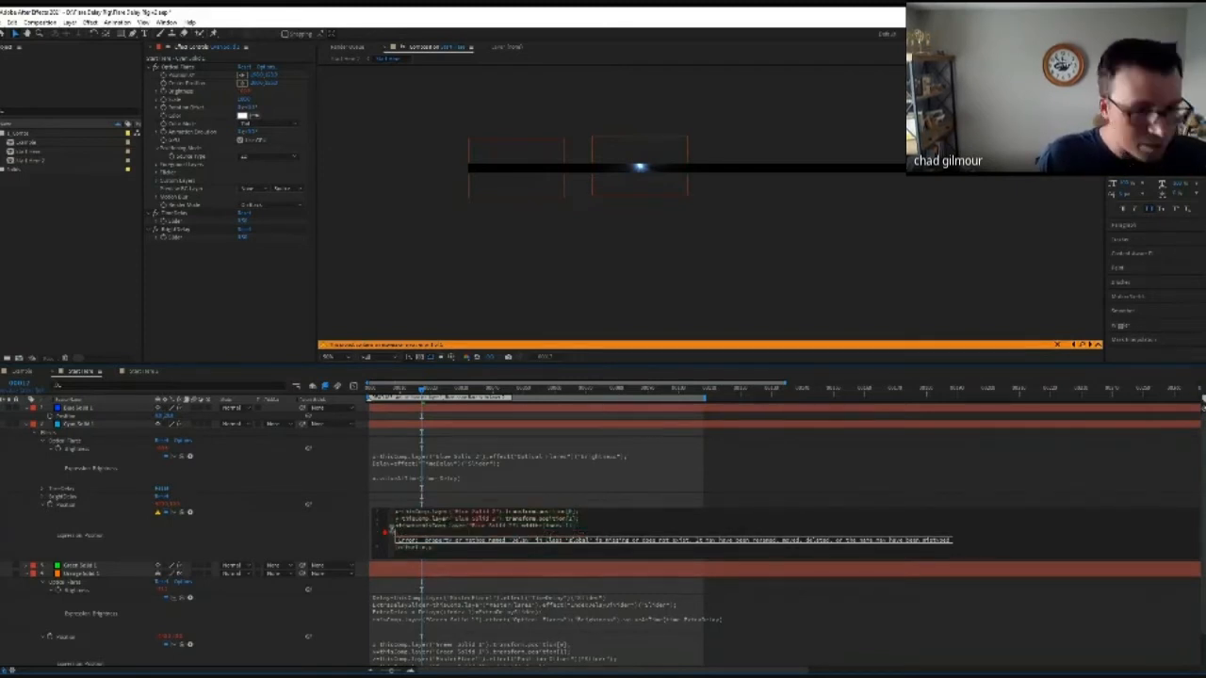
key(BackSpace)
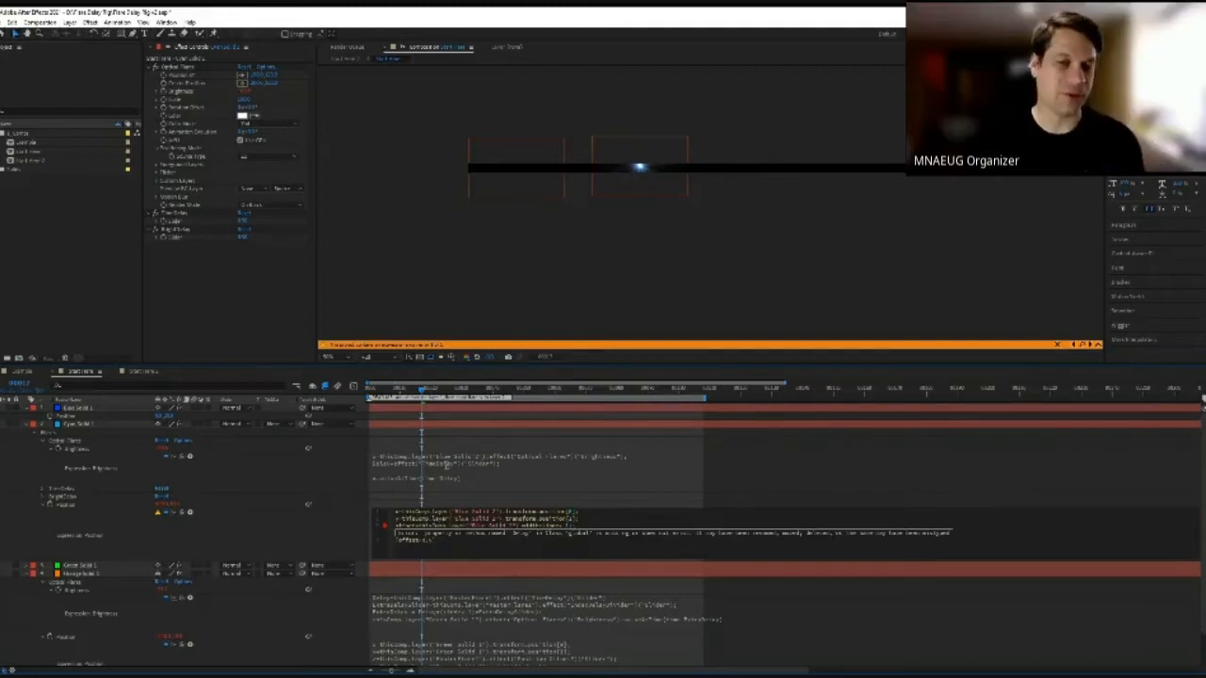
click(481, 471)
click(528, 472)
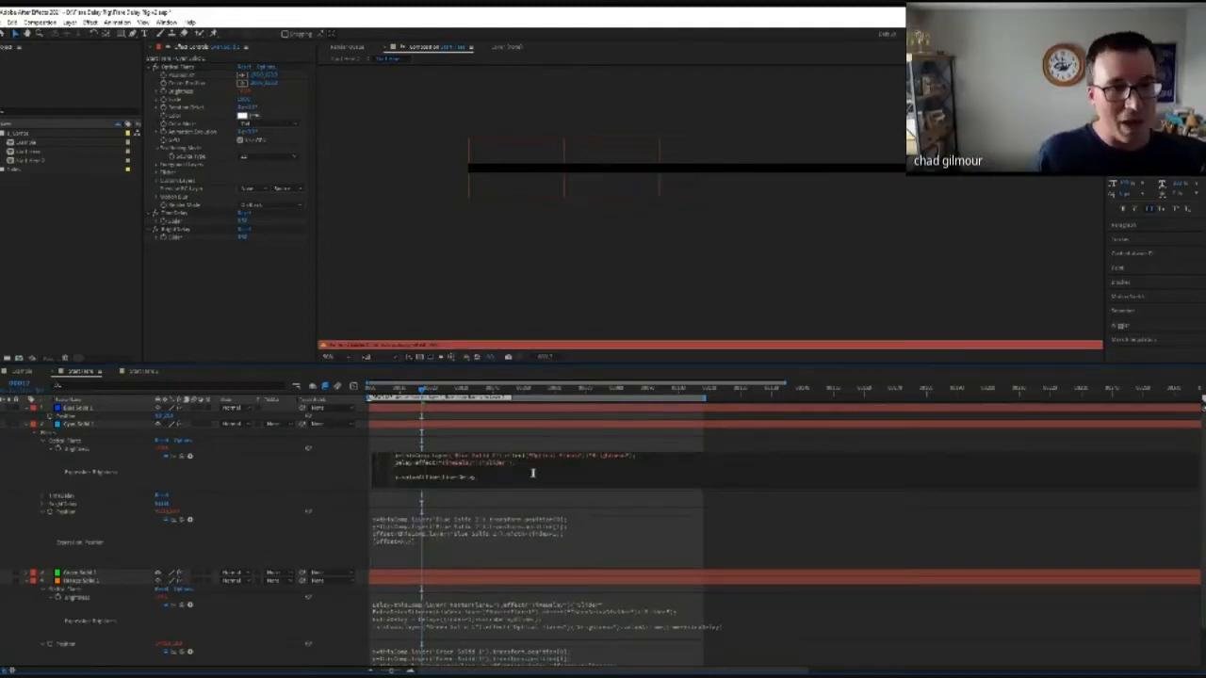
key(ctrl+v)
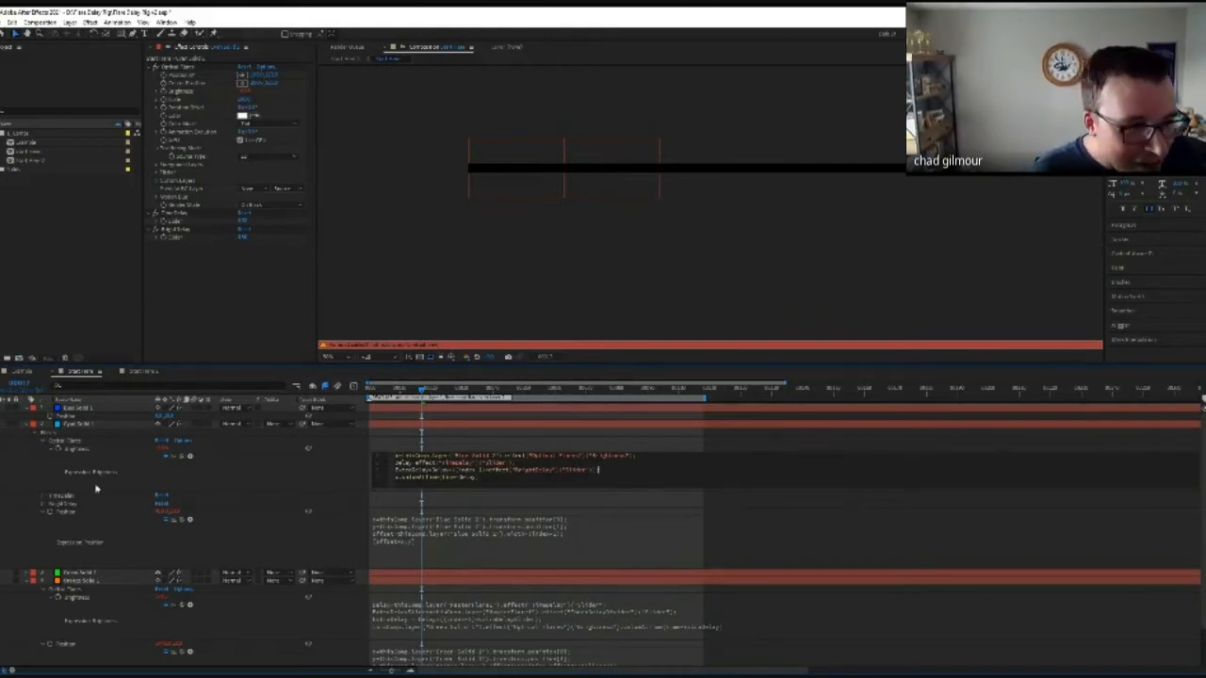
click(14, 457)
Step: Change the valueAtTime line of the cyan solid's brightness expression to subtract ExtraDelay from time
click(446, 478)
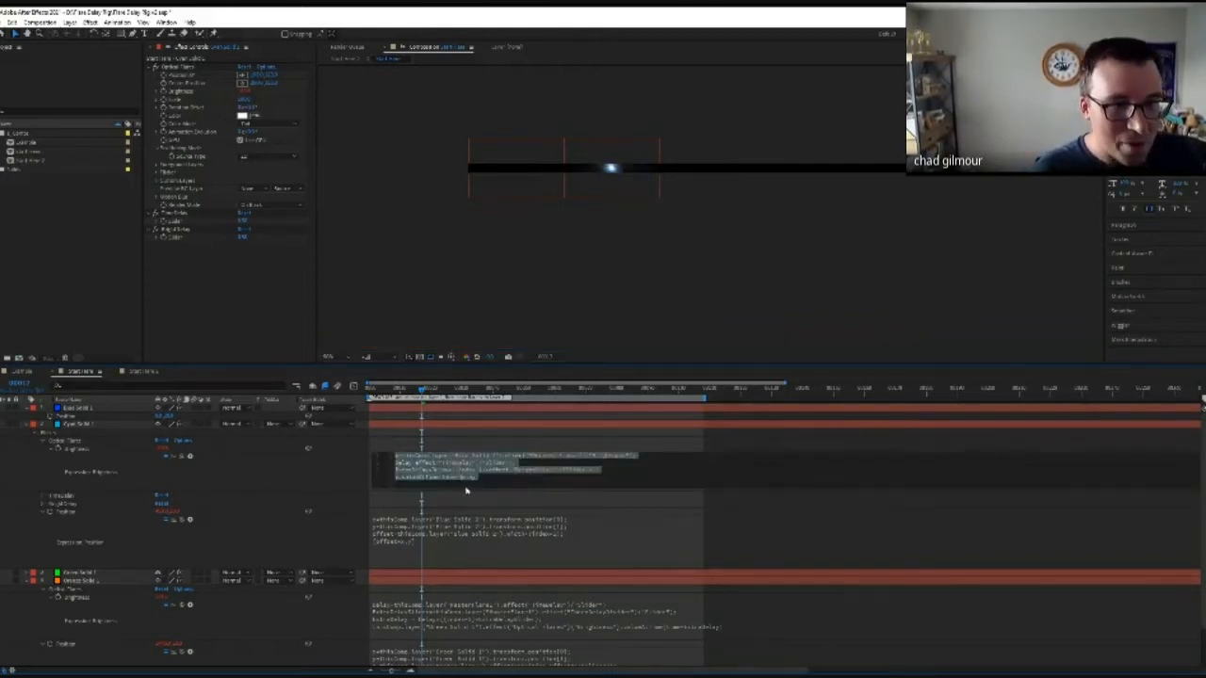
click(410, 474)
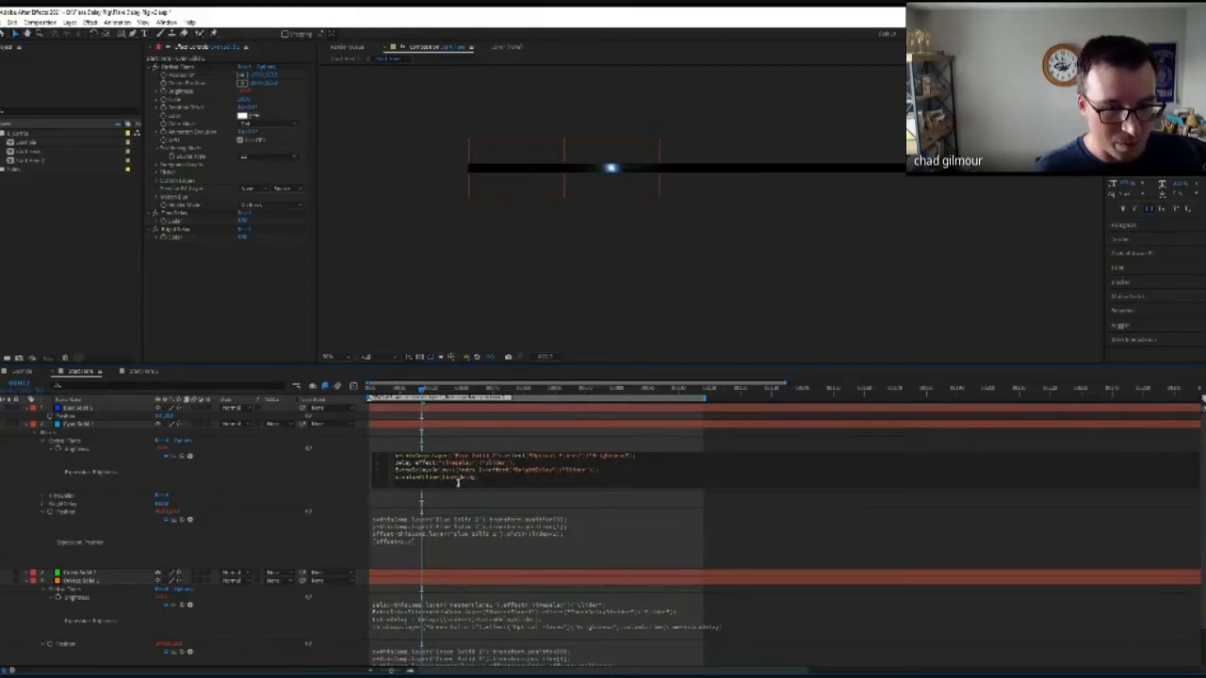
text(Ext)
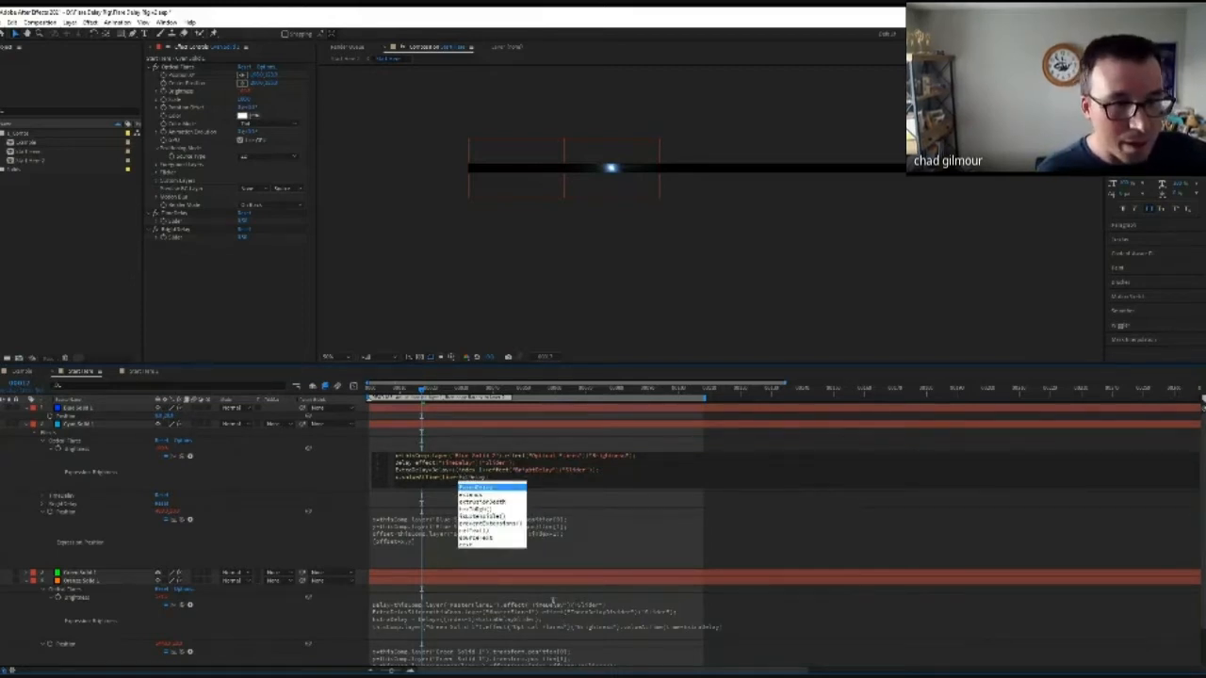
text(ra)
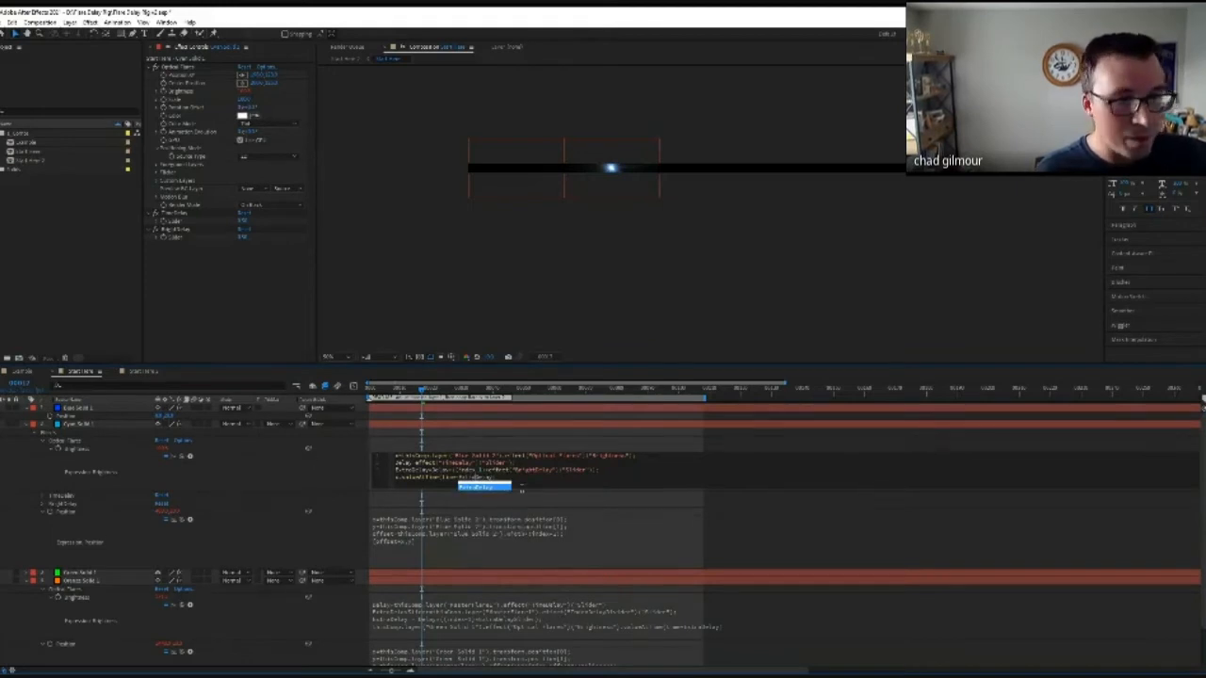
drag(433, 471, 452, 471)
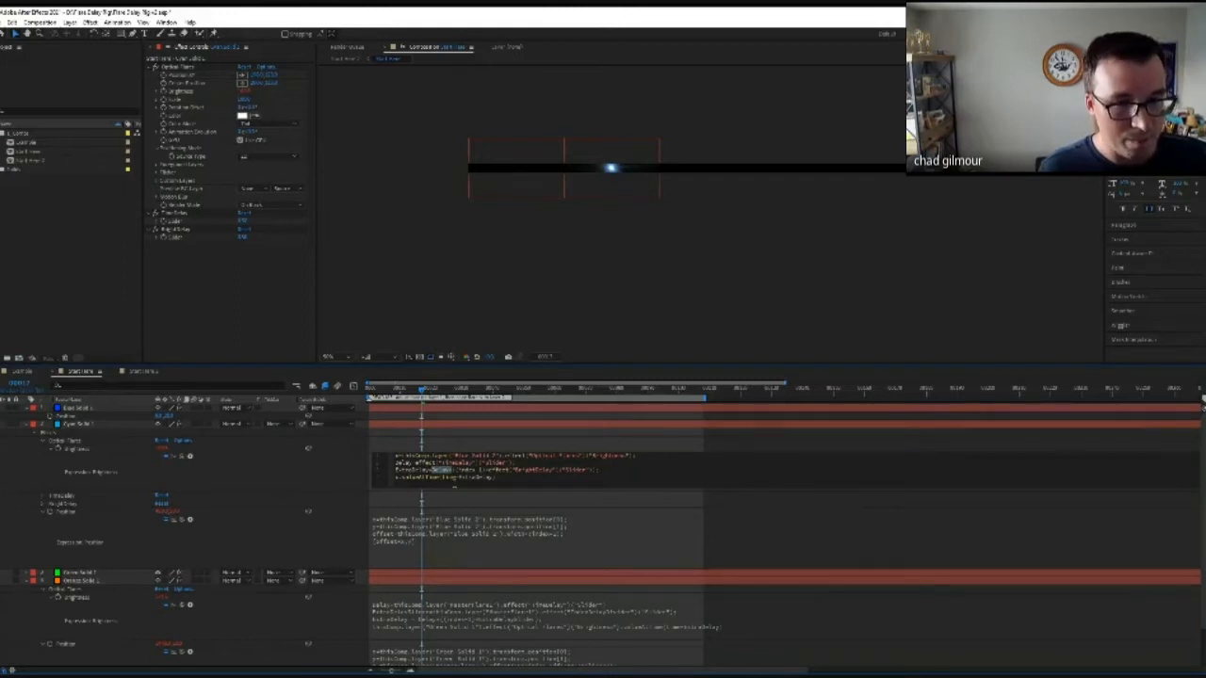
click(33, 462)
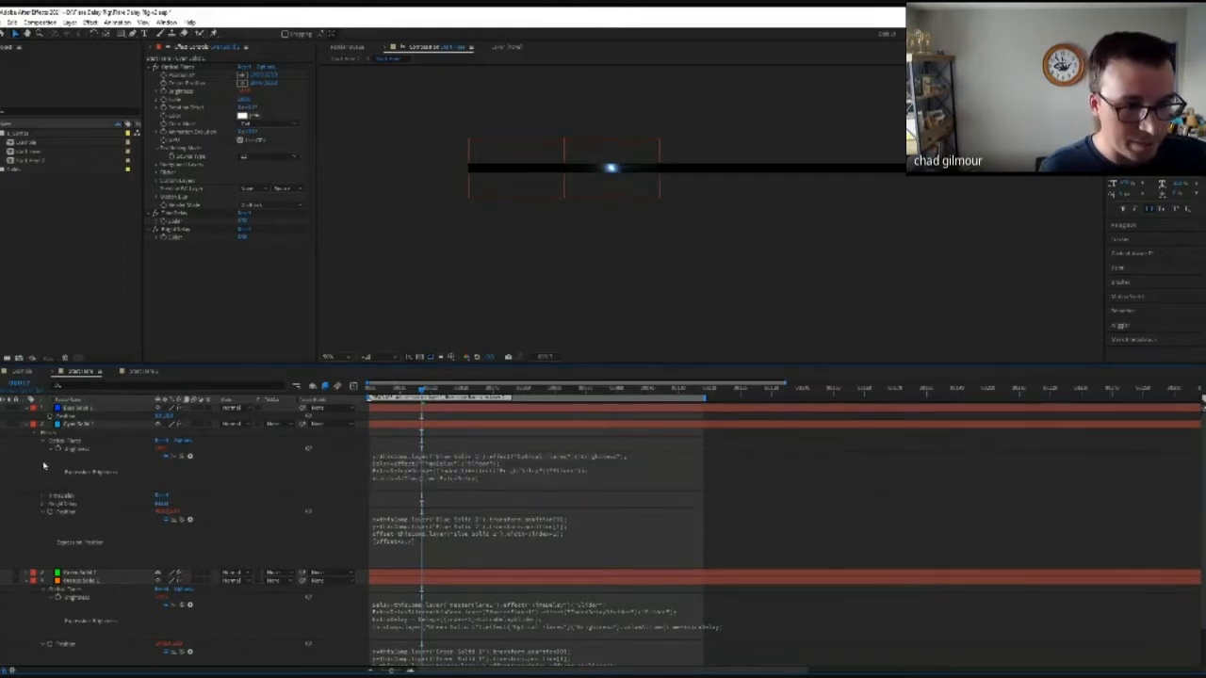
Step: Go to an earlier frame and duplicate the cyan solid three times
drag(421, 391, 399, 394)
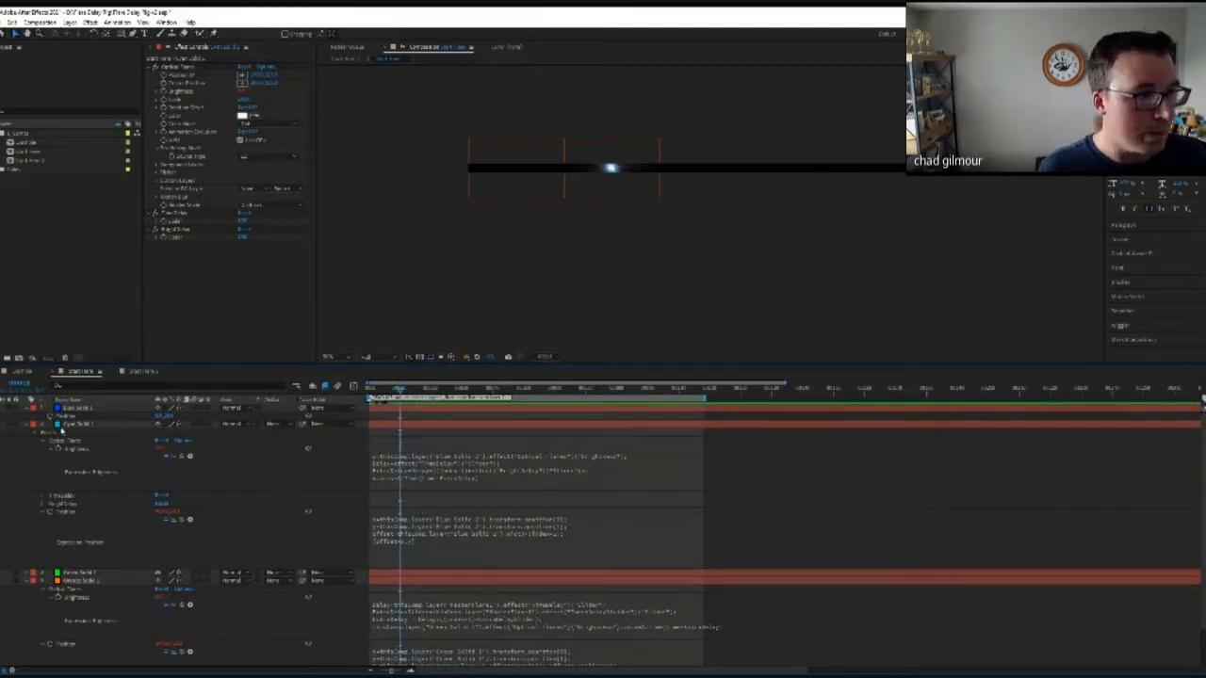
click(77, 424)
key(ctrl+d)
key(ctrl+d)
key(ctrl+d)
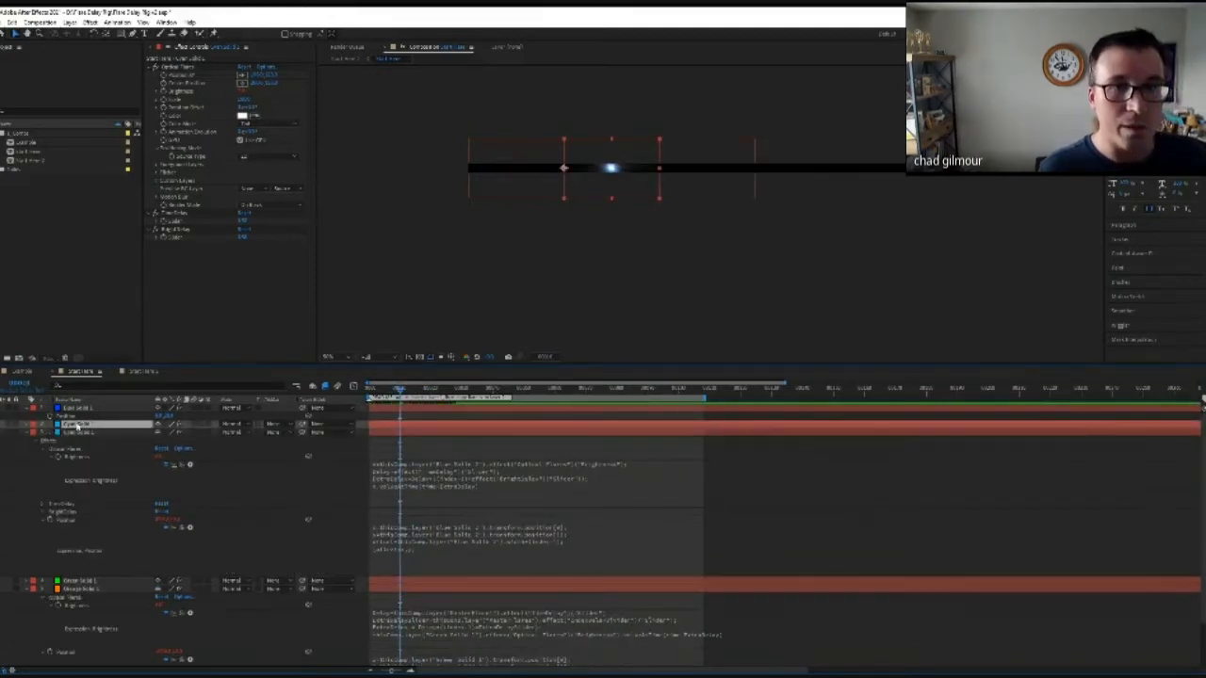
mouse_move(400, 393)
mouse_down()
mouse_move(370, 394)
mouse_move(481, 410)
mouse_move(400, 400)
mouse_up()
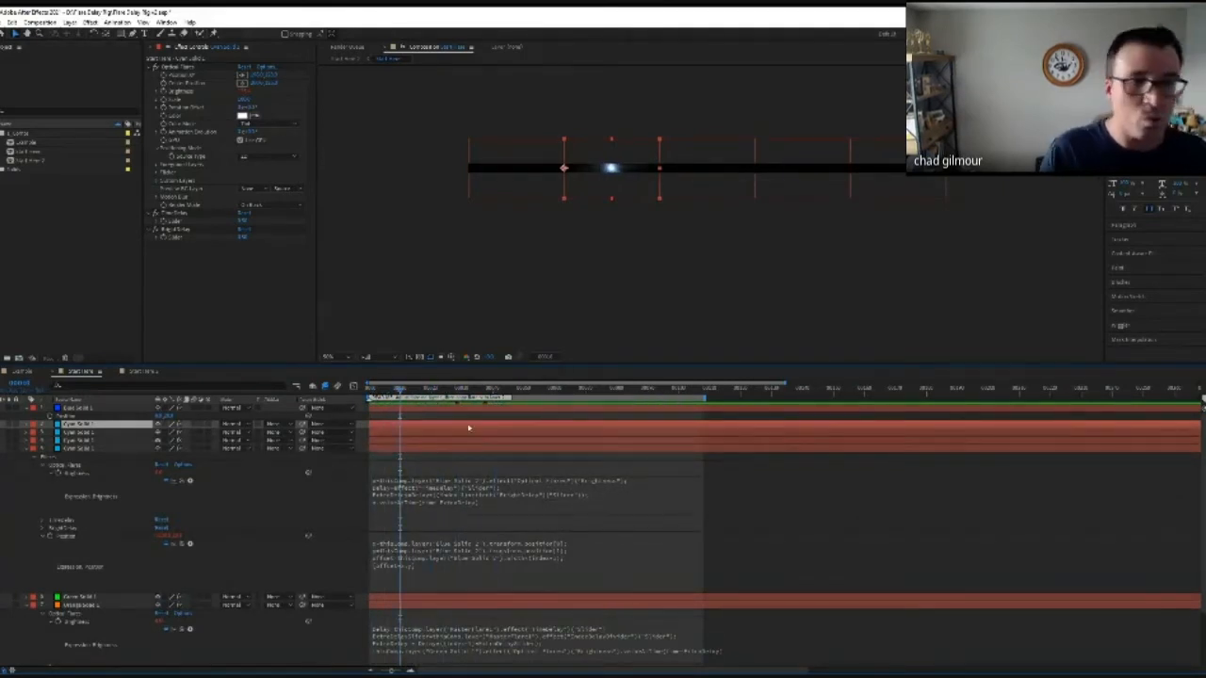
Step: Review the Delay, ExtraDelay and valueAtTime lines in the original cyan solid's brightness expression
click(492, 512)
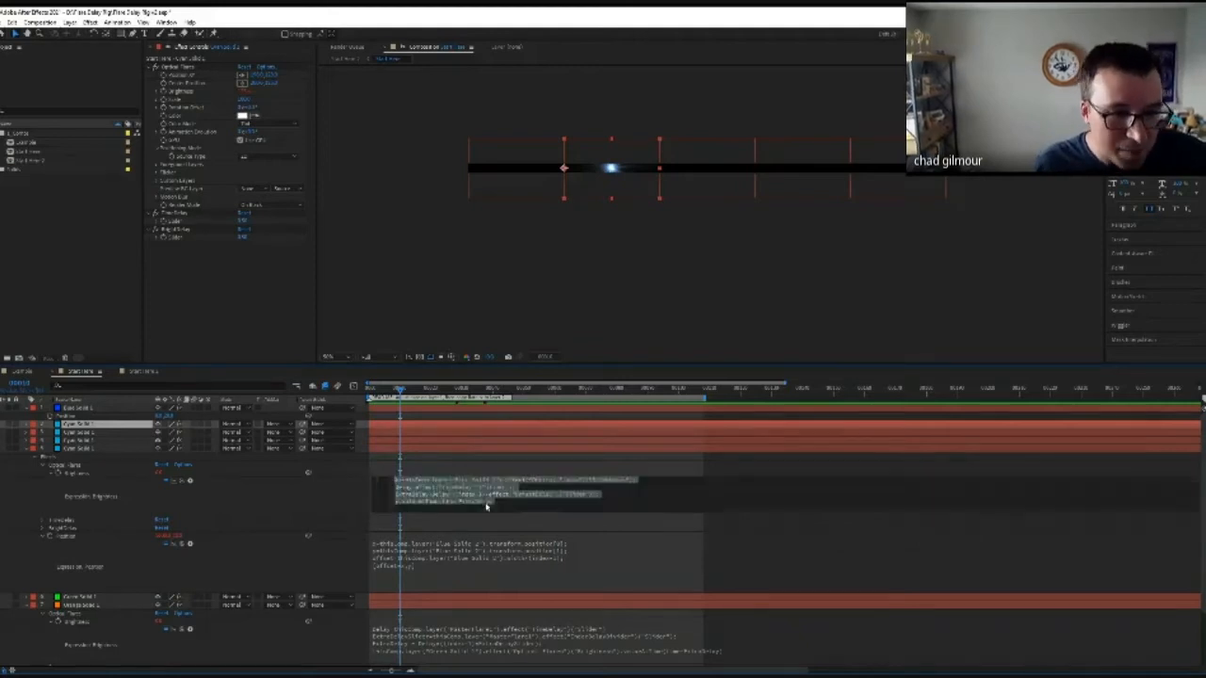
click(500, 502)
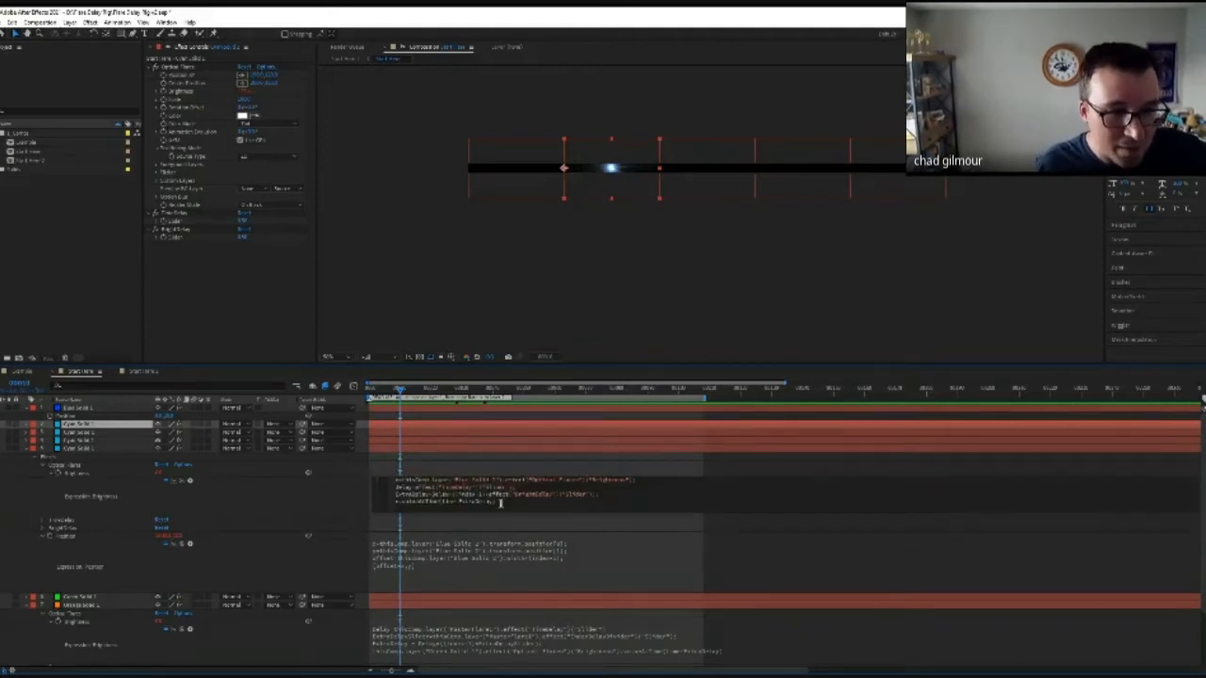
click(23, 502)
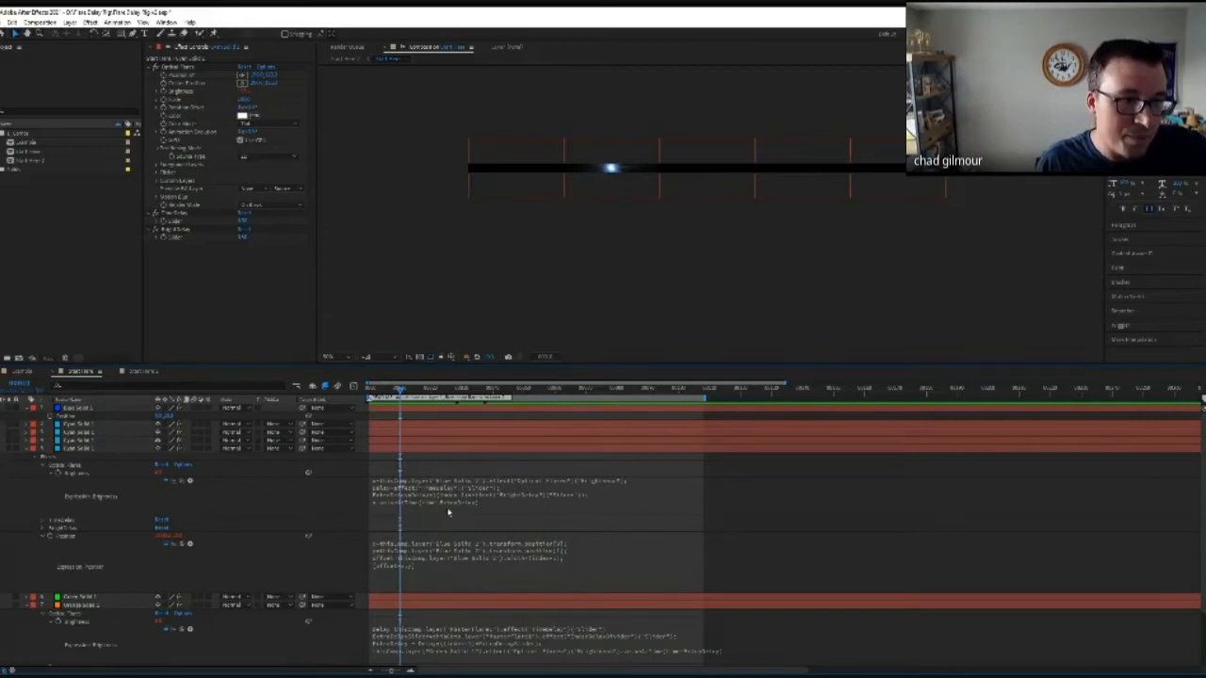
click(429, 496)
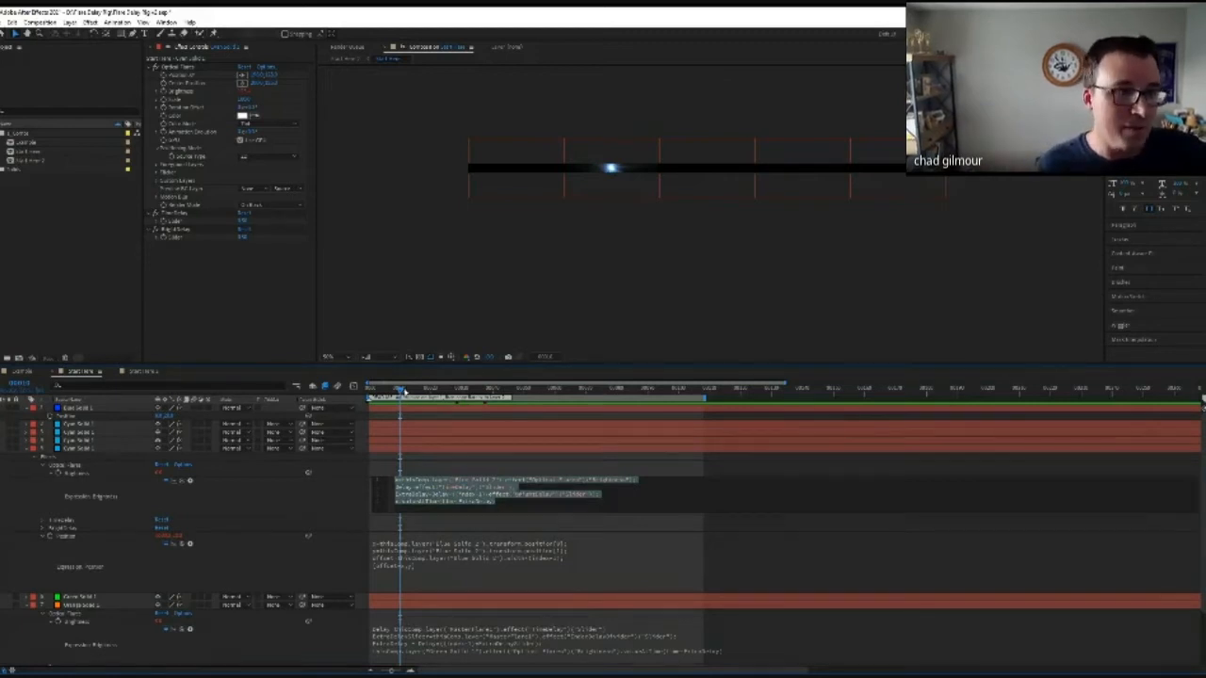
Step: Duplicate the uppermost cyan solid two more times and preview the flare timing across the copies
drag(401, 391, 418, 391)
click(108, 424)
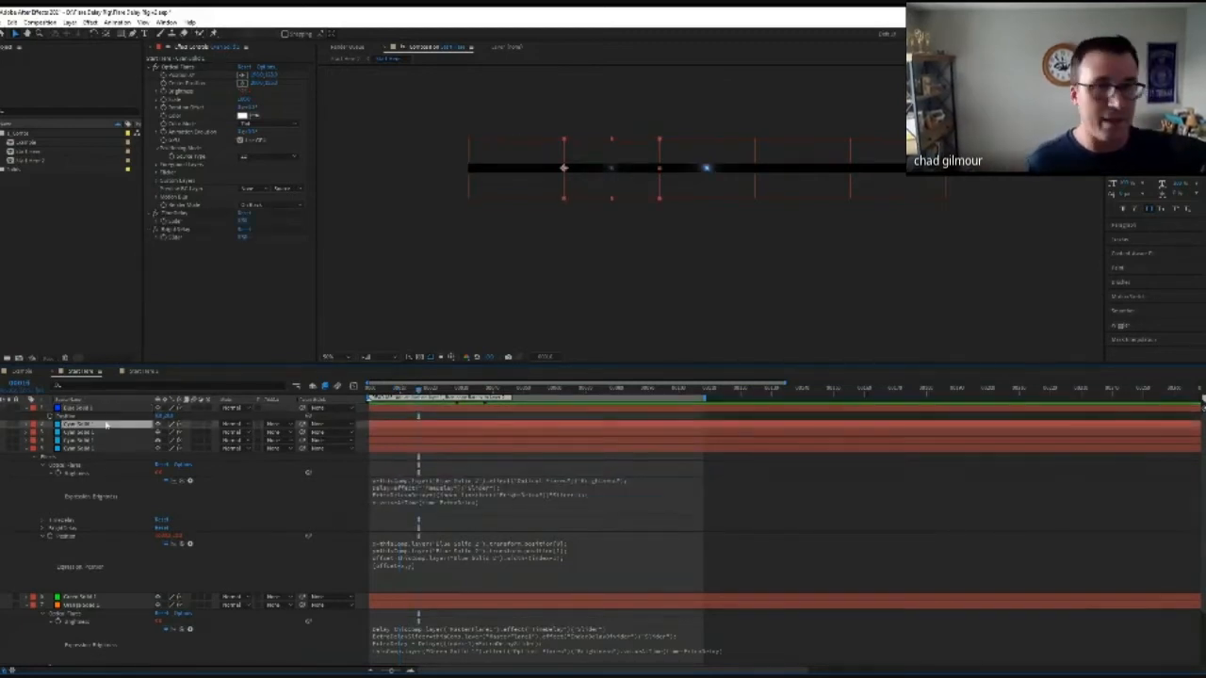
key(ctrl+d)
key(ctrl+d)
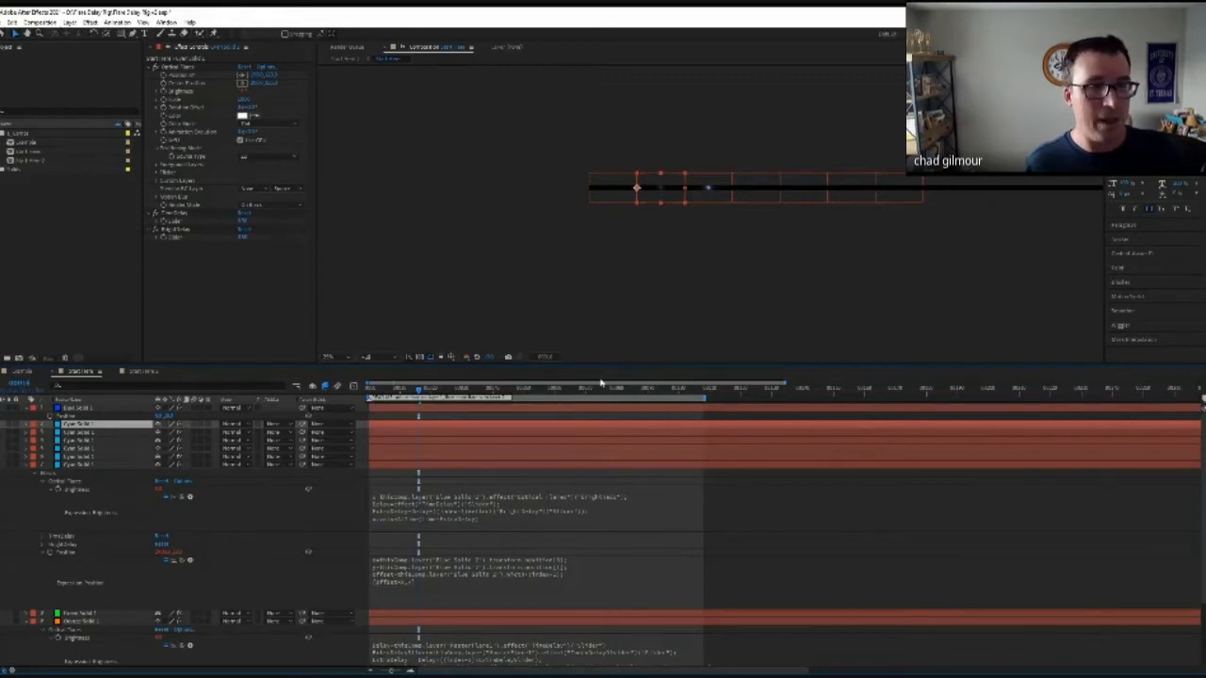
drag(423, 390, 459, 392)
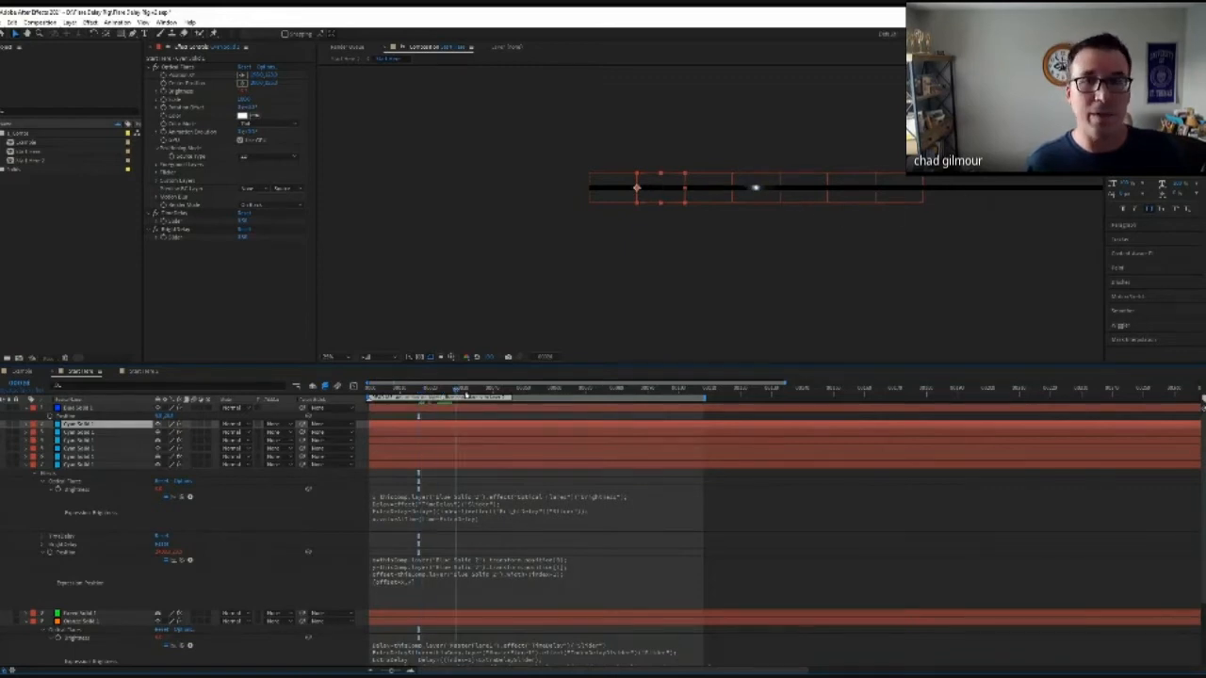
key(space)
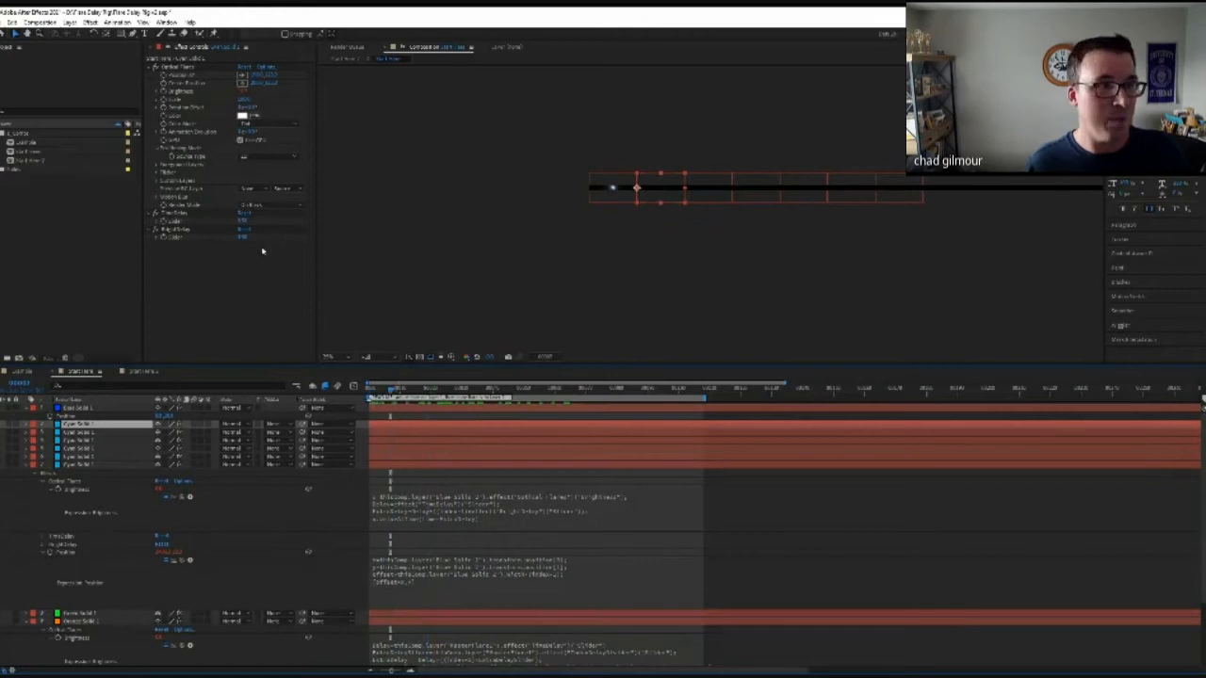
Step: Try different TimeDelay and BrightDelay slider values on the uppermost cyan solid and scrub through the flares
click(245, 222)
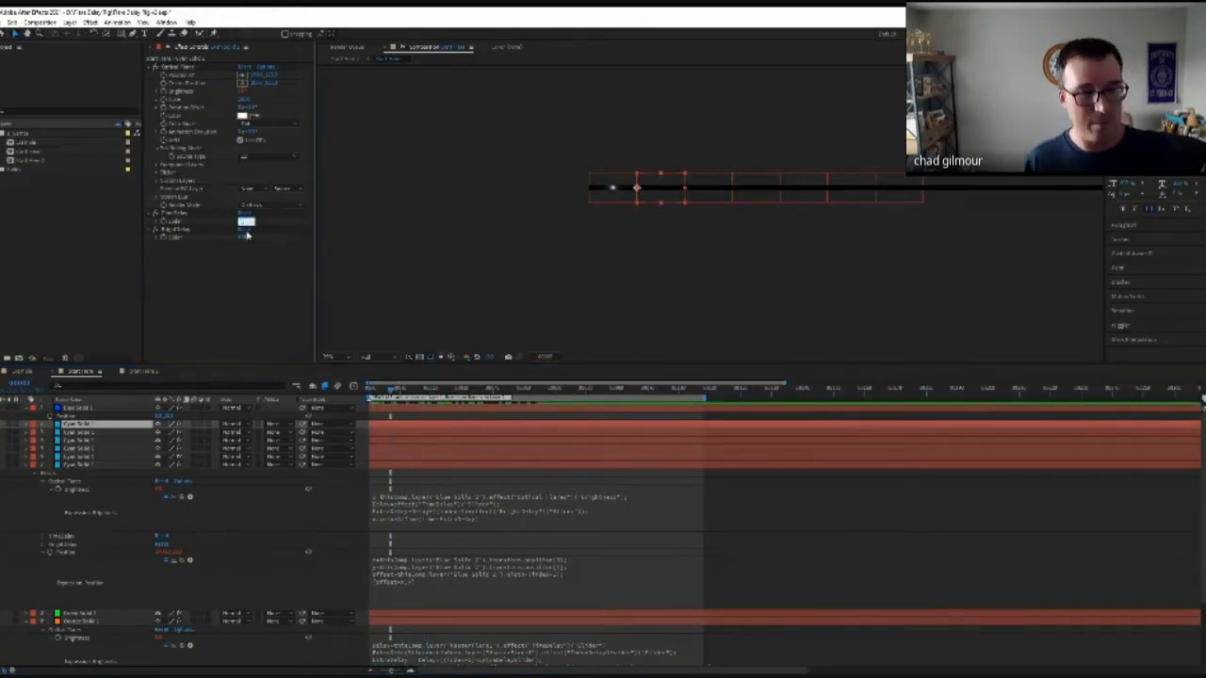
click(246, 237)
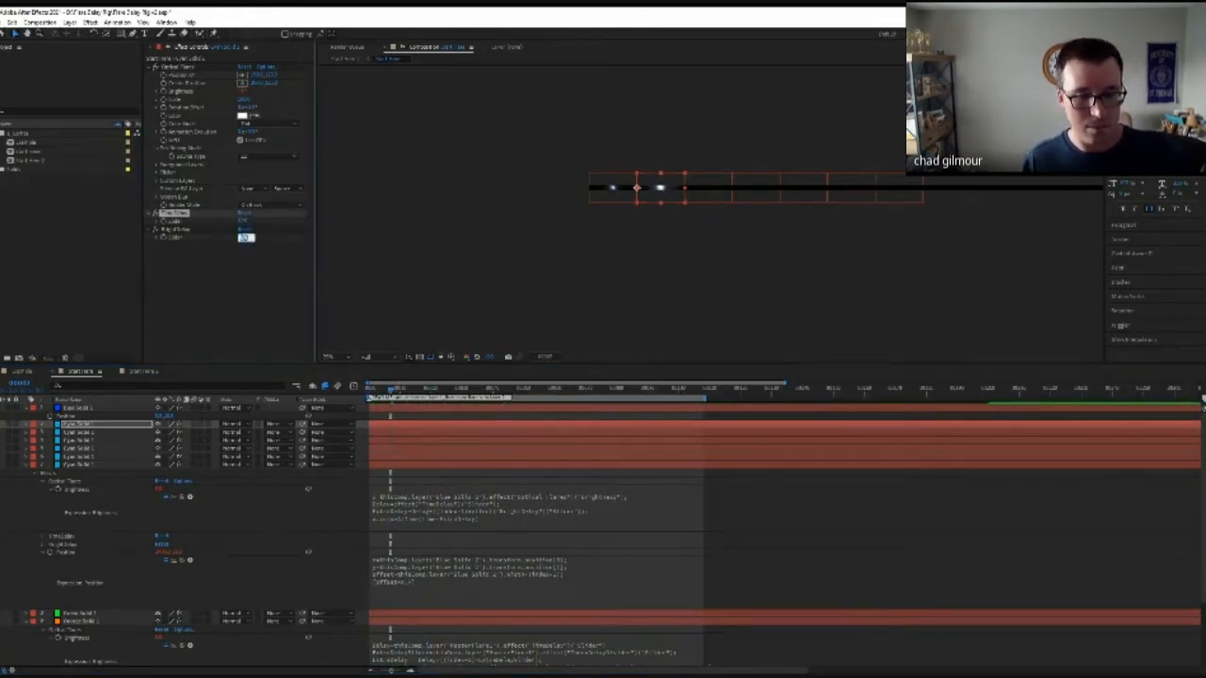
key(Return)
drag(387, 393, 446, 415)
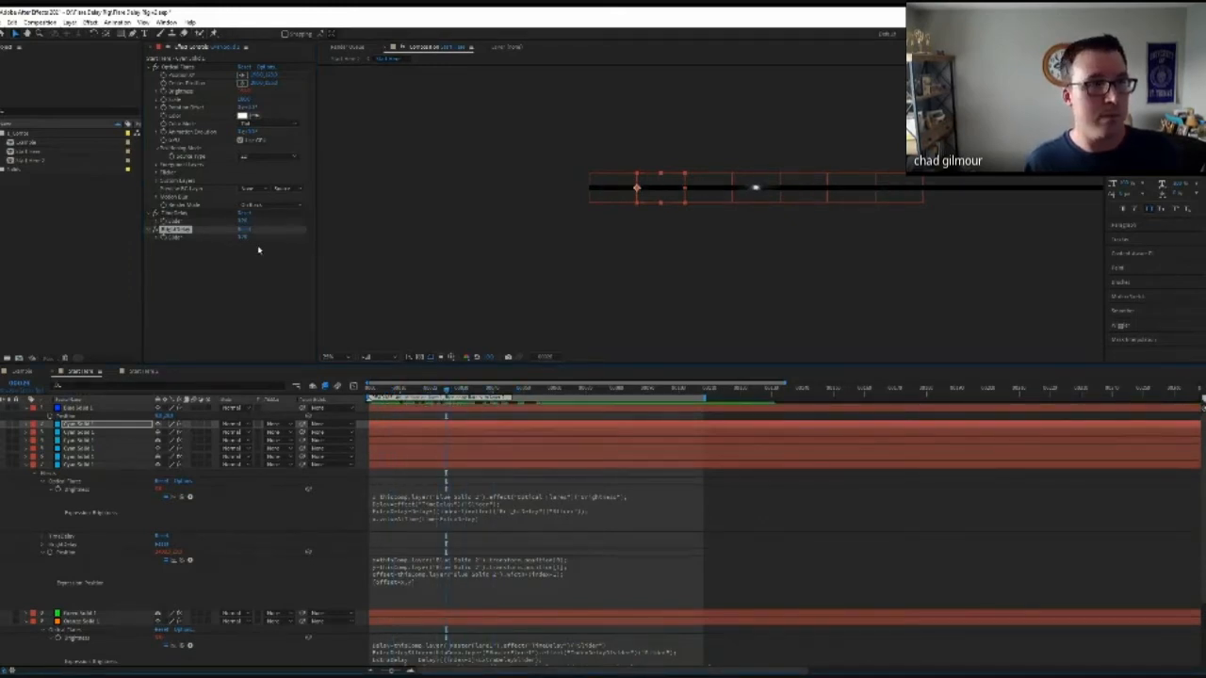
Step: Enter new values for the TimeDelay and BrightDelay sliders on the uppermost cyan solid
click(242, 221)
text(0)
key(Return)
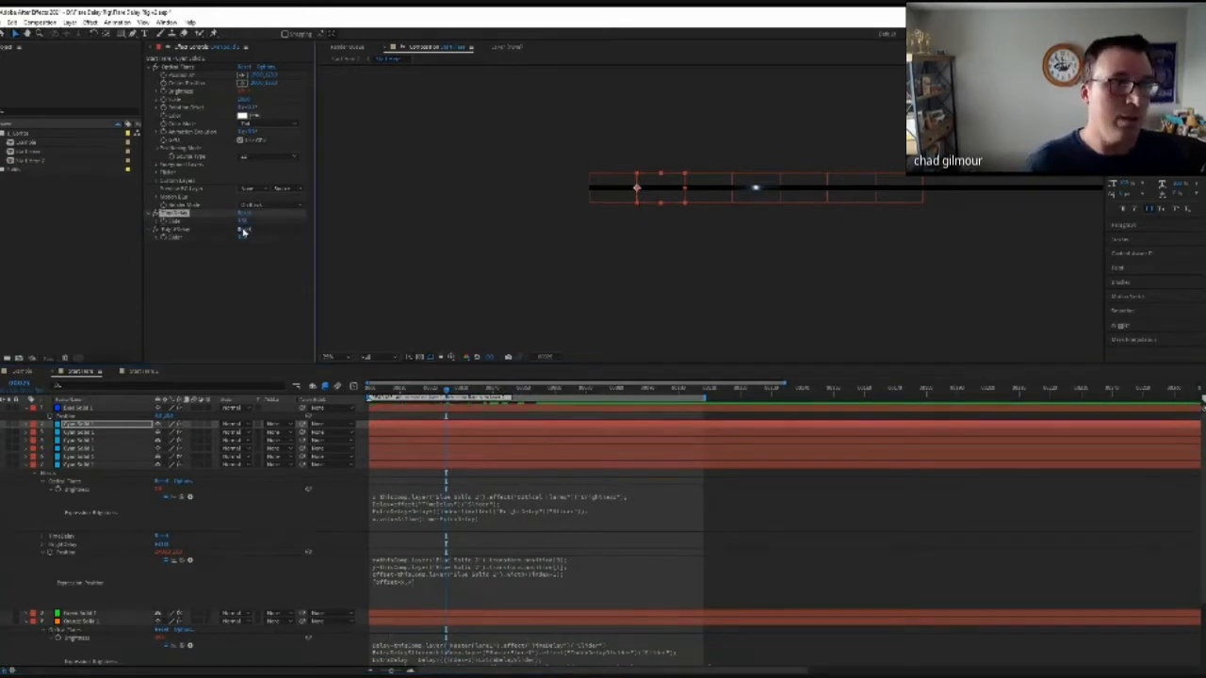
click(244, 238)
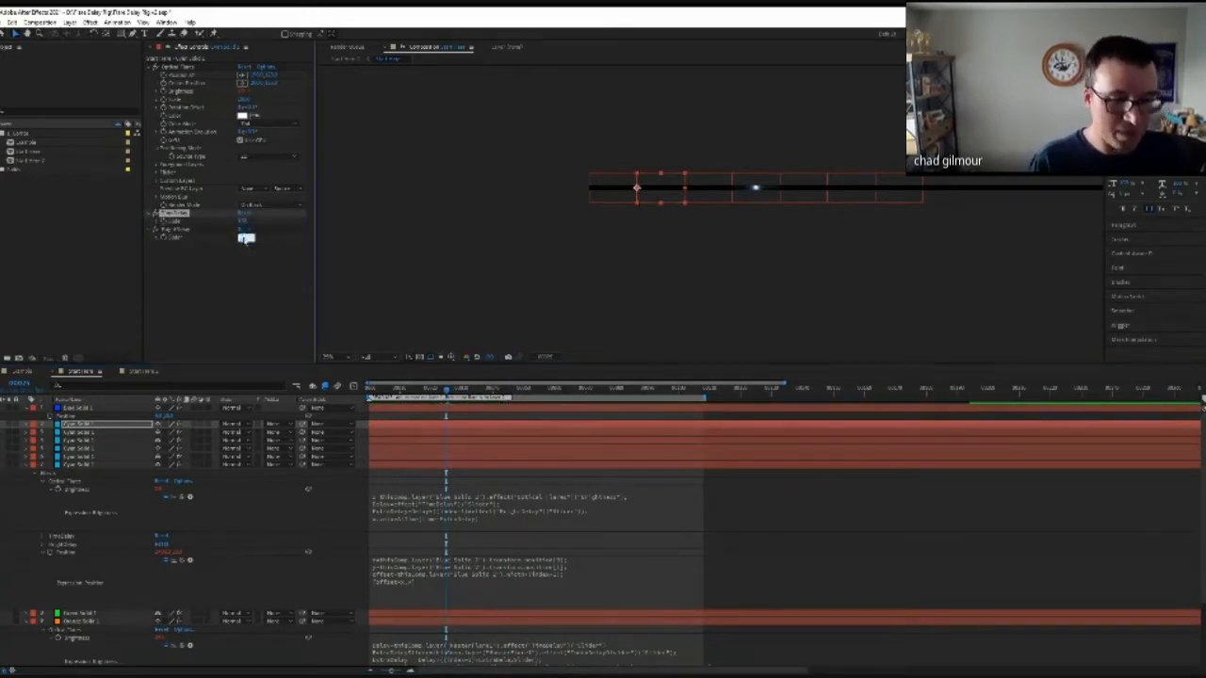
text(0)
key(Return)
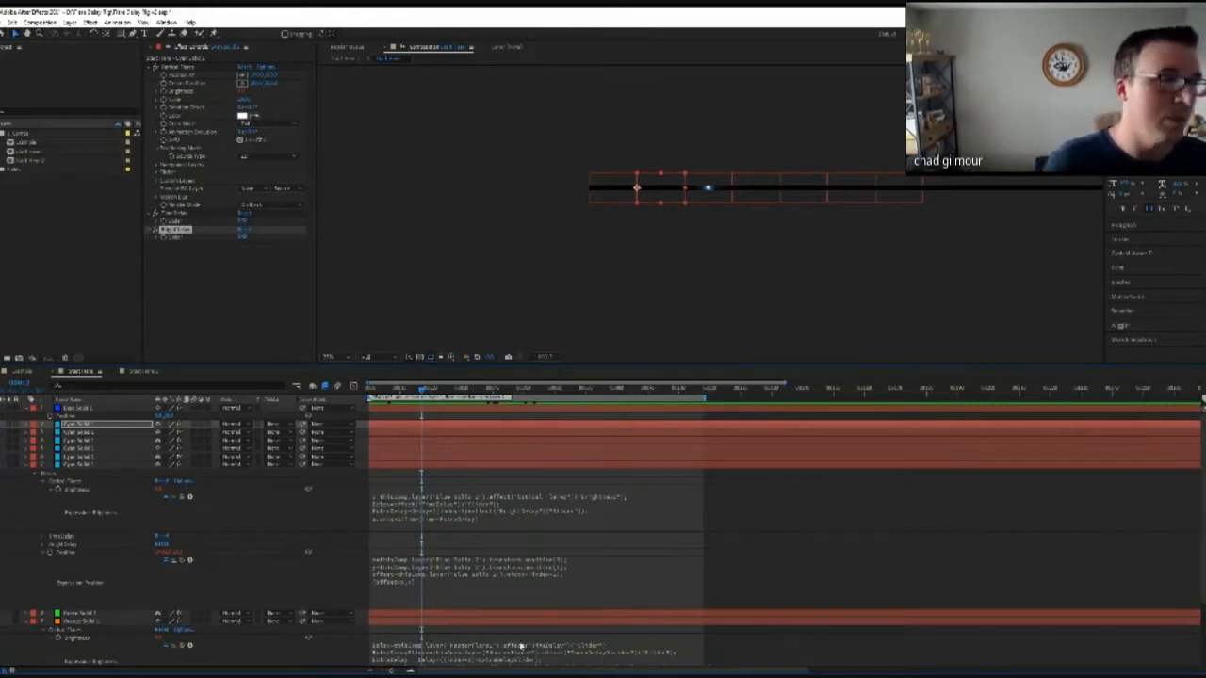
Step: Deselect the cyan solid and collapse the orange solid's expanded properties
click(21, 555)
click(25, 621)
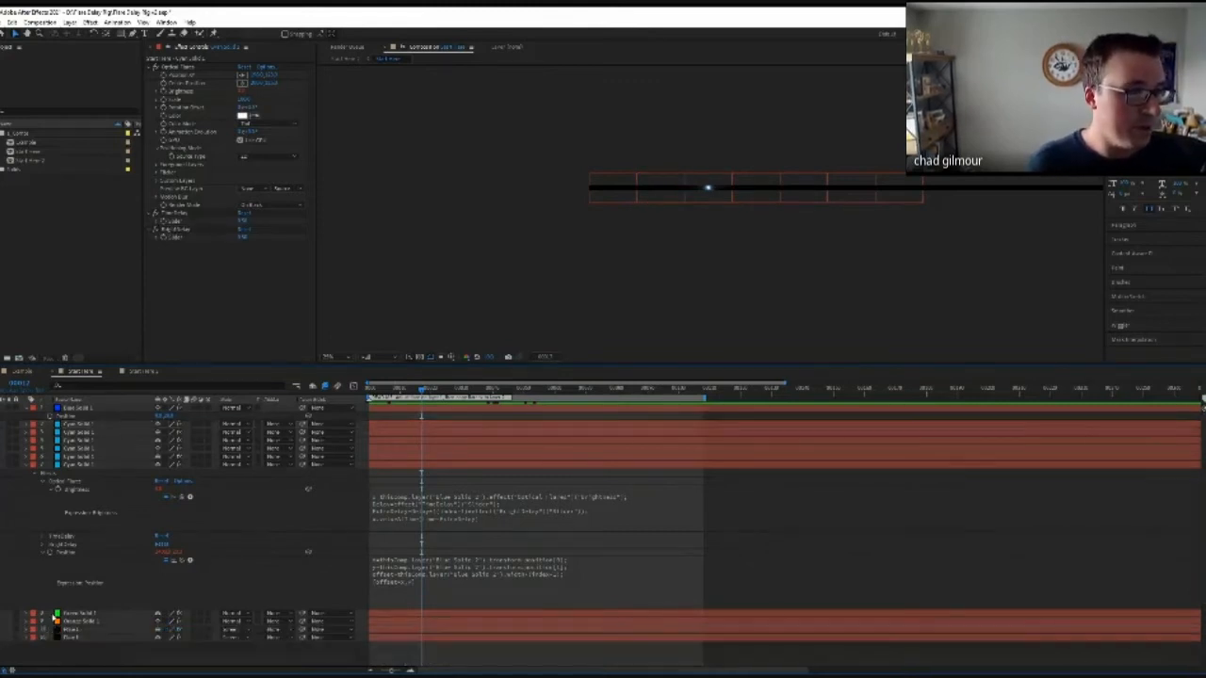
Step: Delete the green solid, the orange solid and the two layers beneath them, leaving the blue and cyan solids
drag(56, 656, 87, 616)
key(Delete)
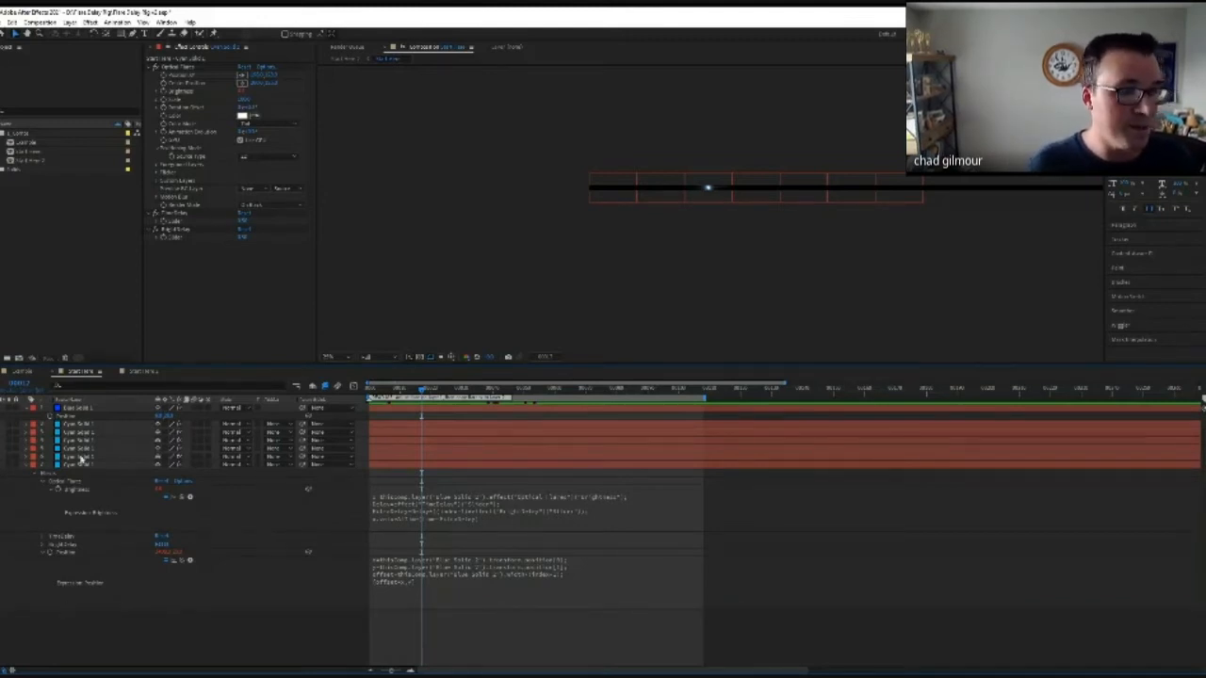
Step: Duplicate the third cyan solid twice to extend the row of flares, and deselect it
click(90, 440)
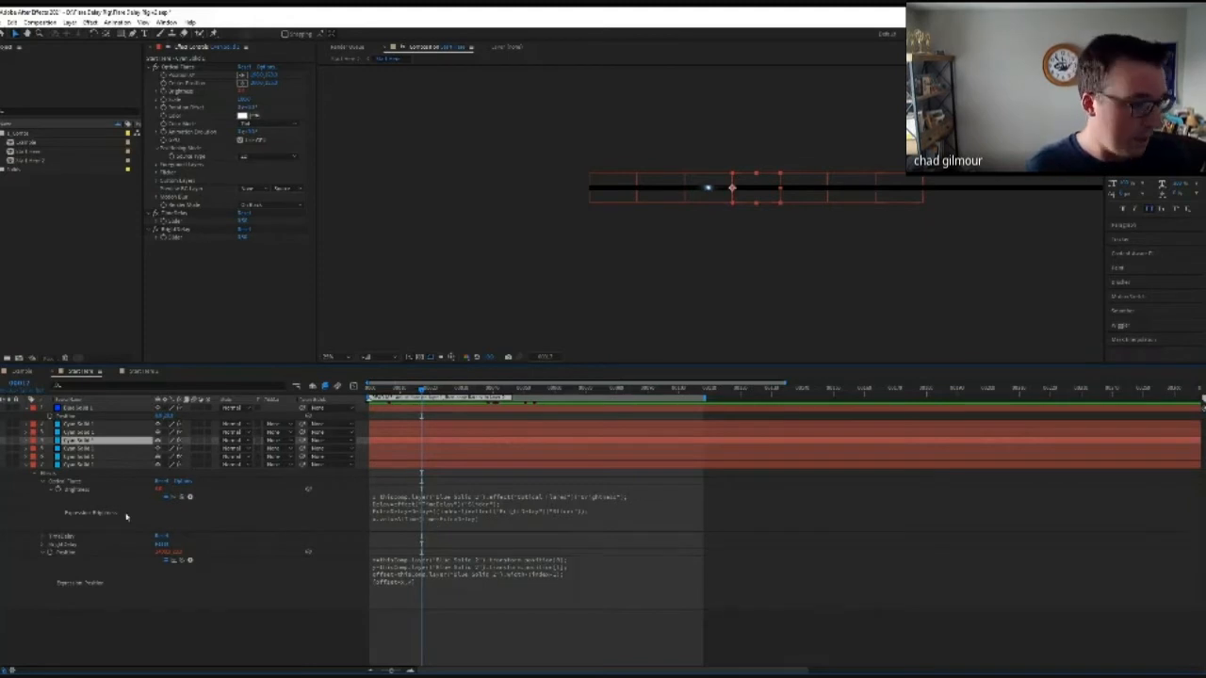
key(ctrl+d)
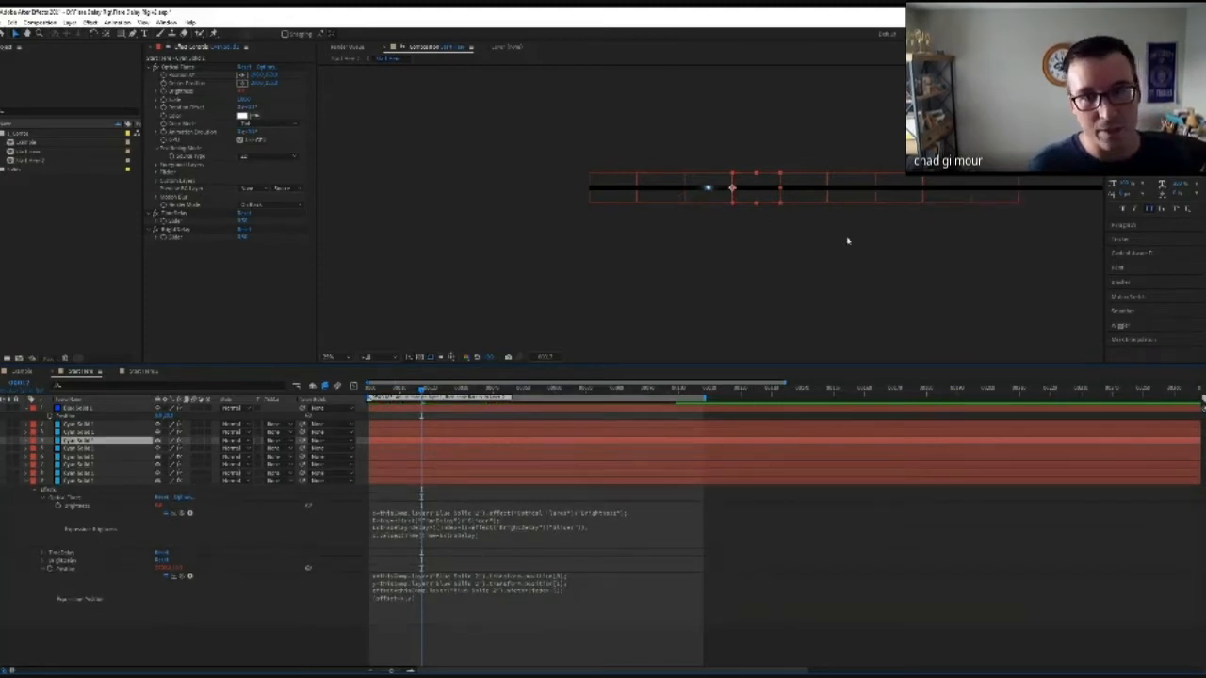
click(120, 641)
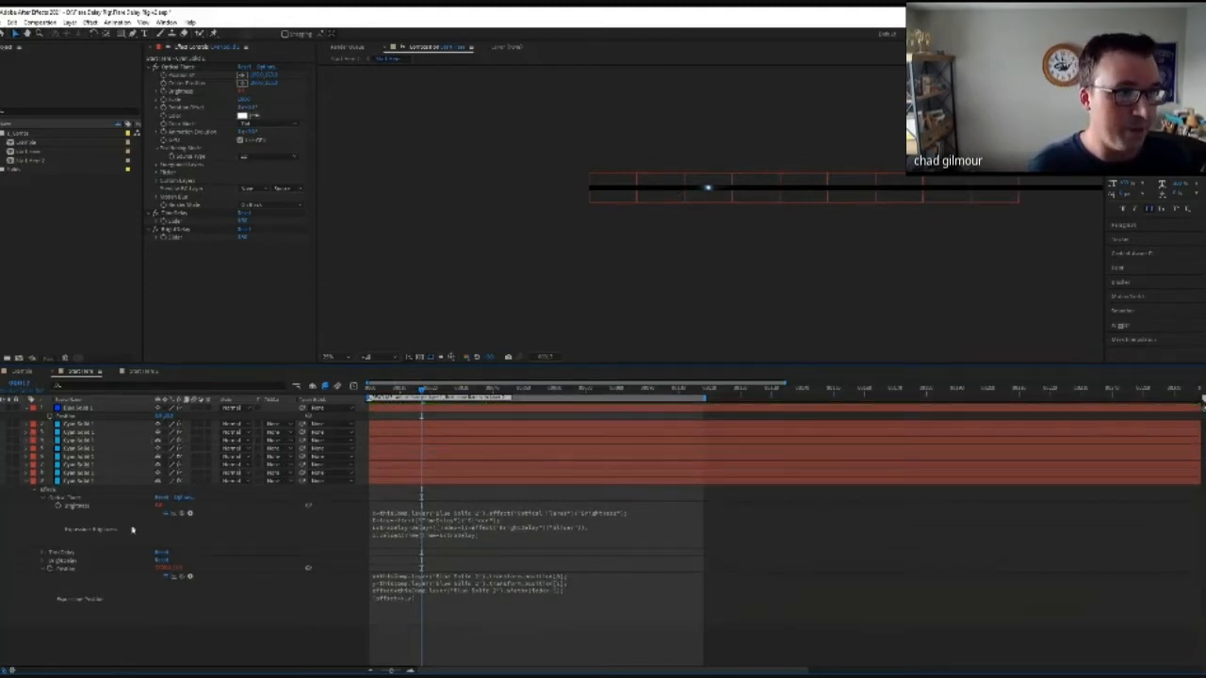
Step: Delete all the collapsed cyan copies, keeping only the cyan solid whose expressions are expanded
click(83, 425)
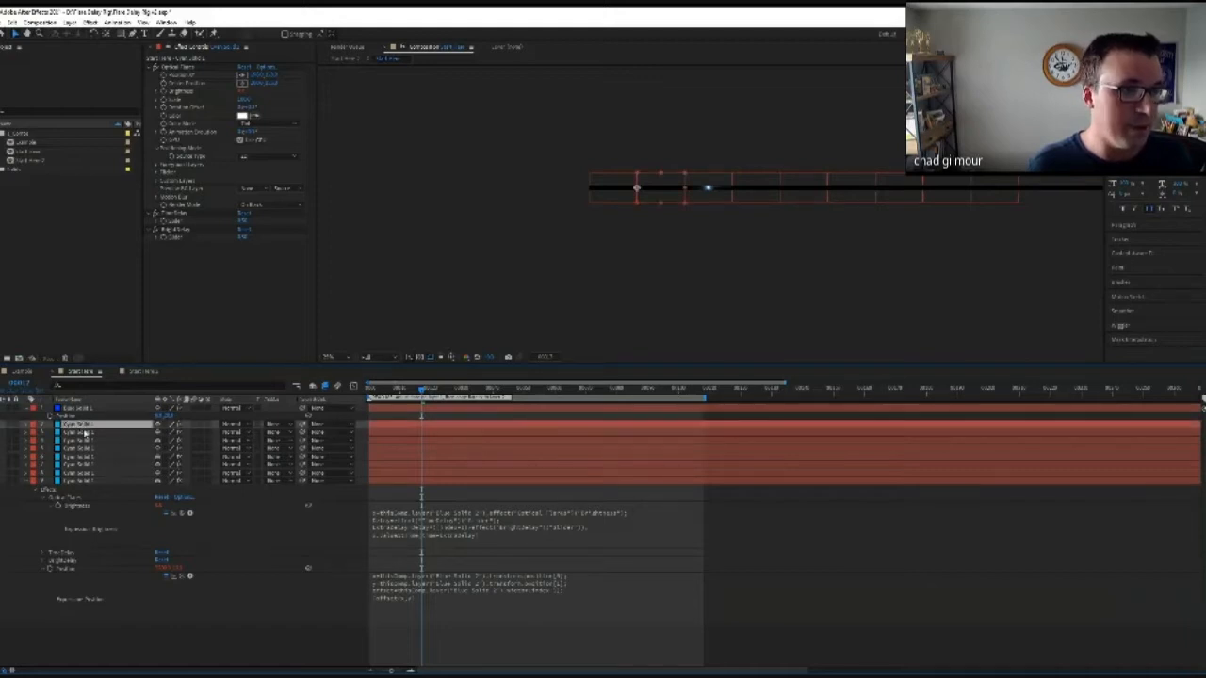
shift+click(72, 480)
key(Delete)
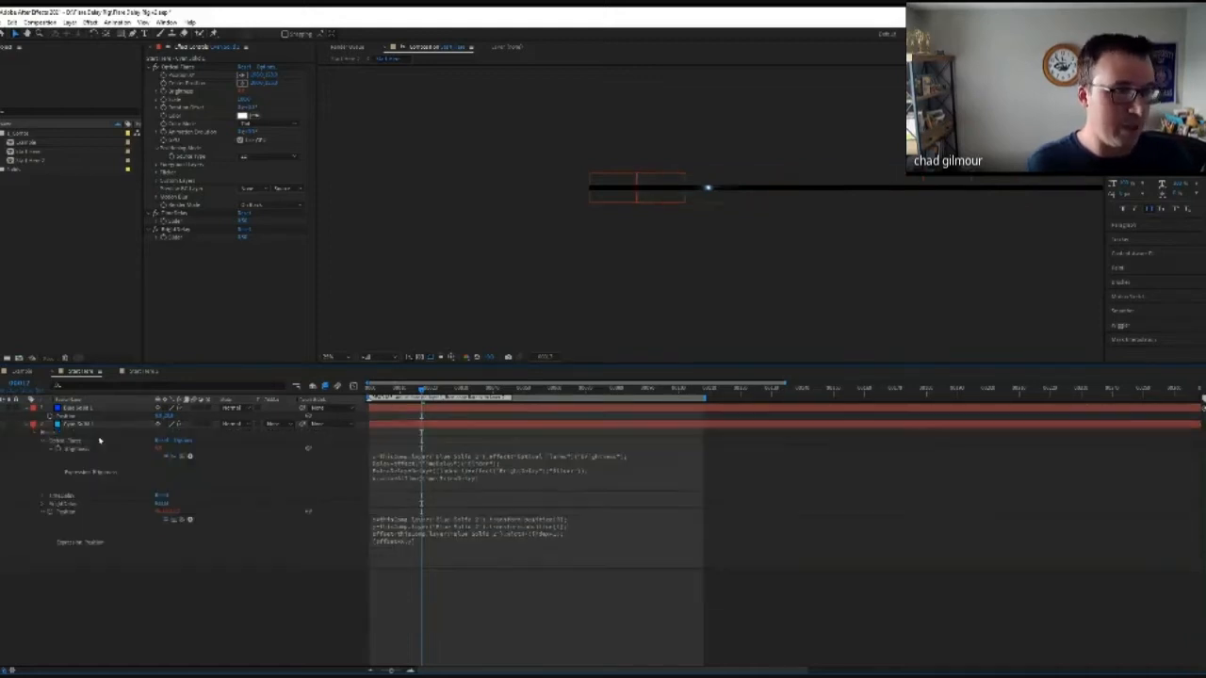
Step: Expand the full Optical Flares properties of the cyan solid and the blue solid to examine their settings and expressions
click(74, 426)
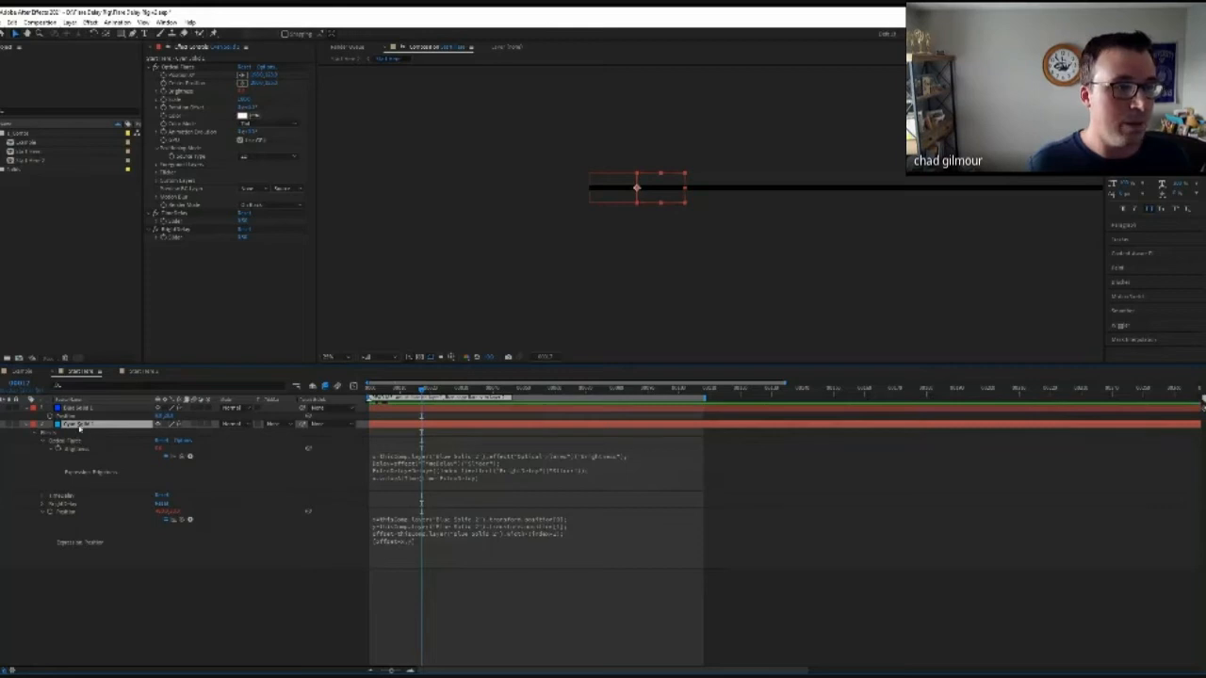
click(68, 441)
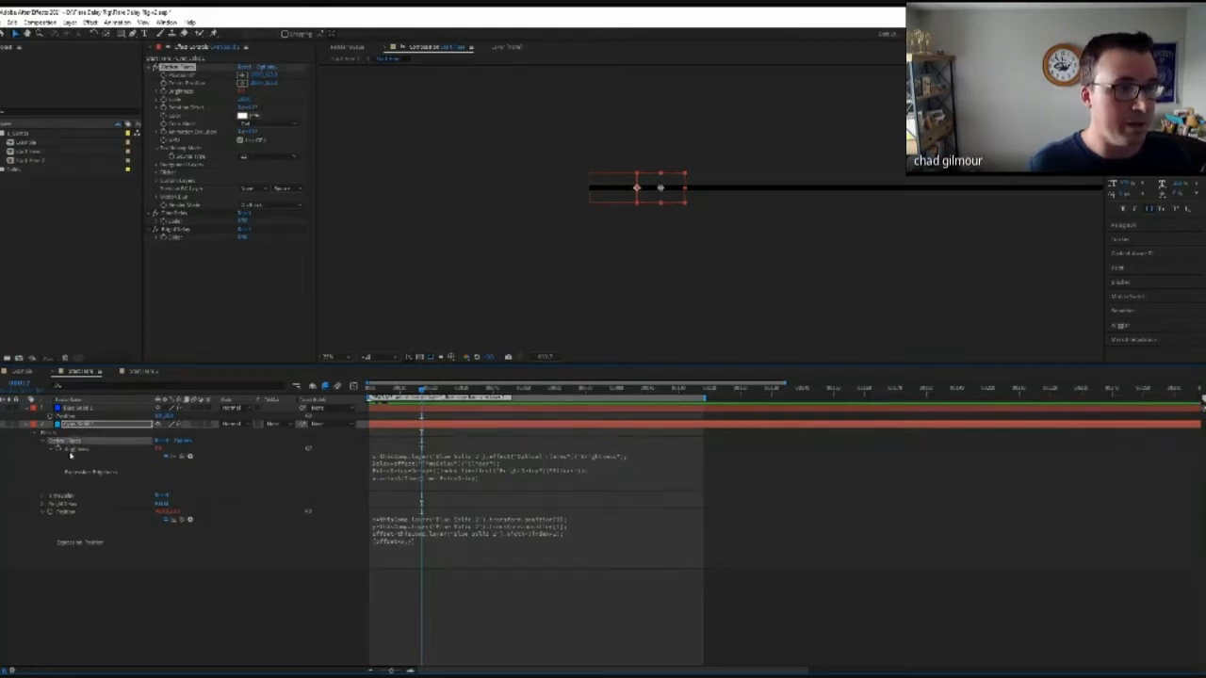
click(45, 448)
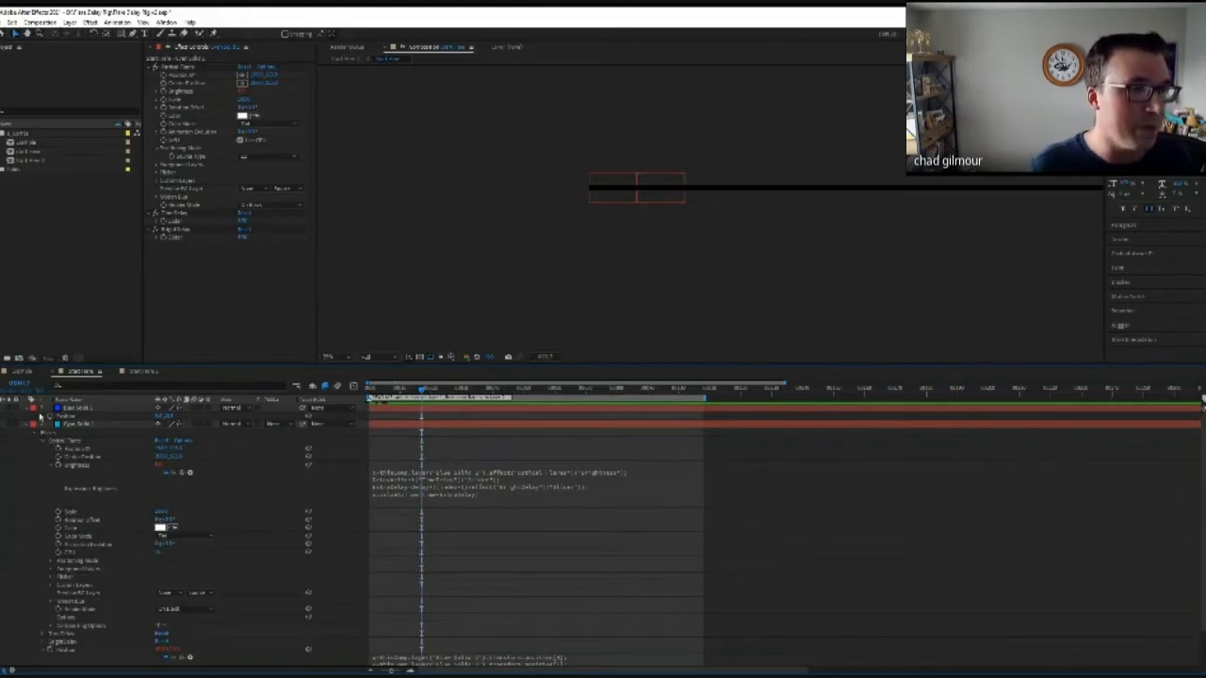
click(32, 408)
click(37, 423)
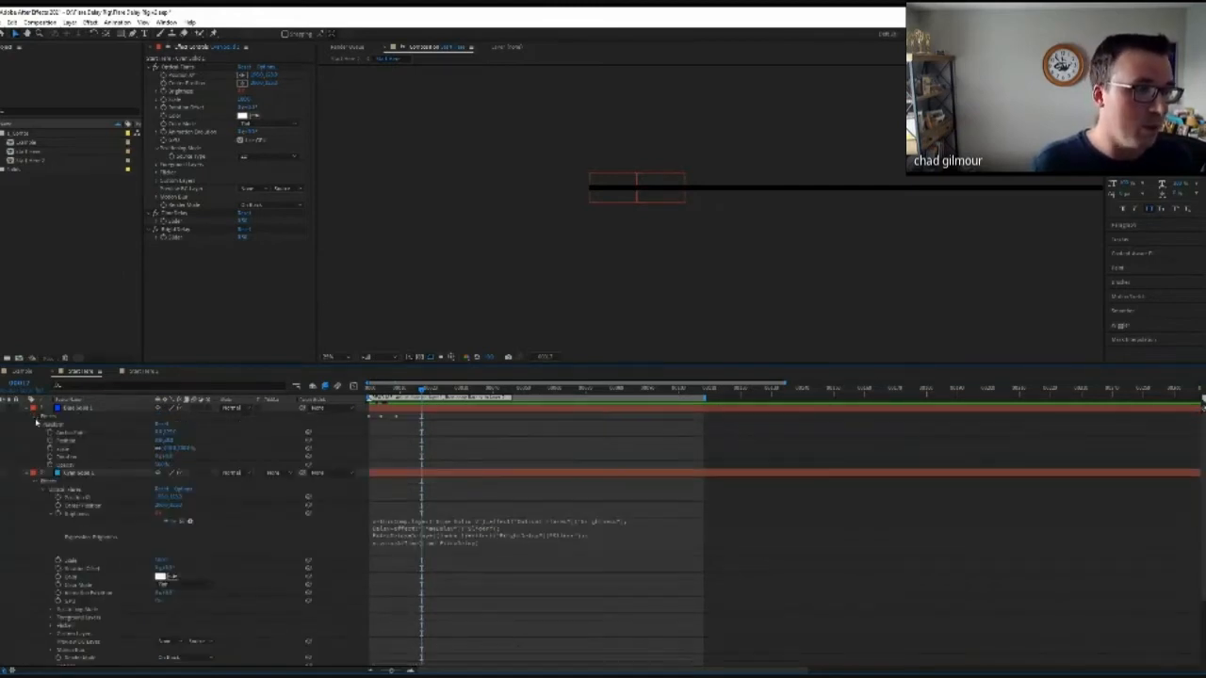
click(43, 429)
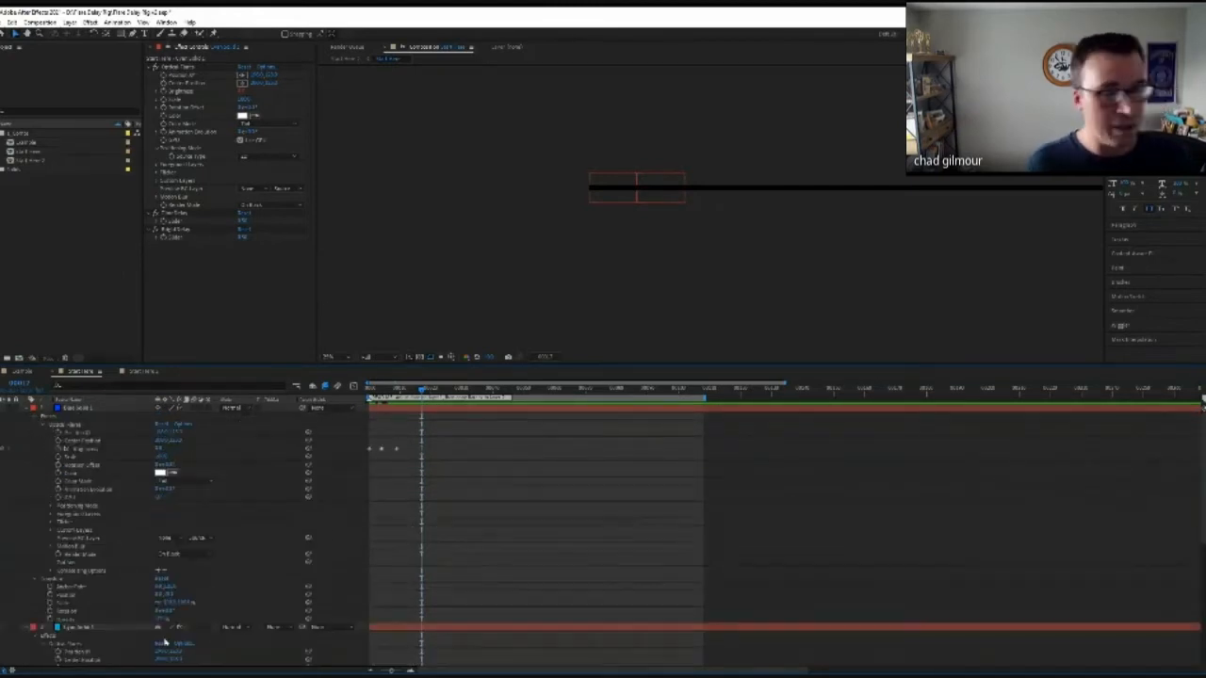
Step: Duplicate the remaining cyan solid four times
click(85, 626)
key(ctrl+d)
key(ctrl+d)
key(ctrl+d)
key(ctrl+d)
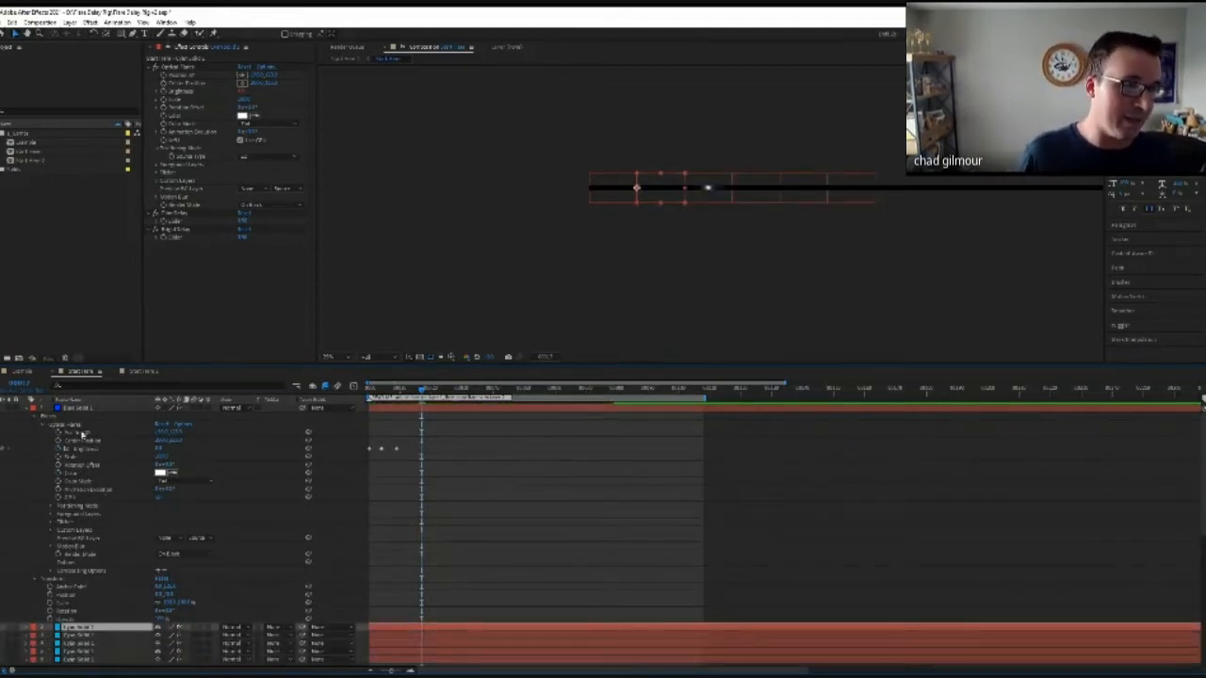
Step: Collapse the expanded properties of all the blue and cyan solids and clear the selection
scroll(128, 642, down, 2)
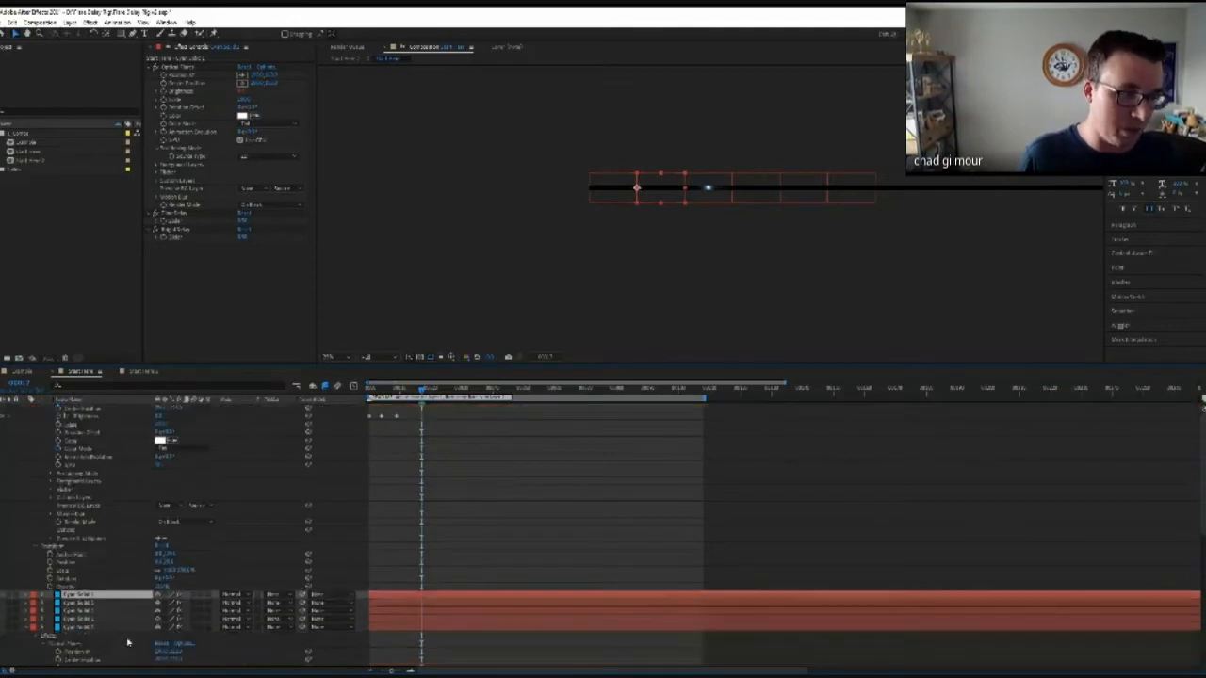
scroll(128, 642, down, 5)
key(ctrl+a)
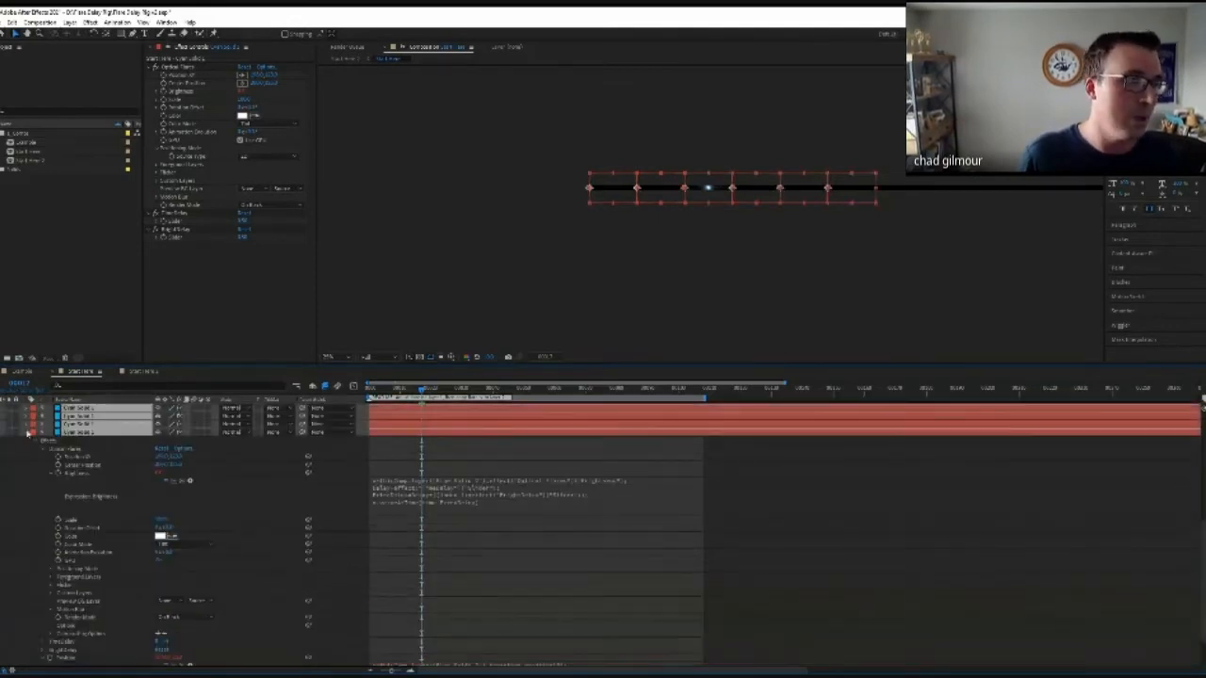
click(27, 432)
click(25, 473)
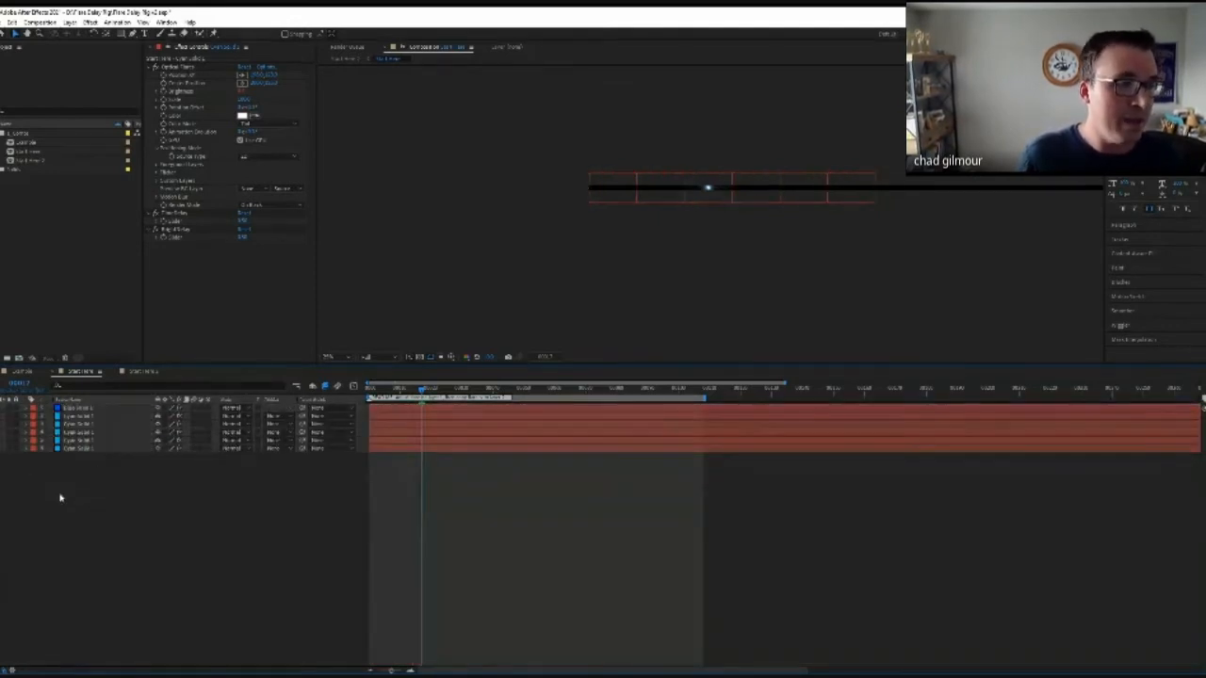
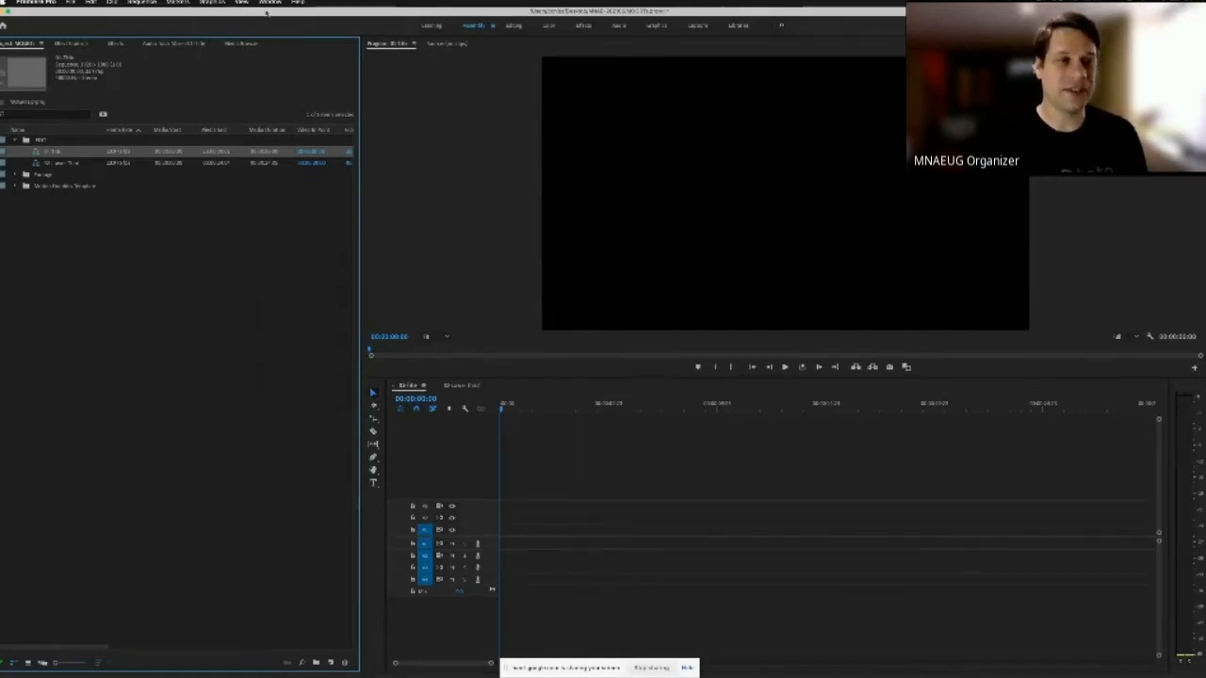
Step: In Premiere Pro, add a title template from Essential Graphics at the start of the first video track and play it
click(269, 3)
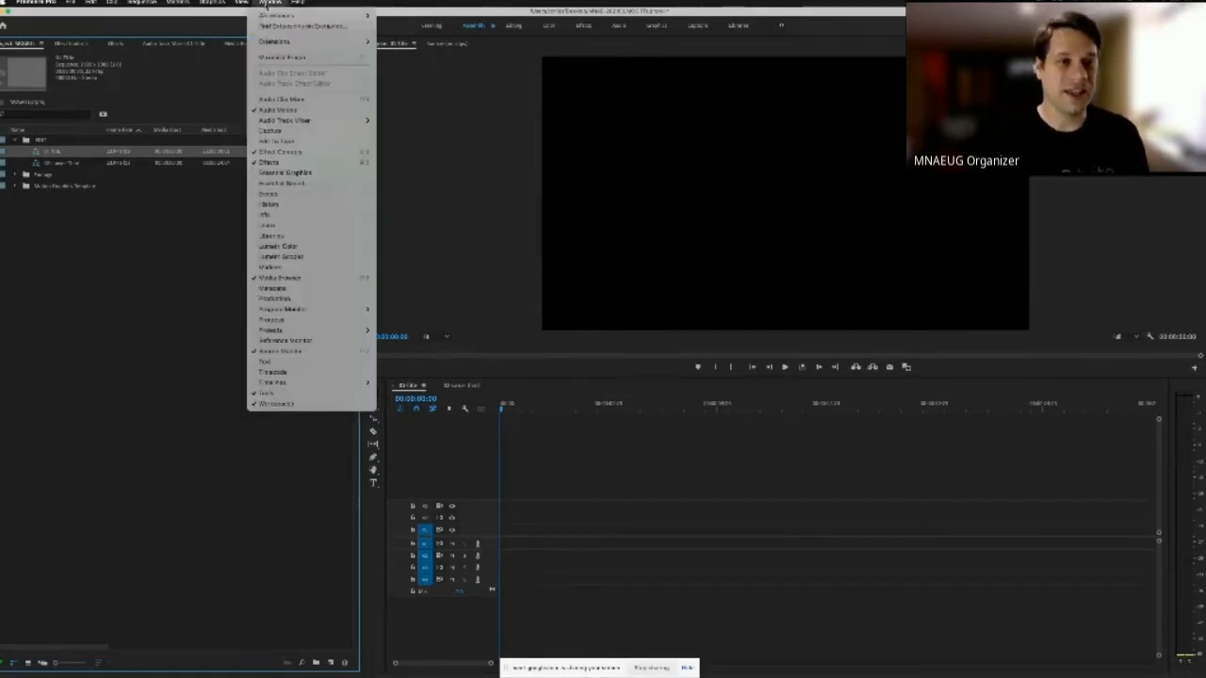
click(299, 175)
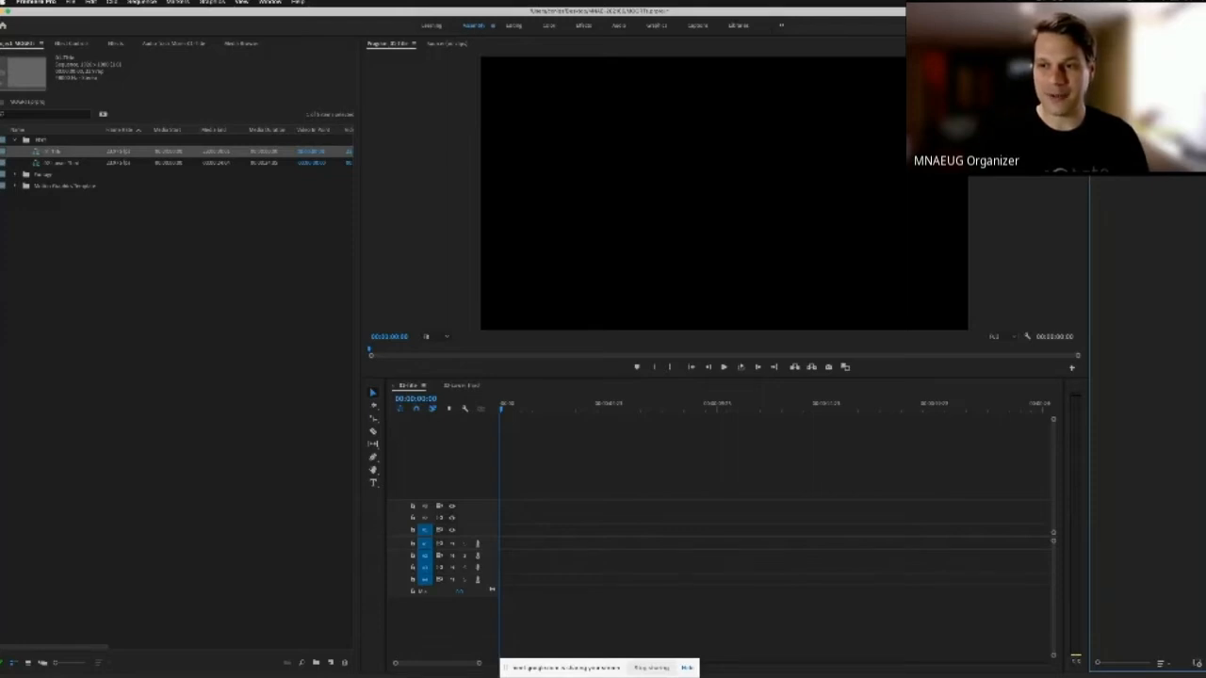
drag(1155, 183, 500, 545)
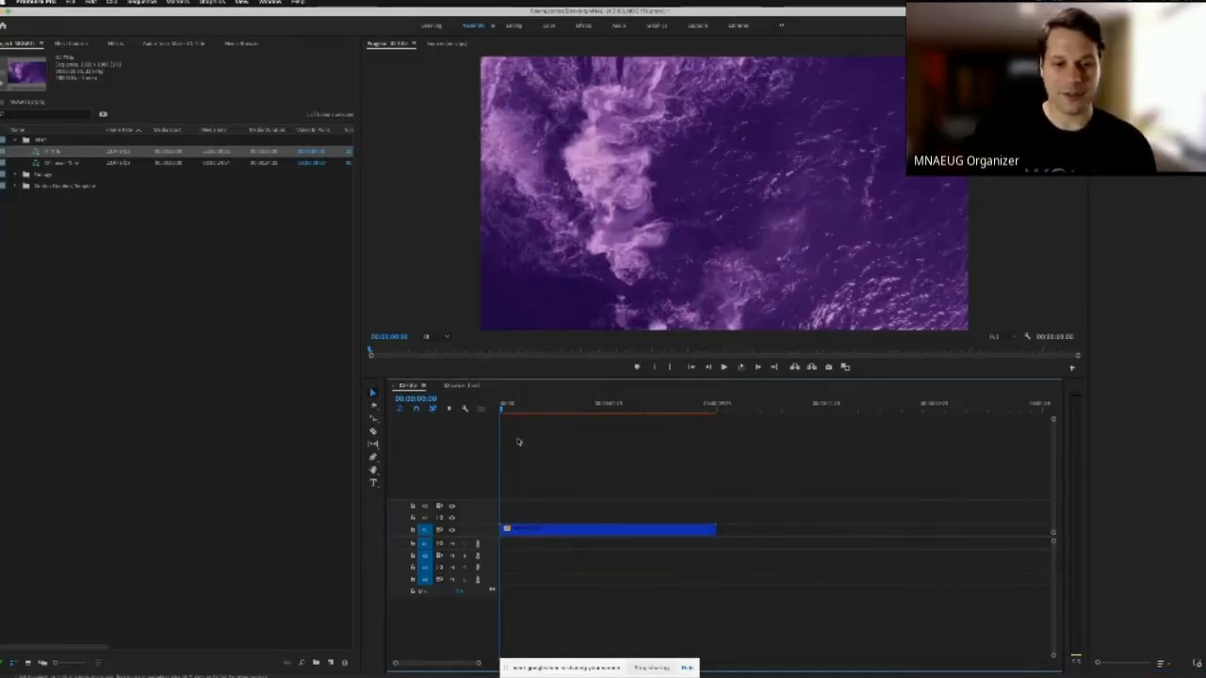
key(space)
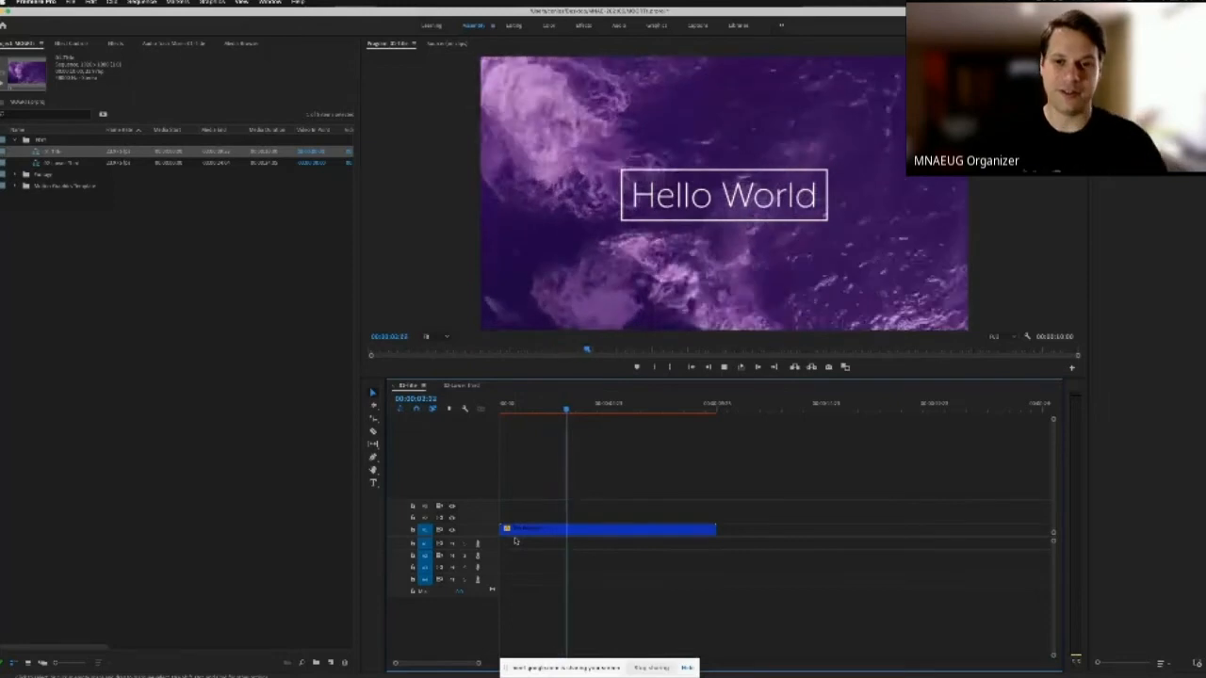
Step: Shorten the title clip from its end to about 6 seconds and play it to check the animation
drag(715, 529, 641, 530)
key(space)
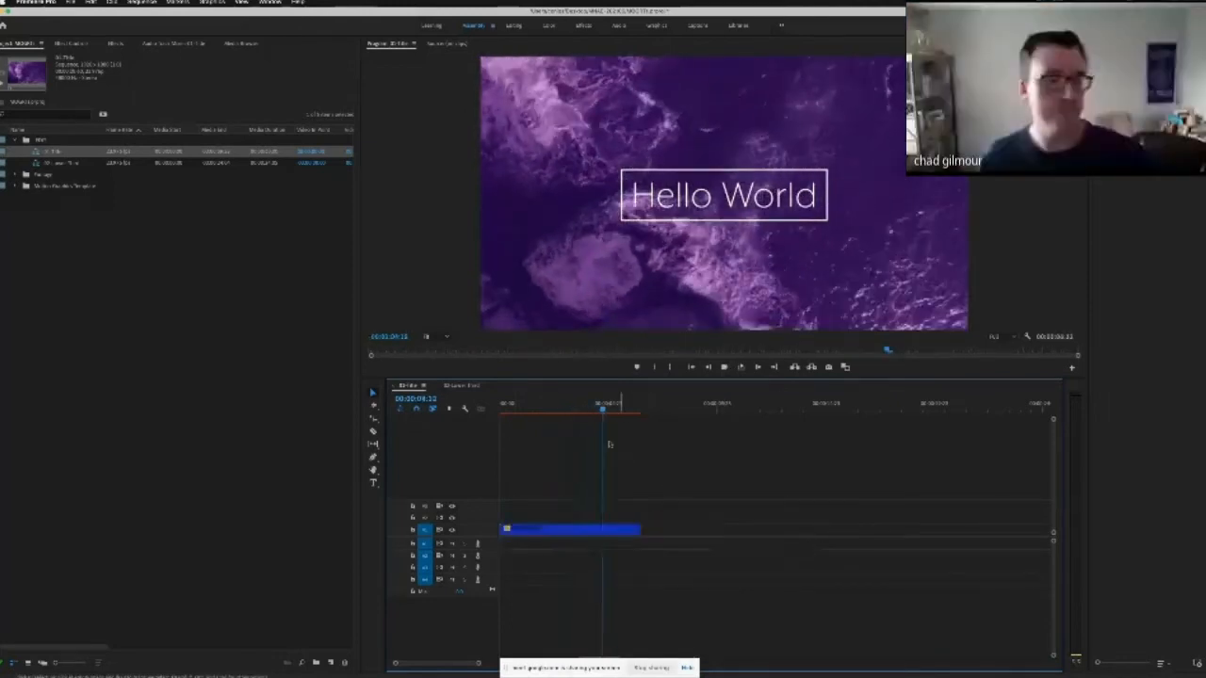
drag(614, 409, 556, 411)
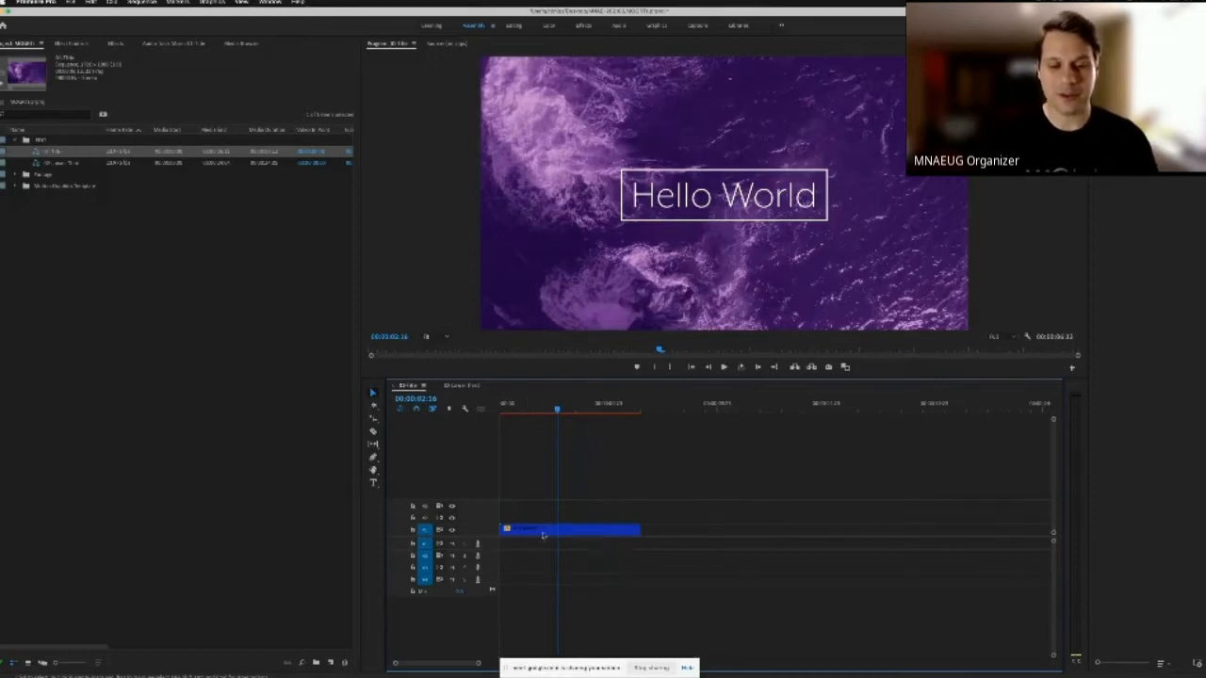
Step: Change the title clip's text to "Hello MNAE", enlarge it slightly, and try a thinner box stroke before thickening it again
click(567, 532)
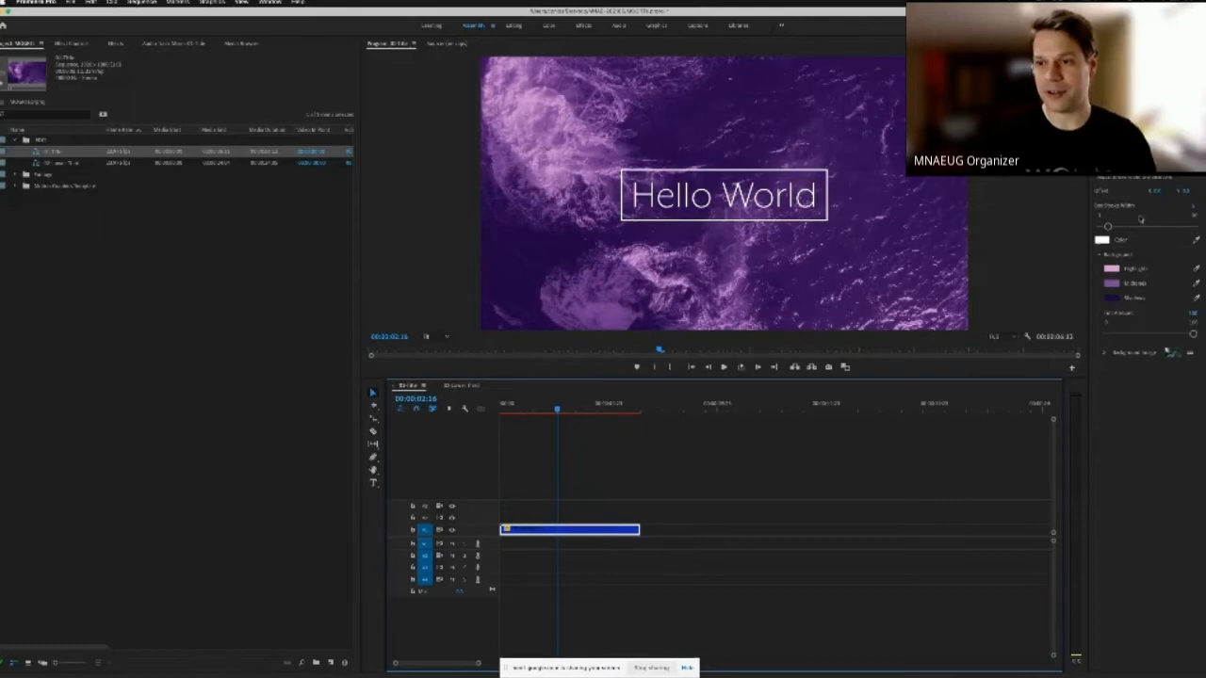
click(1167, 350)
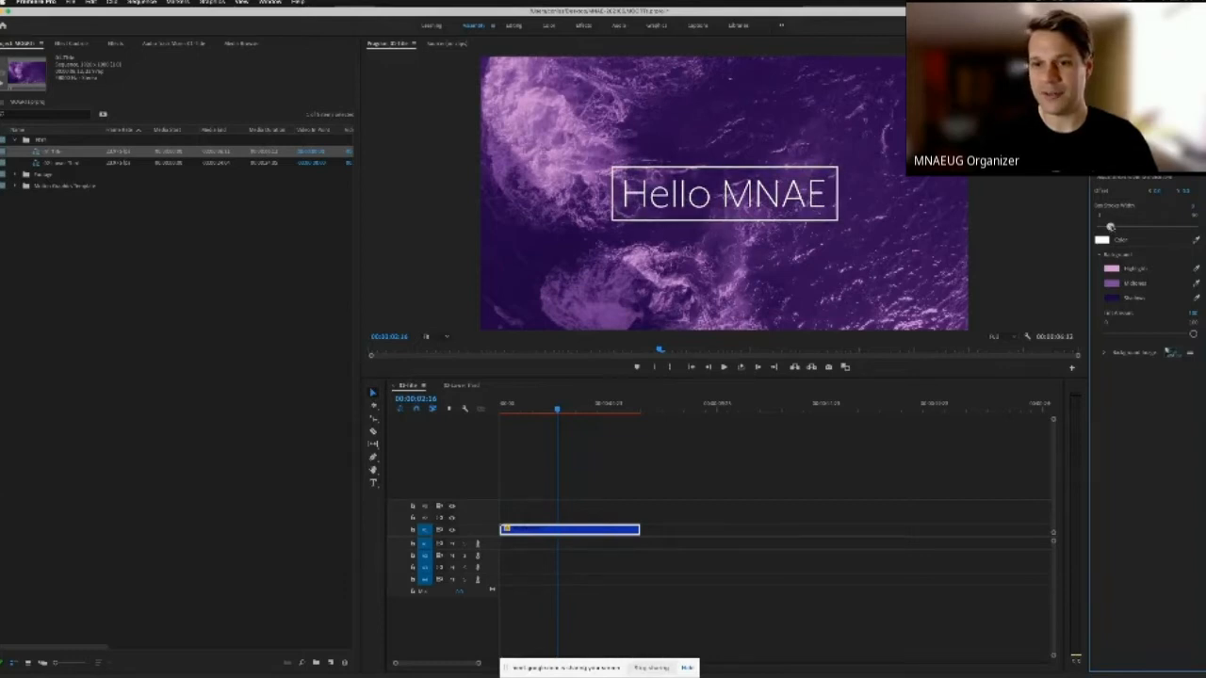
drag(1108, 227, 1101, 227)
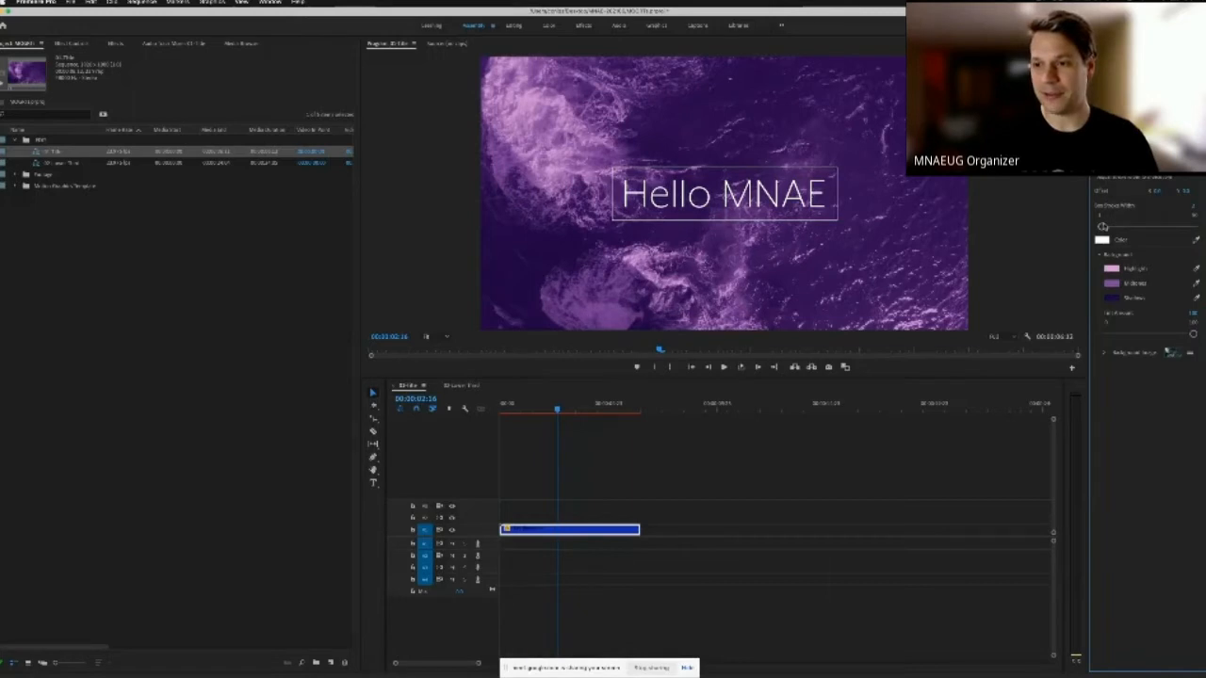
drag(1101, 227, 1110, 228)
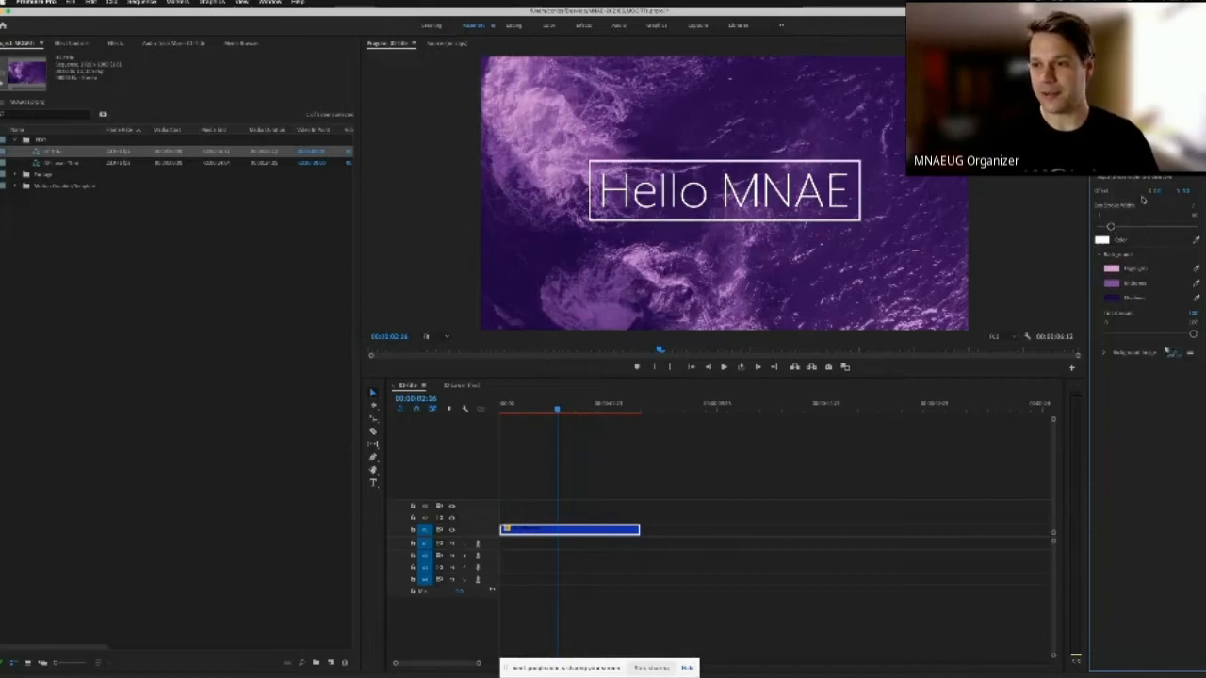
Step: Try shifting the title's X offset and undo the change
mouse_move(1158, 191)
mouse_down()
mouse_move(1101, 184)
mouse_move(1202, 184)
mouse_move(1142, 187)
mouse_move(1155, 187)
mouse_up()
key(super+z)
key(super+z)
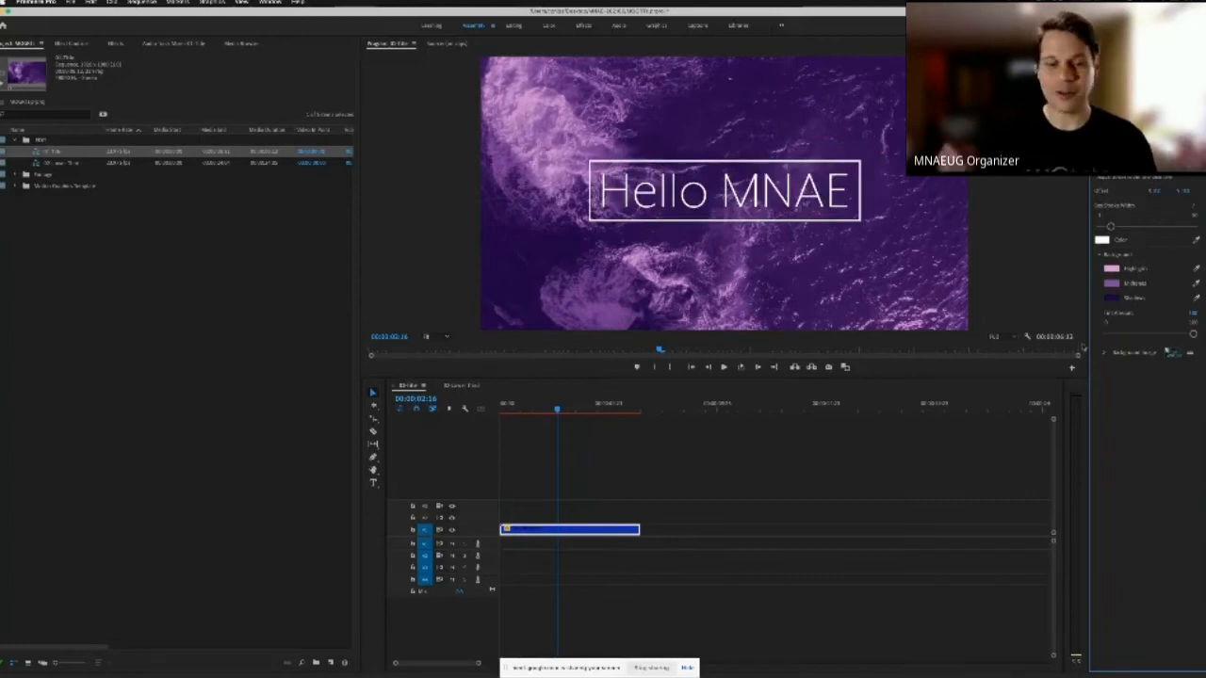
Step: Set the color of the title text and its box to green
click(1103, 241)
drag(520, 295, 520, 302)
click(506, 333)
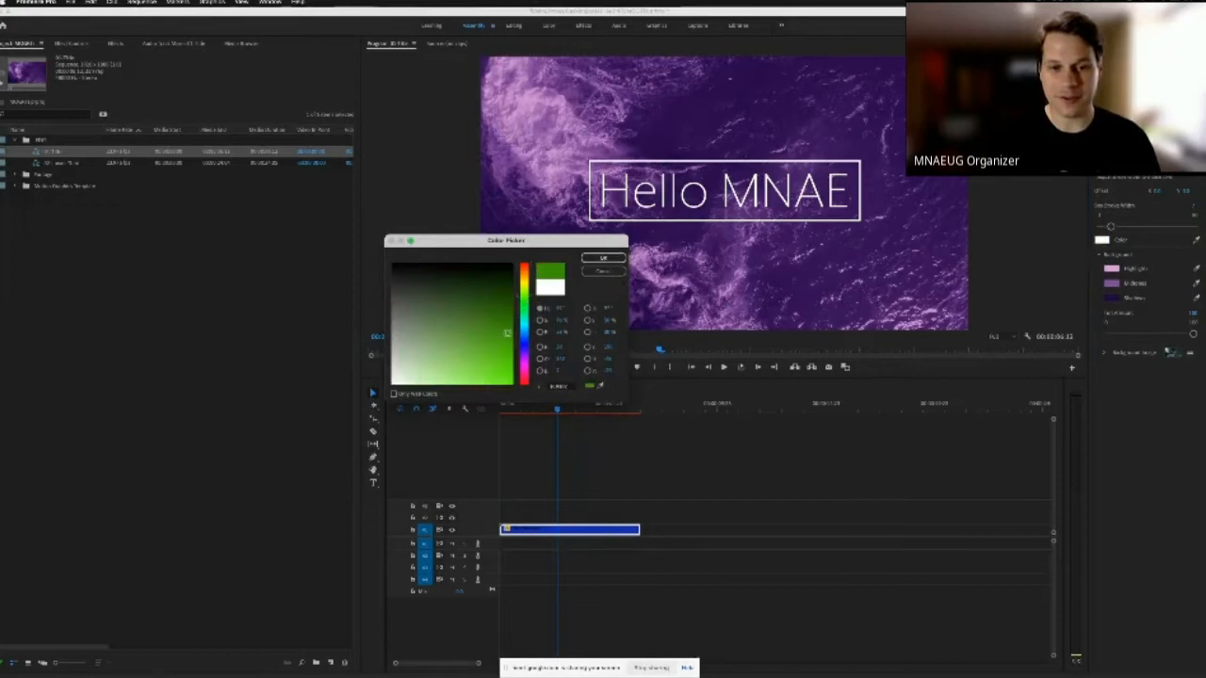
click(604, 258)
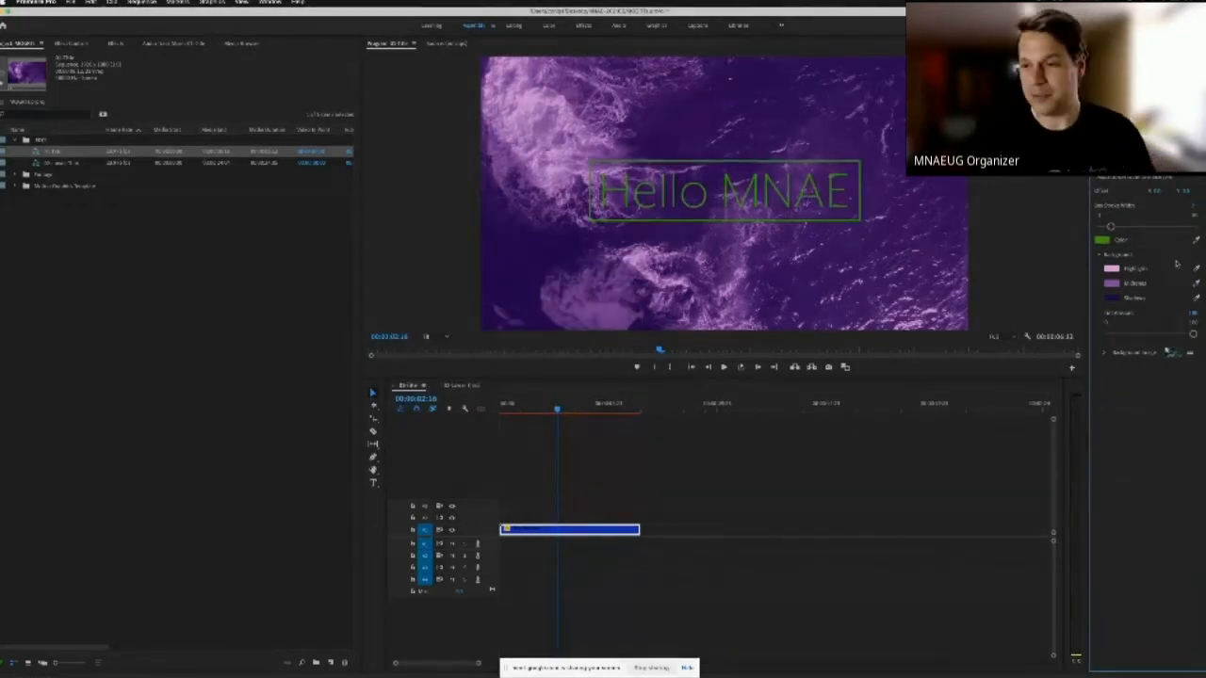
Step: Return the title text and box color to white
click(1104, 243)
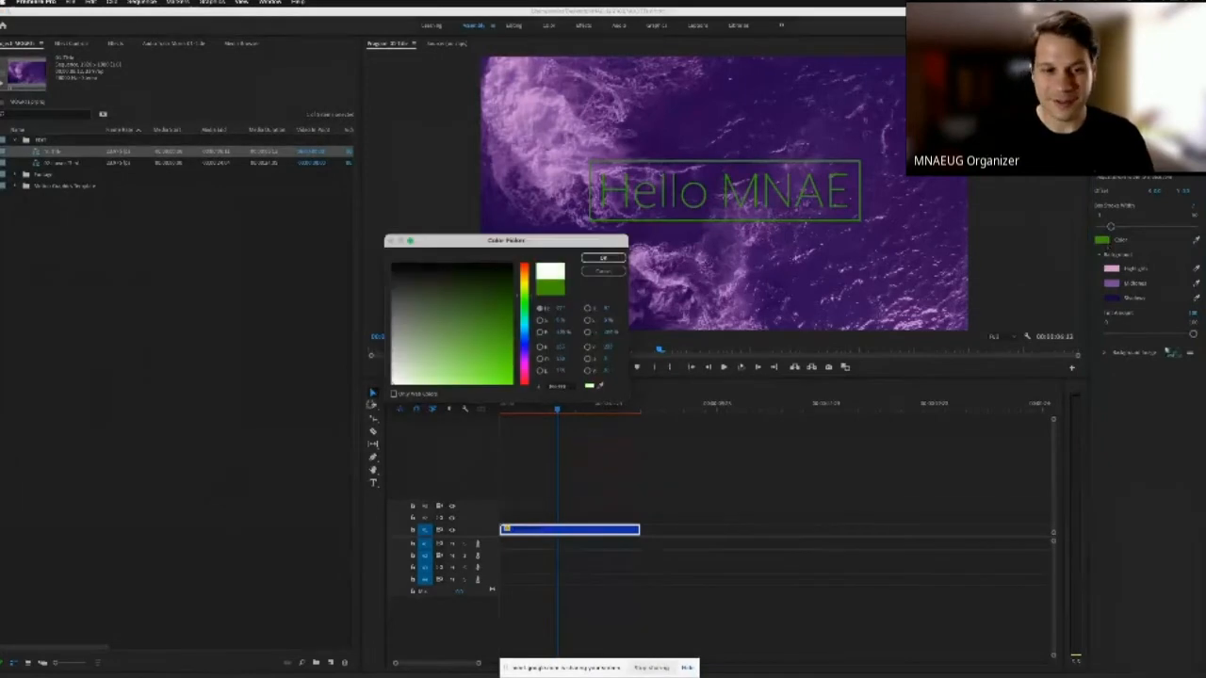
click(603, 258)
key(super+z)
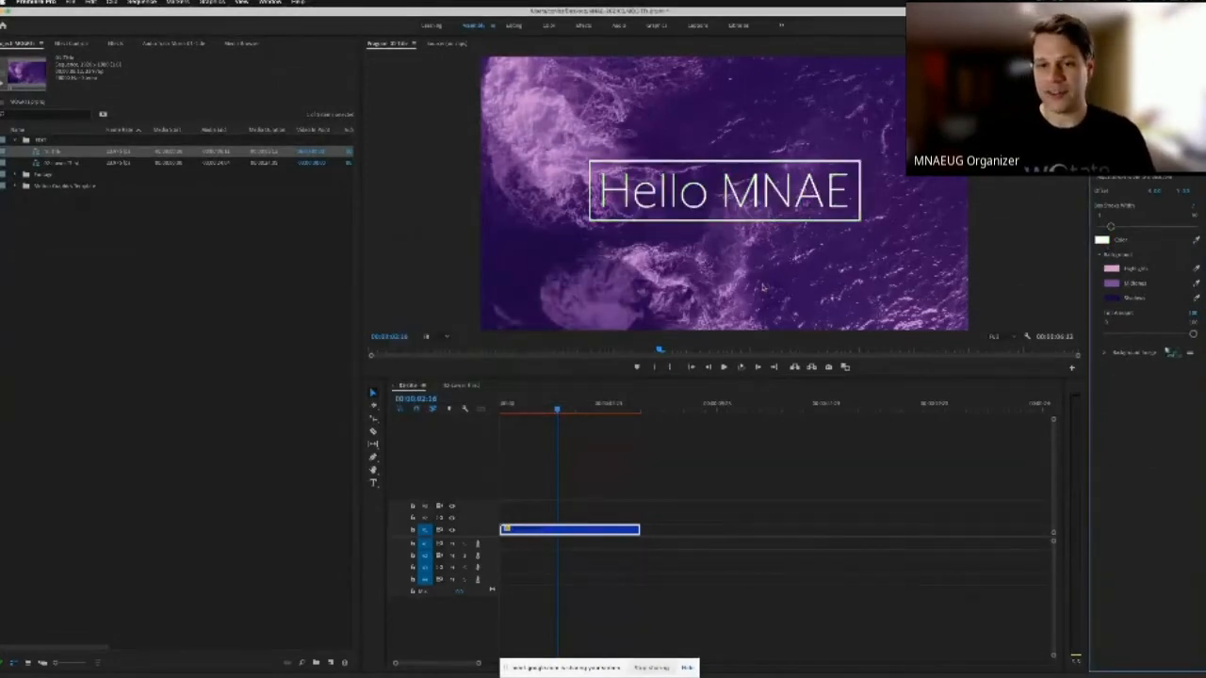
Step: Change the title background's midtones from purple to blue and compare the tint amount at 0 and 100
click(1113, 283)
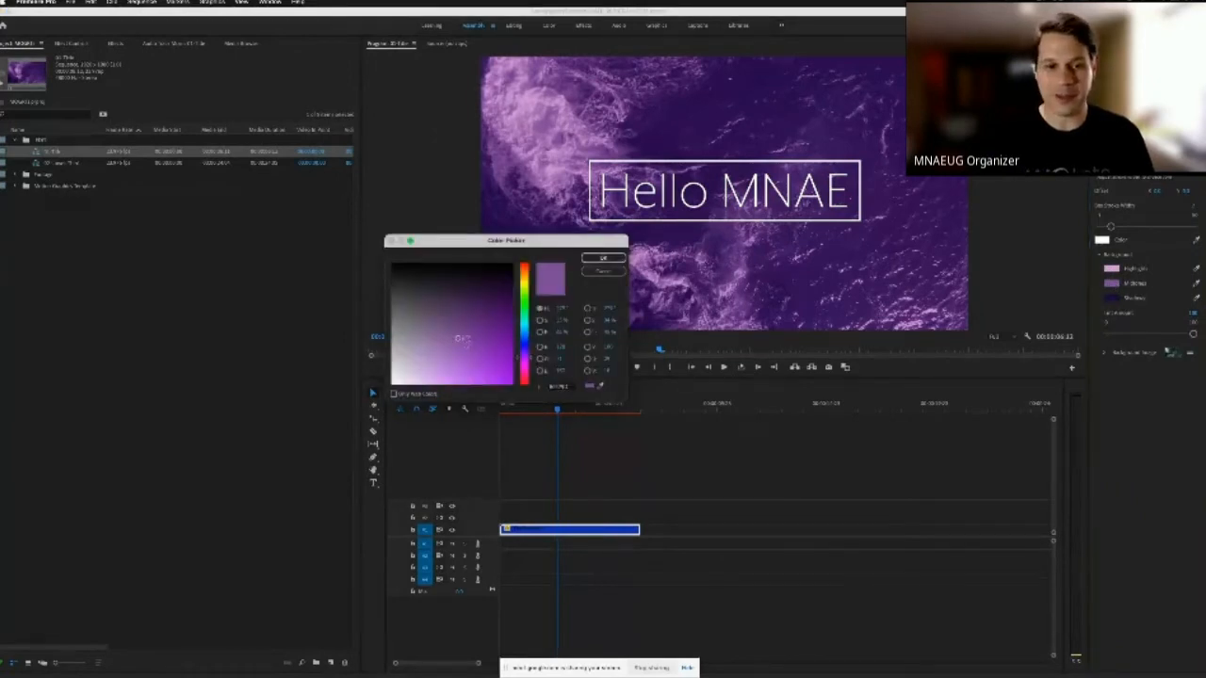
drag(522, 356, 525, 341)
click(601, 256)
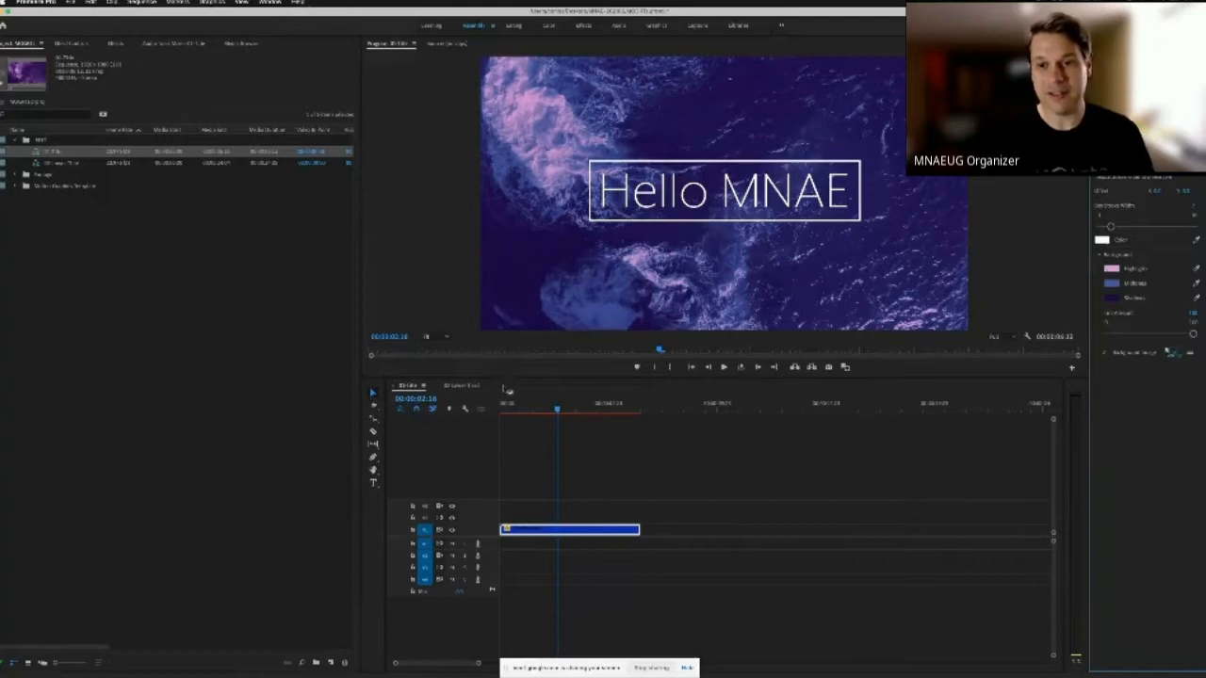
click(1110, 335)
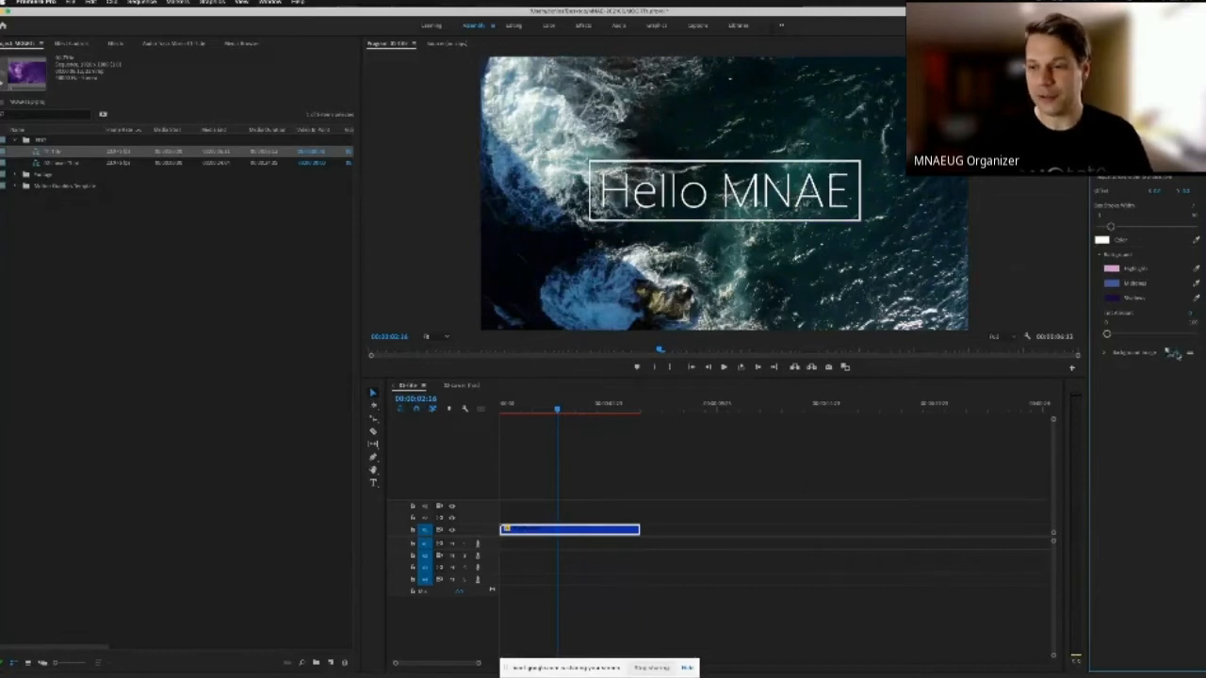
drag(1106, 335, 1194, 334)
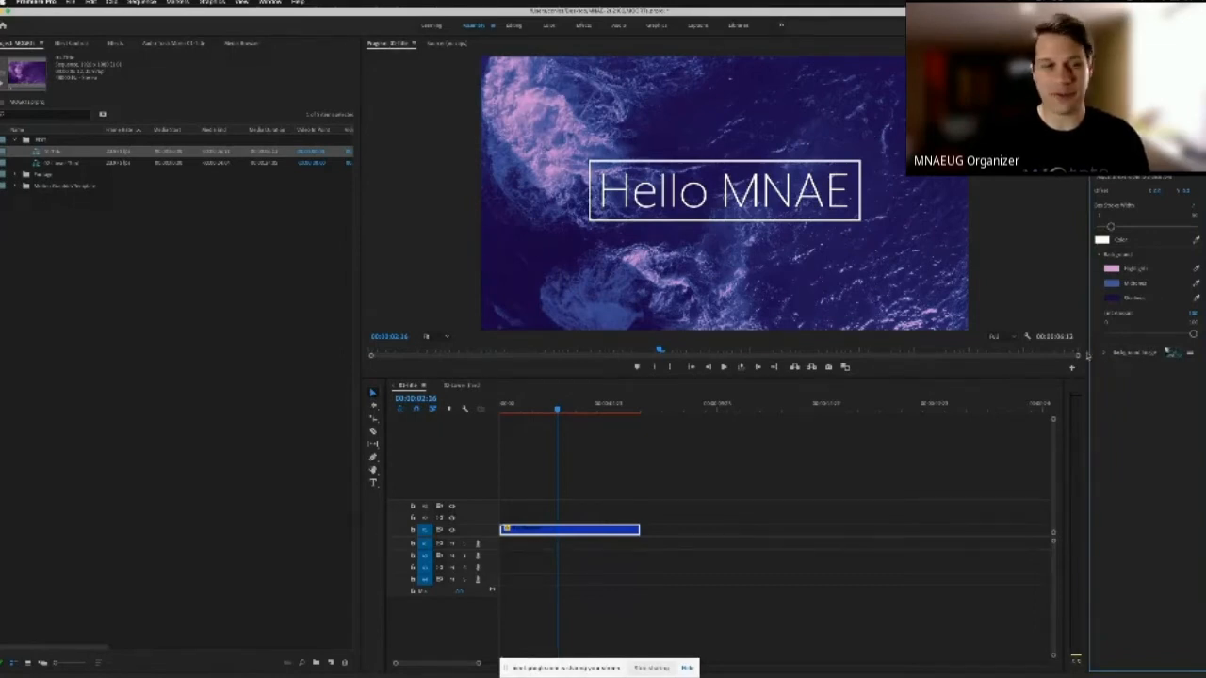
Step: Replace the title's background image with the Adobe Stock beach video from the footage bin and play the result
click(15, 175)
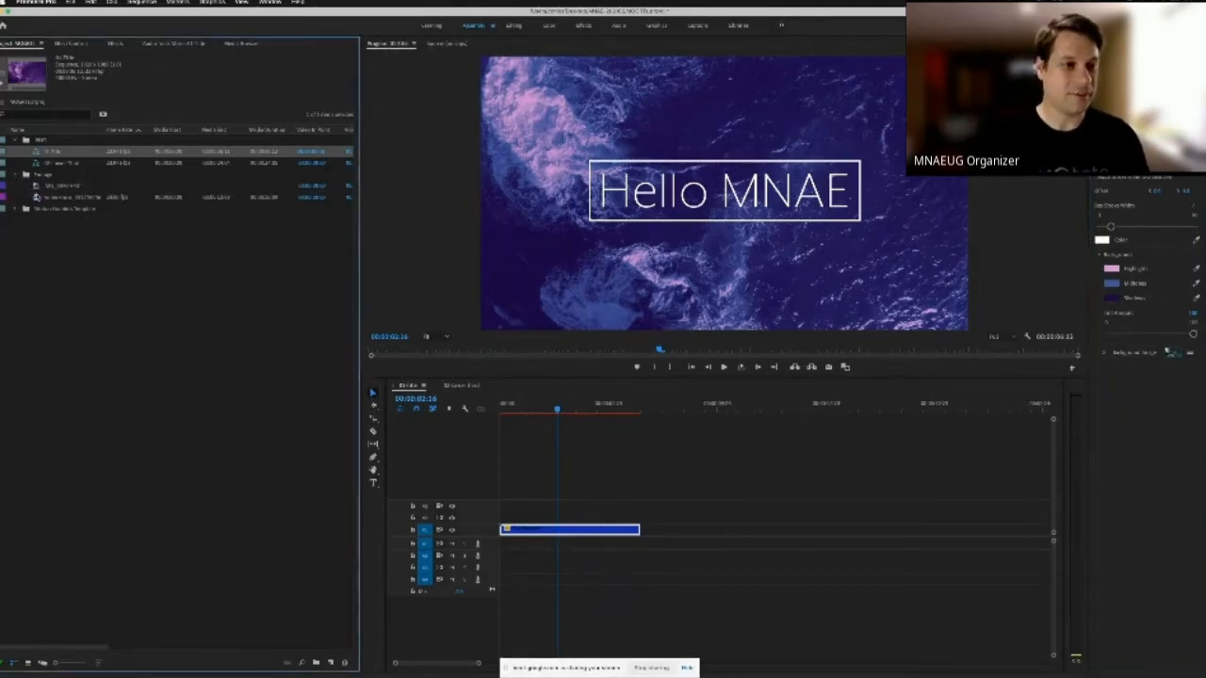
drag(37, 198, 1165, 363)
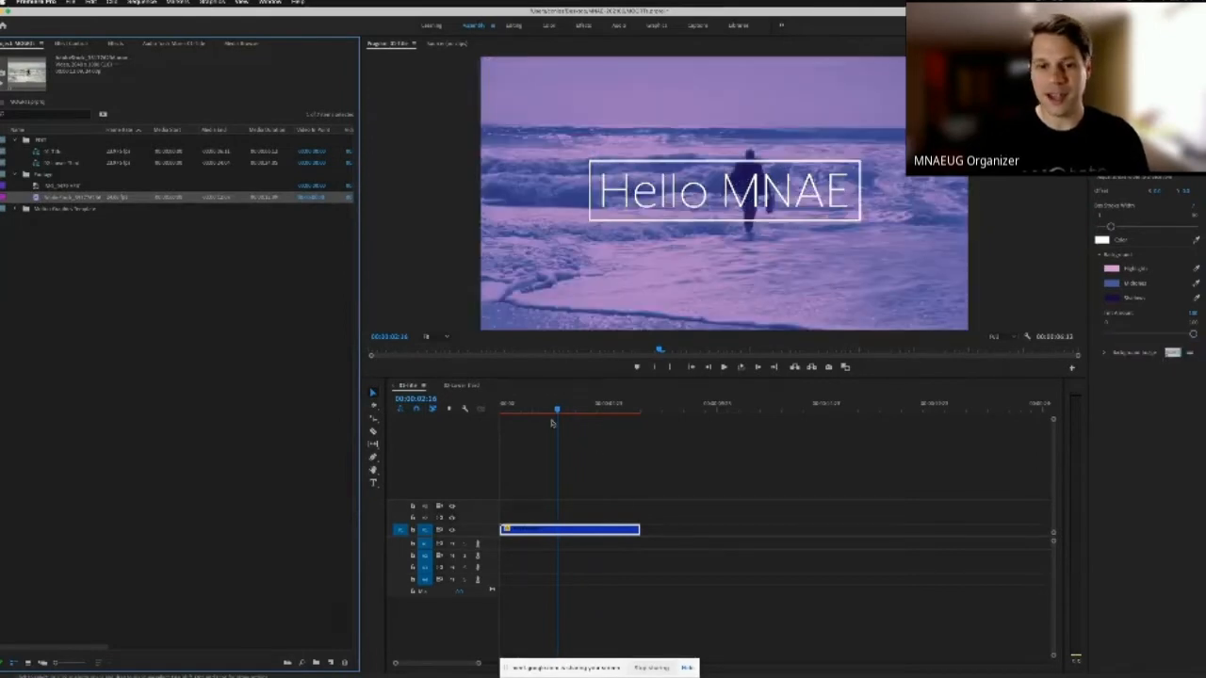
drag(557, 411, 535, 410)
key(space)
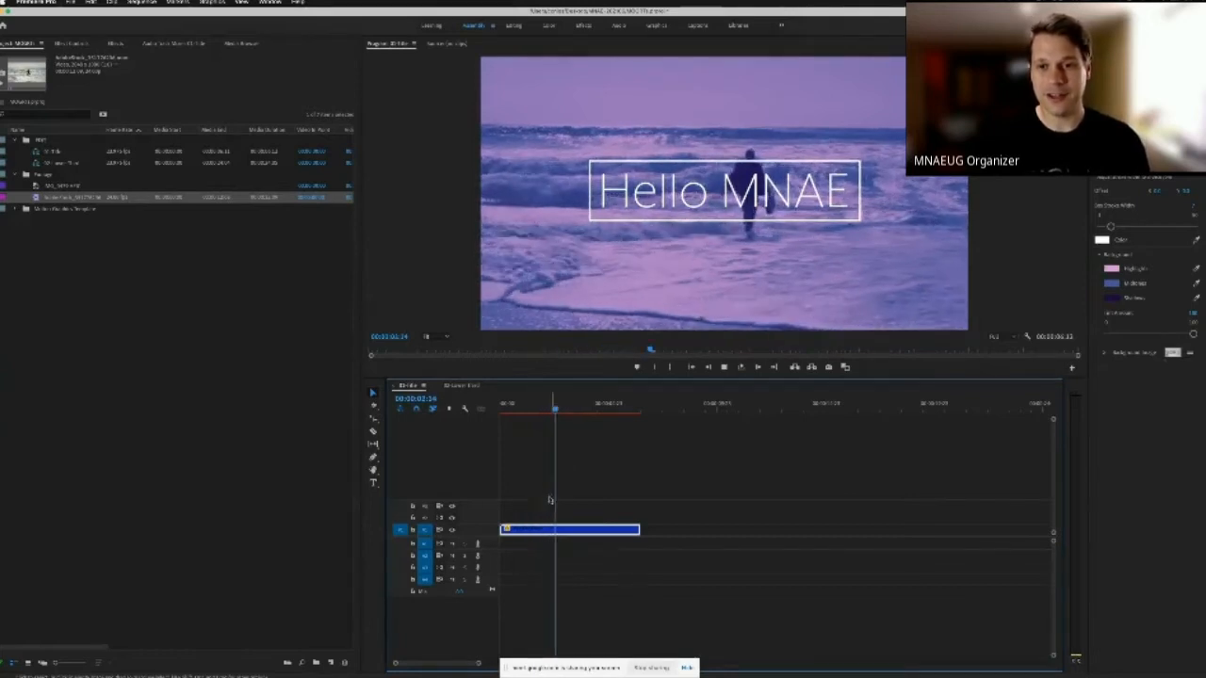
key(space)
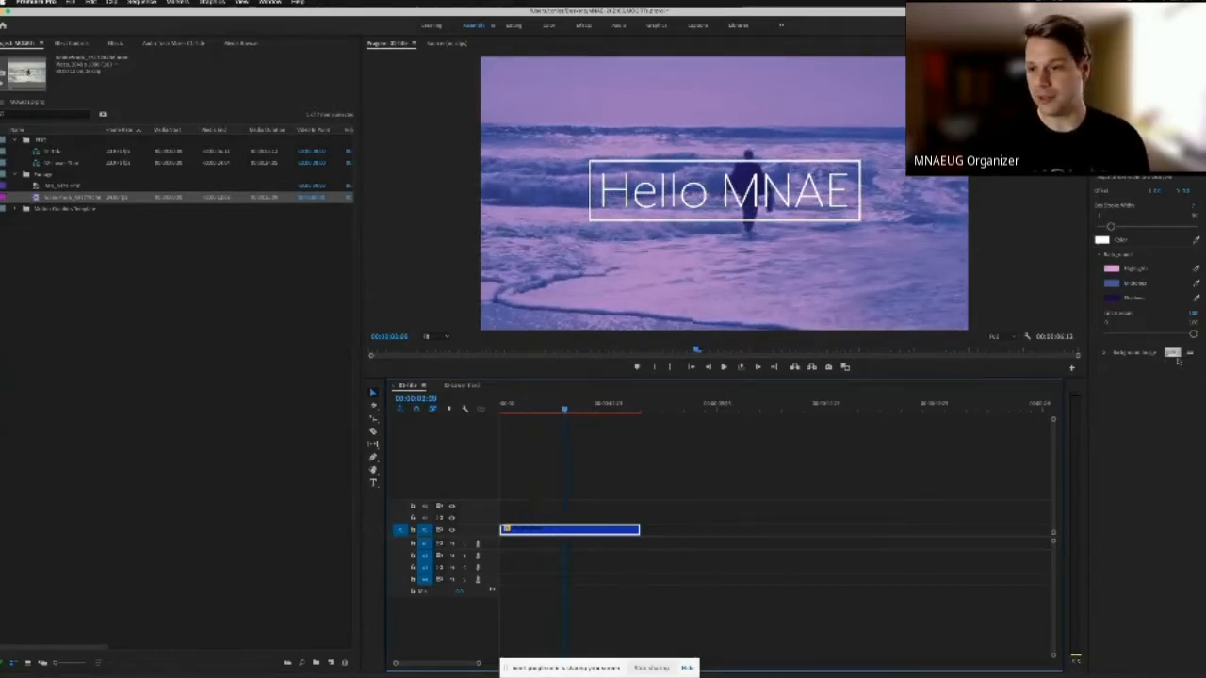
Step: Set the title background's midtones to a darker, deeper blue
click(1118, 284)
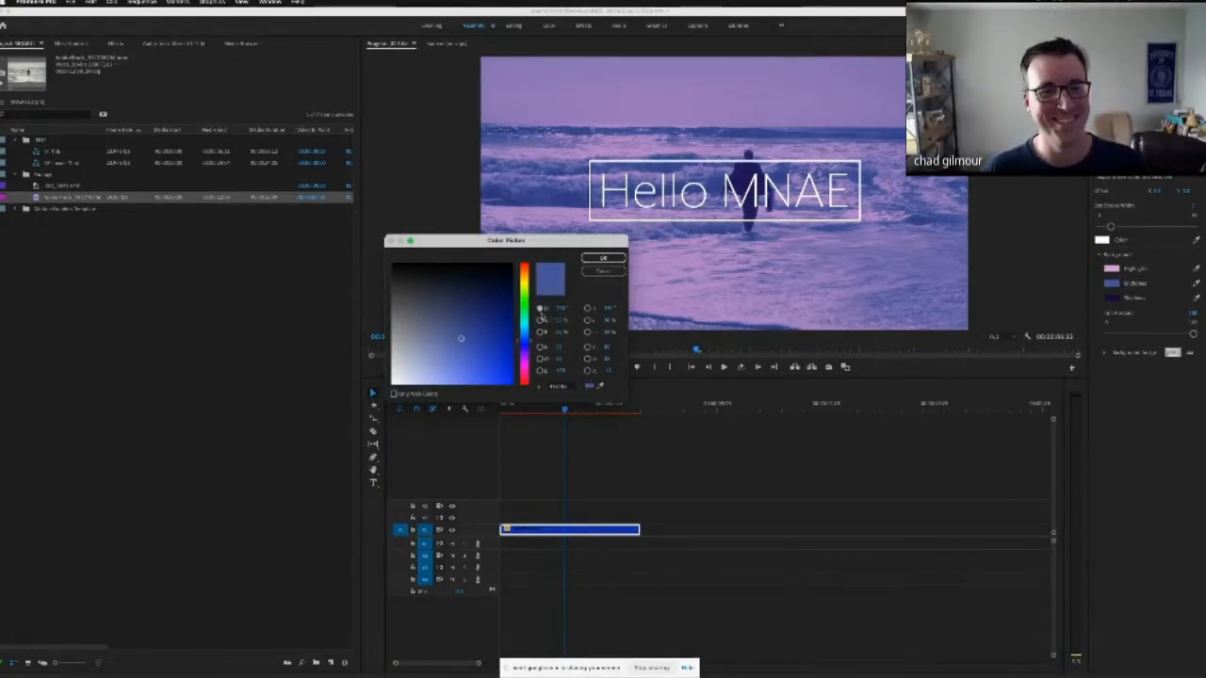
drag(468, 247, 481, 269)
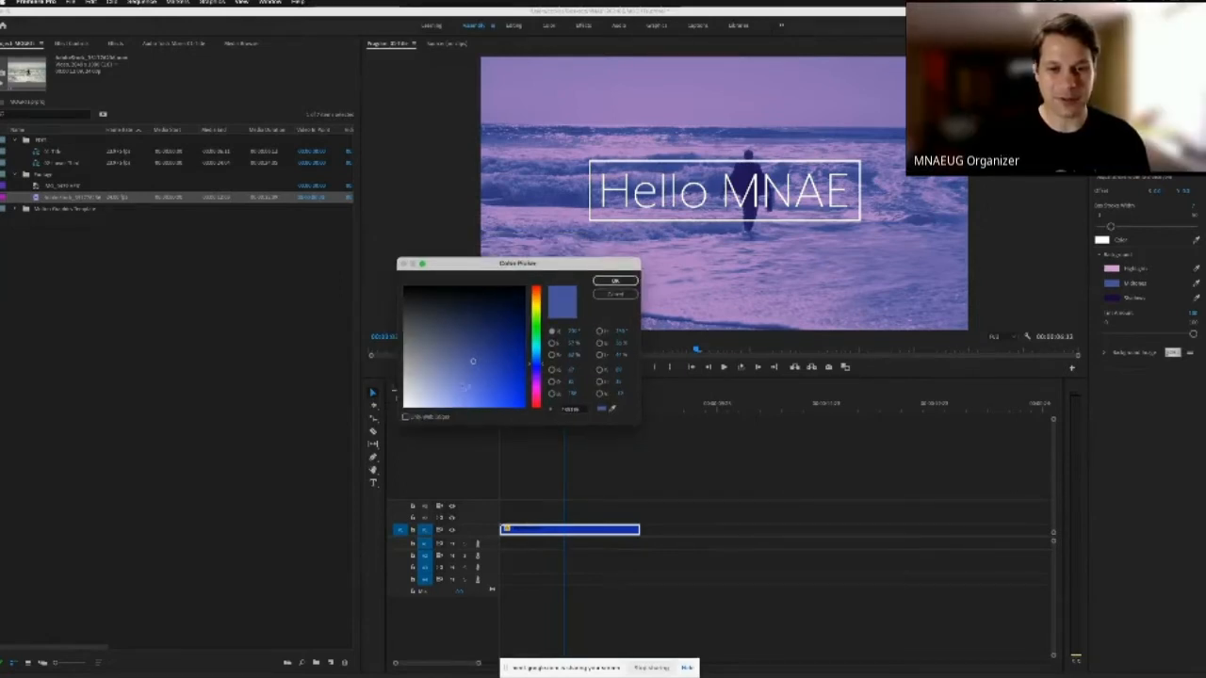
drag(473, 360, 485, 341)
click(613, 281)
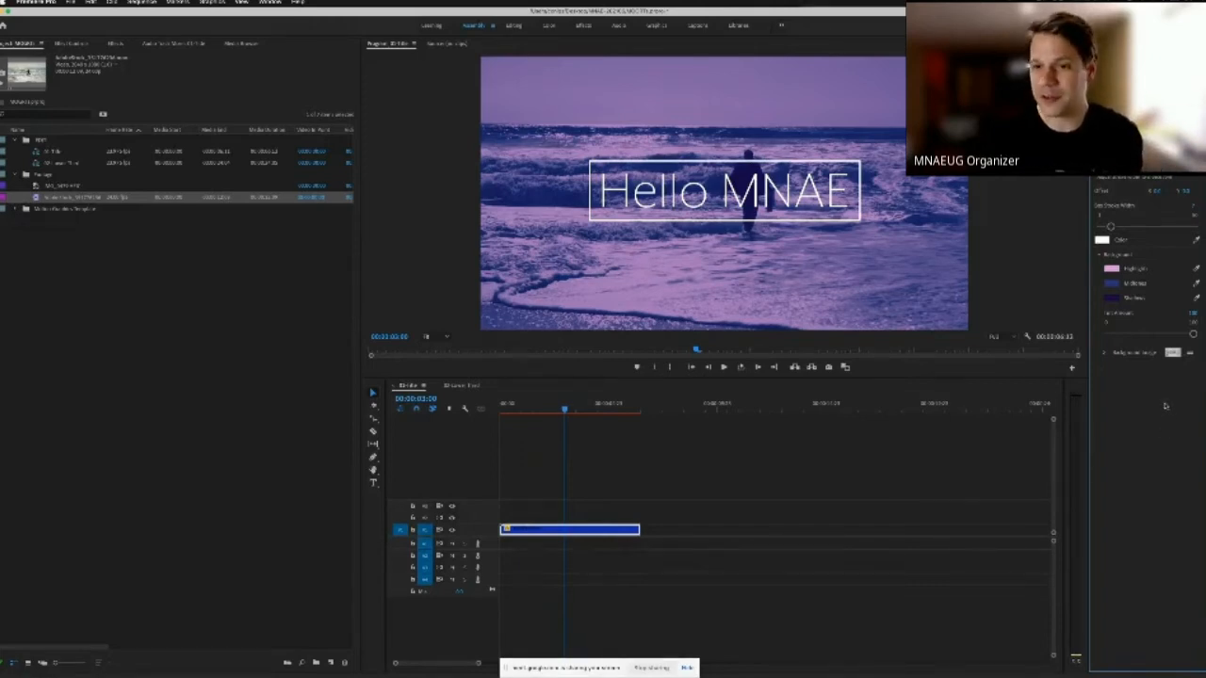
Step: Play the title sequence from near its start to review the text and box animation
drag(529, 413, 528, 456)
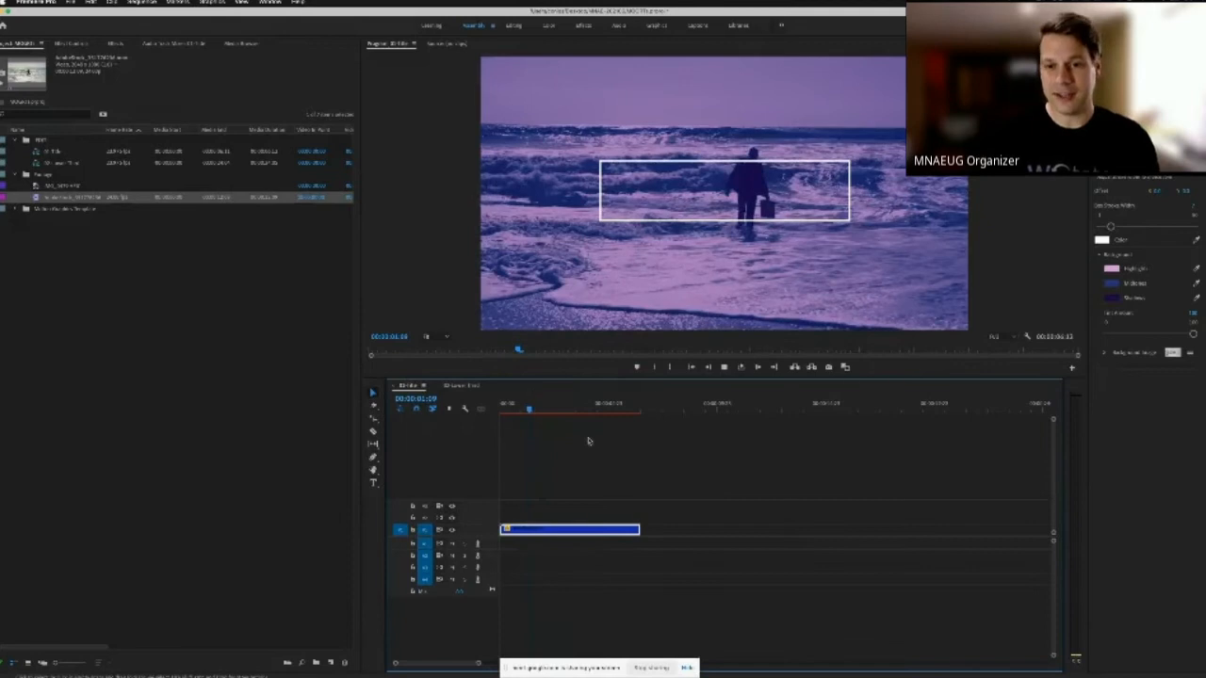
key(space)
key(space)
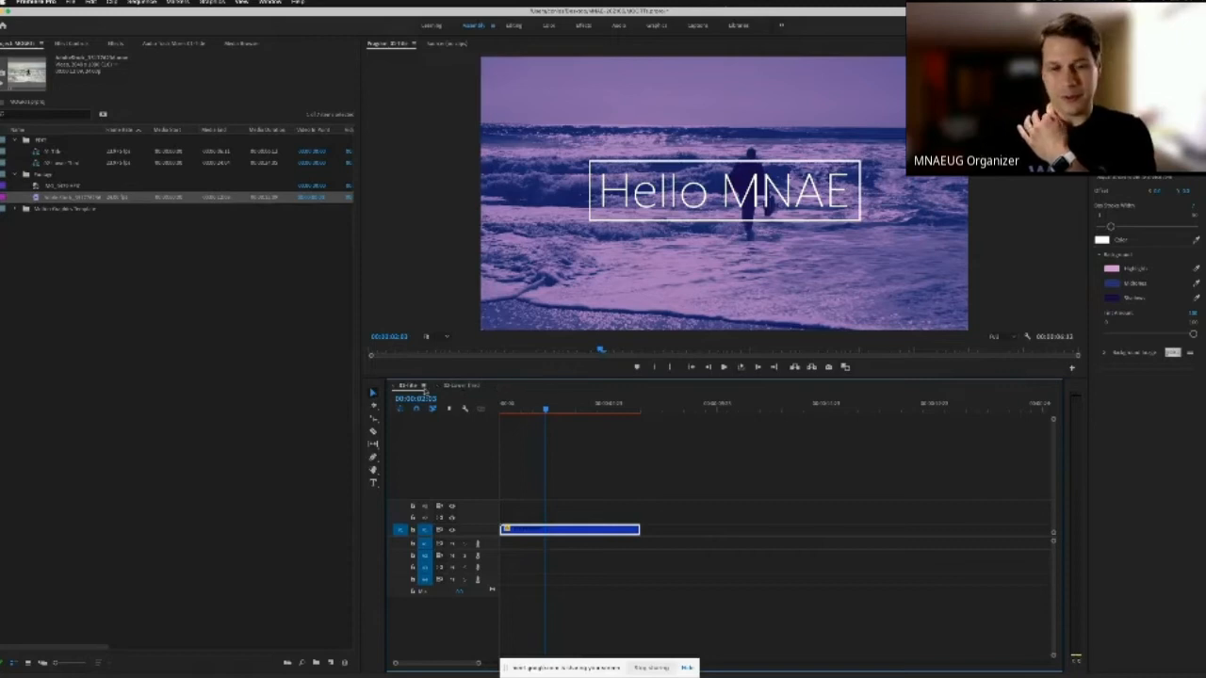
Step: Open the lower third sequence and play it from near the start of the graphic
click(461, 386)
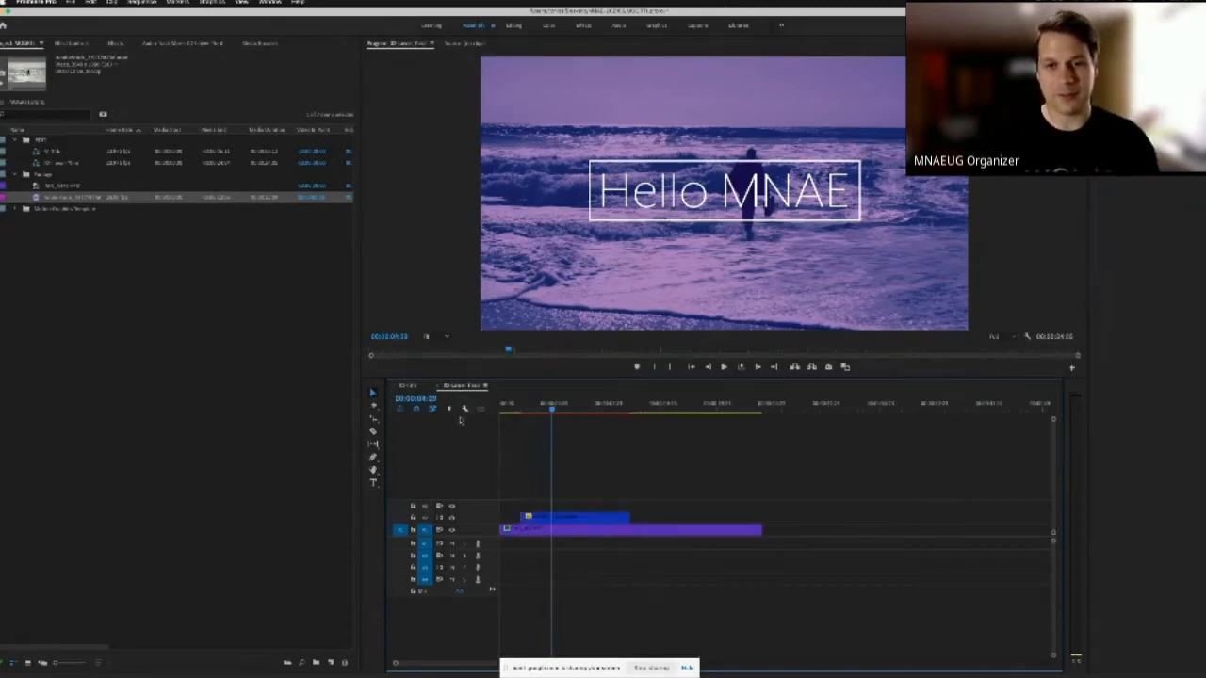
drag(552, 409, 516, 409)
key(space)
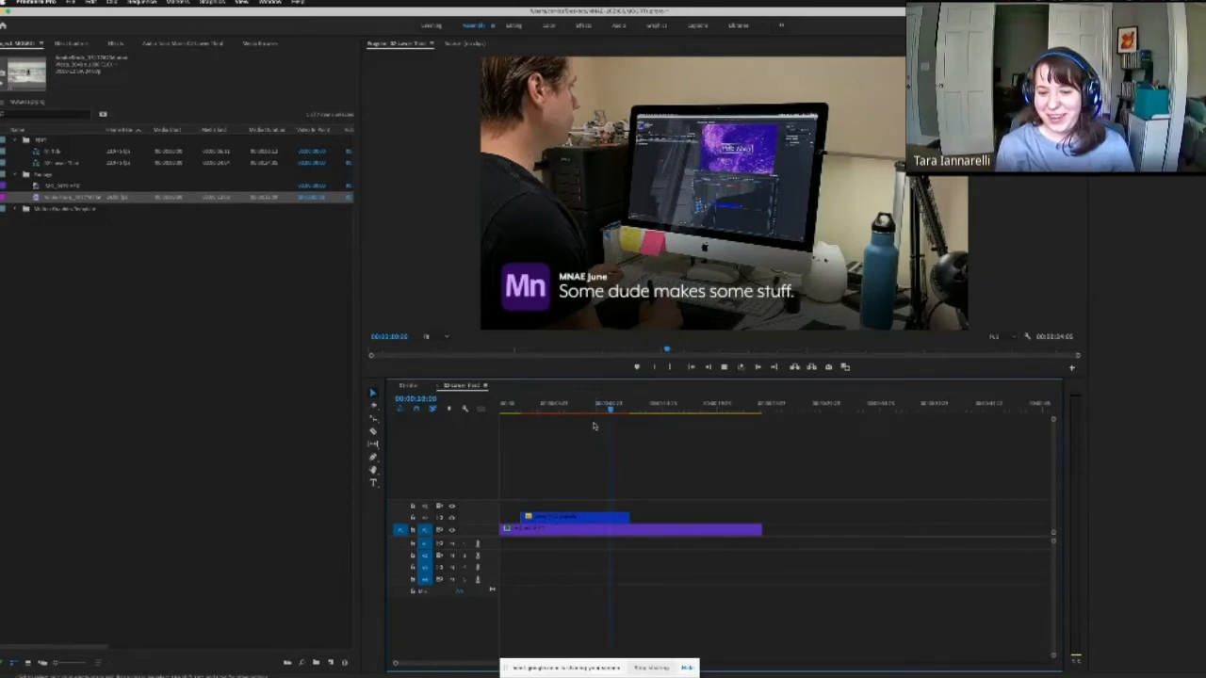
Step: Change the main text of the lower third graphic to "Local guy thinks he knows things" and scrub through it
drag(625, 406, 578, 408)
click(569, 521)
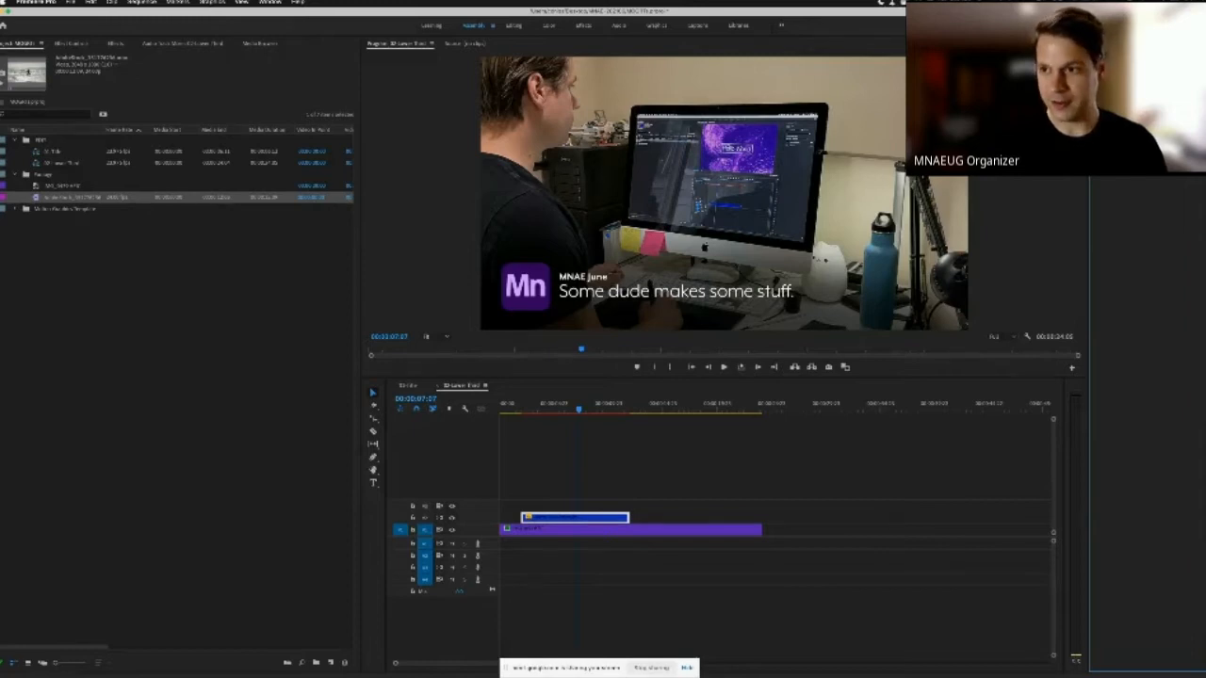
click(555, 405)
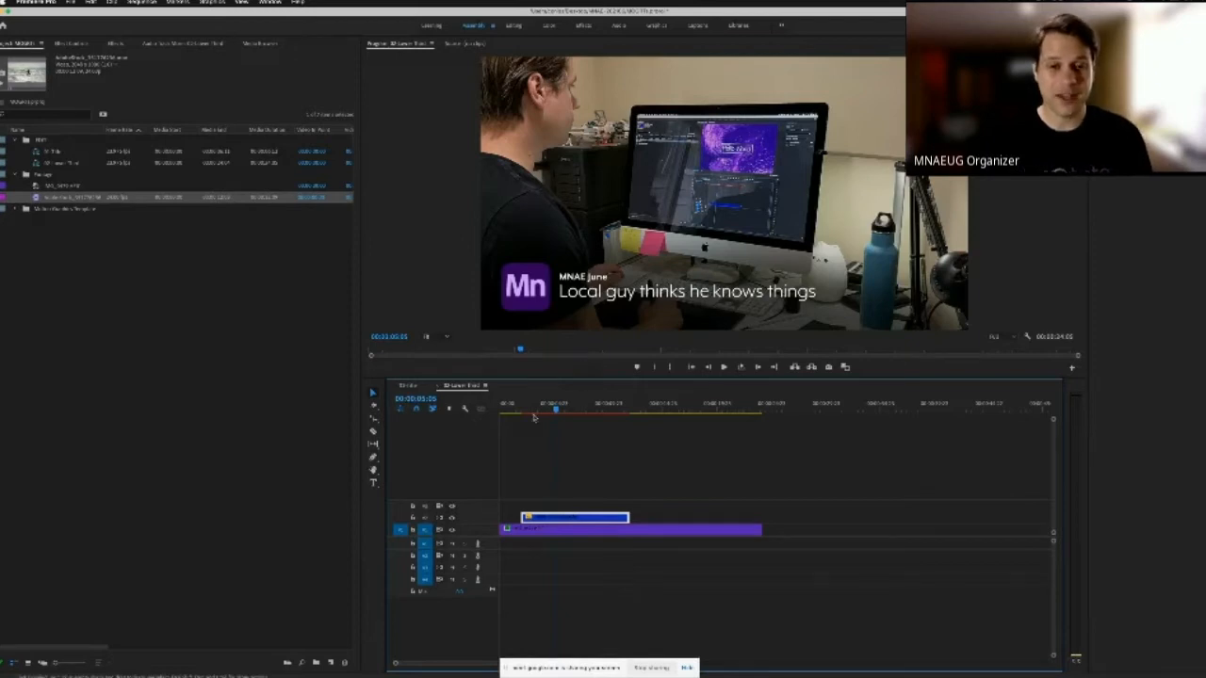
mouse_move(534, 409)
mouse_down()
mouse_move(624, 420)
mouse_move(529, 426)
mouse_move(544, 426)
mouse_up()
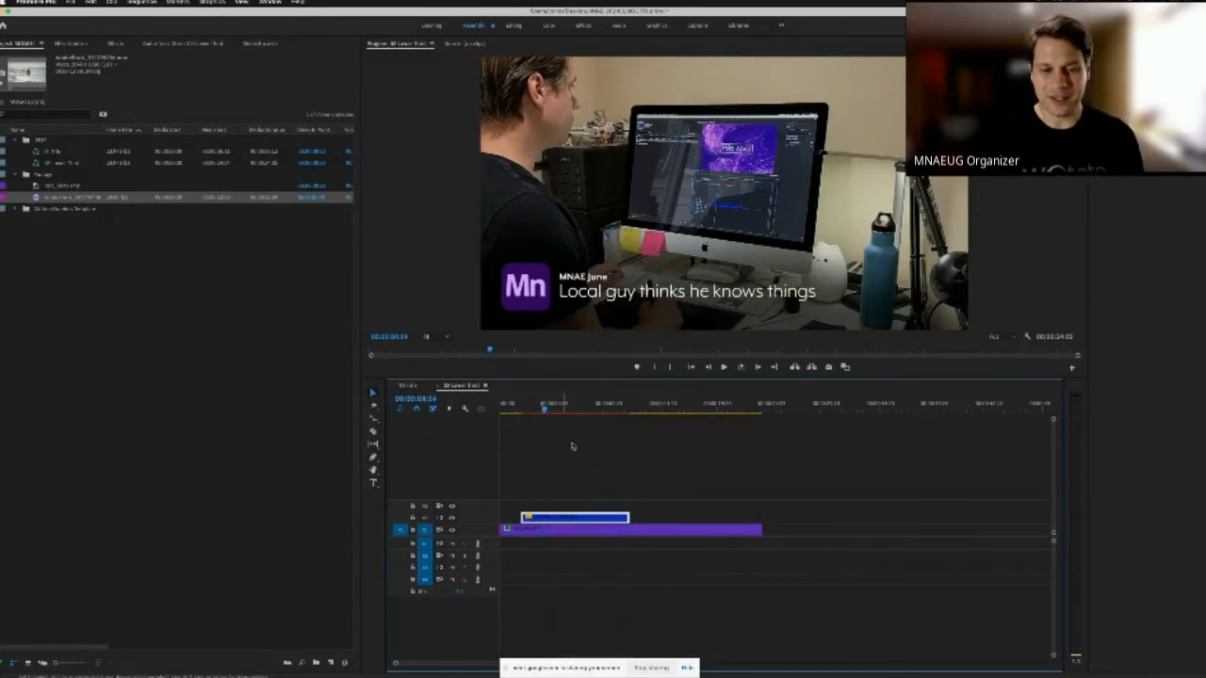
Step: Shorten the title clip in the title sequence to about 3 seconds and return to the lower third sequence
click(408, 385)
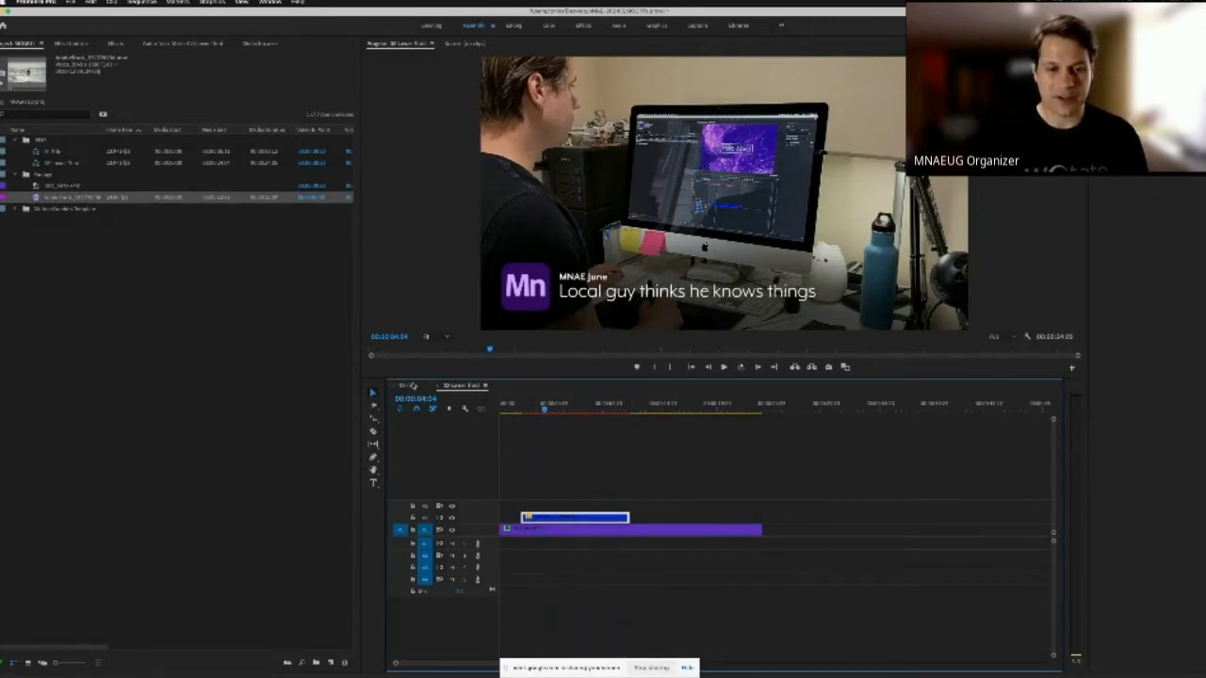
drag(637, 529, 572, 530)
click(461, 385)
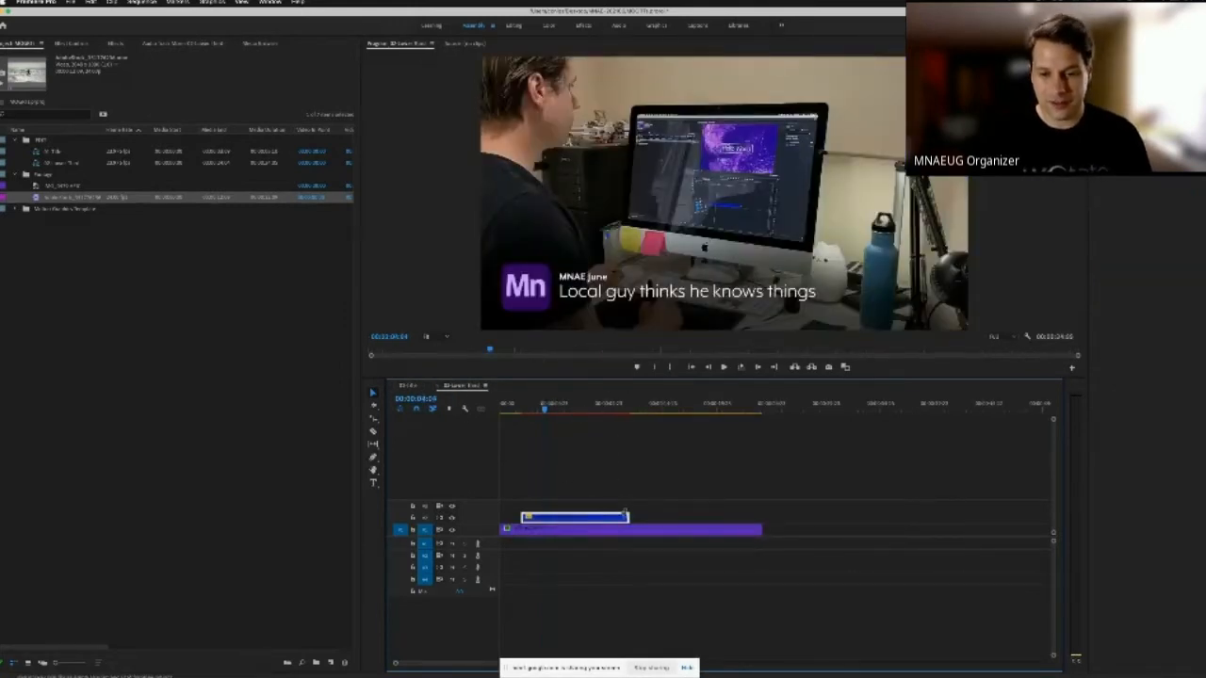
Step: Shorten the lower third clip to less than half its length and play it to check the animation
drag(627, 517, 563, 517)
drag(546, 409, 513, 413)
key(space)
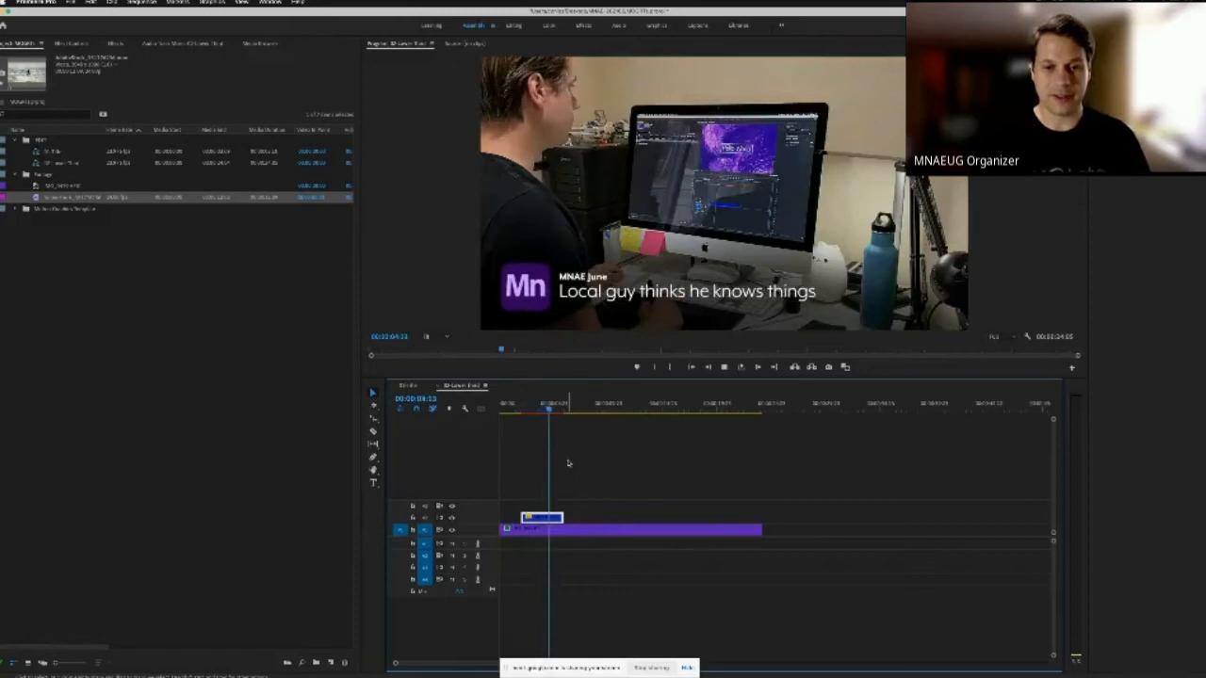
key(space)
click(544, 407)
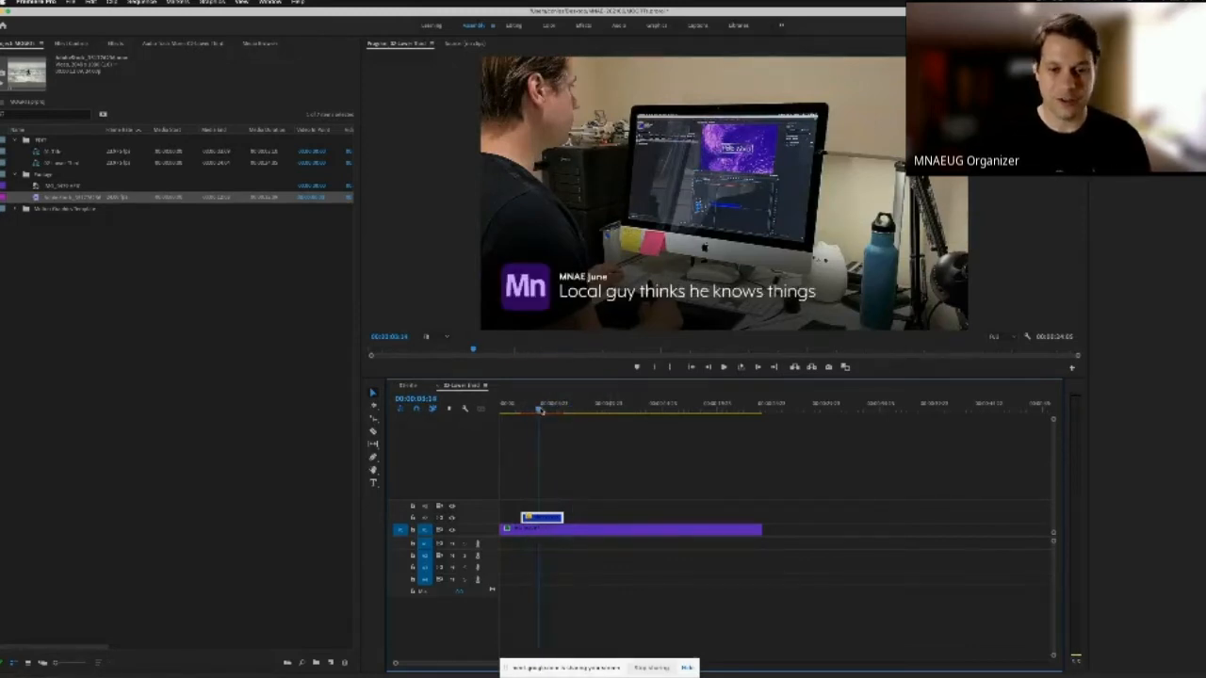
Step: Extend the lower third clip to near the end of the photo clip below it and scrub through its hold
drag(562, 517, 732, 518)
drag(603, 406, 715, 413)
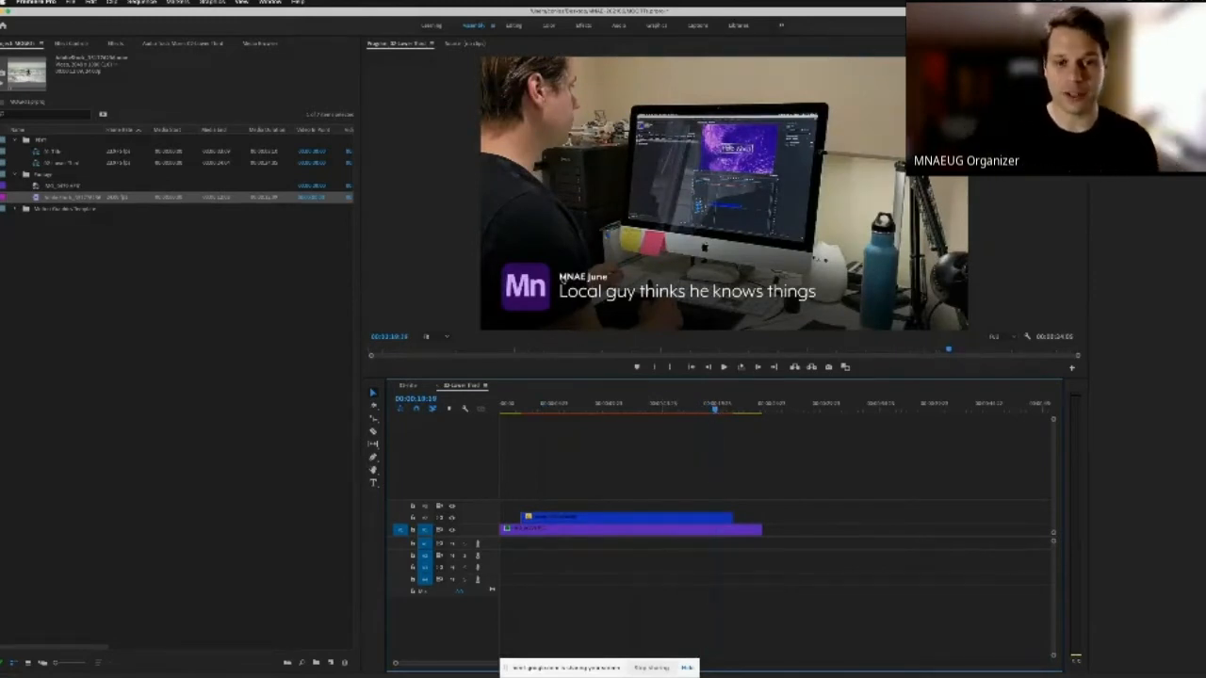
drag(714, 410, 640, 442)
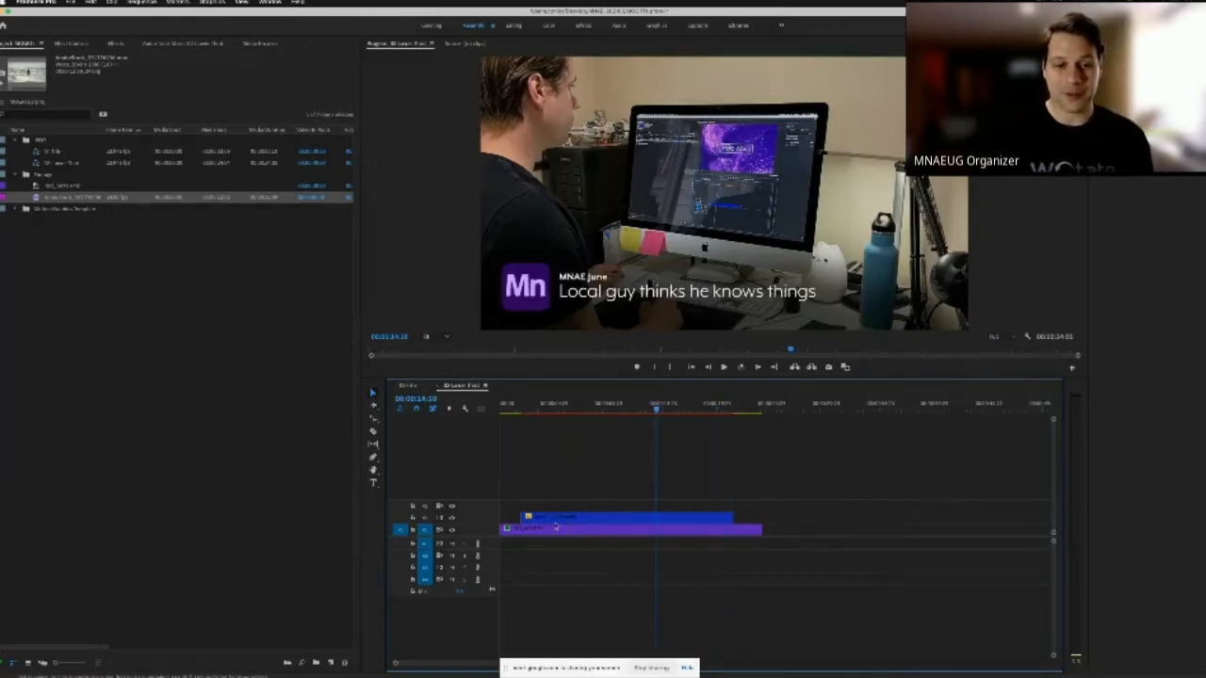
Step: Scrub the lower third sequence back to its opening seconds, stop shortly before 6 seconds, and select the lower third clip
drag(584, 409, 536, 409)
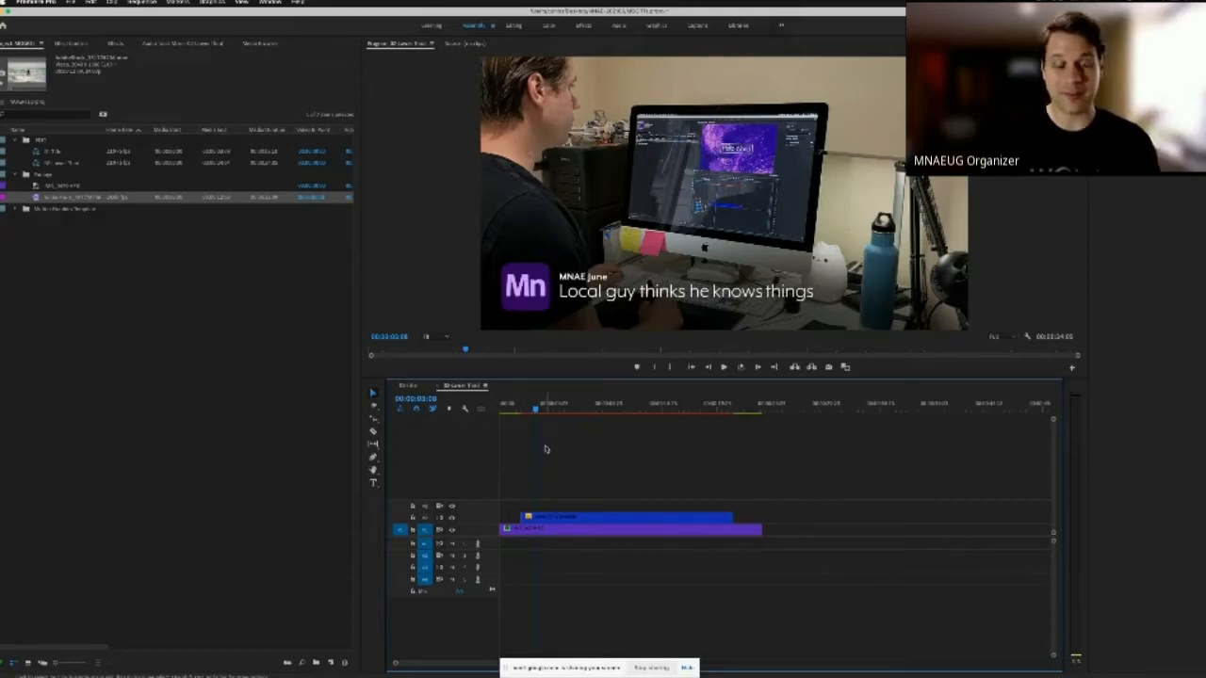
click(566, 410)
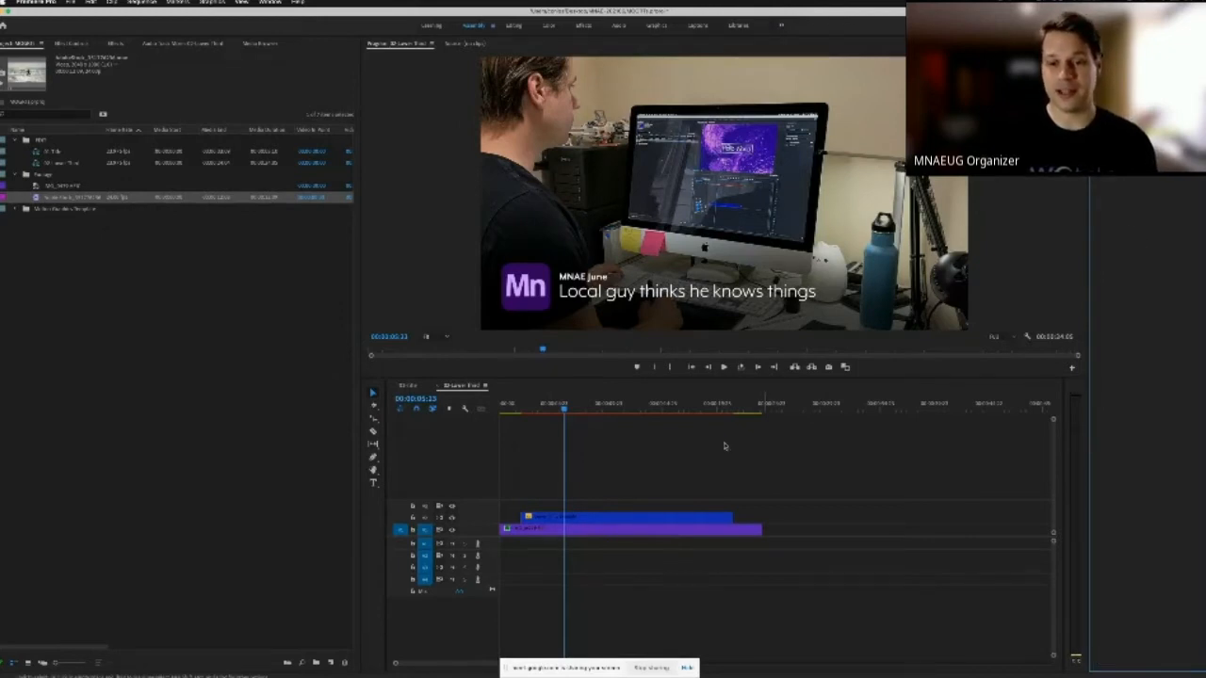
click(598, 520)
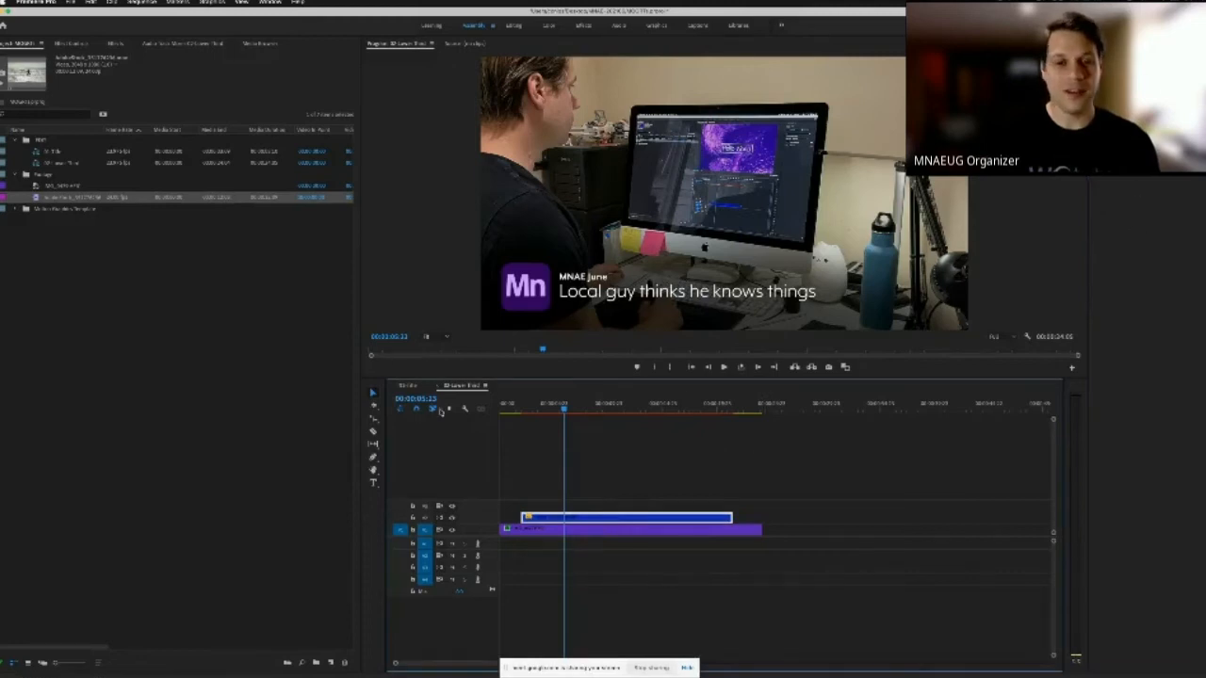
Step: Switch from Premiere Pro to the After Effects project that contains the title compositions
key(super+Tab)
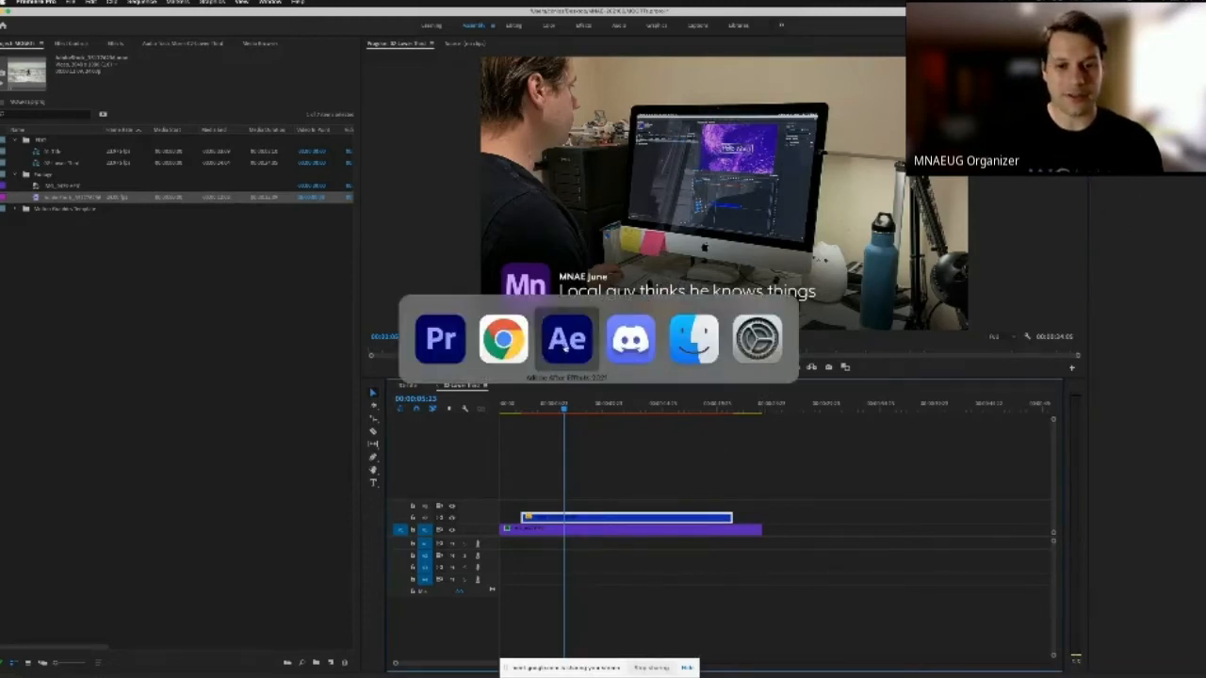
click(565, 340)
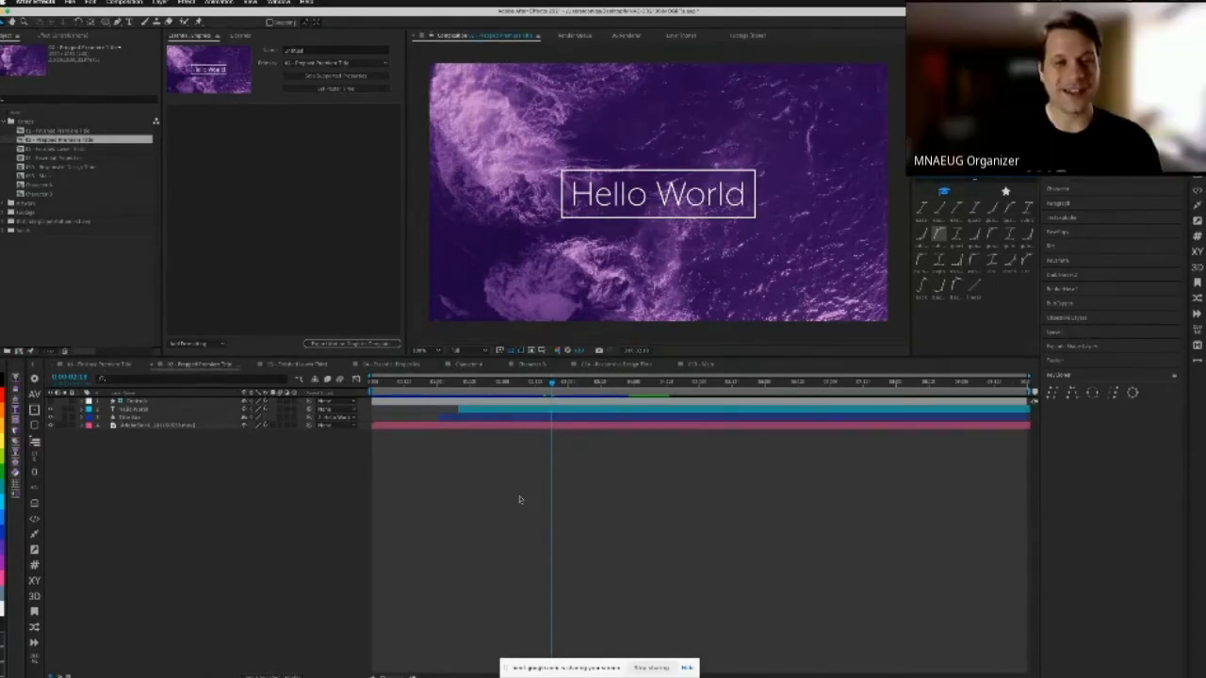
key(super+Tab)
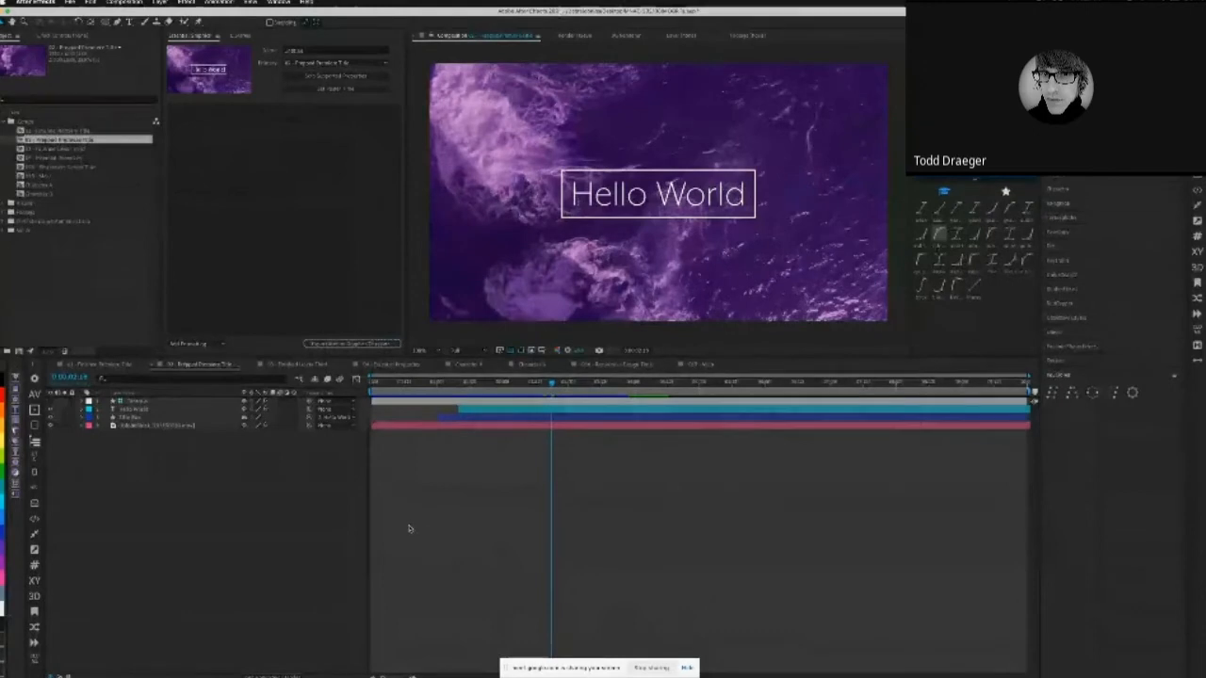
key(super+Tab)
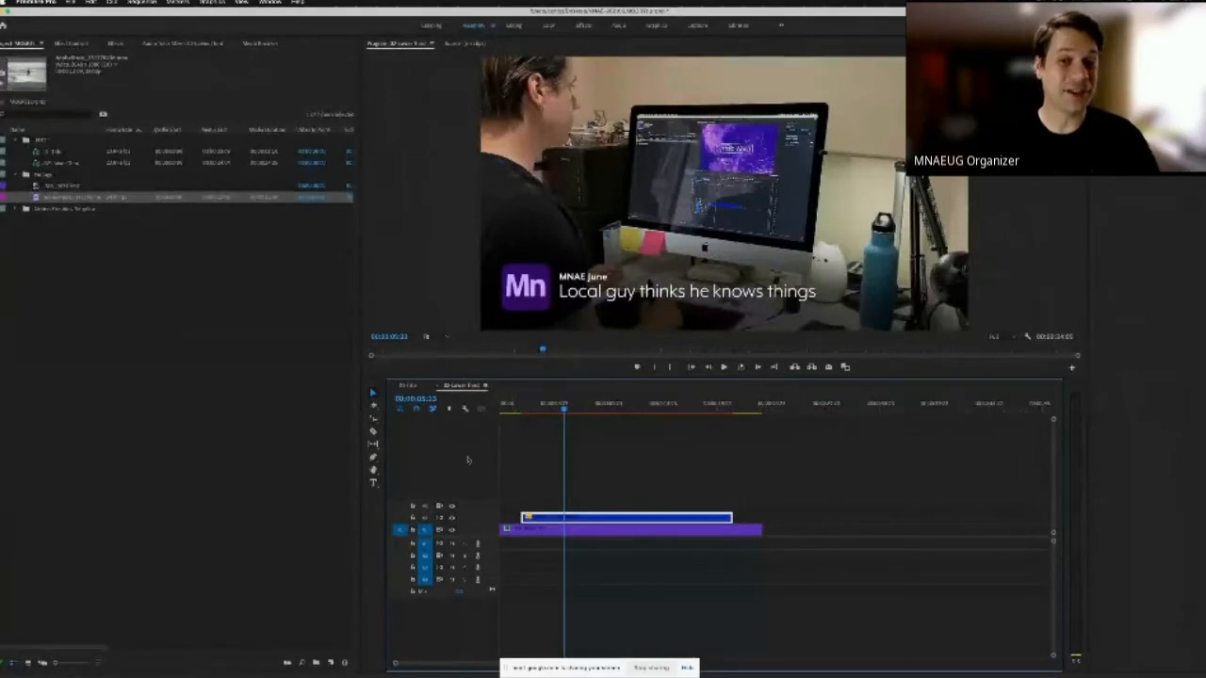
click(608, 533)
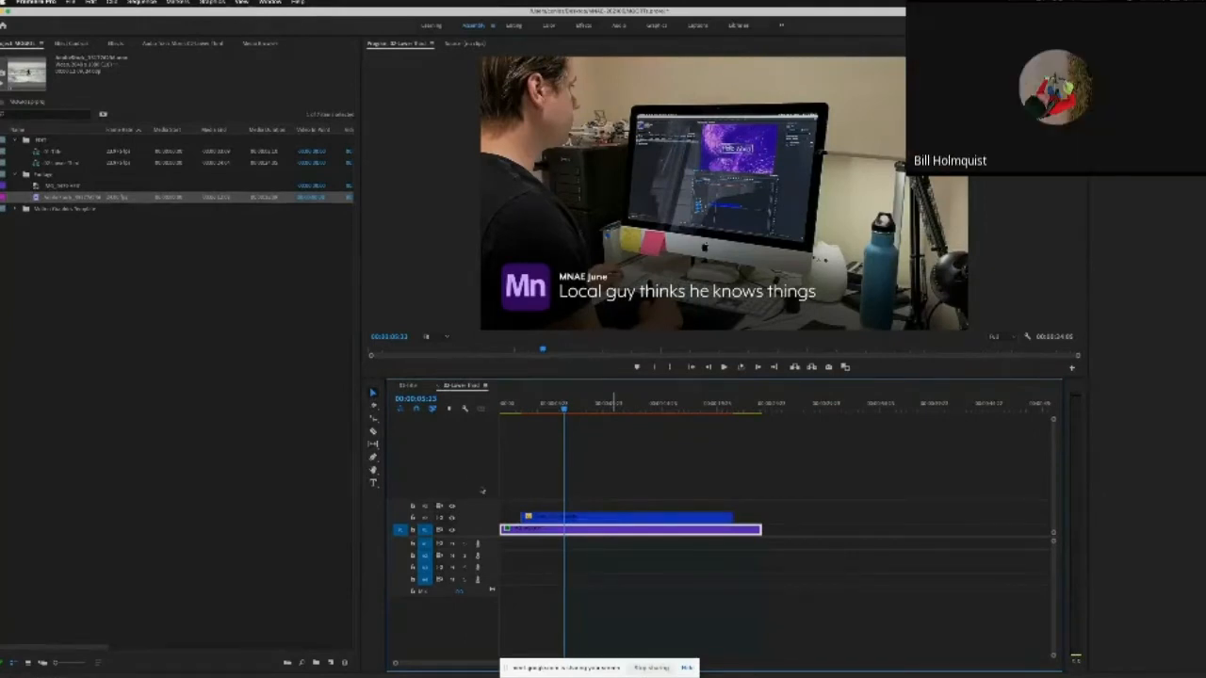
key(super+Tab)
click(503, 341)
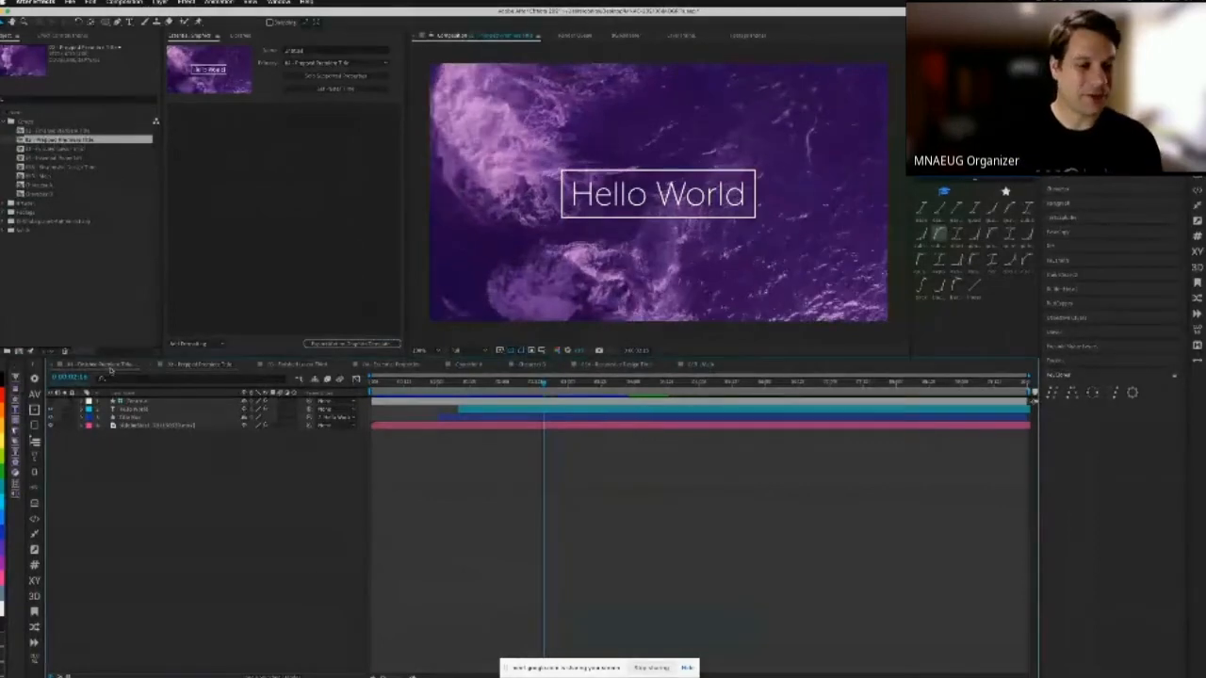
Step: Load 01 - Finished Premiere Title as the primary composition in Essential Graphics and compare its controls with the Premiere Pro edit
click(447, 384)
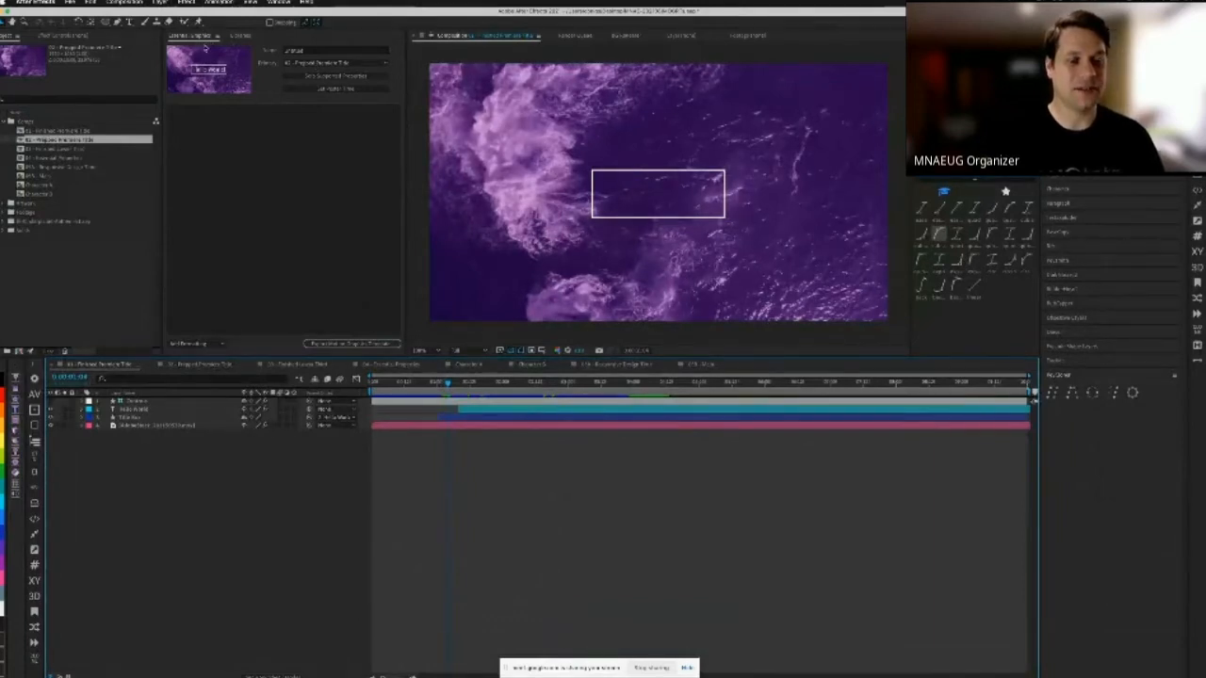
click(279, 1)
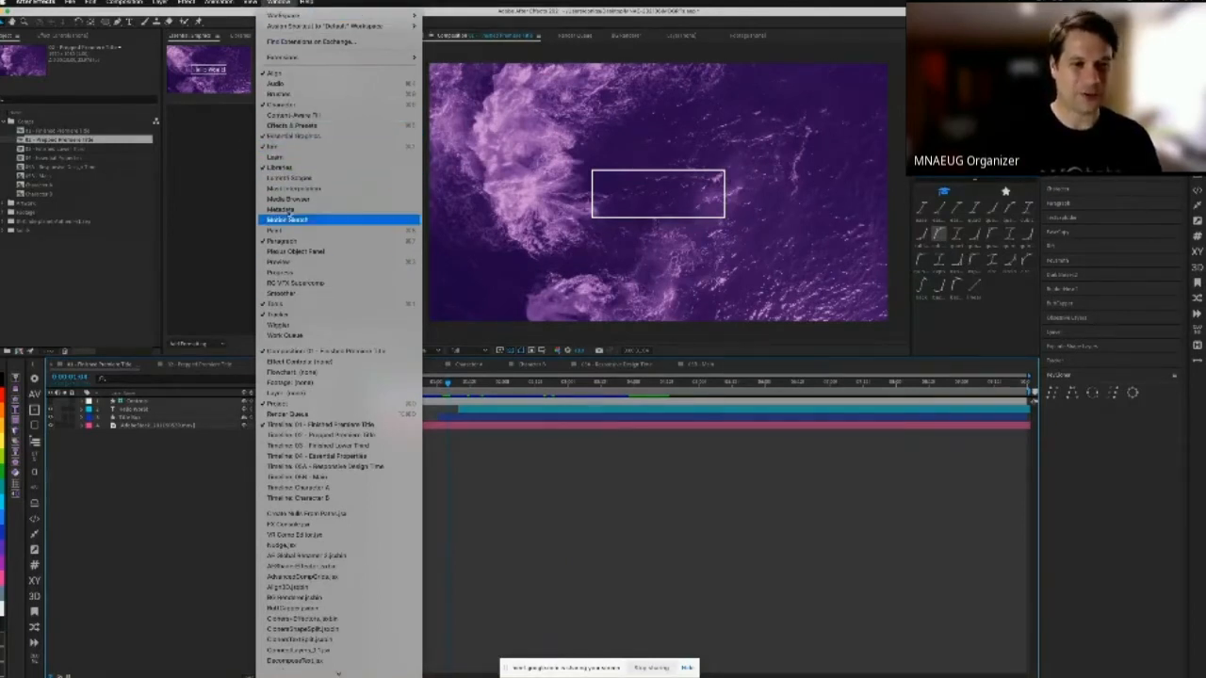
click(197, 204)
click(298, 62)
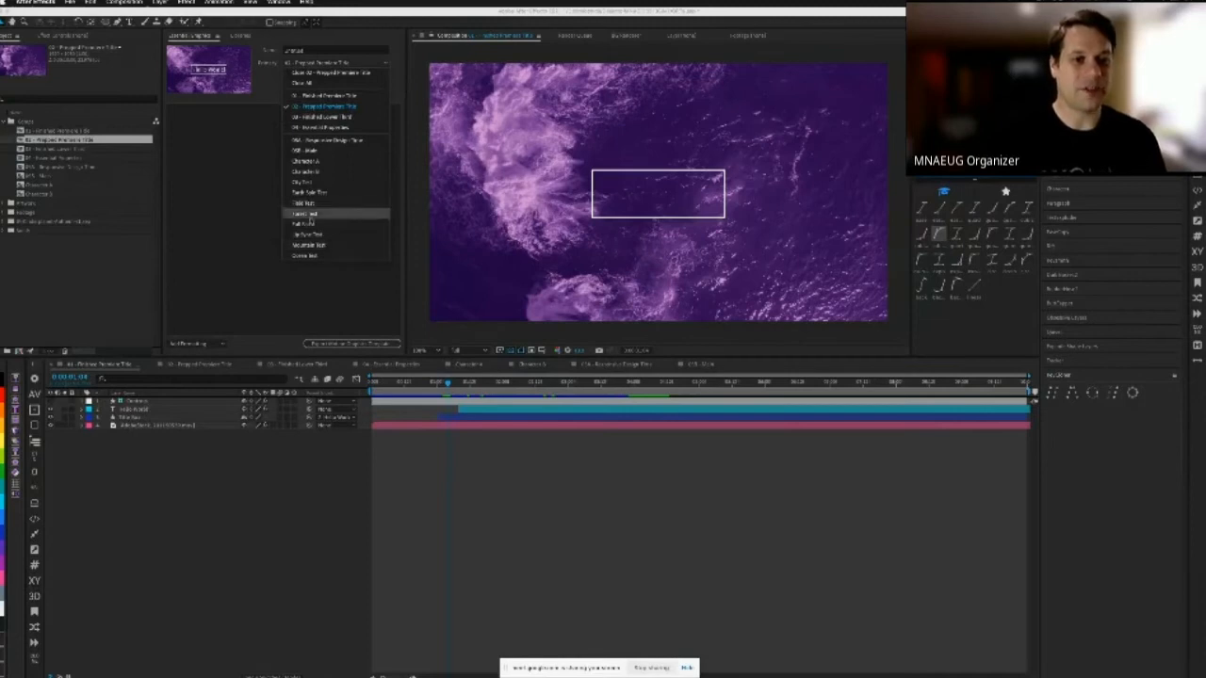
click(330, 97)
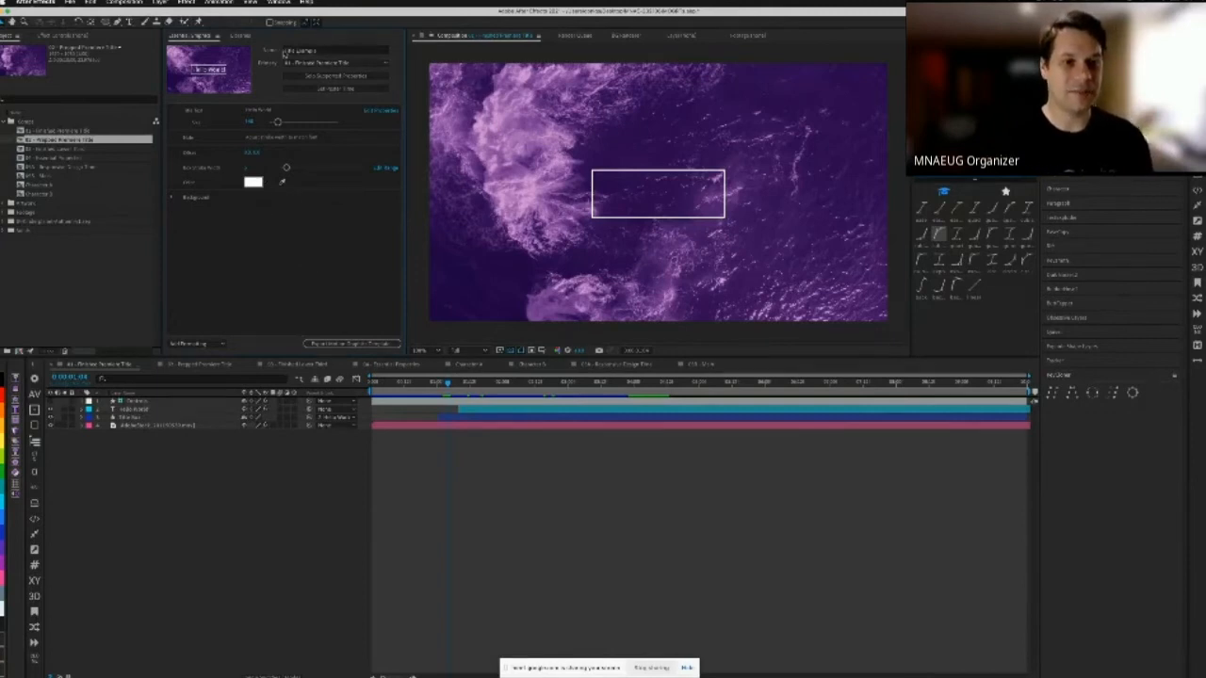
key(super+Tab)
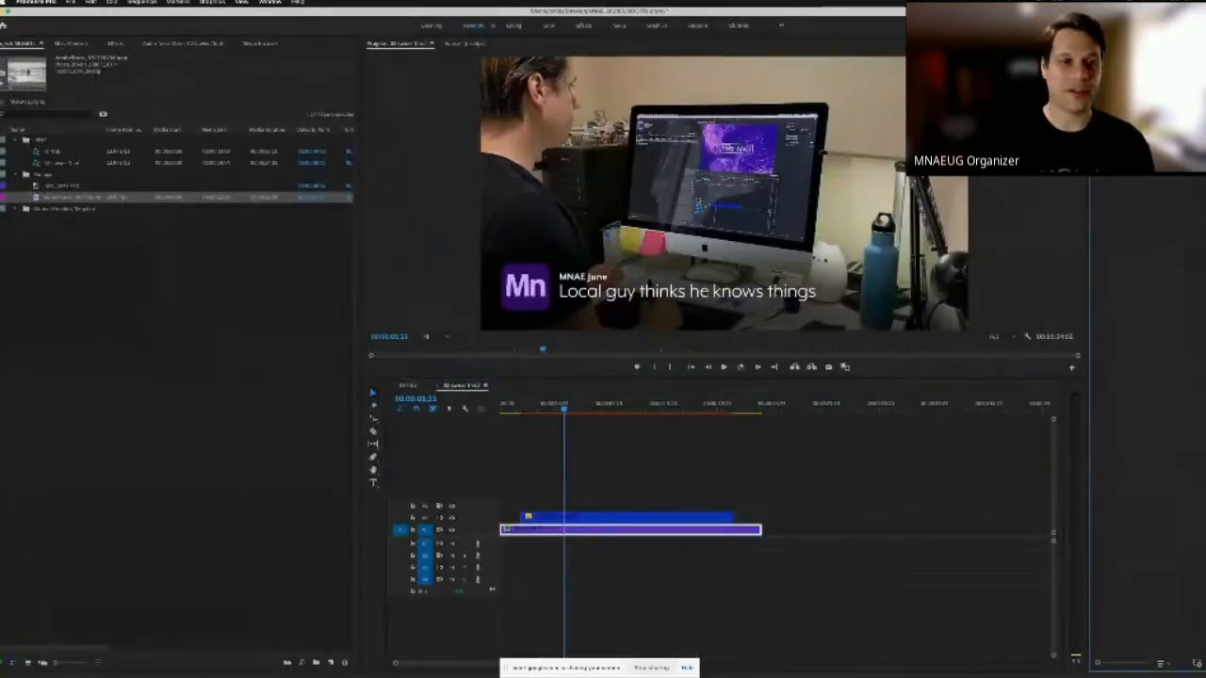
key(super+Tab)
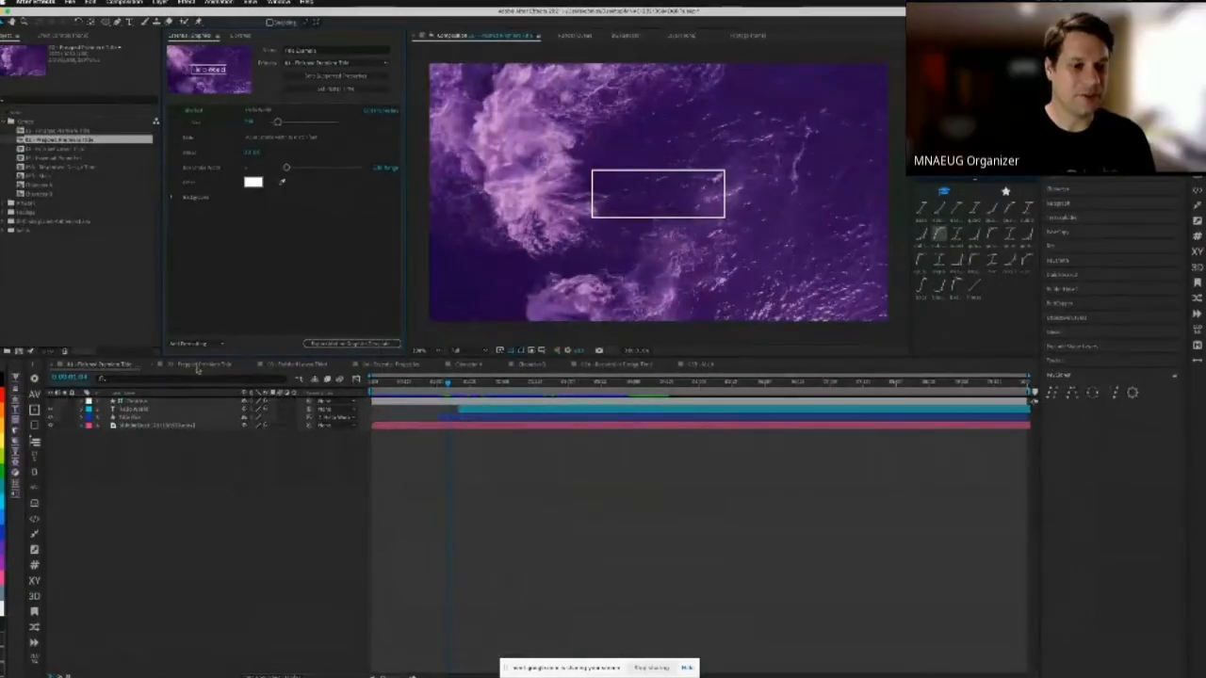
Step: Set the primary composition to 02 - Prepped Premiere Title and open that composition's timeline
click(362, 58)
click(349, 111)
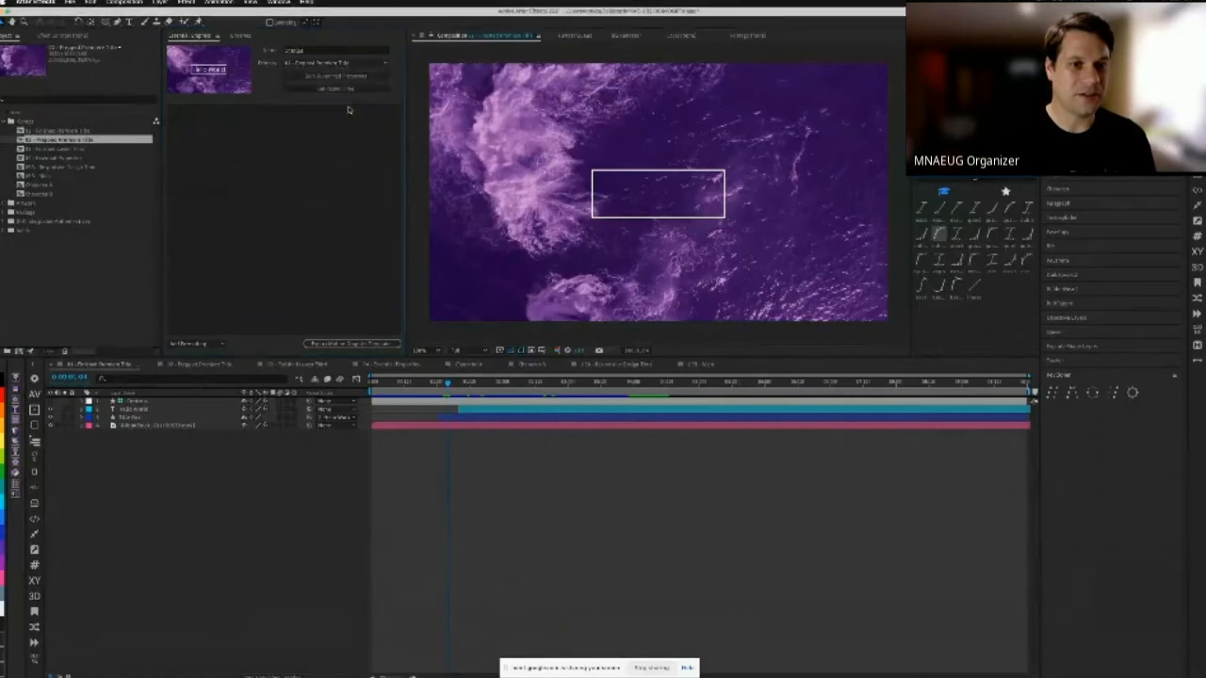
click(187, 365)
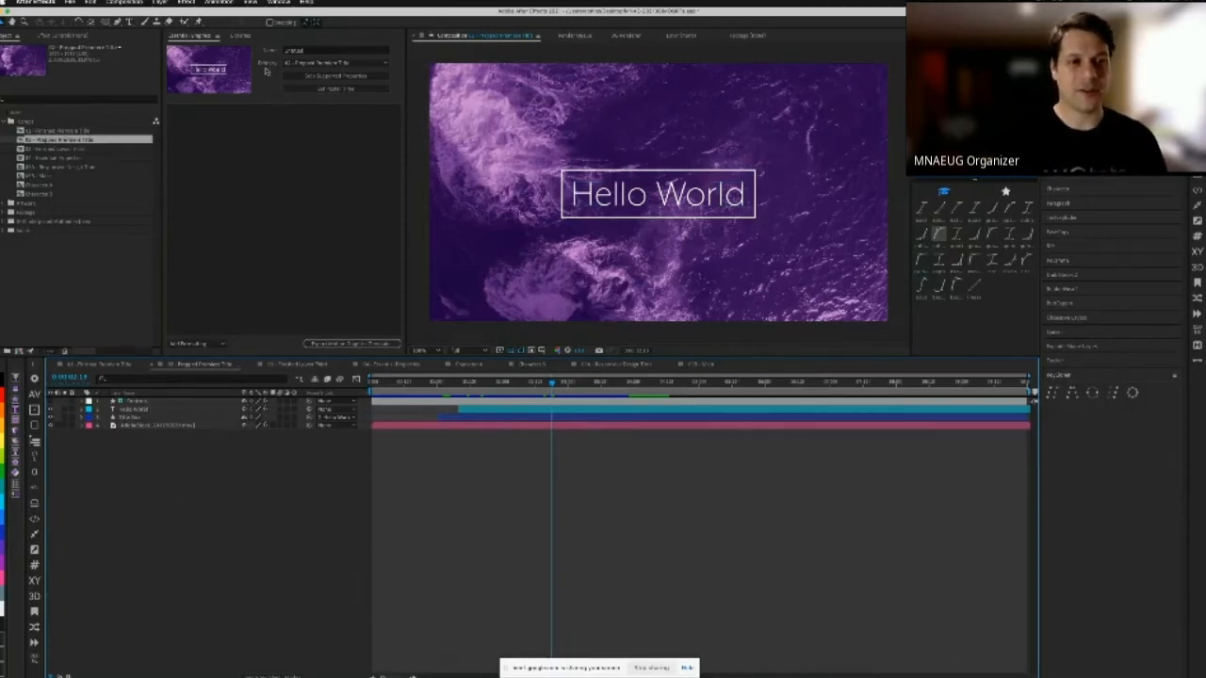
Step: Solo the supported properties of the prepped title and examine which layer properties can be exposed
click(345, 80)
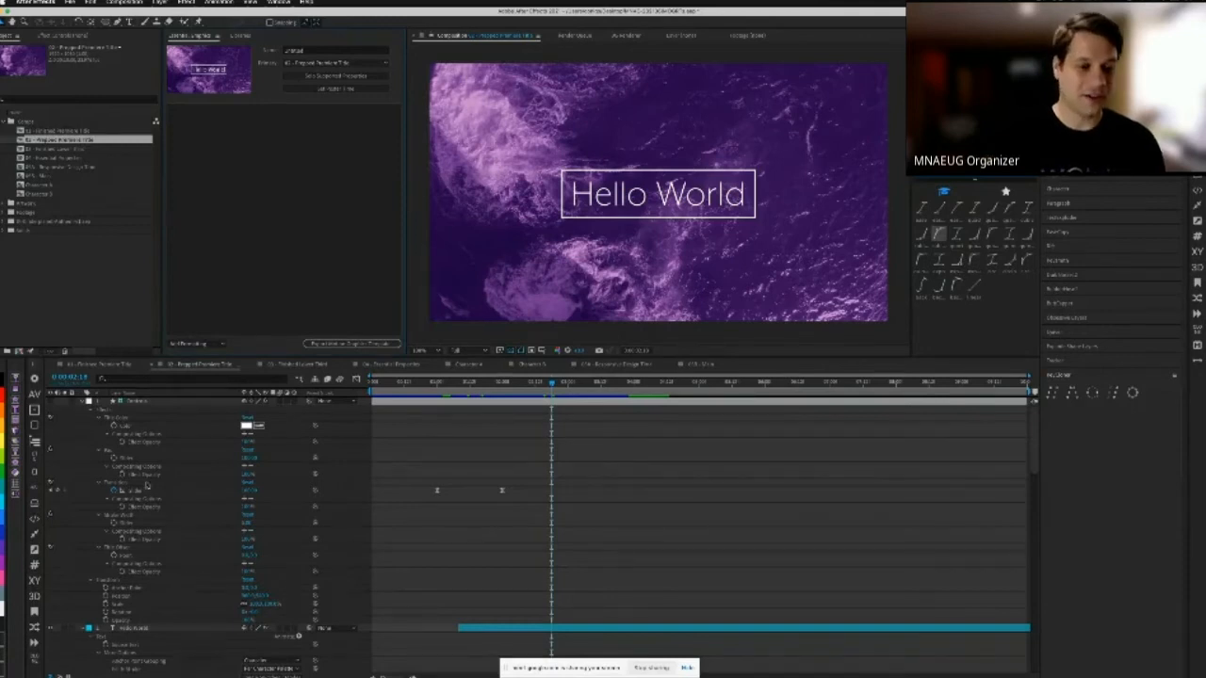
scroll(174, 501, down, 5)
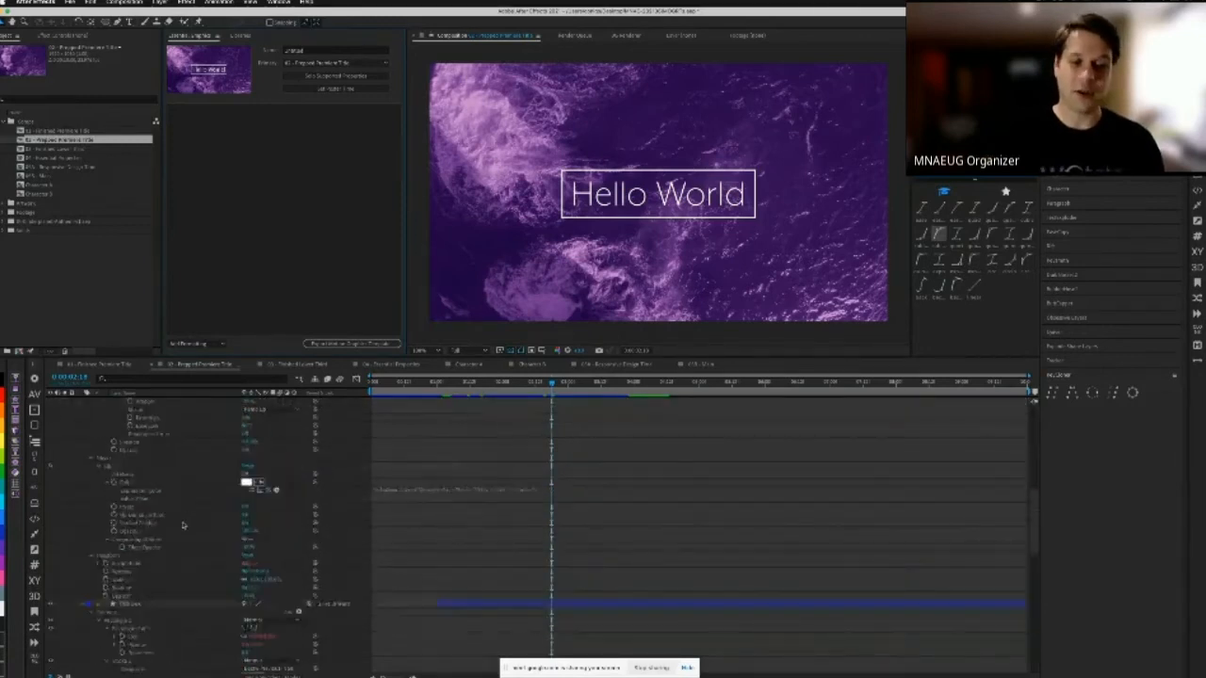
scroll(183, 526, down, 1)
scroll(183, 526, up, 1)
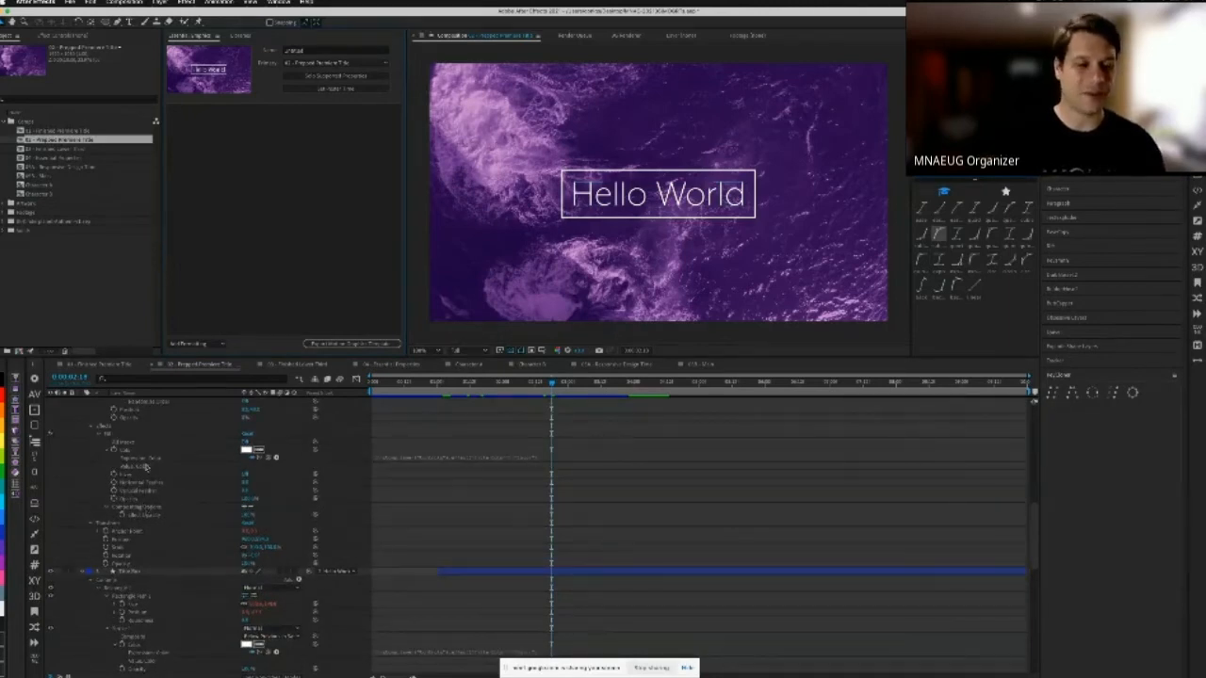
scroll(174, 477, up, 4)
scroll(175, 478, down, 5)
scroll(174, 466, up, 4)
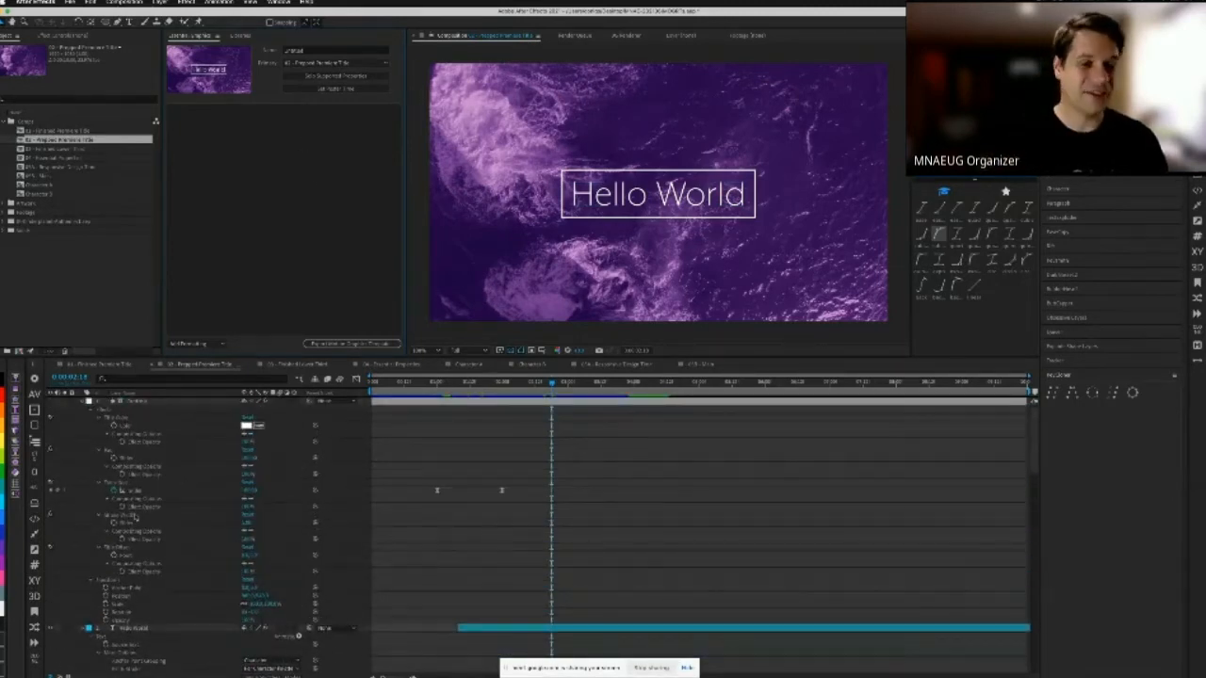
Step: Collapse all layer properties and display the effect controls of the Controls layer
click(132, 405)
key(super+a)
click(83, 402)
click(158, 490)
click(139, 403)
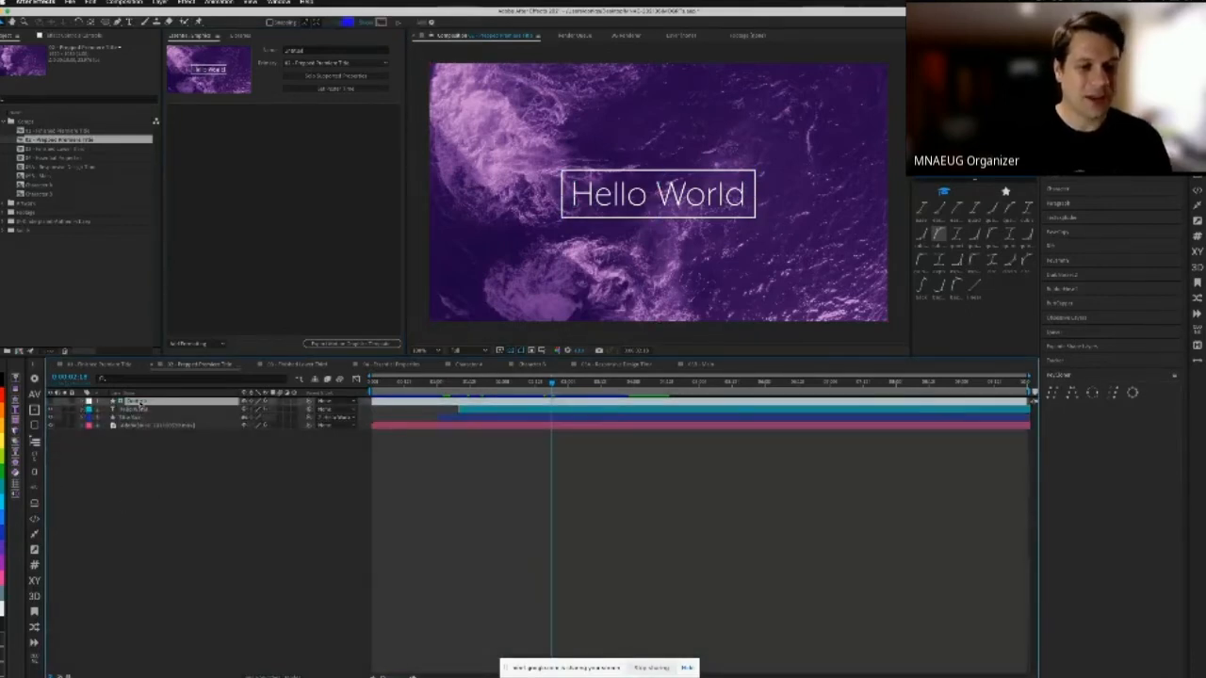
click(75, 38)
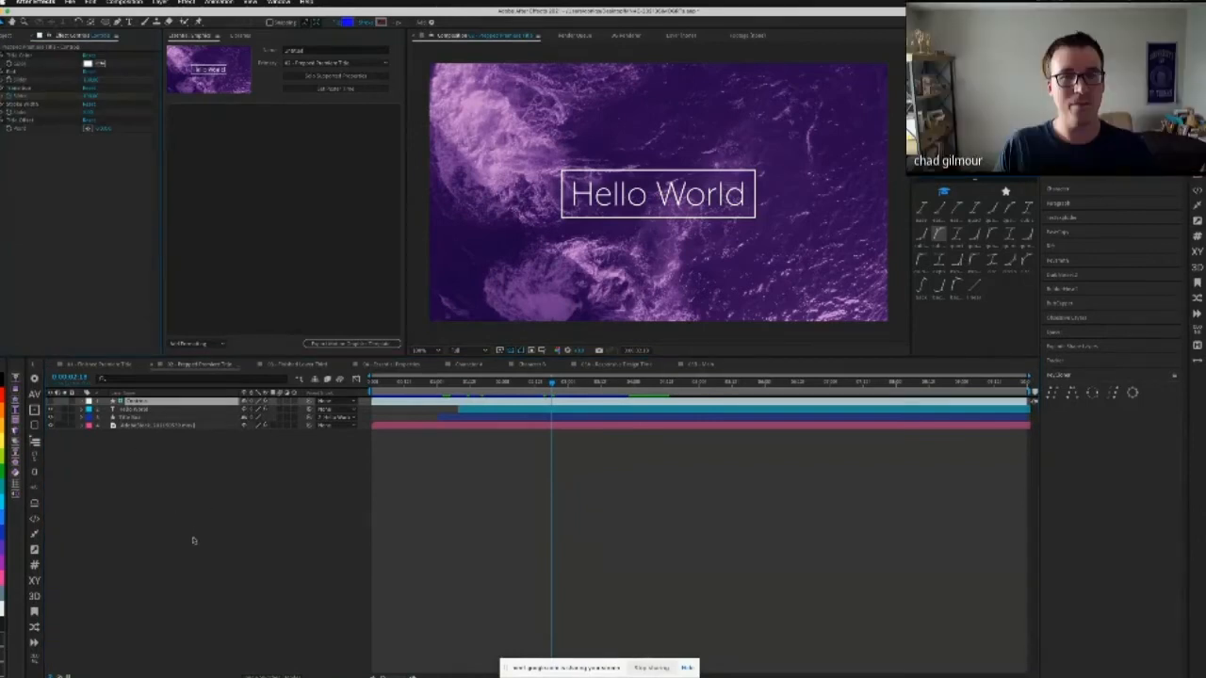
Step: Name the motion graphics template "Live Example"
click(317, 51)
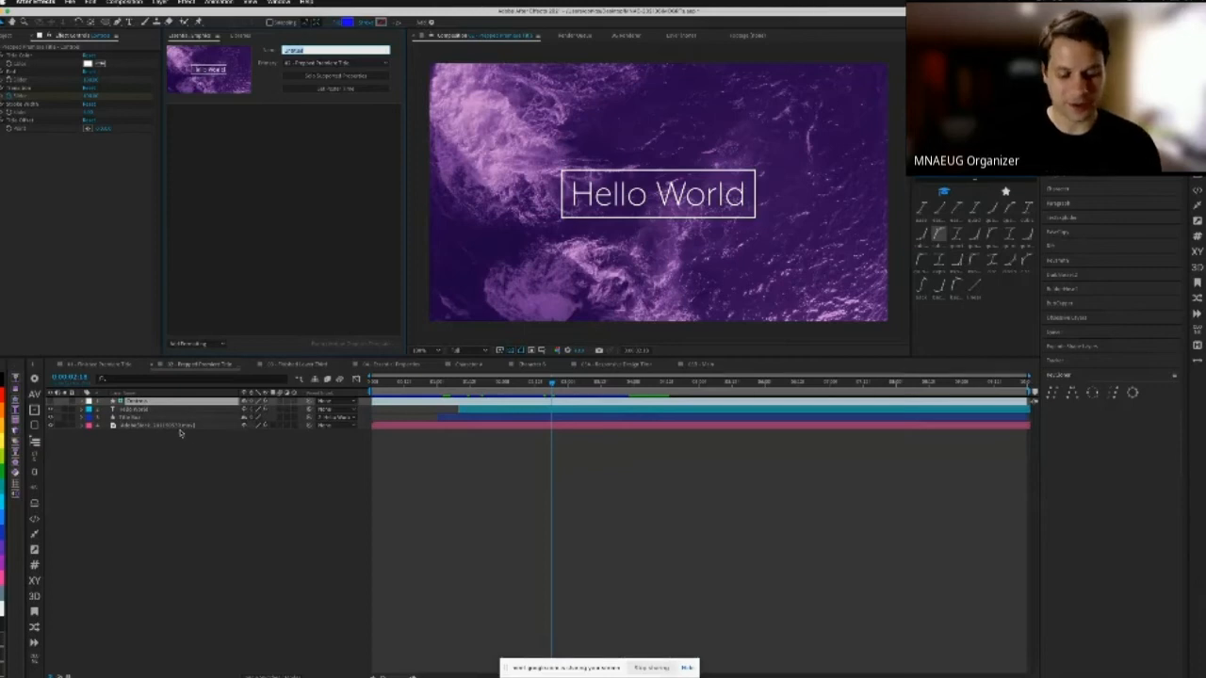
text(Juve Example)
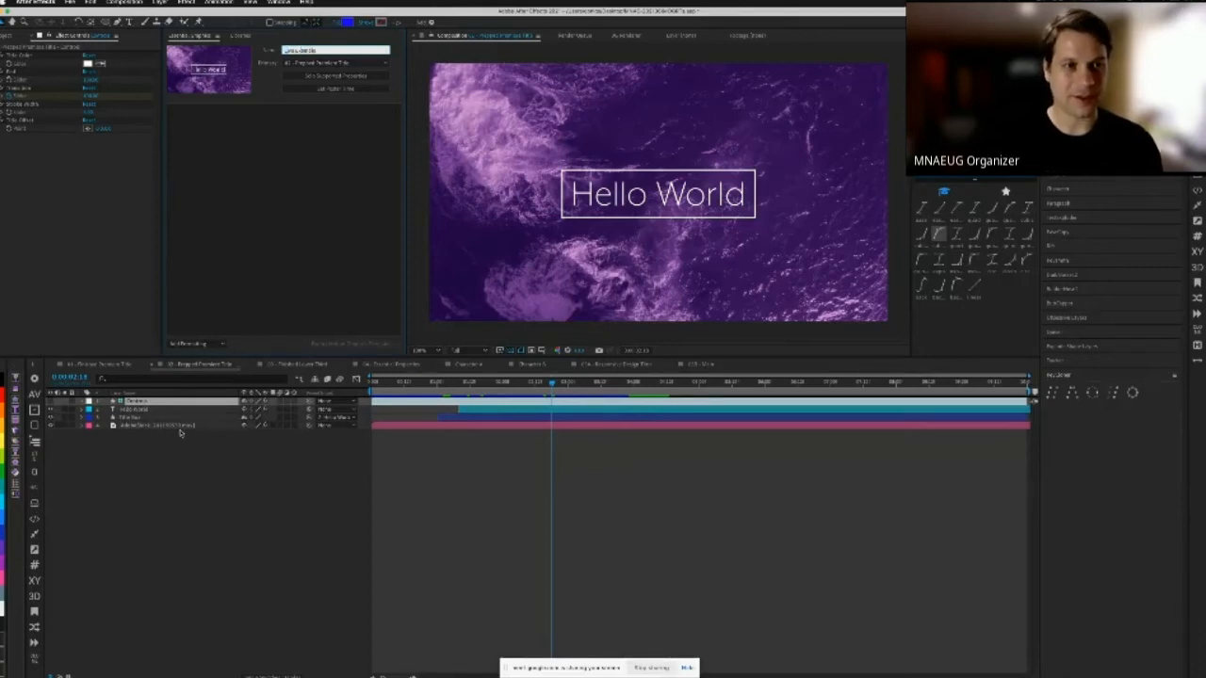
click(177, 577)
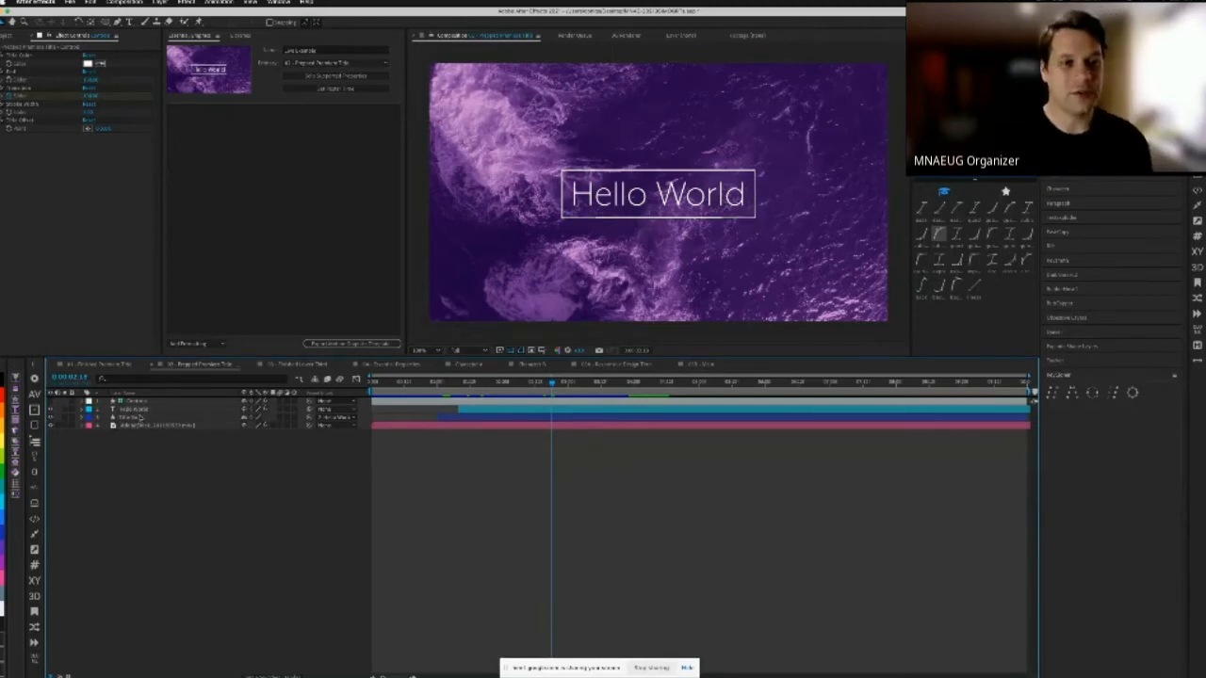
Step: Switch to Premiere Pro, open the title sequence, and raise the title graphic's box stroke width to its maximum
key(super+Tab)
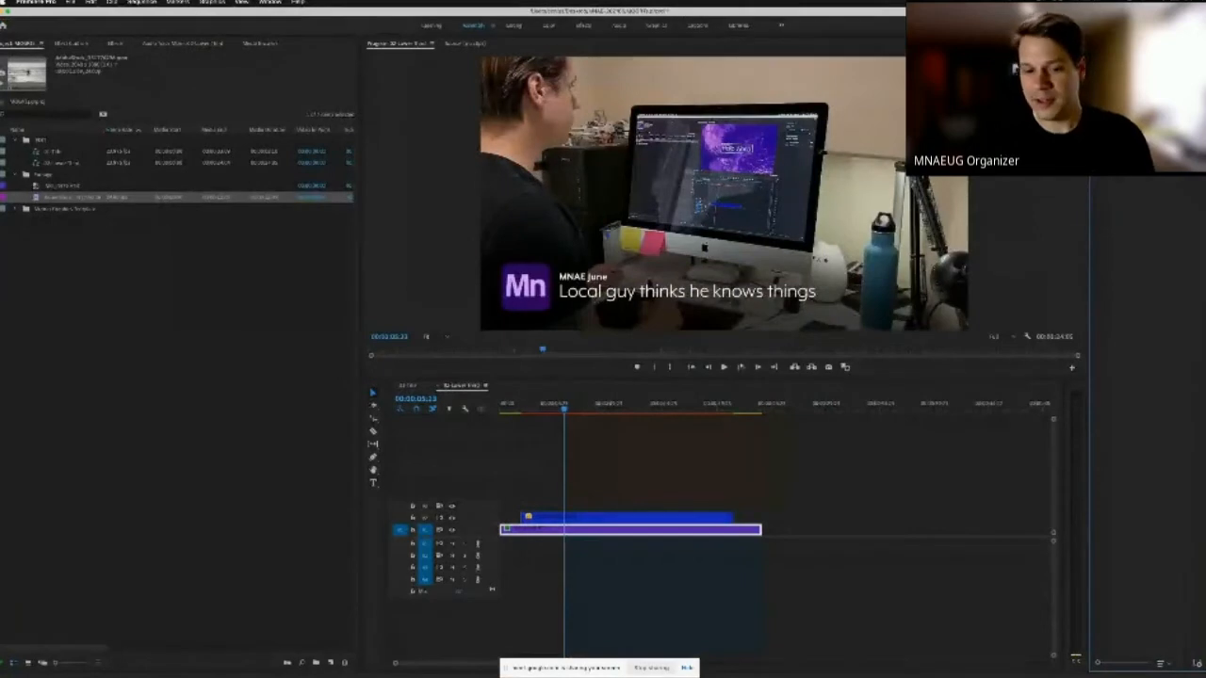
click(573, 518)
click(417, 386)
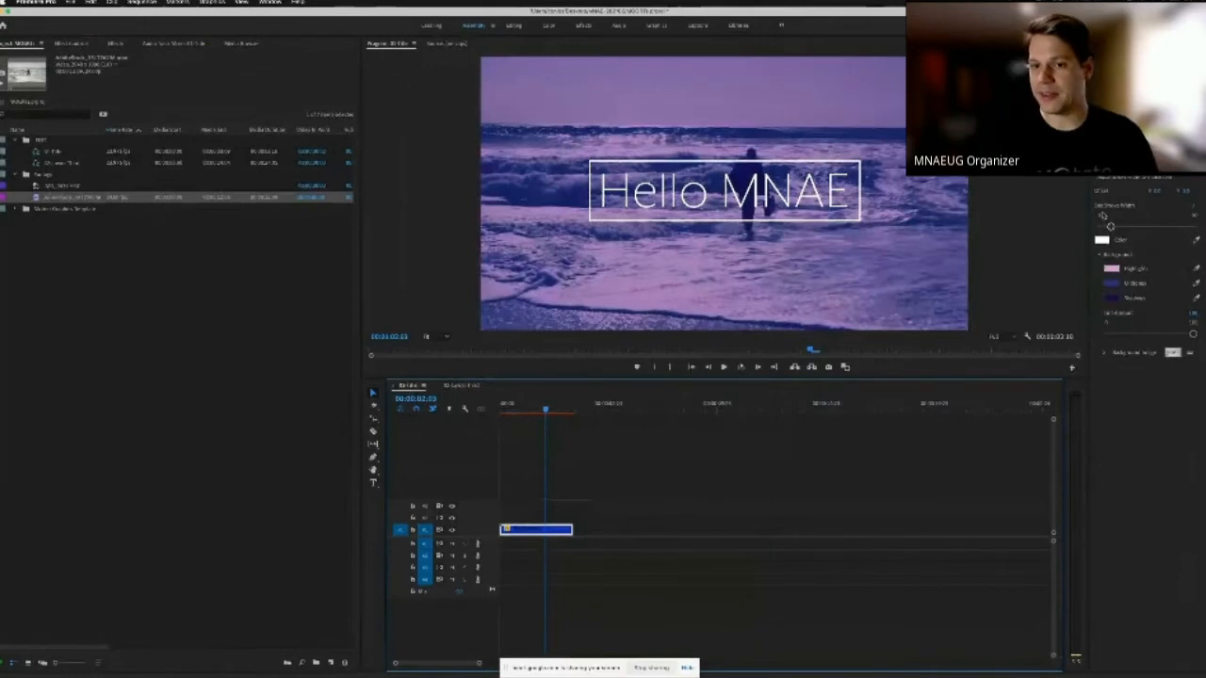
mouse_move(1109, 228)
mouse_down()
mouse_move(1194, 228)
mouse_move(1096, 228)
mouse_move(1193, 228)
mouse_up()
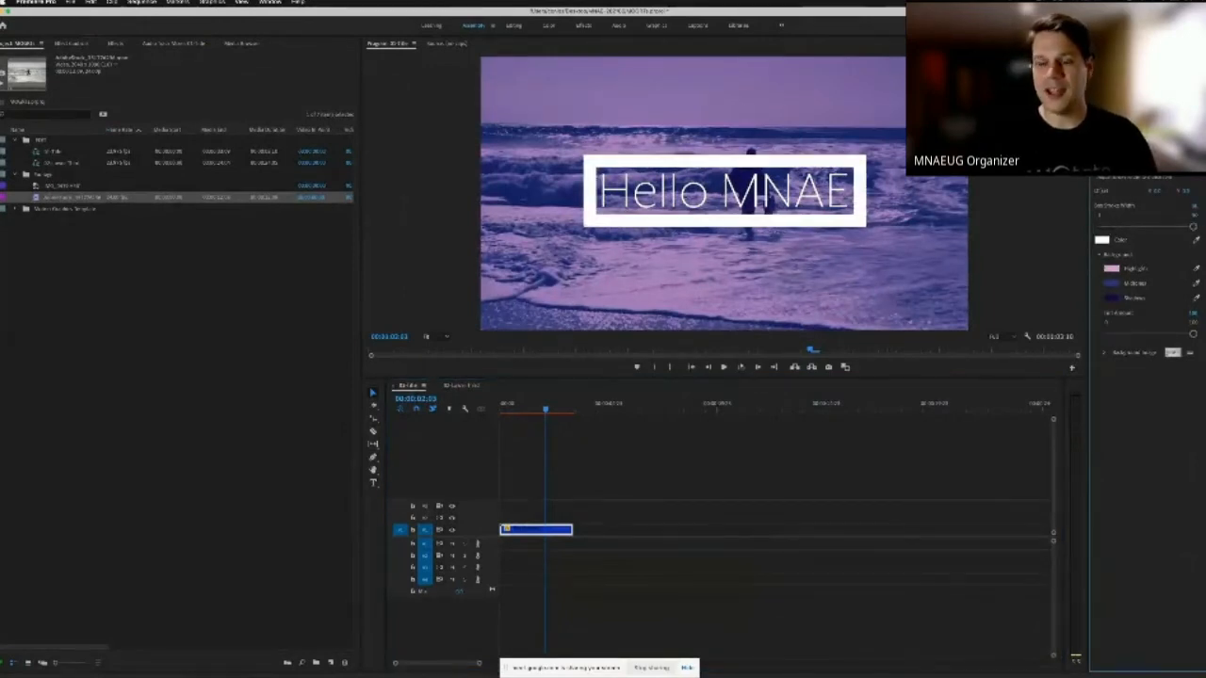
Step: Return to After Effects, reveal the Controls layer's Stroke Width slider in the timeline, and add it to Essential Graphics
key(super+Tab)
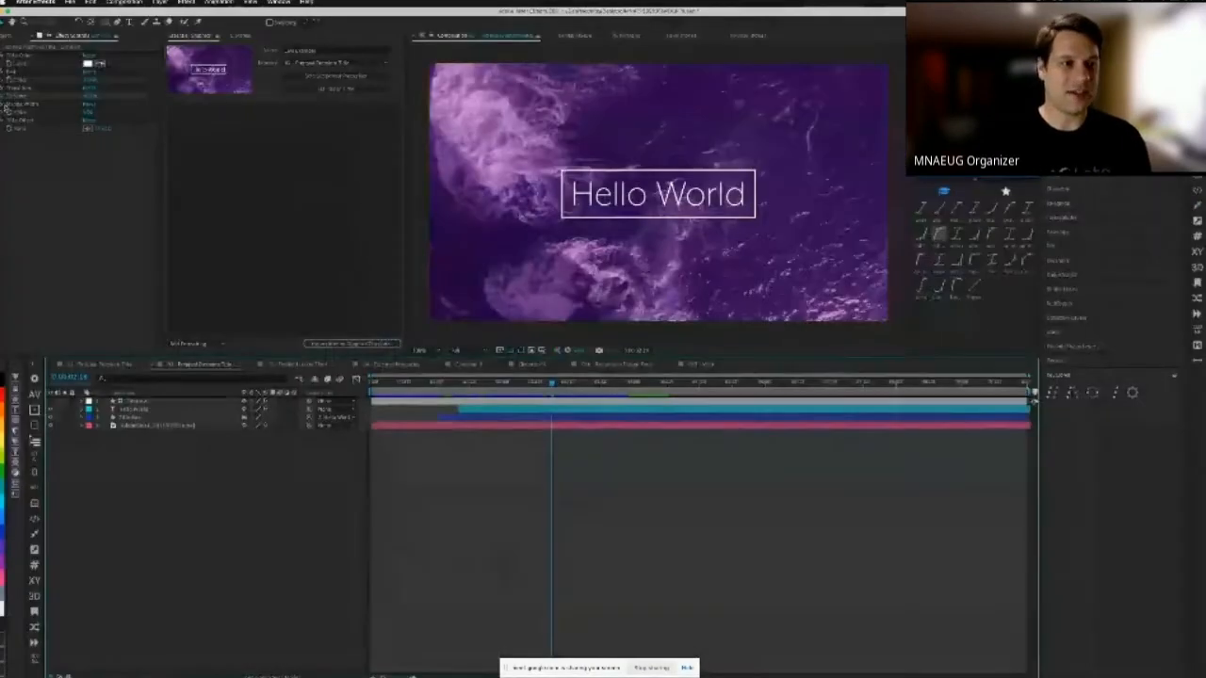
click(26, 105)
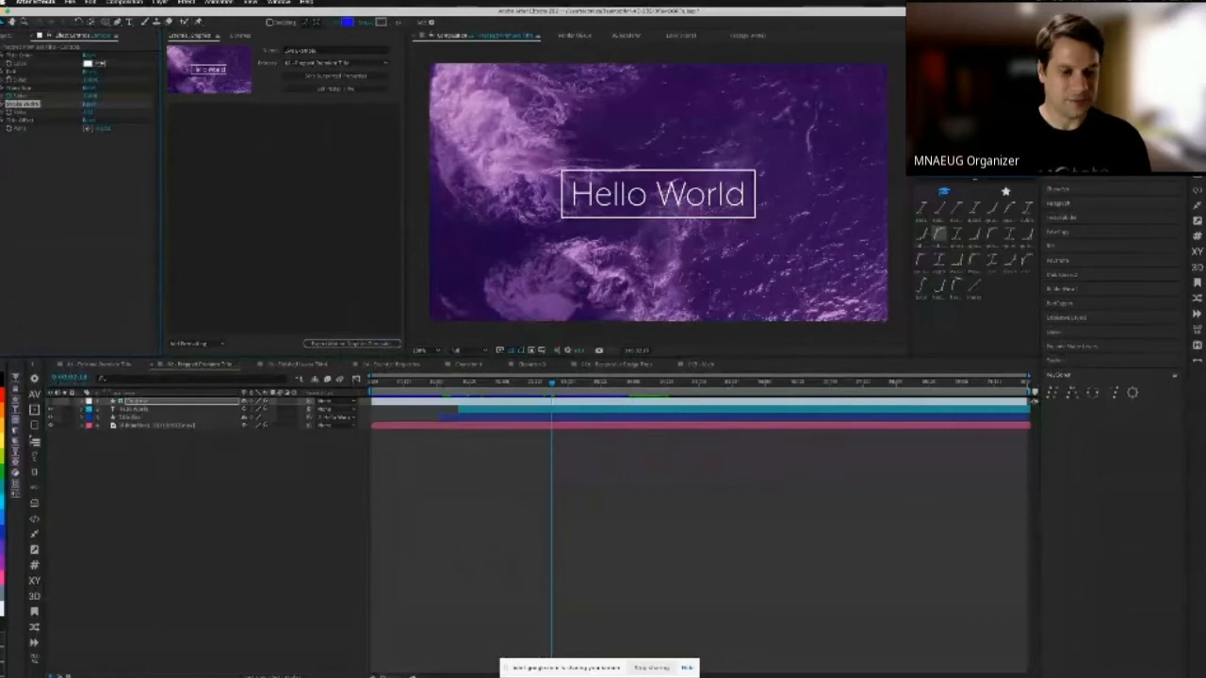
key(s)
key(s)
click(99, 418)
drag(123, 425, 194, 115)
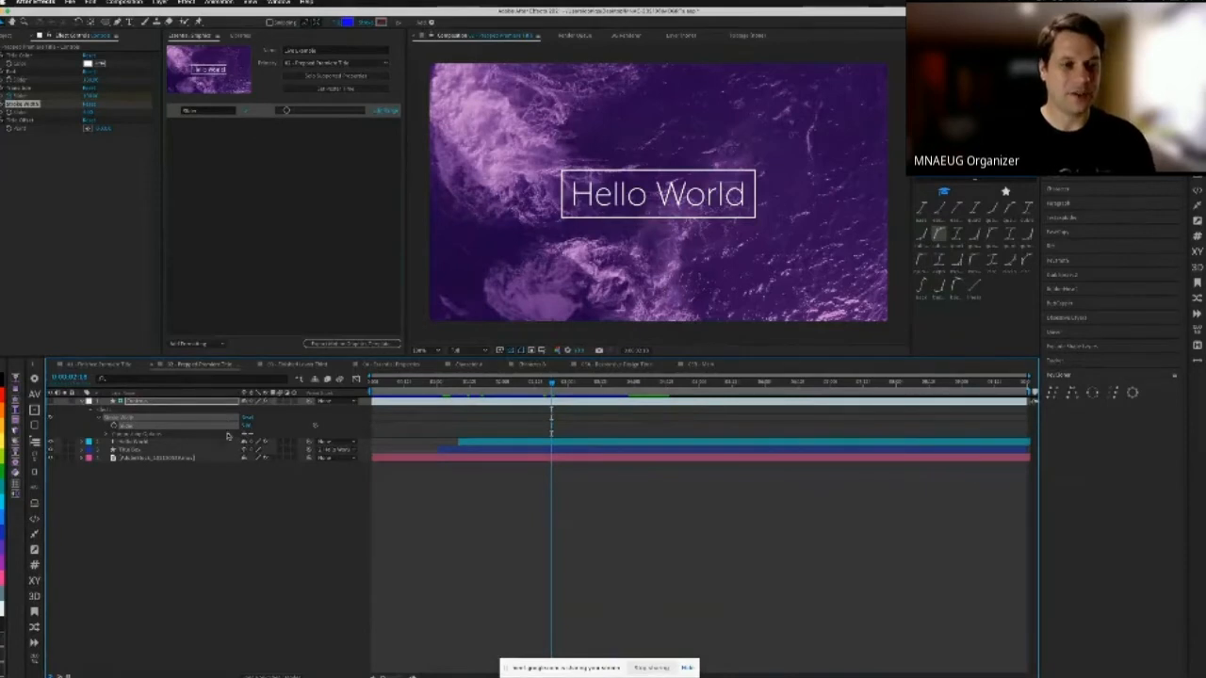
click(38, 166)
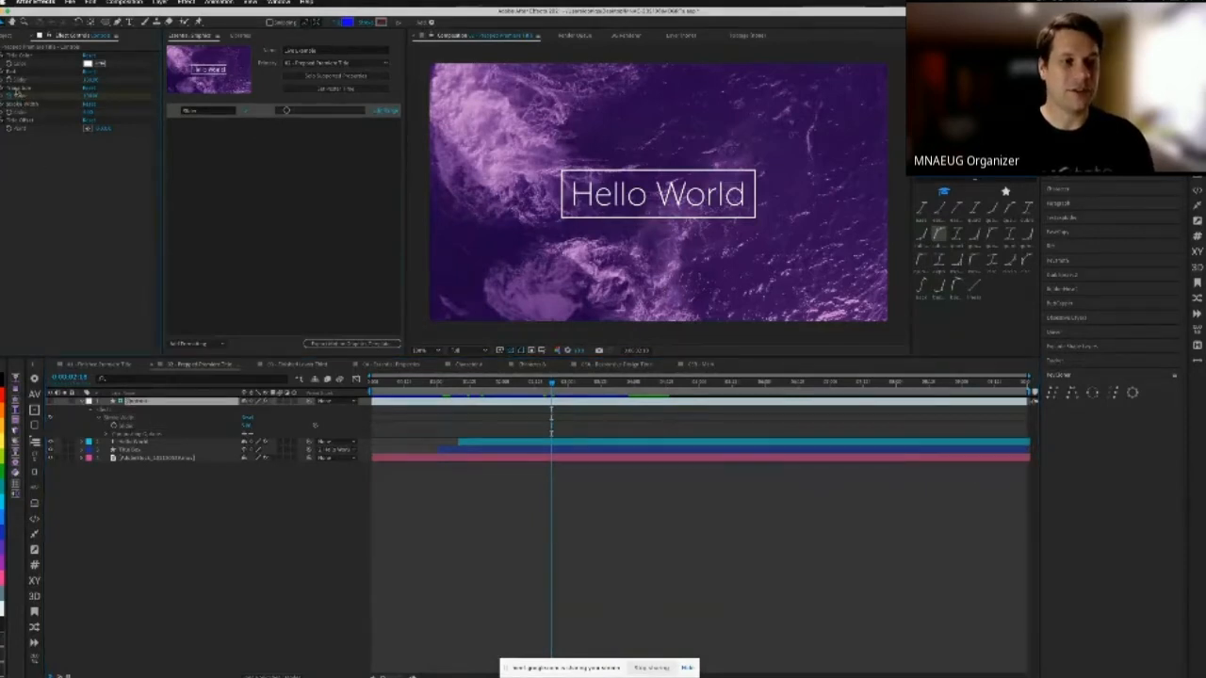
right_click(23, 64)
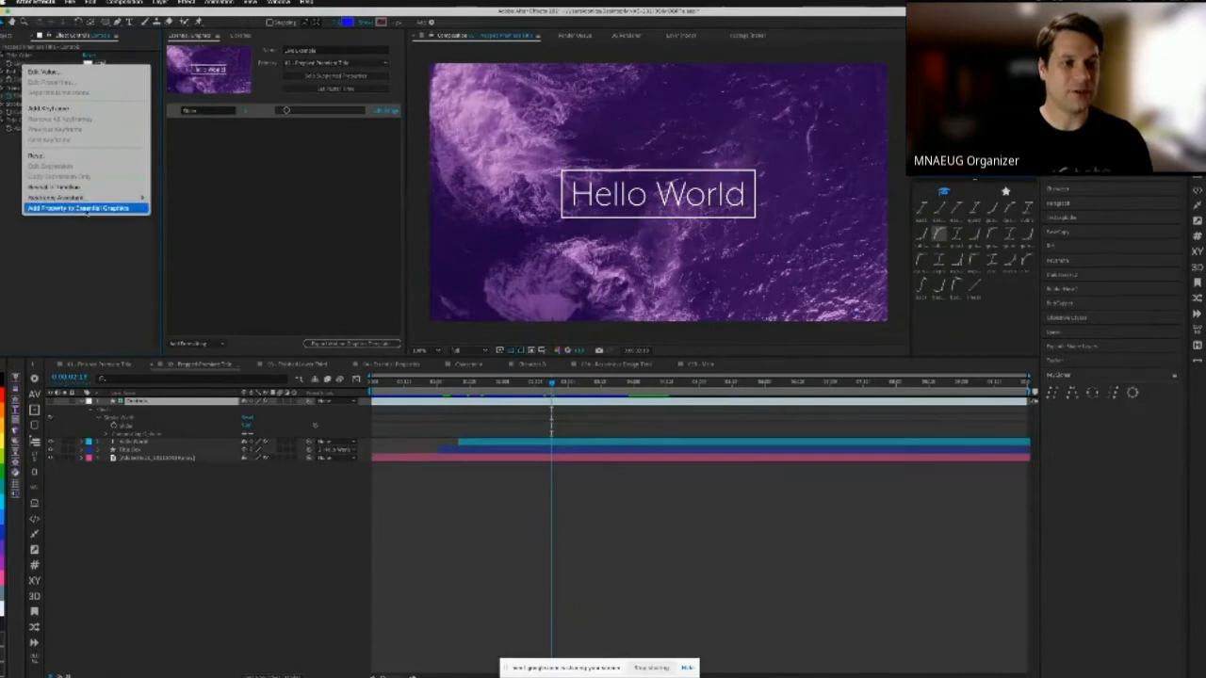
click(90, 243)
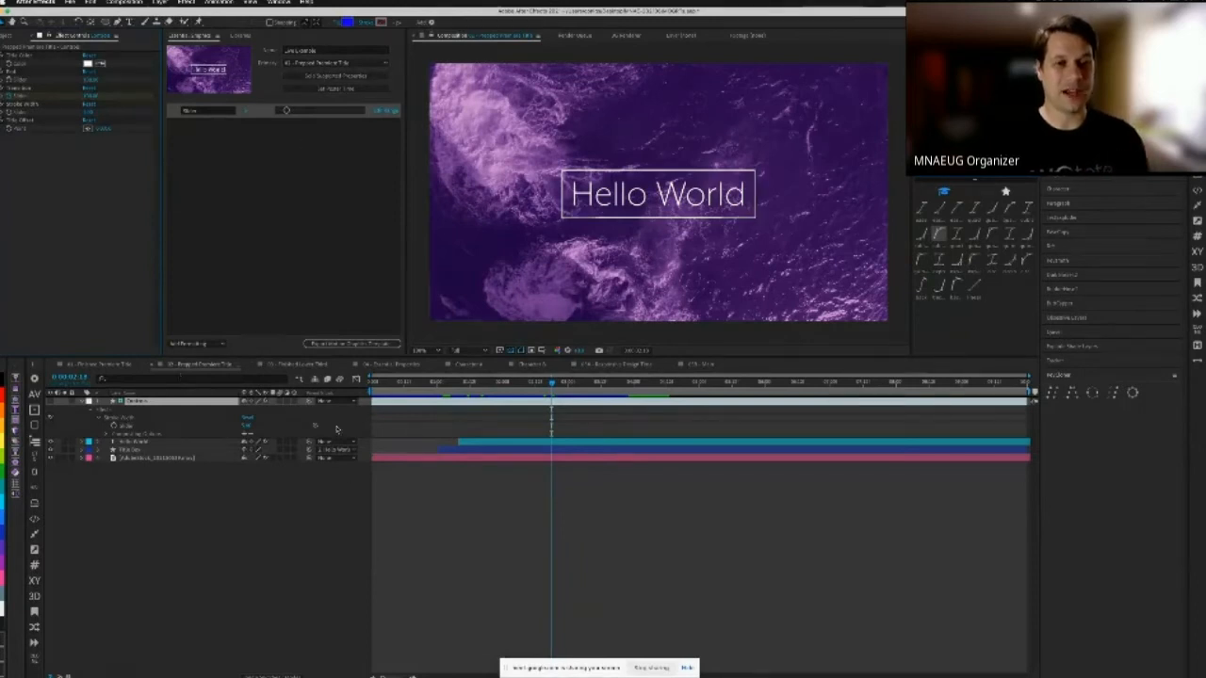
Step: Try adding a Controls effect property with City Text as the template's primary composition, and restore 02 - Prepped Premiere Title as primary
click(318, 64)
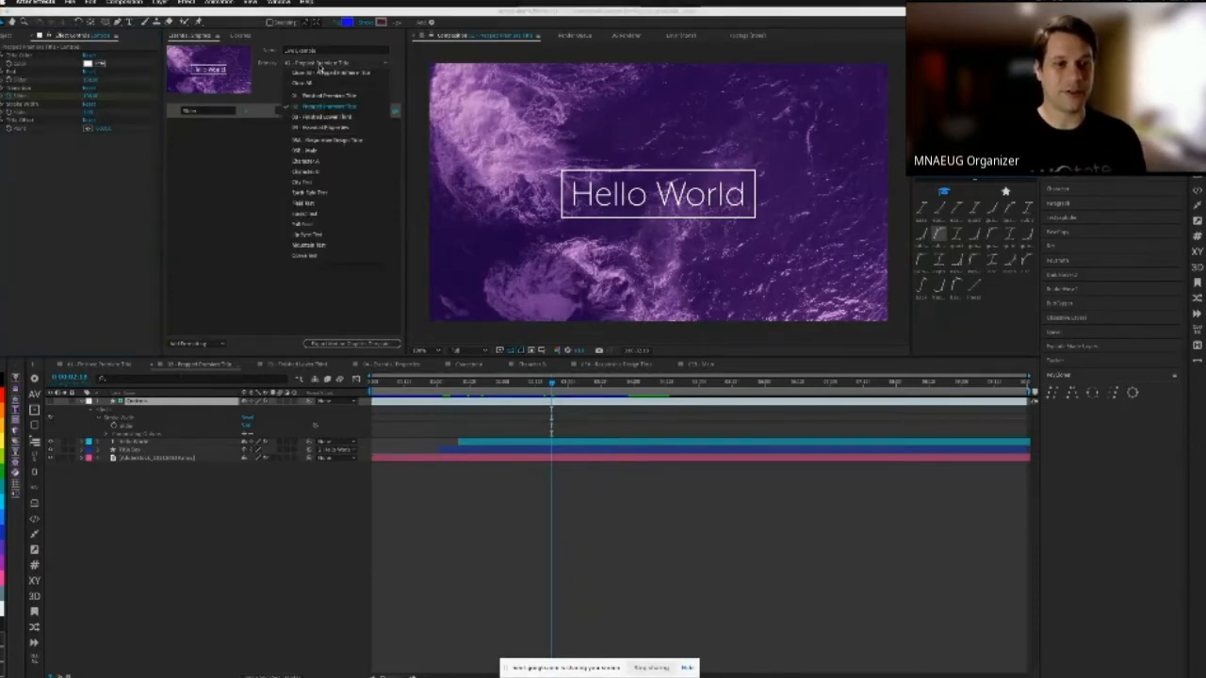
click(322, 183)
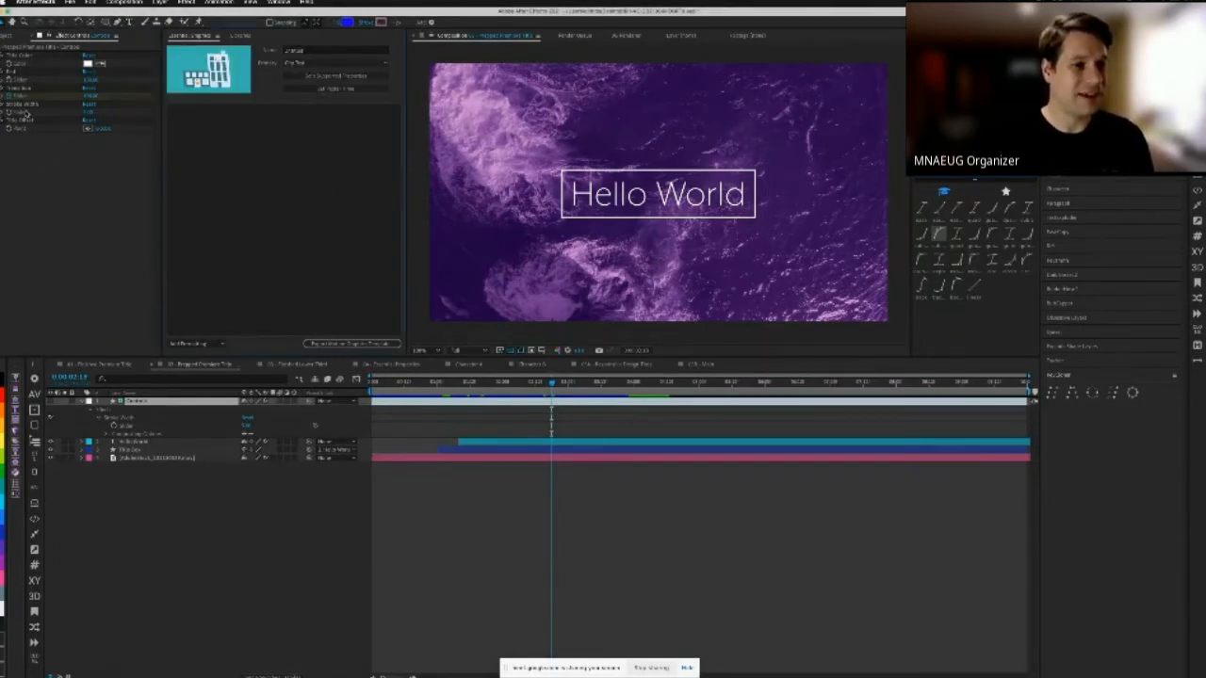
right_click(24, 85)
click(81, 225)
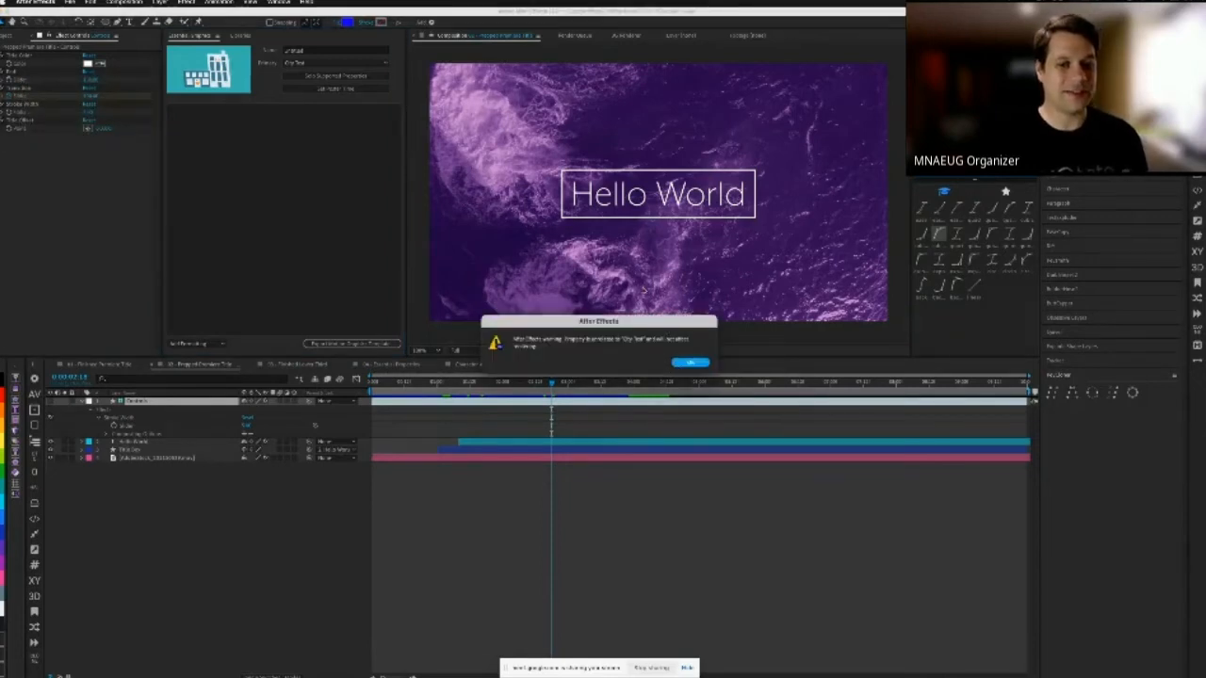
click(688, 364)
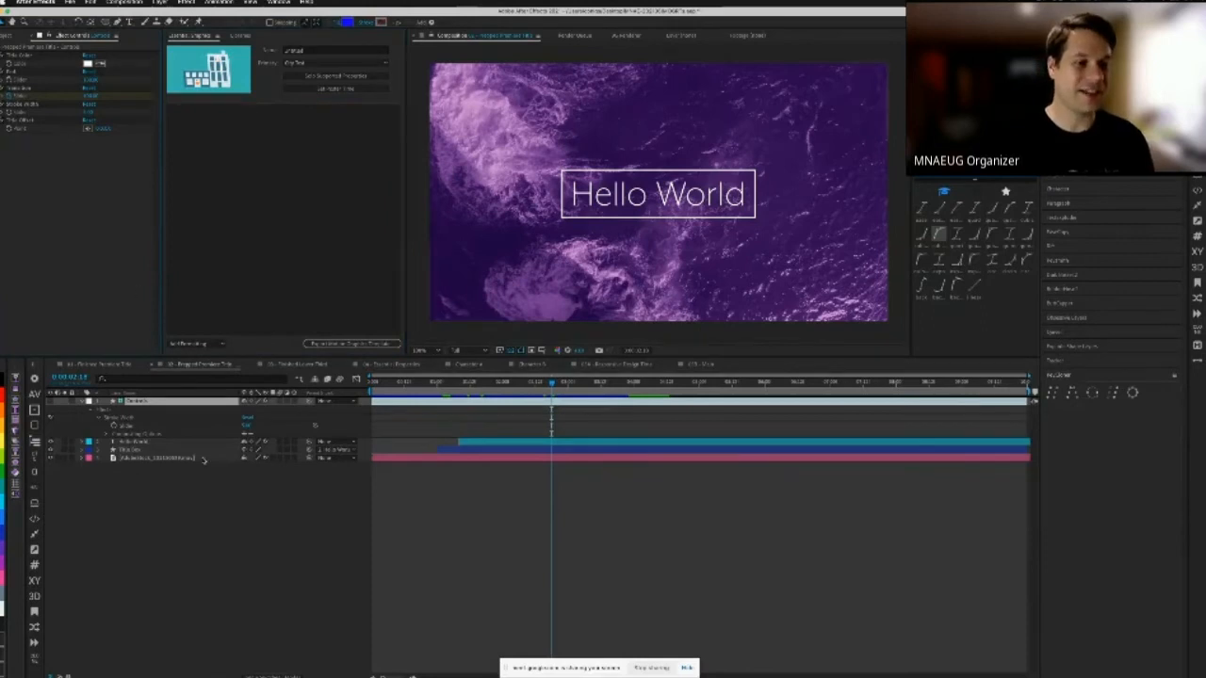
click(358, 63)
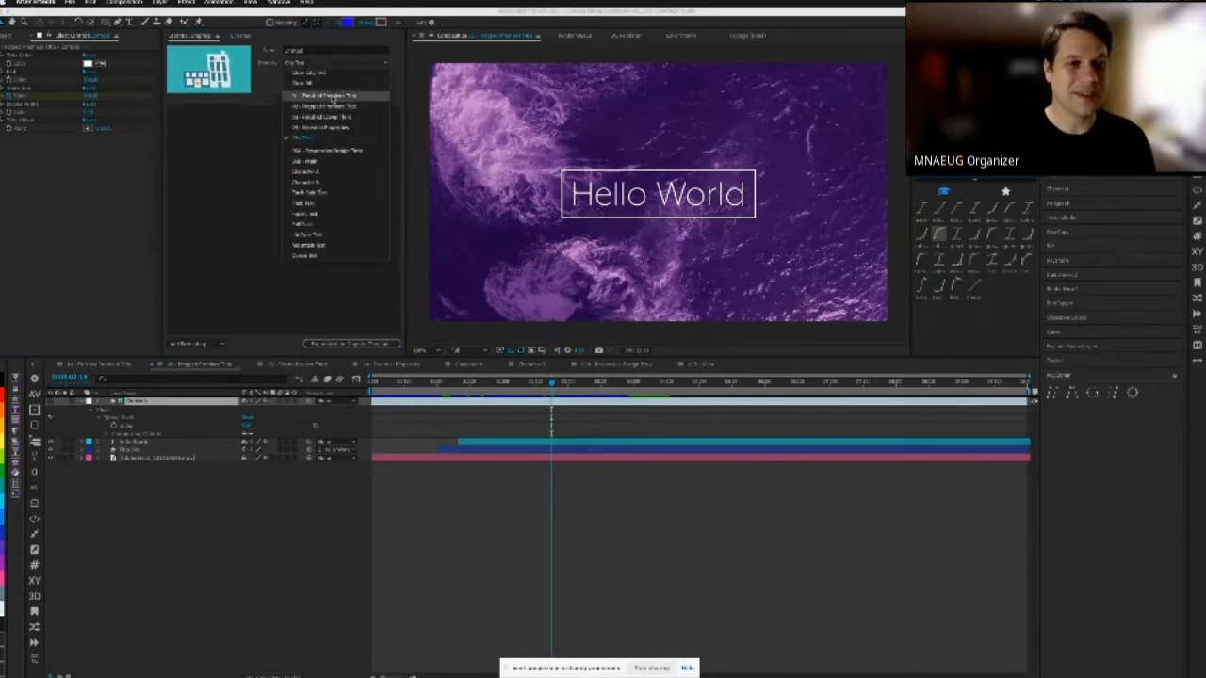
click(325, 96)
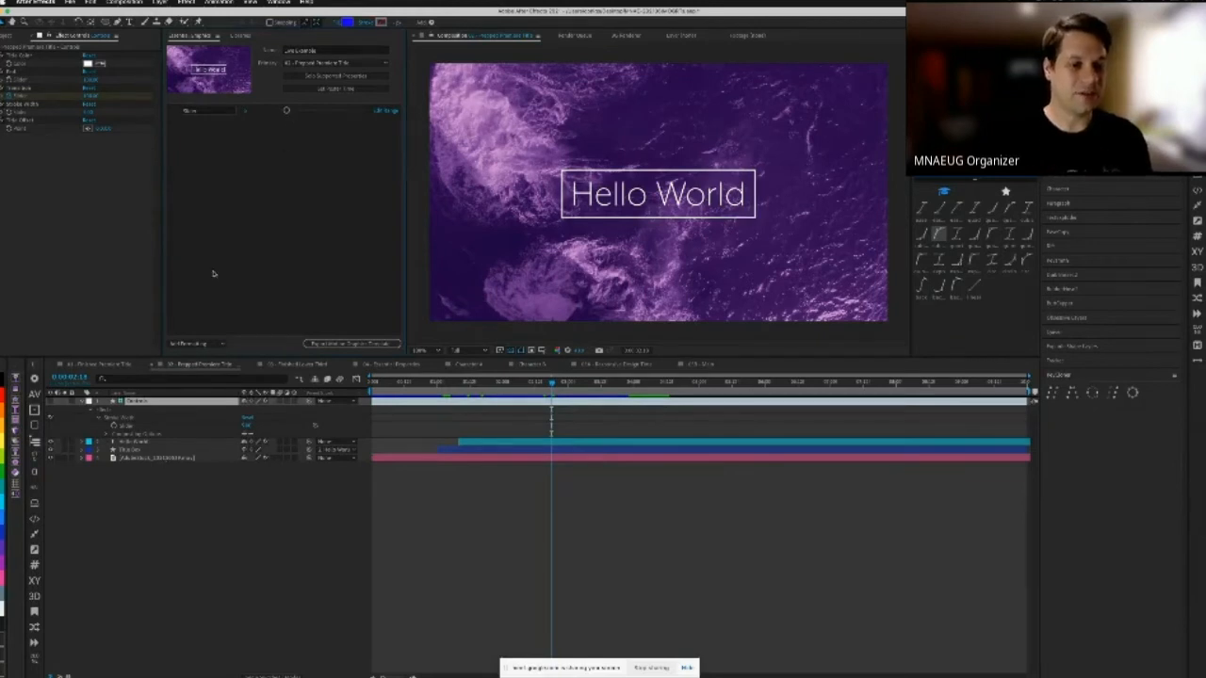
Step: Test the box stroke with the template's slider and inspect the Stroke Width effect slider's range without changing it
mouse_move(286, 110)
mouse_down()
mouse_move(368, 110)
mouse_move(280, 110)
mouse_move(293, 110)
mouse_up()
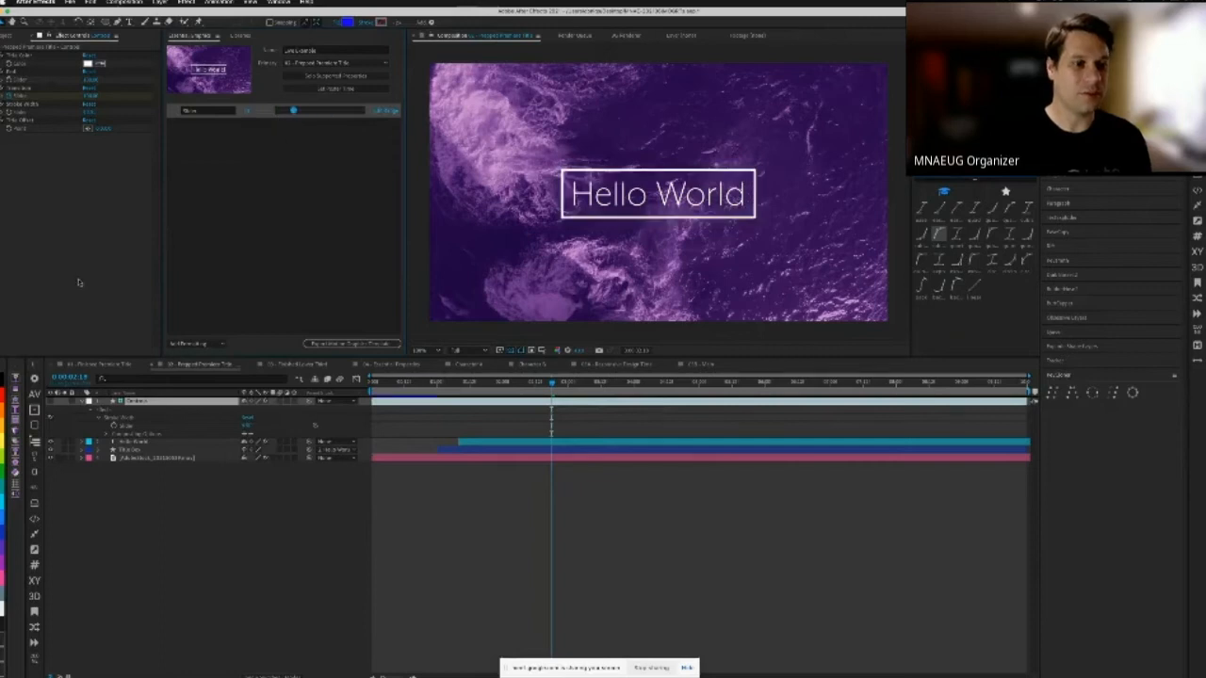
click(7, 113)
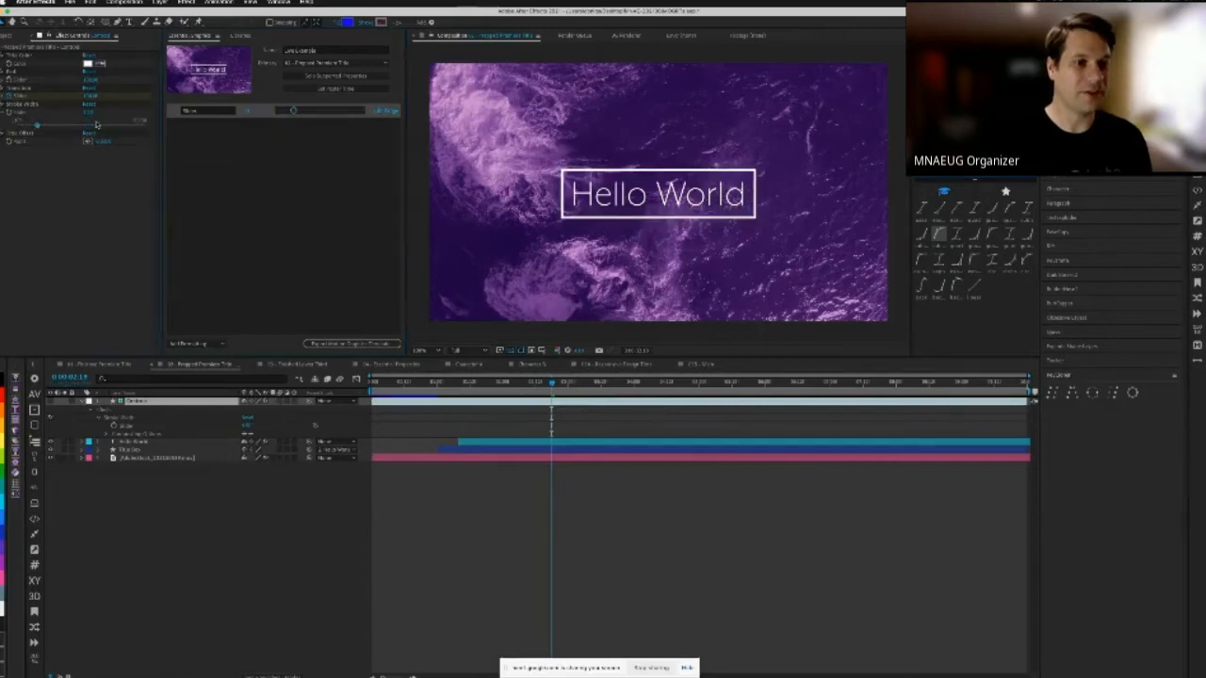
right_click(24, 115)
click(38, 120)
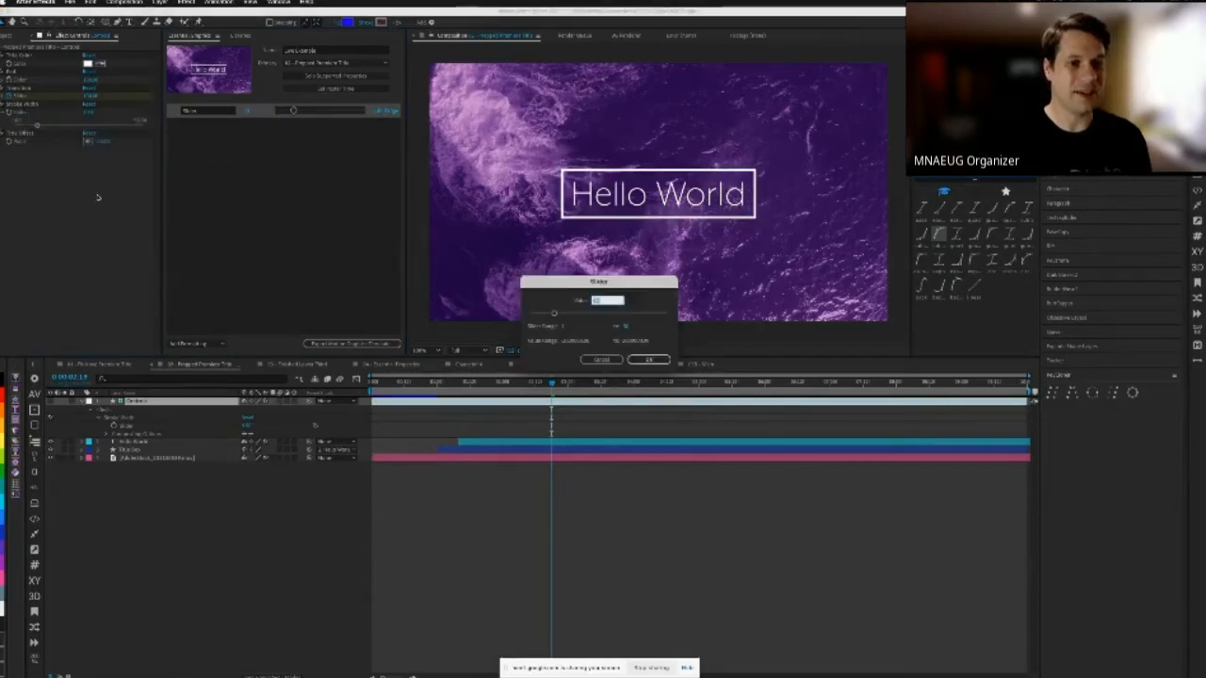
click(602, 361)
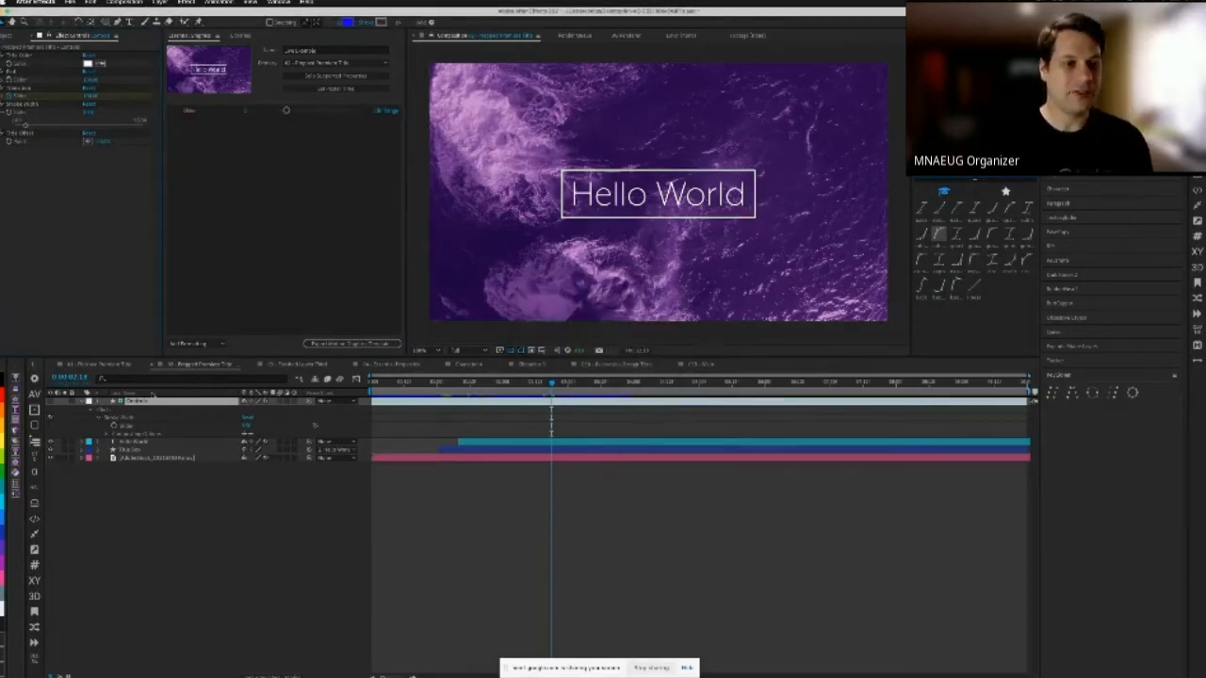
Step: Expand the Title Box layer's properties and turn off the expression driving its Stroke Width
click(99, 451)
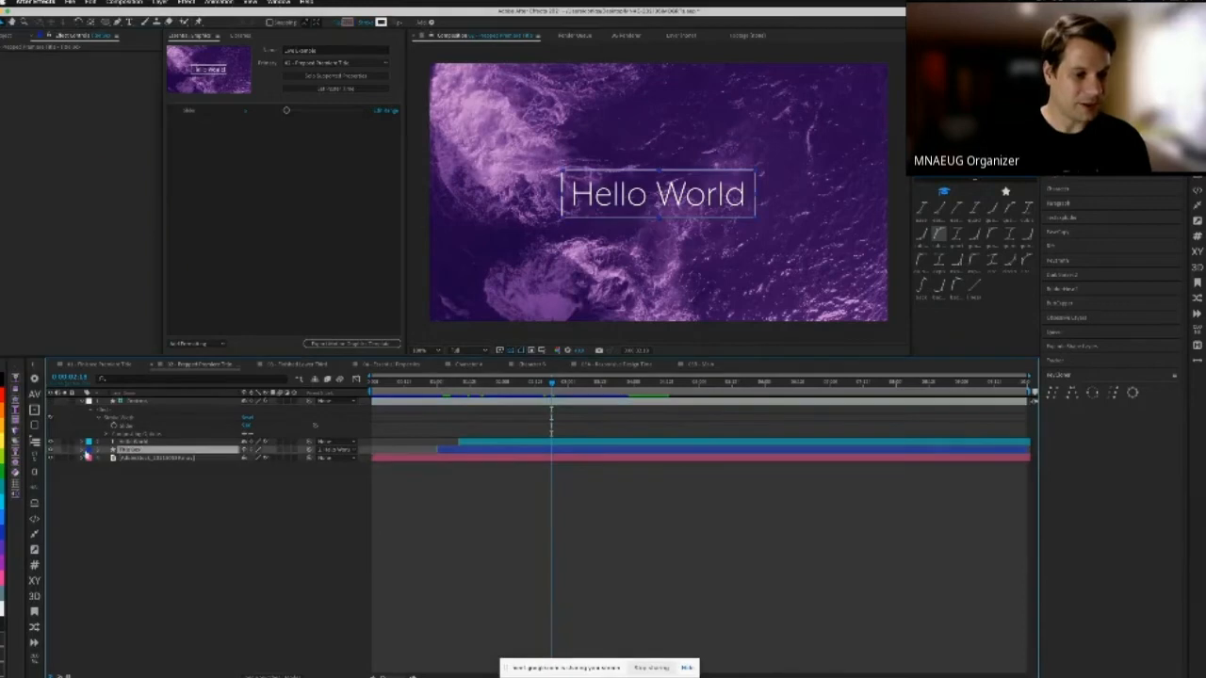
super+click(82, 450)
scroll(93, 501, down, 2)
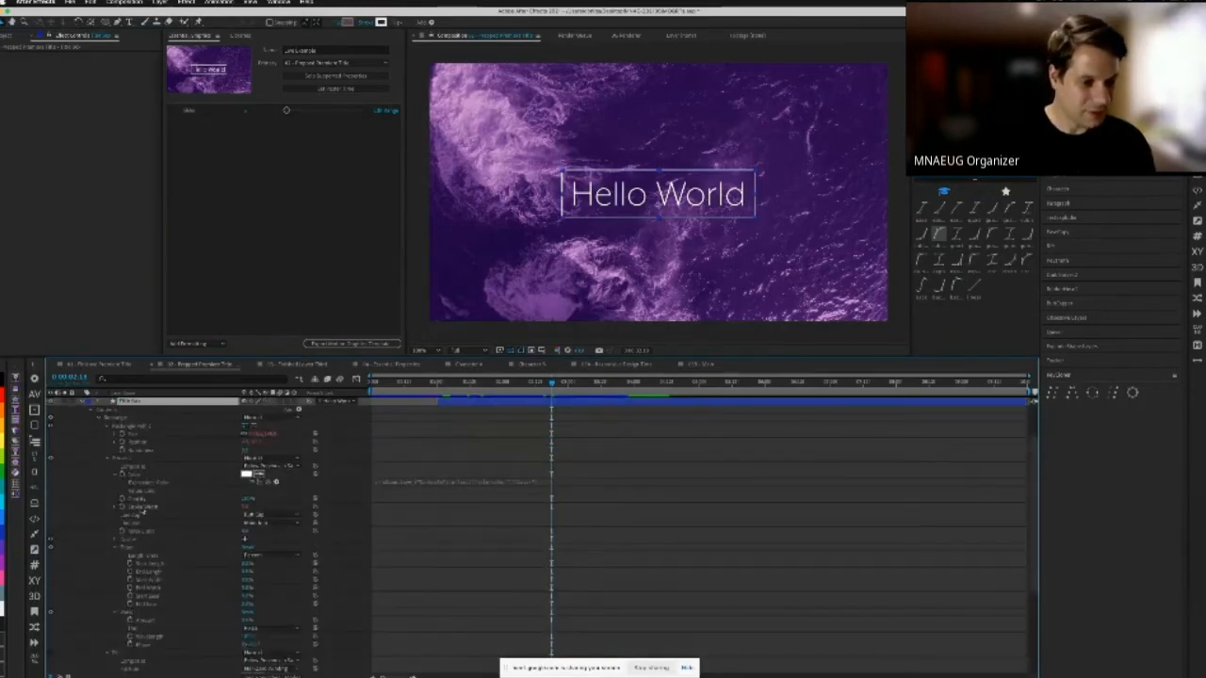
click(118, 507)
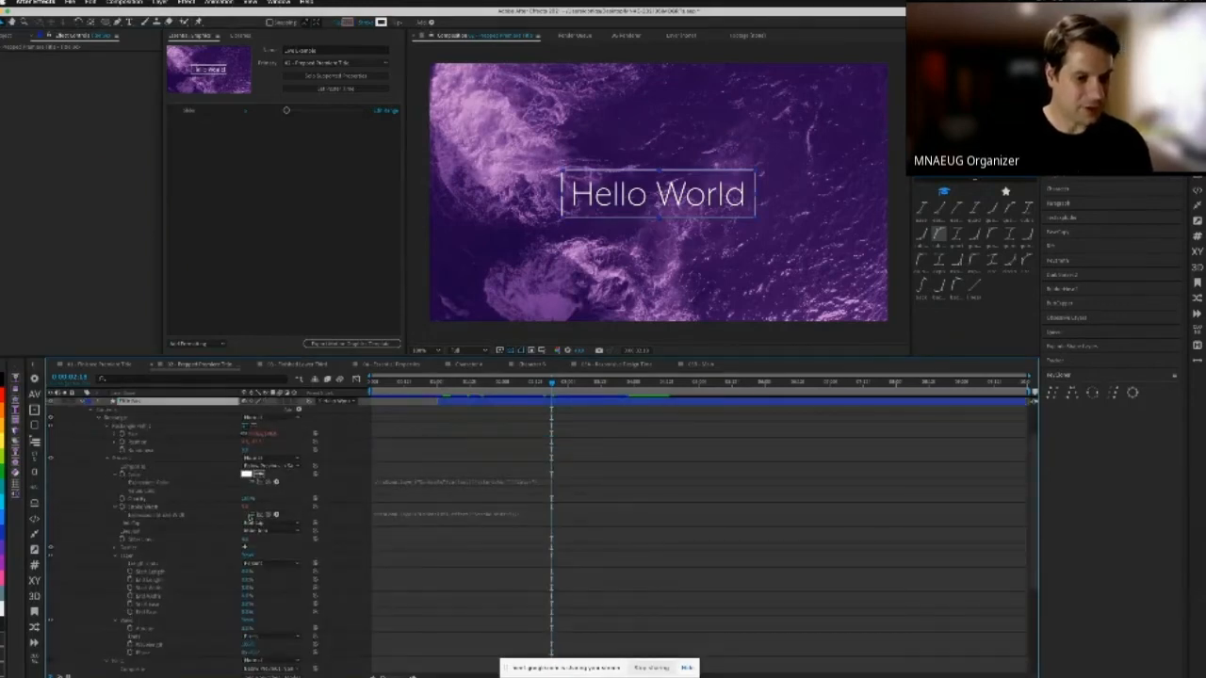
click(249, 507)
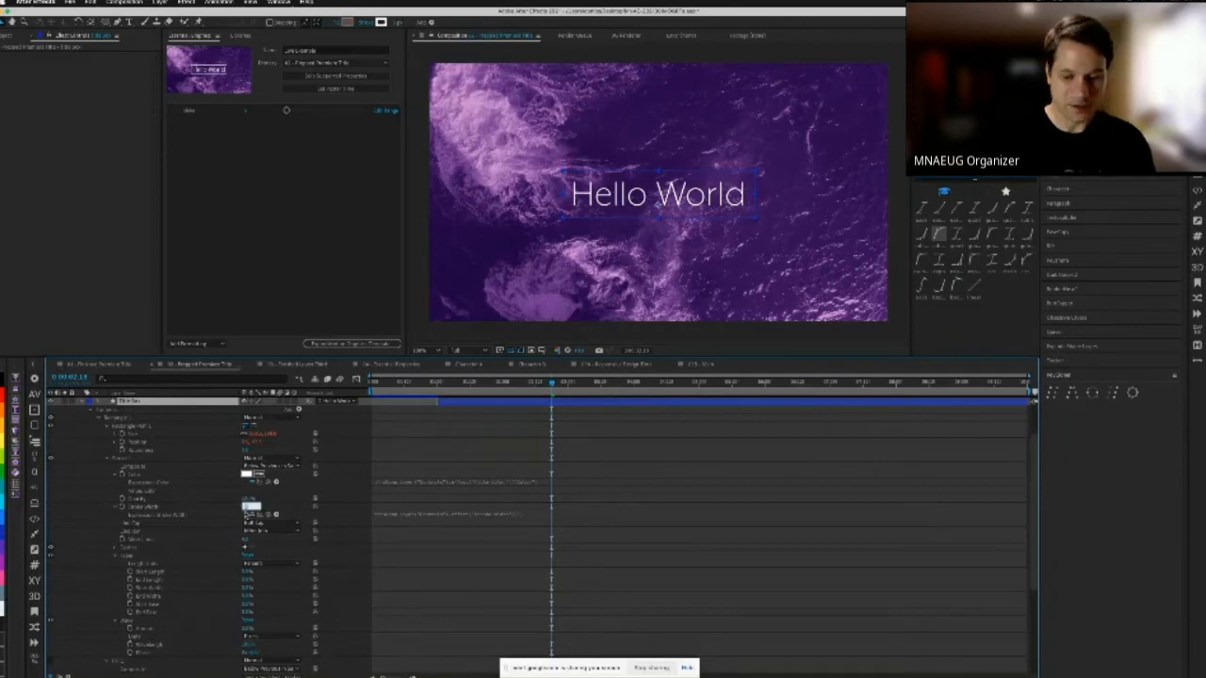
key(Return)
Step: Try the Title Box's own Stroke Width as a template property, sliding it from maximum to minimum, and undo these changes
mouse_move(238, 294)
mouse_down()
mouse_move(243, 126)
mouse_move(543, 125)
mouse_up()
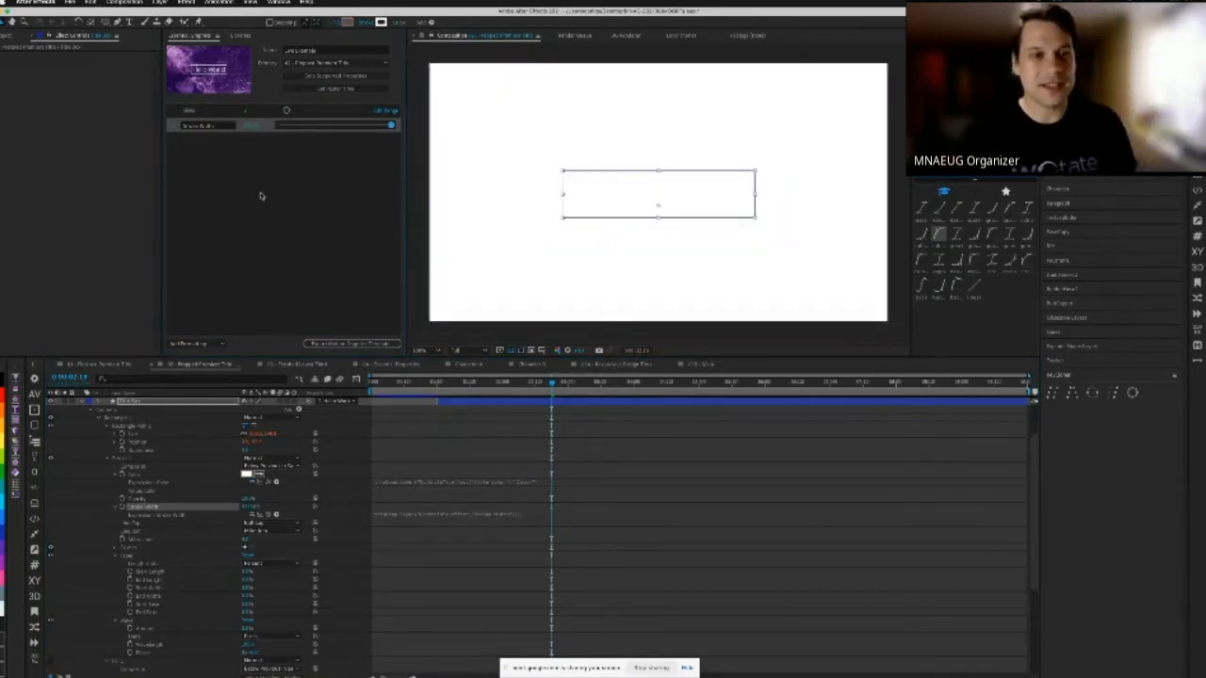
drag(389, 126, 255, 132)
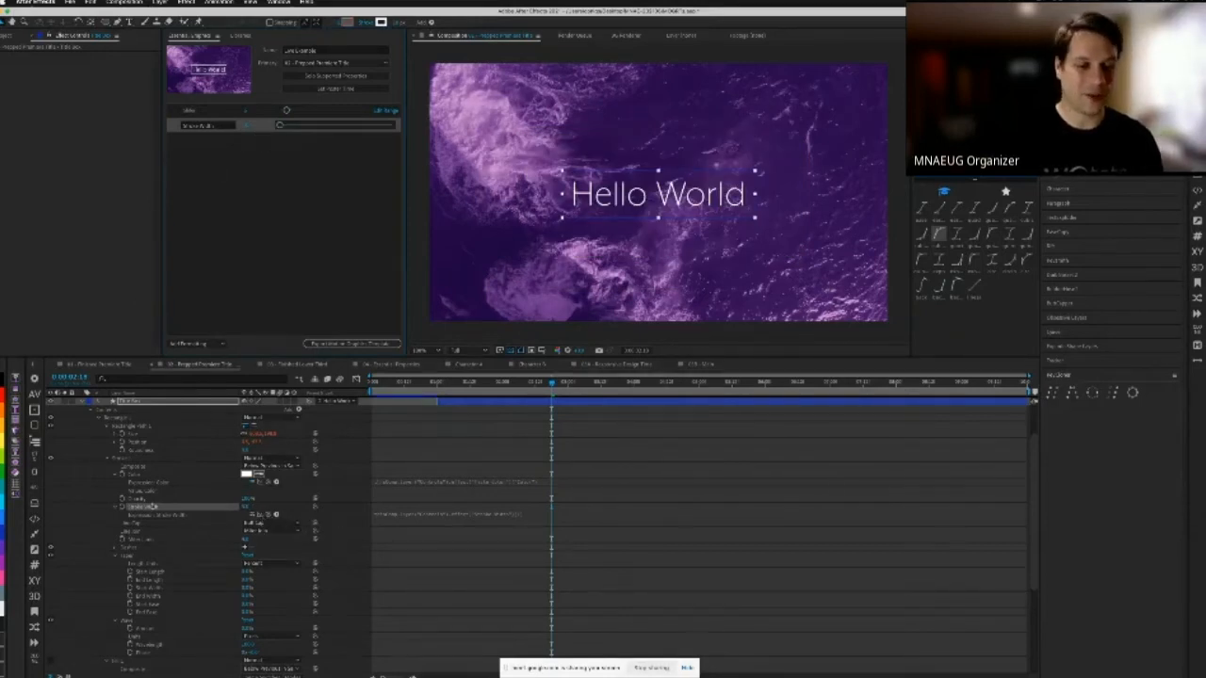
click(149, 514)
key(super+z)
key(super+z)
key(super+z)
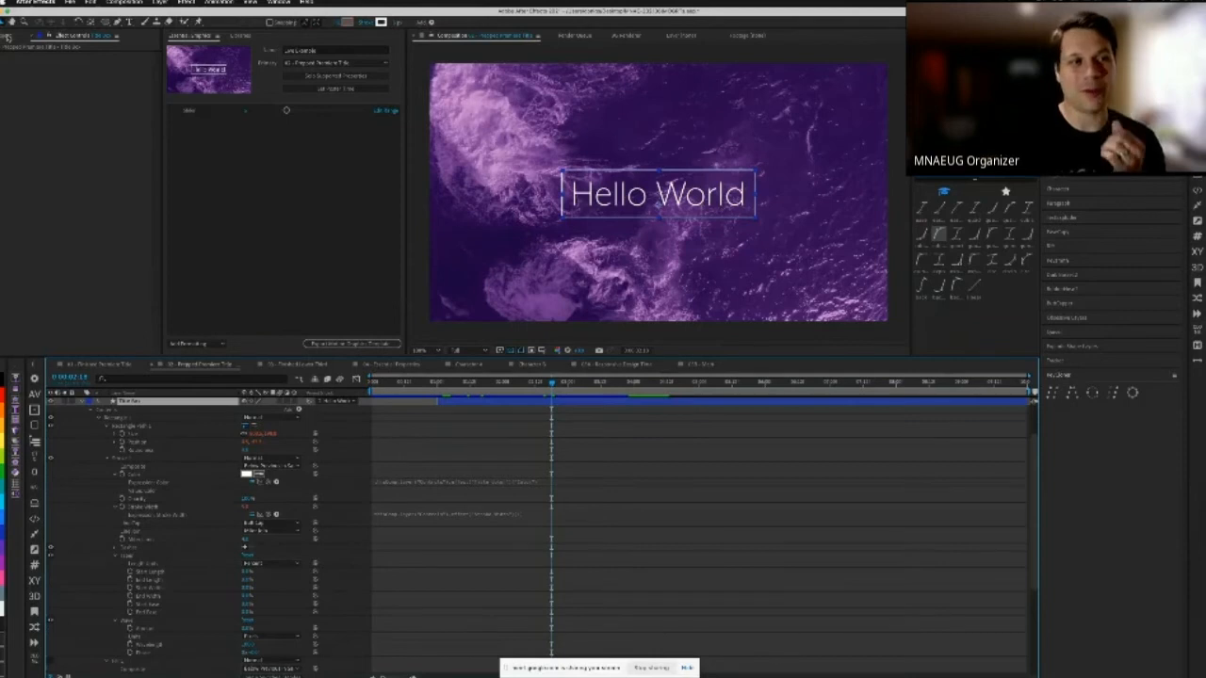
Step: Collapse the Title Box contents, open the 01 - Finished Premiere Title composition, and make it the template's primary composition
click(4, 37)
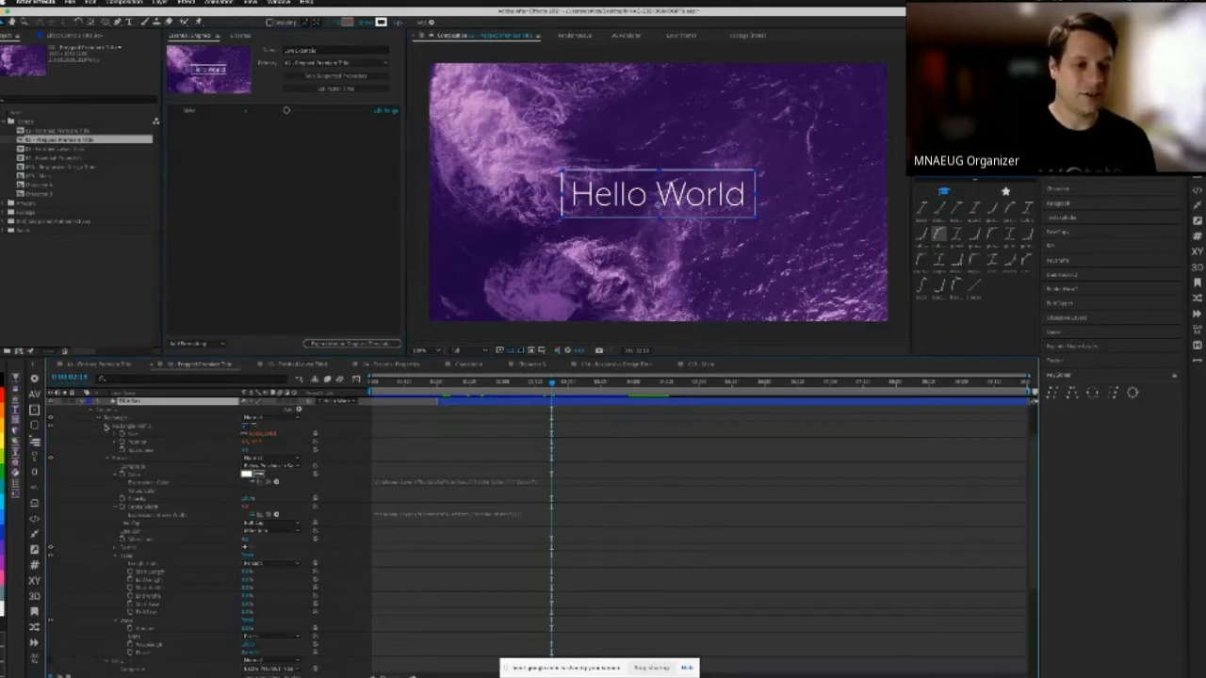
click(102, 426)
click(92, 412)
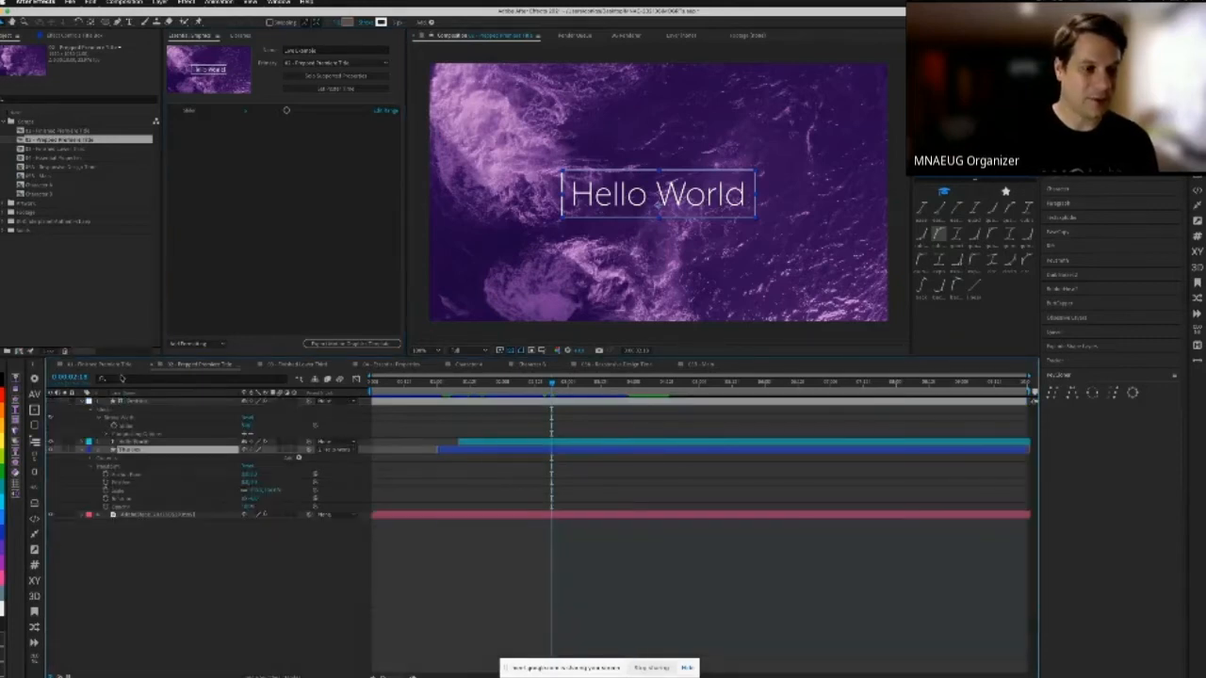
click(116, 367)
click(332, 62)
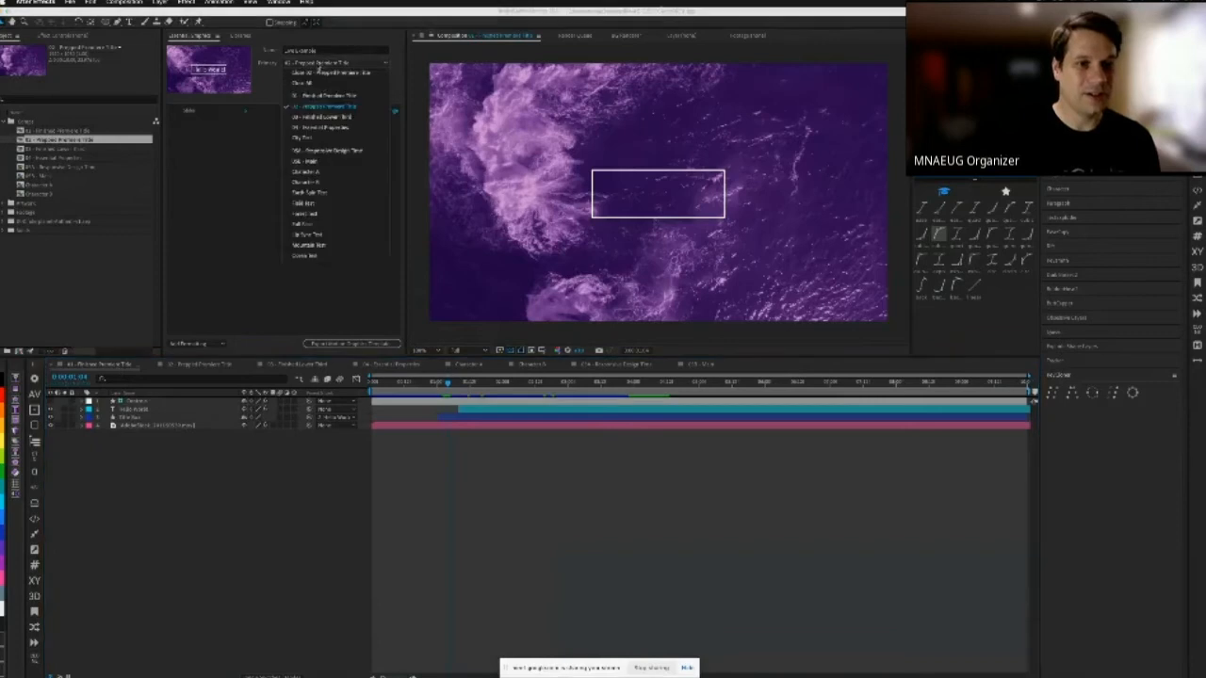
click(318, 97)
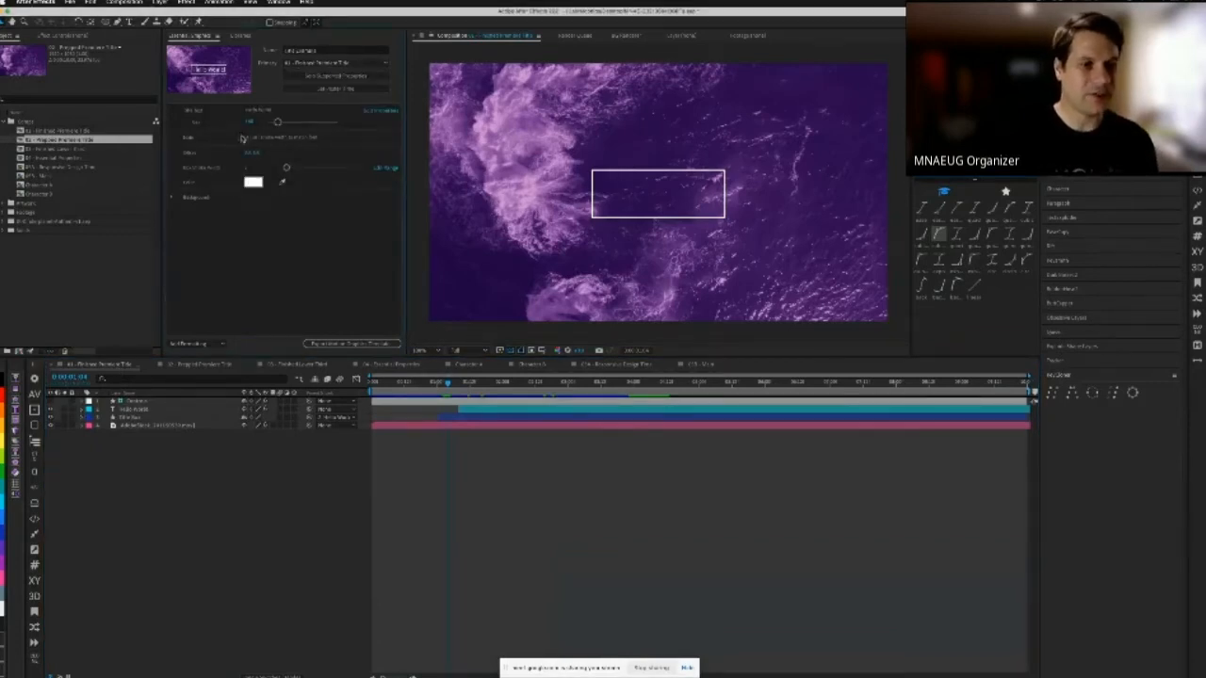
Step: Locate the template's title text and size properties in the timeline, and move the playhead to where the full title shows
click(216, 113)
click(209, 127)
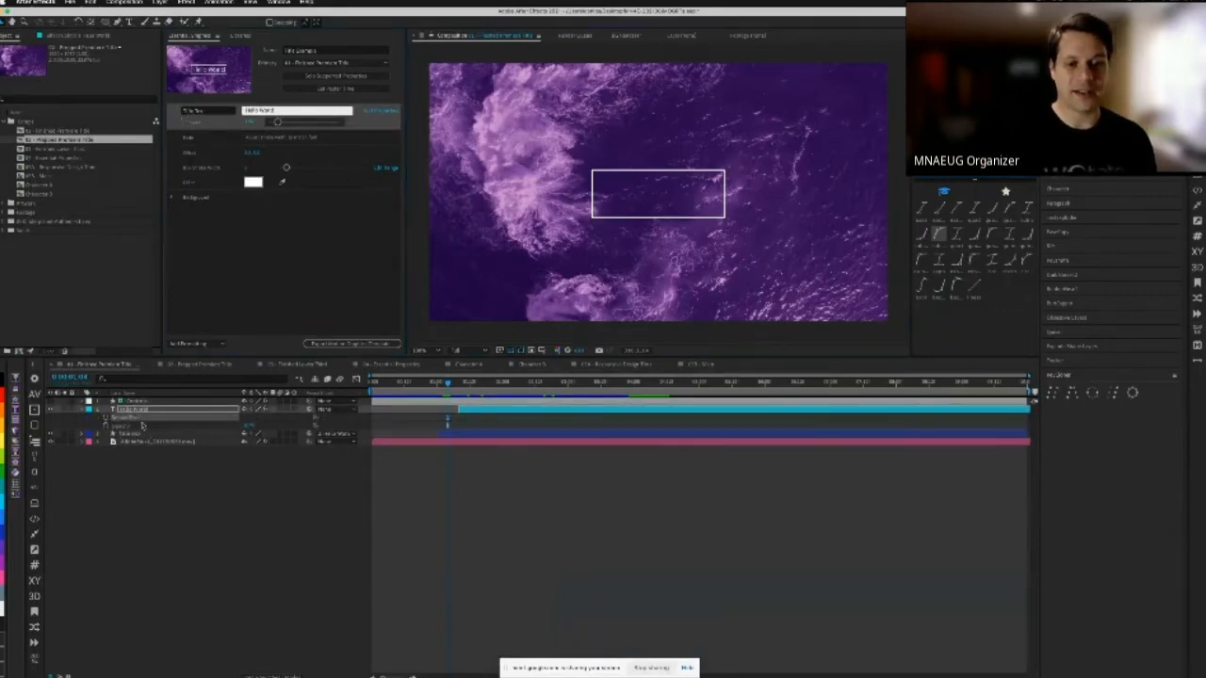
click(121, 495)
click(83, 409)
click(83, 409)
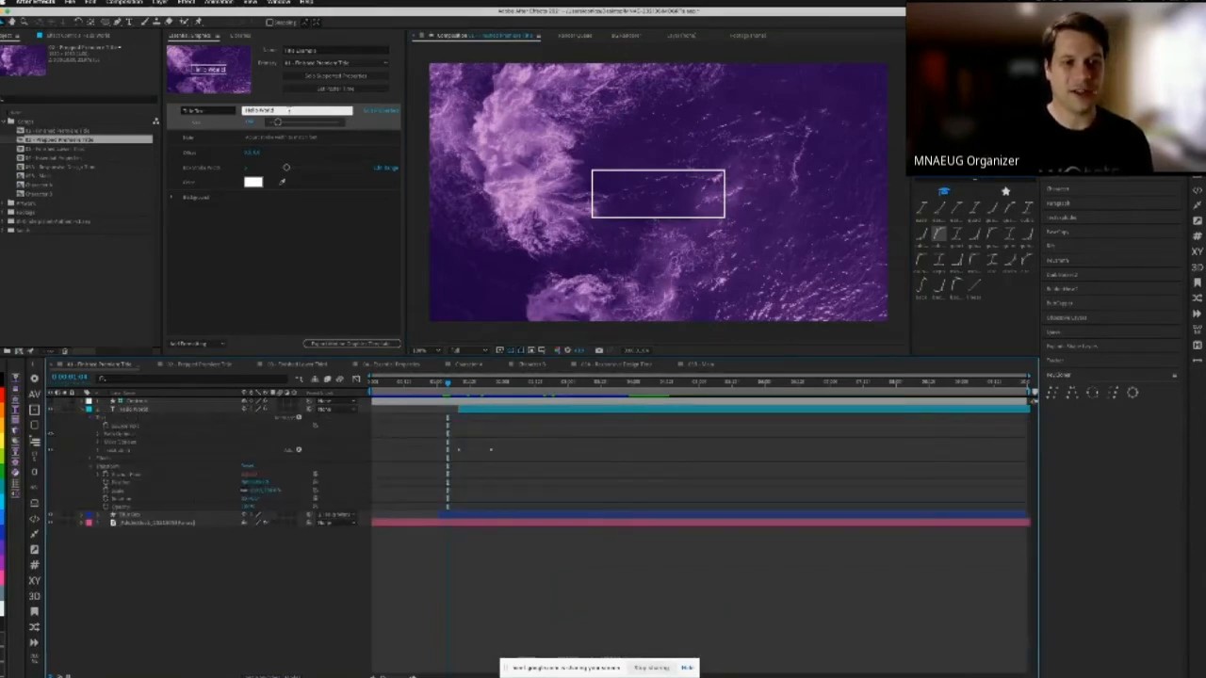
drag(448, 387, 490, 383)
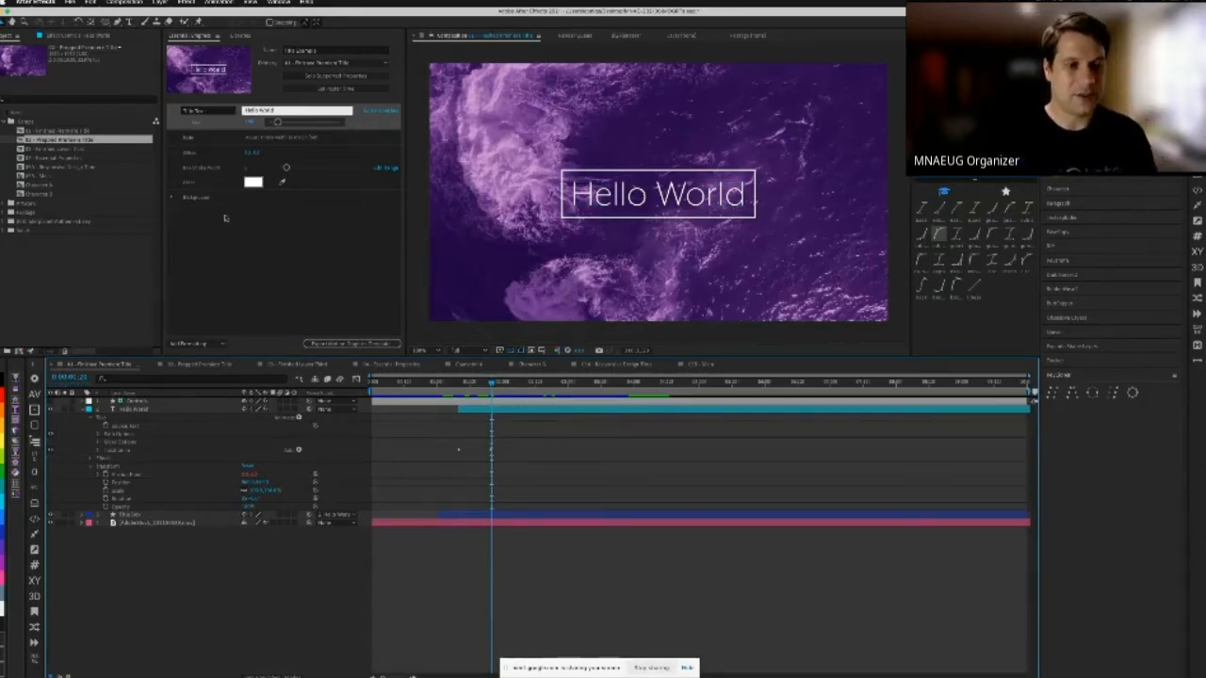
Step: Review the template's comment and group formatting options, and expand the Background group to examine its properties
click(211, 346)
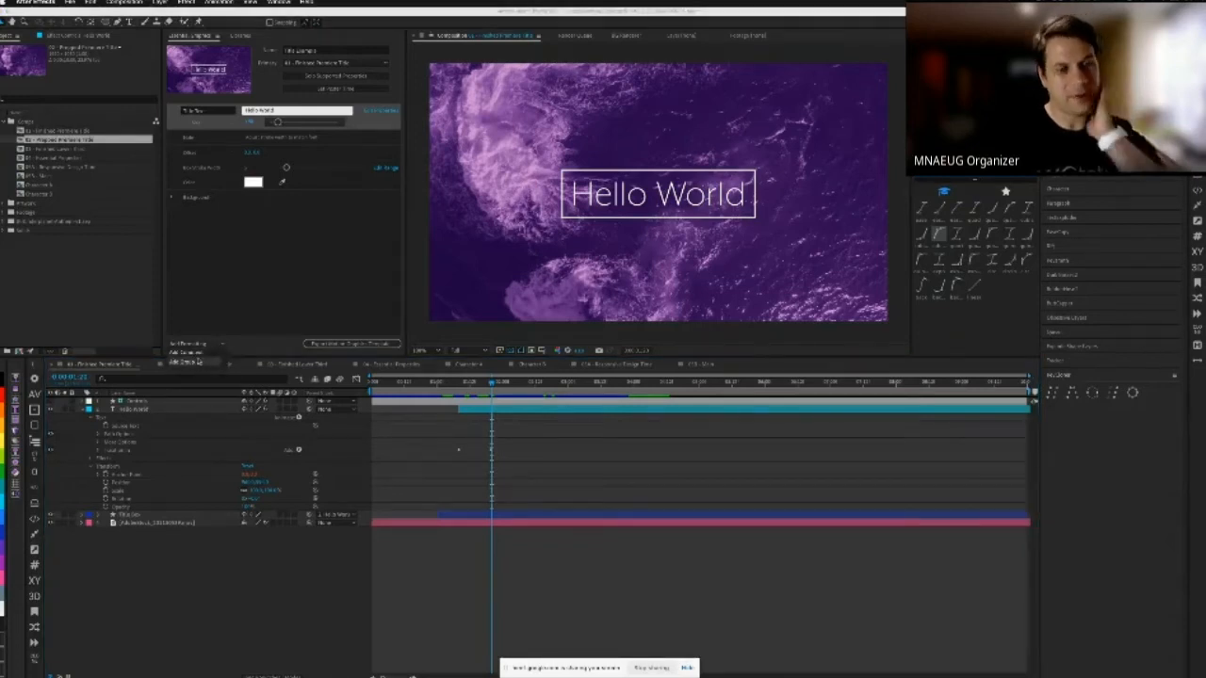
click(197, 363)
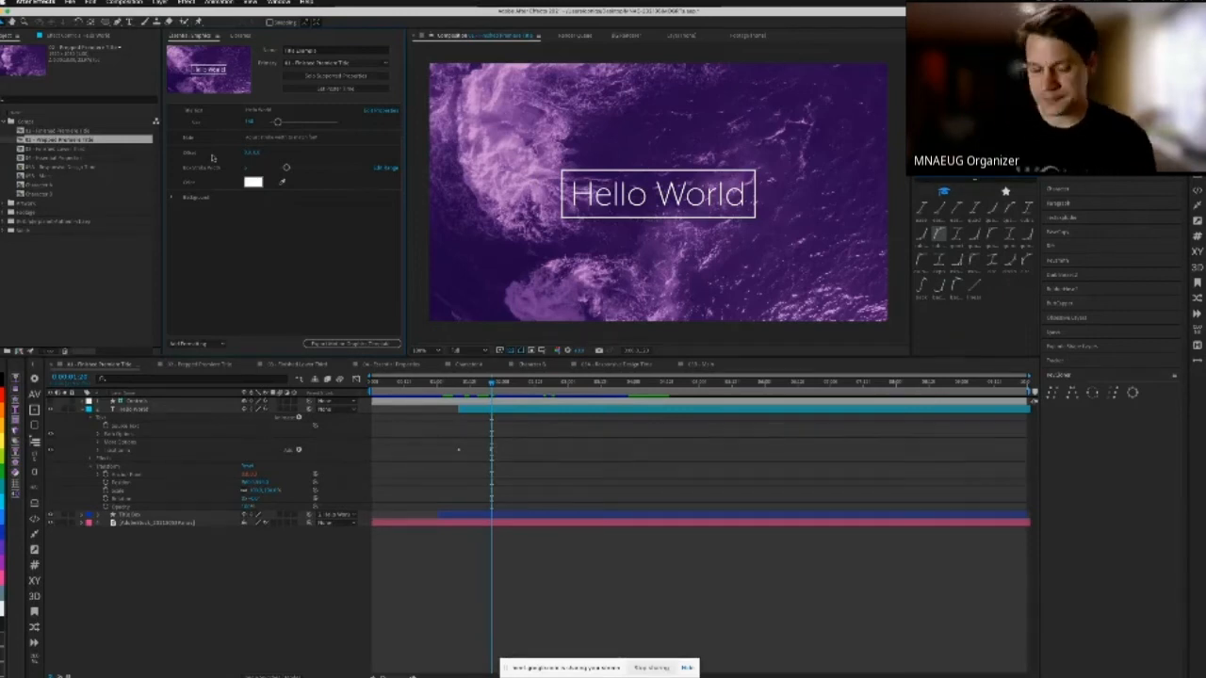
click(202, 350)
click(222, 230)
click(173, 200)
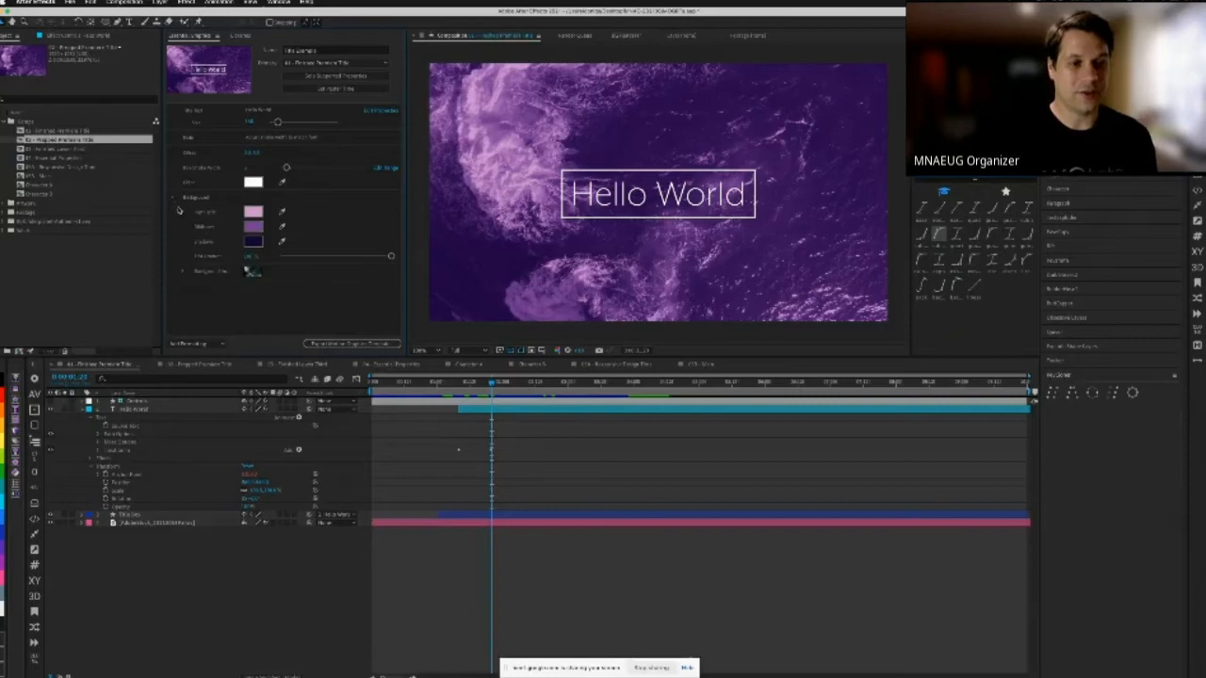
mouse_move(214, 183)
mouse_down()
mouse_move(216, 200)
mouse_move(209, 178)
mouse_up()
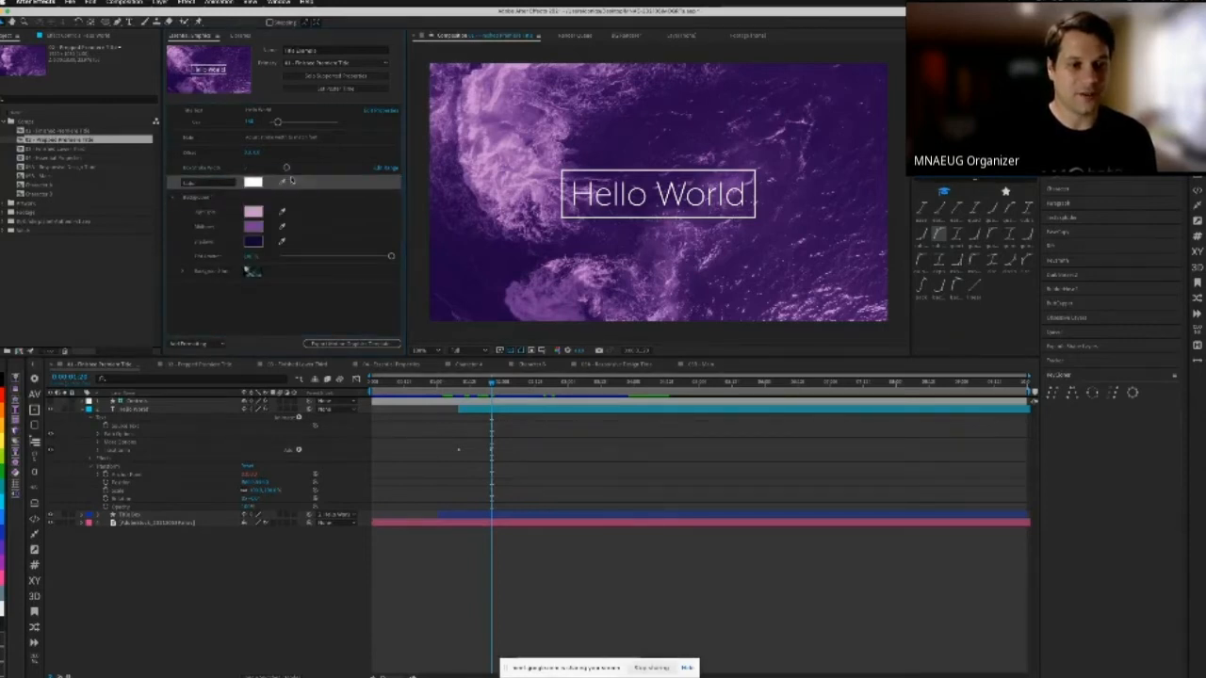
click(173, 199)
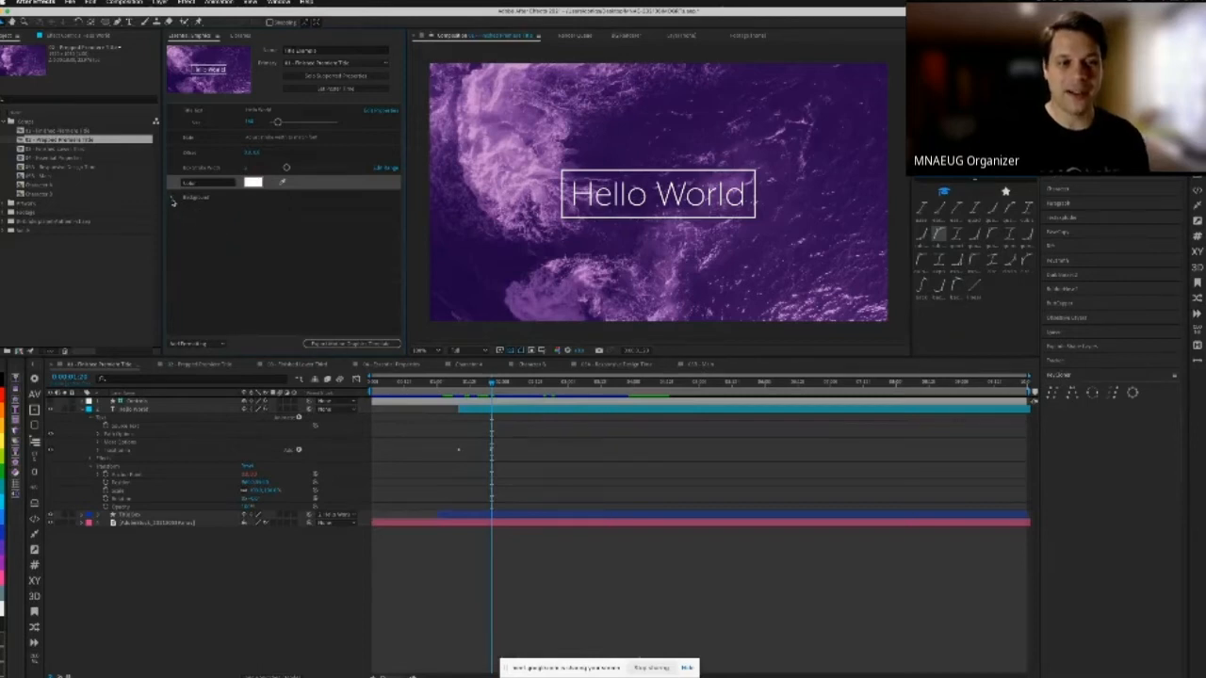
click(174, 199)
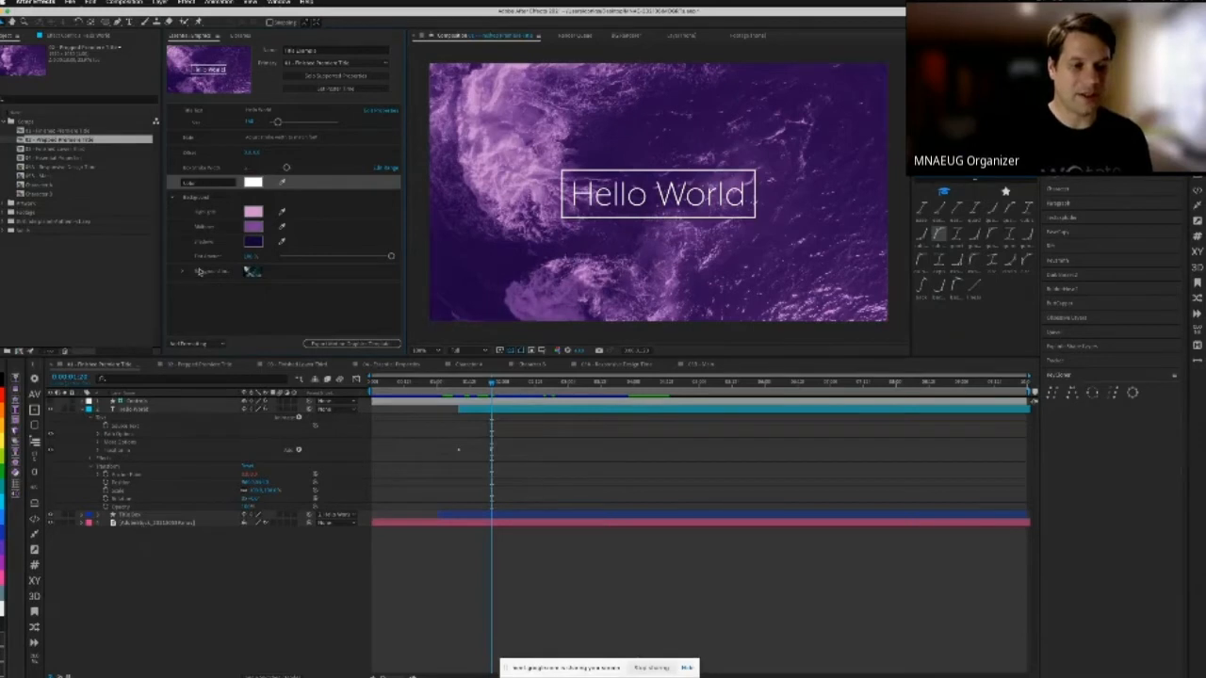
Step: Delete the Background group's media property and add the background footage layer to Essential Graphics as replaceable media
click(350, 273)
key(Delete)
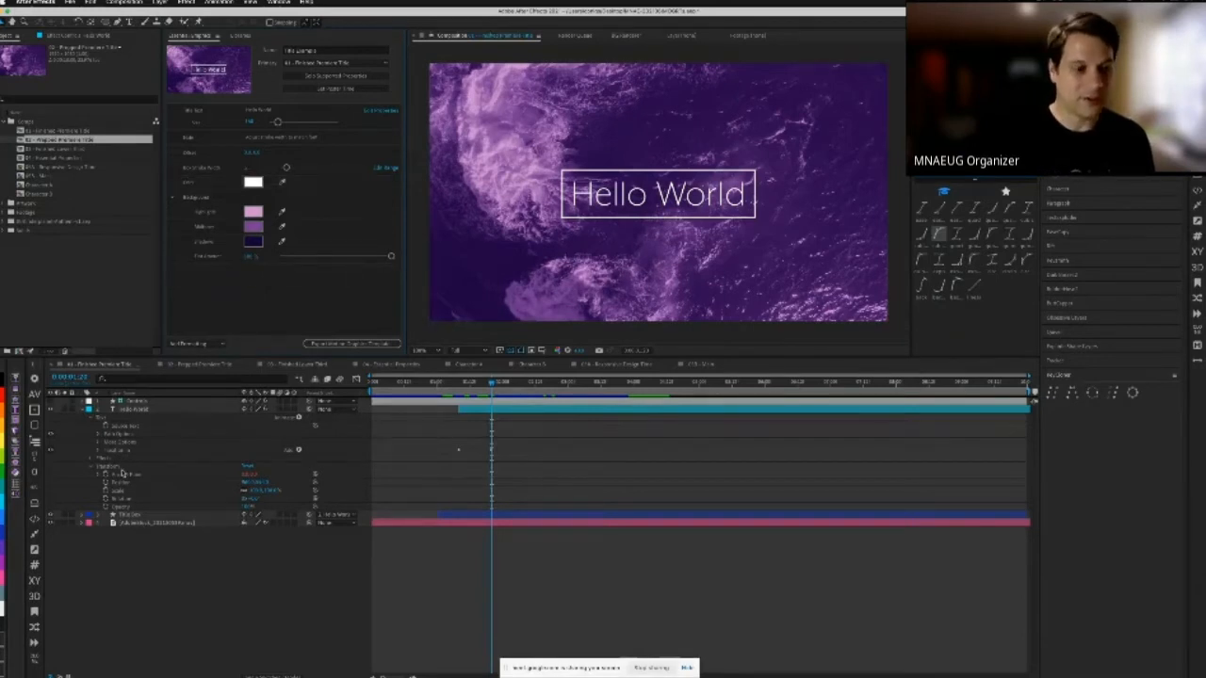
drag(139, 523, 247, 283)
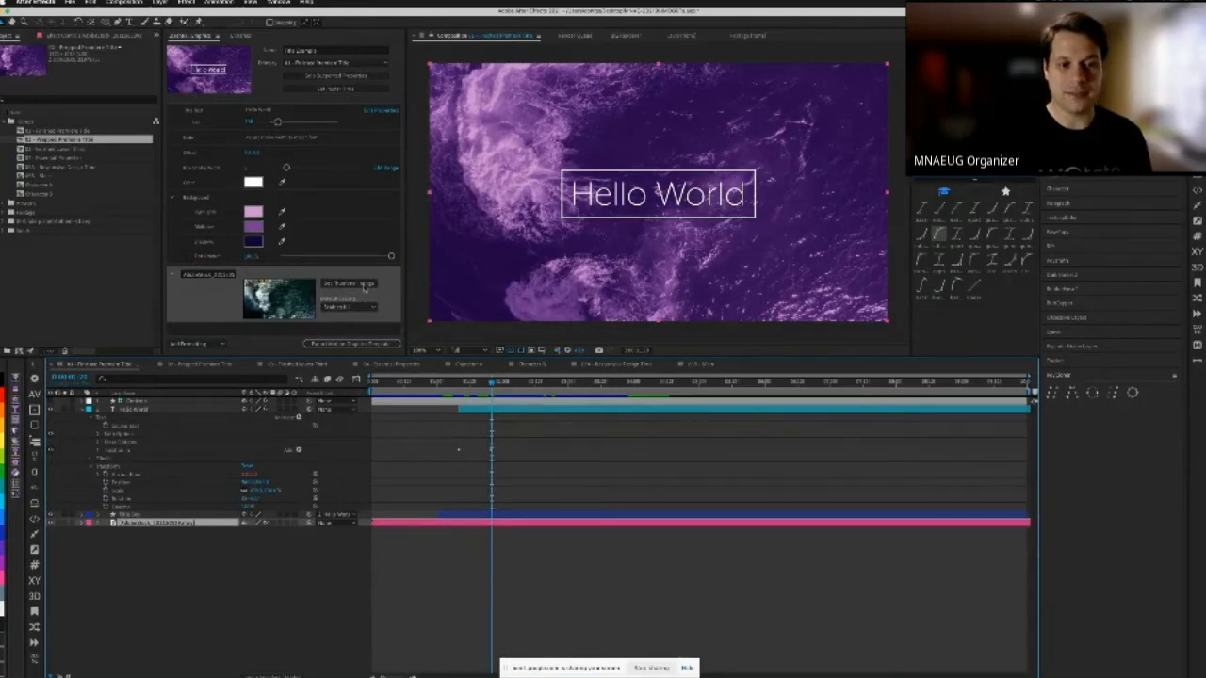
Step: Rename the replaceable media property in the title template as Background
click(222, 273)
text(Backg)
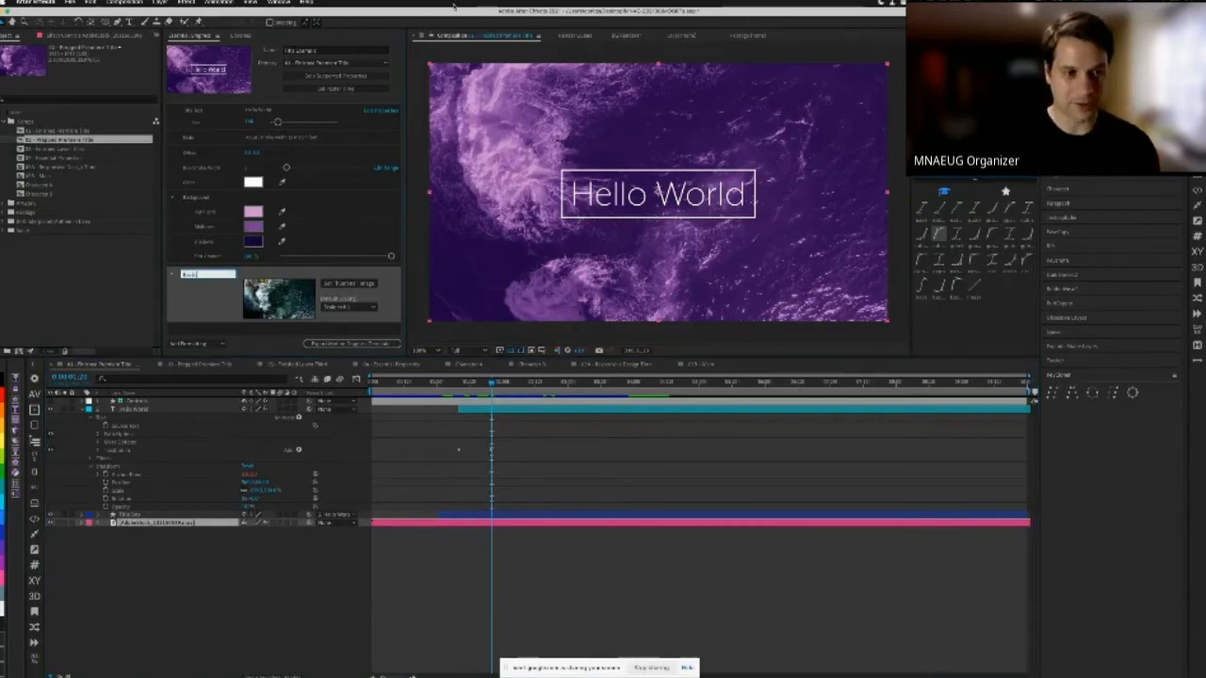
text(round)
click(216, 306)
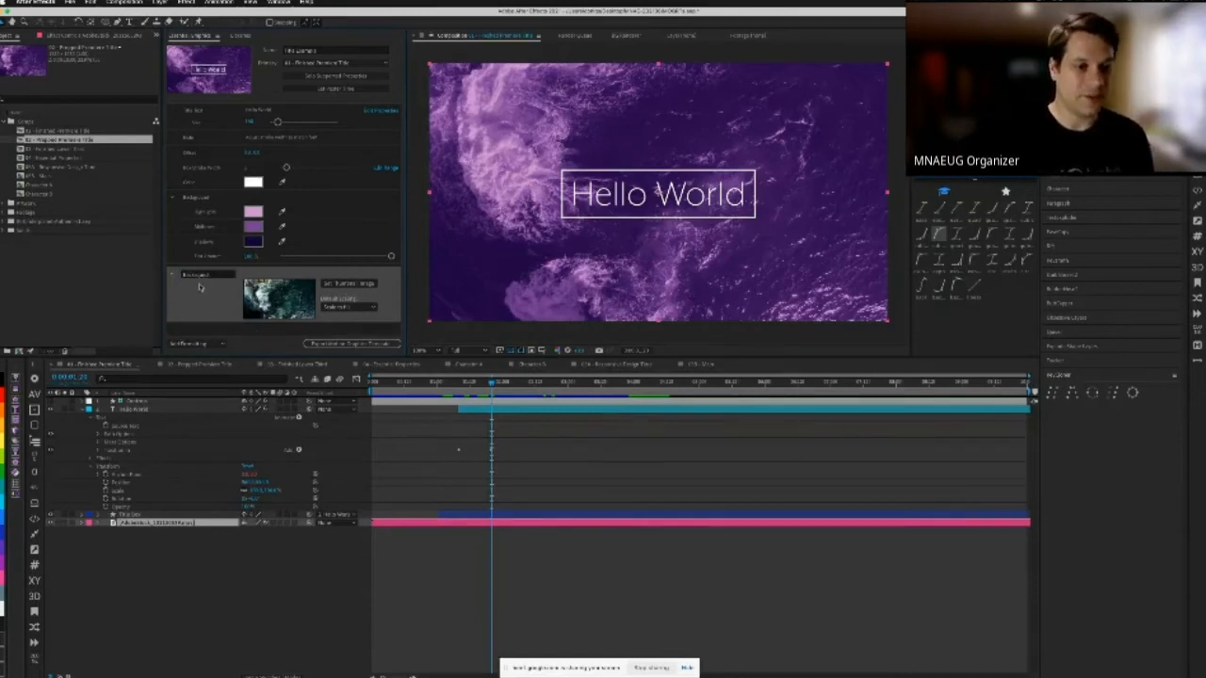
Step: Review the default scaling choices offered for the Background media property
click(372, 309)
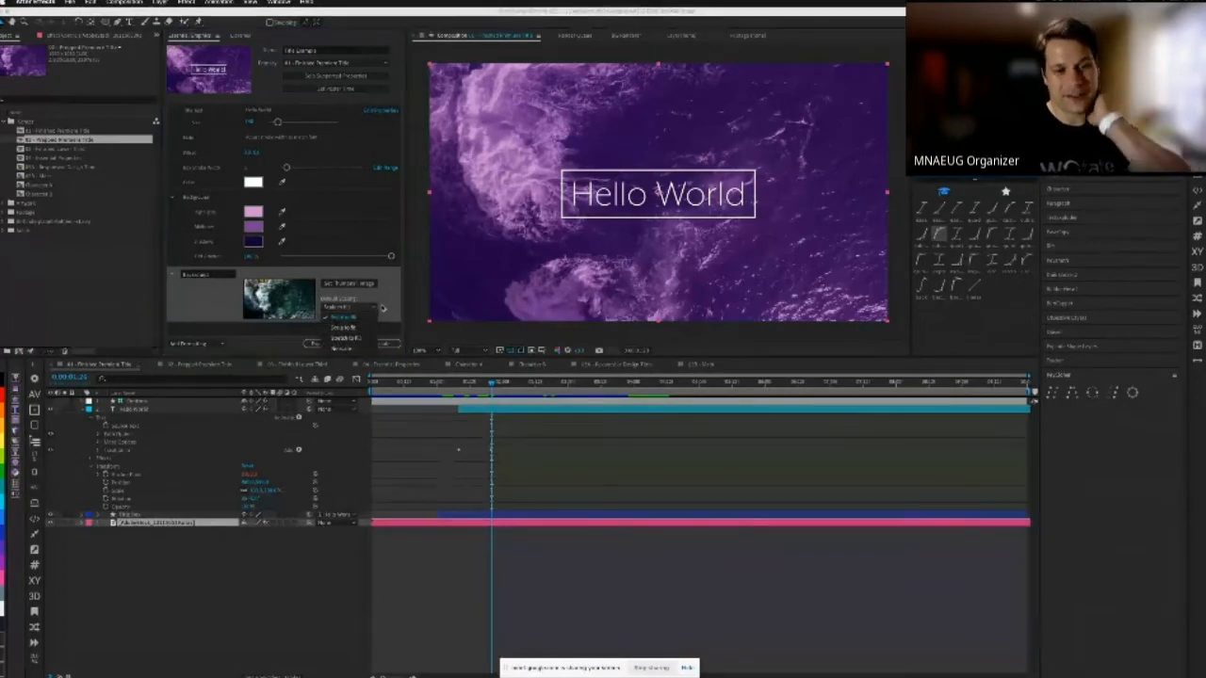
click(382, 309)
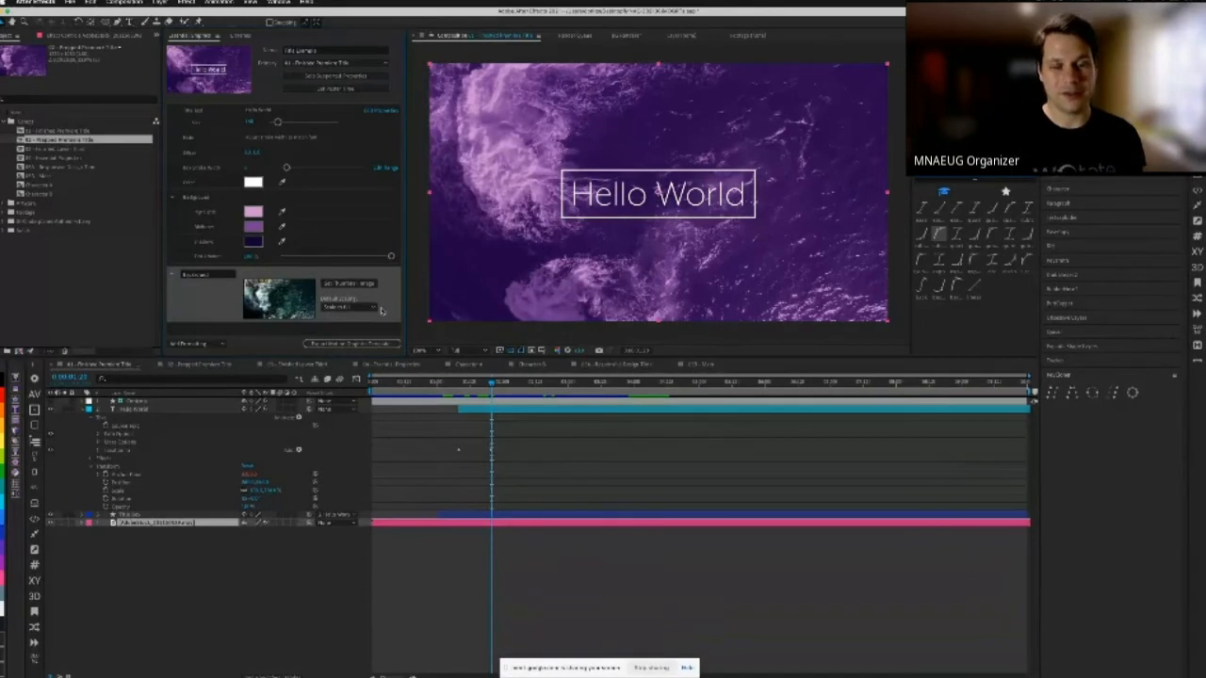
click(370, 308)
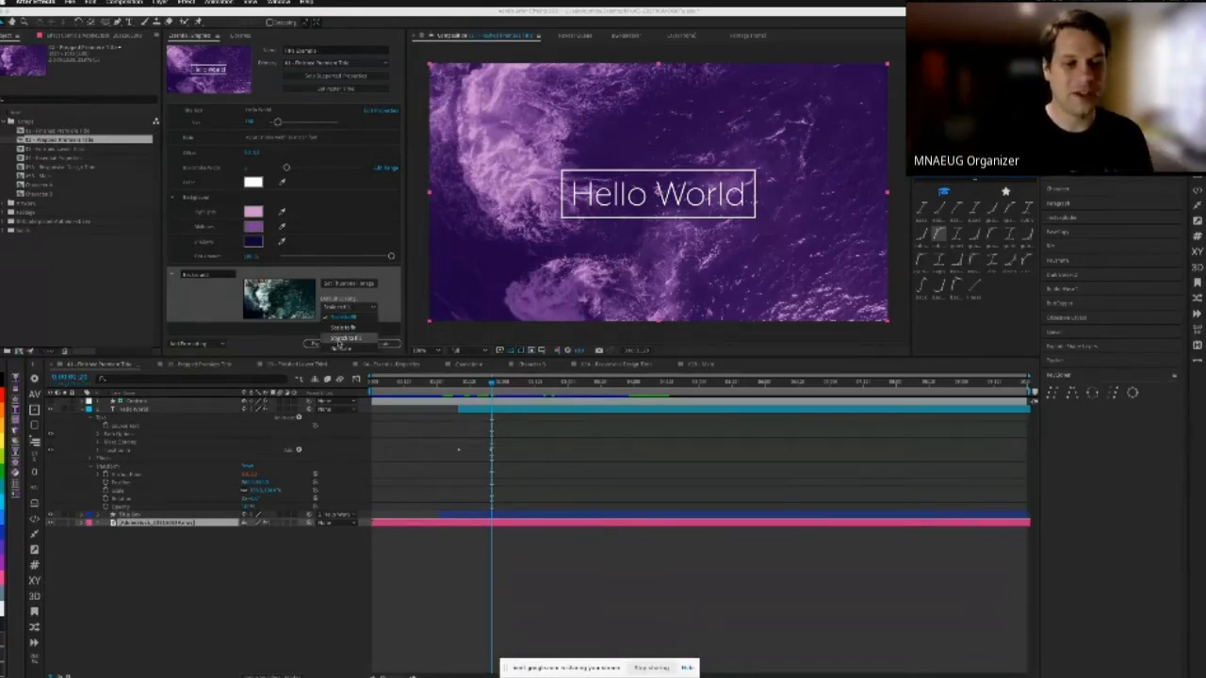
click(345, 349)
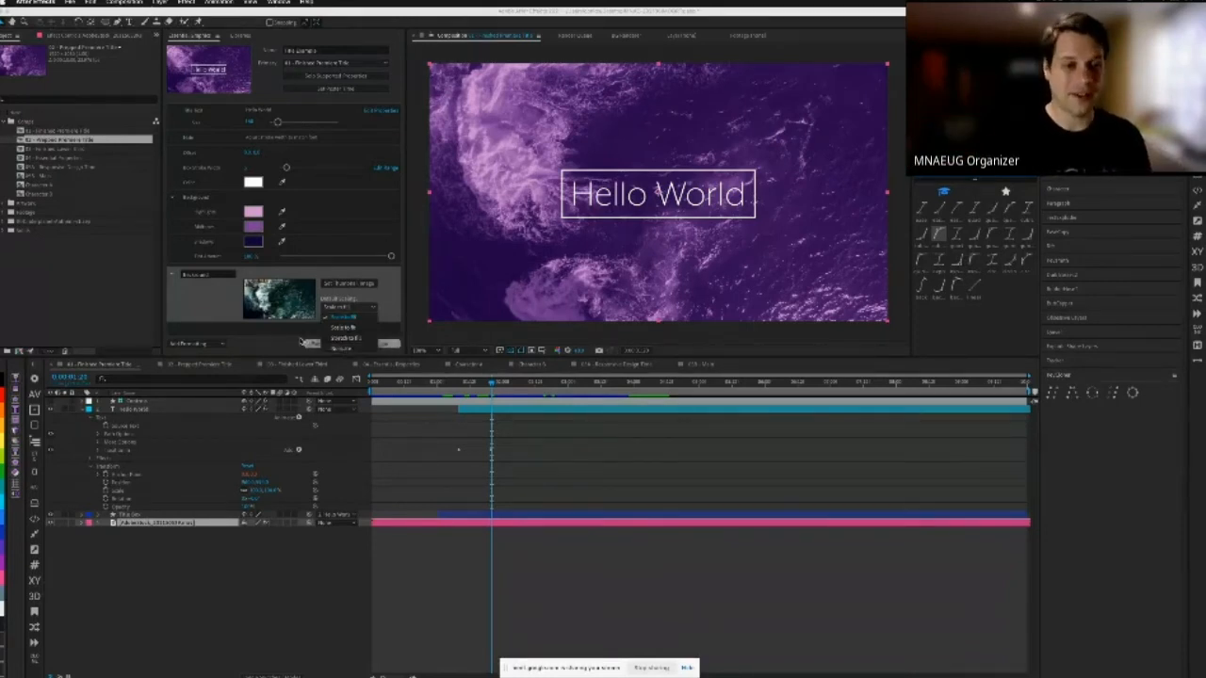
Step: Switch to Premiere Pro, expand the title's Background Image property, and set the replacement media's scale to 150%
key(super+Tab)
key(super+Tab)
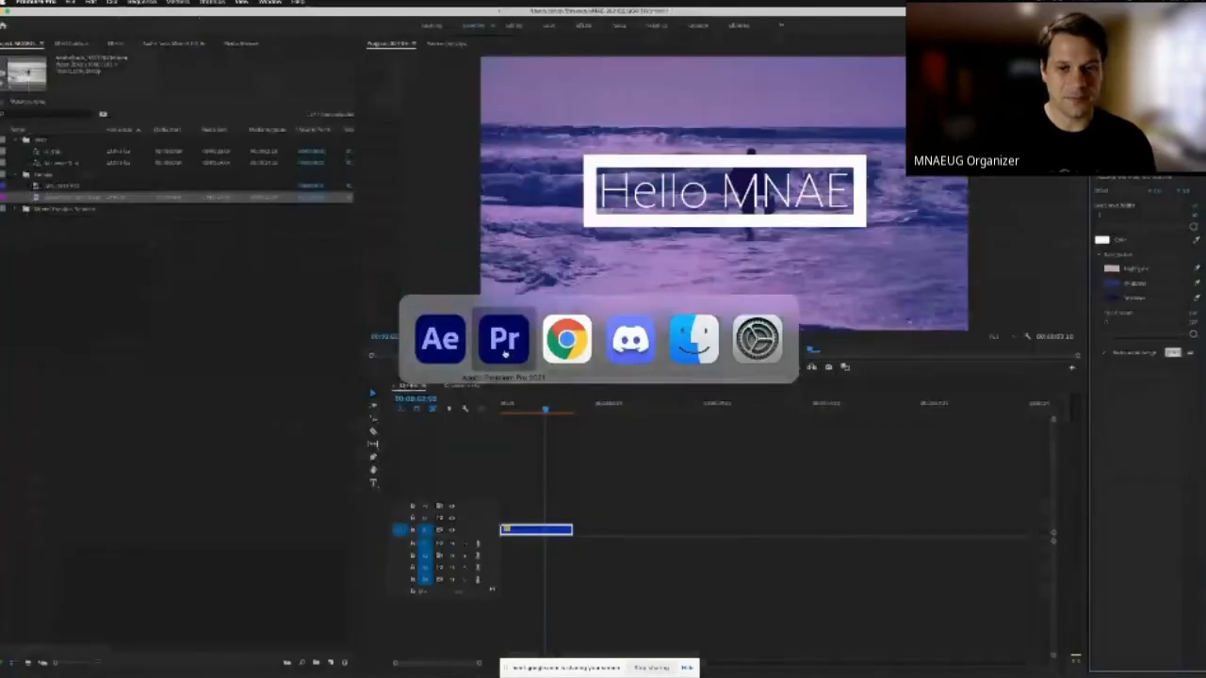
click(1105, 354)
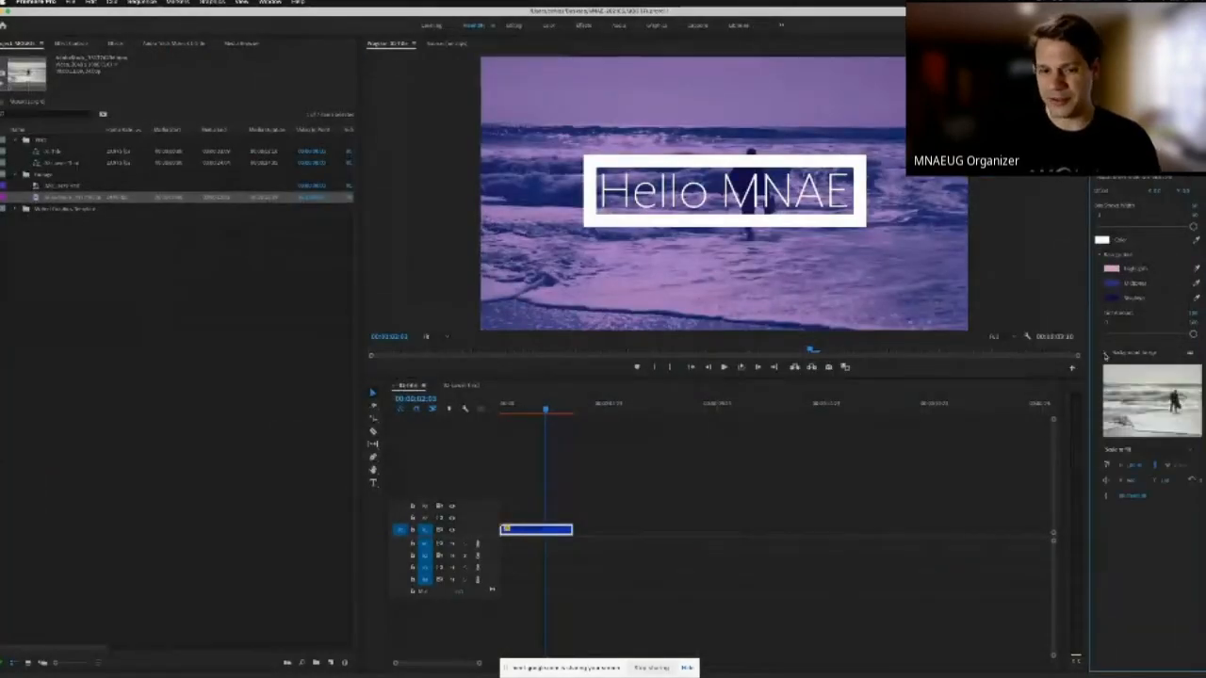
mouse_move(1192, 332)
mouse_down()
mouse_move(1166, 334)
mouse_move(1194, 333)
mouse_up()
click(1134, 468)
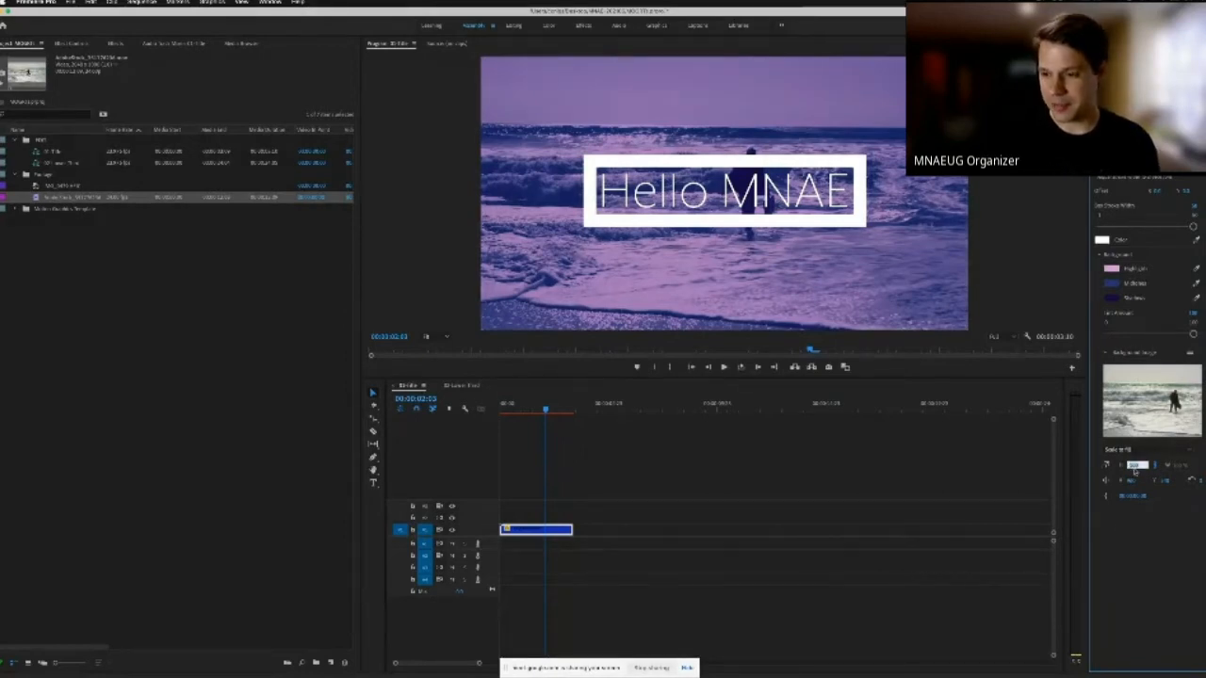
text(150)
key(Return)
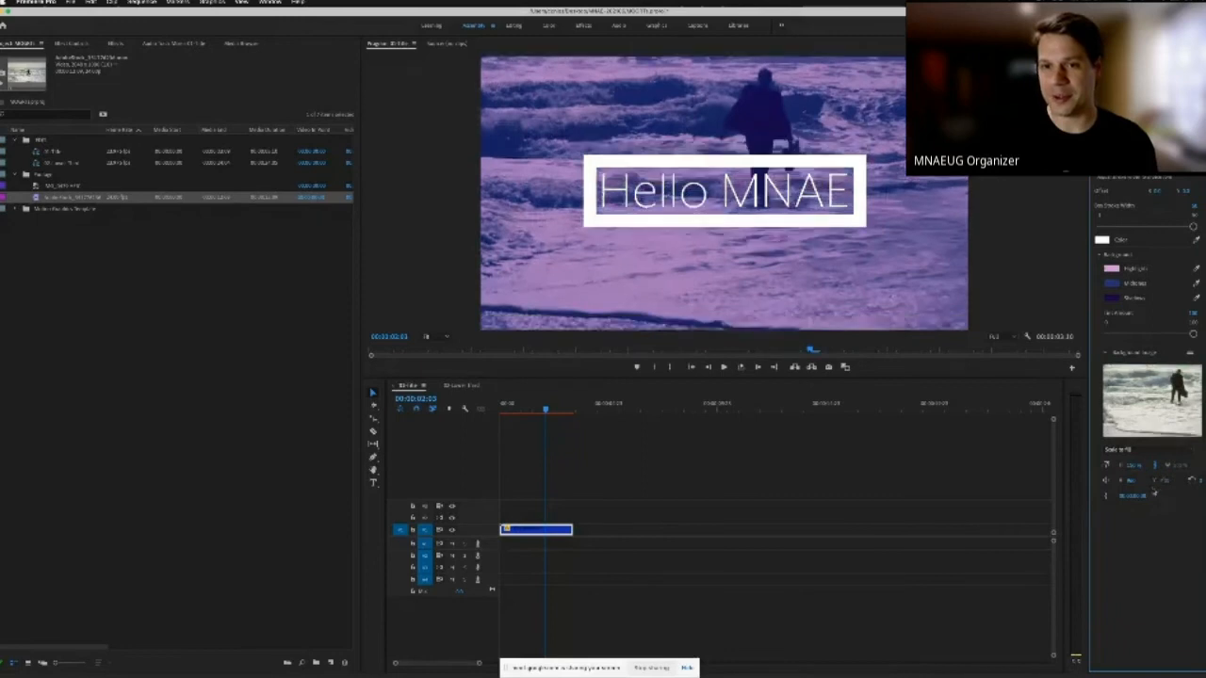
Step: Adjust the start time of the replaced background clip and scrub the title from its beginning to preview it
click(1165, 480)
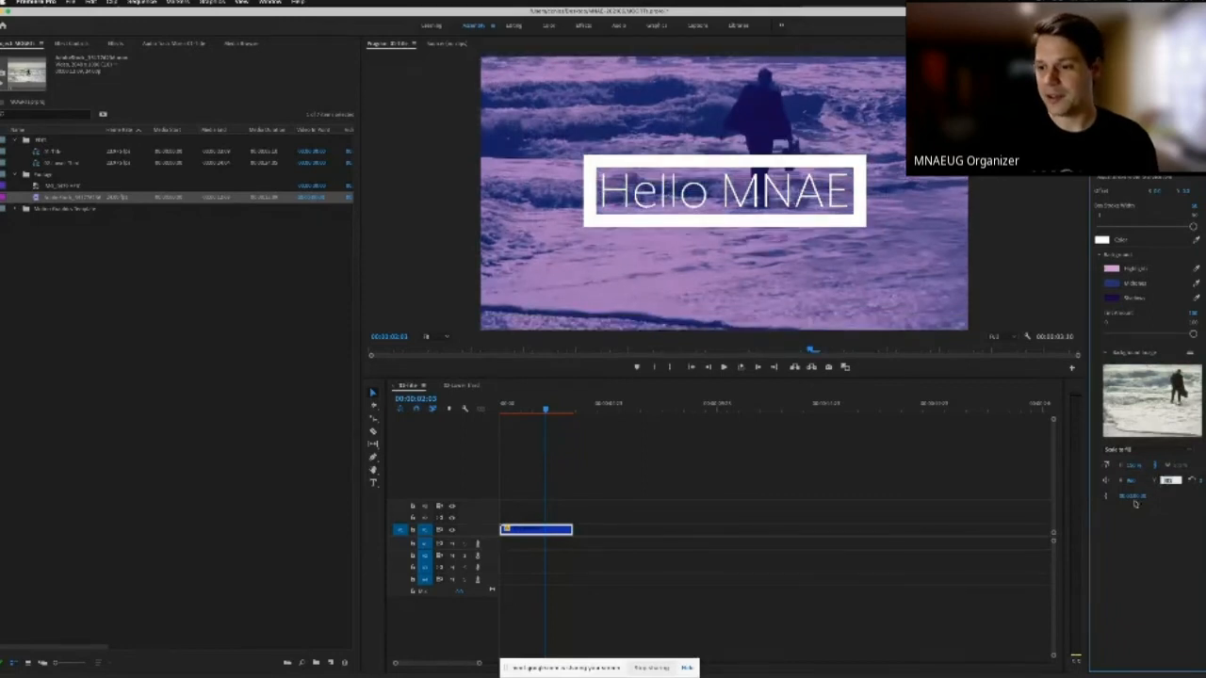
click(1141, 525)
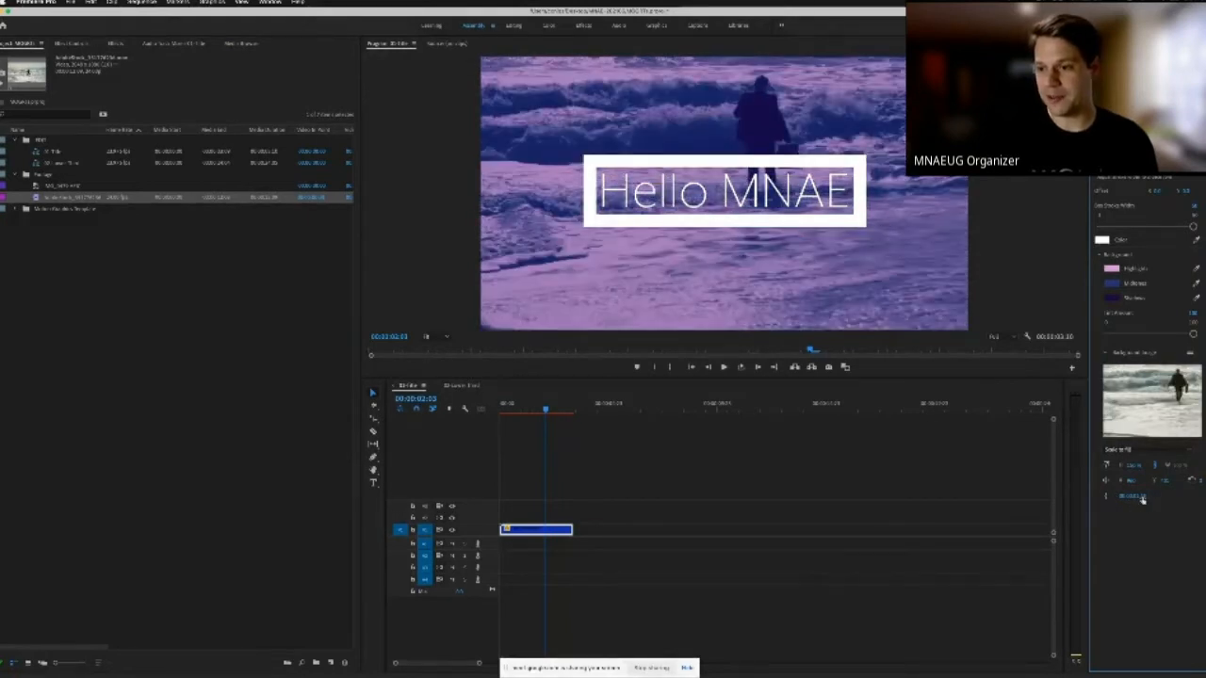
drag(518, 409, 483, 411)
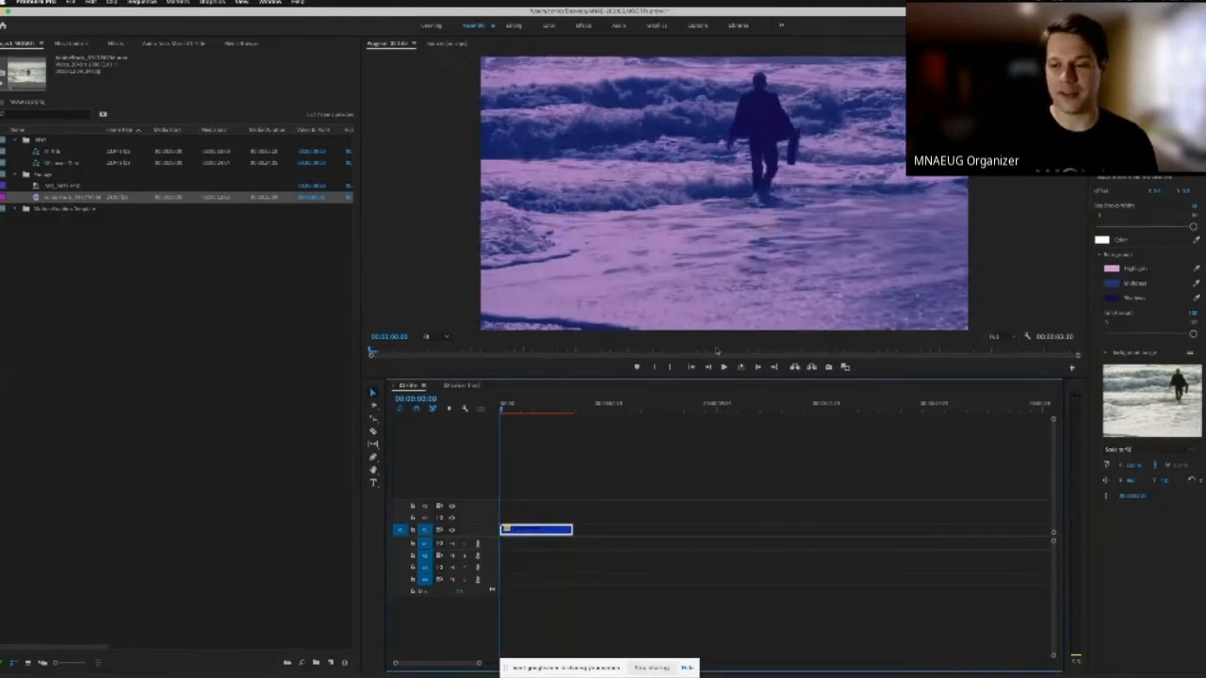
drag(507, 412, 511, 411)
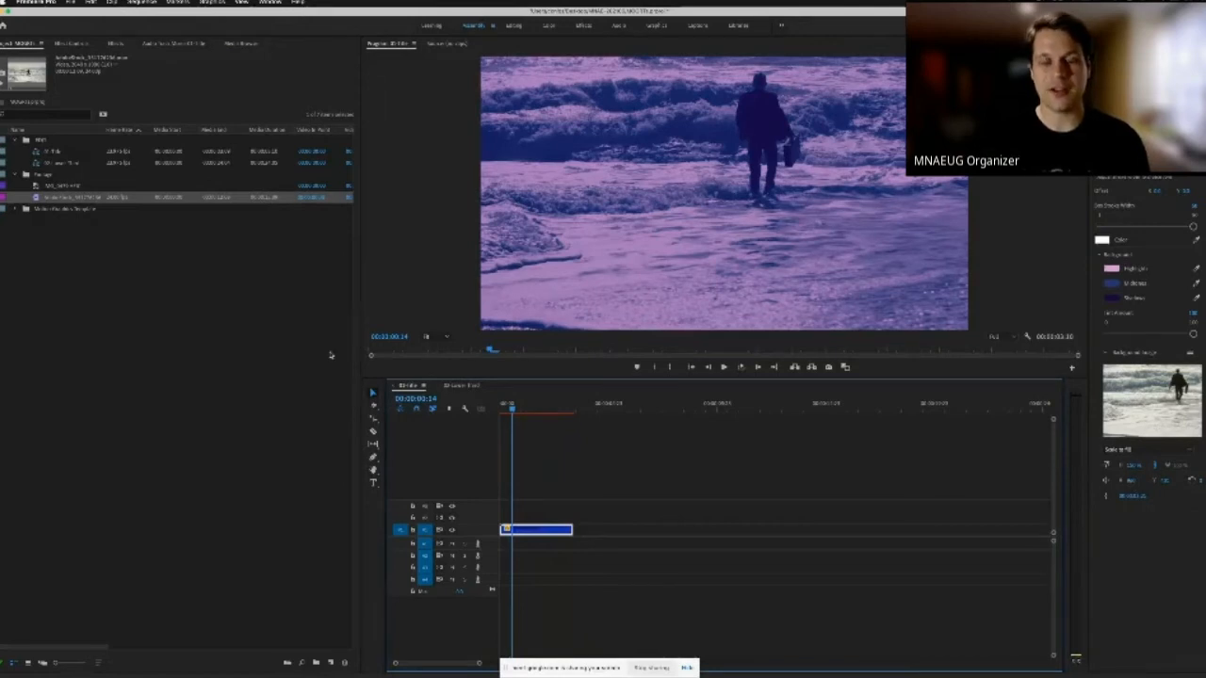
Step: Switch back to After Effects, open the 02 - Prepped Premiere Title composition, and make it the primary composition
key(super+Tab)
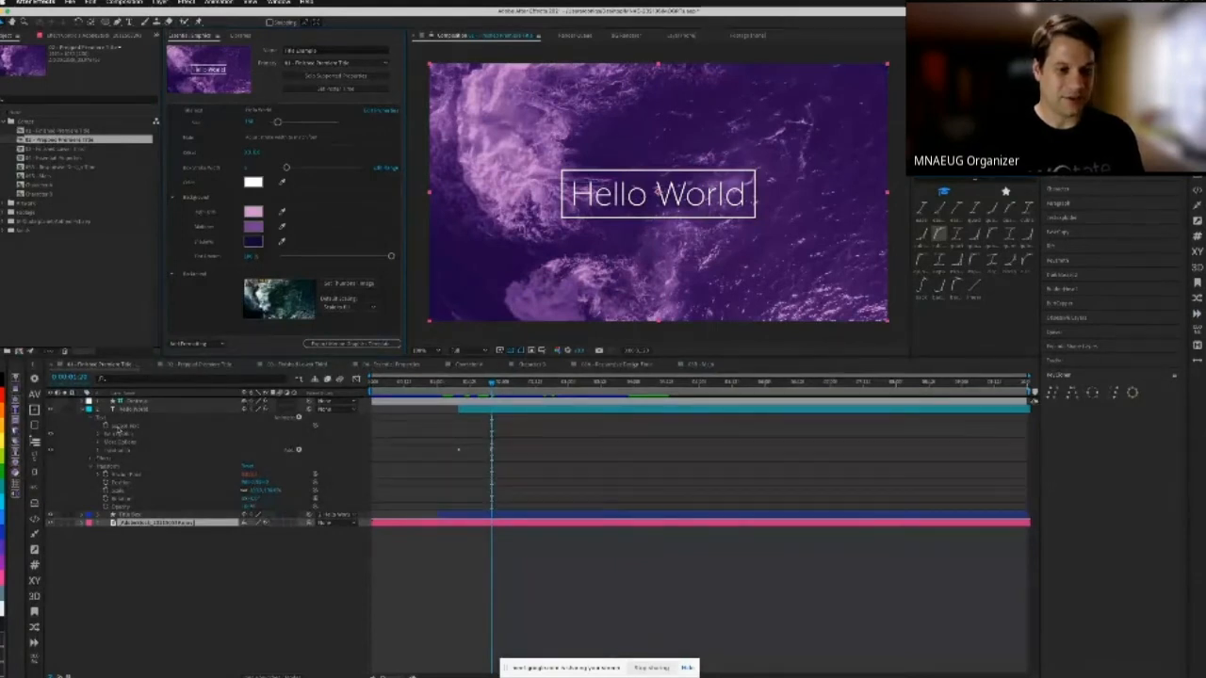
click(192, 364)
click(363, 62)
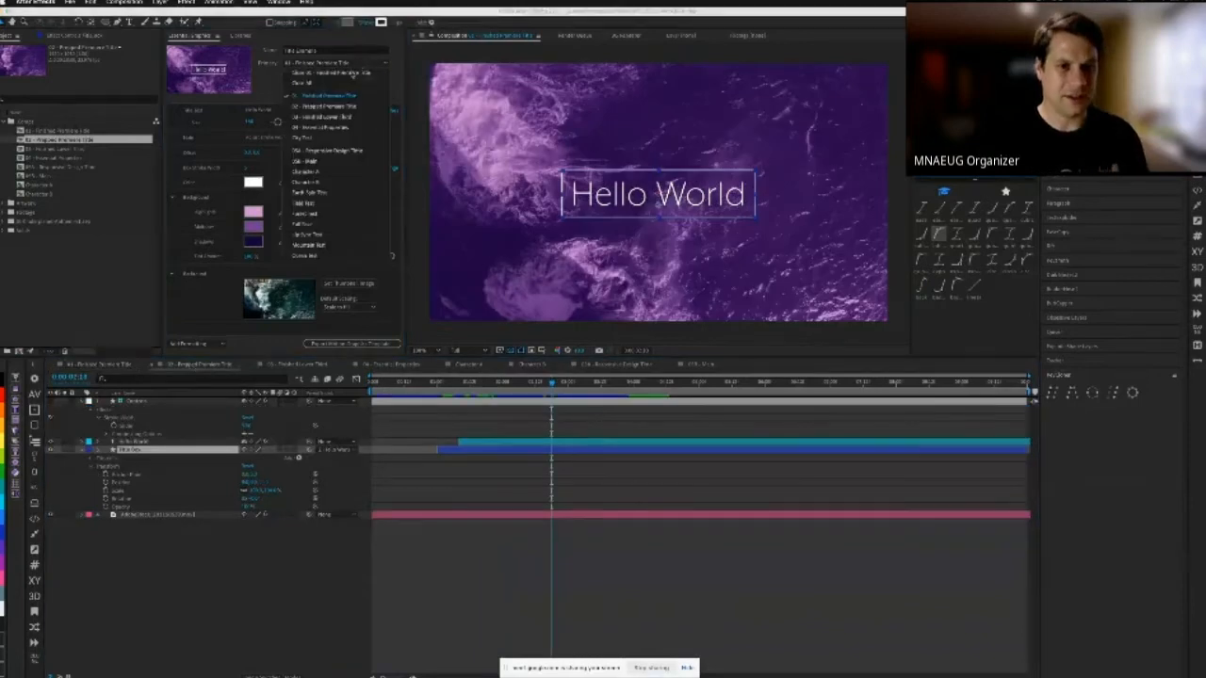
click(332, 107)
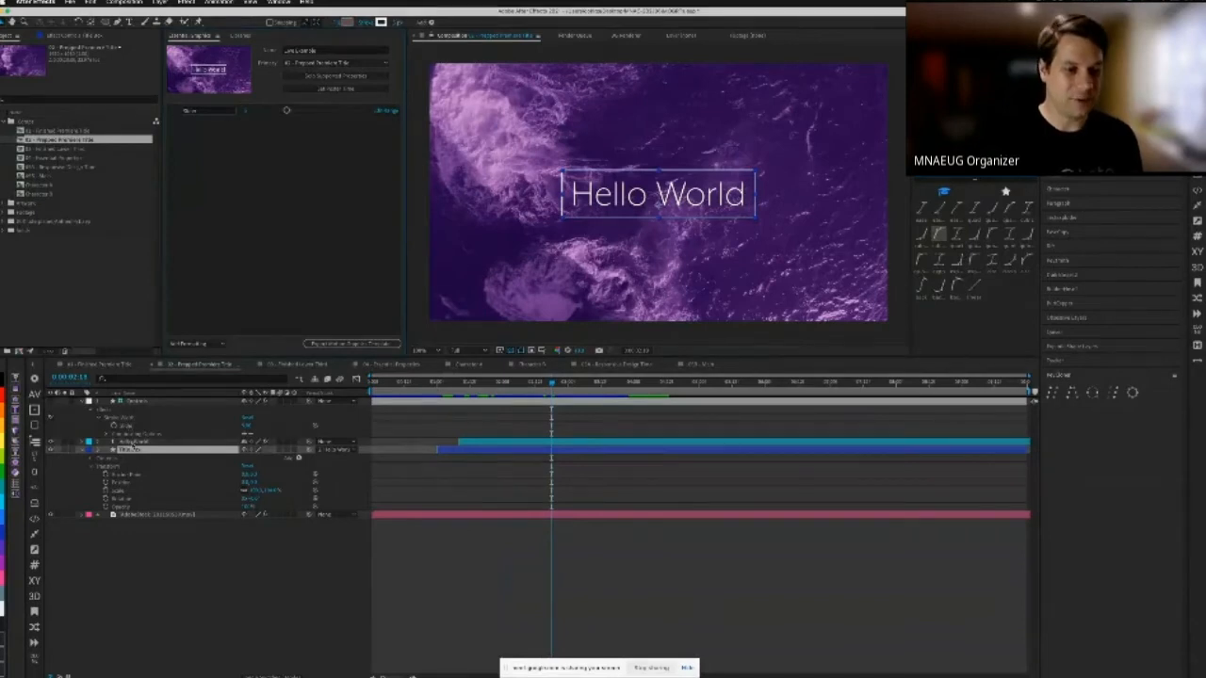
Step: Add the Hello World layer's Source Text to Essential Graphics as Title, and rename the slider property Box Border
click(132, 441)
key(u)
key(u)
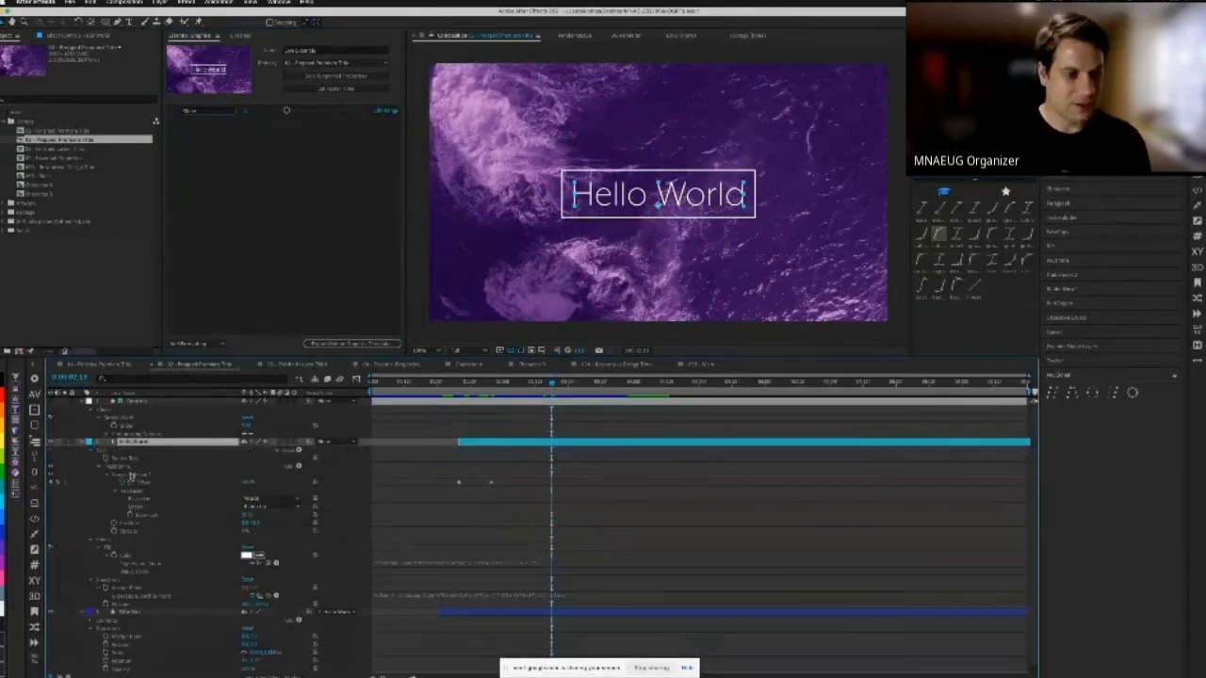
drag(127, 458, 250, 127)
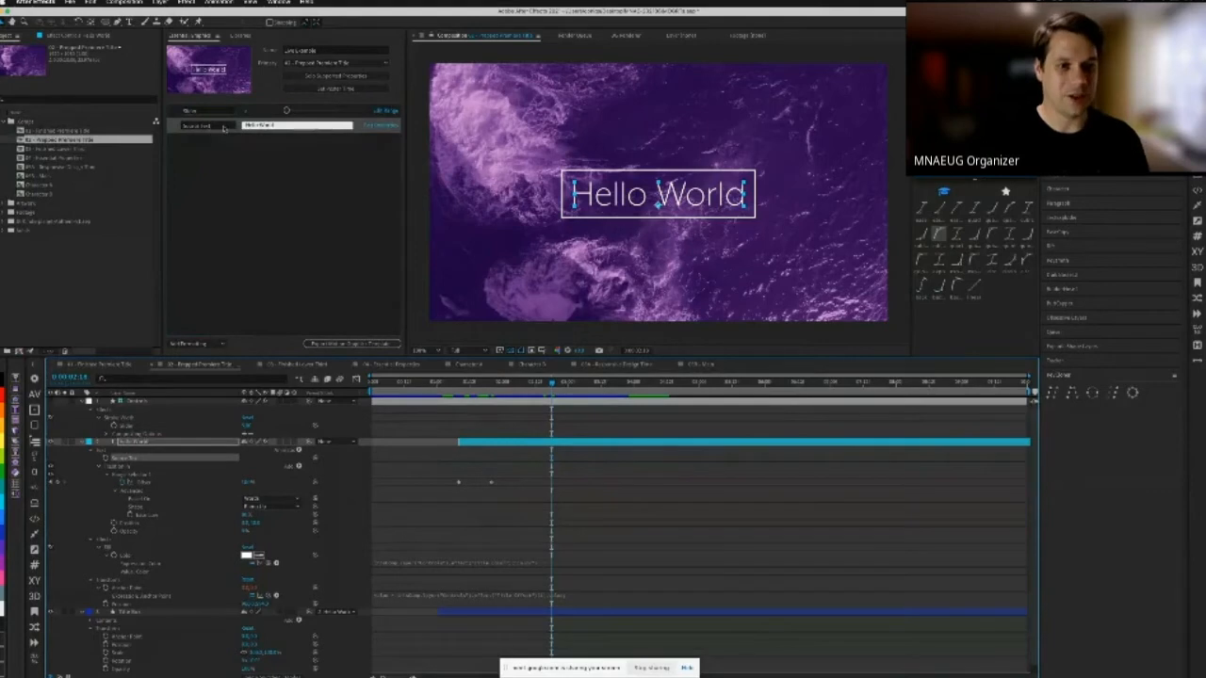
click(215, 126)
text(E)
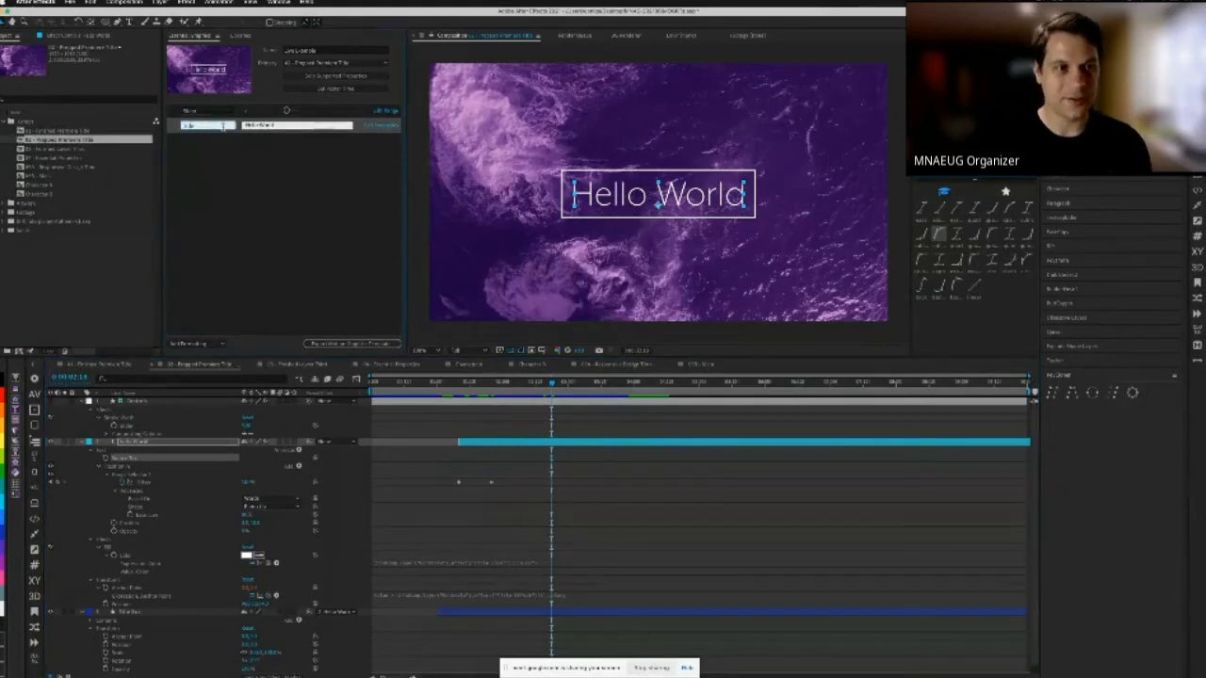
click(211, 111)
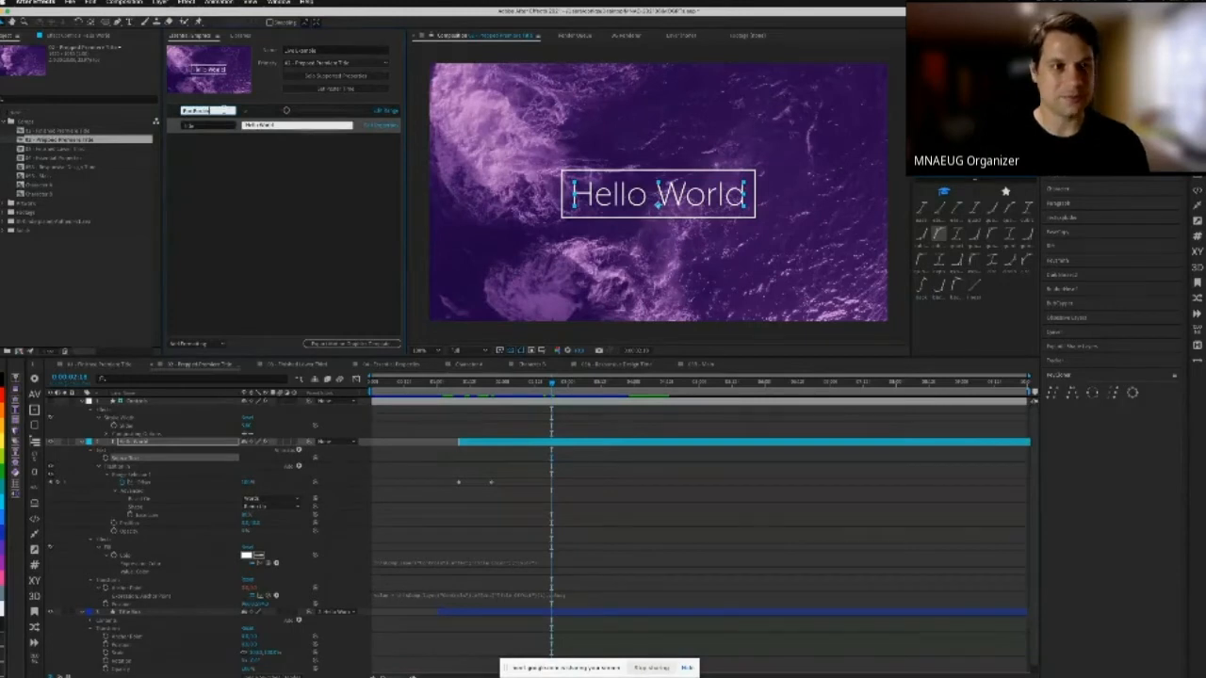
click(254, 244)
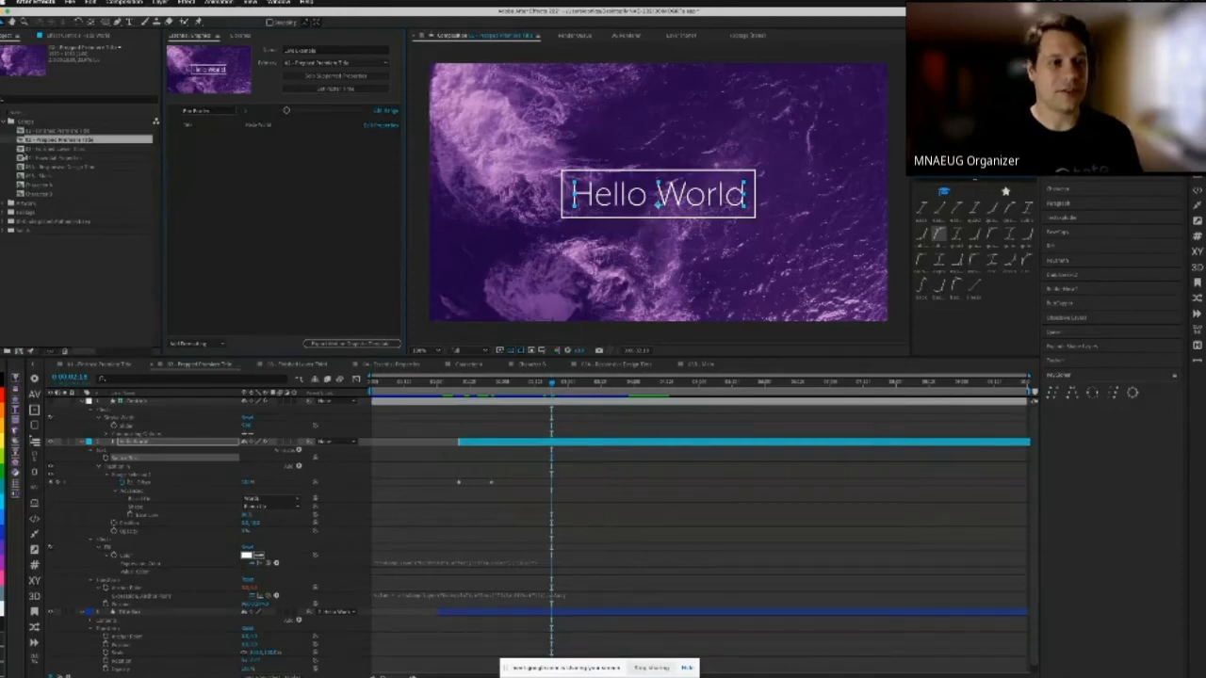
Step: Open the 03 - Finished Lower Third composition and make it the template's primary composition
double_click(25, 149)
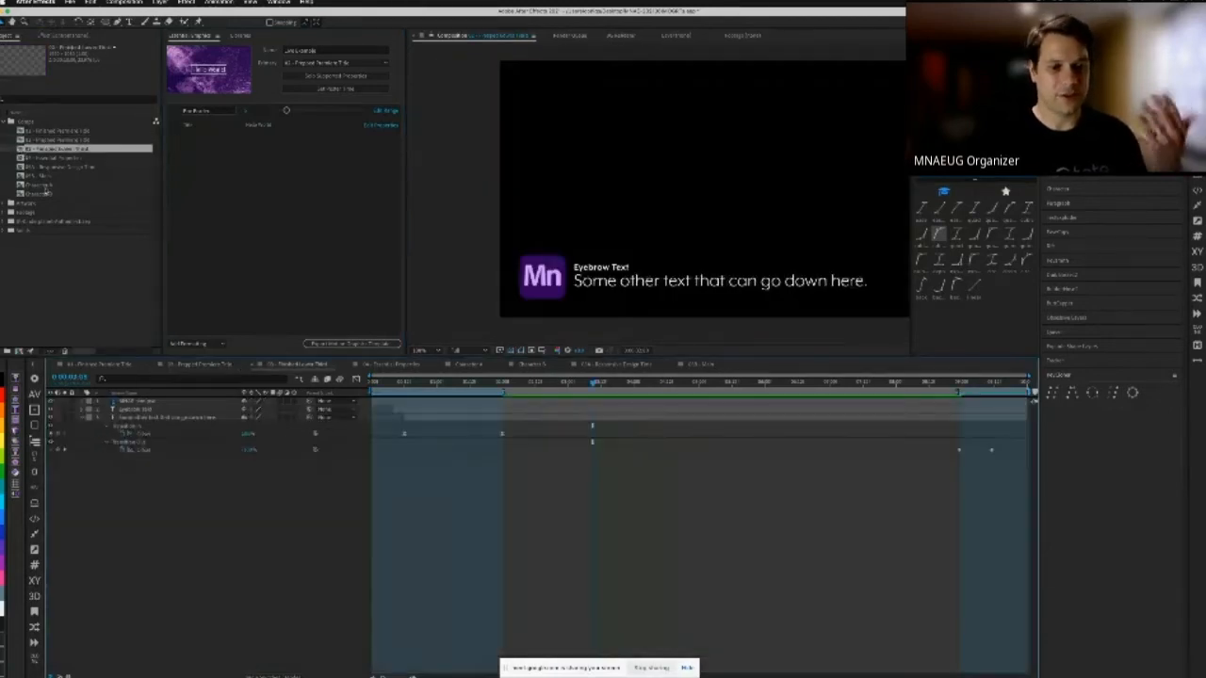
mouse_move(436, 386)
mouse_down()
mouse_move(407, 389)
mouse_move(450, 403)
mouse_move(447, 386)
mouse_move(398, 388)
mouse_move(439, 388)
mouse_up()
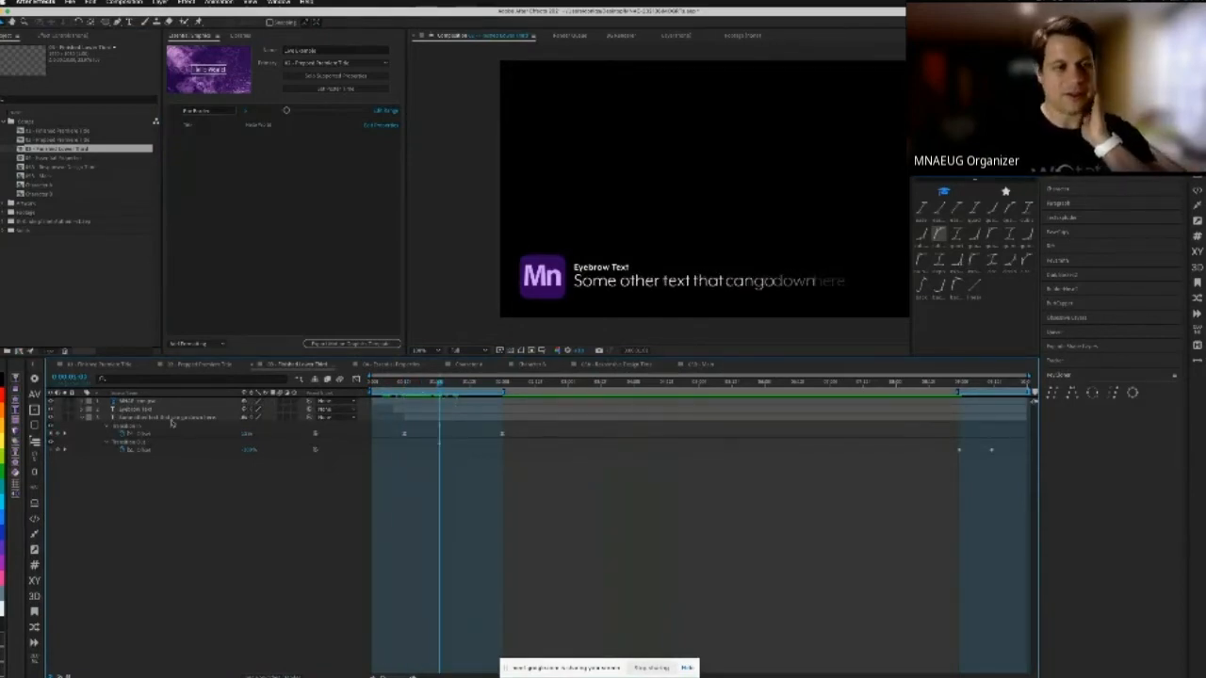
click(339, 63)
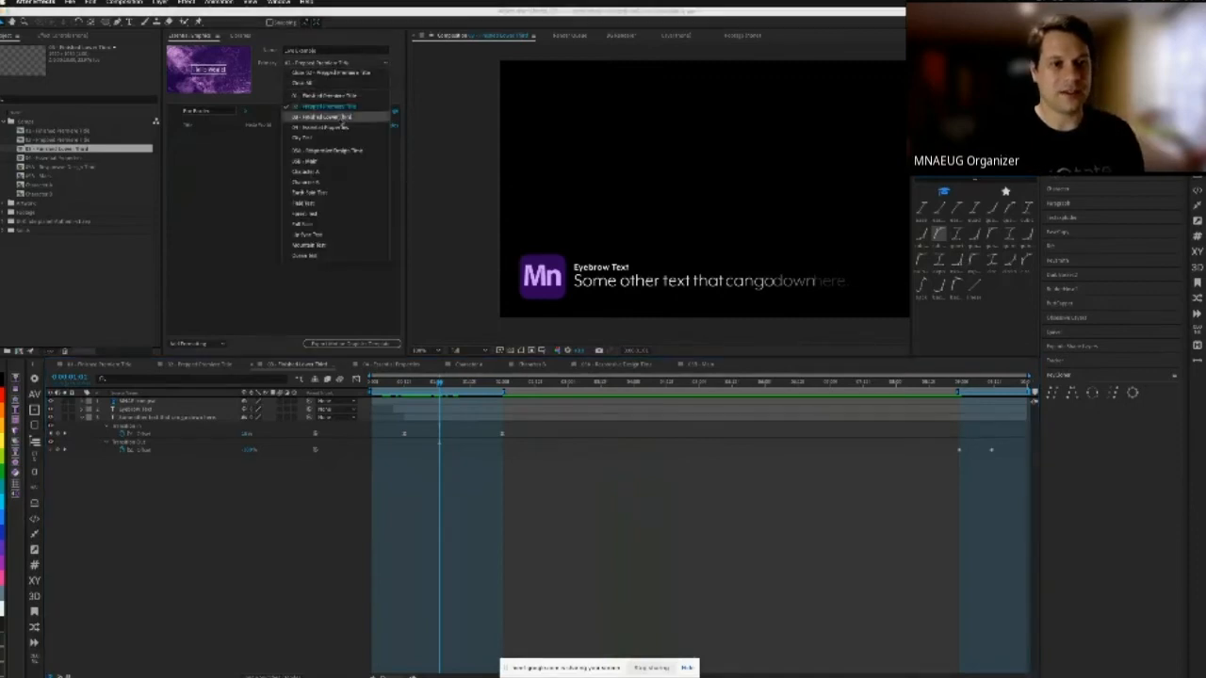
click(341, 119)
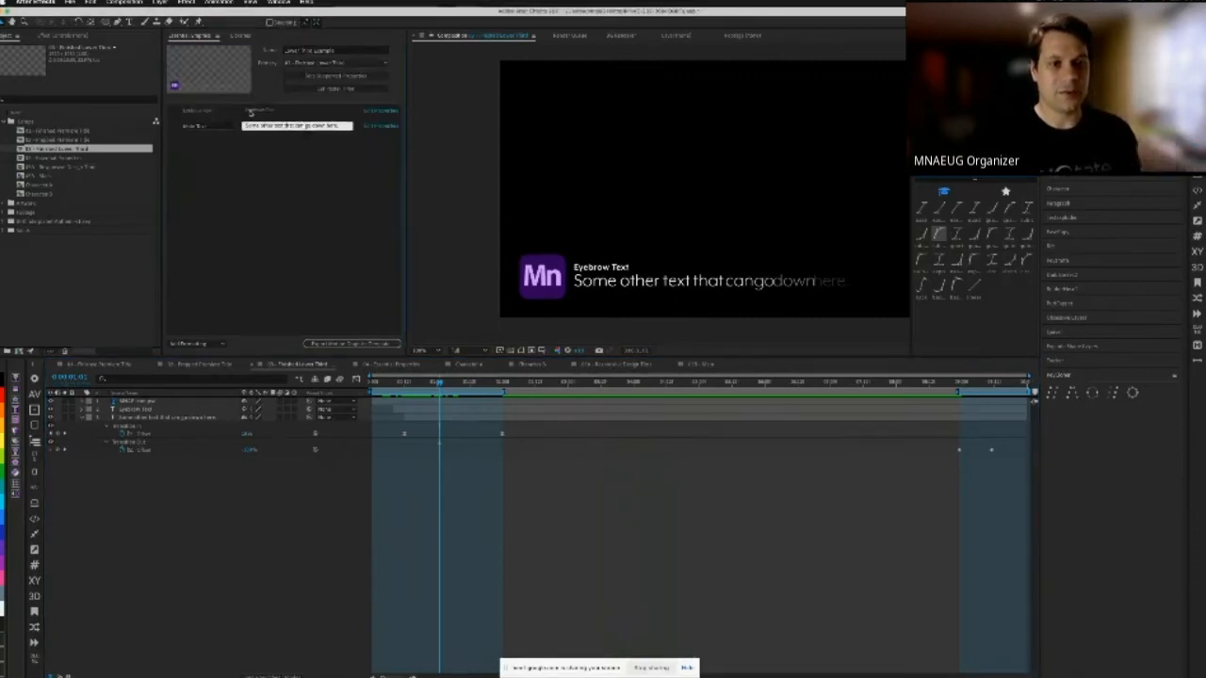
Step: Scrub through the lower third's protected intro region to examine how its text animates in
click(486, 384)
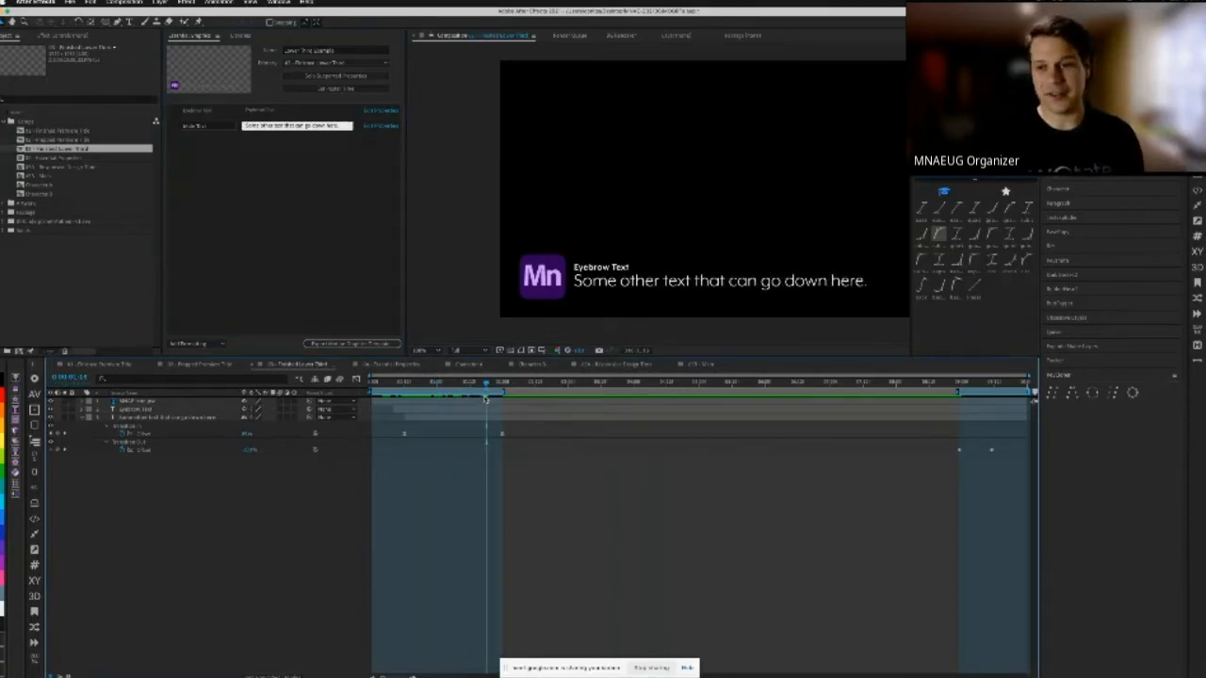
drag(490, 387, 526, 385)
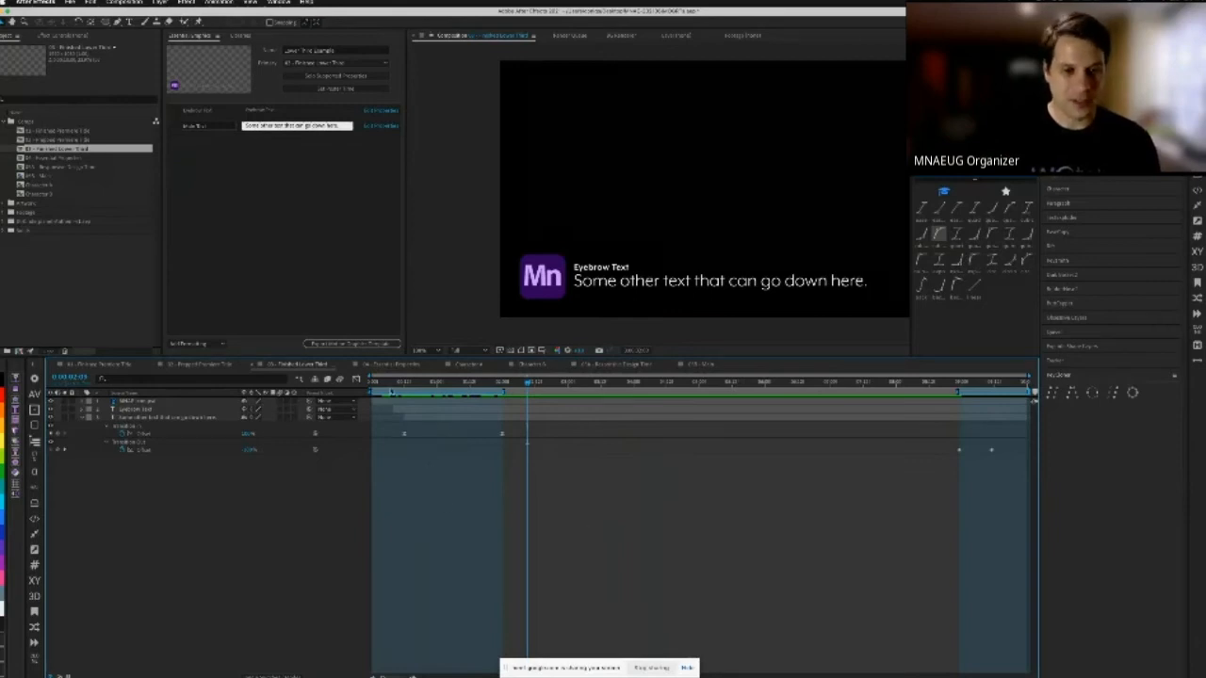
drag(397, 393, 404, 394)
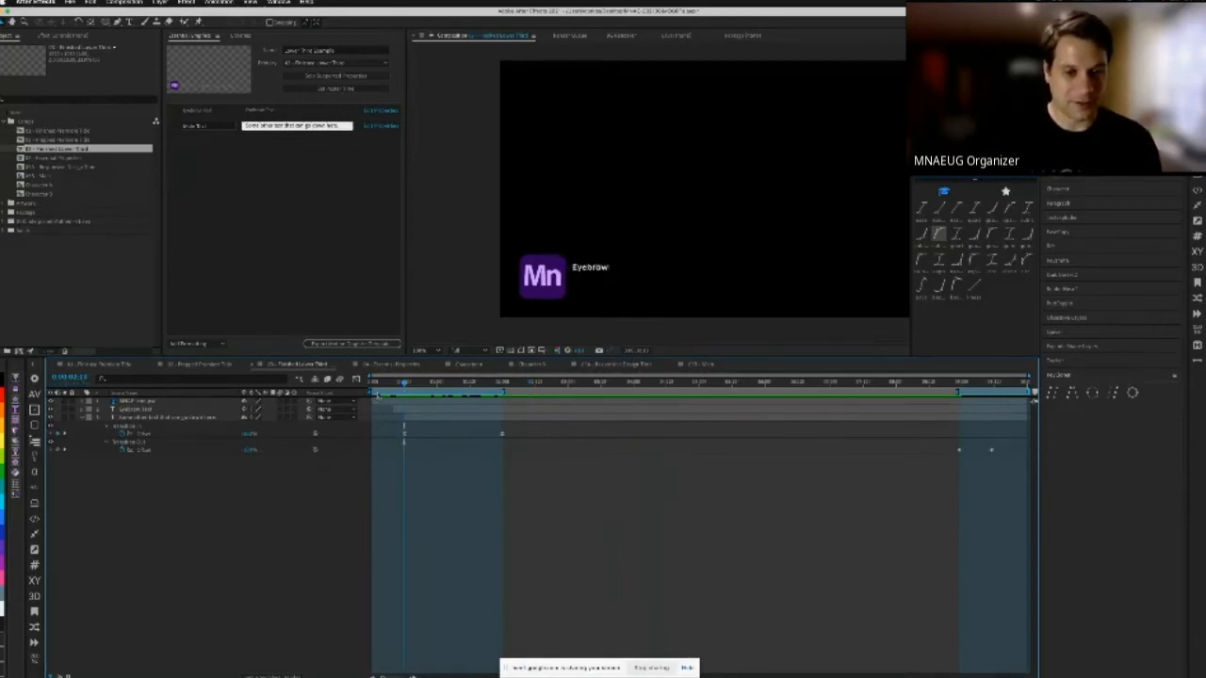
Step: Disable the intro's protected region and delete all markers from the lower third composition
right_click(376, 396)
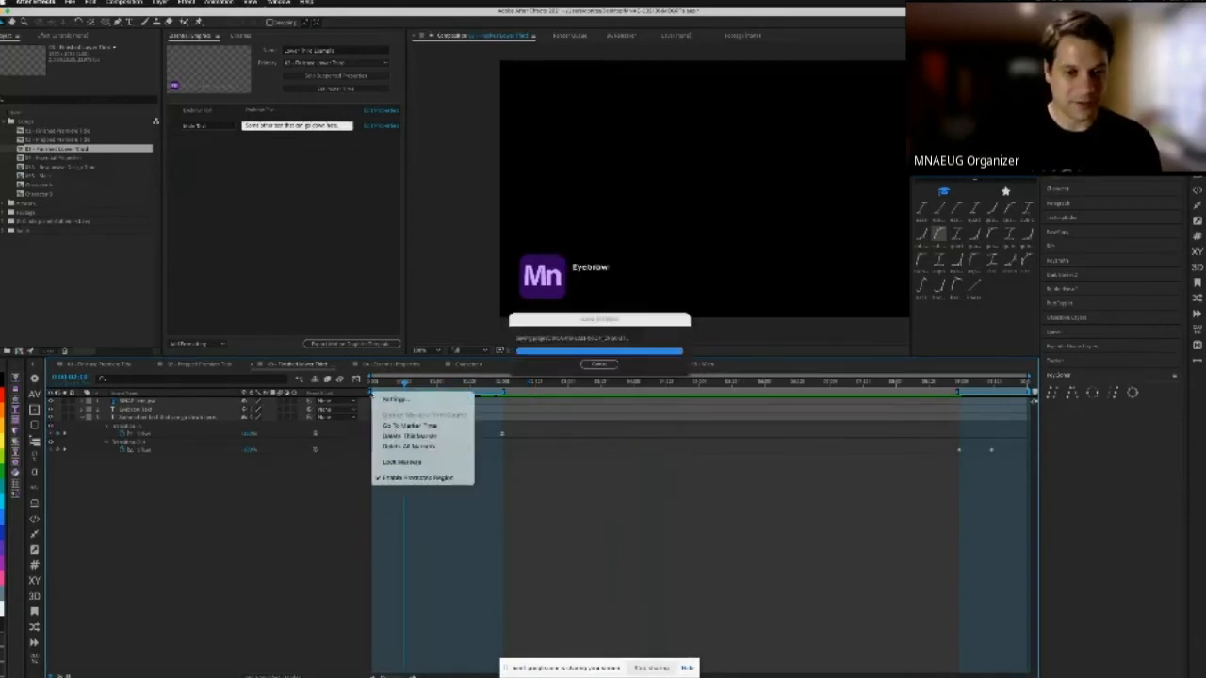
click(412, 479)
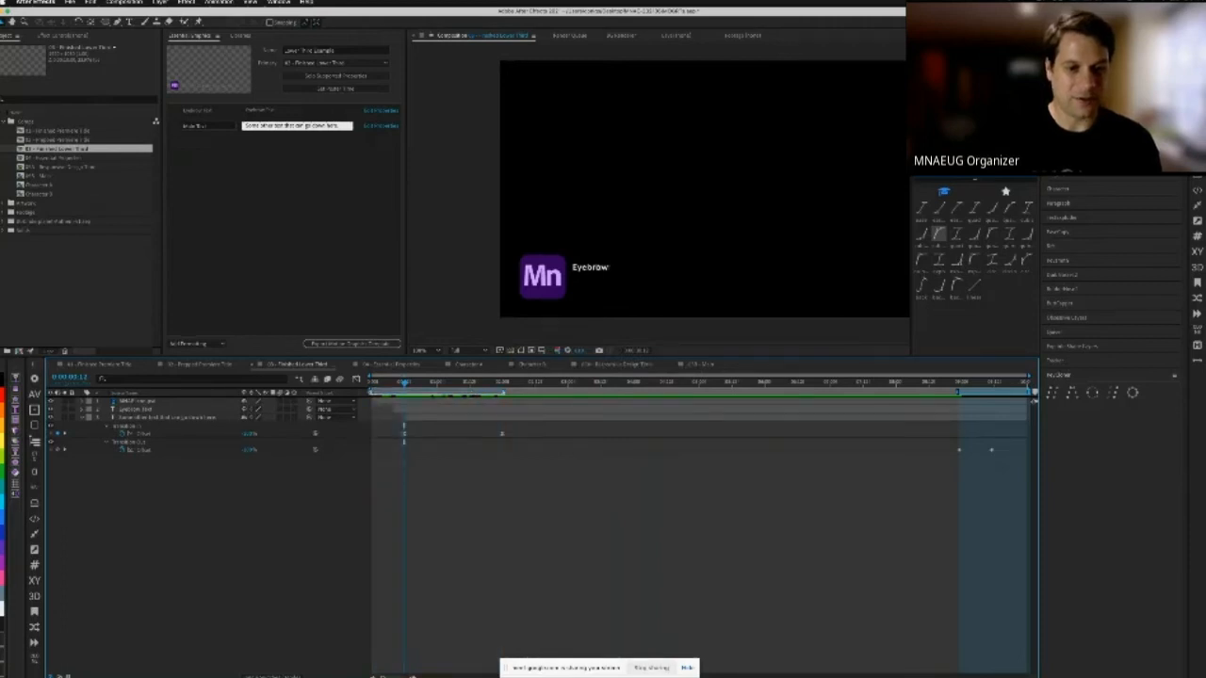
right_click(375, 396)
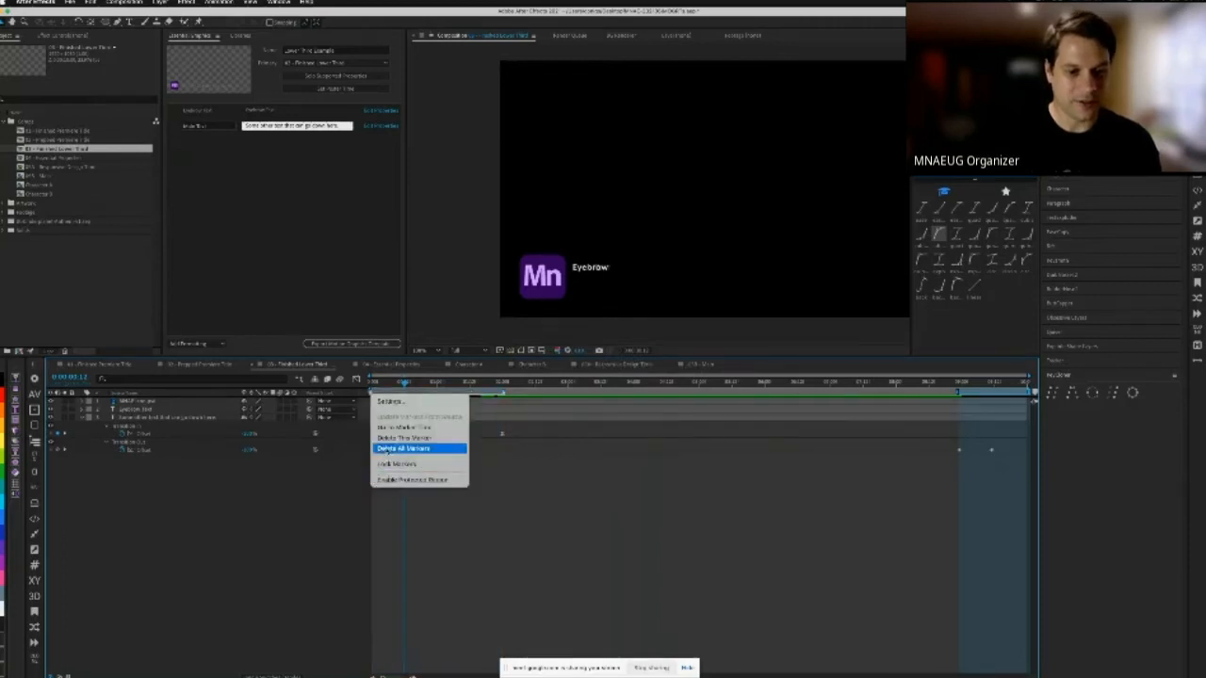
click(386, 449)
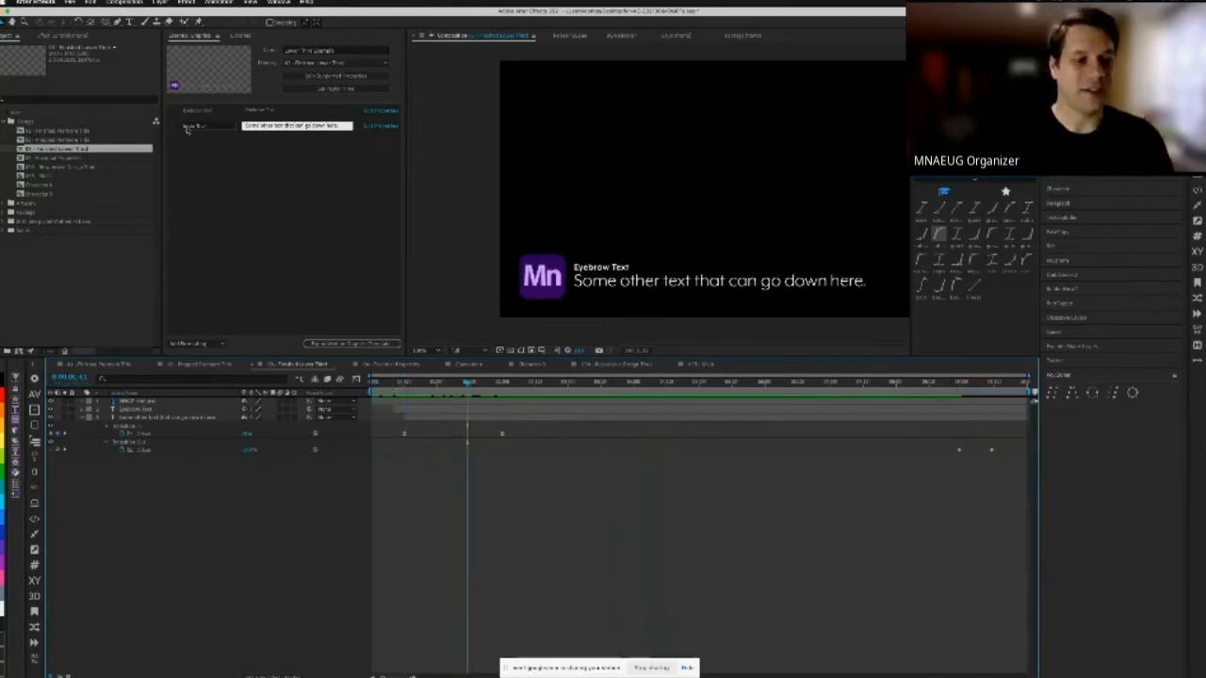
Step: Create intro and outro protected regions in the lower third composition, extending the intro to the second Transition In keyframe
click(132, 3)
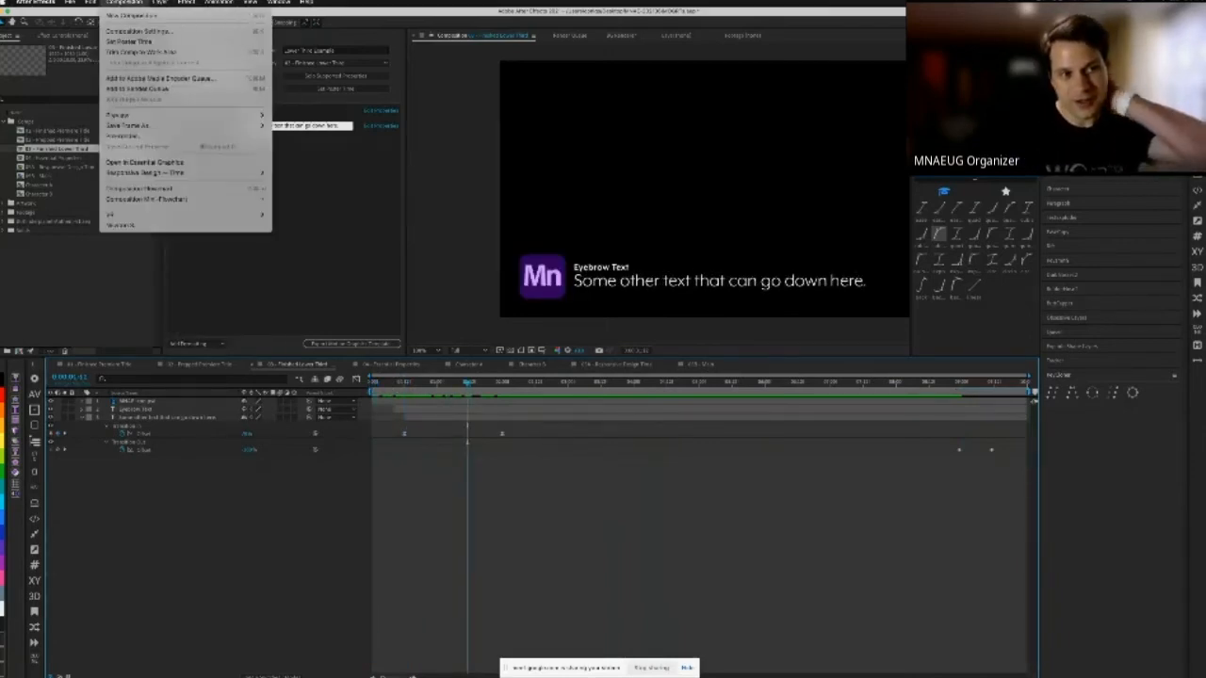
mouse_move(113, 175)
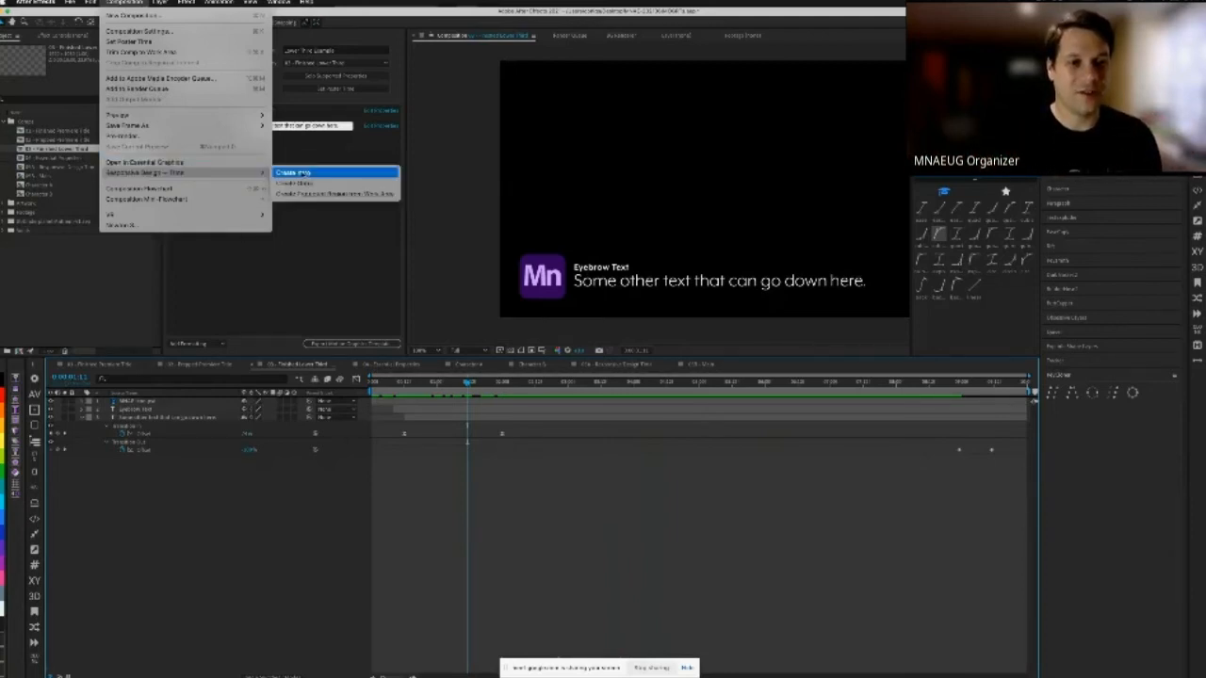
click(303, 173)
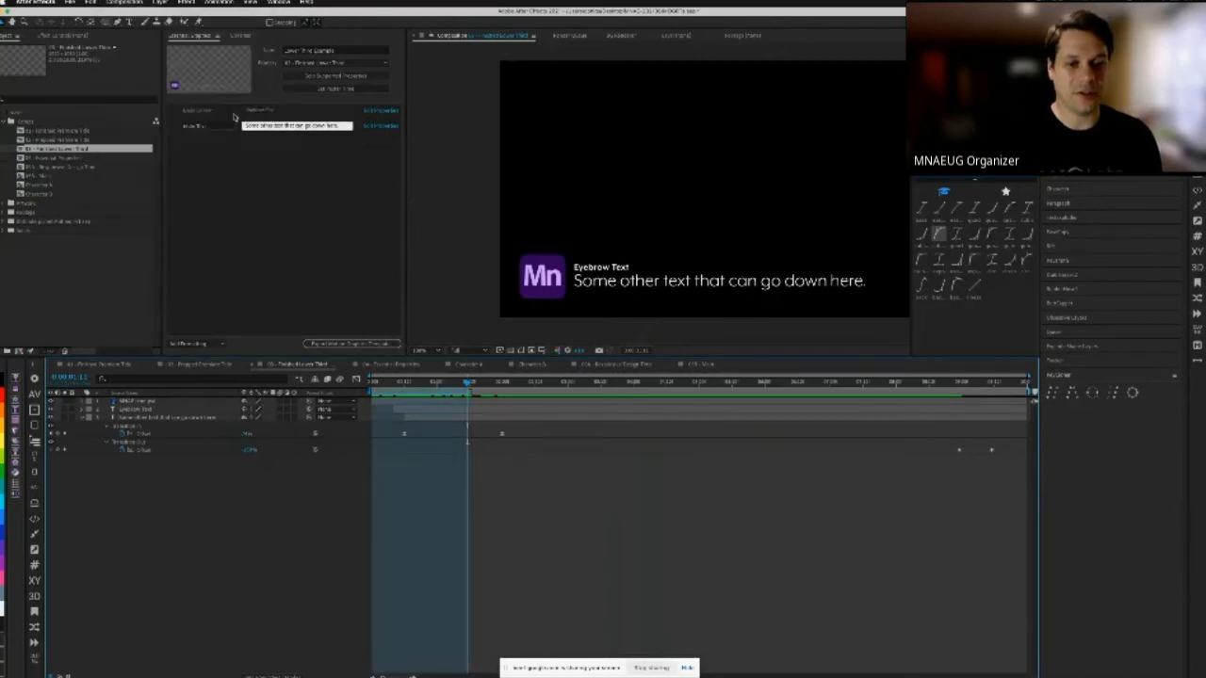
click(123, 2)
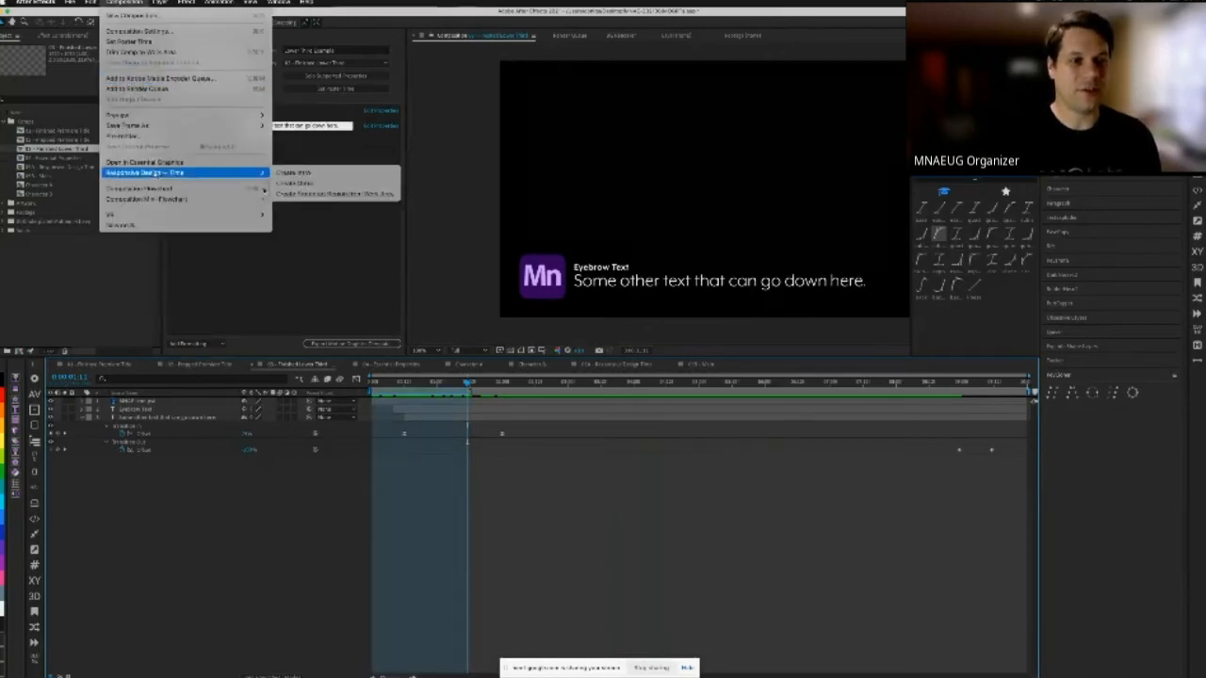
mouse_move(269, 173)
click(311, 185)
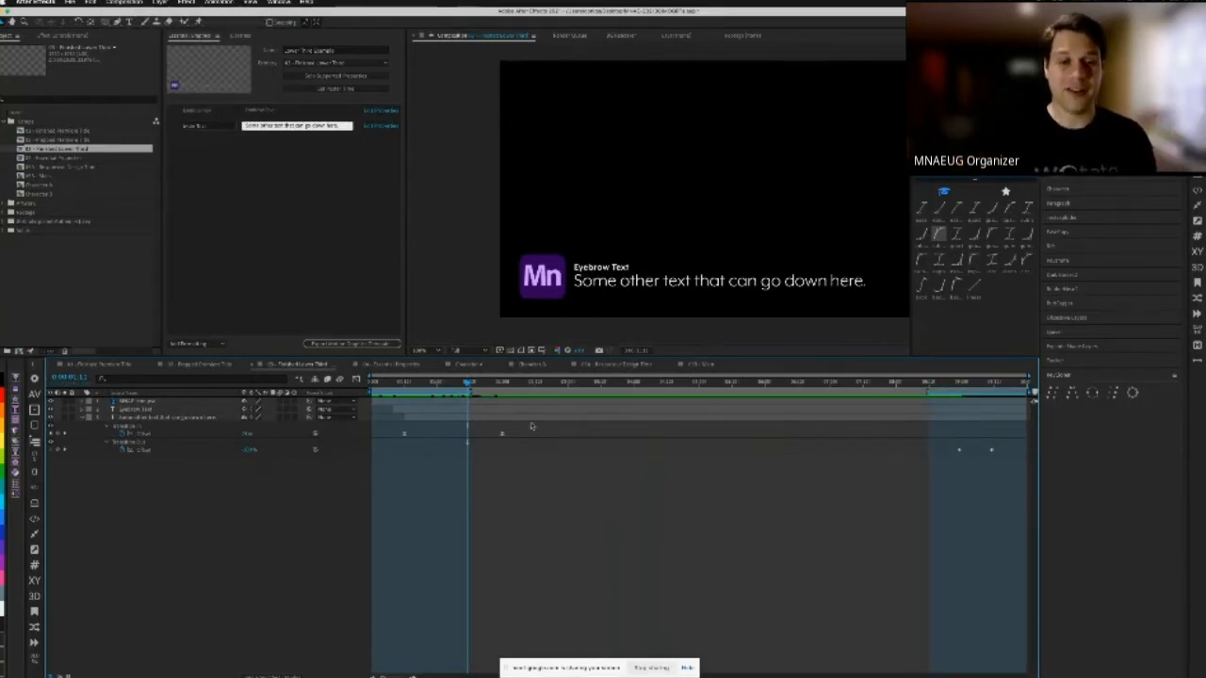
mouse_move(471, 394)
mouse_down()
mouse_move(503, 394)
mouse_move(386, 386)
mouse_move(507, 391)
mouse_up()
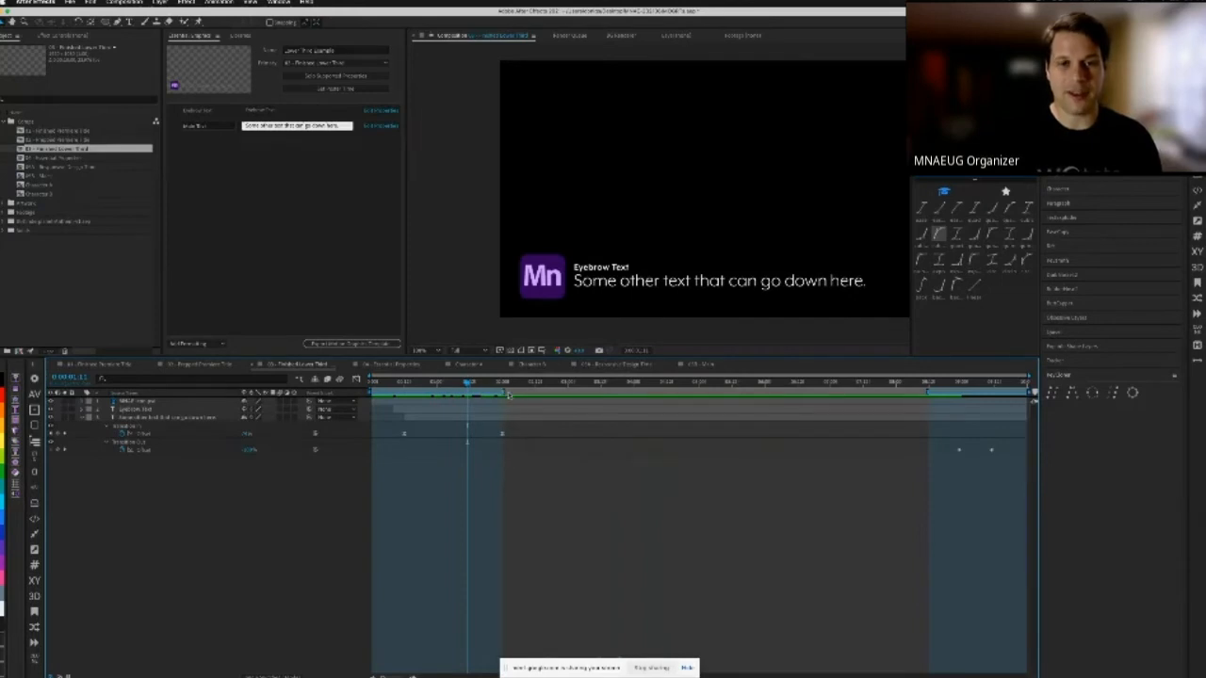
Step: Switch to Premiere Pro, trim the end of the lower third clip back near the playhead, and play the shortened clip
key(super+Tab)
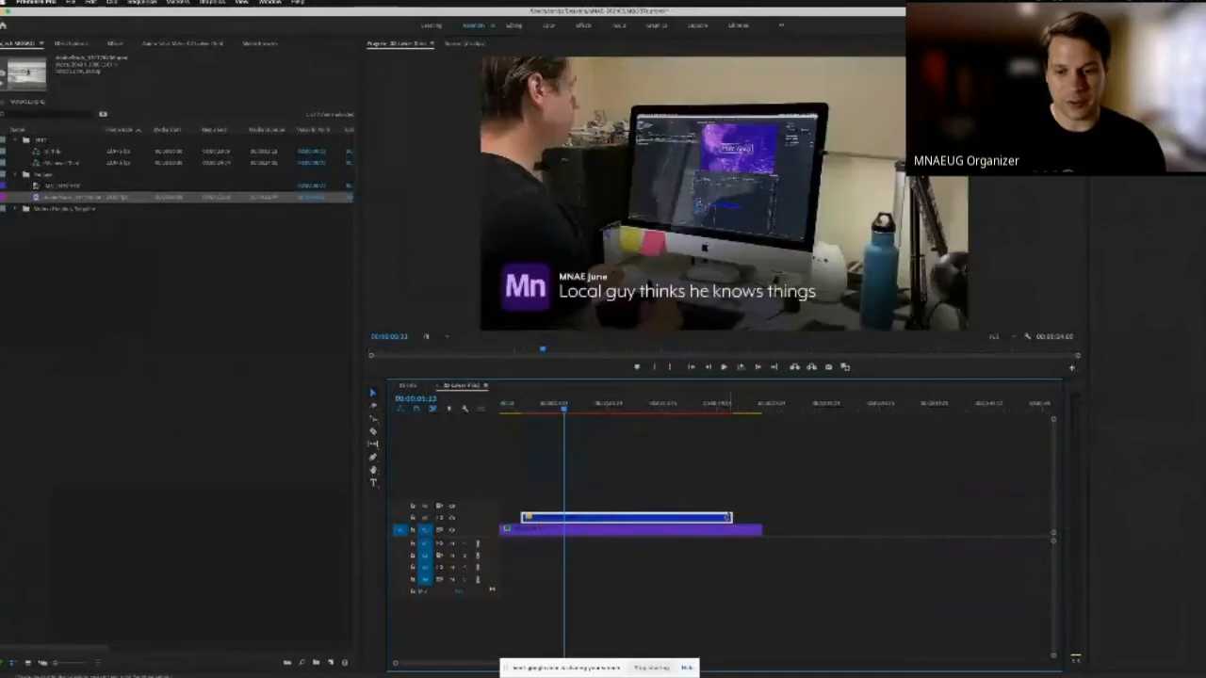
drag(617, 516, 566, 517)
key(Delete)
drag(562, 408, 525, 409)
key(space)
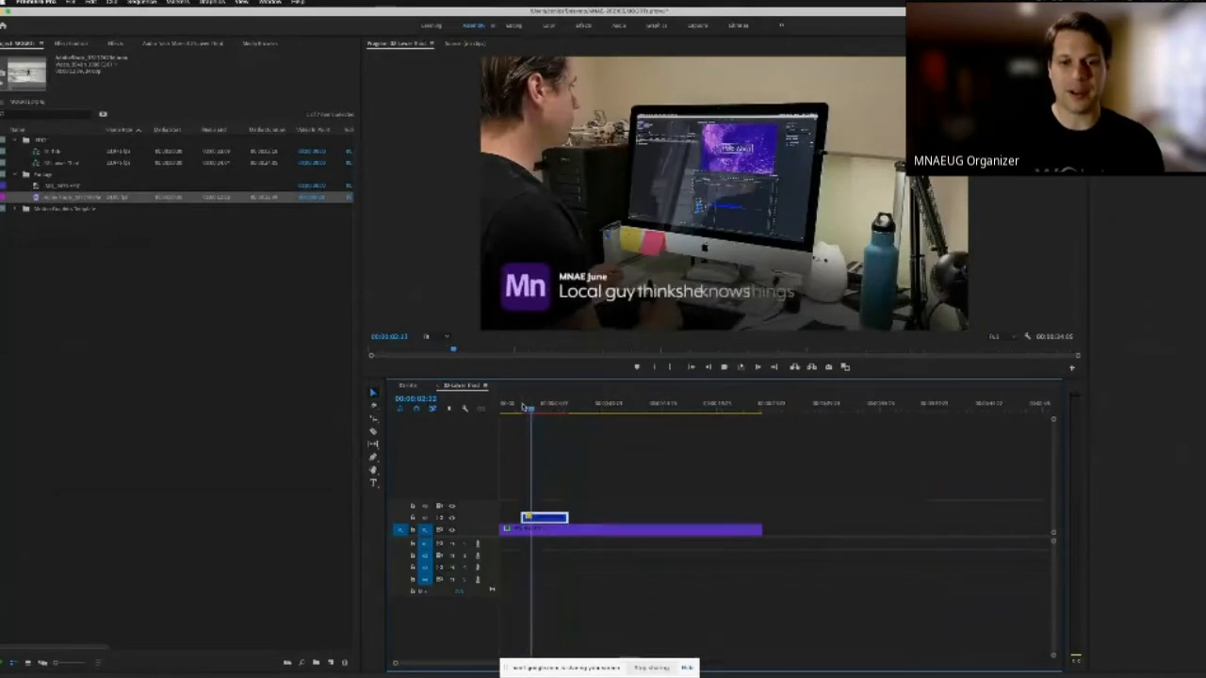
key(space)
Step: Back in After Effects, give the lower third a mid-timeline duration marker and toggle its protected region on and off
key(super+Tab)
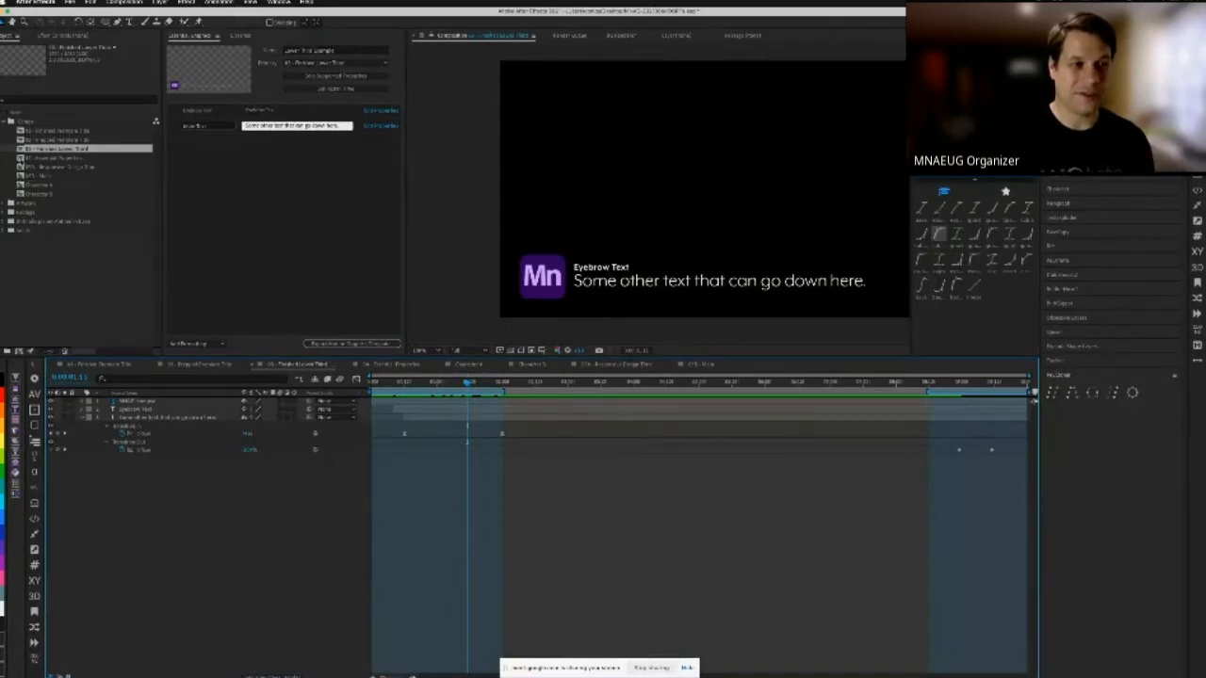
drag(543, 387, 571, 395)
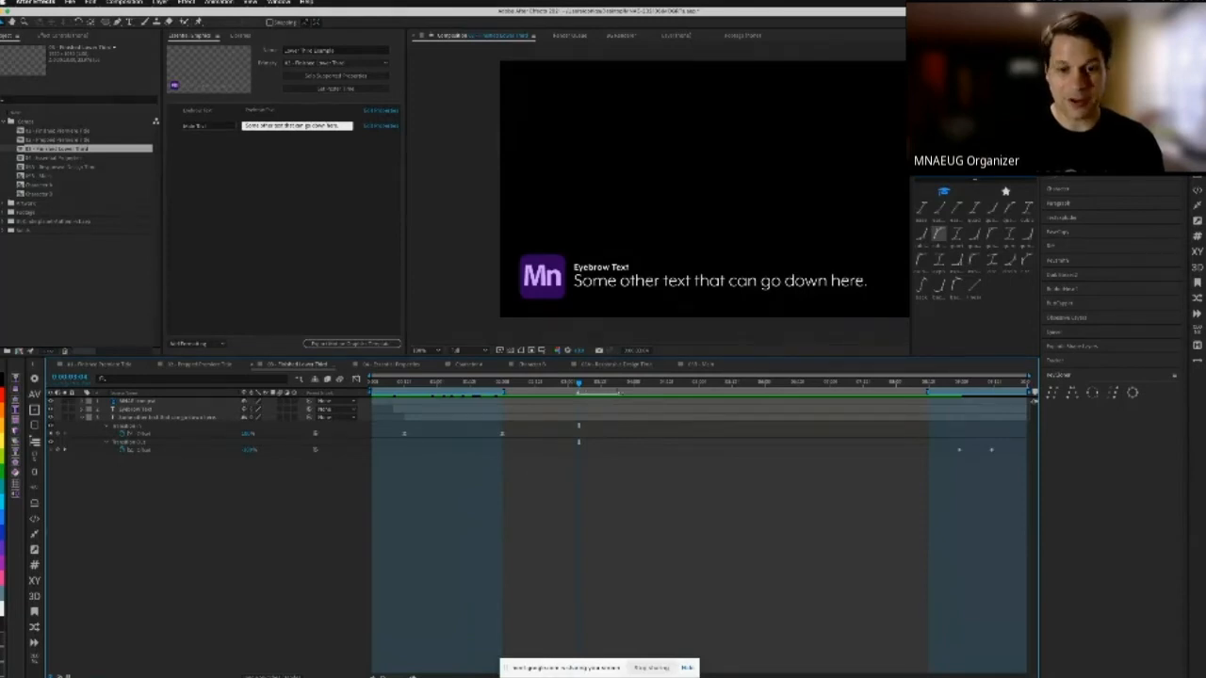
right_click(578, 394)
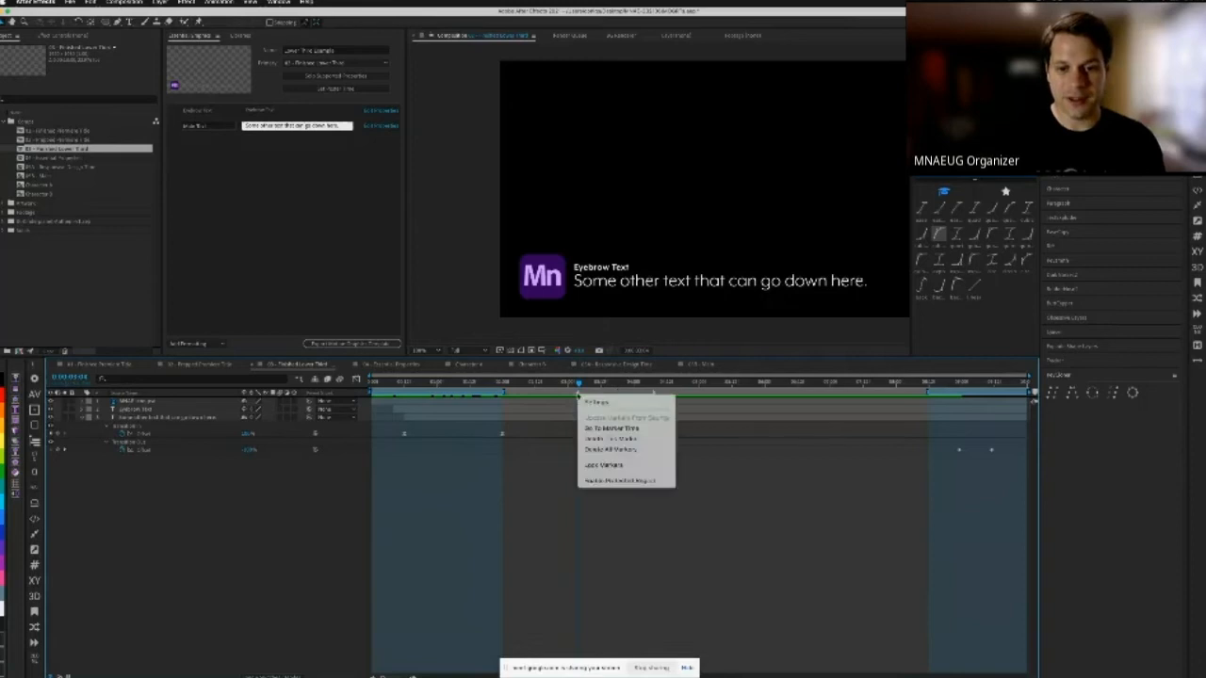
click(616, 481)
drag(578, 384, 588, 384)
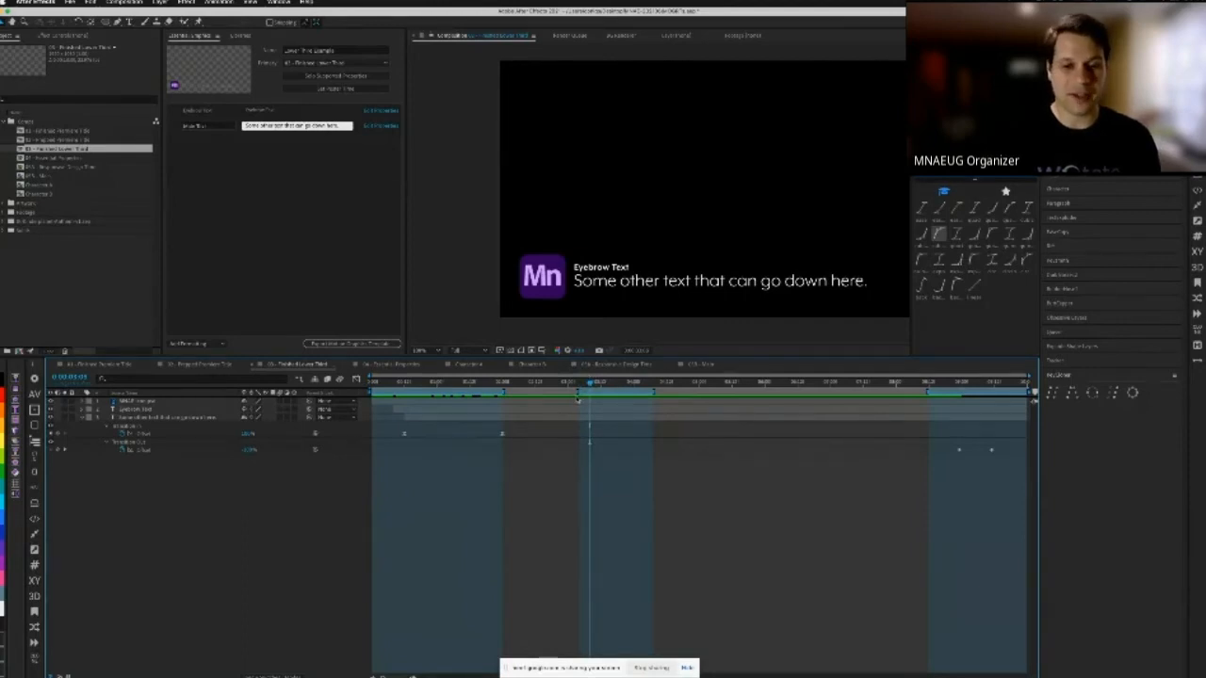
right_click(589, 390)
click(597, 479)
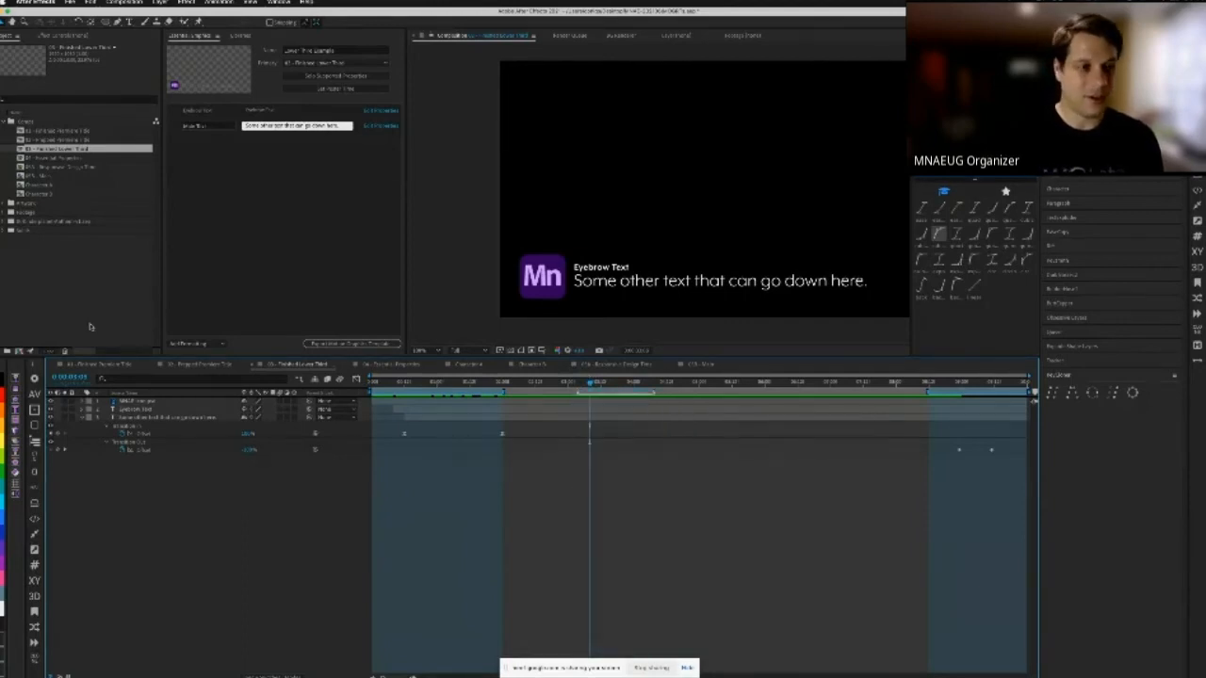
Step: Open the 04 - Essential Properties composition and make it the primary composition in Essential Graphics
click(21, 158)
double_click(21, 157)
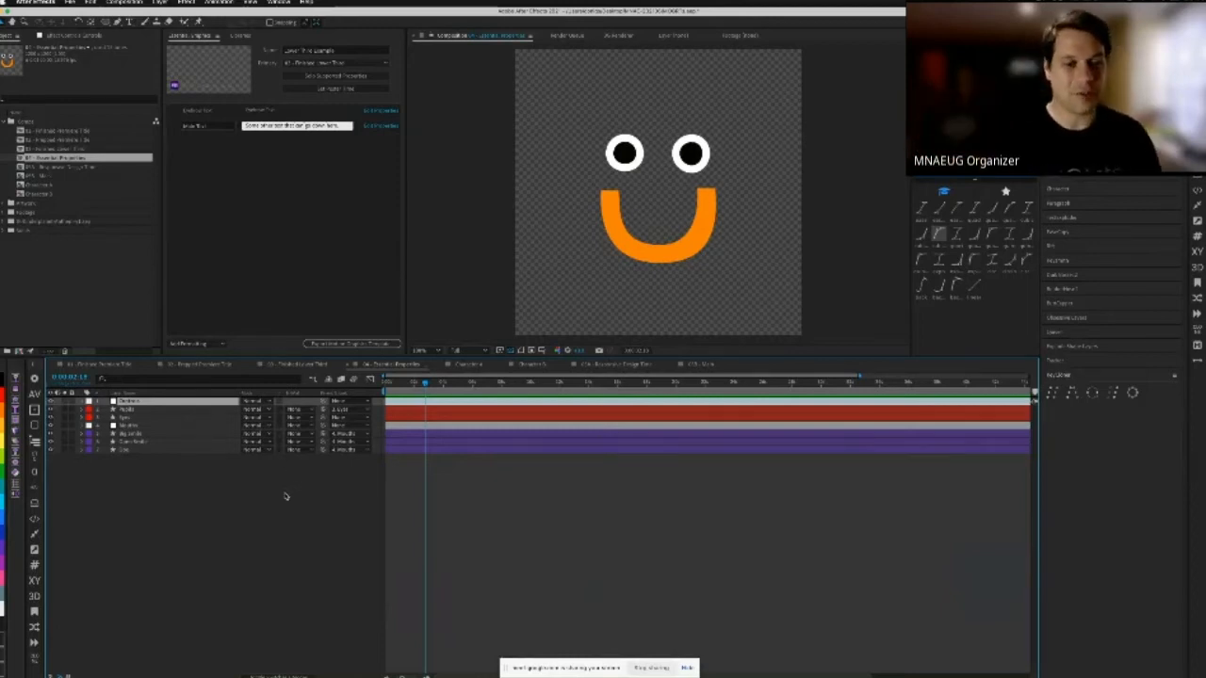
click(266, 516)
click(130, 403)
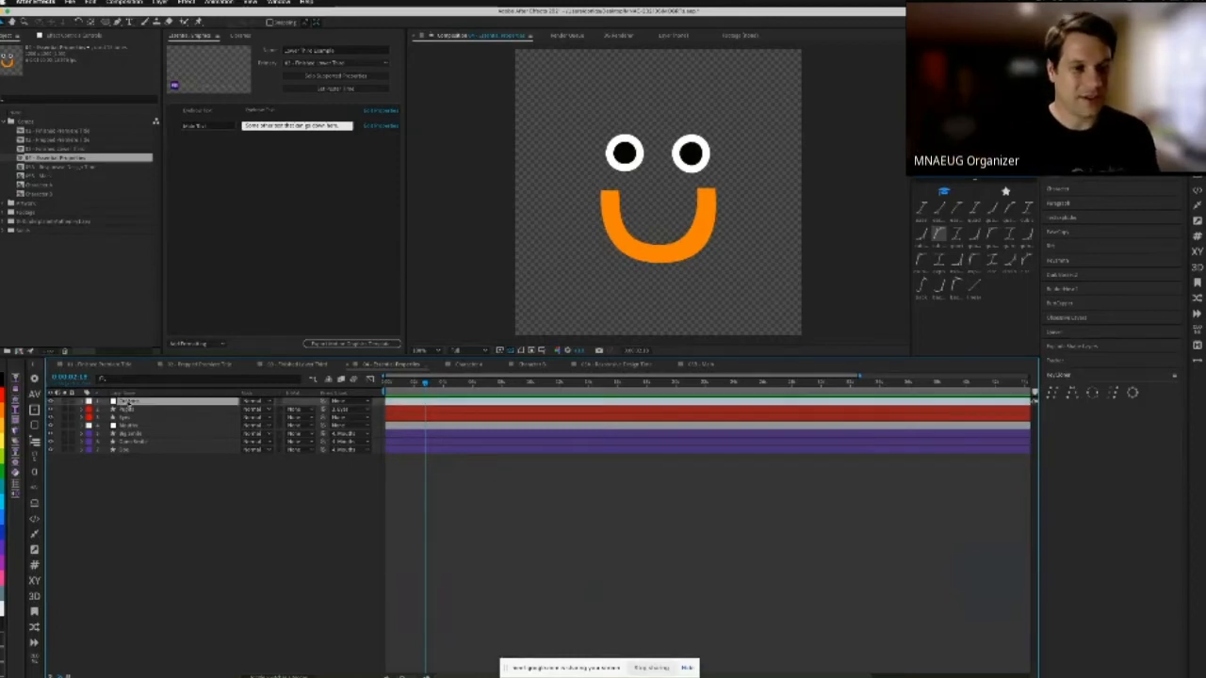
click(335, 63)
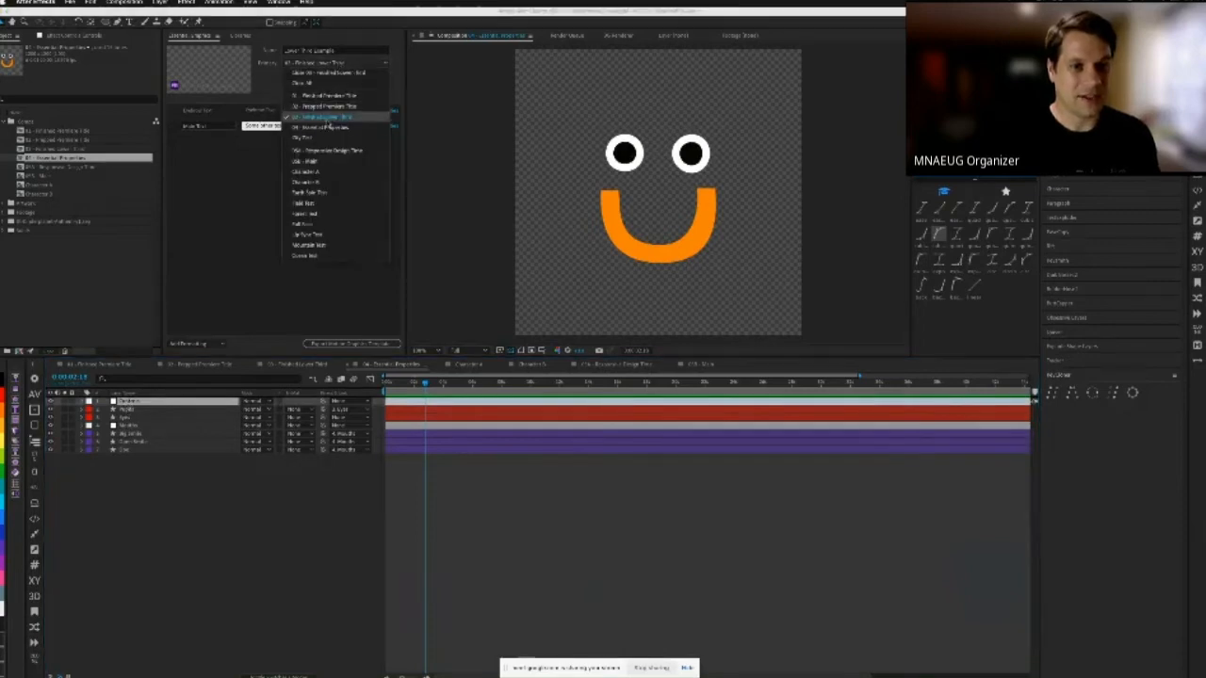
click(328, 127)
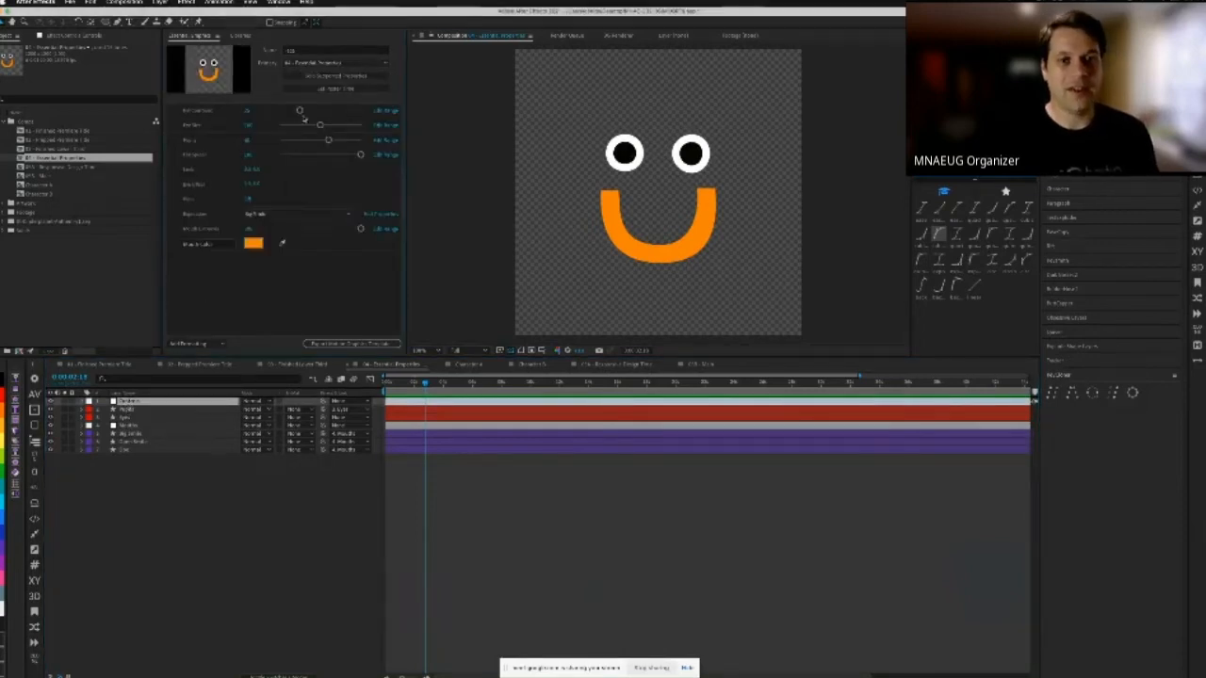
Step: Enlarge the face's eyes and raise the Eye Spread slider range's maximum to 200 to spread them wider
drag(320, 126, 418, 153)
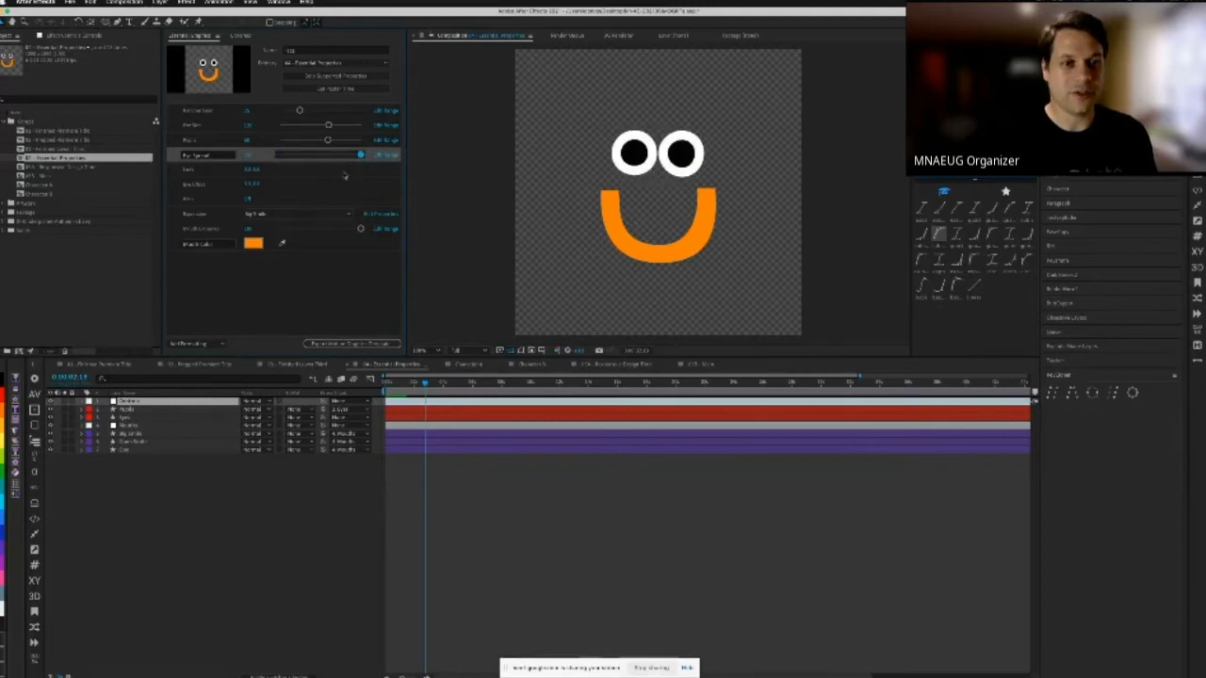
click(384, 156)
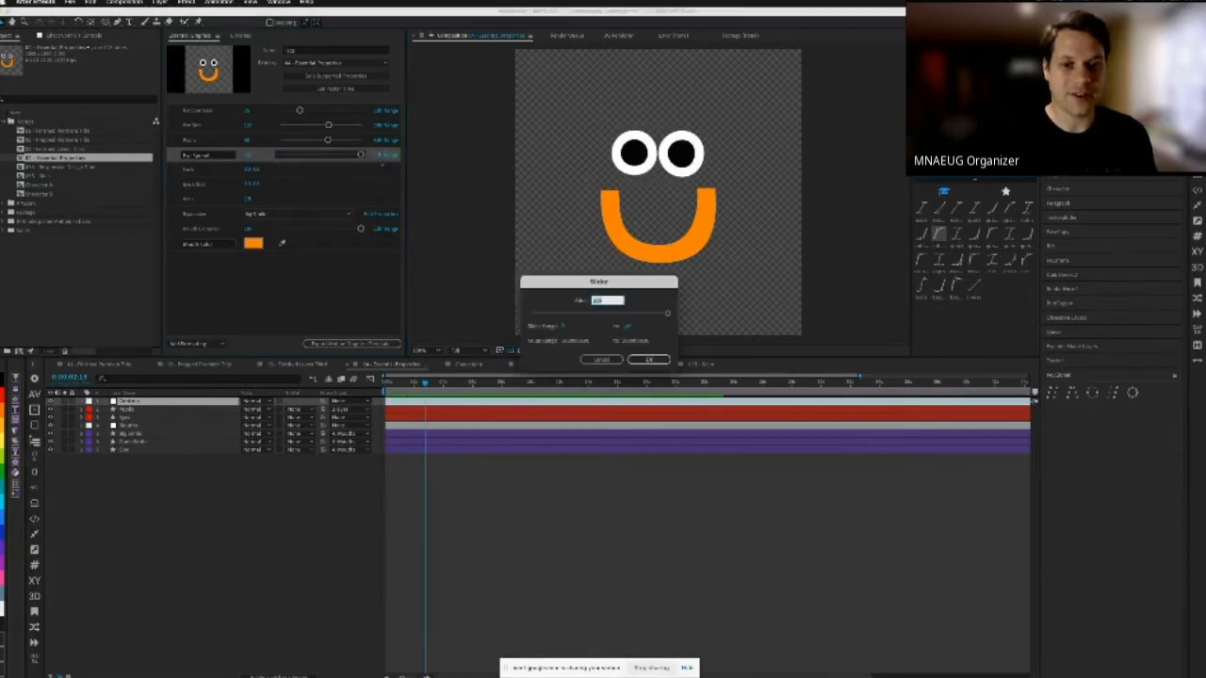
double_click(626, 326)
text(200)
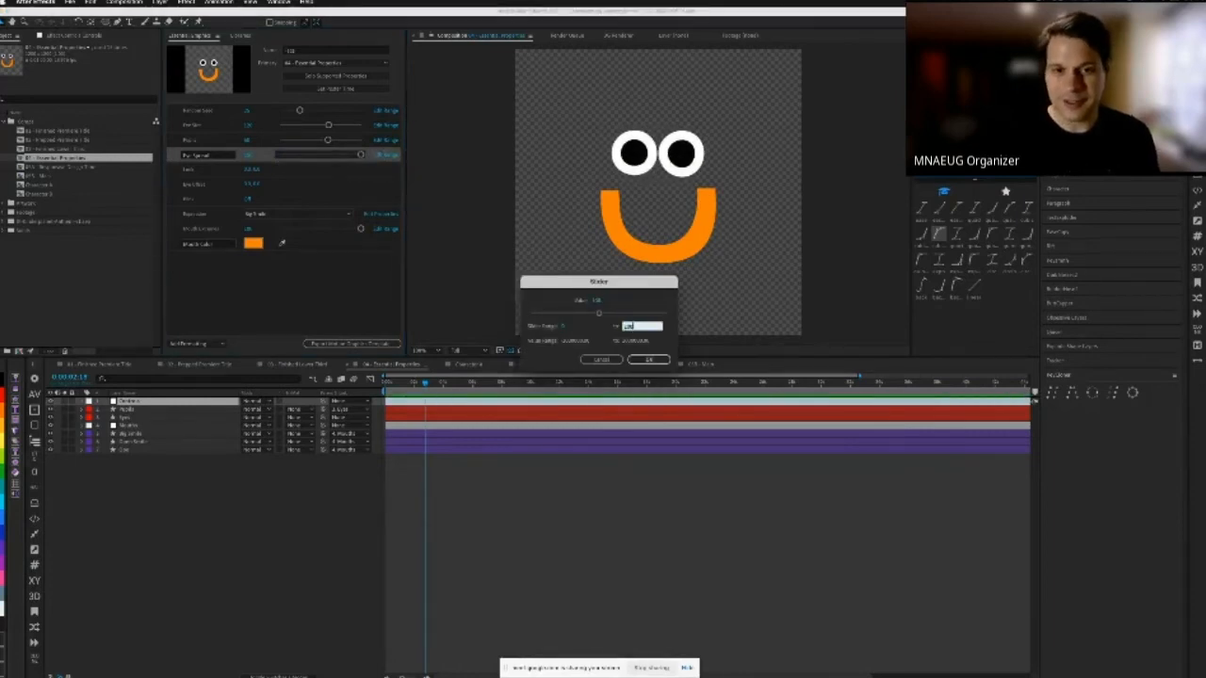
key(Return)
drag(321, 154, 382, 160)
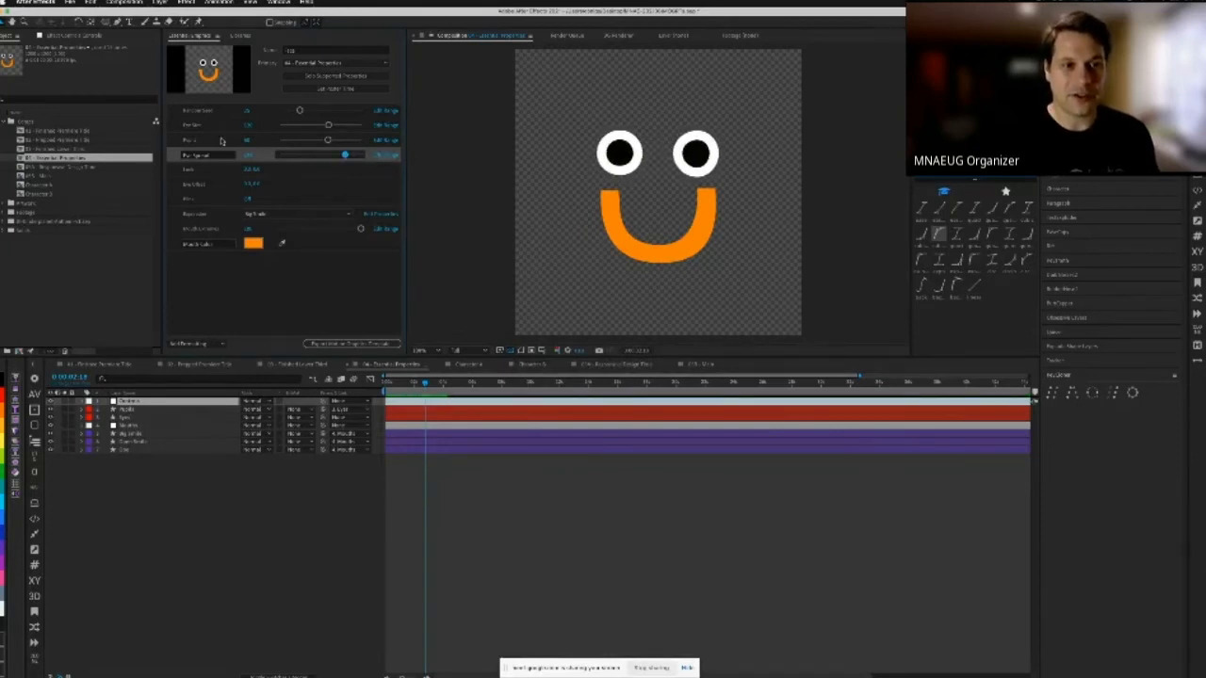
Step: Try shifting the eyes with the Look control and reset its value to 0
drag(248, 171, 250, 221)
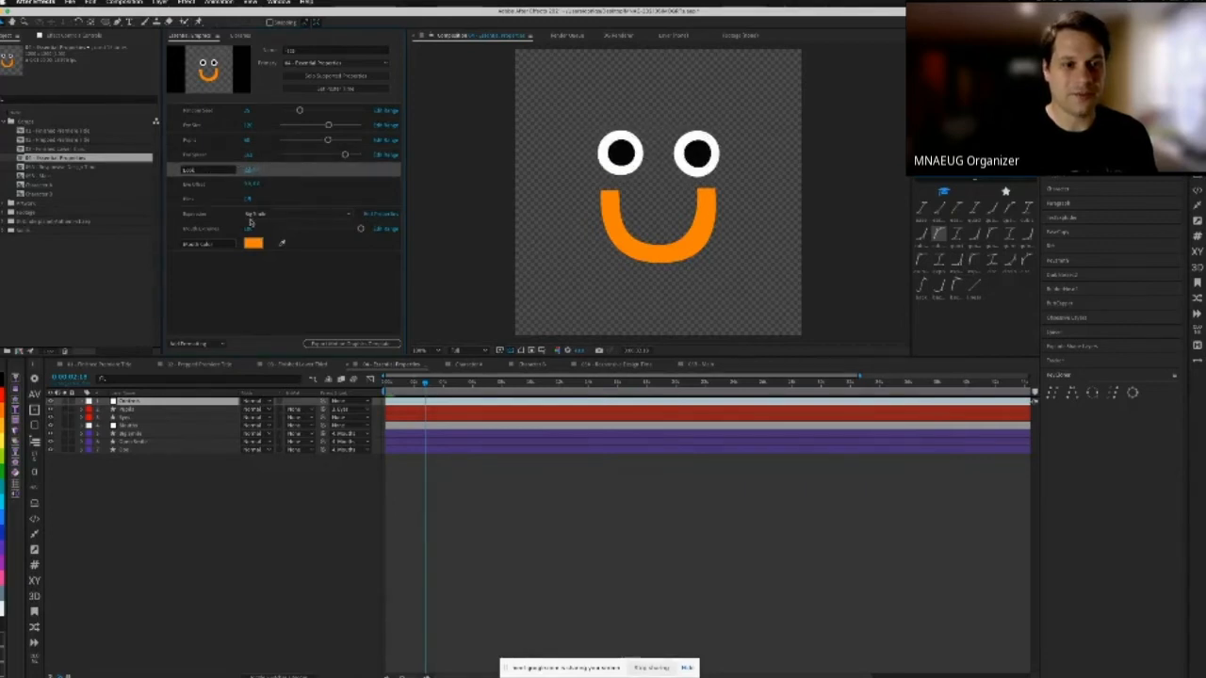
click(248, 171)
text(0)
key(Return)
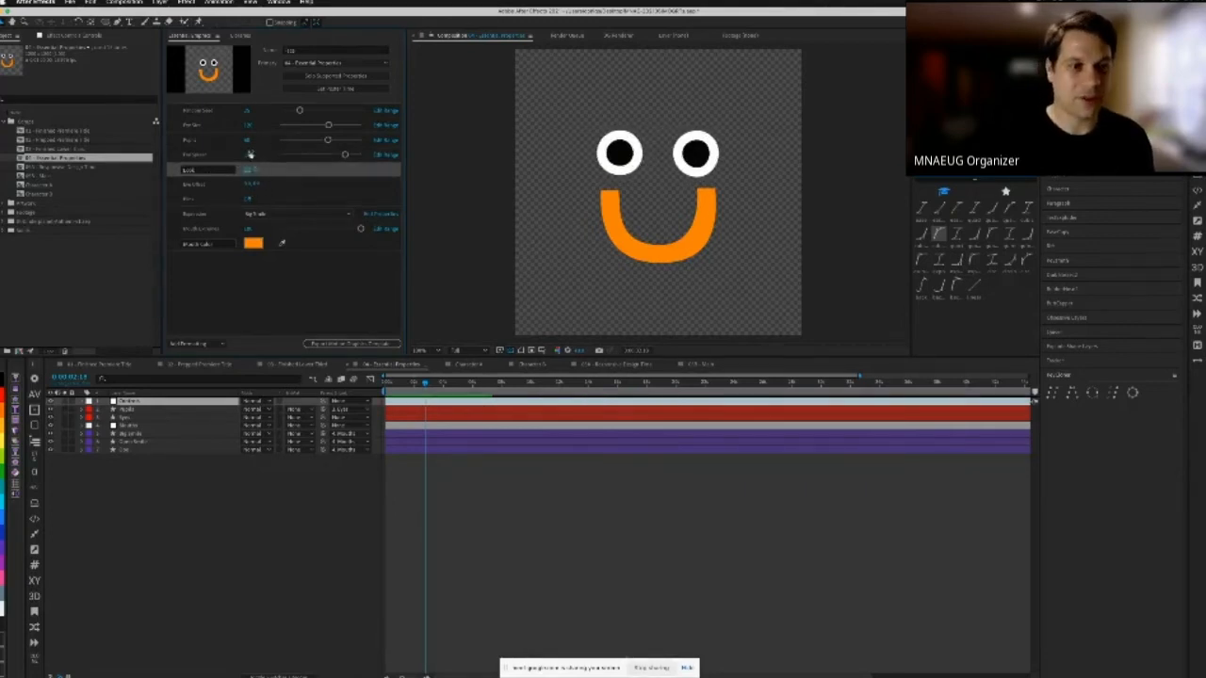
Step: Set the Eye Spread property to 160
click(249, 154)
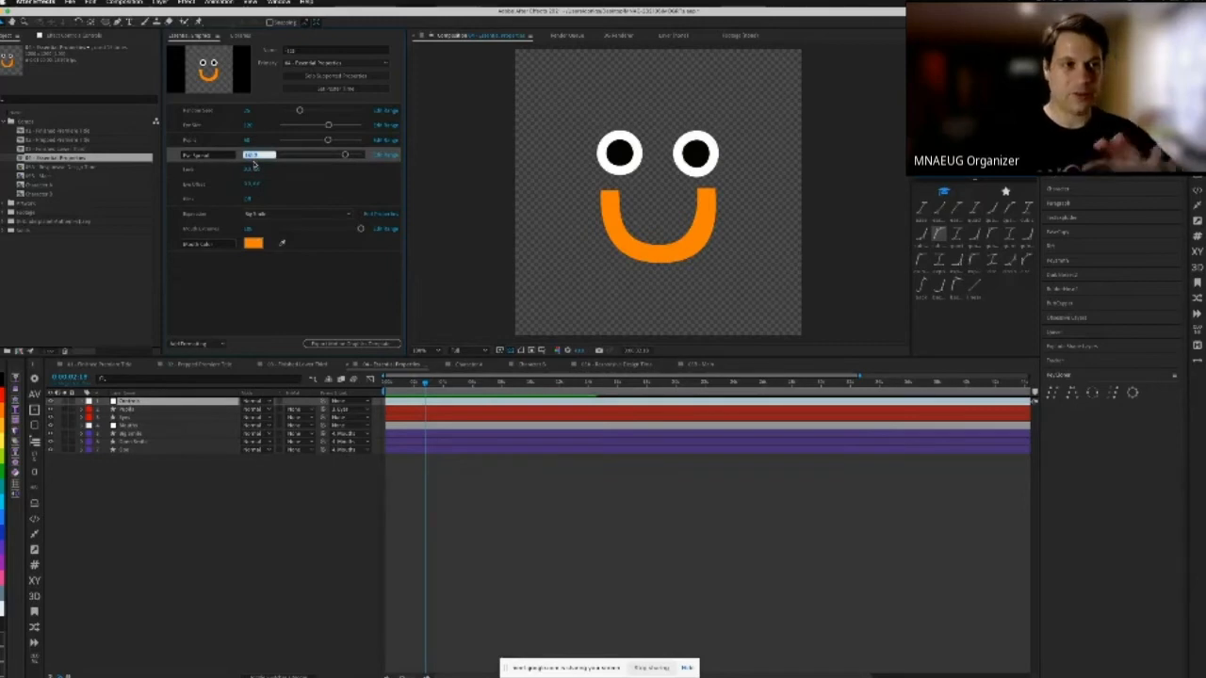
text(160)
click(49, 285)
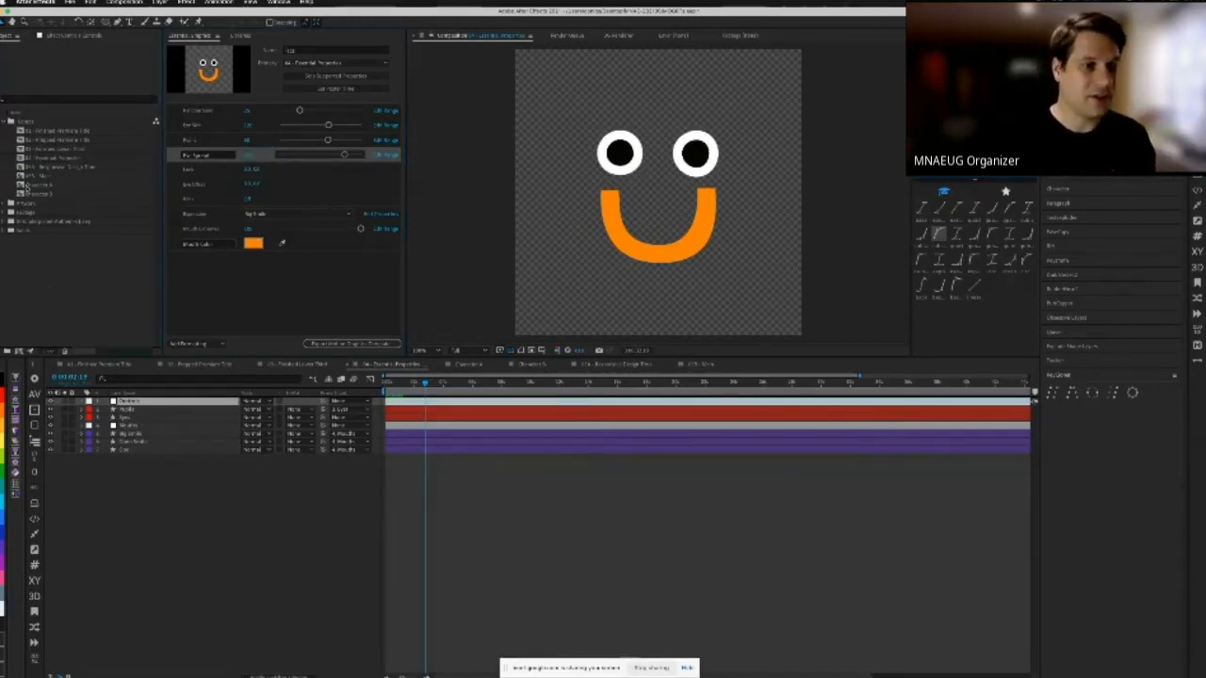
Step: Open the Character A composition and commit a Pupils override on its nested 04 - Essential Properties layer
click(22, 185)
double_click(22, 186)
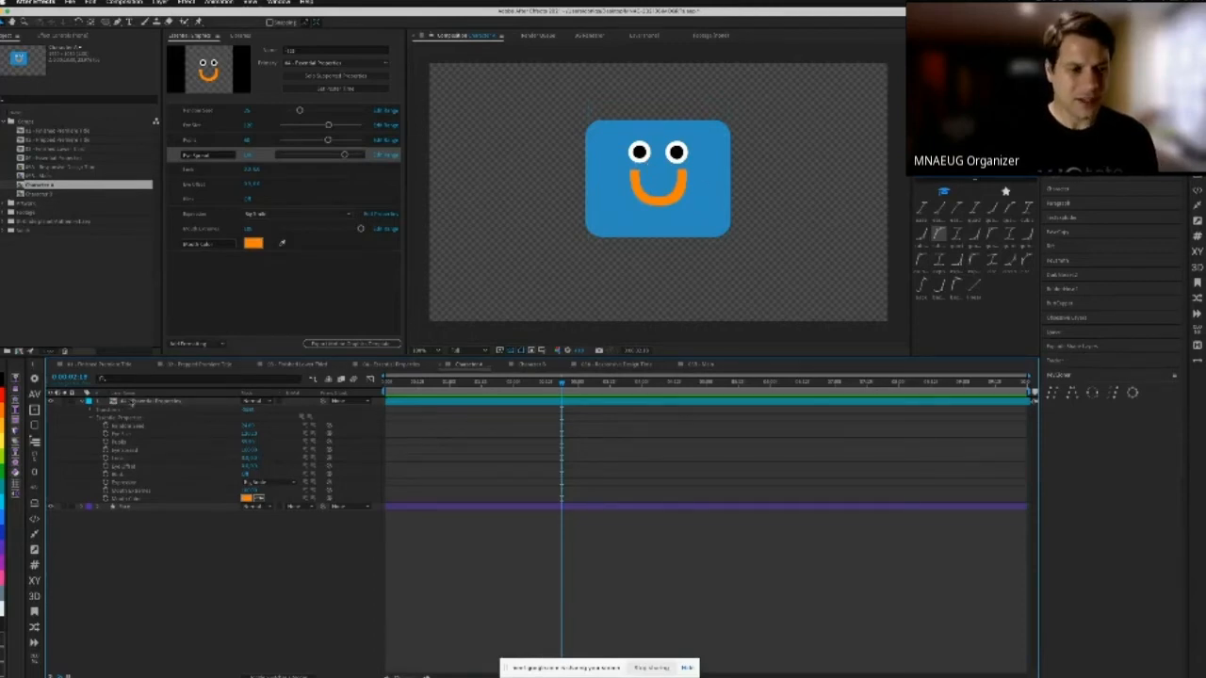
click(132, 401)
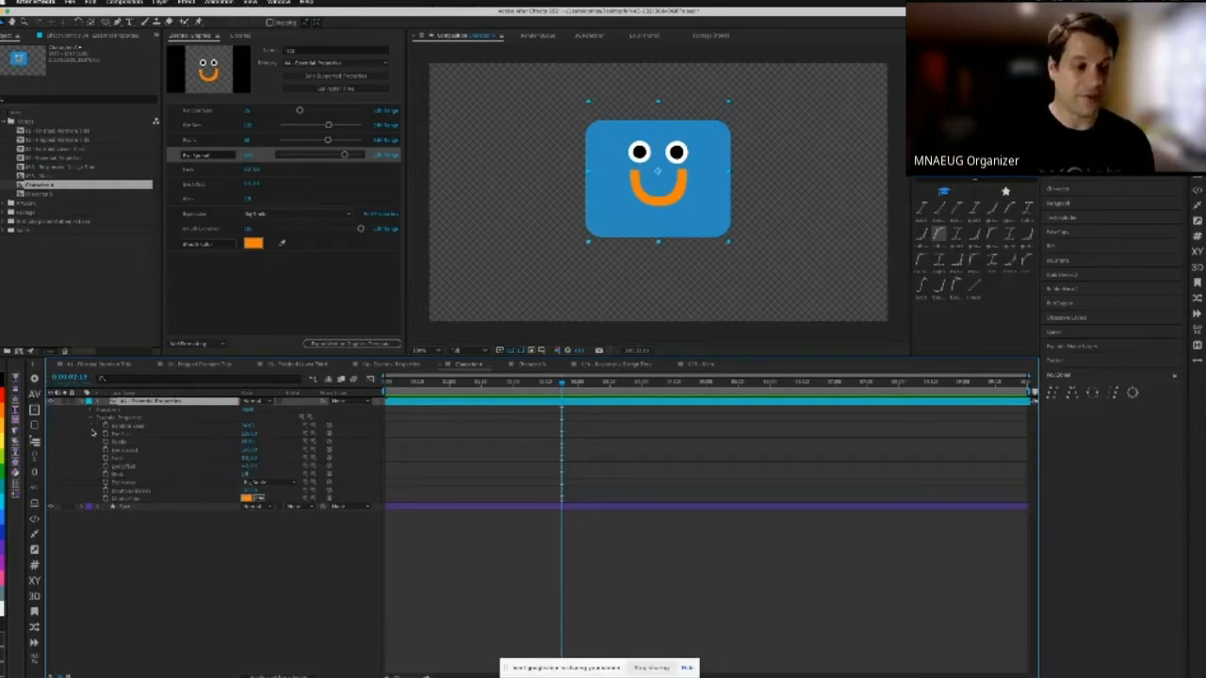
click(249, 442)
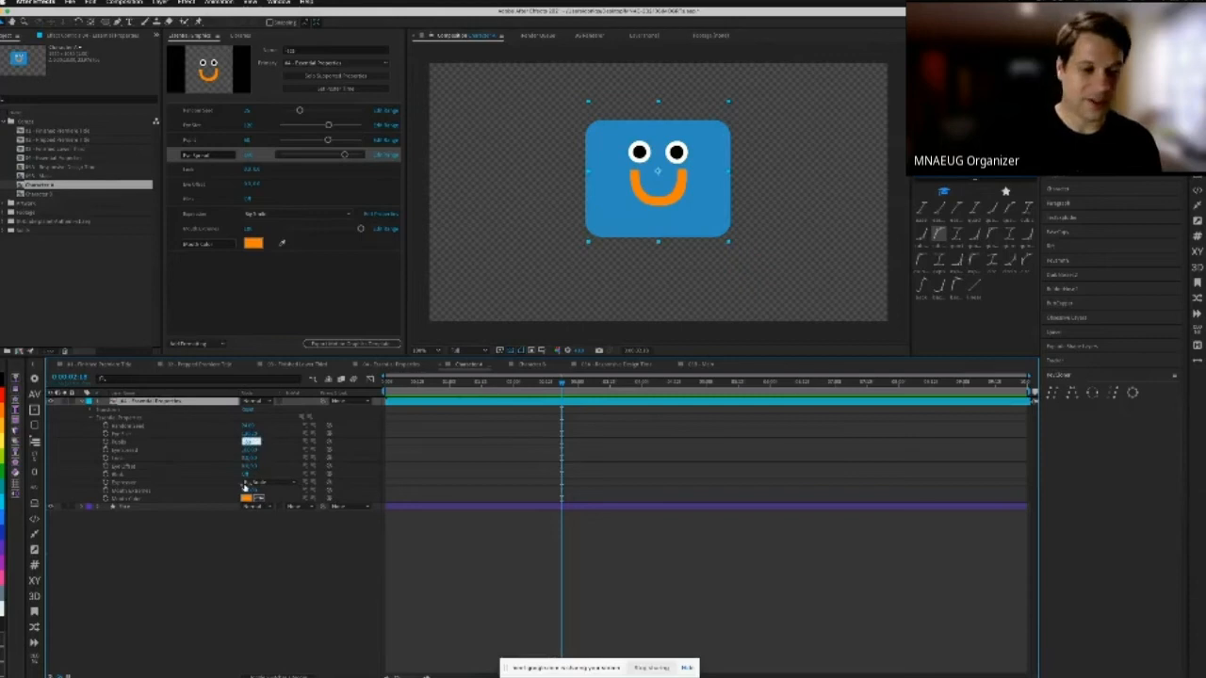
key(Return)
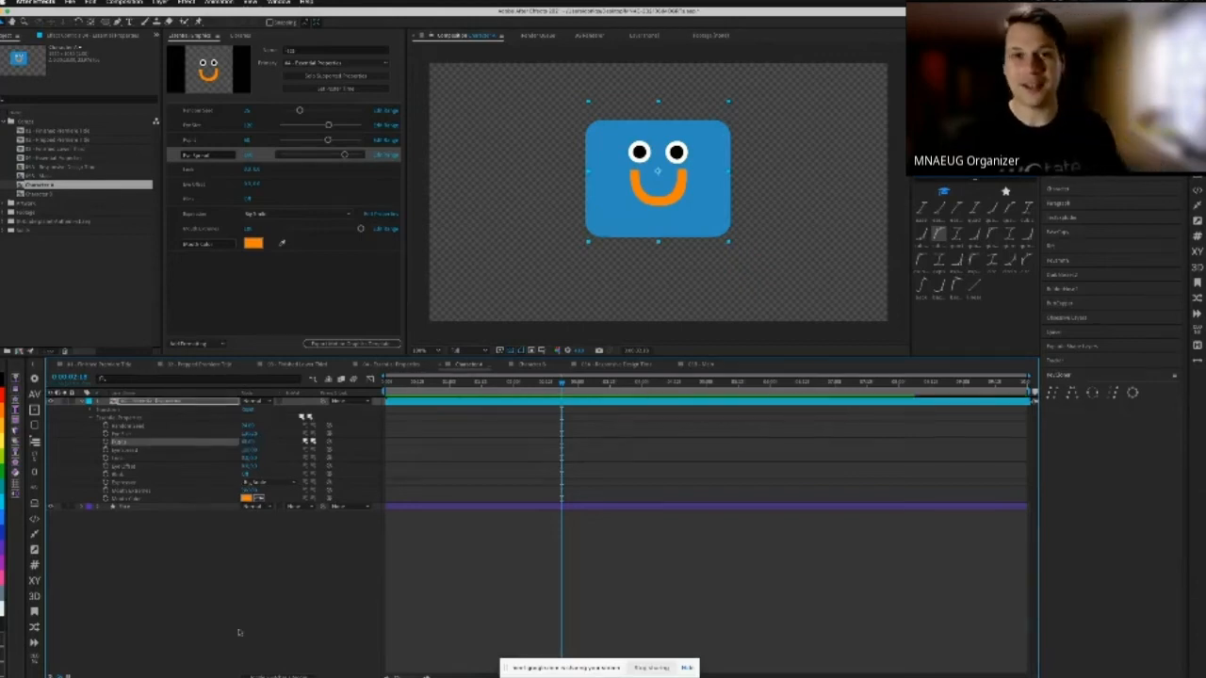
click(136, 560)
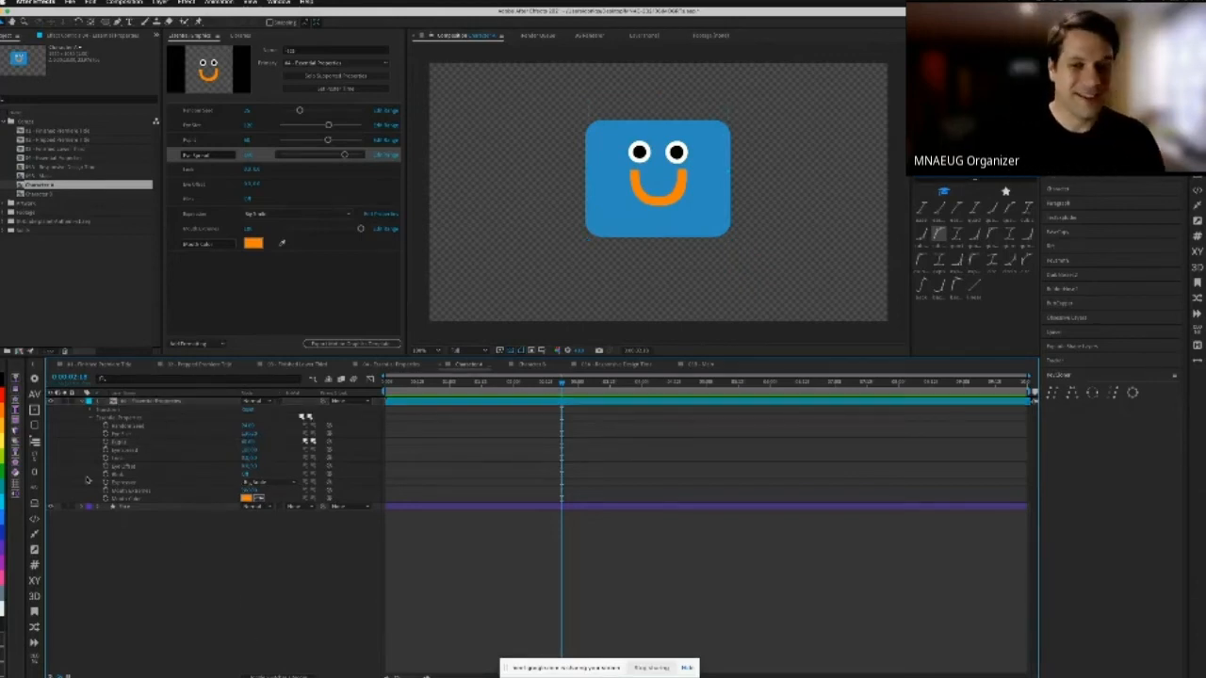
Step: Move the playhead to frame 23 in Character A and increase the nested layer's Eye Spread to move the eyes apart
mouse_move(446, 385)
mouse_down()
mouse_move(404, 384)
mouse_move(438, 384)
mouse_up()
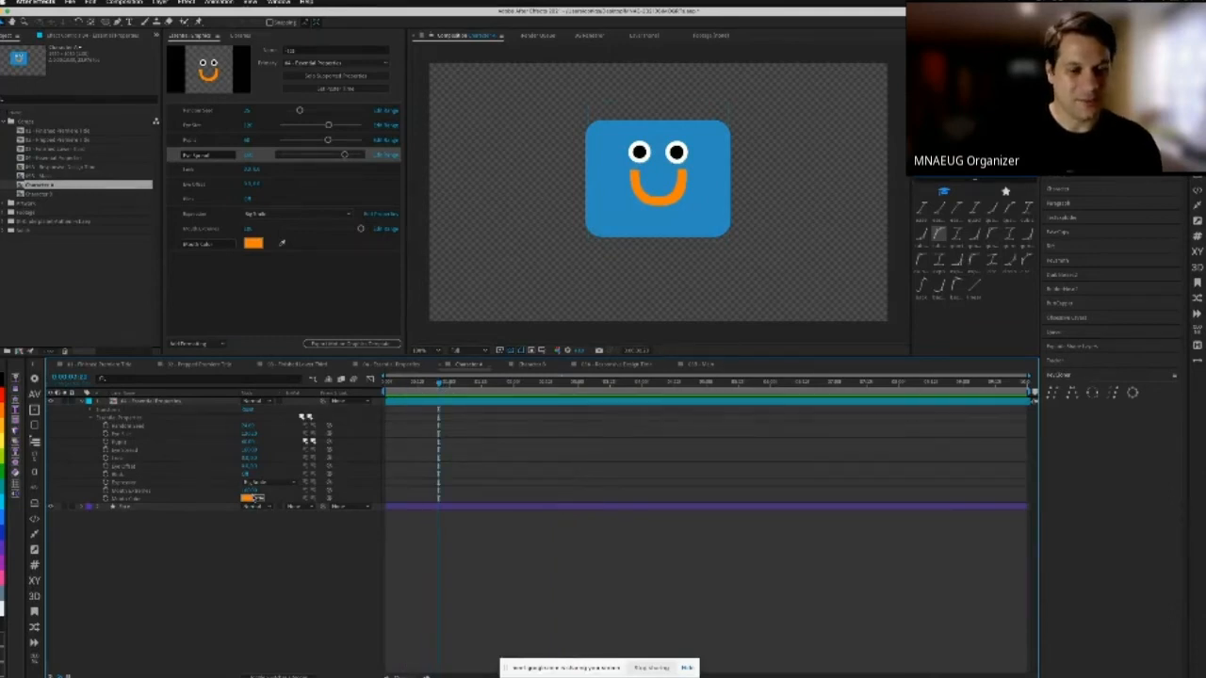
click(125, 449)
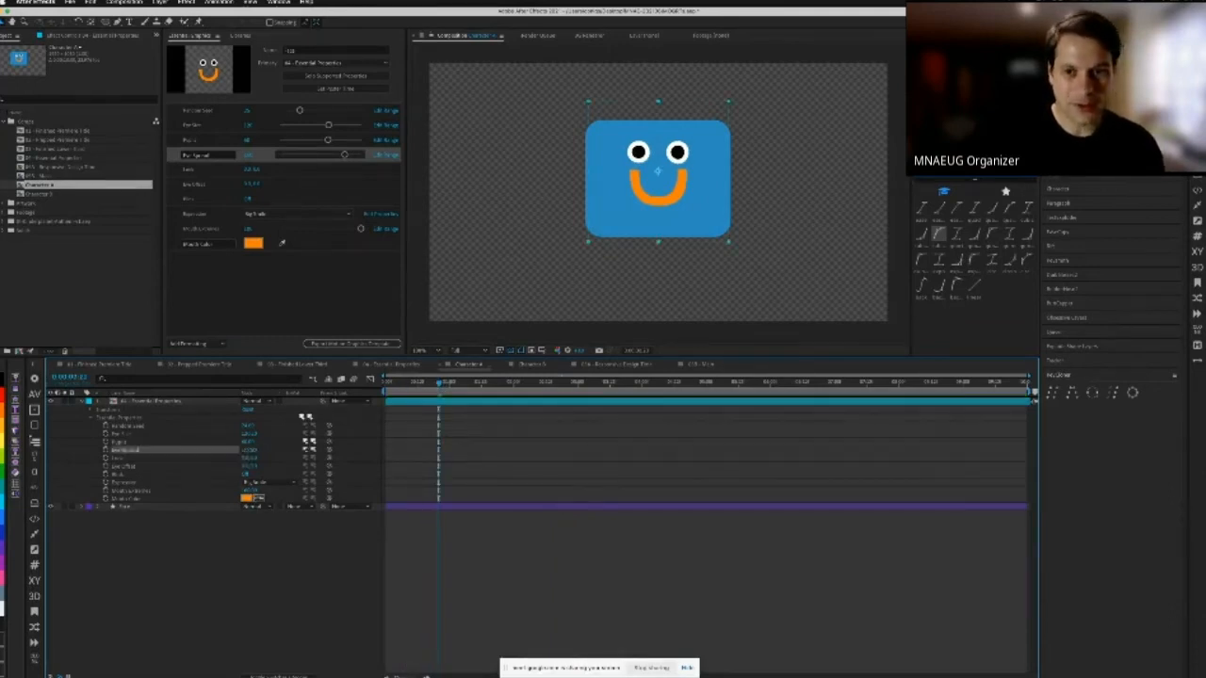
drag(249, 449, 296, 450)
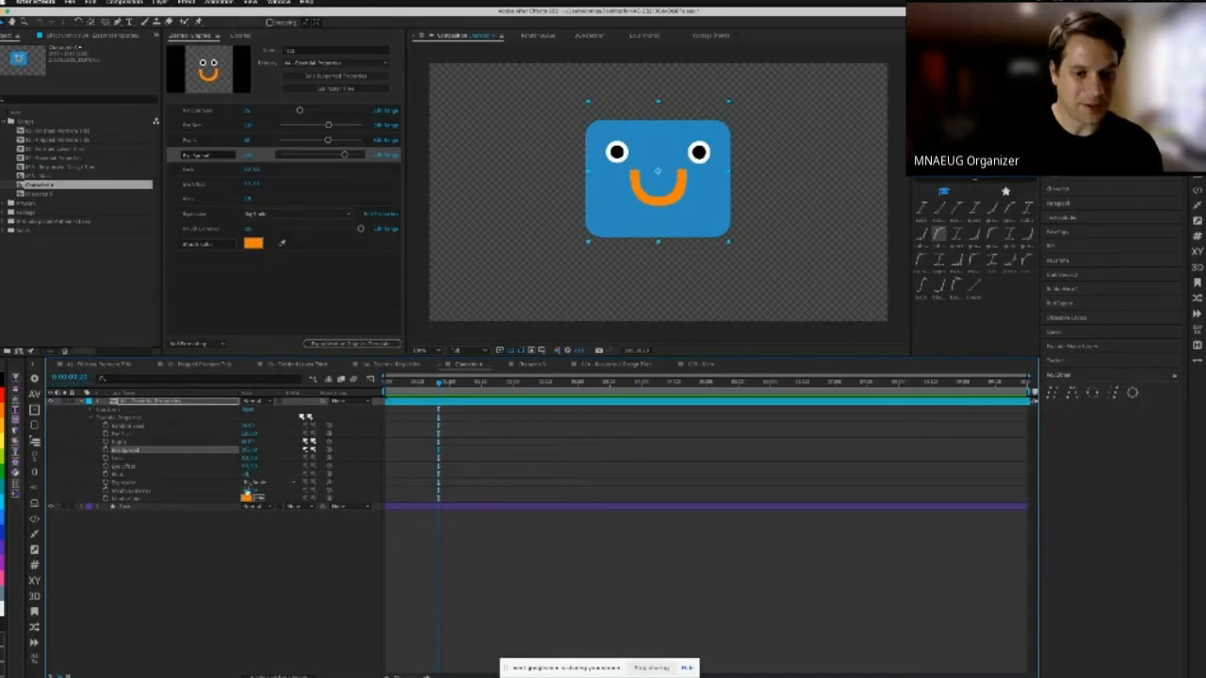
Step: Keyframe the nested face's Blink property in Character A, off at the start, on at the current frame and off a couple of frames further
click(115, 475)
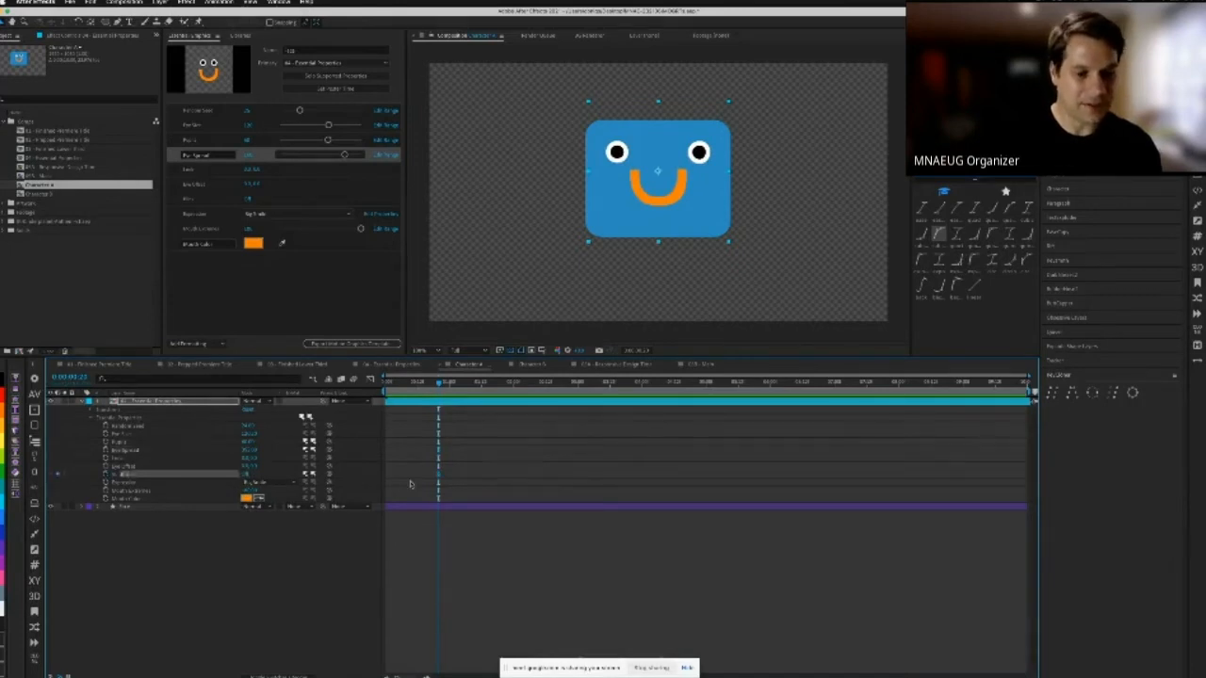
drag(439, 476, 384, 475)
click(247, 474)
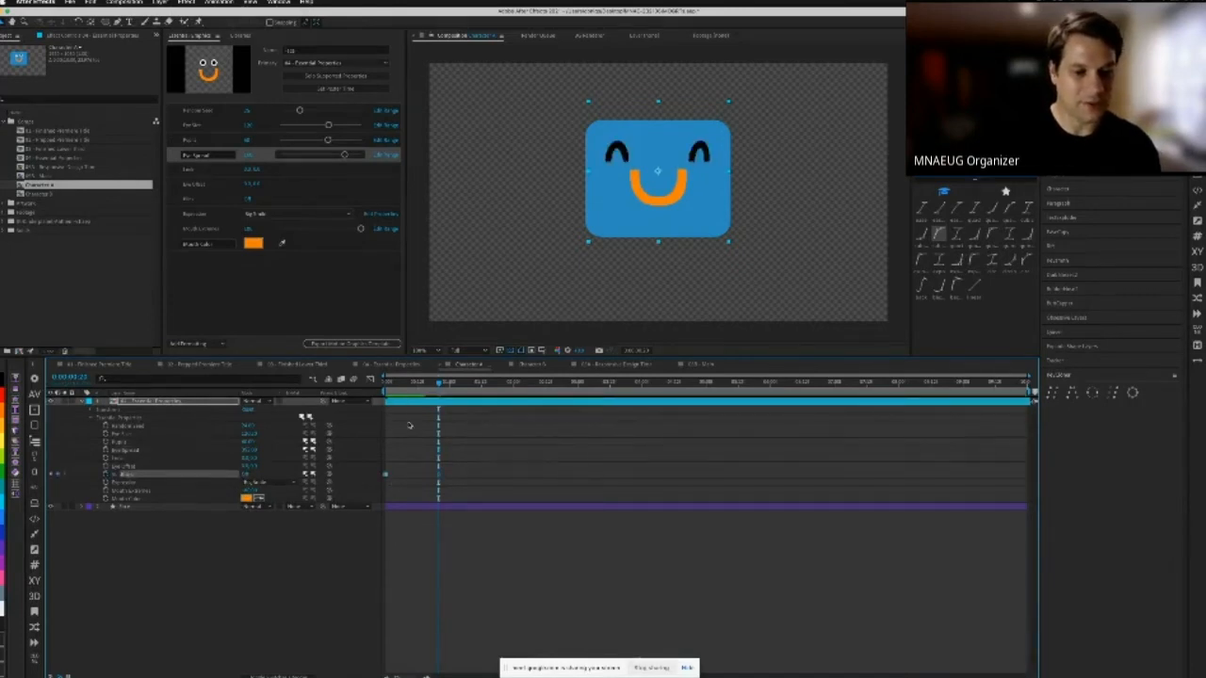
drag(439, 382, 444, 382)
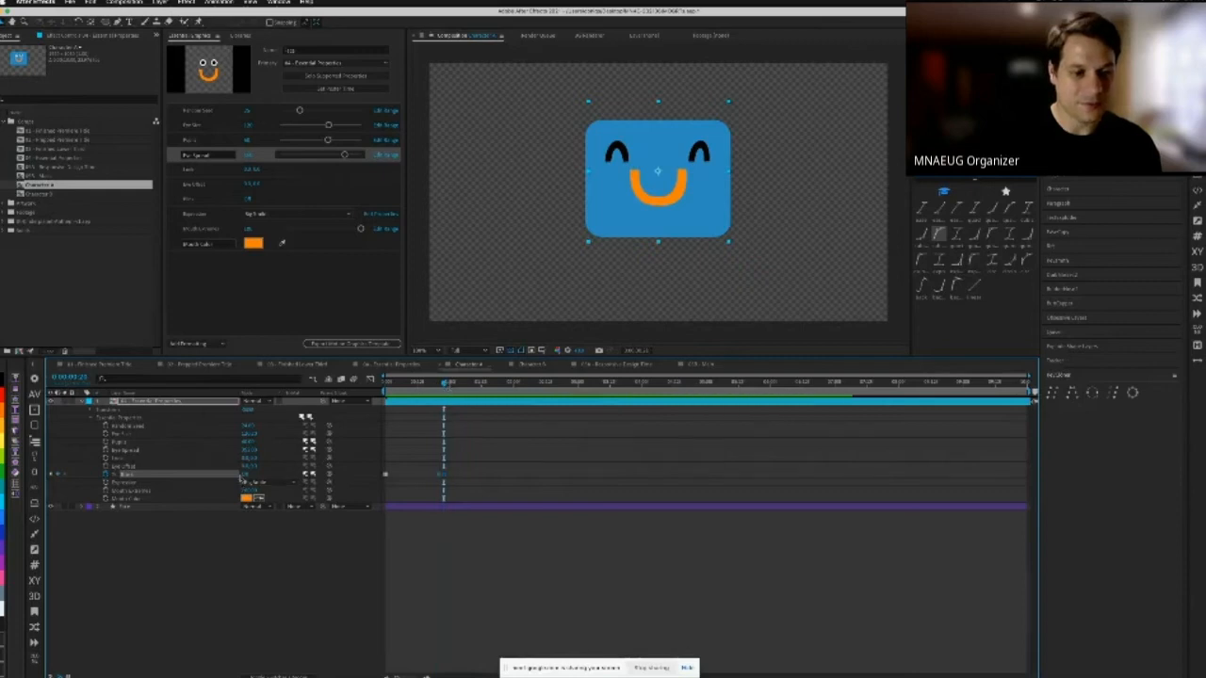
click(244, 474)
Step: Add a second brief blink at about 1.5 seconds by keyframing Blink on and off again
click(484, 382)
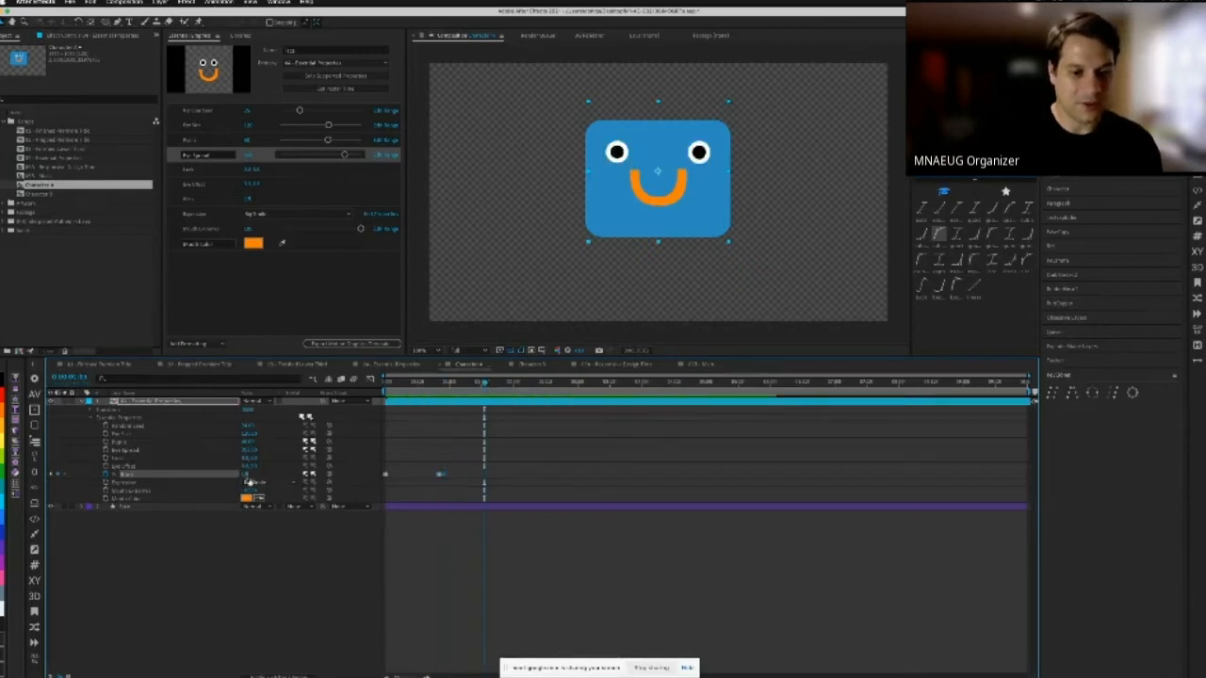
click(248, 475)
click(487, 383)
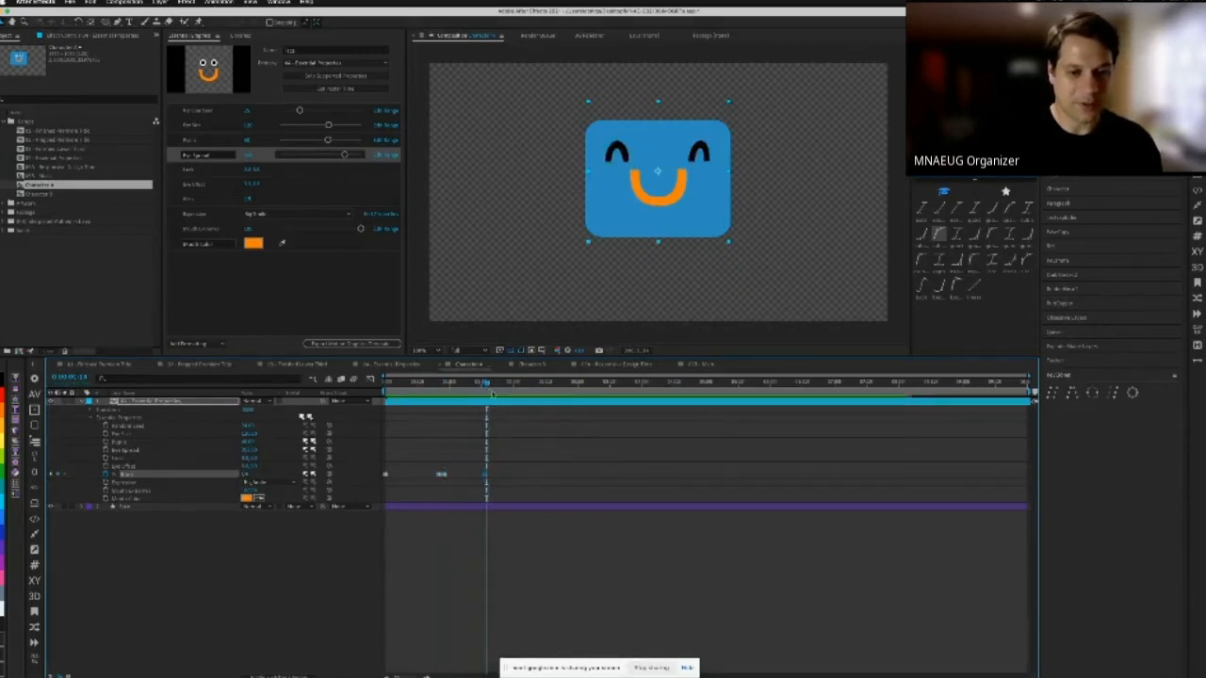
click(248, 476)
Step: Animate the nested layer's Expression from Big Smile at the start to Open Smile just before the two-second mark
click(503, 382)
click(105, 482)
drag(503, 483, 498, 483)
drag(506, 384, 511, 384)
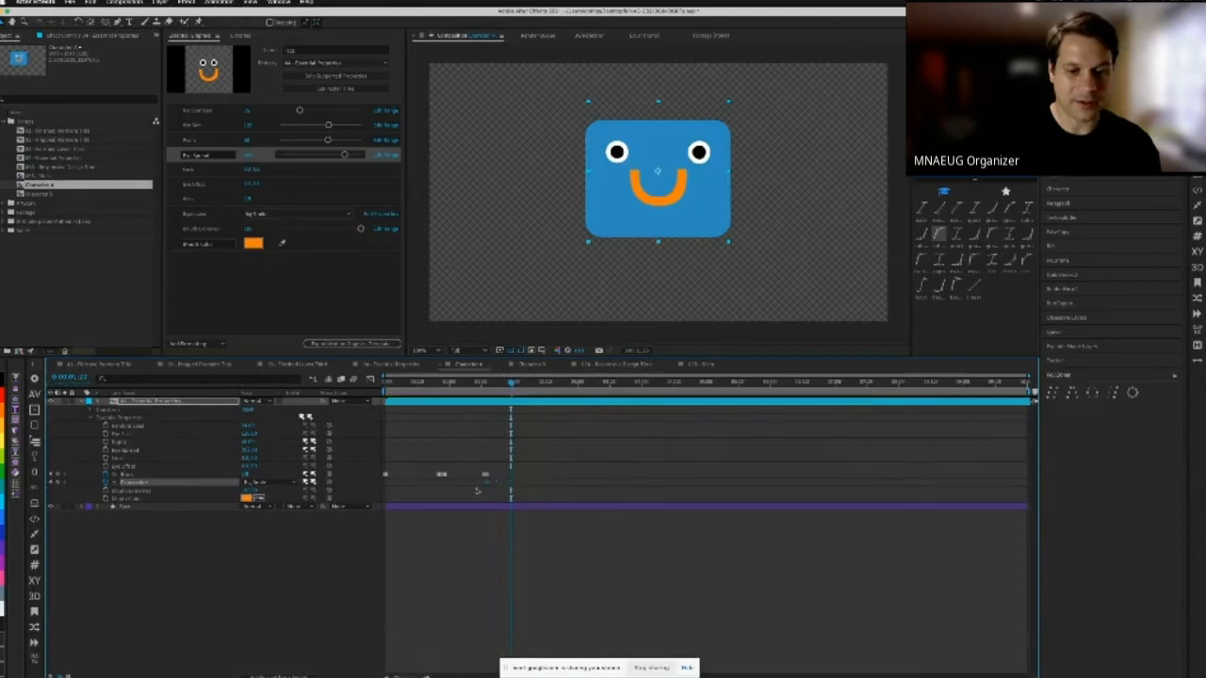
click(268, 482)
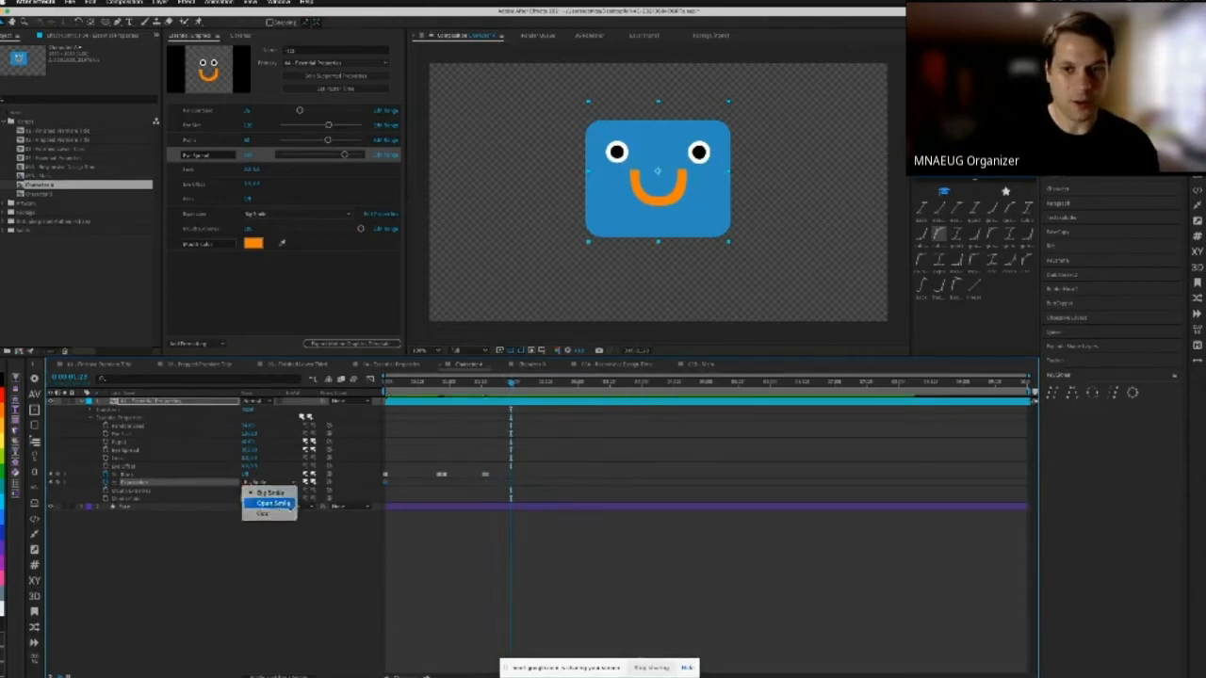
click(268, 501)
Step: Limit Character A's work area to the animated section and preview the blinks and mouth change
click(547, 385)
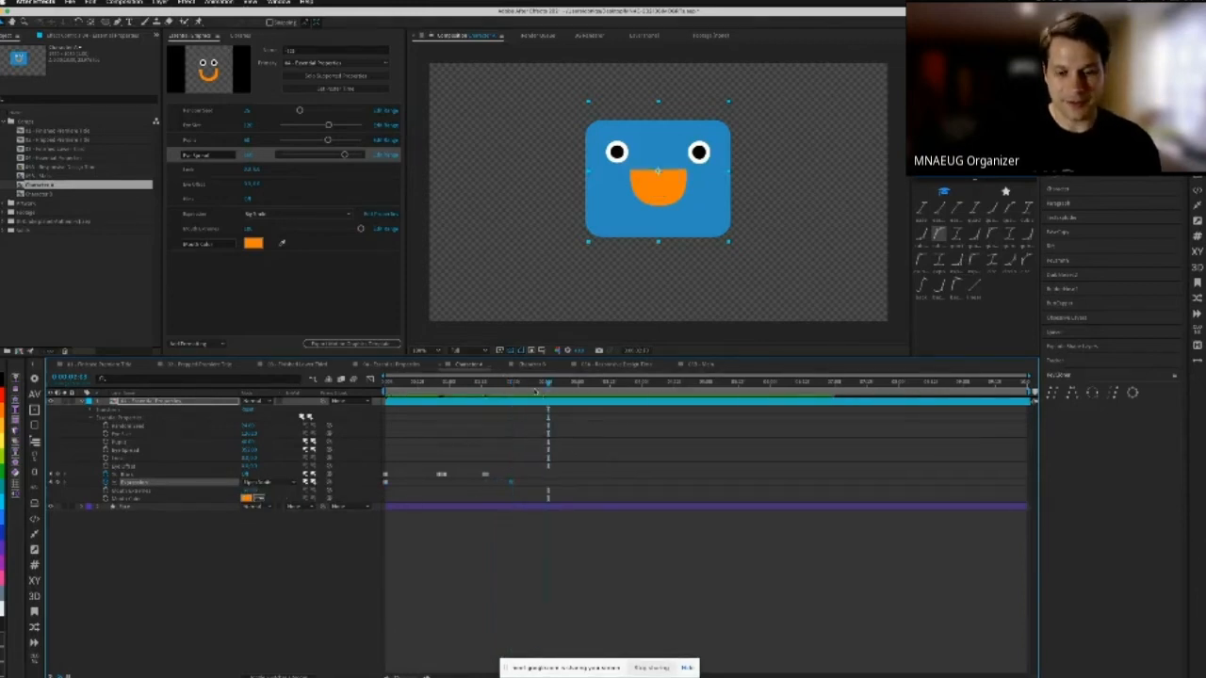
key(Home)
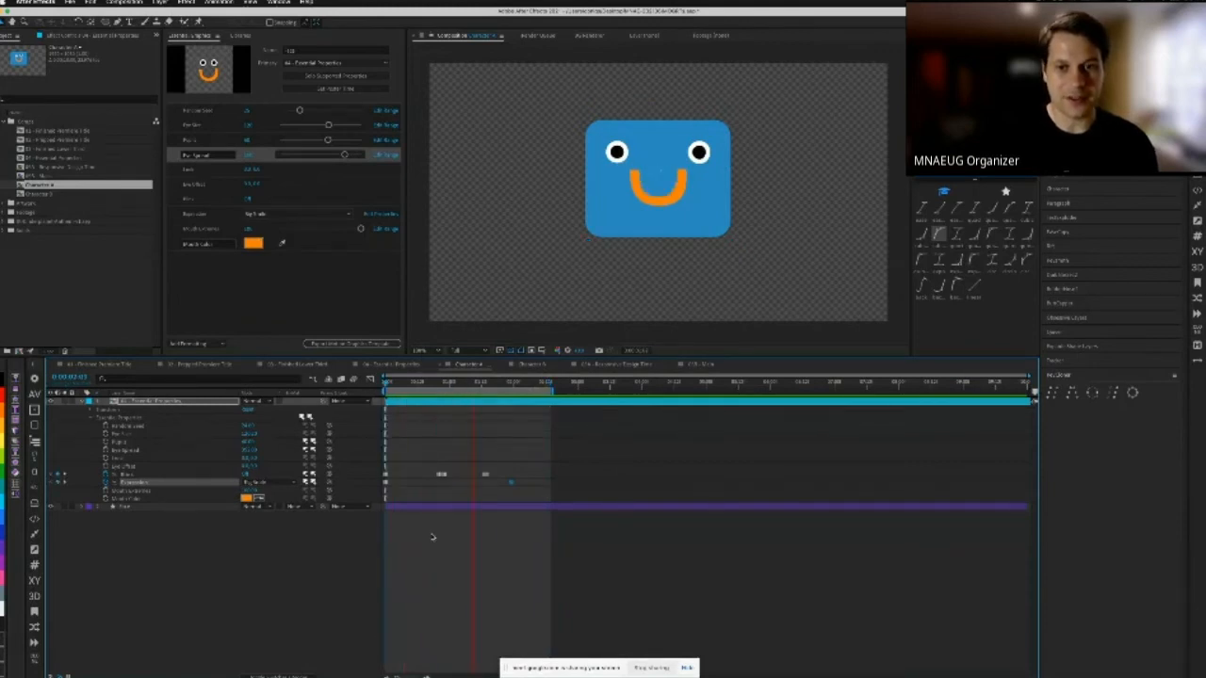
key(space)
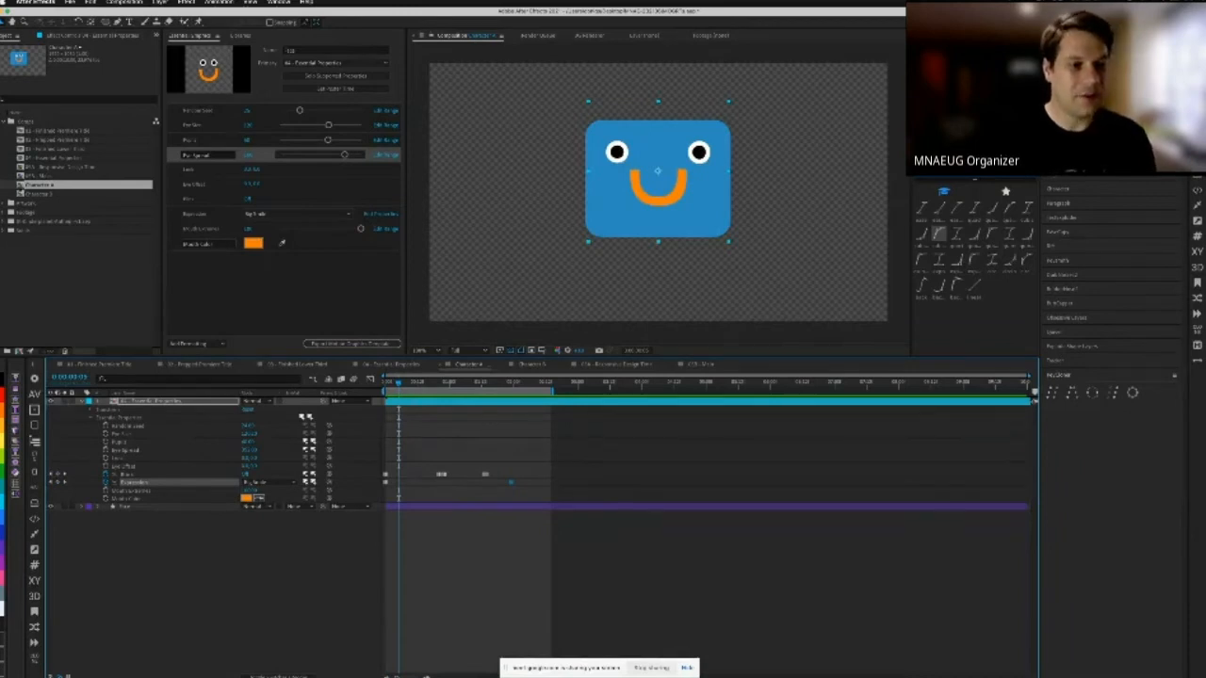
Step: Open the Character B composition, preview it, and override its nested face's Mouth Color with blue
double_click(19, 194)
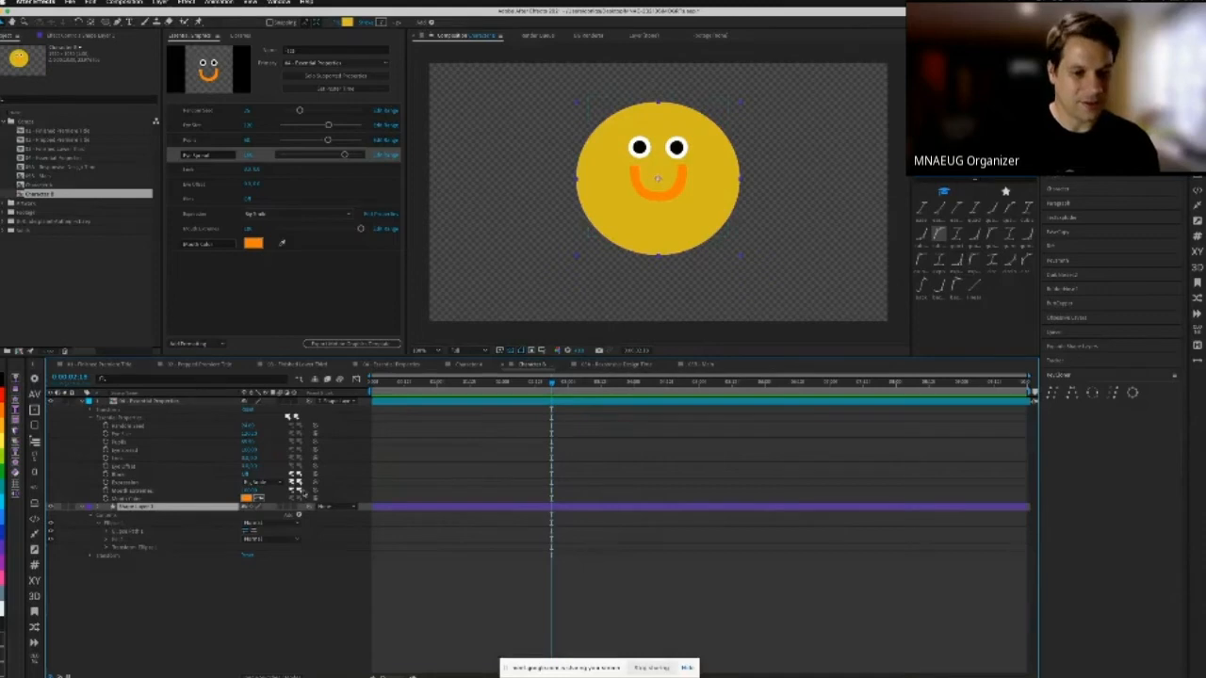
key(space)
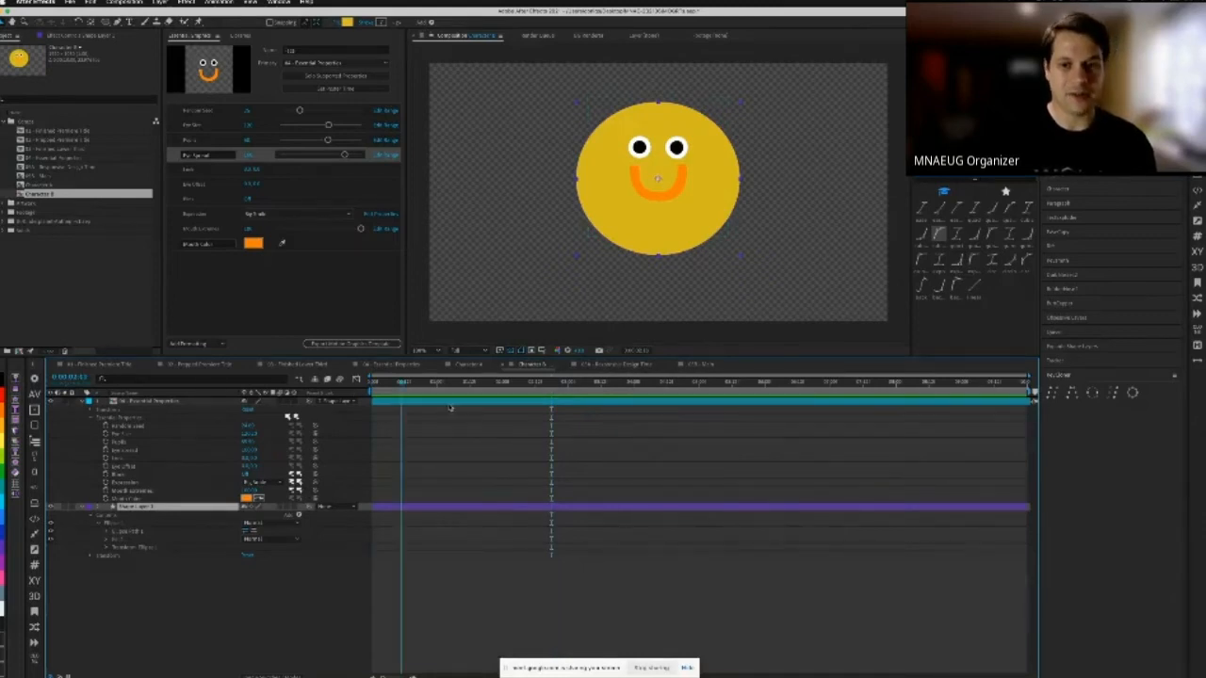
key(space)
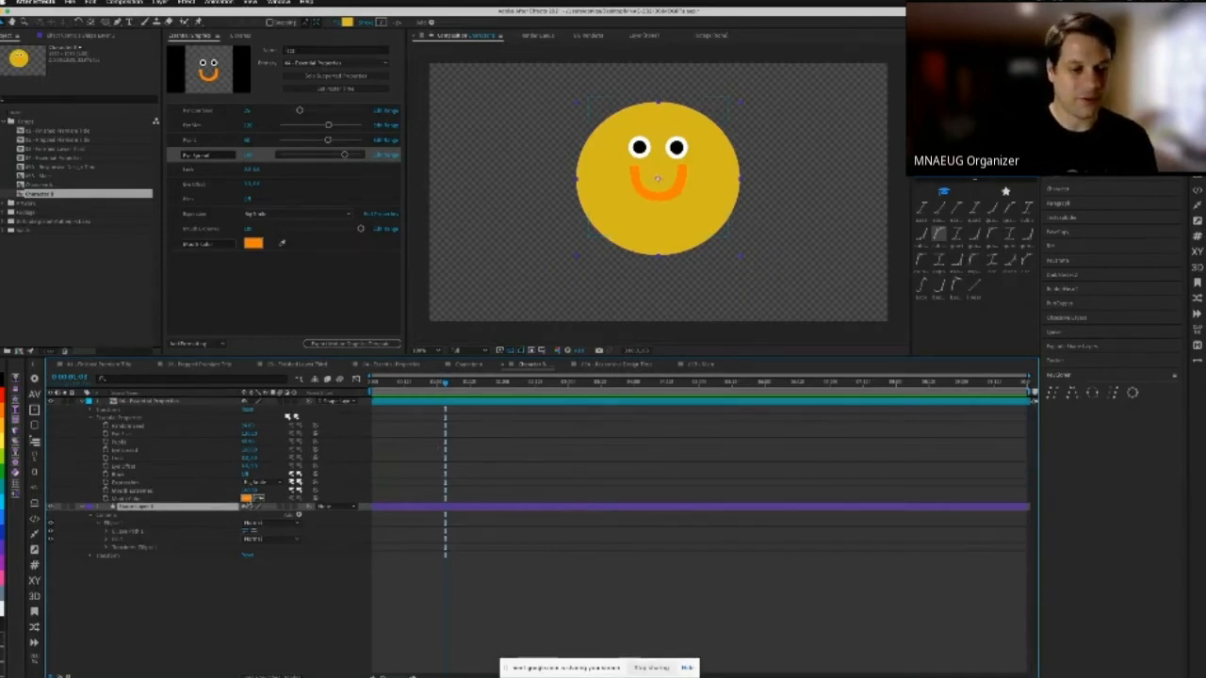
click(250, 500)
drag(281, 327, 280, 314)
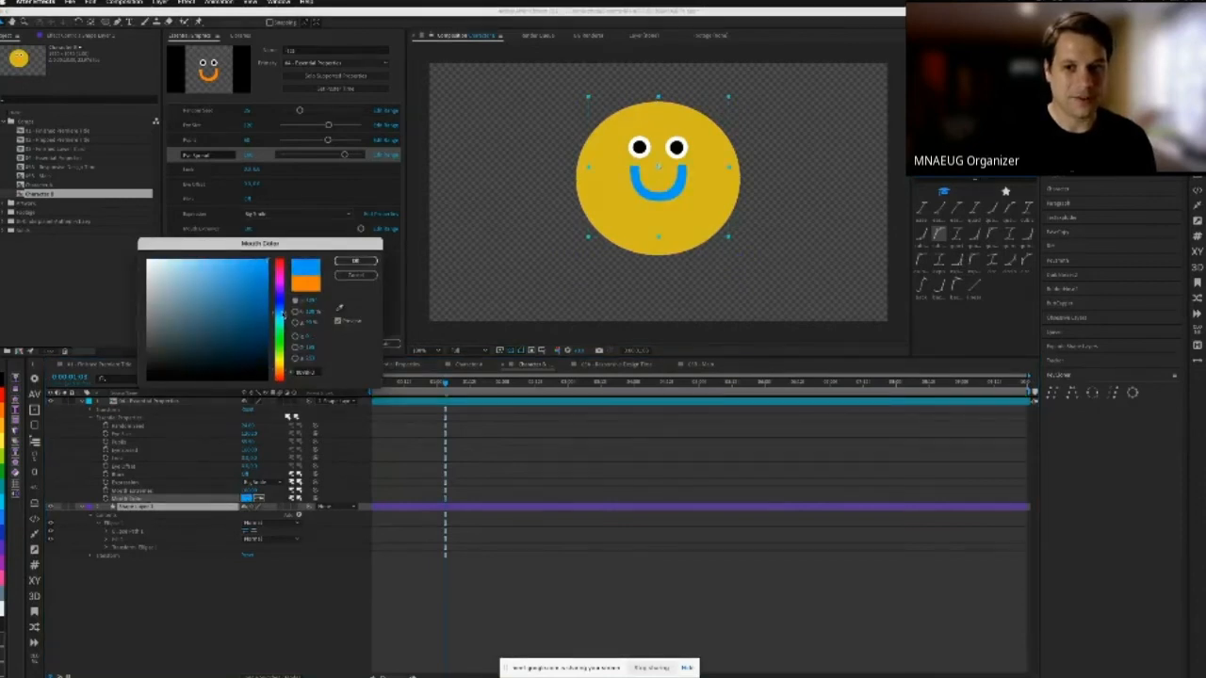
click(355, 261)
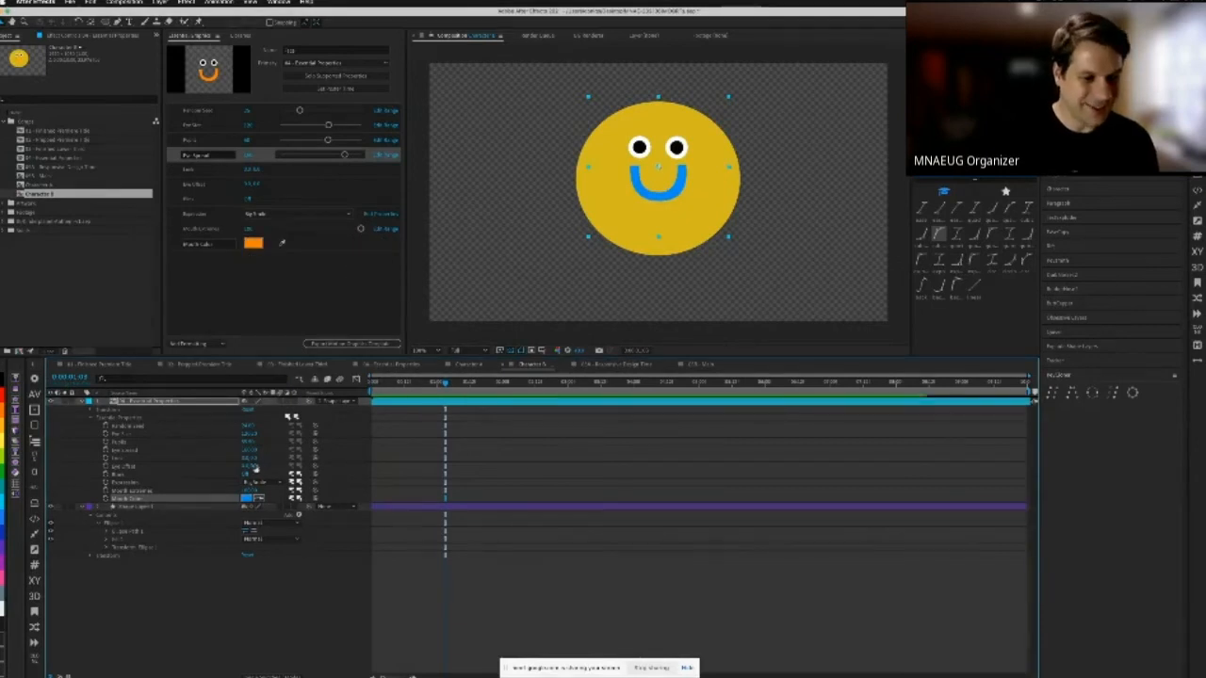
Step: Try a smaller eye size and shift the gaze sideways on Character B's nested face
mouse_move(249, 442)
mouse_down()
mouse_move(237, 441)
mouse_move(256, 424)
mouse_up()
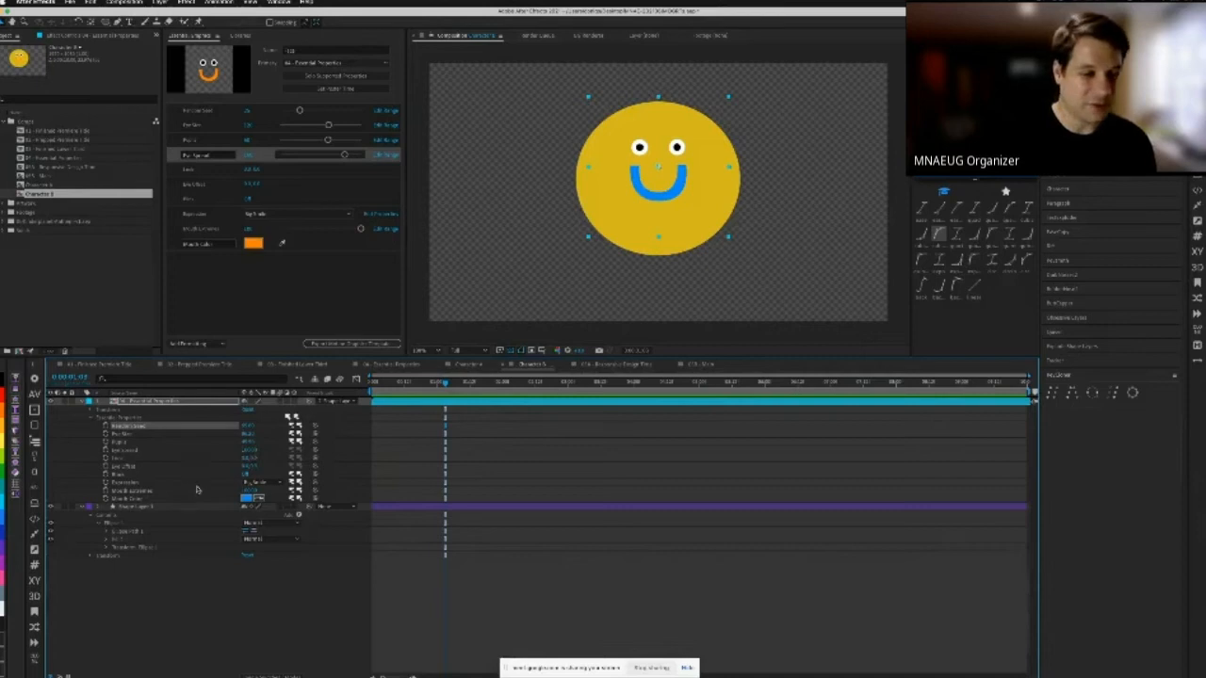
drag(249, 460, 280, 459)
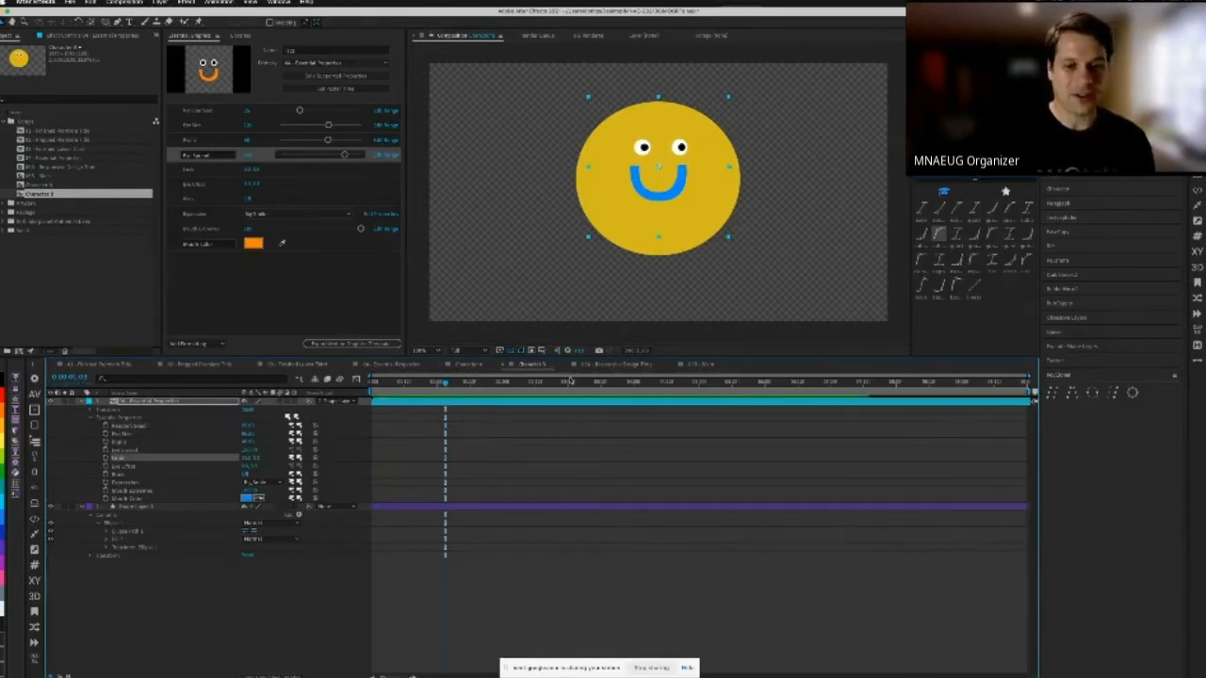
Step: Lower the Mouths layer in the 04 - Essential Properties composition and check the mouth position in Character A
click(467, 364)
drag(429, 391, 401, 394)
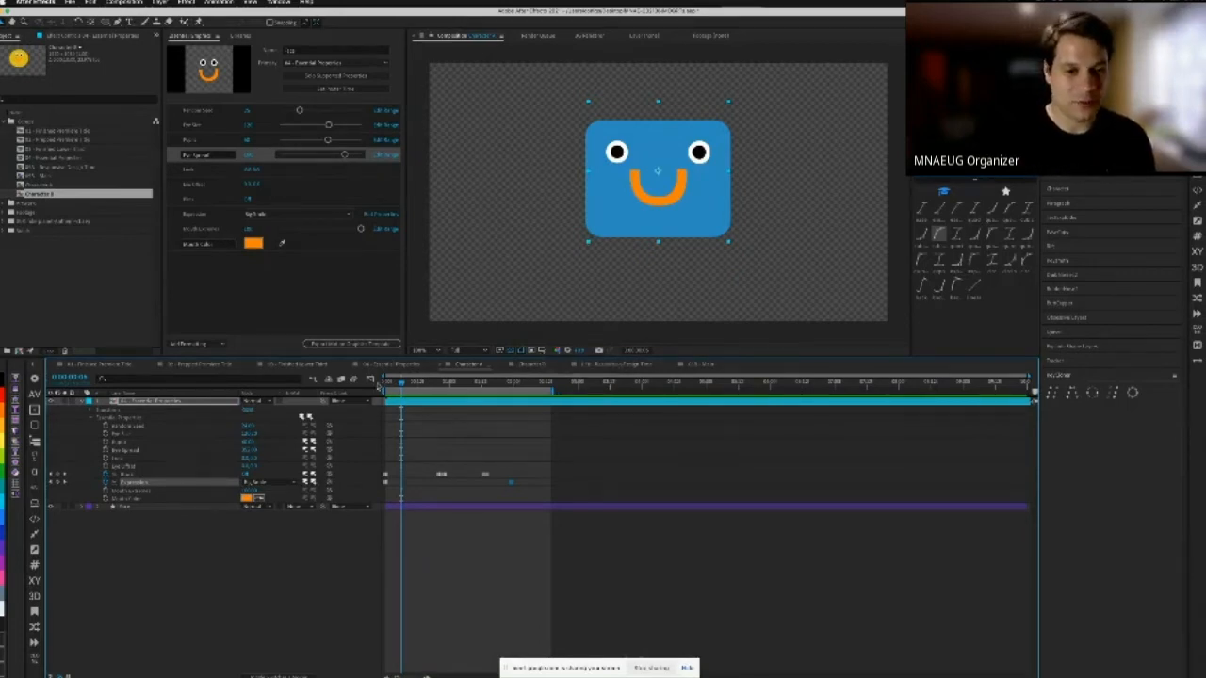
click(381, 364)
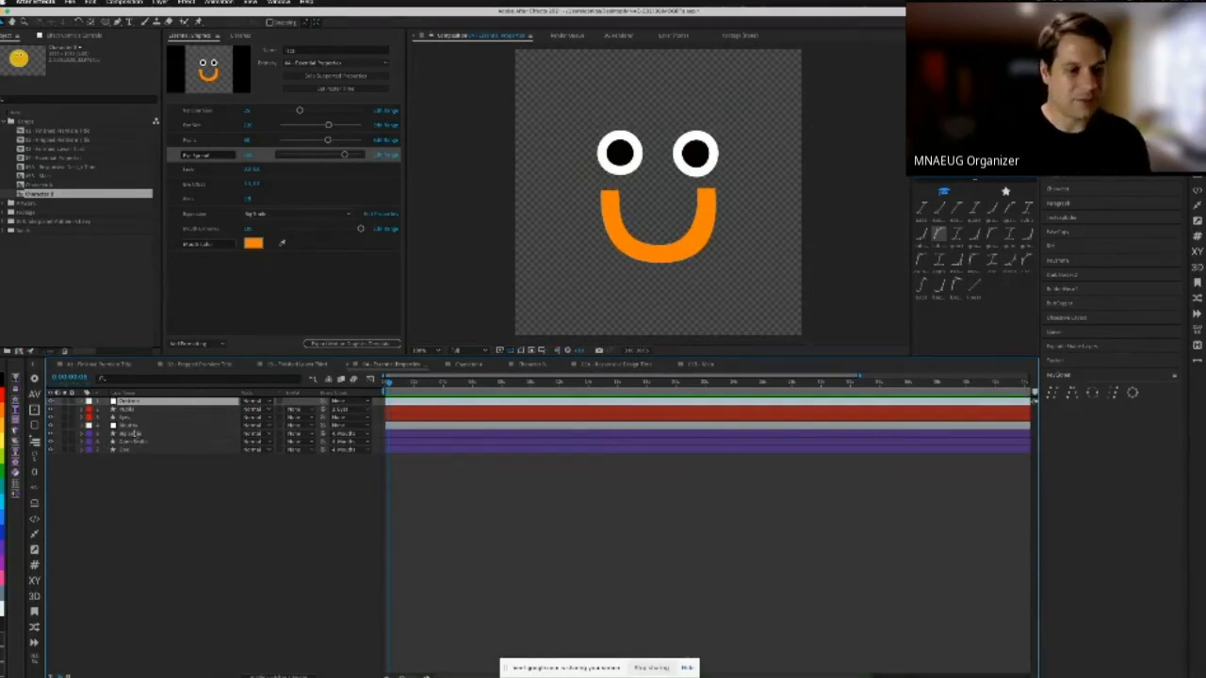
click(134, 426)
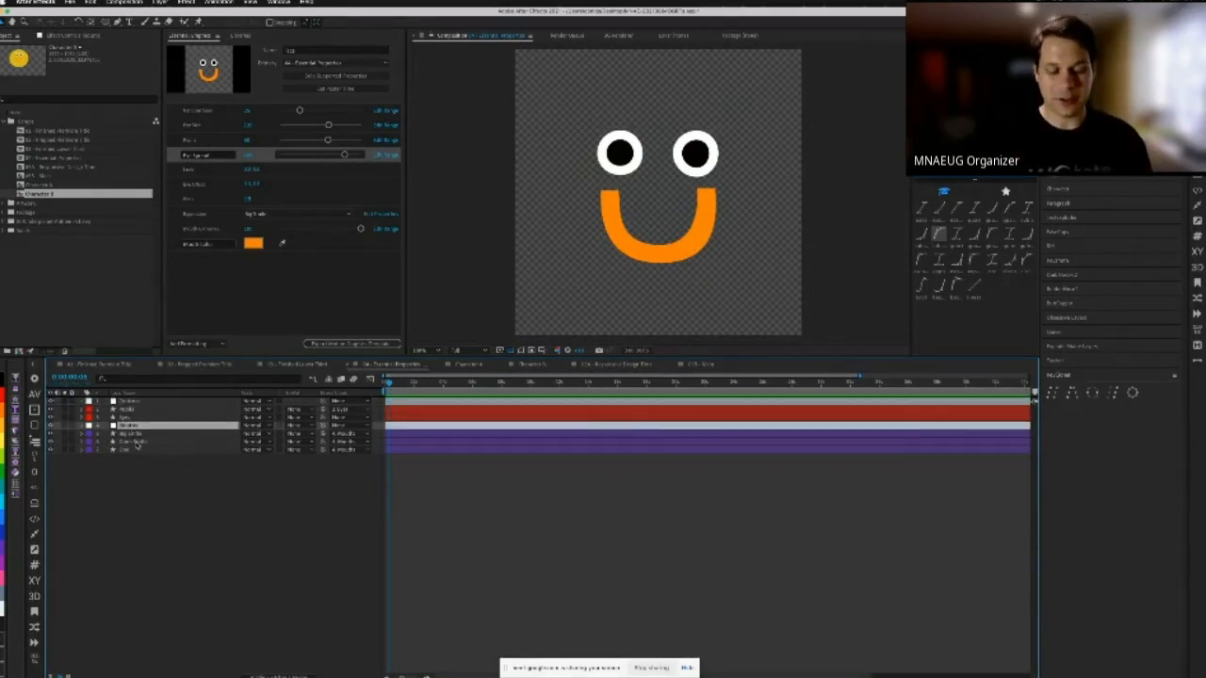
key(Return)
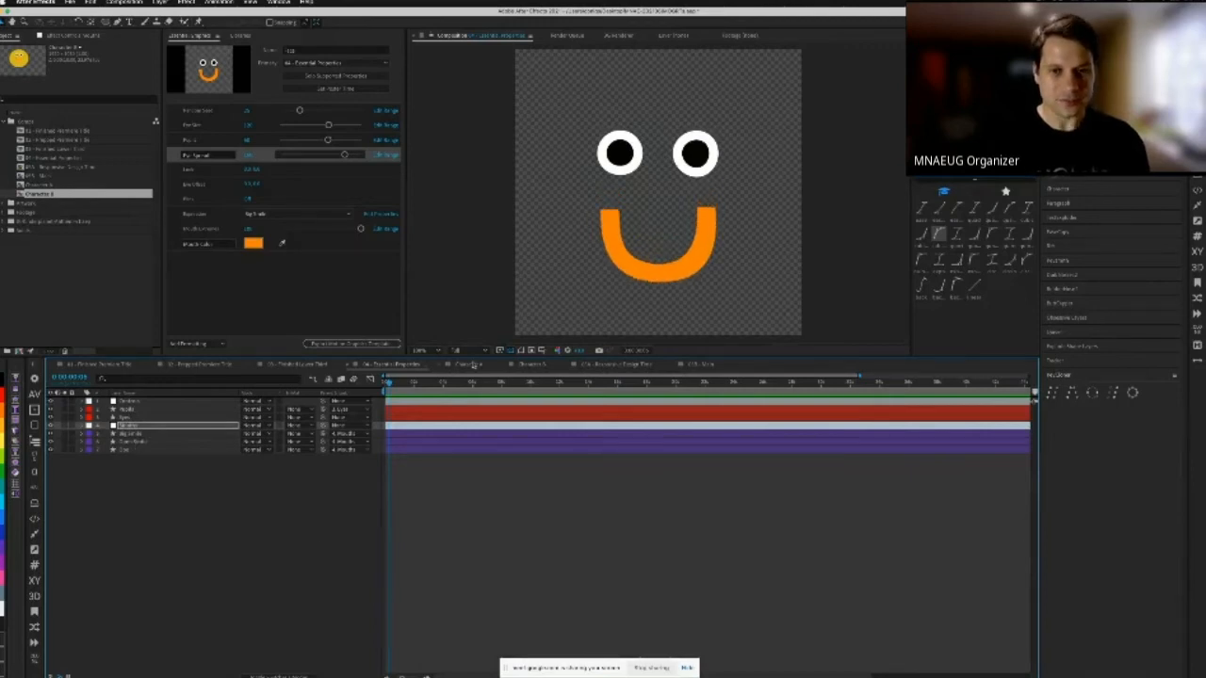
click(470, 364)
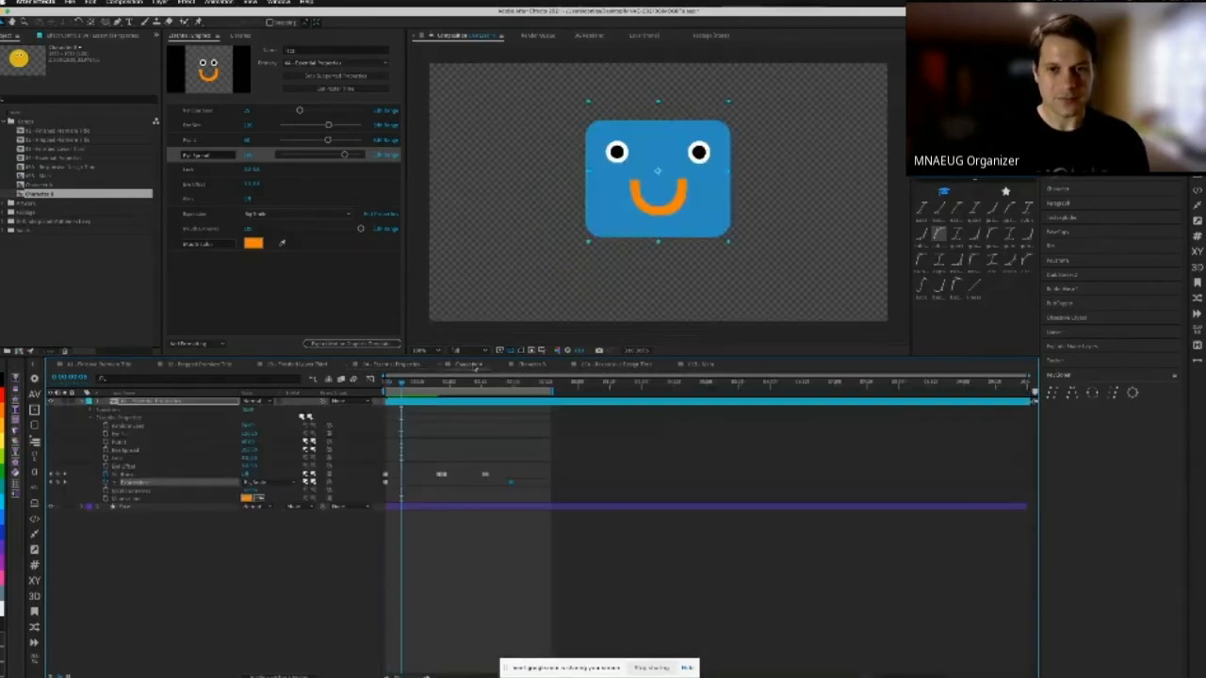
Step: Set Character B's Mouth Color to purple and push the override to the primary composition
click(533, 366)
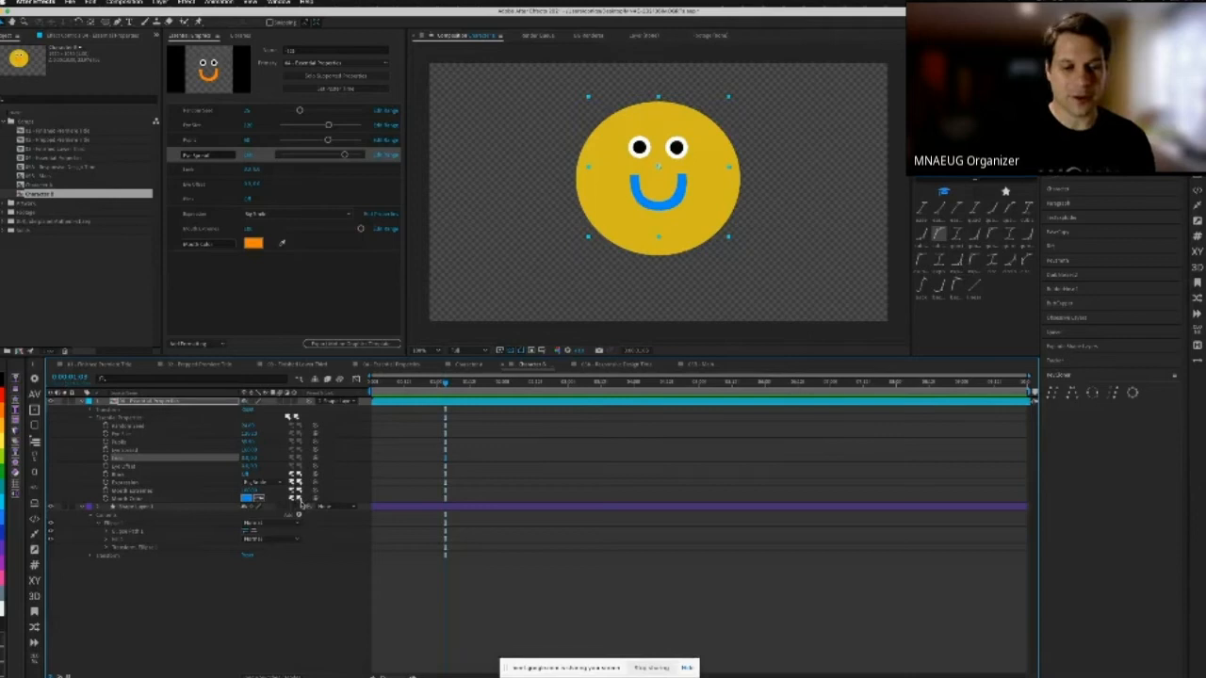
click(250, 498)
drag(279, 320, 286, 288)
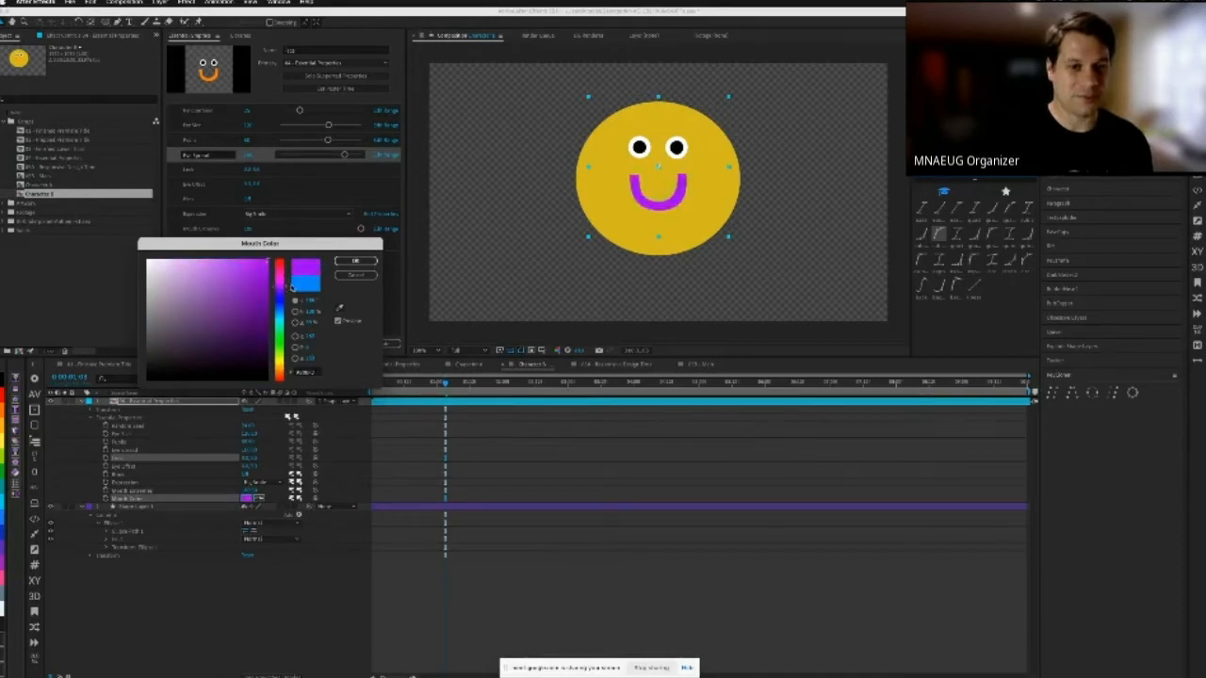
click(355, 262)
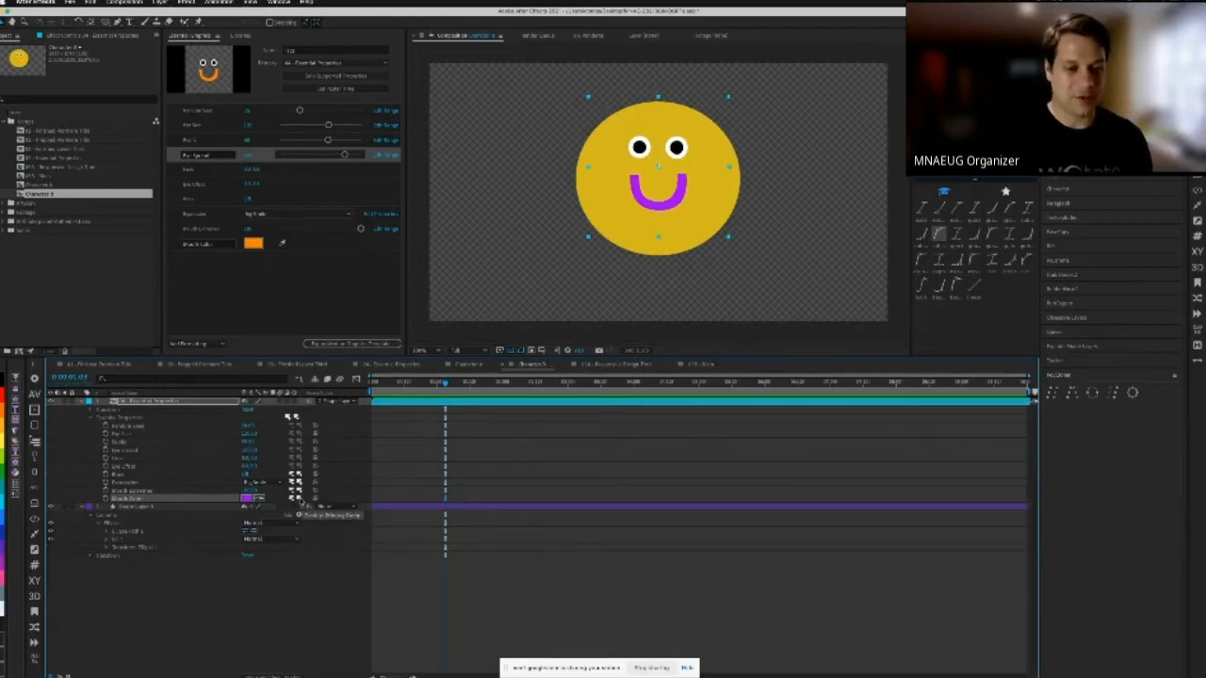
Step: Return to Character A and override its nested face's Mouth Color with black
click(470, 364)
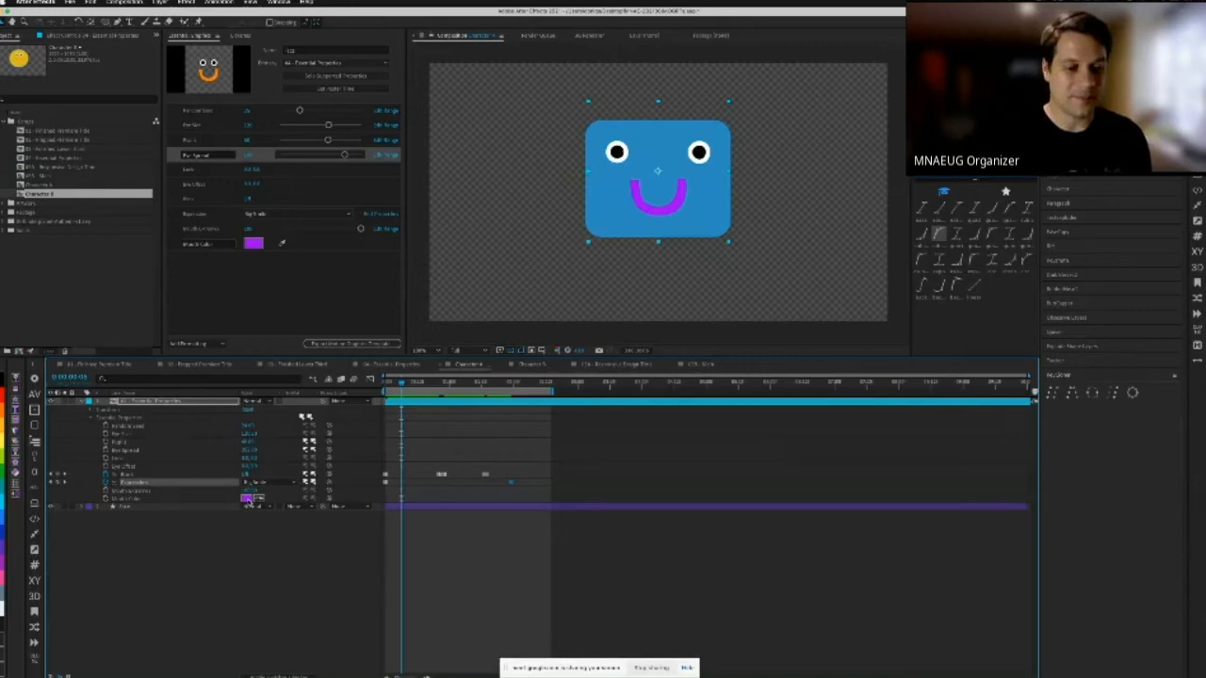
click(249, 498)
drag(255, 322, 270, 394)
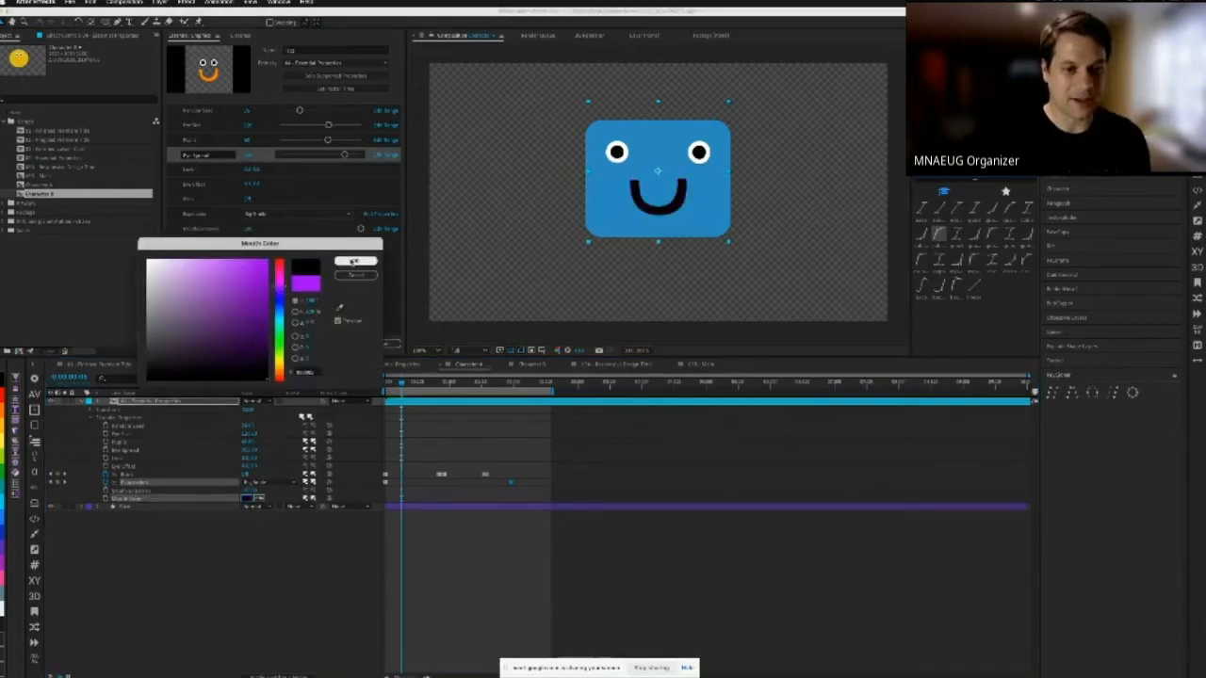
click(352, 261)
Step: Set Character B's Mouth Color to dark green, push it to the primary composition, and check Character A
click(542, 364)
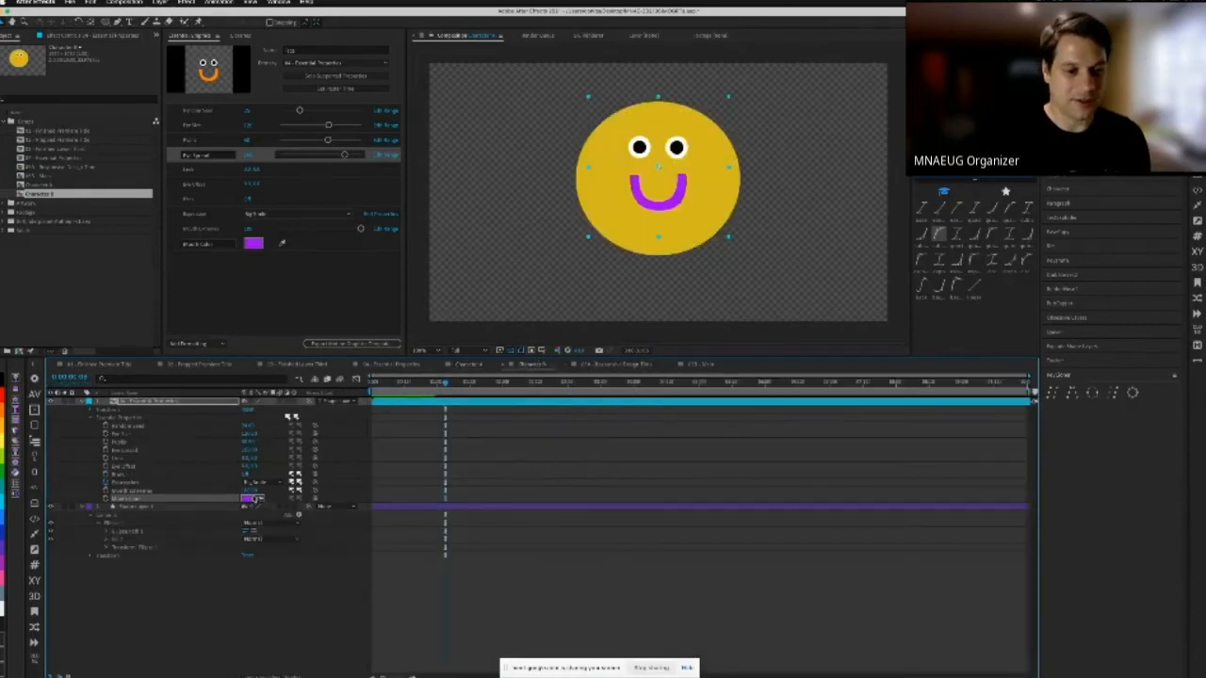
click(251, 499)
drag(279, 313, 283, 336)
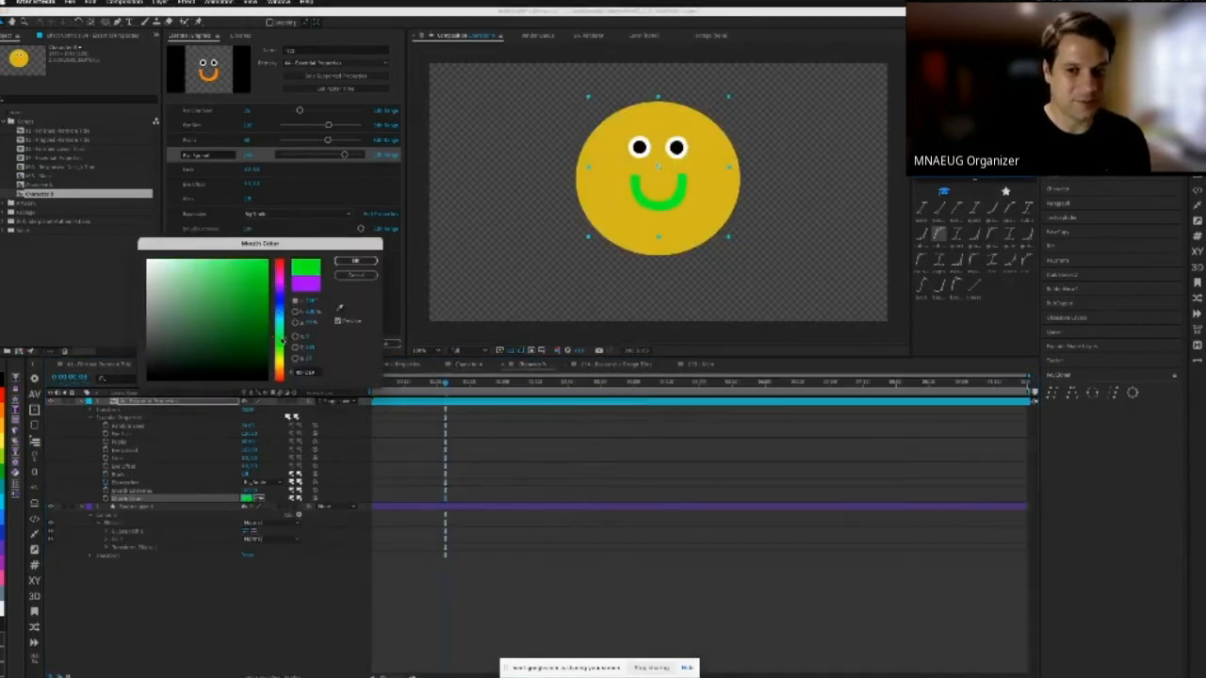
click(242, 325)
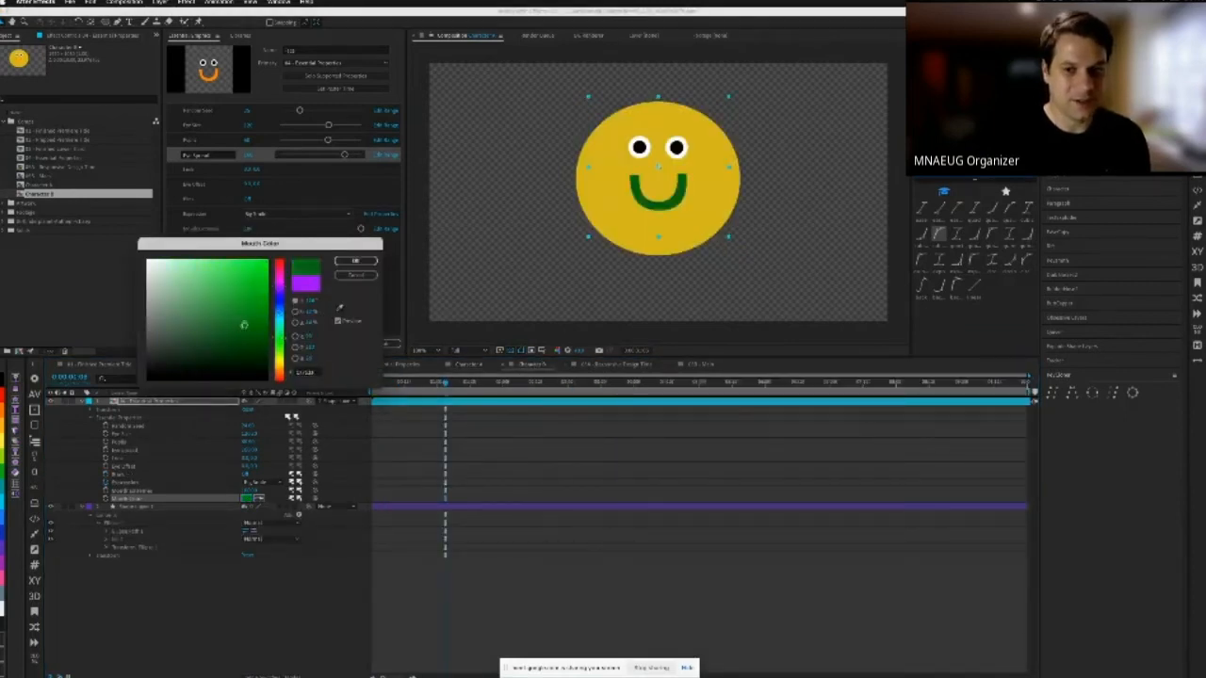
click(355, 261)
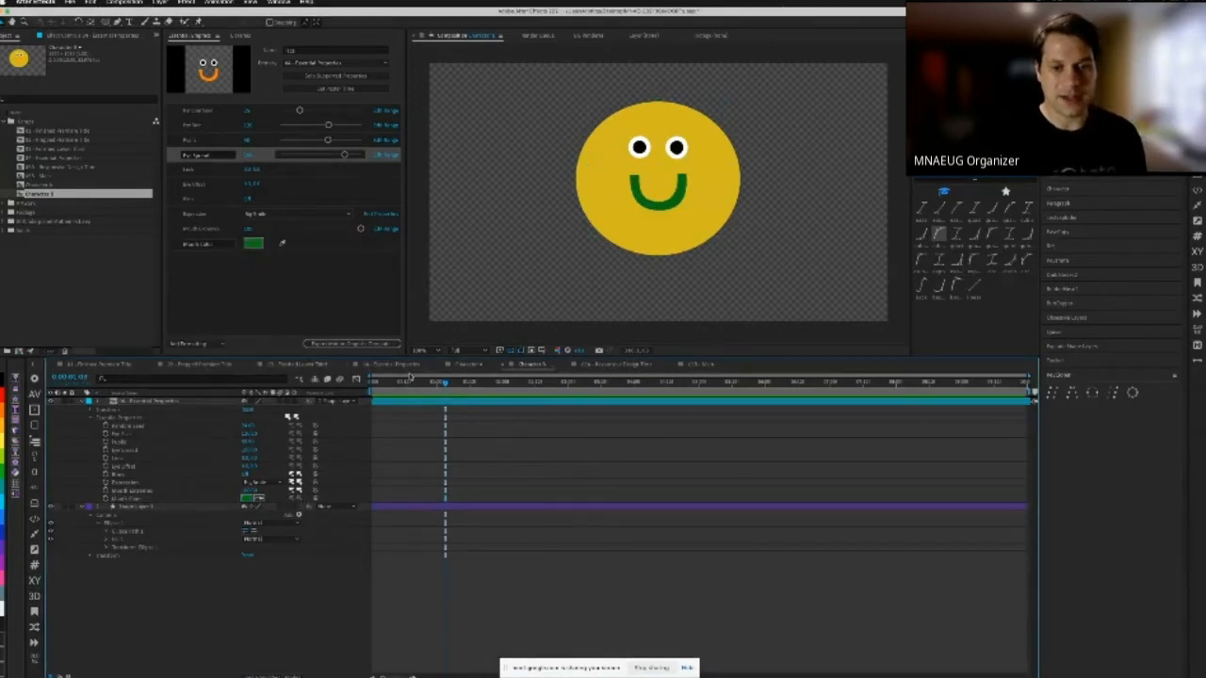
click(482, 365)
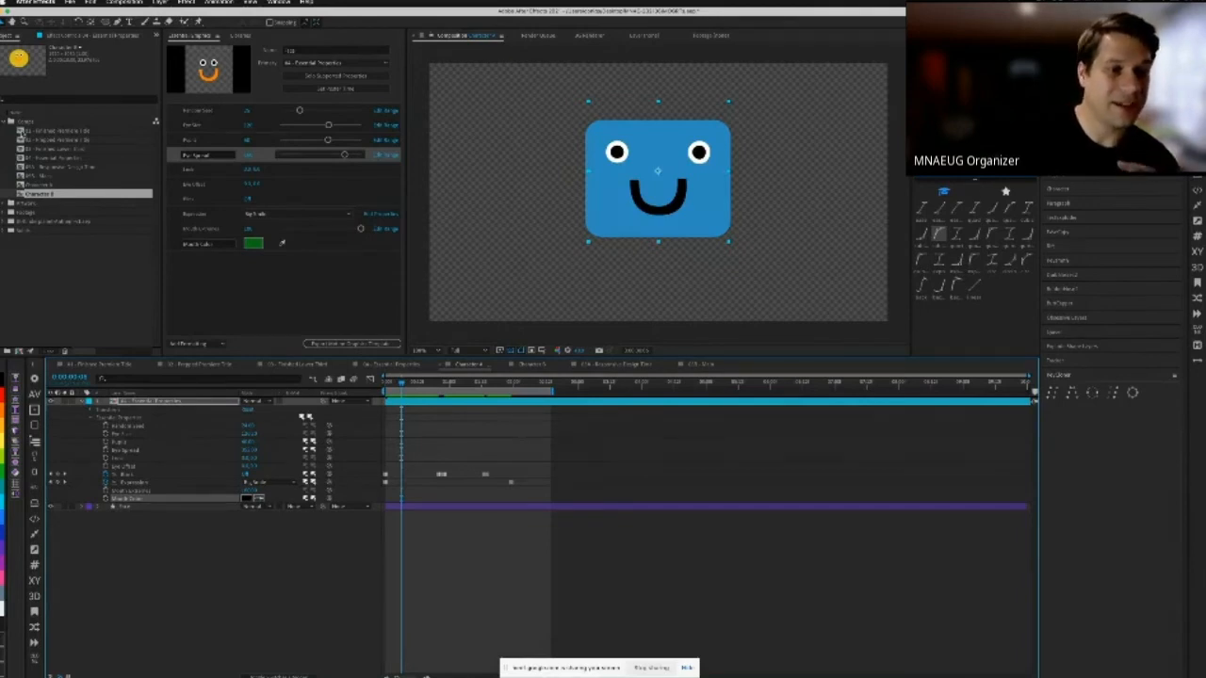
Step: Open the 01 - Finished Premiere Title composition and create a new composition named mast
double_click(24, 131)
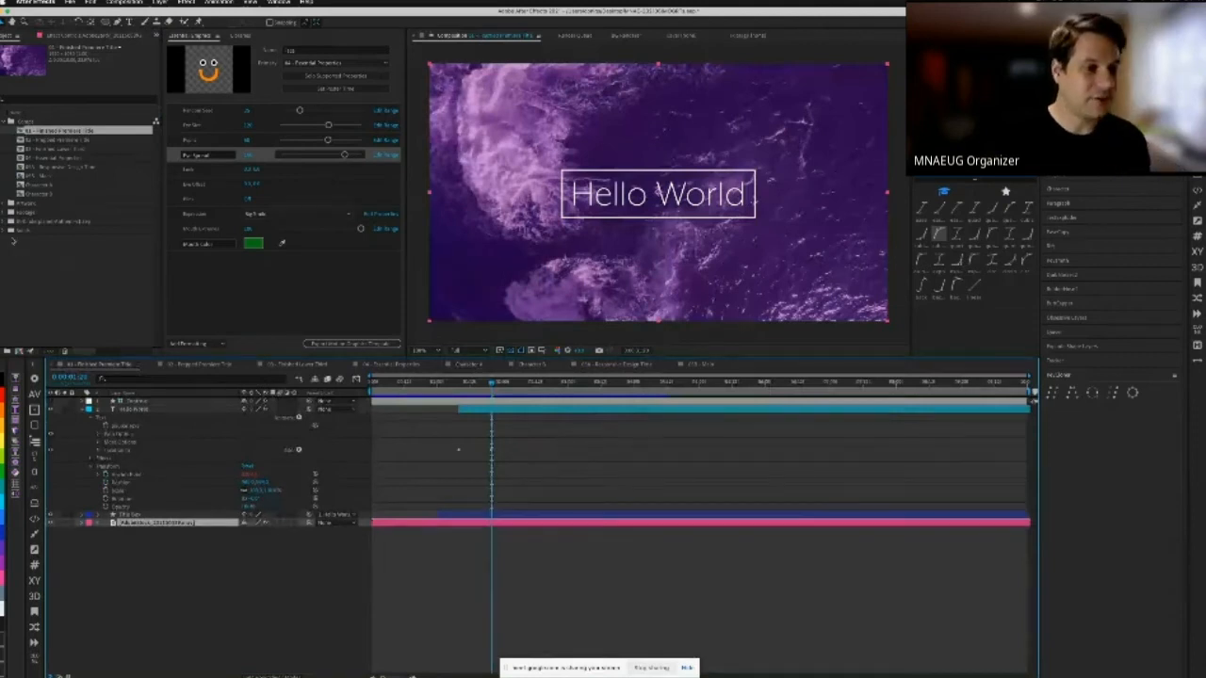
key(super+k)
text(mast)
key(Return)
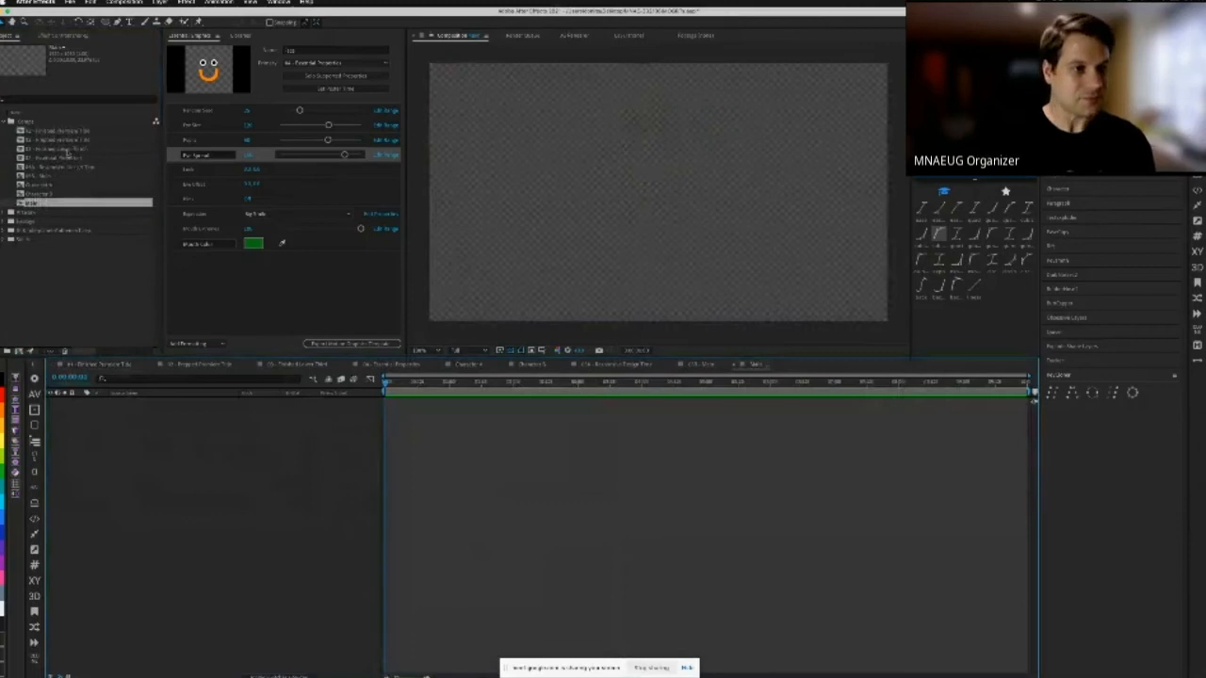
Step: Nest the 01 - Finished Premiere Title composition in the new composition and scrub to where its title appears
drag(66, 137, 196, 476)
click(399, 383)
drag(401, 384, 544, 393)
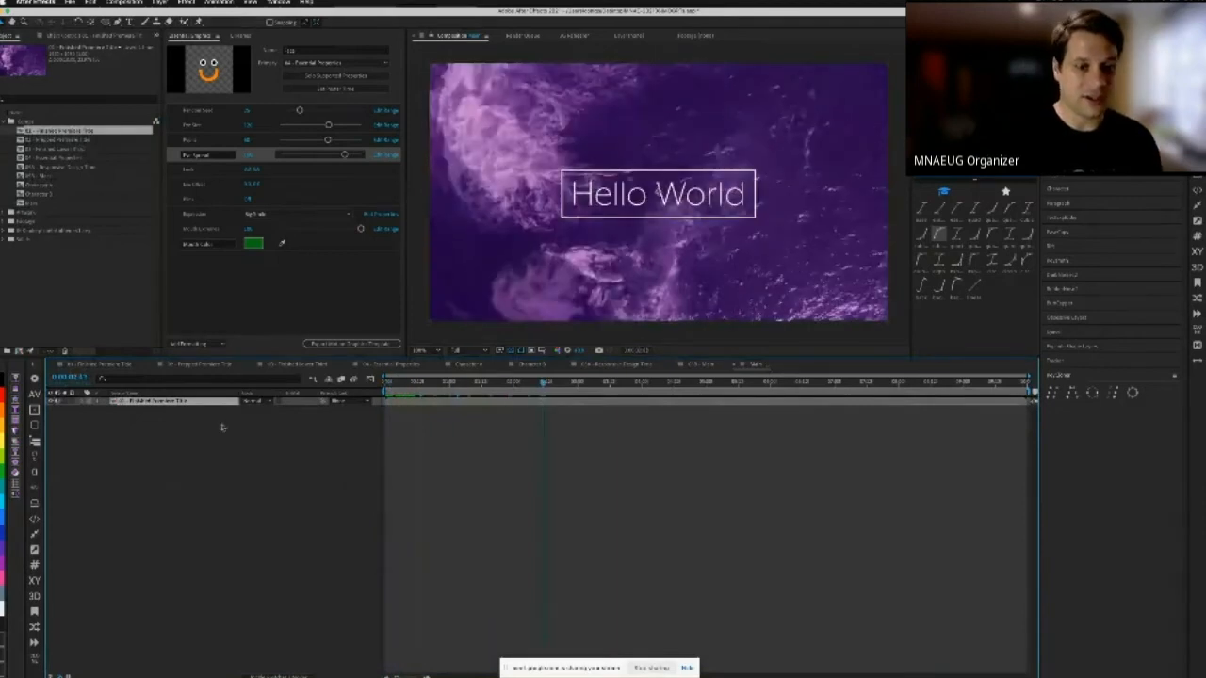
Step: Expand the nested title's Essential Properties and replace its Background media with the second AdobeStock clip from the Footage folder
click(82, 402)
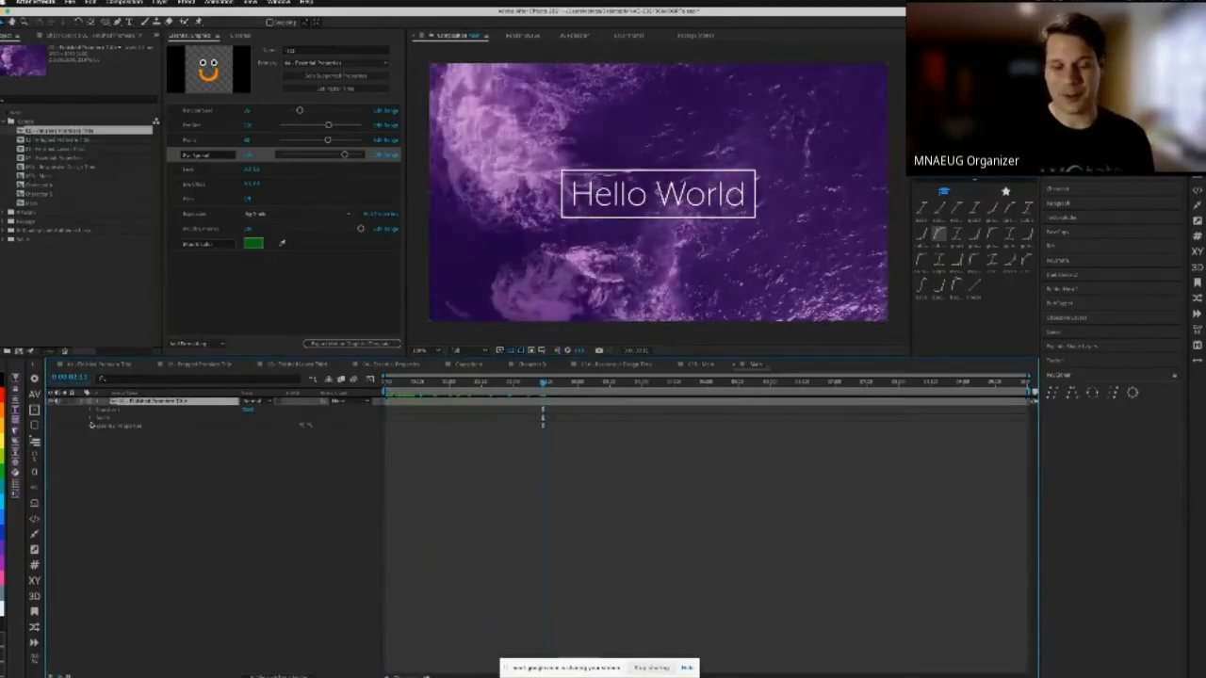
click(90, 428)
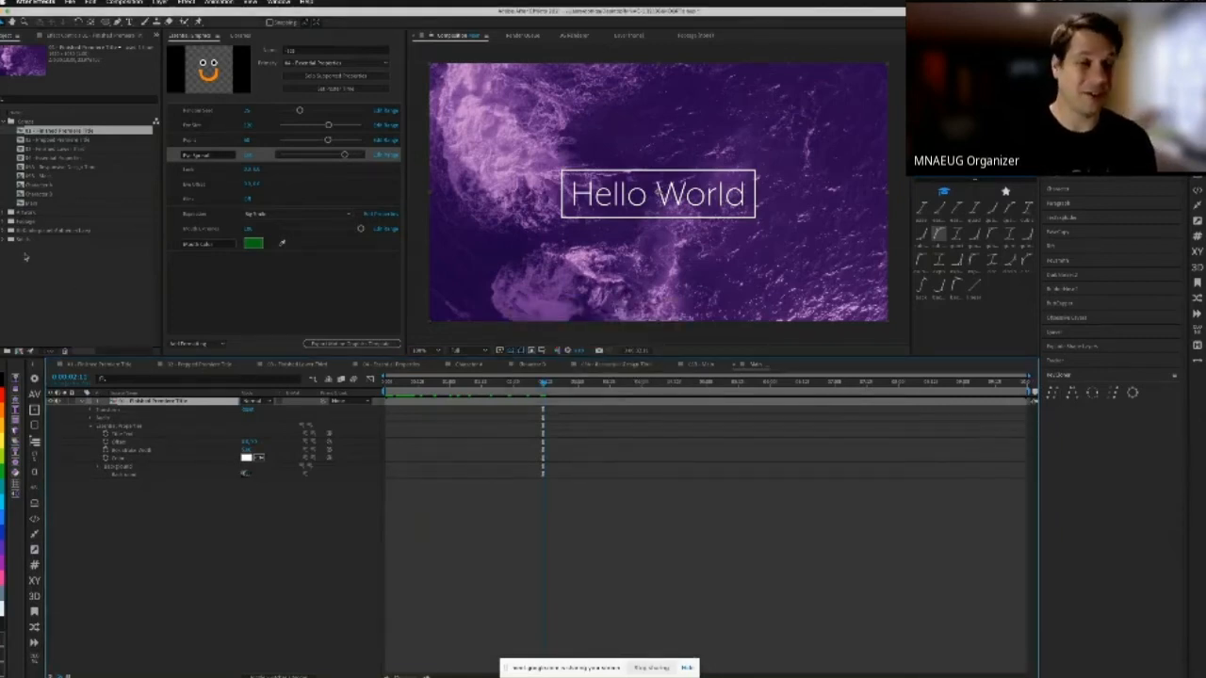
click(5, 222)
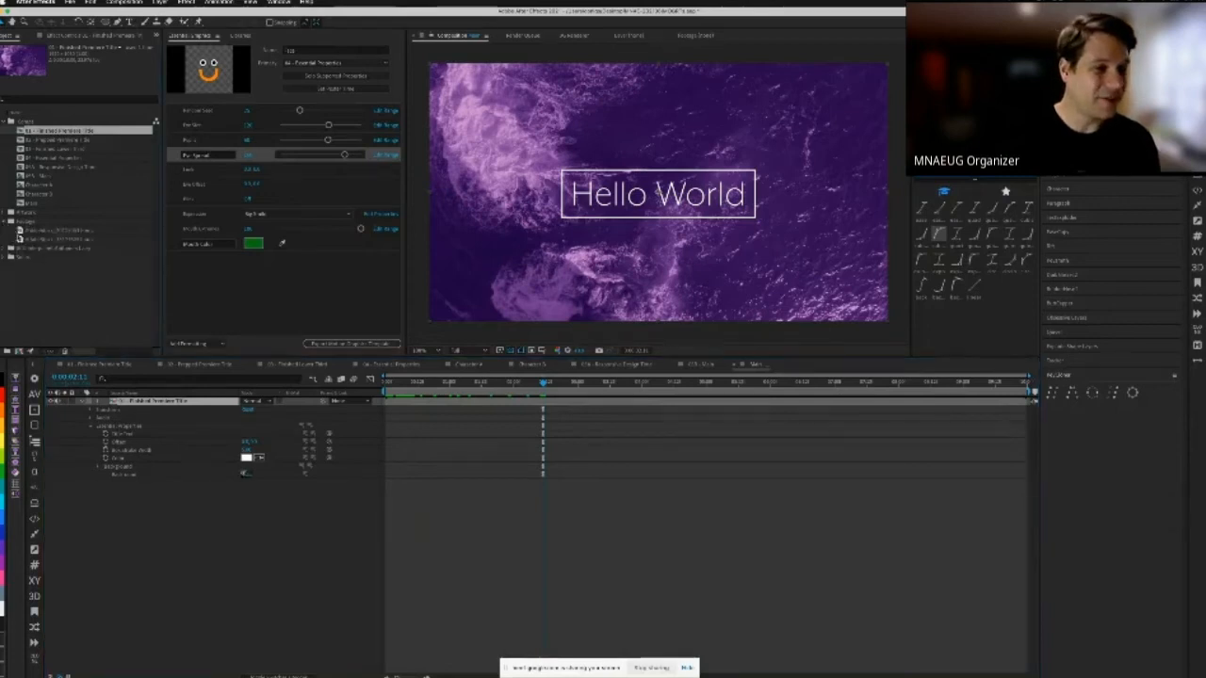
click(19, 231)
click(20, 239)
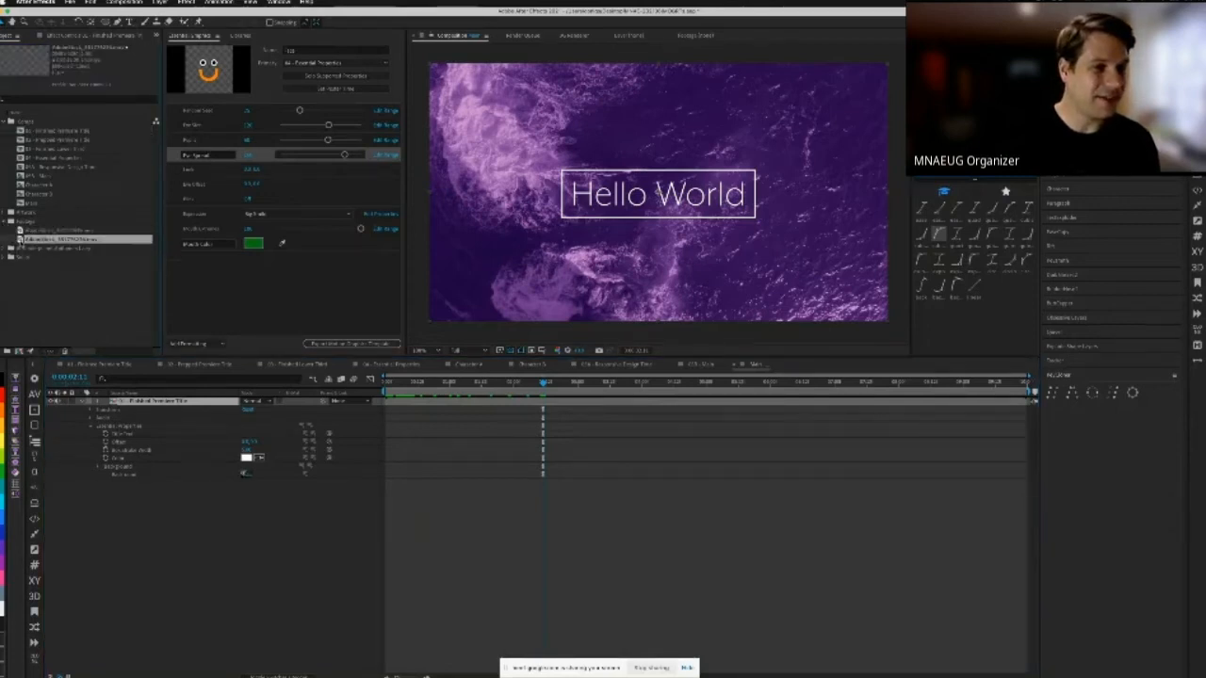
drag(23, 241, 249, 478)
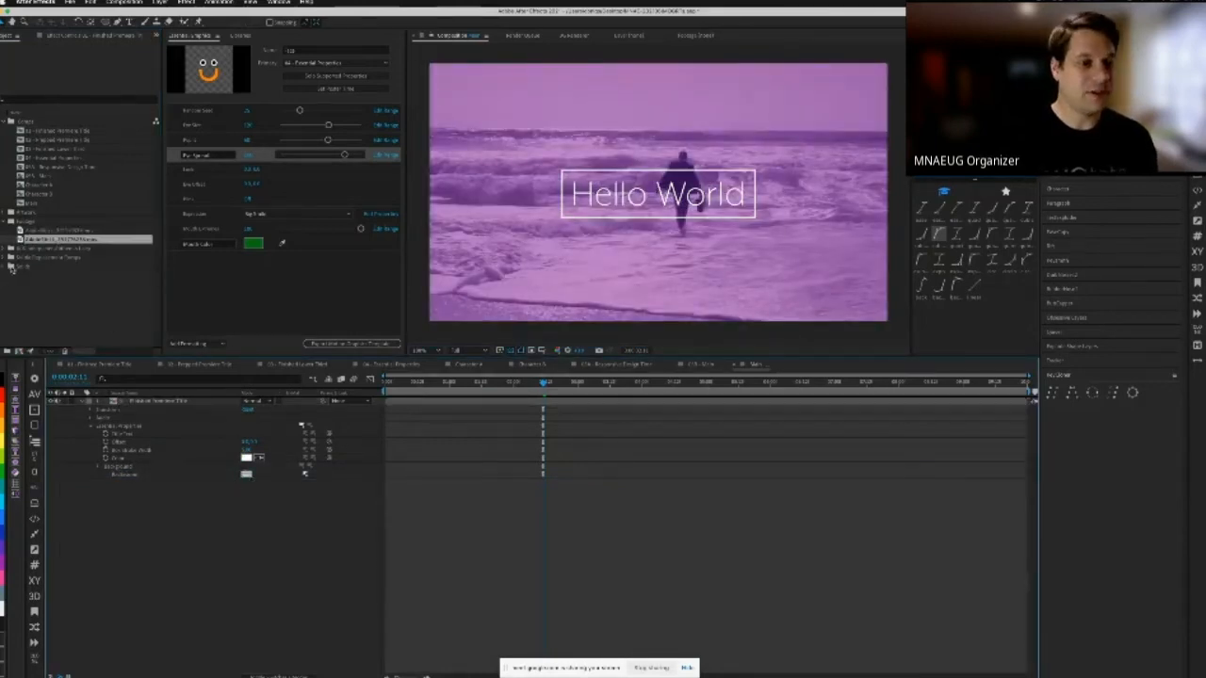
Step: Compare the Footage folder with the Media Replacement Comps folder and open the Background replacement composition inside it
click(12, 258)
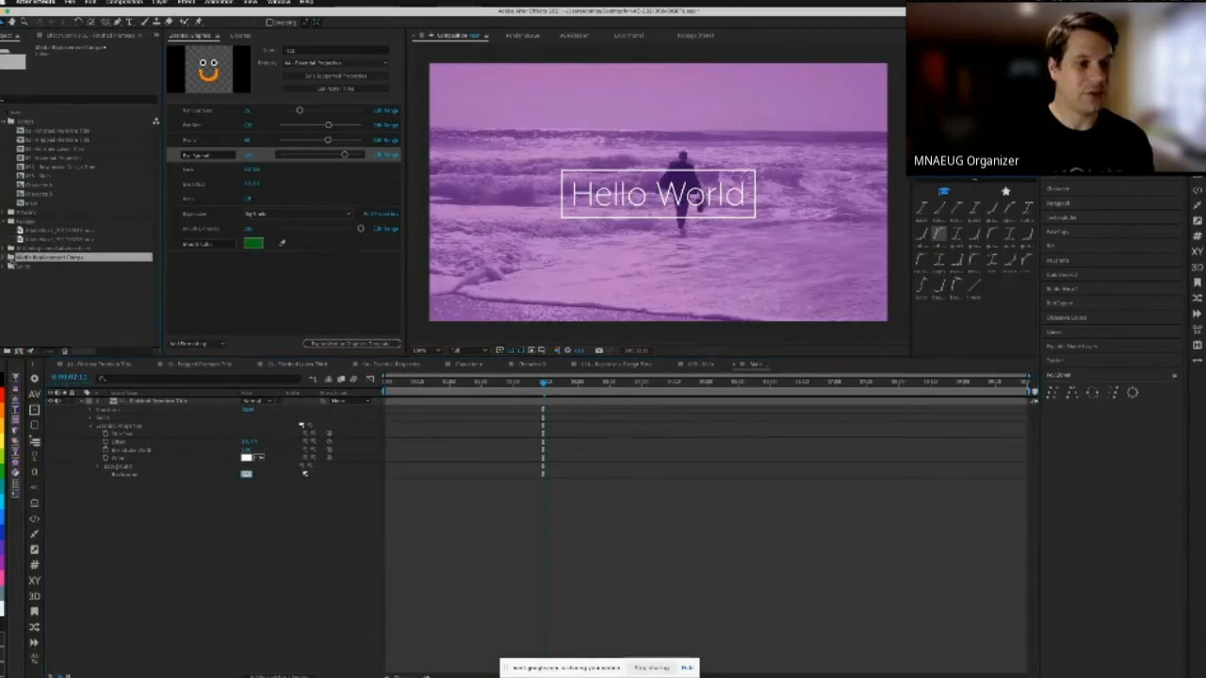
click(8, 222)
click(9, 240)
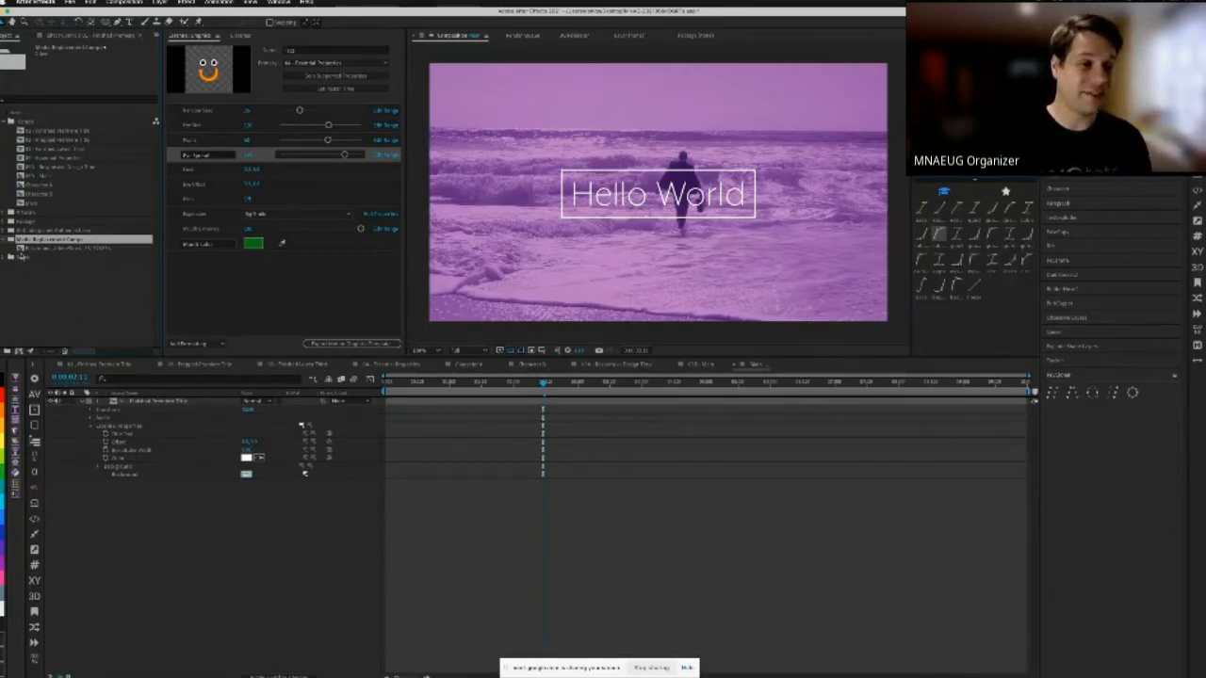
click(10, 220)
click(23, 241)
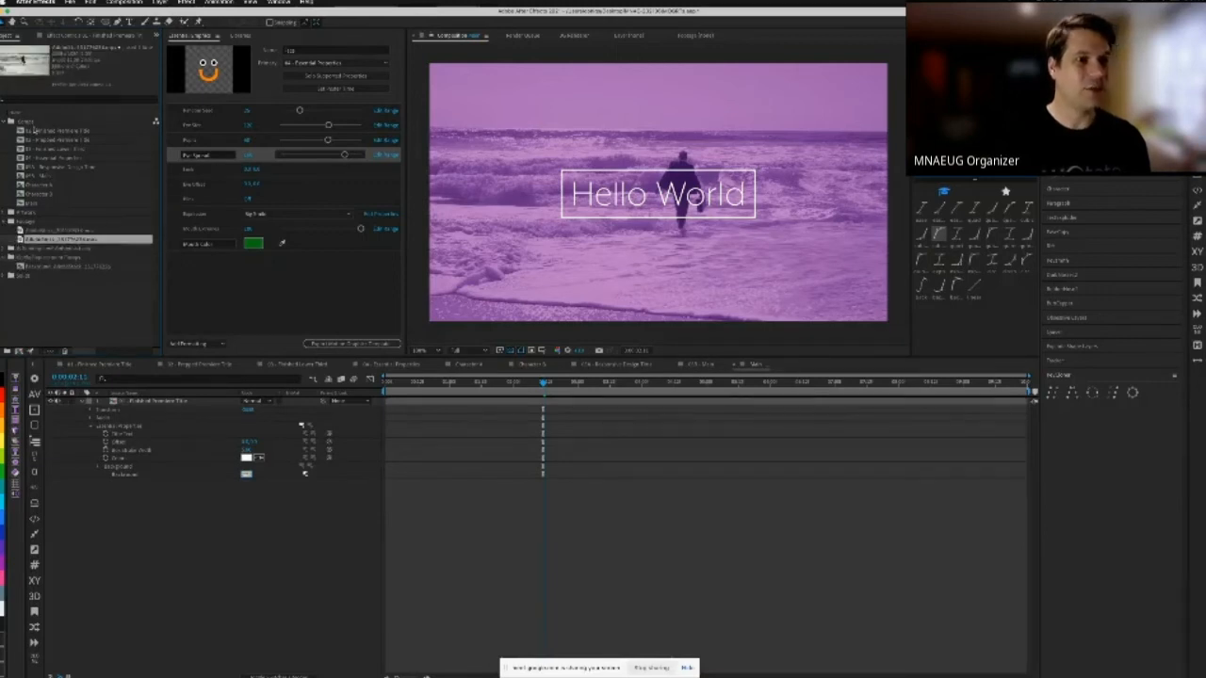
click(26, 266)
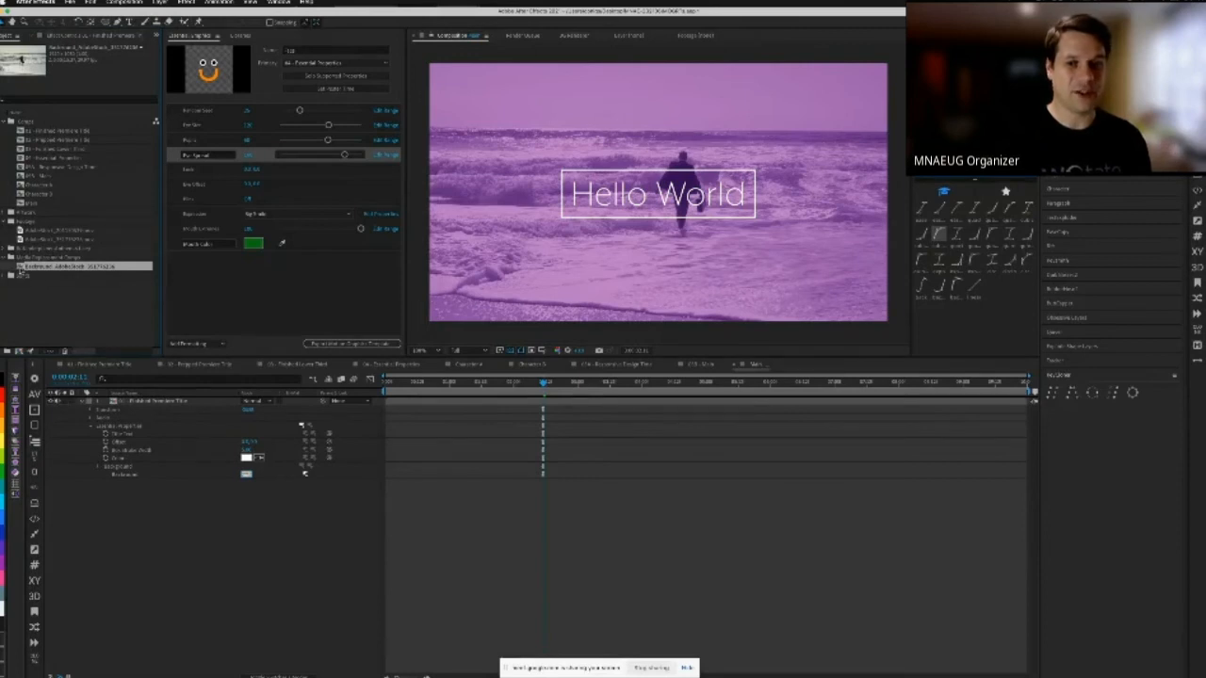
double_click(19, 268)
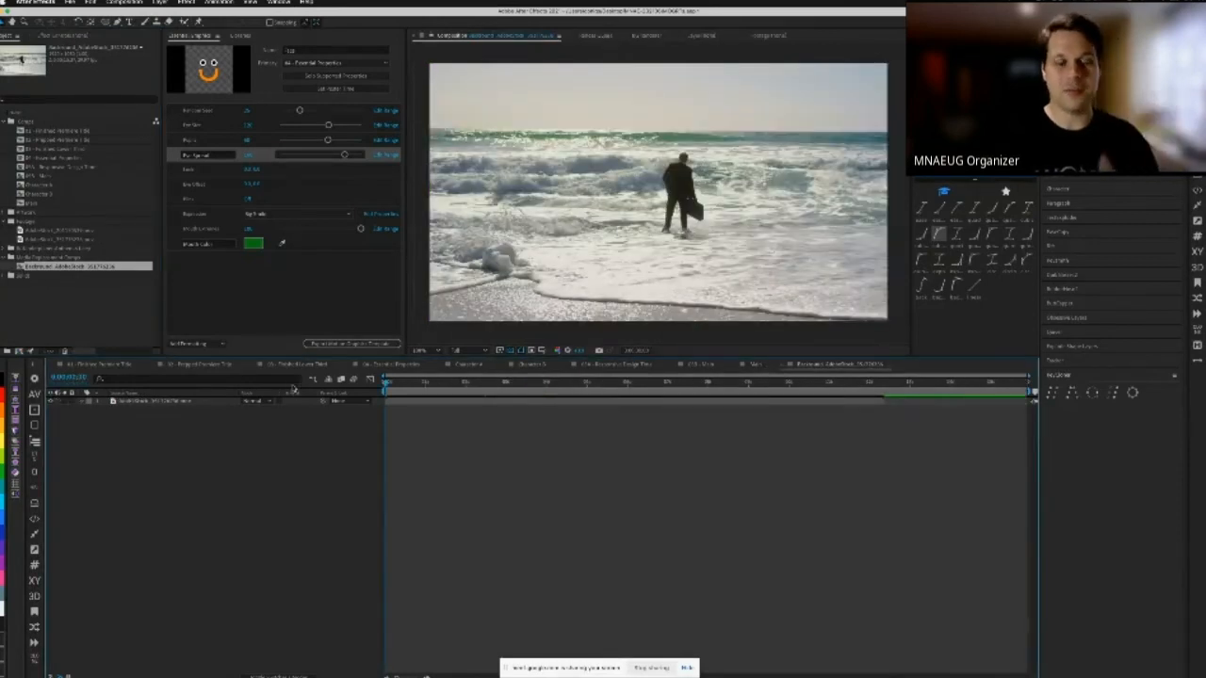
Step: Shift the beach footage slightly left in the replacement composition and check the result behind the nested title
click(194, 402)
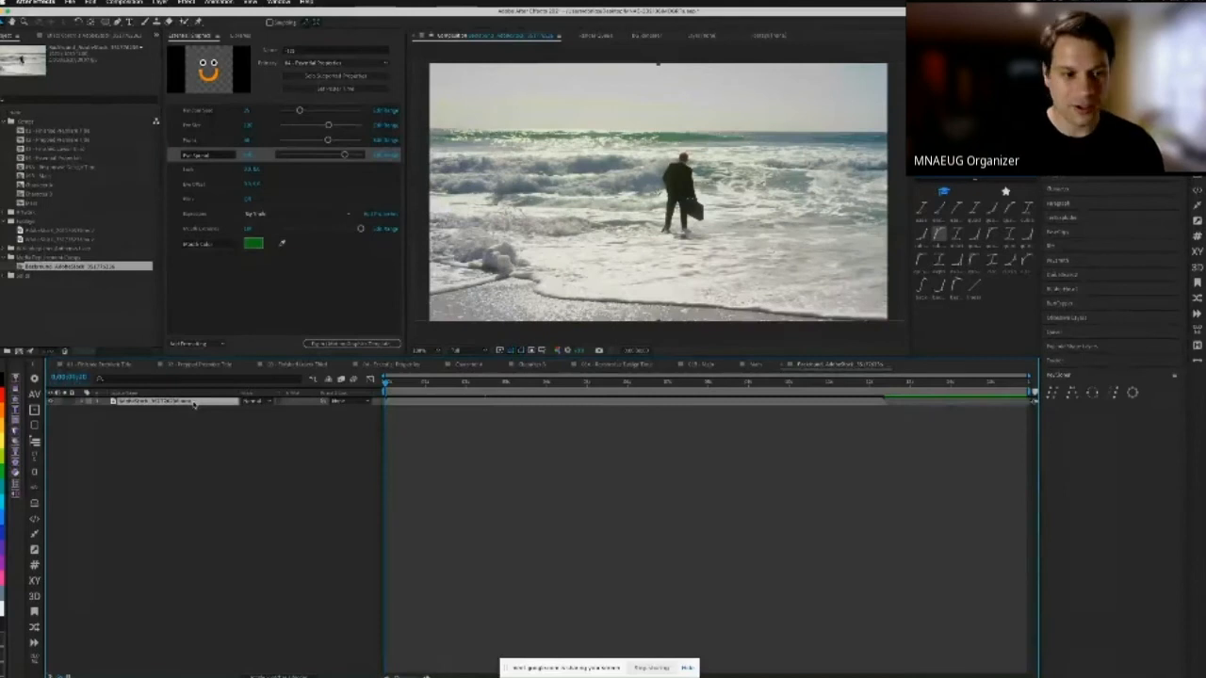
click(752, 214)
drag(836, 188, 820, 196)
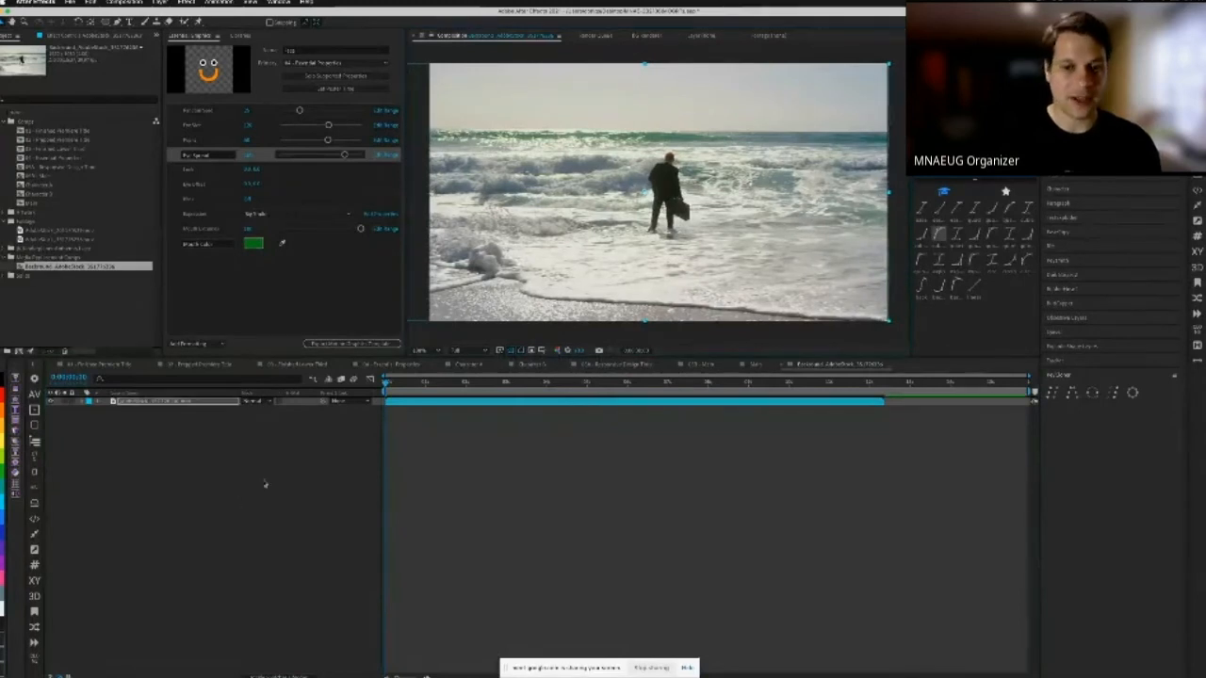
click(759, 364)
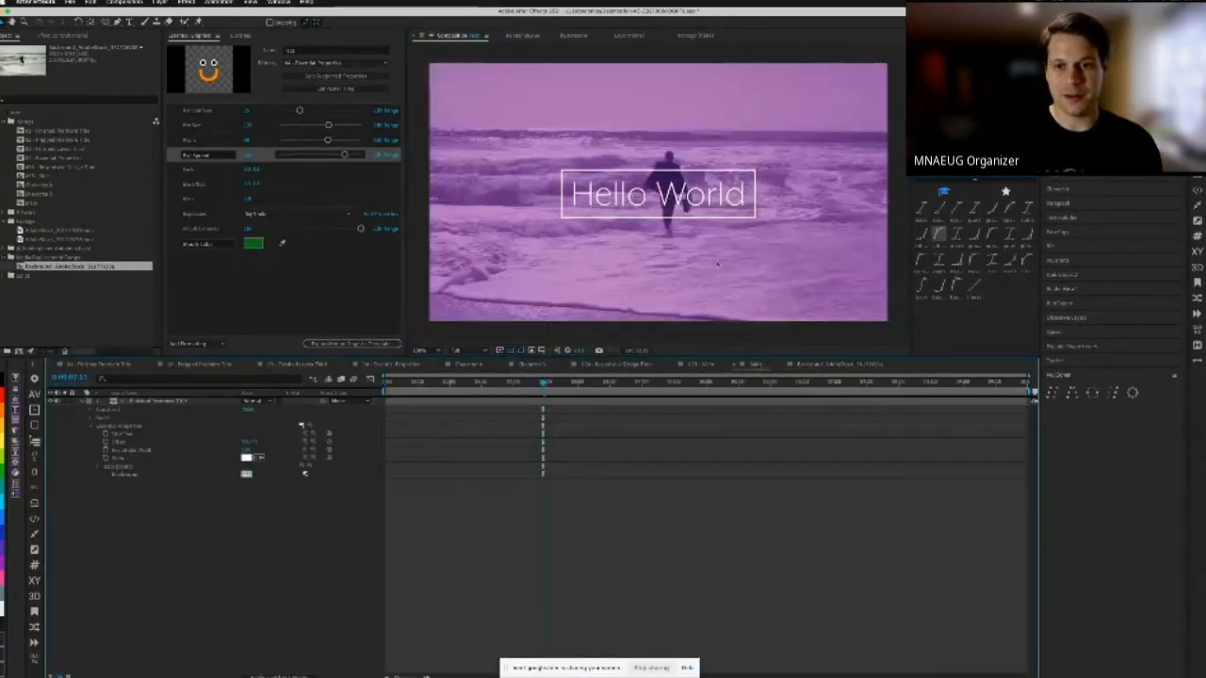
Step: Apply a Curves effect to the beach footage, lower its midtones and highlights, and return to the composition with the nested title
click(836, 365)
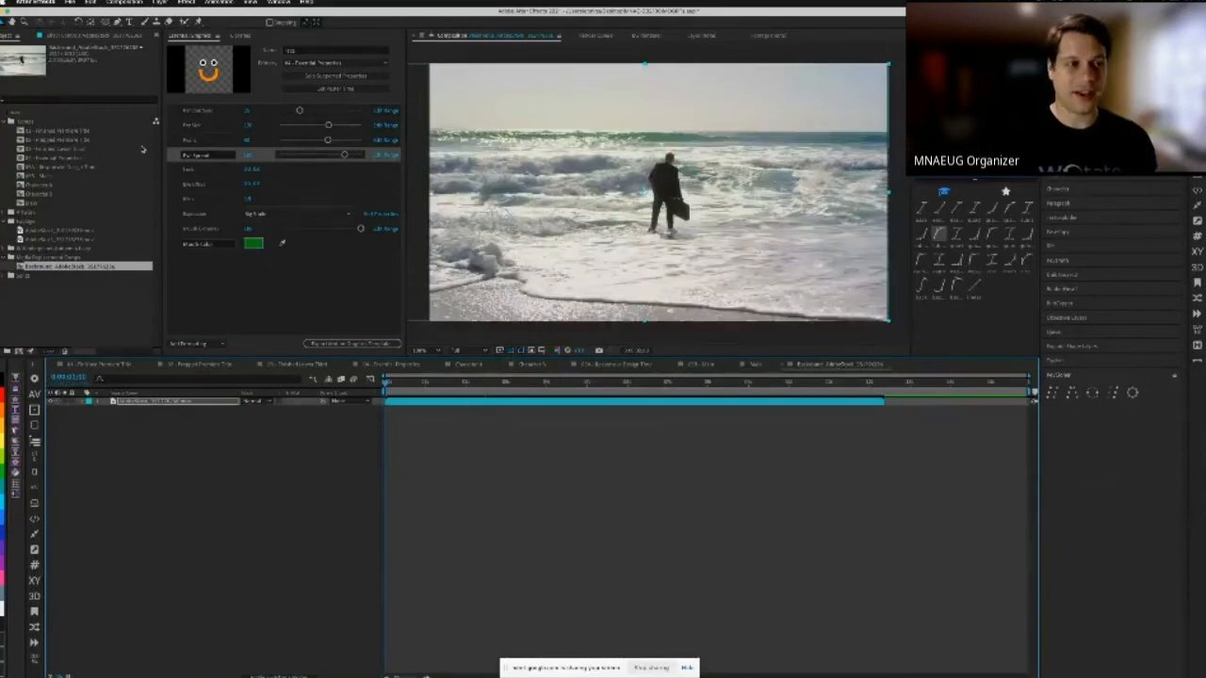
click(90, 38)
right_click(60, 129)
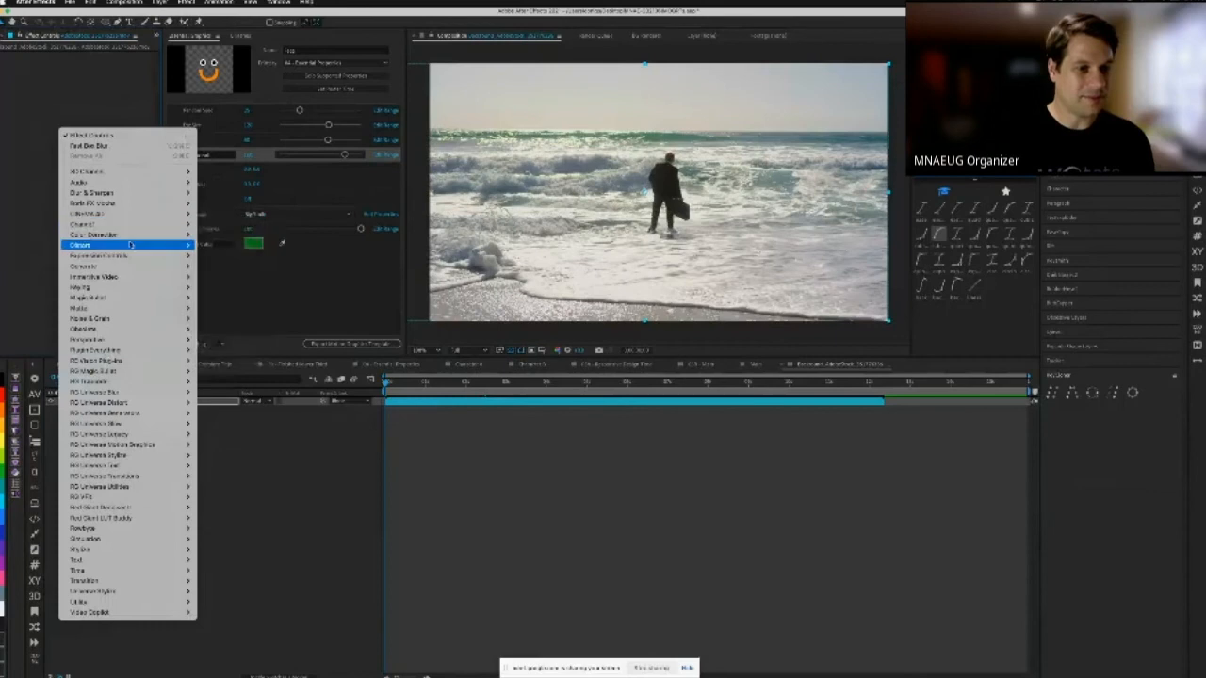
mouse_move(141, 235)
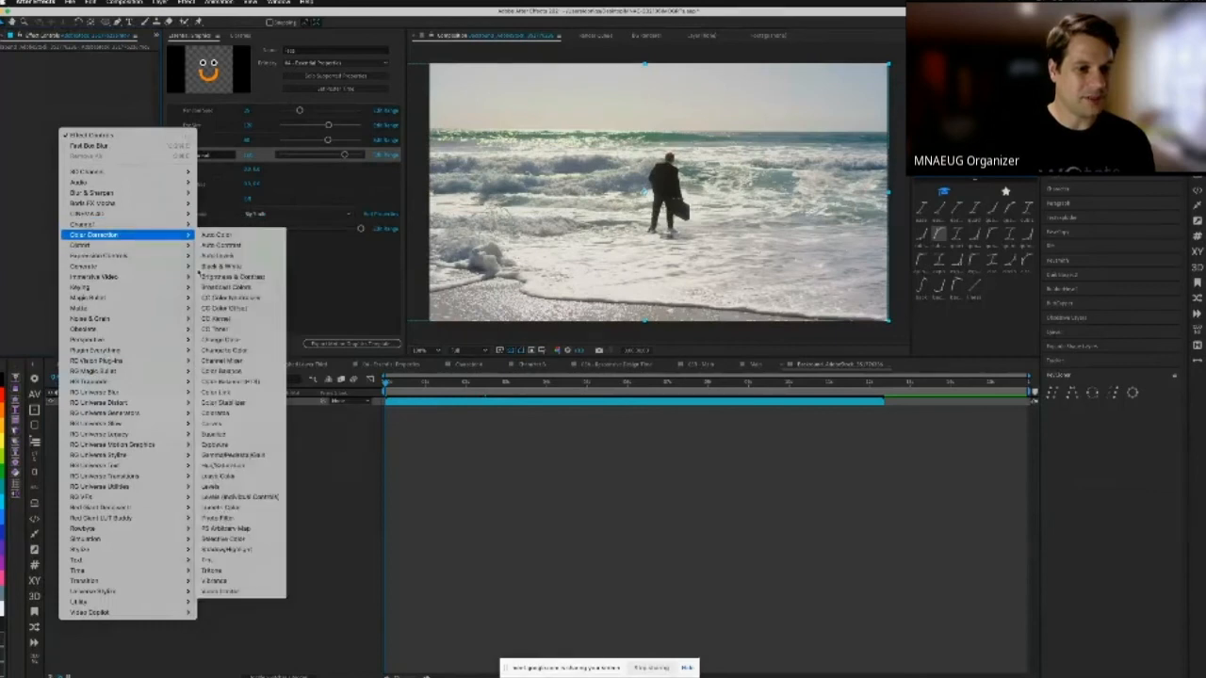
click(235, 425)
drag(73, 148, 76, 160)
drag(124, 97, 131, 110)
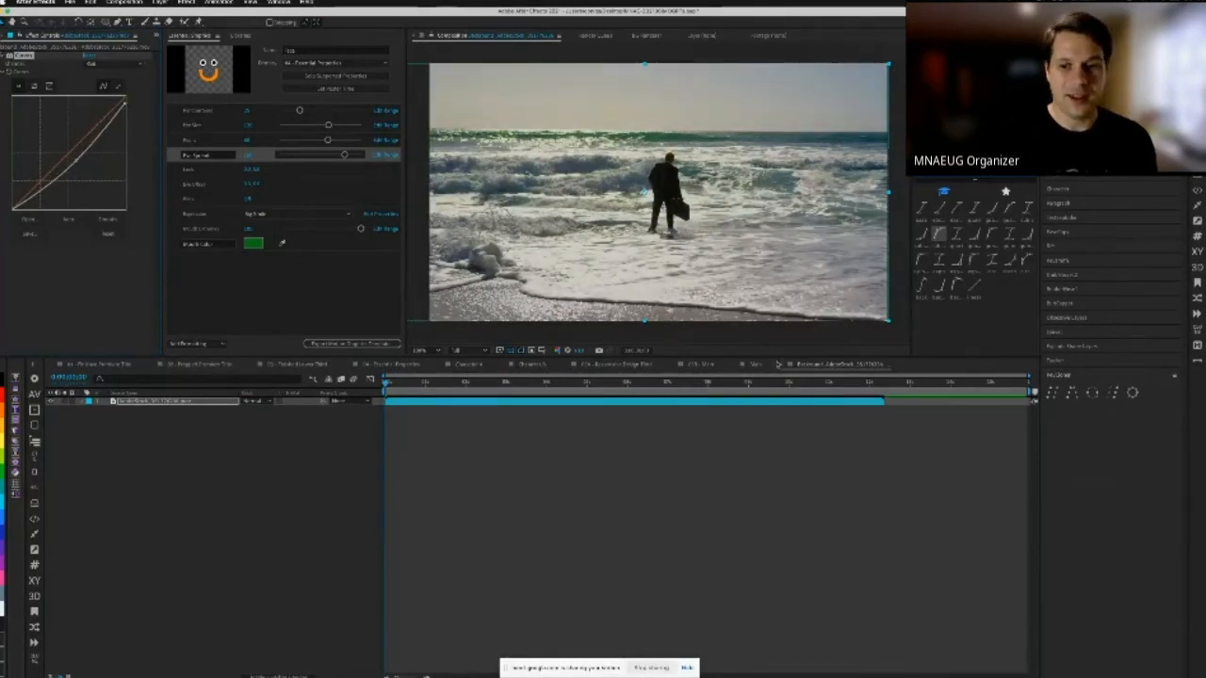
click(755, 364)
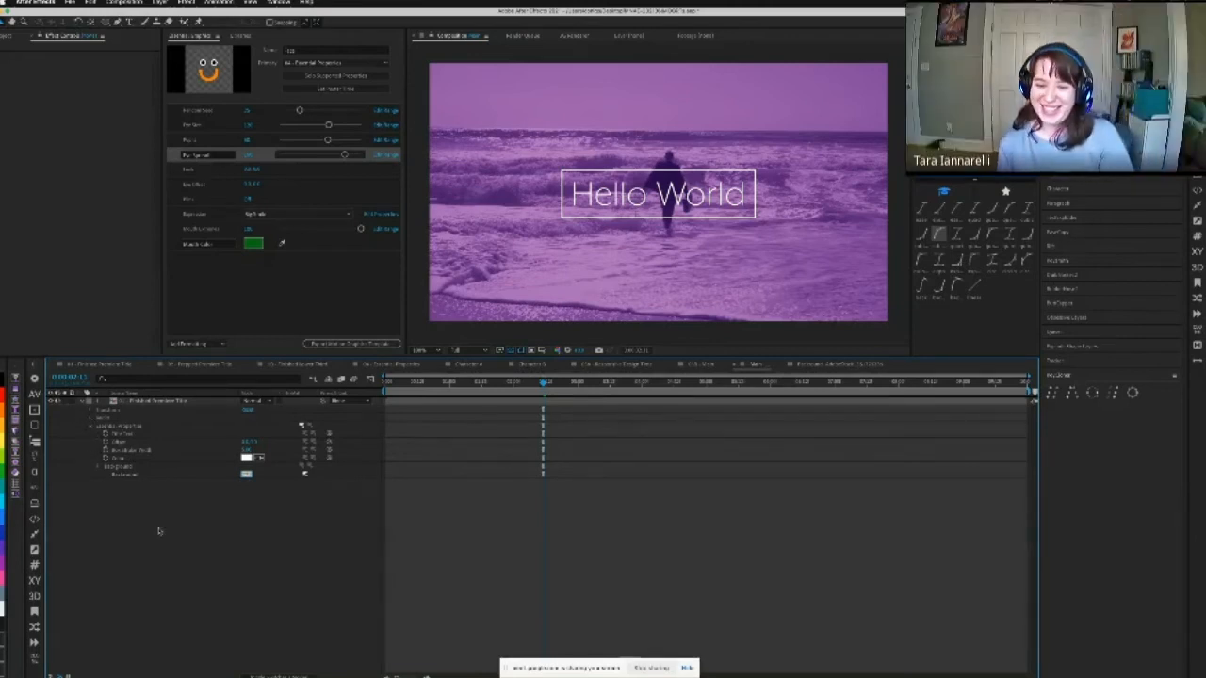
Step: Override the nested title's Title Text with a greeting to the attendee by first name and scrub to where it appears
drag(426, 381, 432, 381)
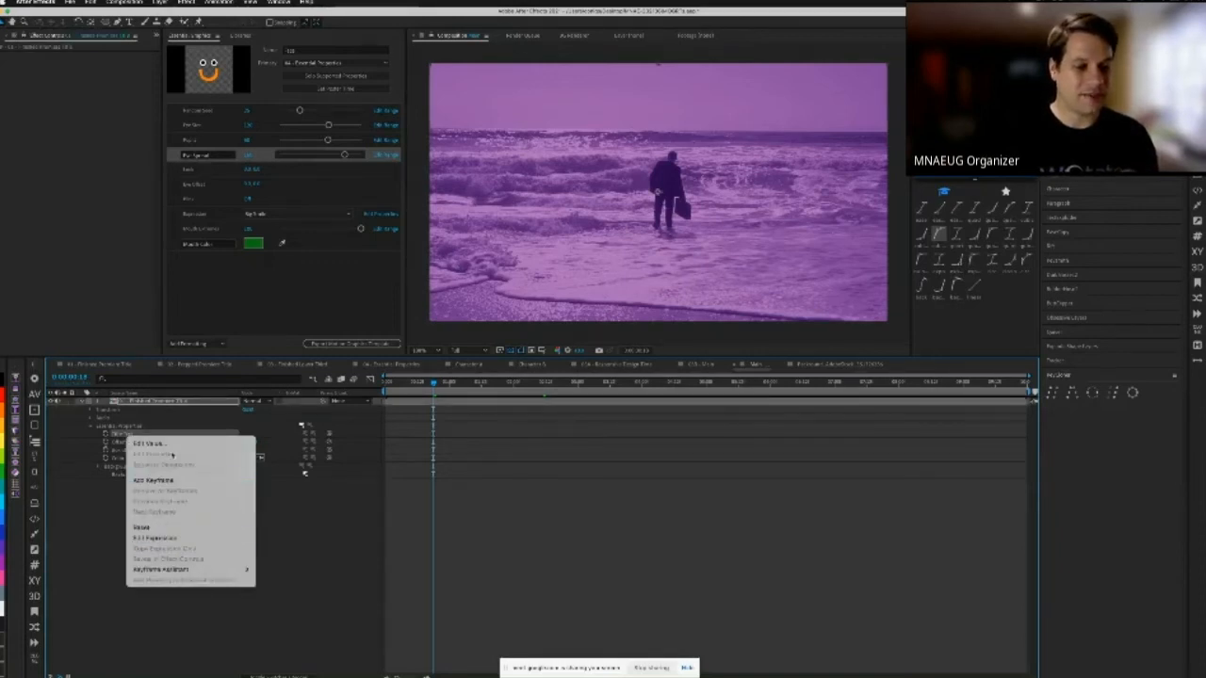
click(171, 444)
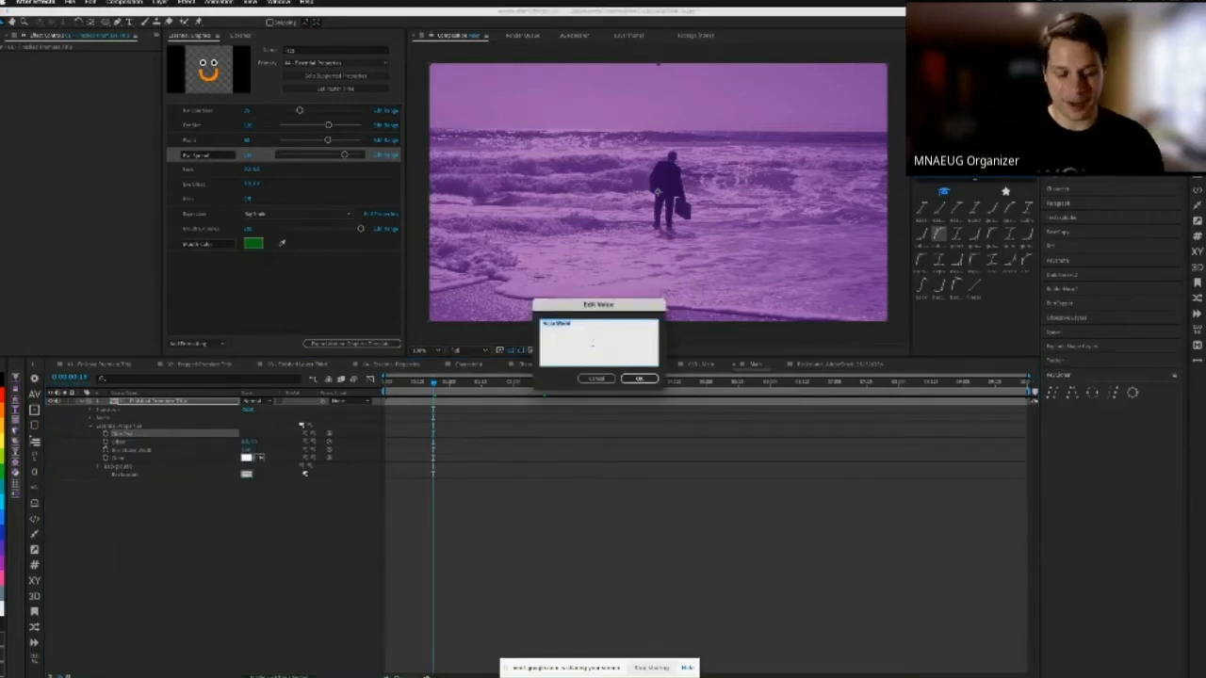
text(Hi)
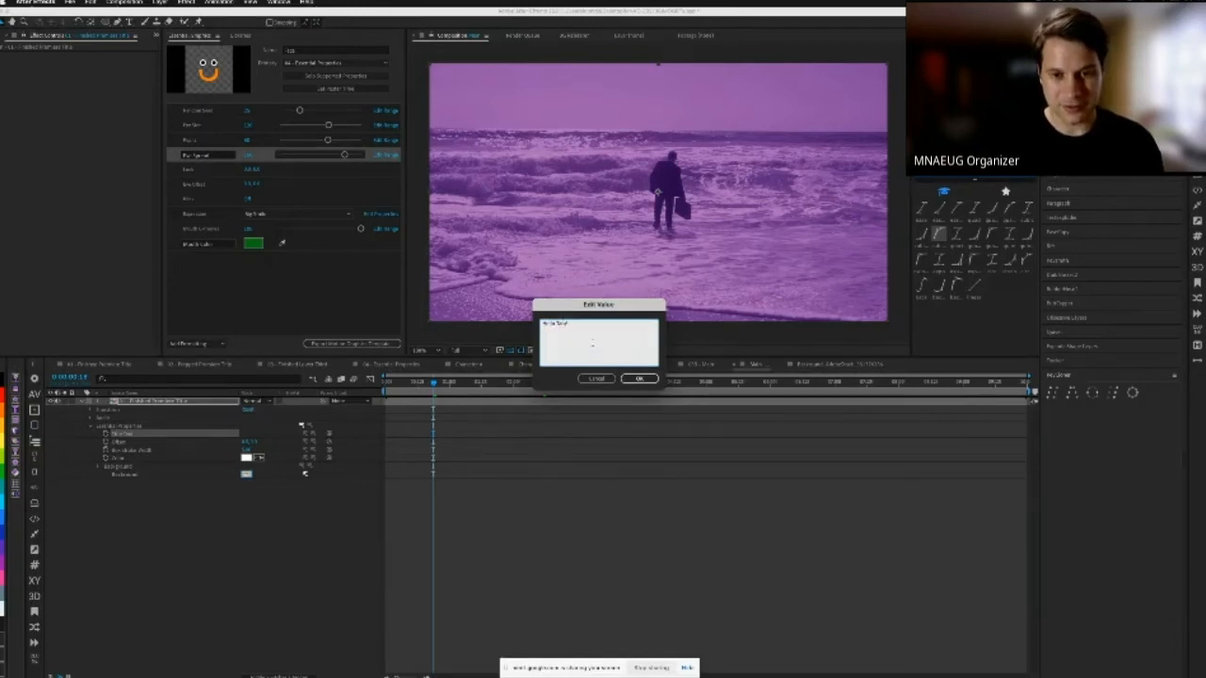
click(641, 379)
drag(434, 383, 518, 397)
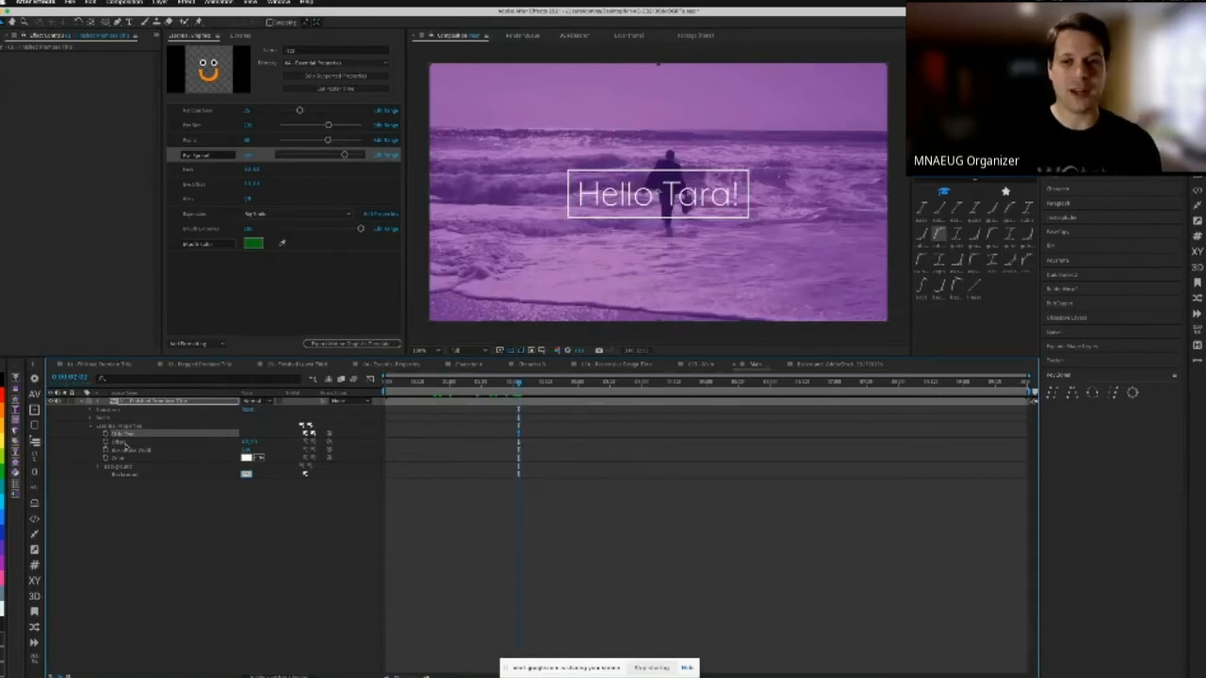
Step: Switch to Premiere Pro to review the title sequence's template controls and background media, and return to After Effects
key(super+Tab)
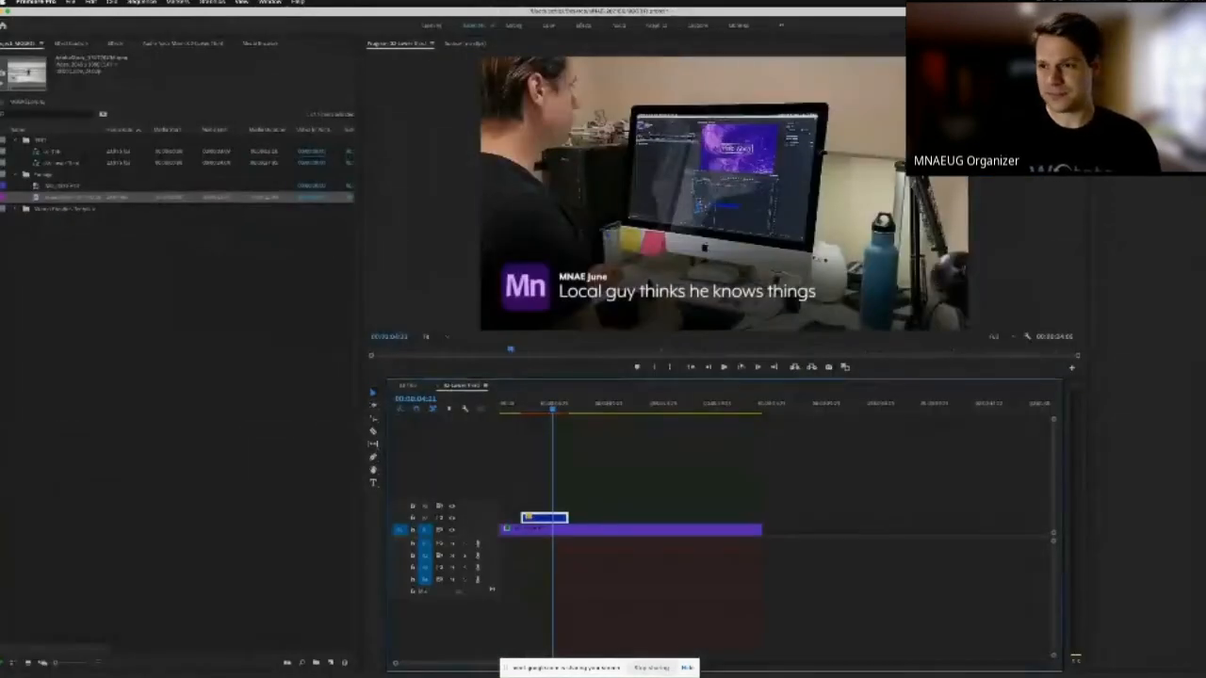
click(408, 385)
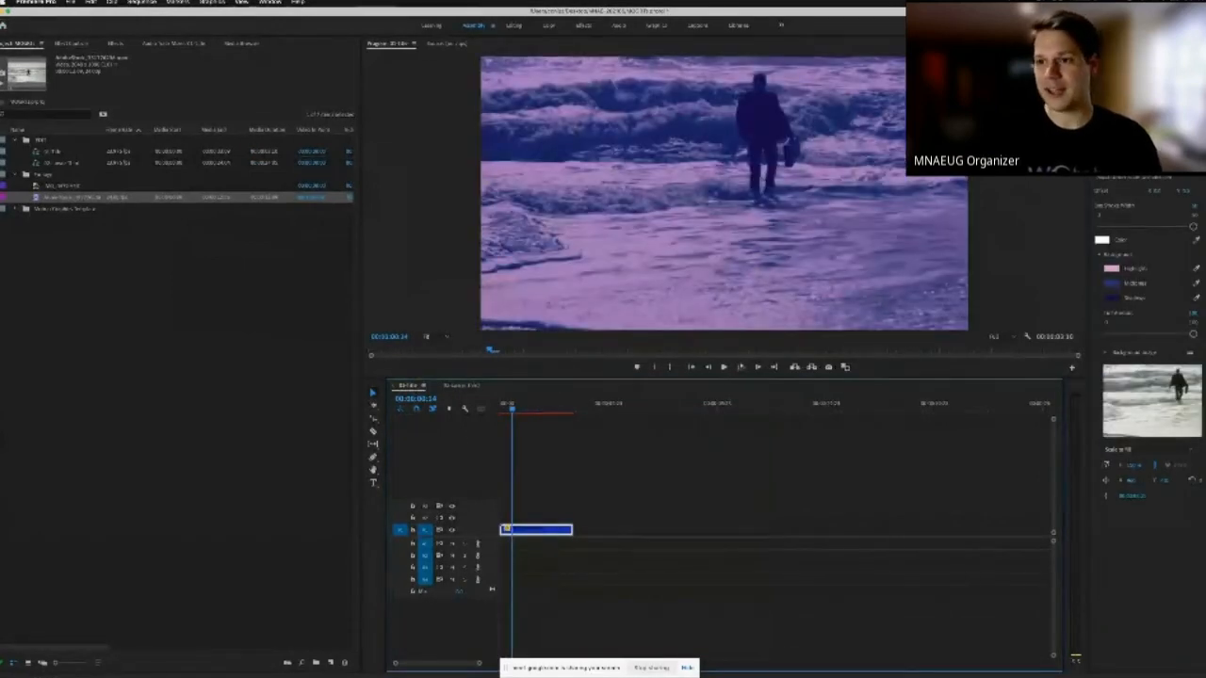
click(1130, 179)
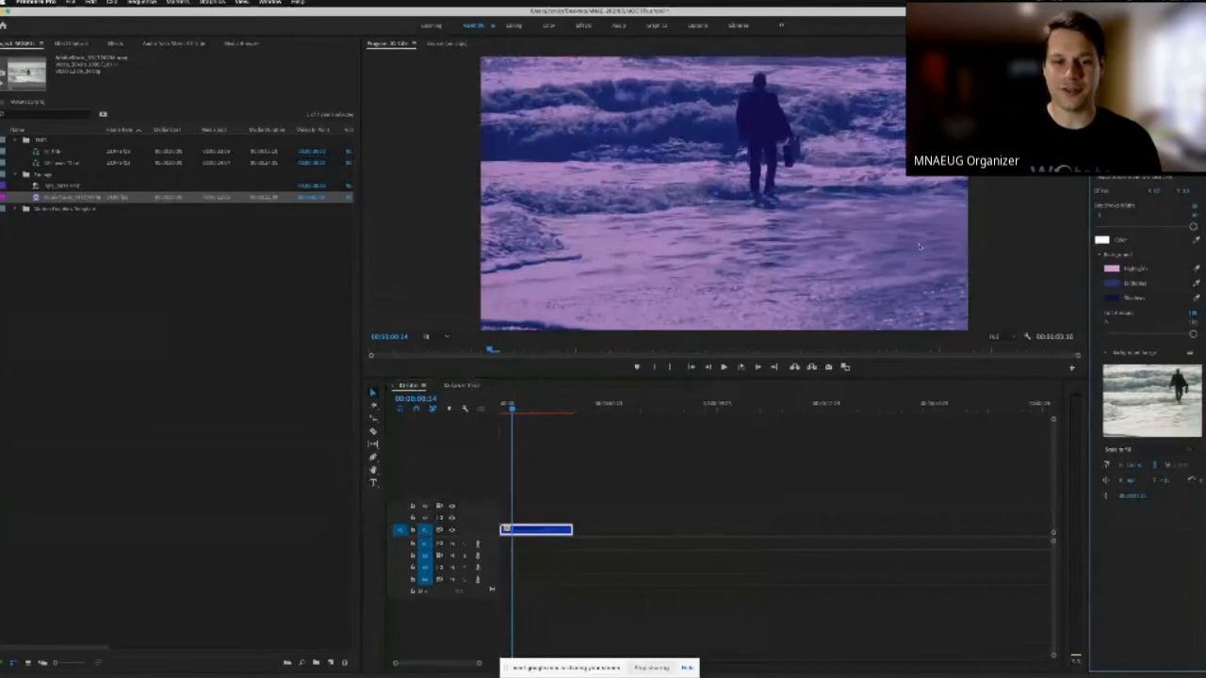
click(523, 406)
key(super+Tab)
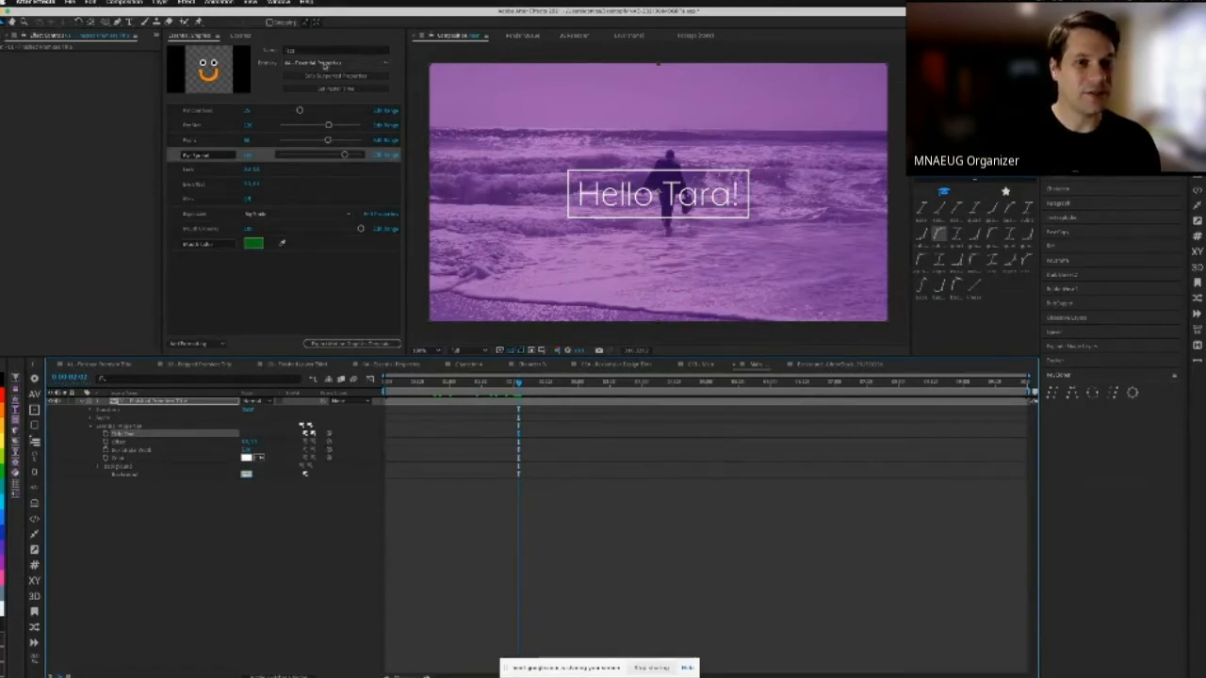
Step: Load 01 - Finished Premiere Title as the Essential Graphics primary composition and disable font size adjustment for its title text
click(330, 62)
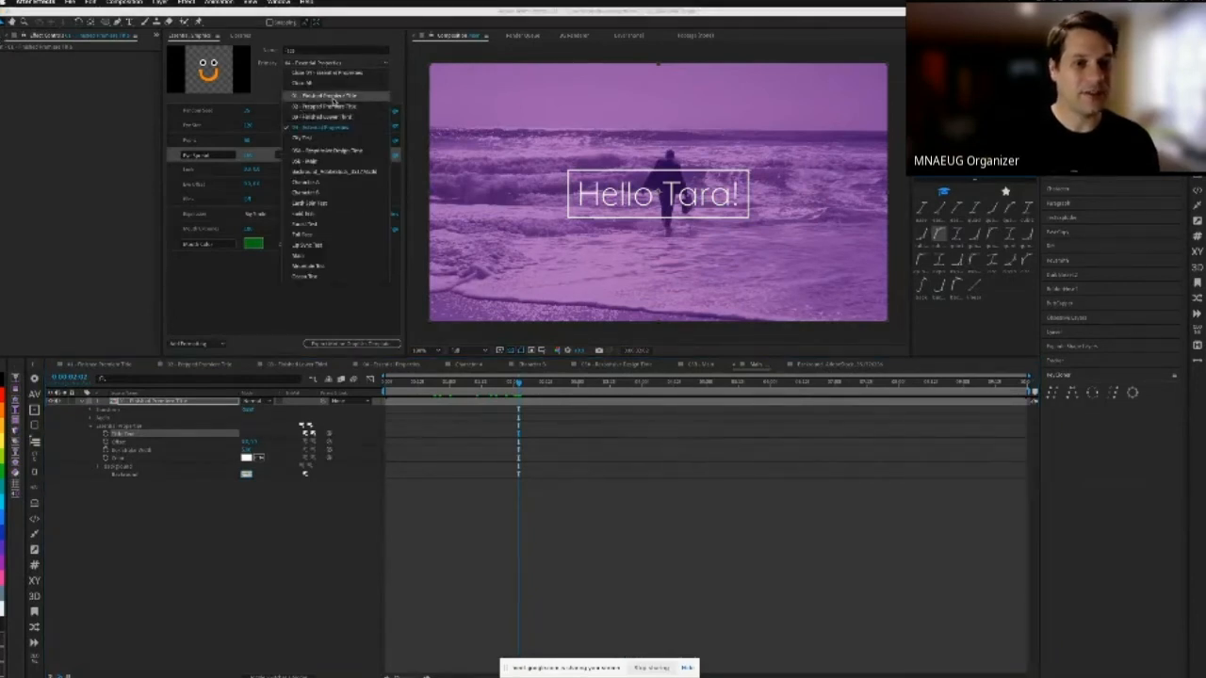
click(333, 98)
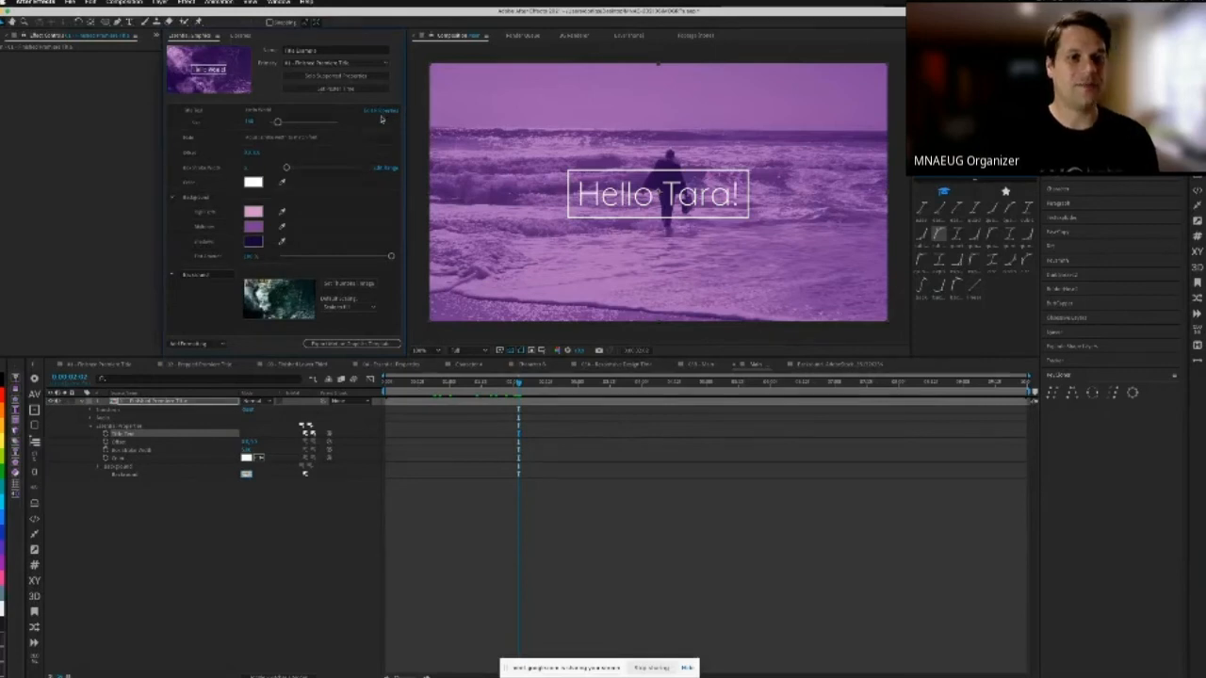
click(376, 112)
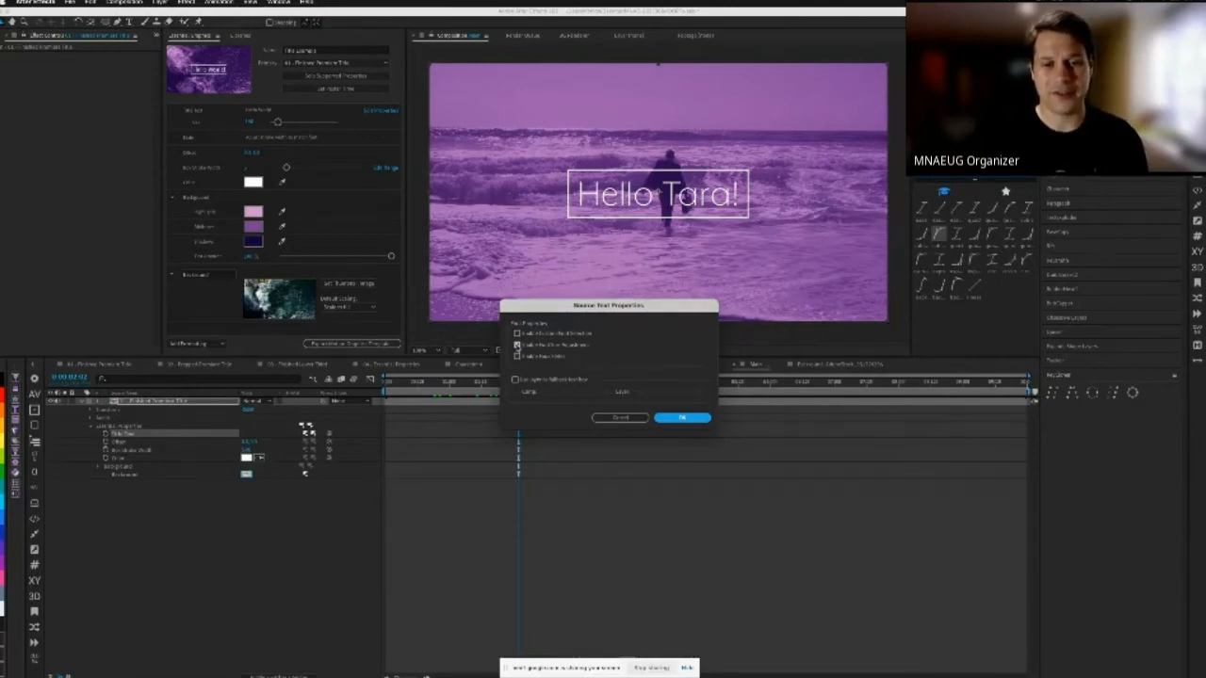
click(517, 334)
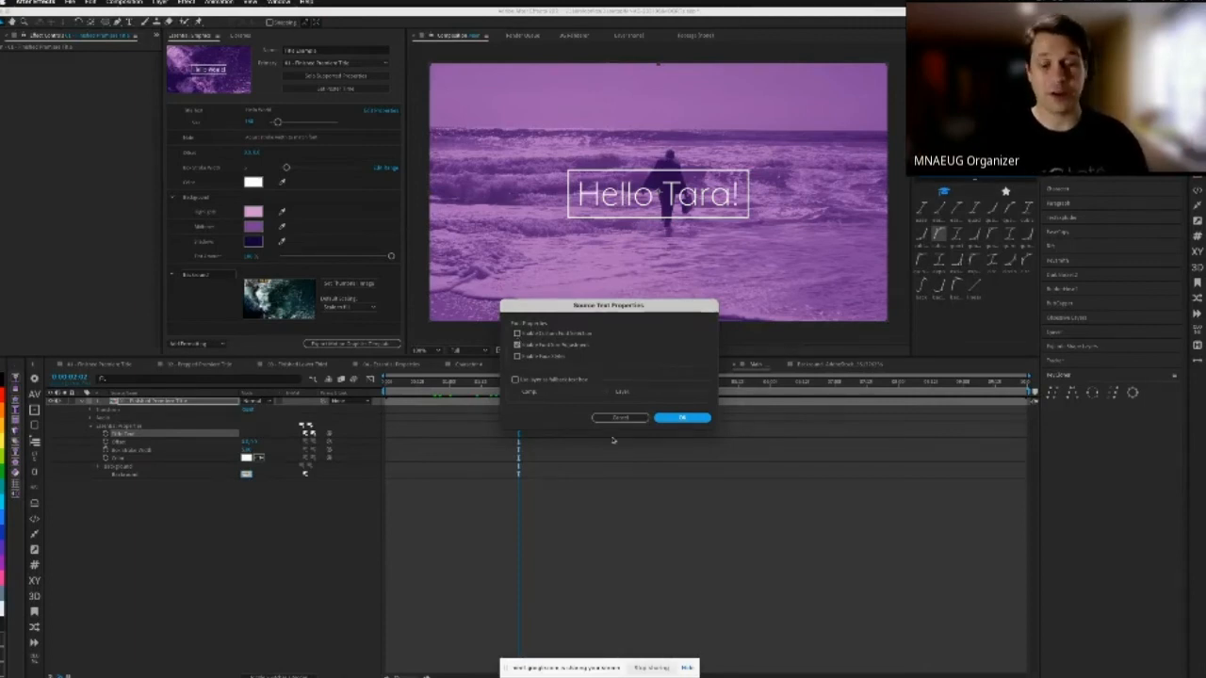
drag(558, 312, 531, 271)
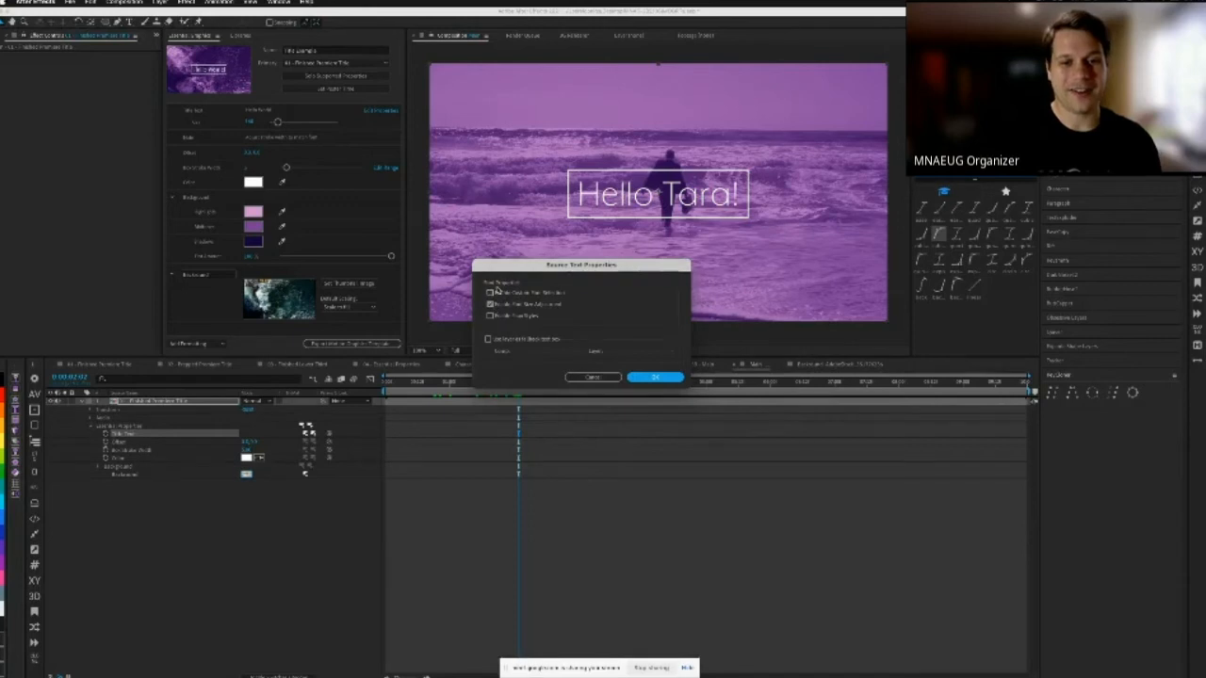
drag(506, 269, 495, 260)
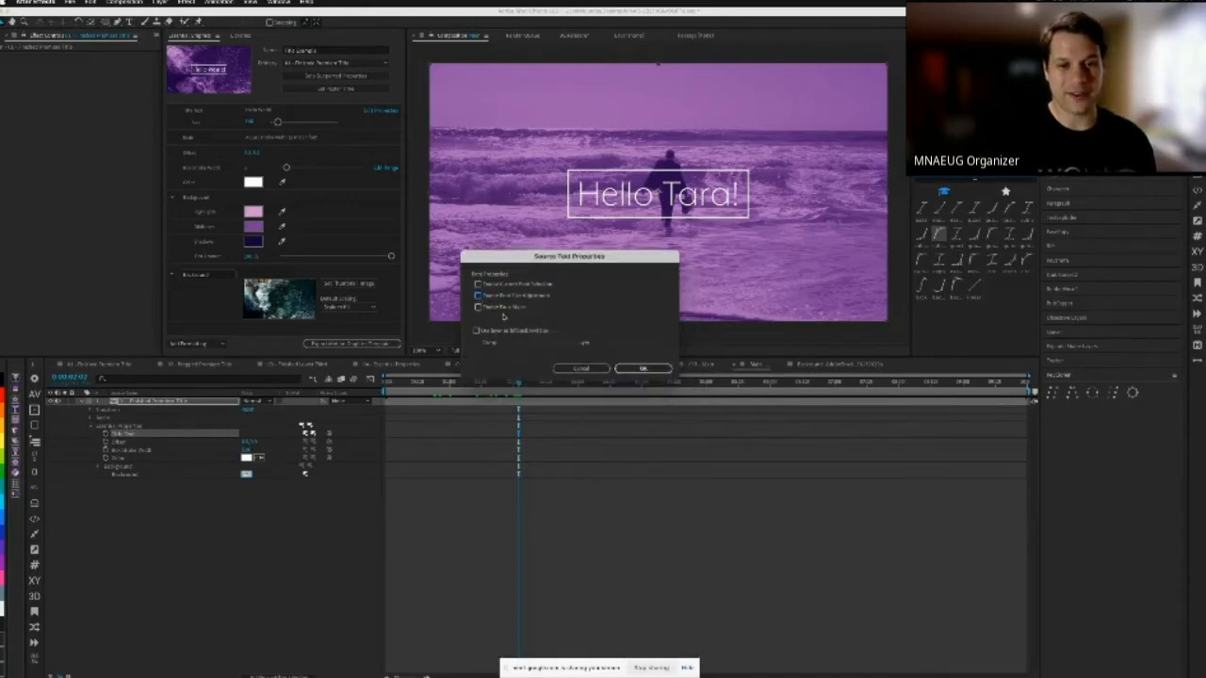
click(657, 368)
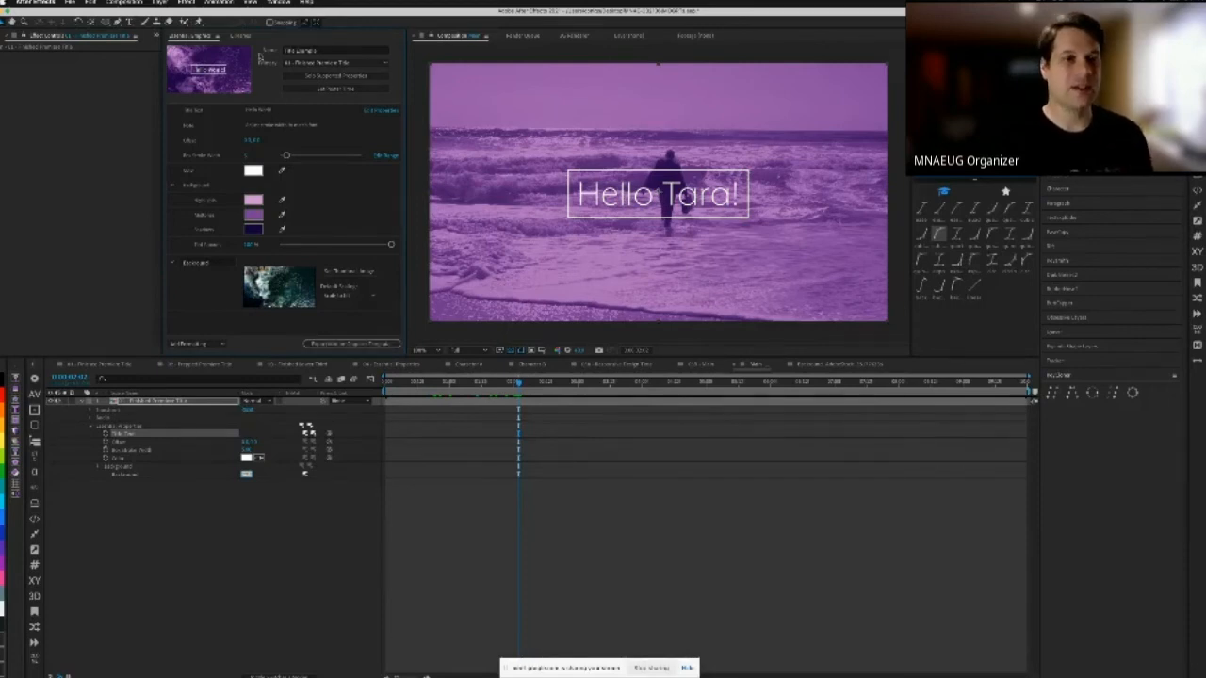
Step: Save the project, compare the Local Drive and library destinations for exporting the Motion Graphics template, and close the export settings
click(345, 345)
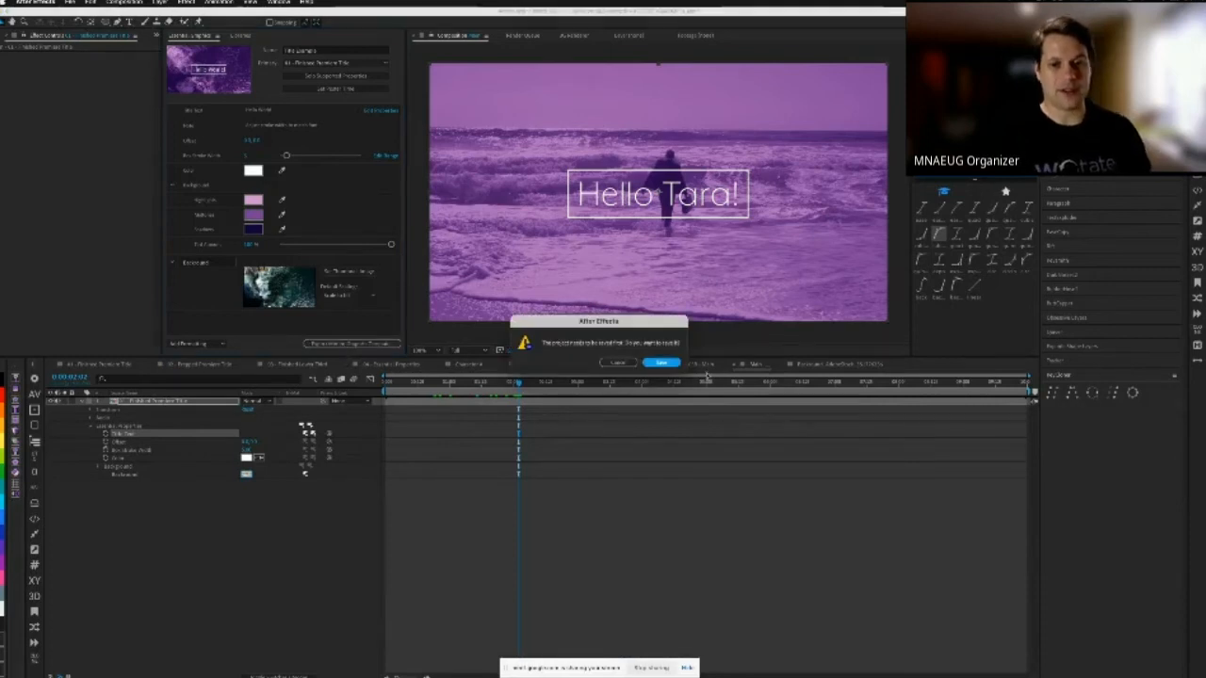
click(668, 366)
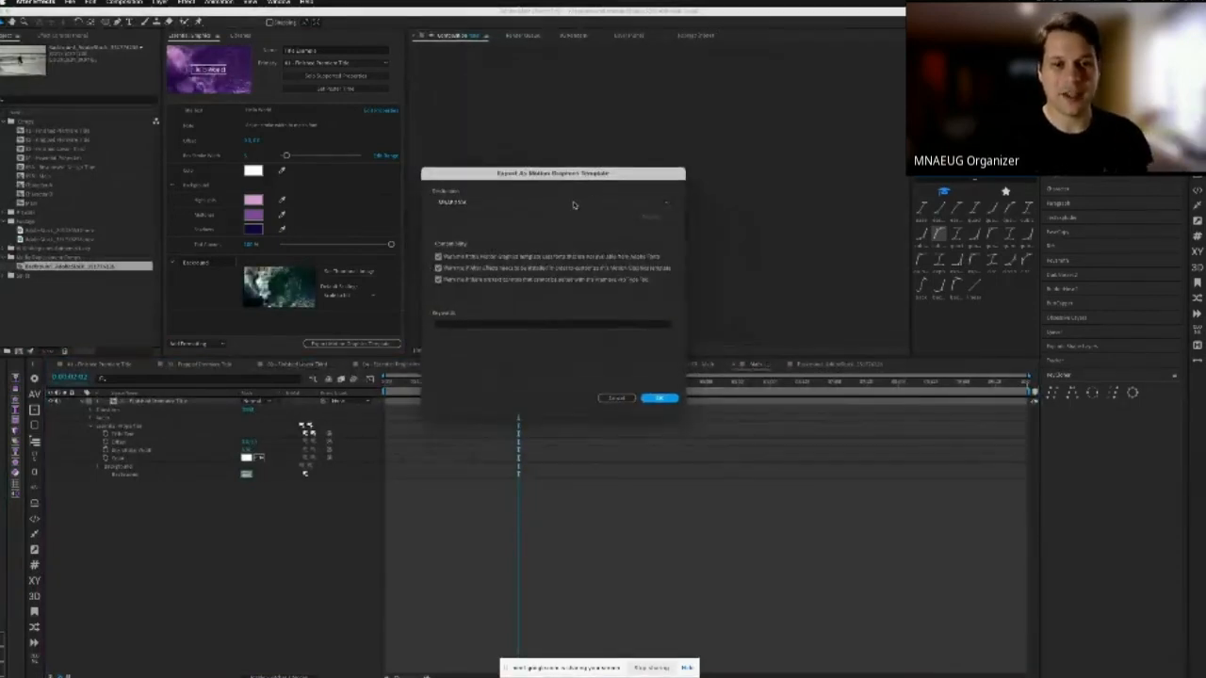
click(572, 203)
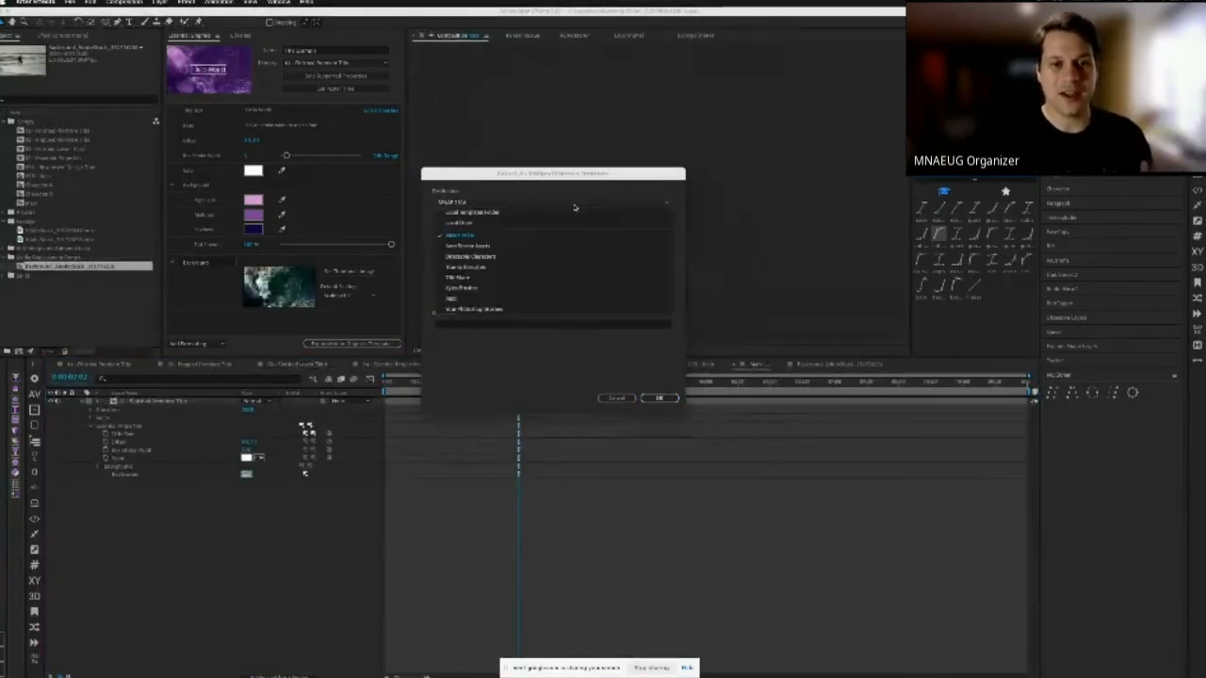
click(469, 223)
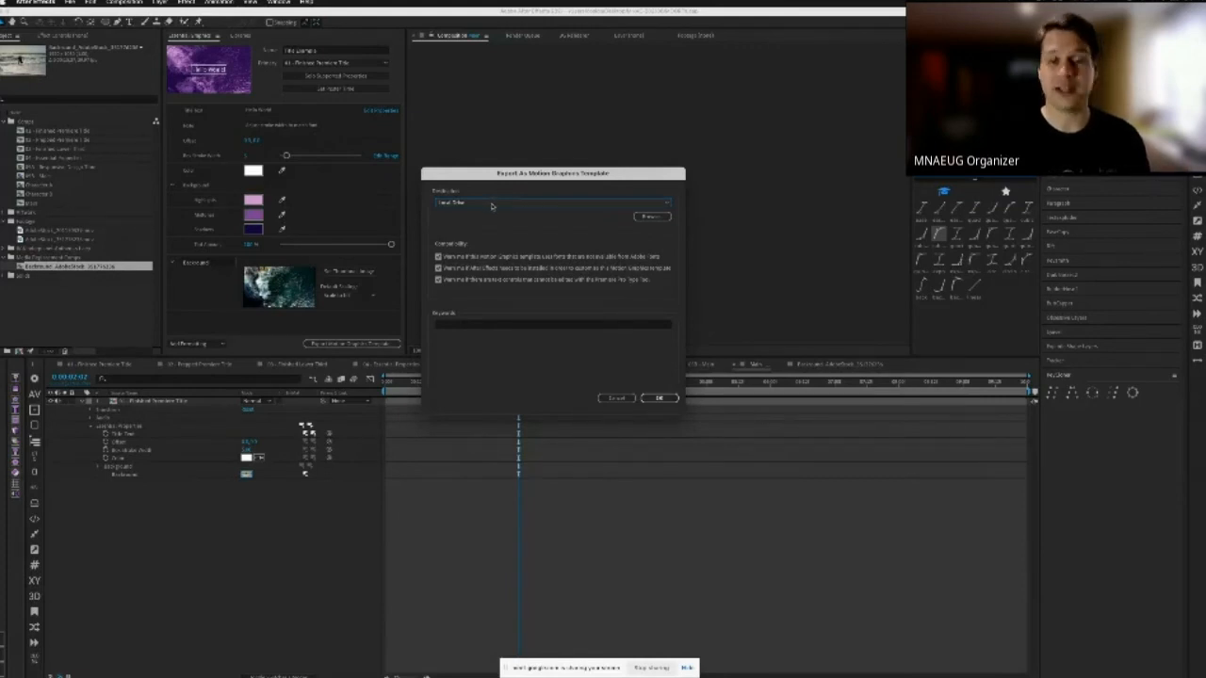
click(489, 205)
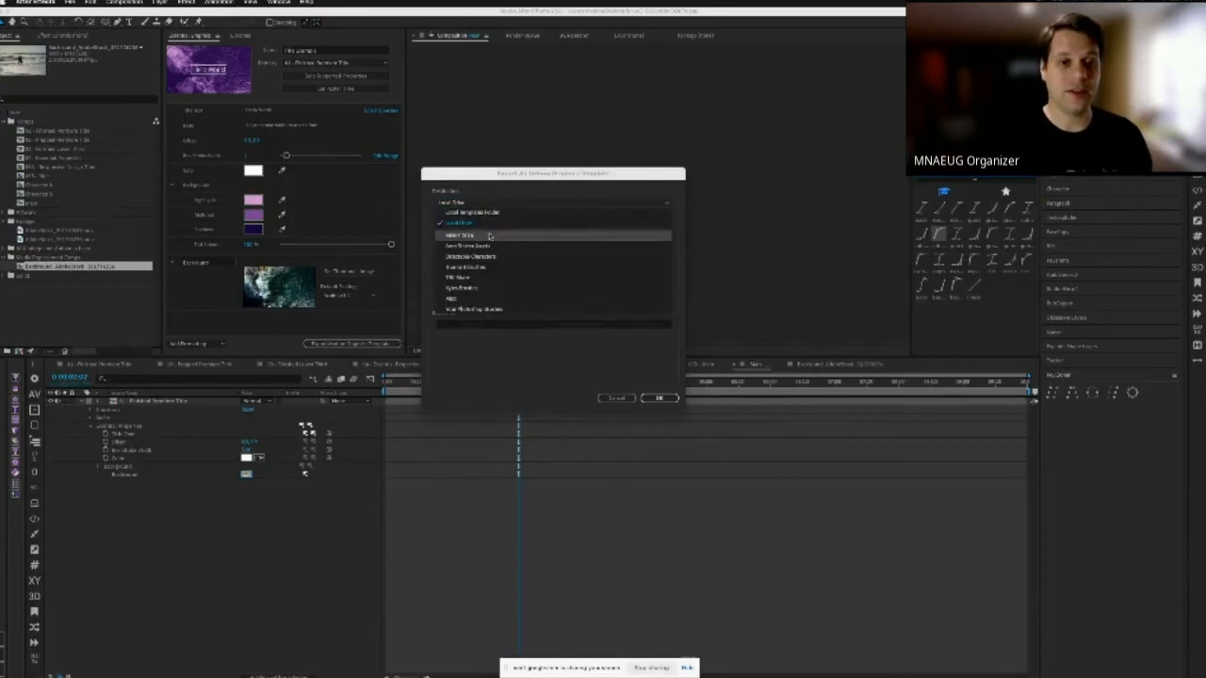
click(489, 235)
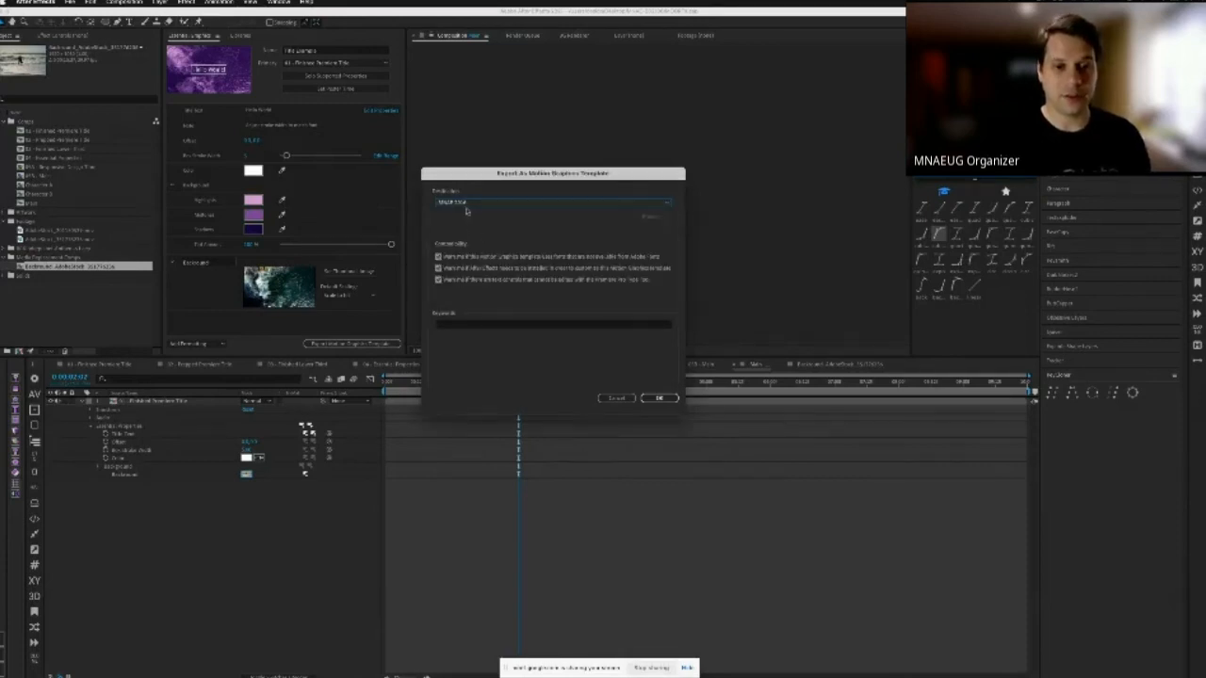
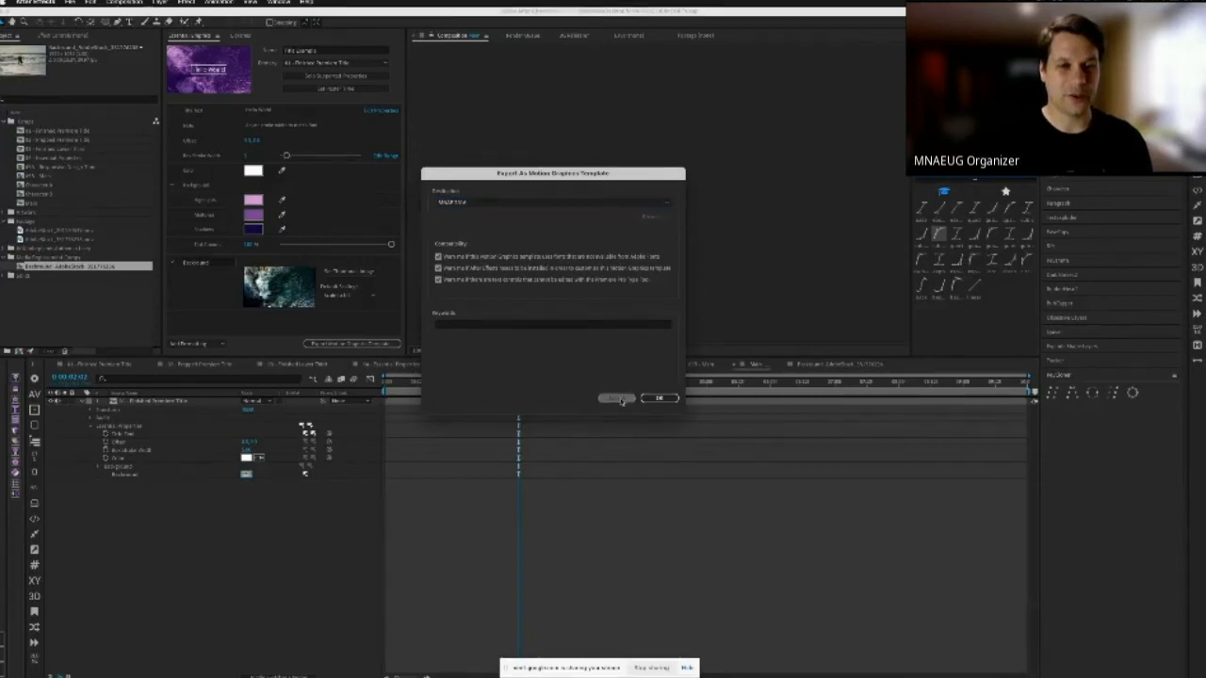
click(616, 398)
Step: Review the font options in the title text's Source Text Properties
click(380, 111)
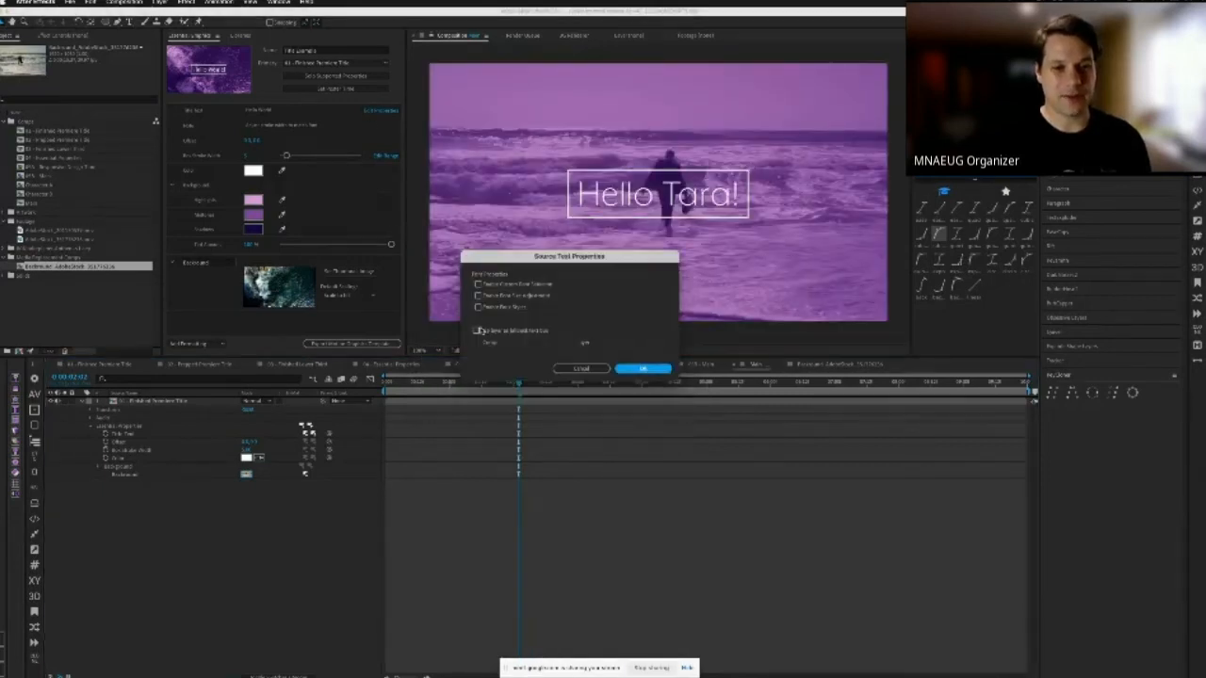
click(577, 370)
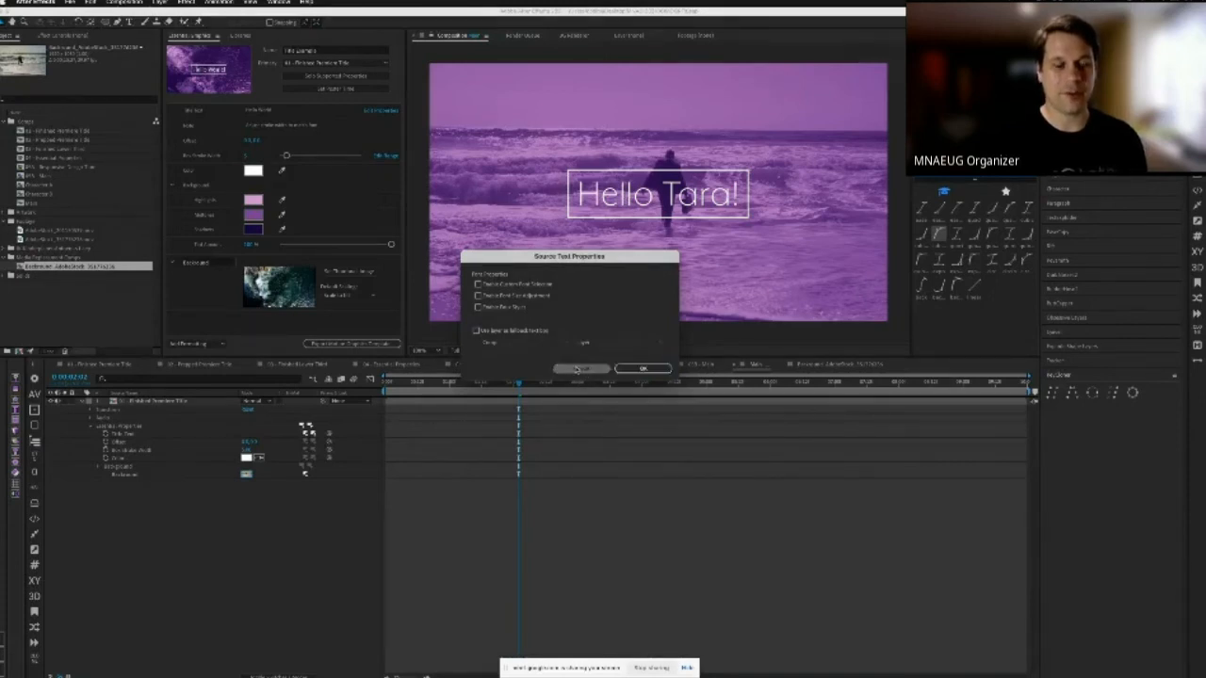
click(23, 308)
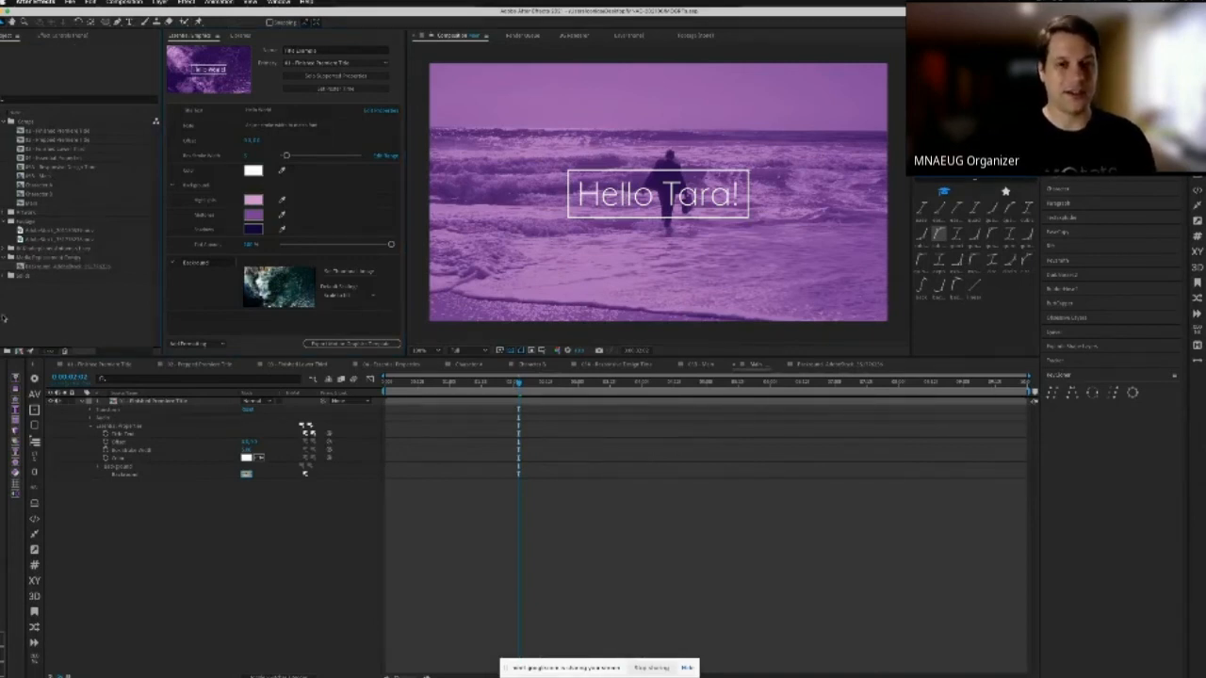
Step: Switch to Premiere Pro and browse the Motion Graphics templates available in the Essential Graphics library
key(super+Tab)
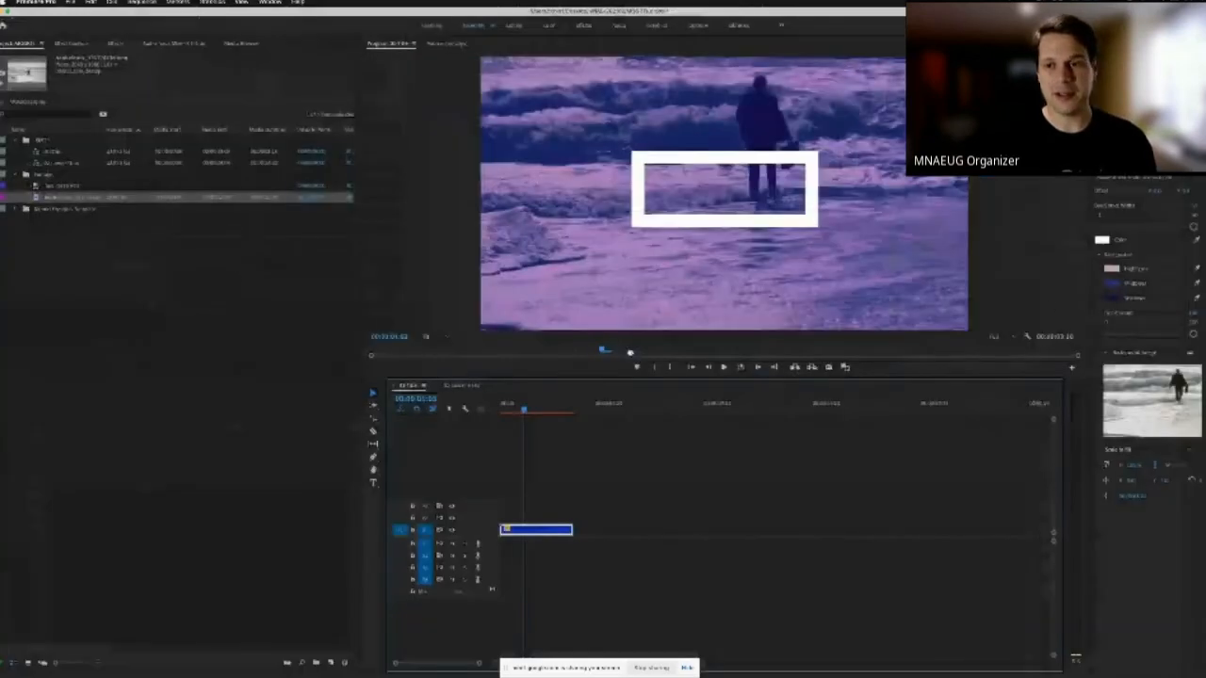
click(1143, 188)
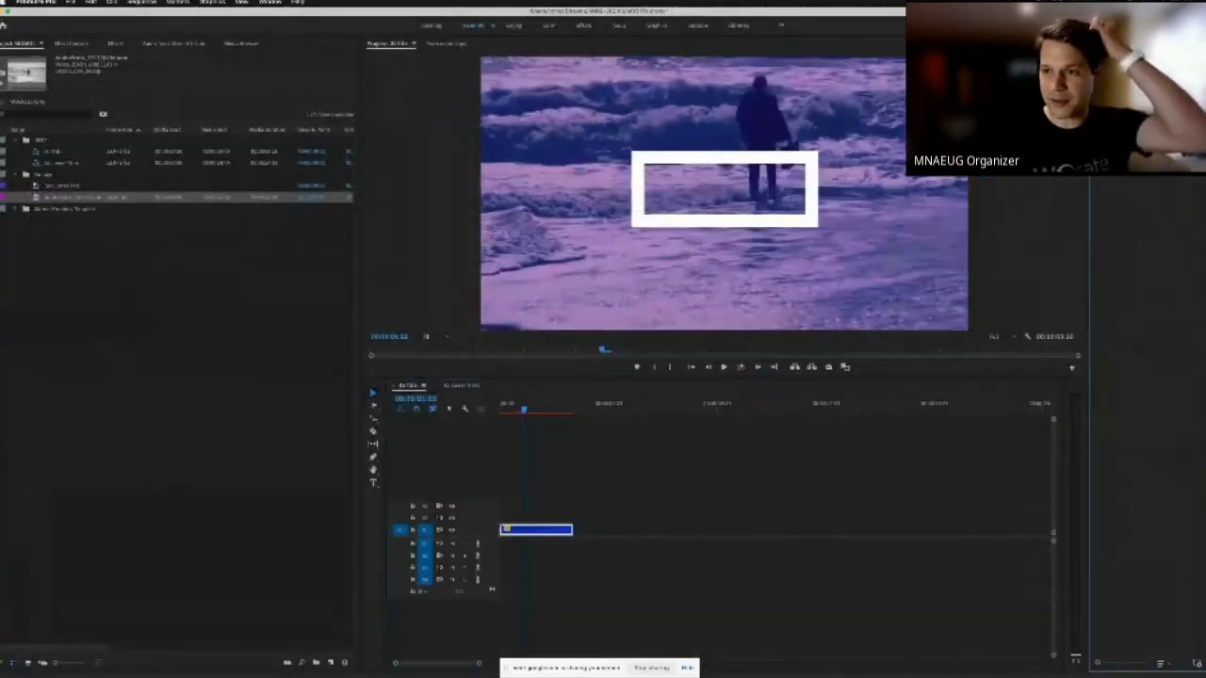
click(1142, 189)
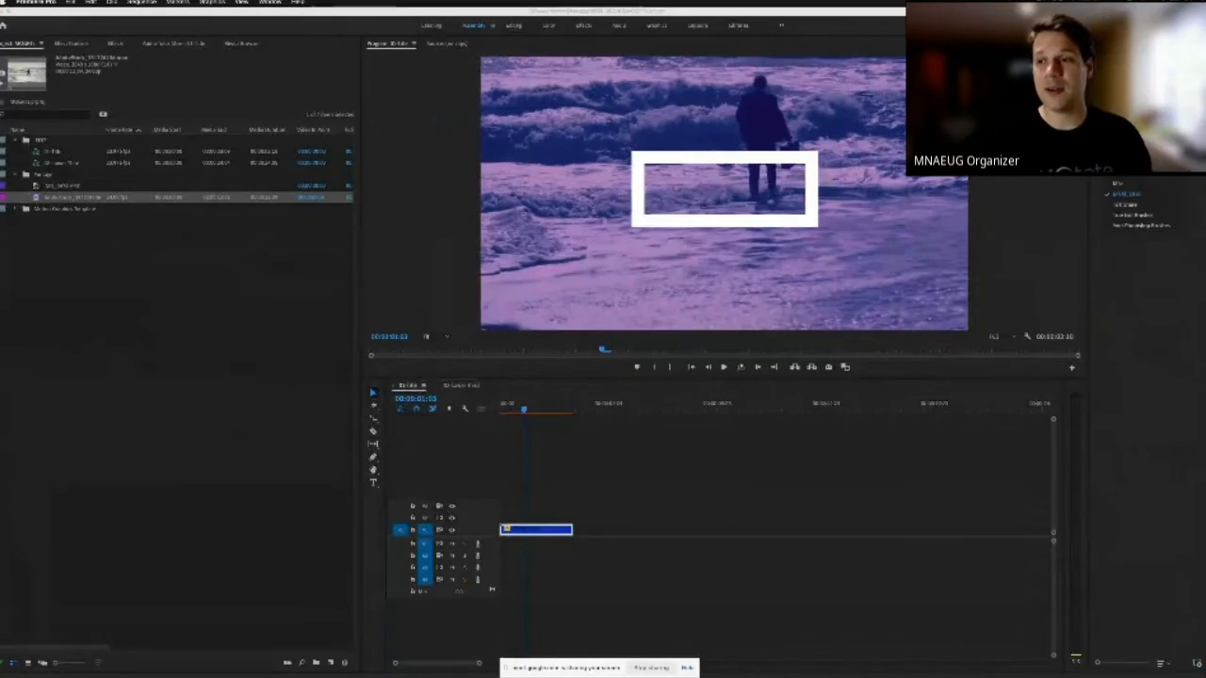
click(1185, 192)
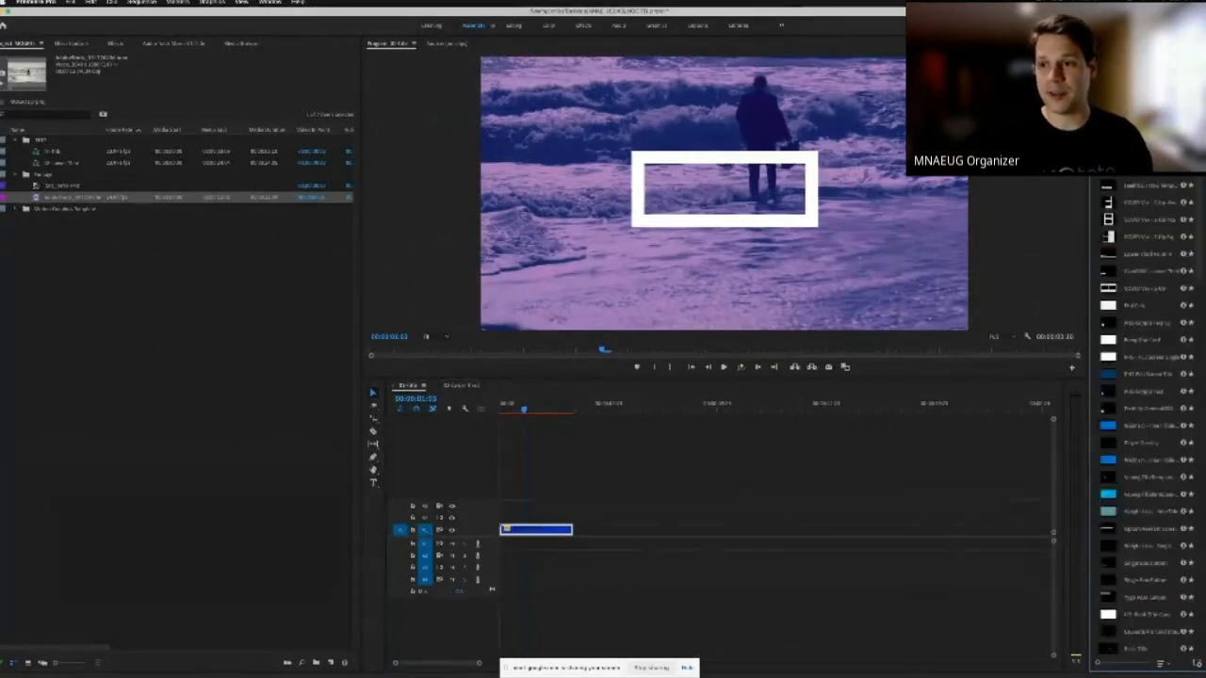
scroll(1196, 243, down, 4)
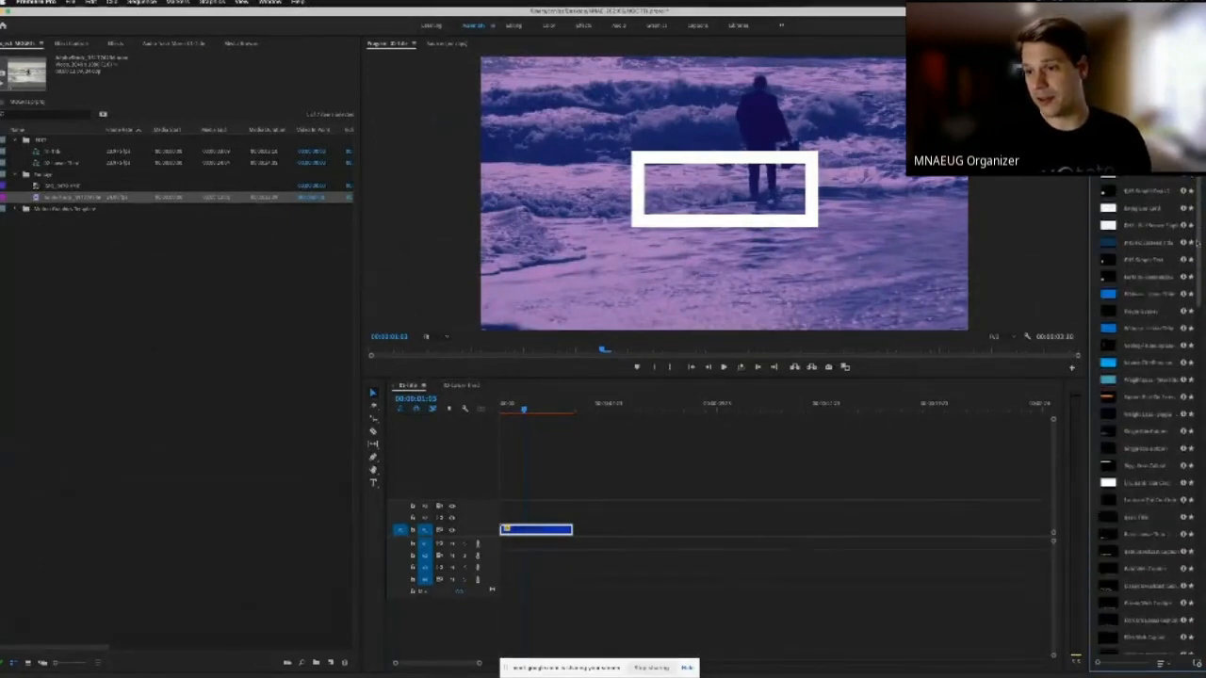
scroll(1196, 243, up, 4)
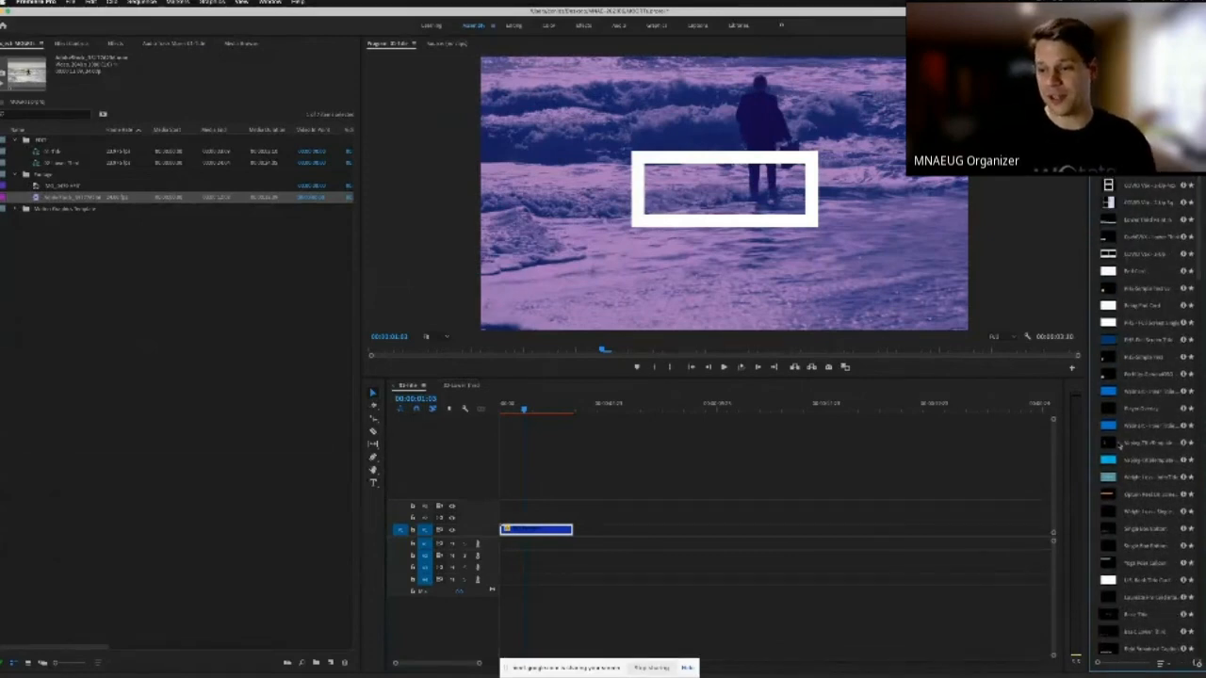
Step: Show where a Motion Graphics template file is installed, check the shared library choices, and return to After Effects
click(1196, 666)
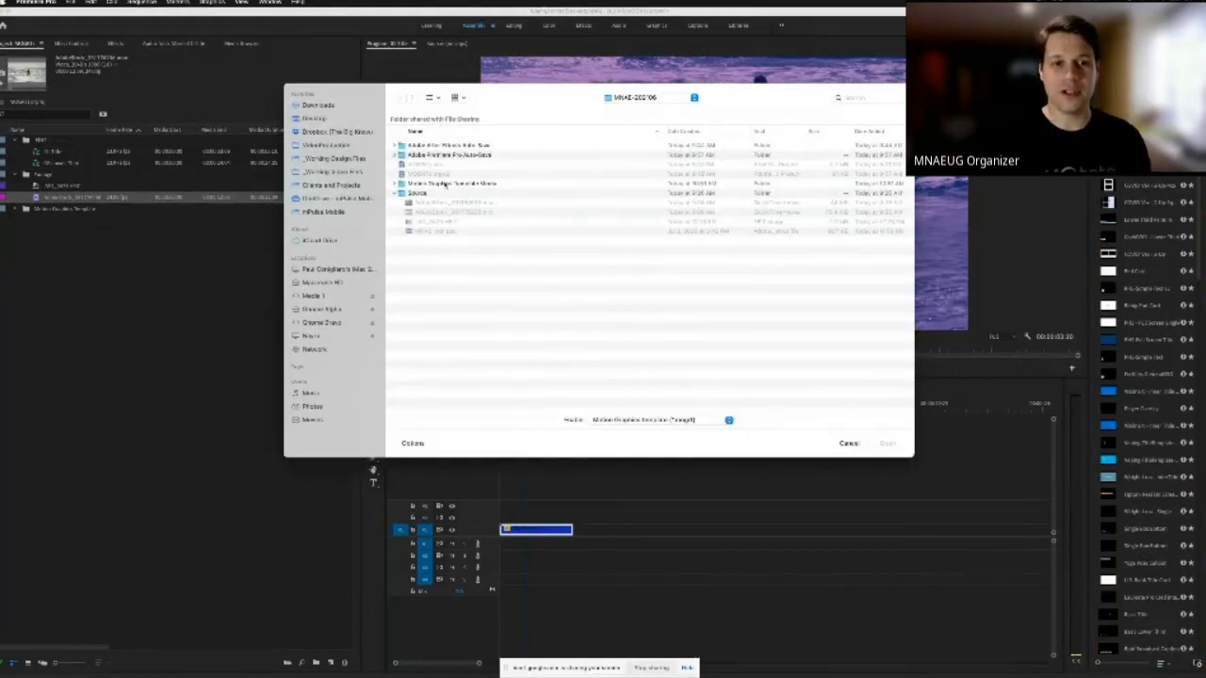
click(849, 444)
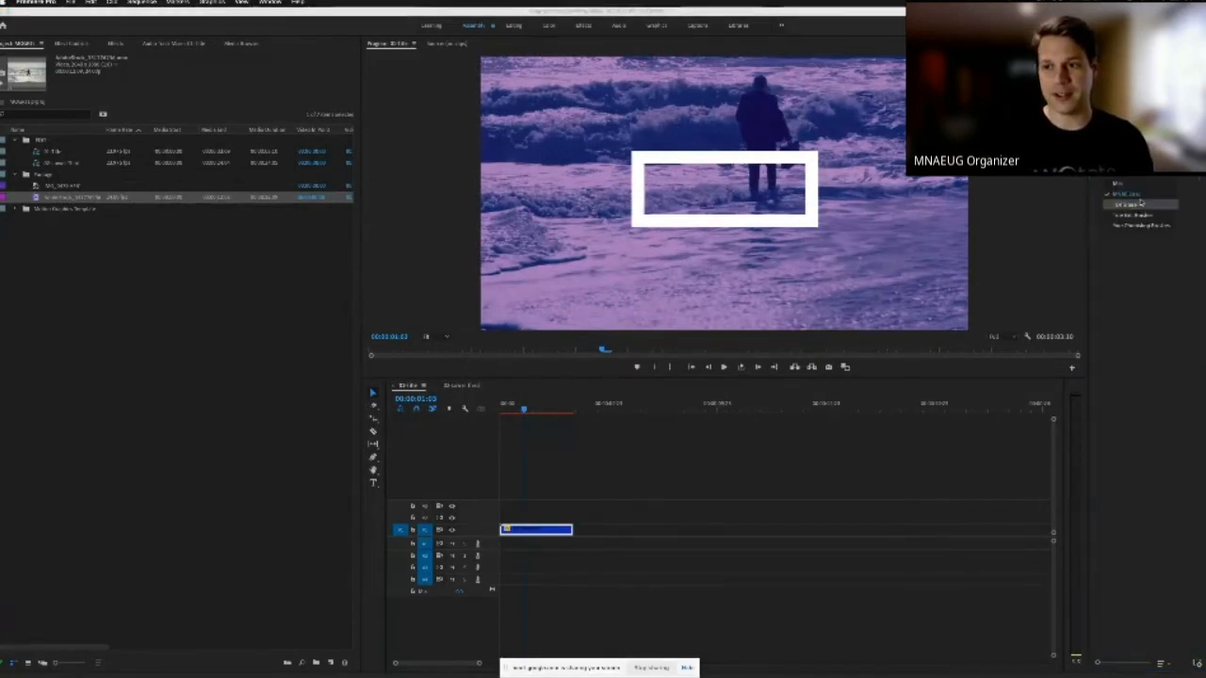
click(1133, 196)
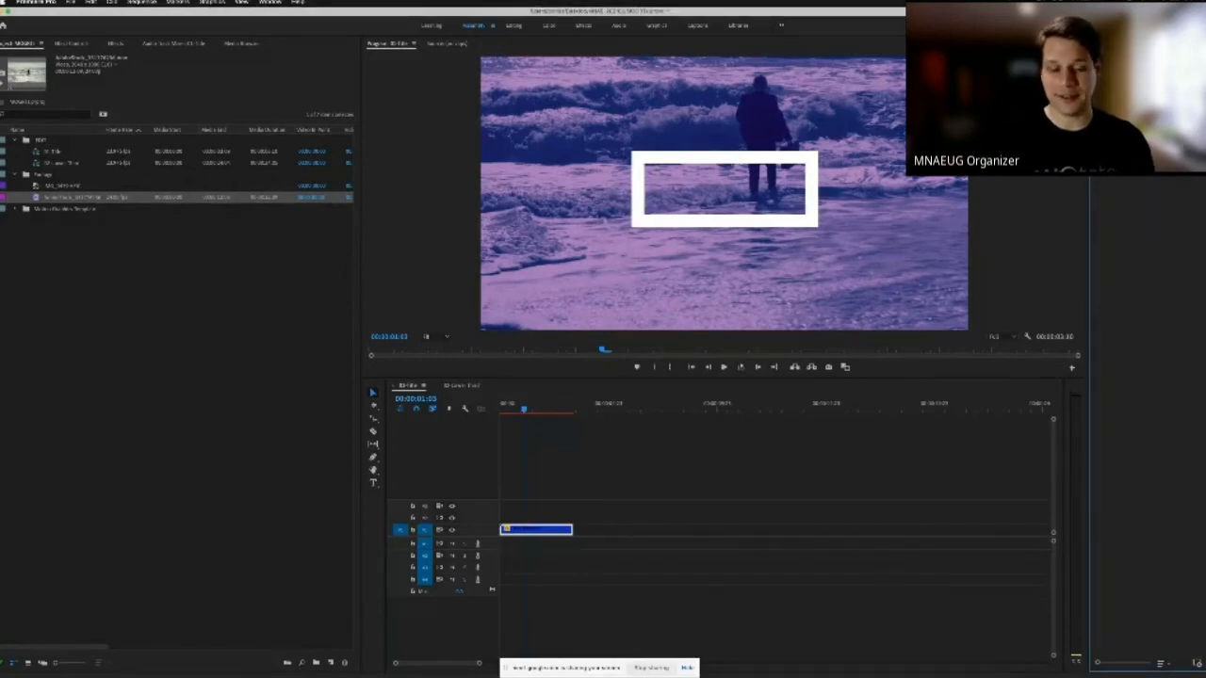
key(super+Tab)
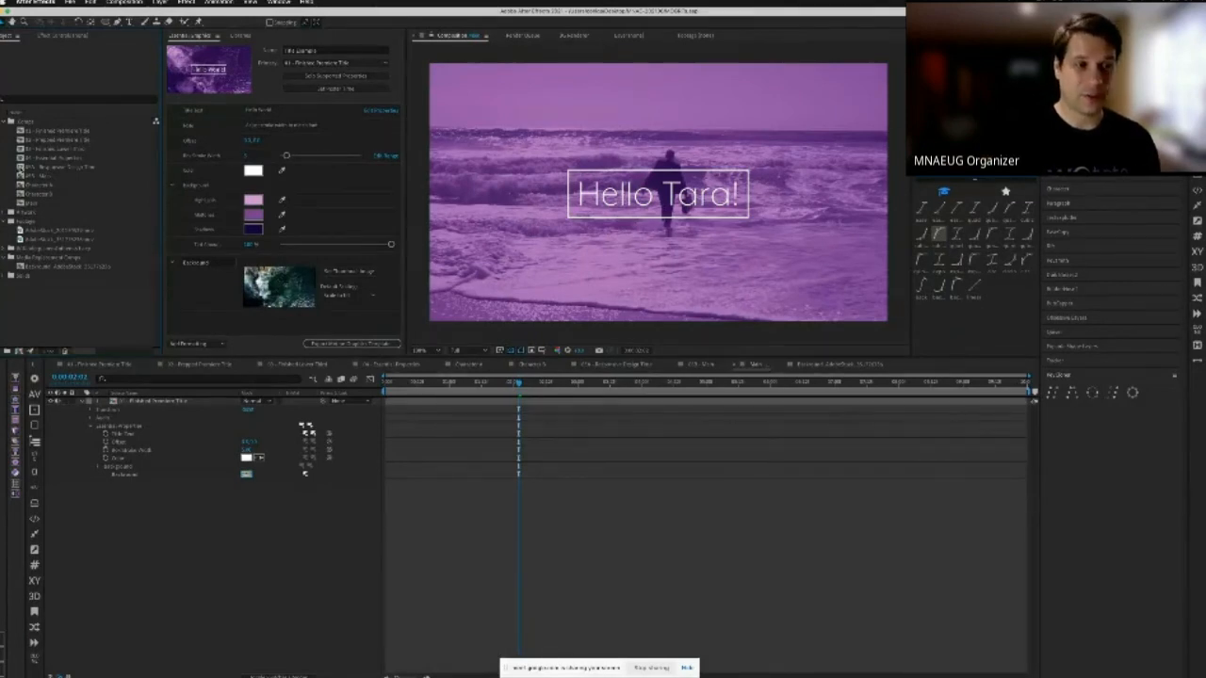
Step: Open the Responsive Design Time composition, preview the bouncing ball animation, and return to the first frame
double_click(20, 168)
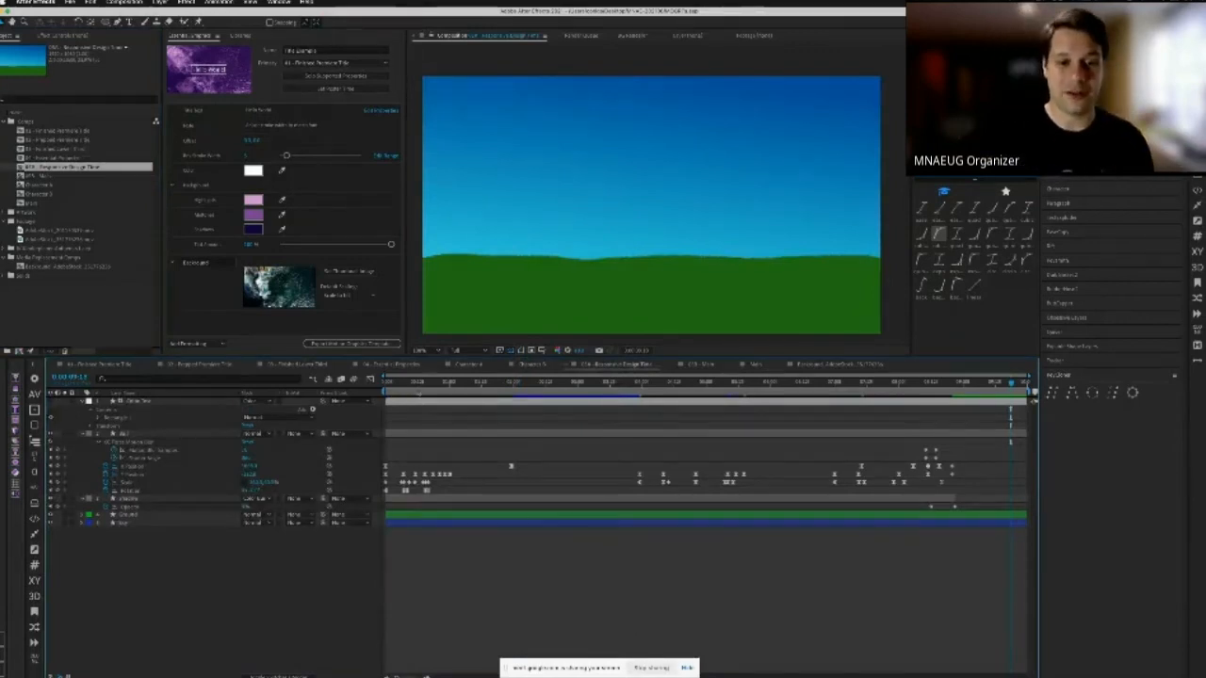
key(Home)
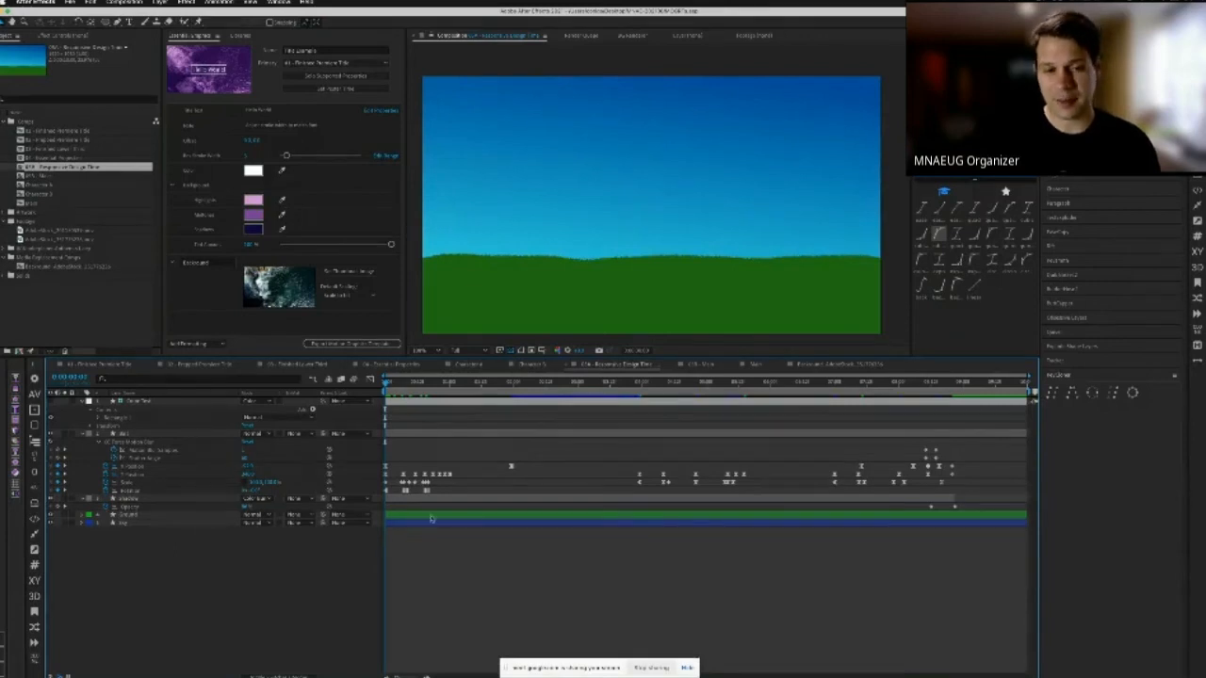
key(space)
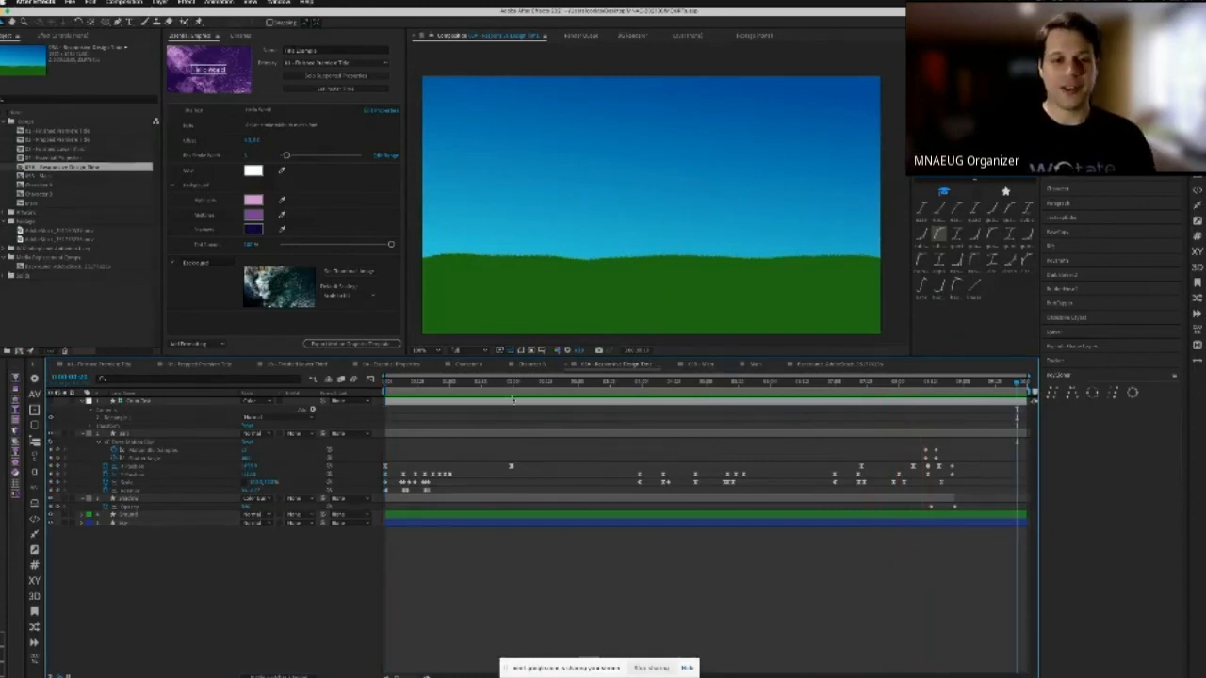
drag(513, 390, 421, 400)
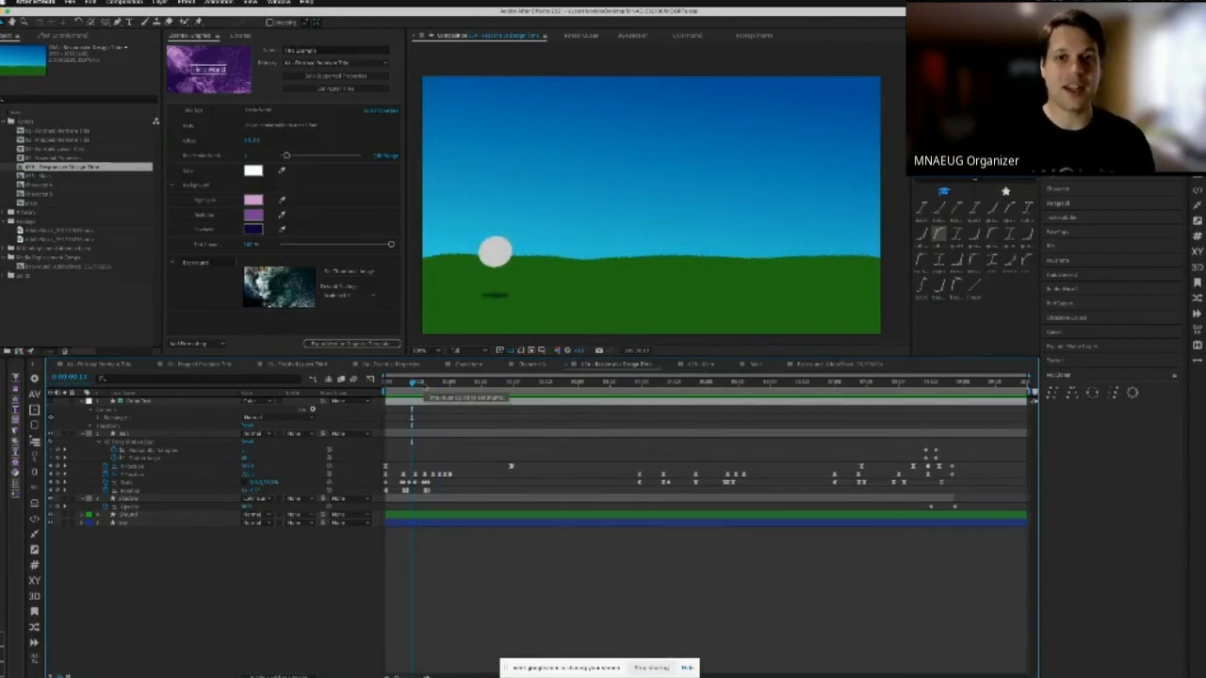
drag(411, 383, 383, 385)
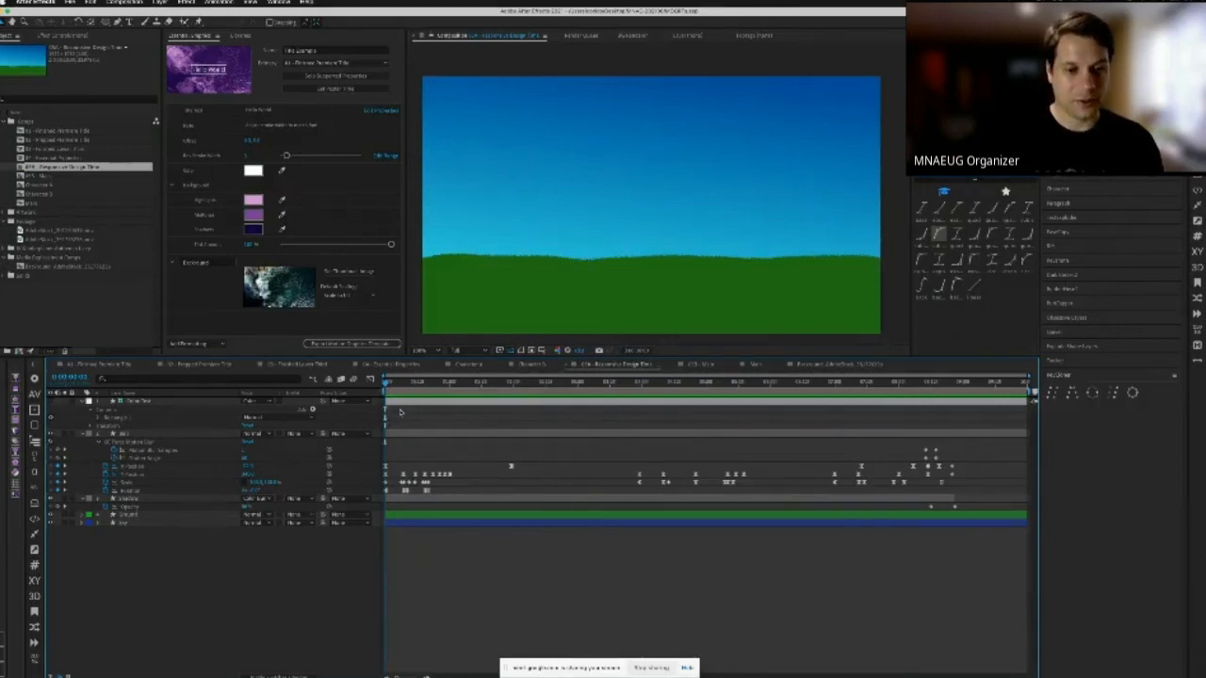
Step: Add a composition marker covering about the first two seconds of the ball animation and make it a protected region
key(alt+*)
click(539, 464)
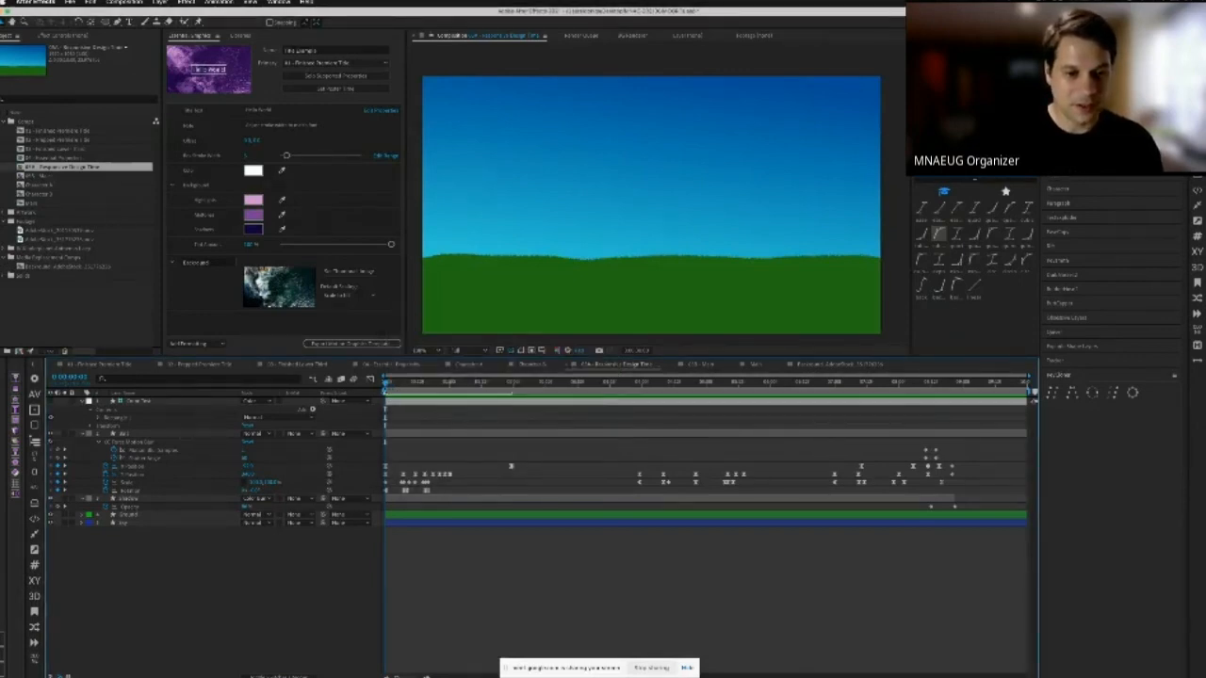
right_click(386, 395)
click(428, 480)
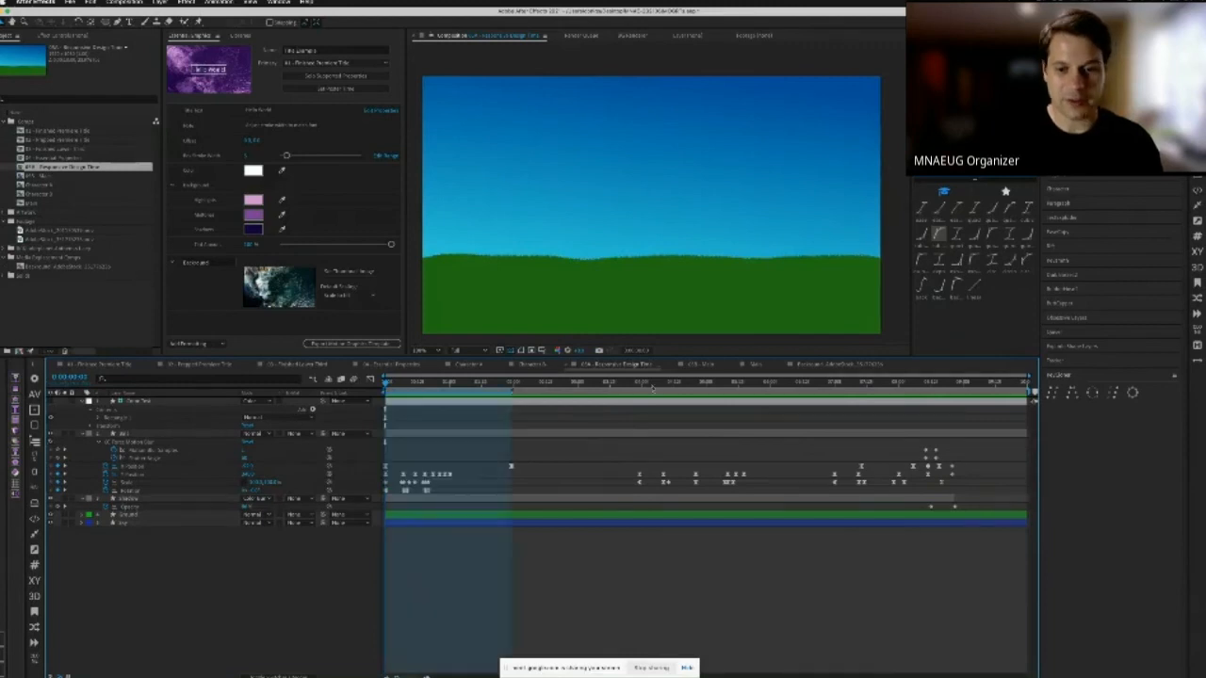
Step: Add a protected region marker at 0:00:03:23 and trim its end to the last keyframe of the second keyframe group
click(640, 381)
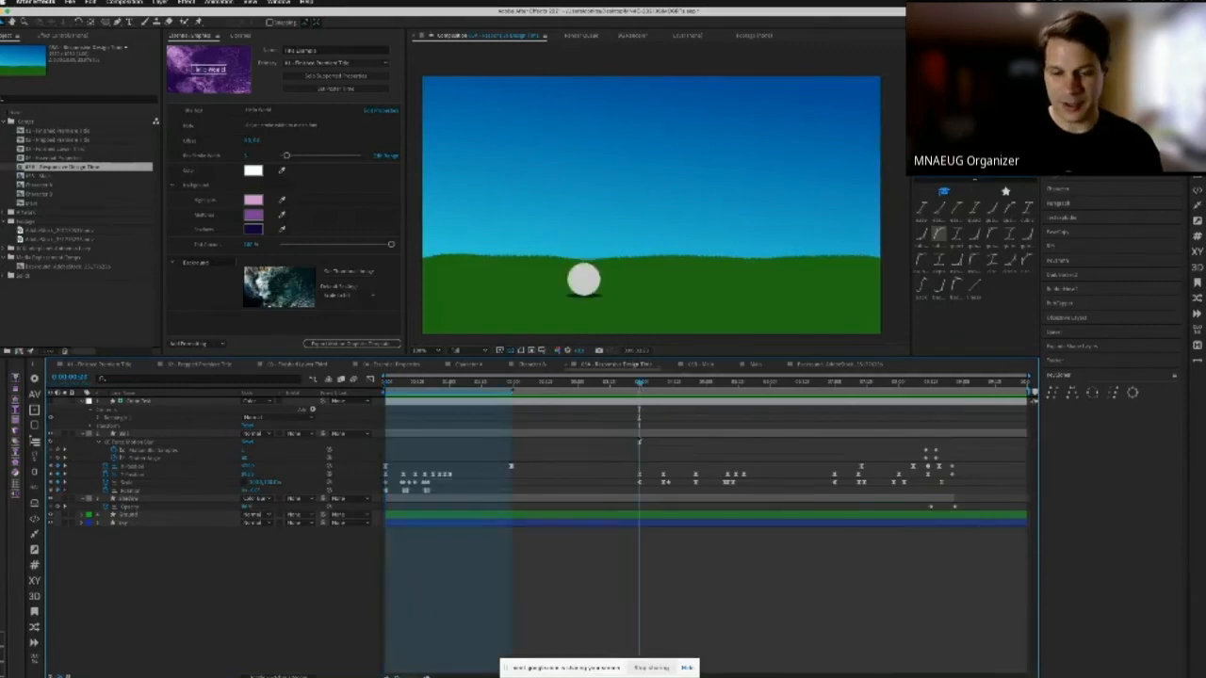
key(alt+KP_Multiply)
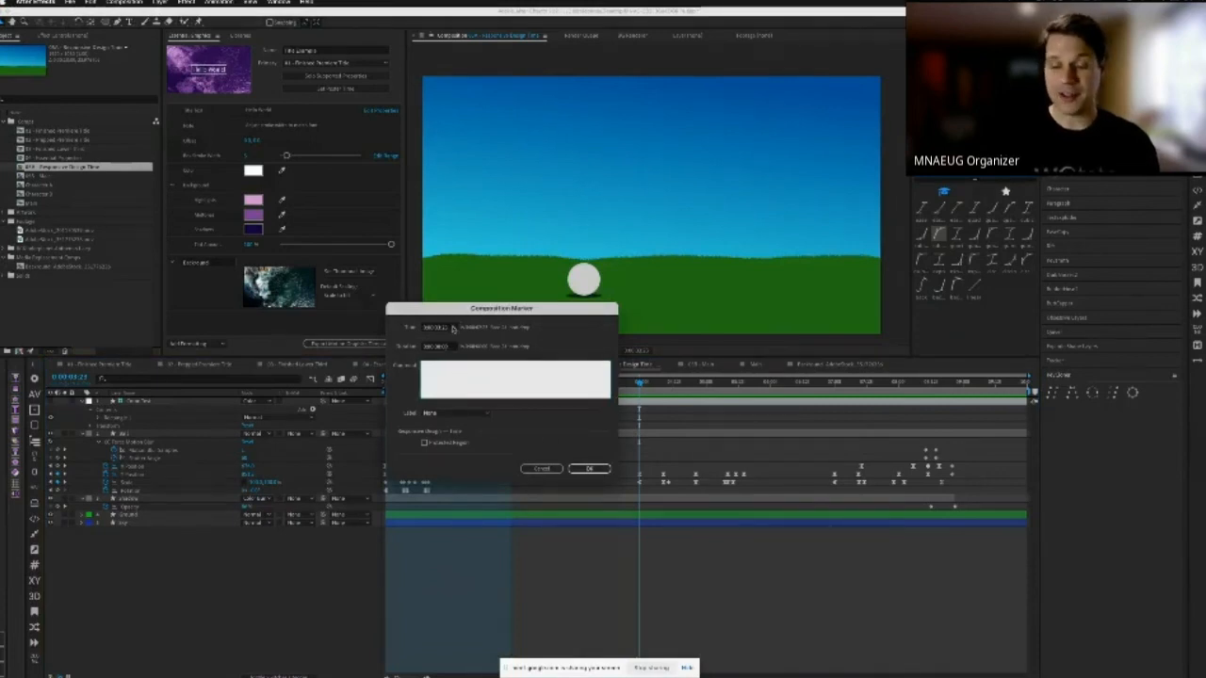
drag(497, 313, 502, 307)
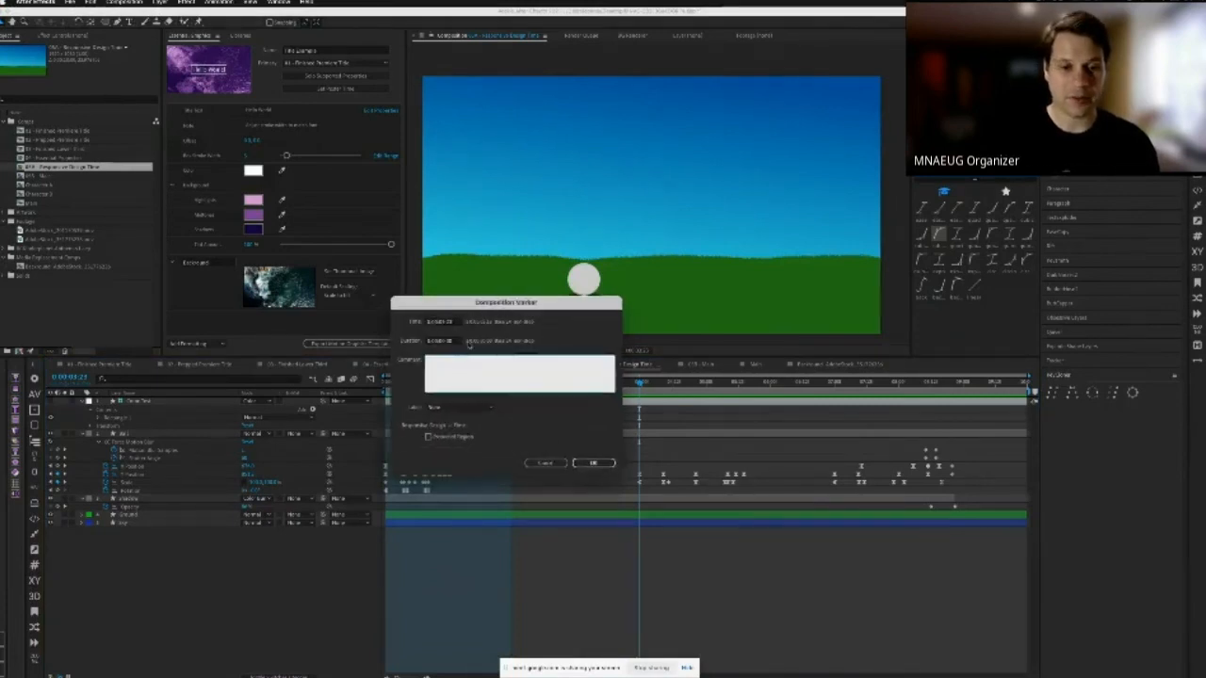
click(429, 438)
click(454, 343)
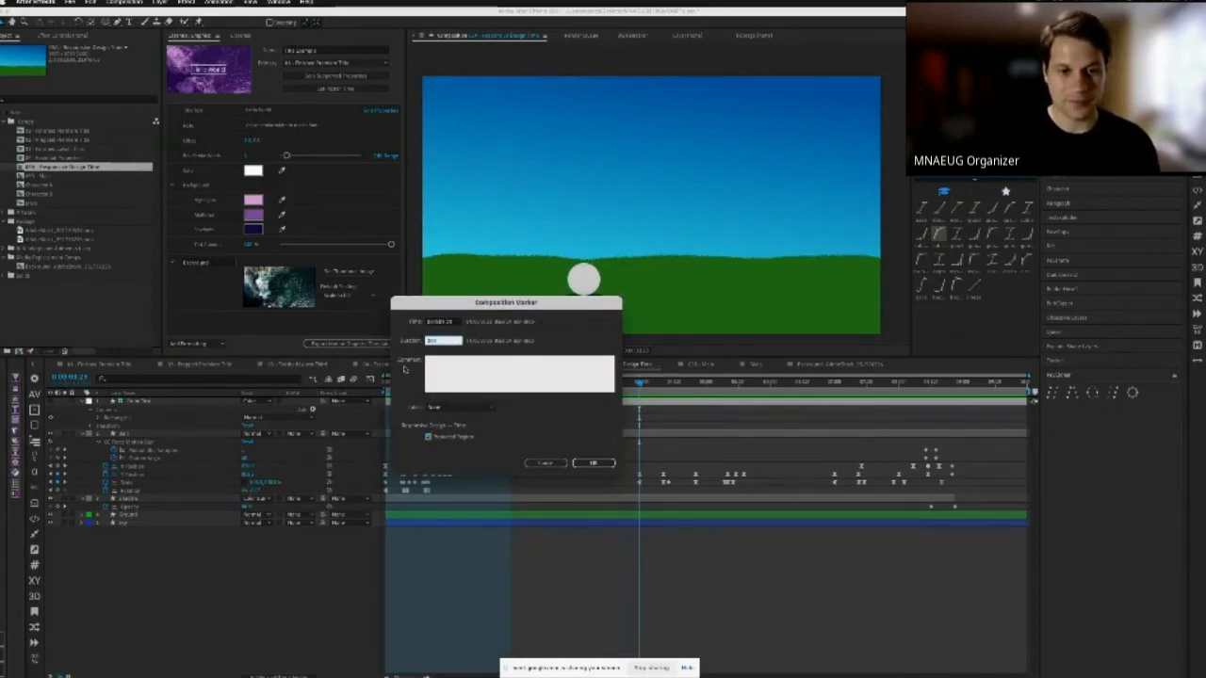
key(Return)
drag(771, 392, 752, 396)
Step: Add a third protected region marker from about 7 seconds, spanning the ball's final keyframe group
click(835, 384)
key(alt+KP_Multiply)
click(428, 438)
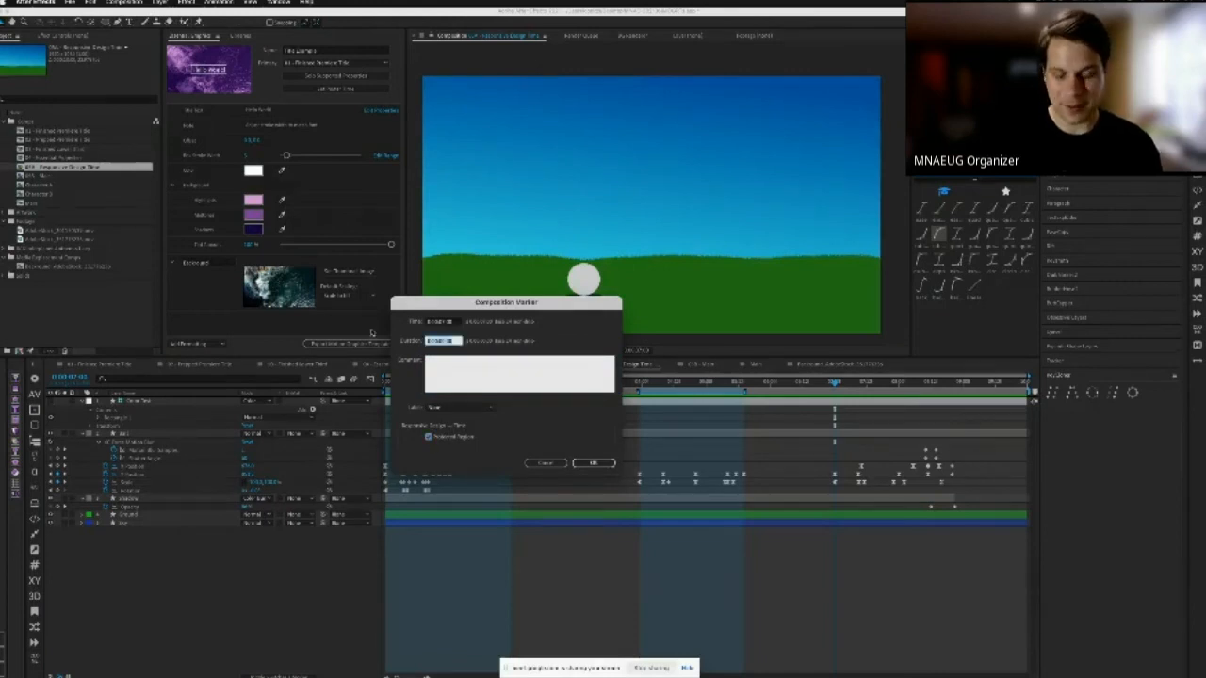
text(10)
key(Return)
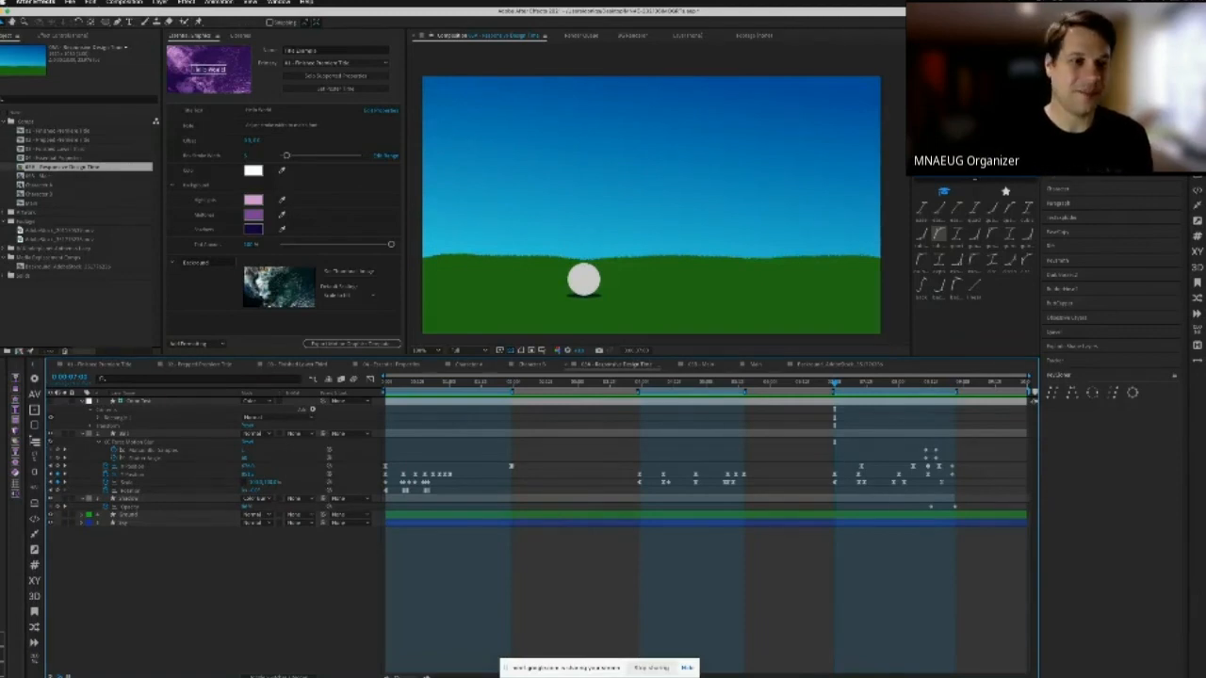
Step: Open the main composition holding the nested Responsive Design Time layer and scrub through its animation
double_click(20, 177)
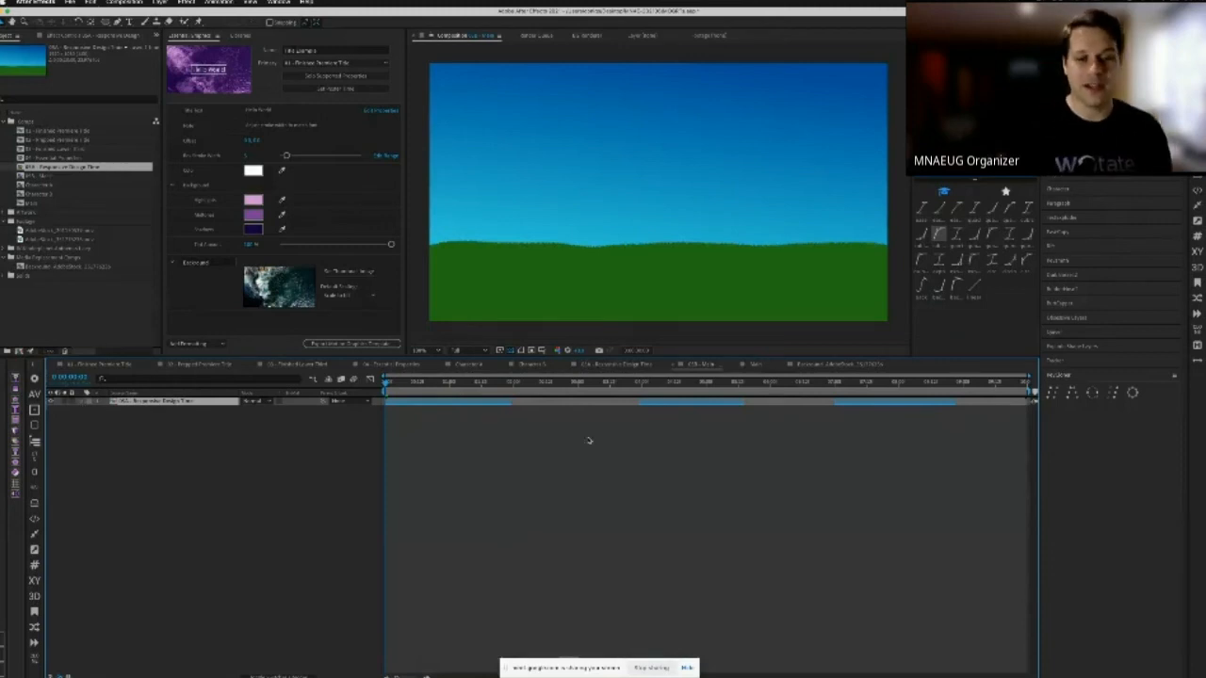
drag(401, 386, 942, 395)
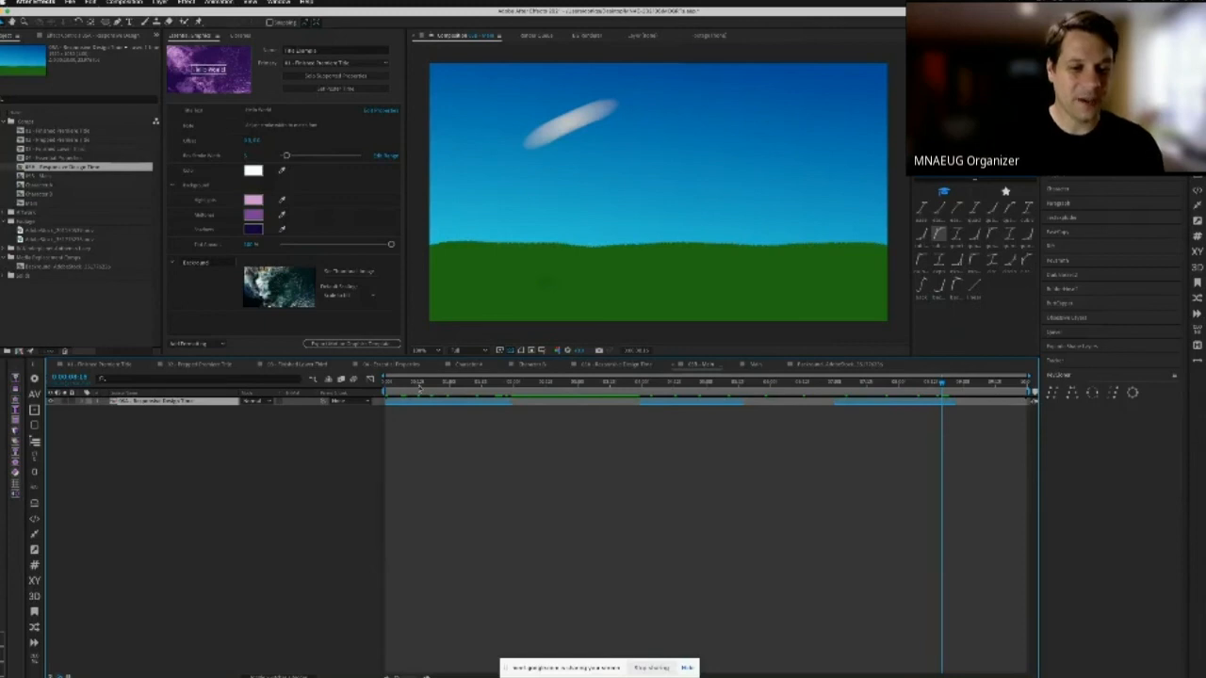
Step: Reveal the layer timing columns and preview different stretch factors on the nested Responsive Design Time layer, restoring its original stretch
click(386, 381)
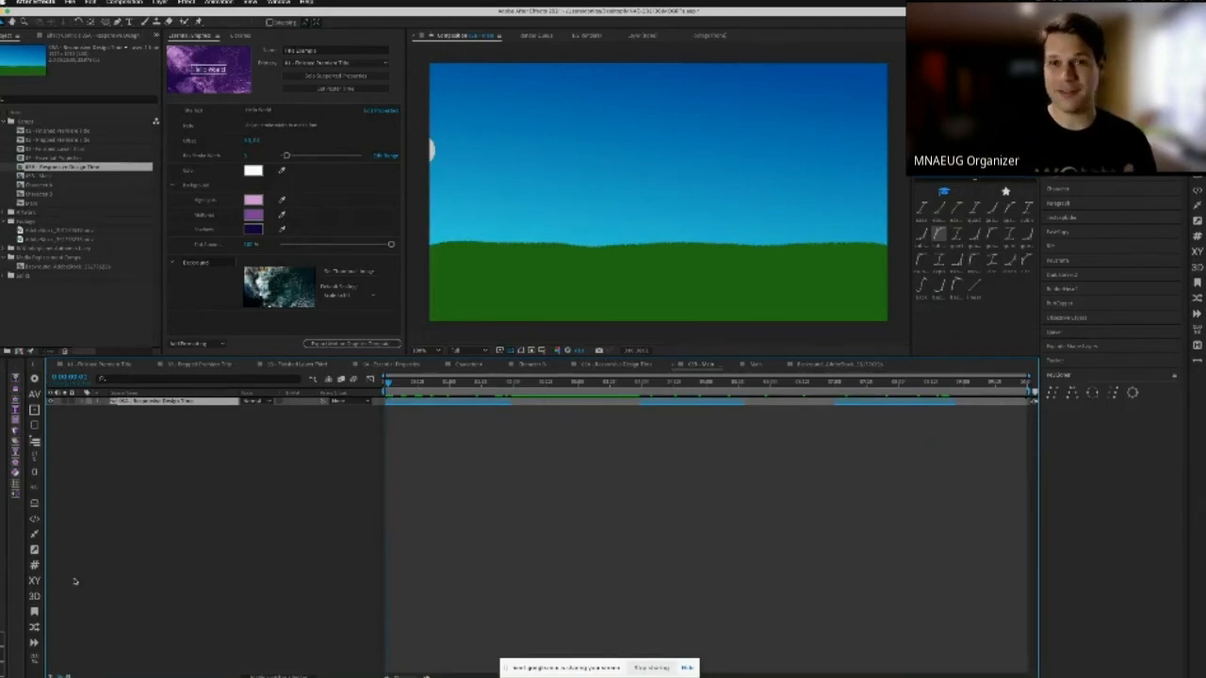
click(81, 673)
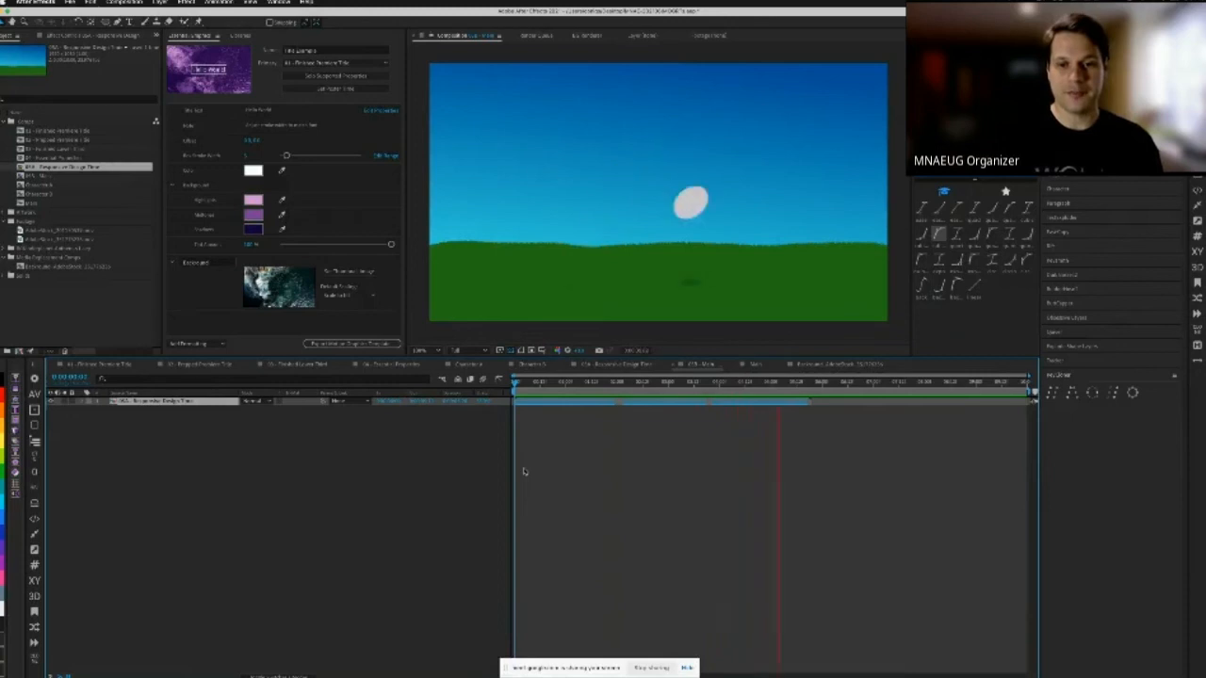
key(space)
mouse_move(484, 401)
mouse_down()
mouse_move(512, 402)
mouse_move(501, 402)
mouse_up()
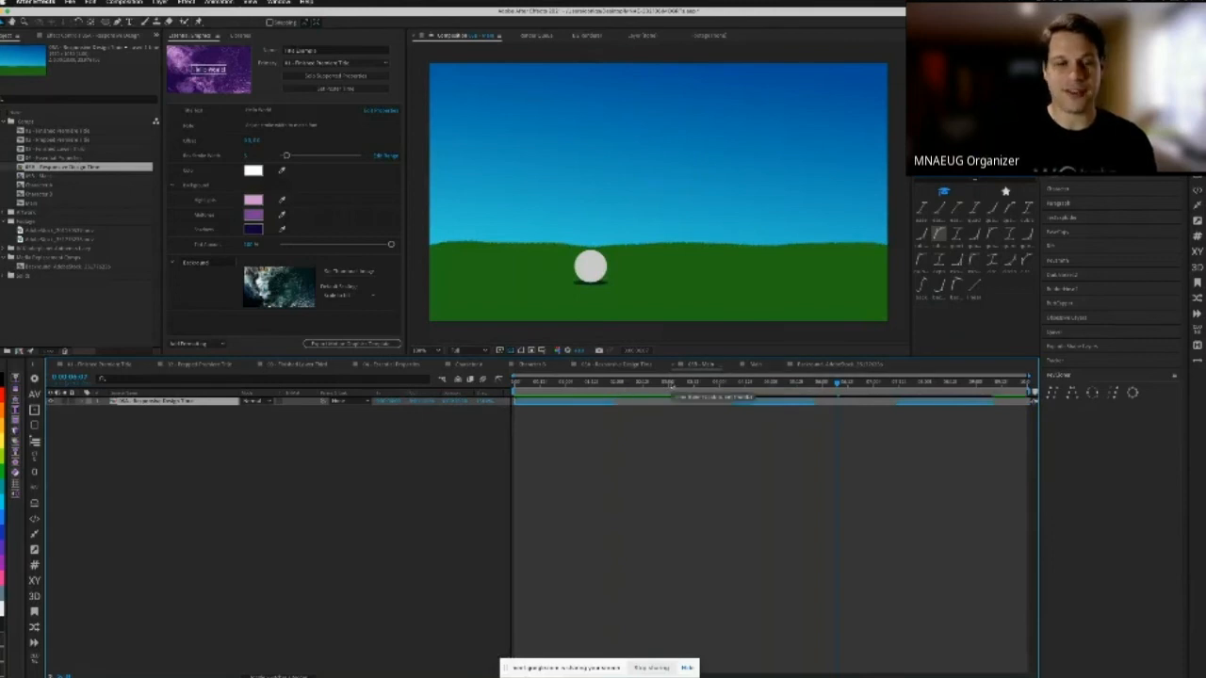
click(484, 402)
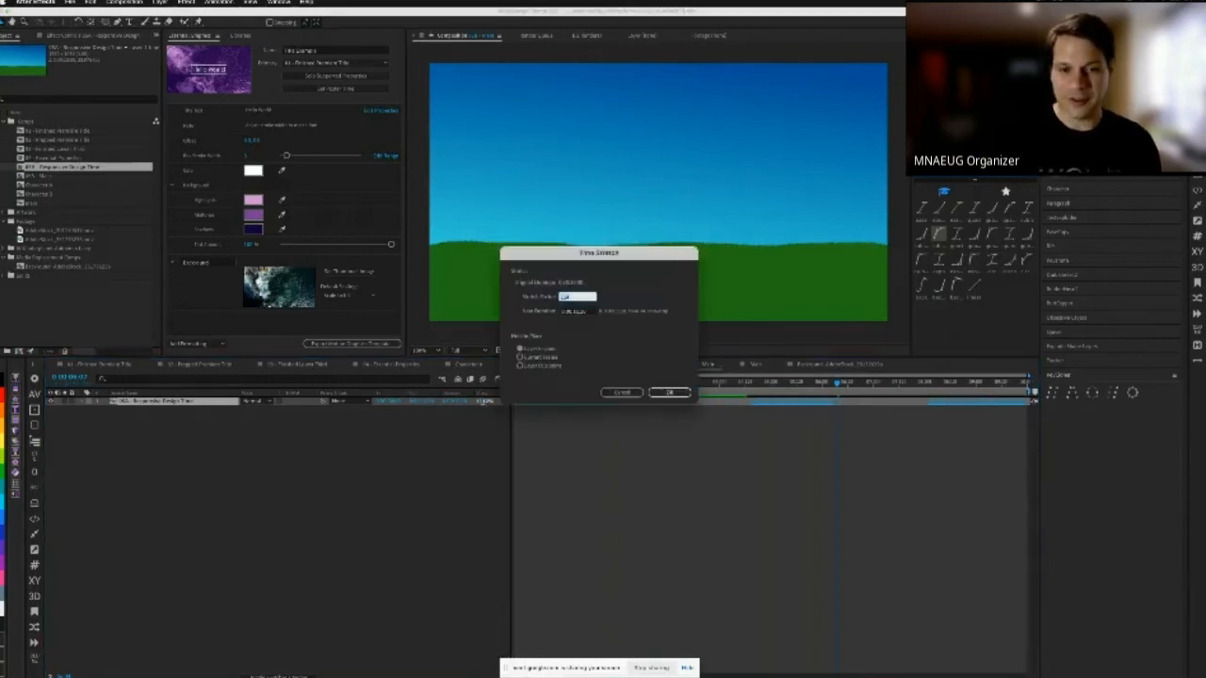
key(Return)
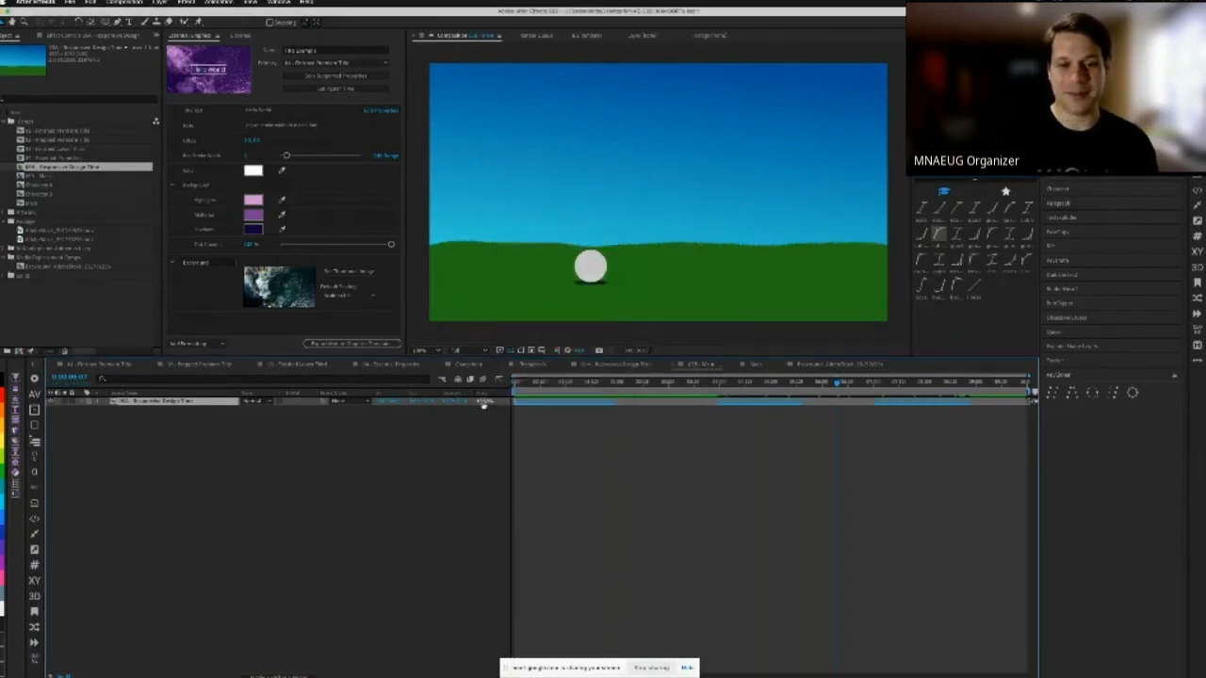
Step: Enable time remapping on the nested layer, lower the remapped time at about 2.3 seconds, and preview the motion
key(ctrl+alt+t)
drag(608, 388, 635, 384)
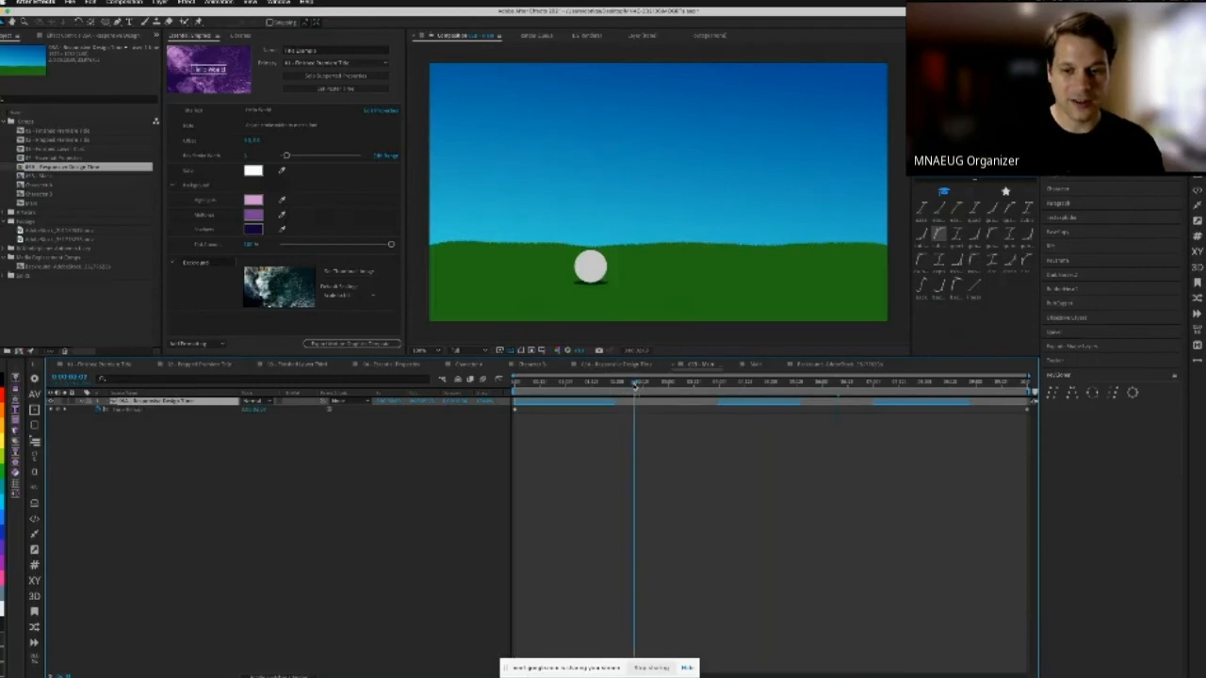
mouse_move(261, 408)
mouse_down()
mouse_move(293, 413)
mouse_move(239, 411)
mouse_up()
key(space)
Step: Raise the nested layer's remapped time at about 7.3 seconds and preview the retimed animation from the start
drag(846, 388, 889, 387)
drag(260, 410, 287, 410)
drag(591, 384, 513, 405)
key(space)
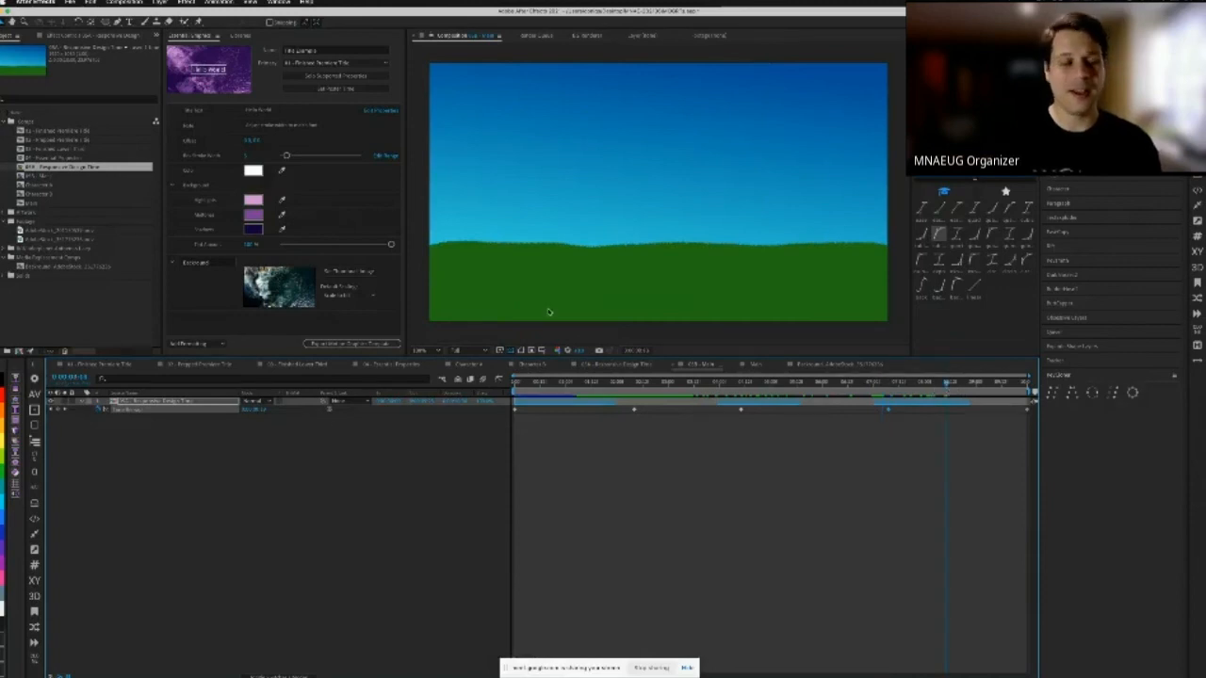
Step: Remove time remapping and all its keyframes from the nested Responsive Design Time layer
alt+click(99, 410)
alt+click(99, 410)
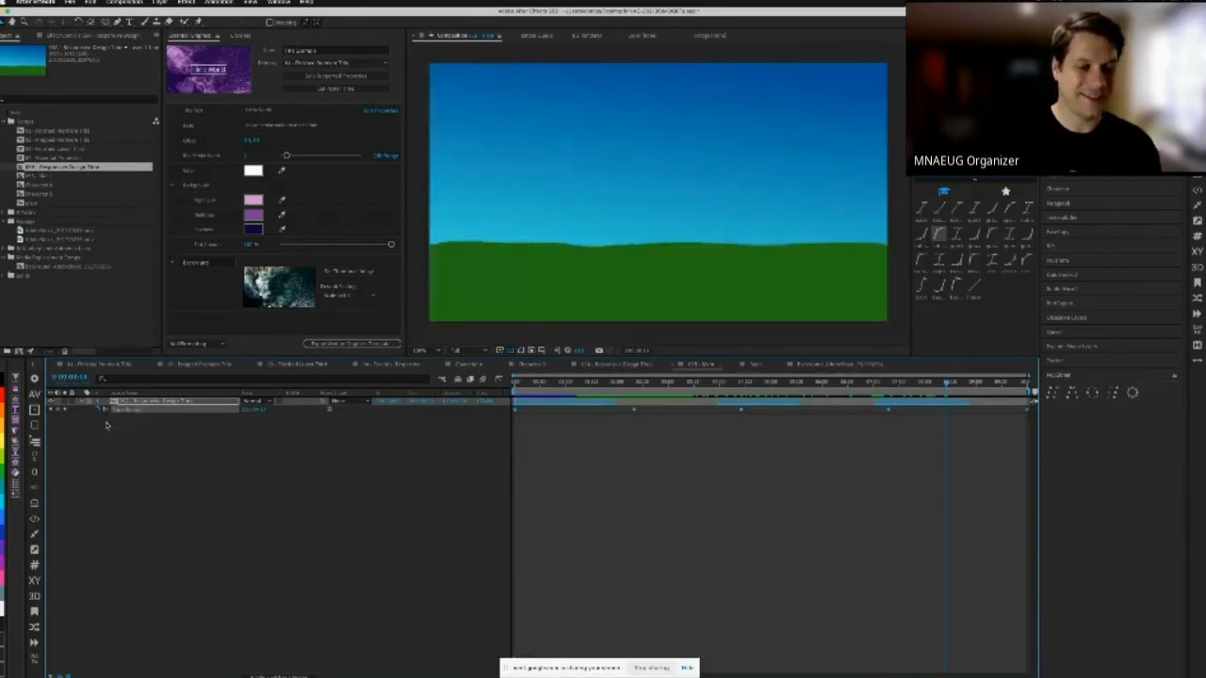
key(Delete)
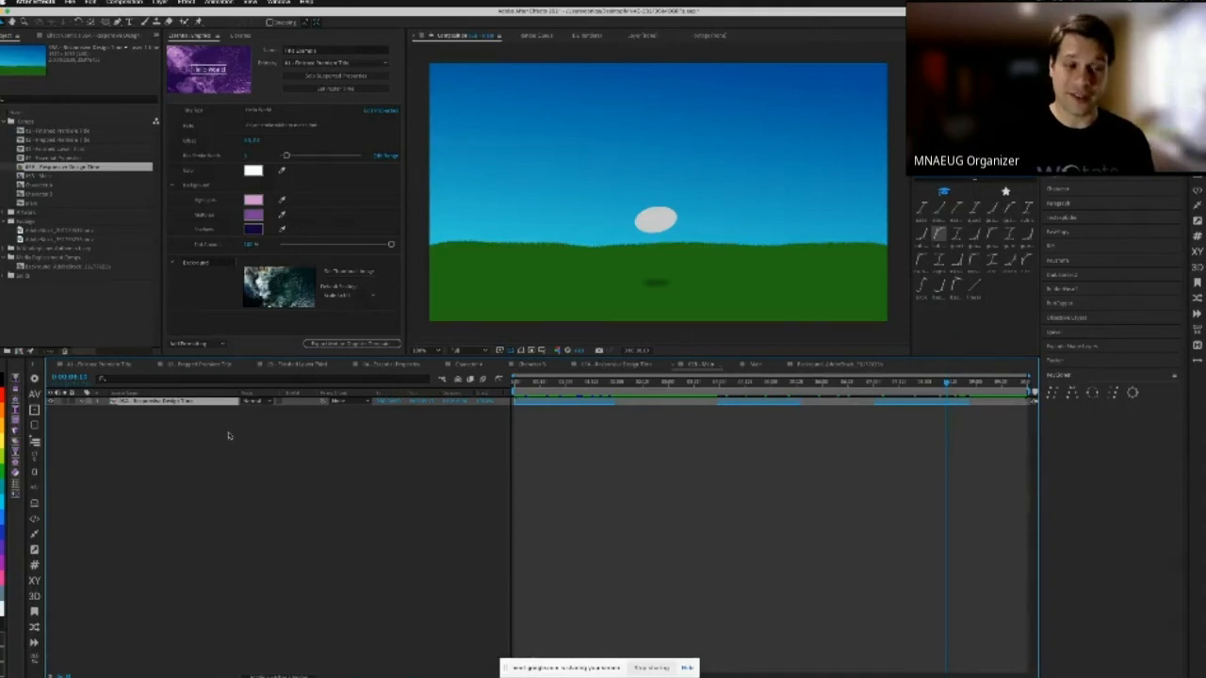
Step: Collapse the second expanded folder in the project and stop sharing the screen
click(10, 220)
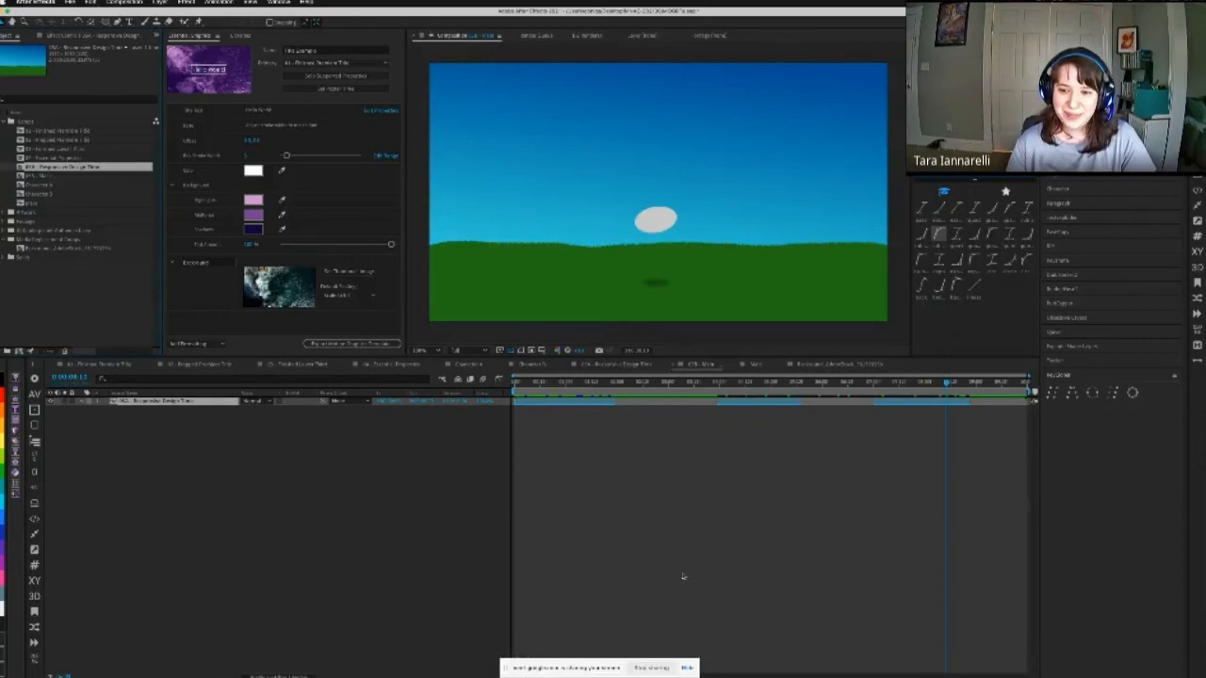
click(652, 668)
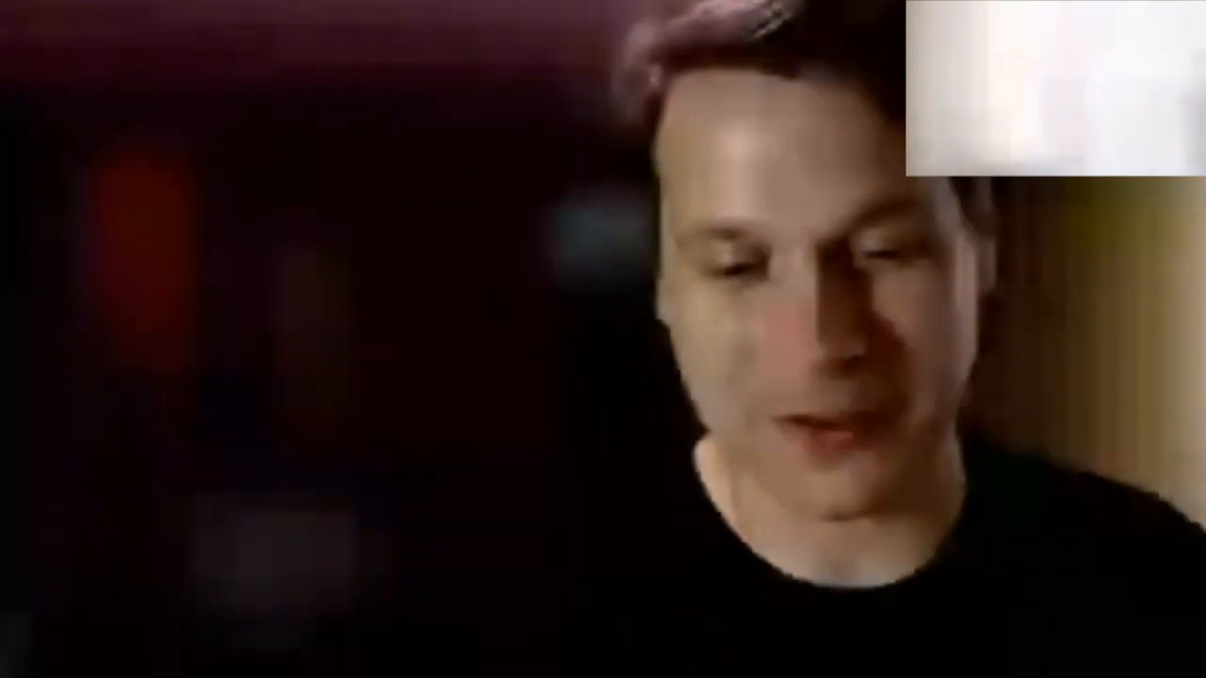